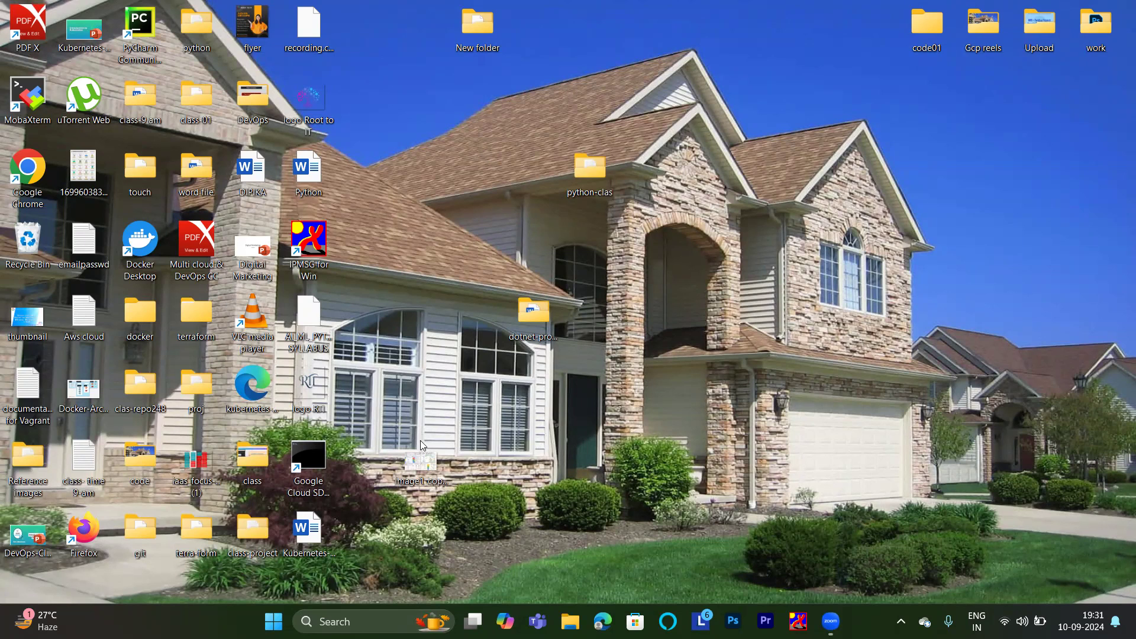
# Search Windows for 'paint' and launch the Paint app
pyautogui.press('super')
pyautogui.write('a')
pyautogui.press('BackSpace')
pyautogui.write('paint')
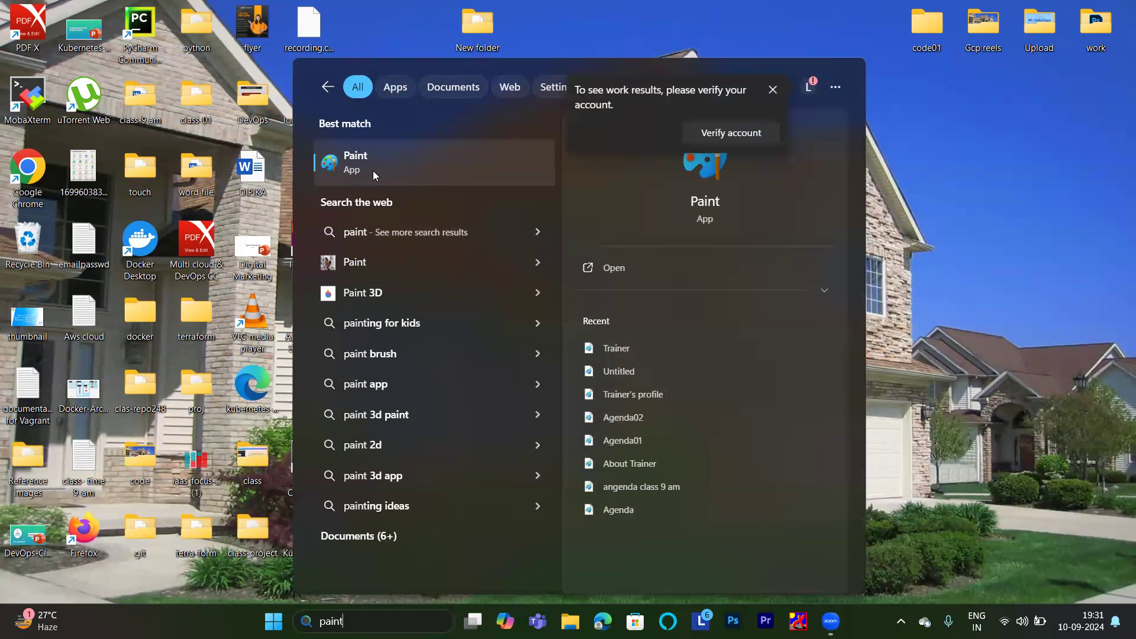
pyautogui.click(373, 171)
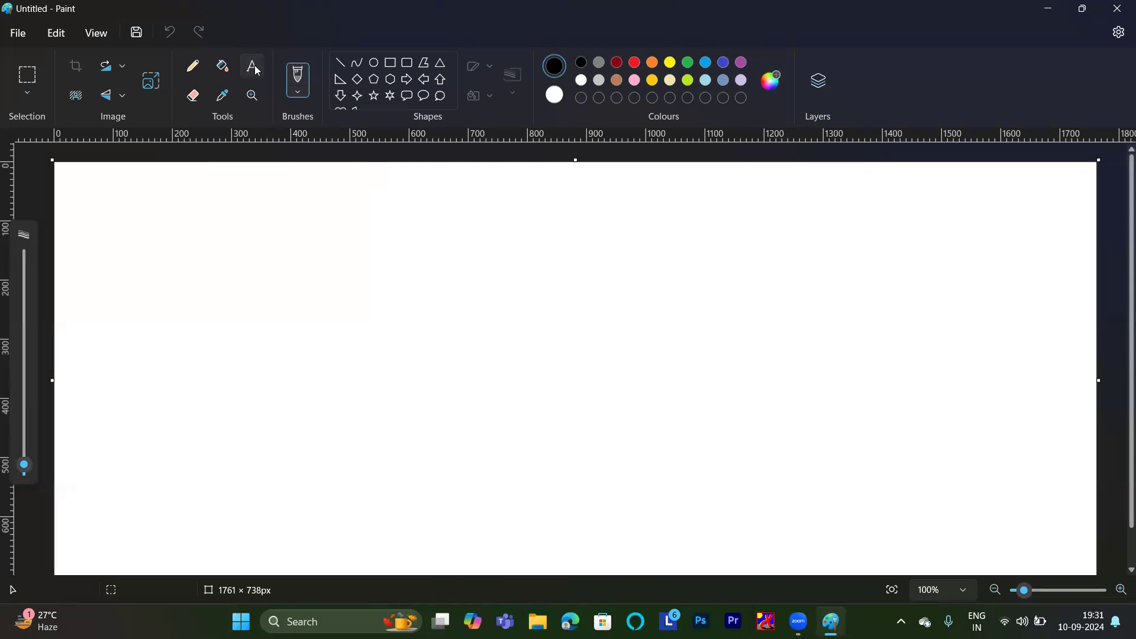
# Add a text block on the left reading CI, integration, build and package
pyautogui.click(256, 69)
pyautogui.click(107, 176)
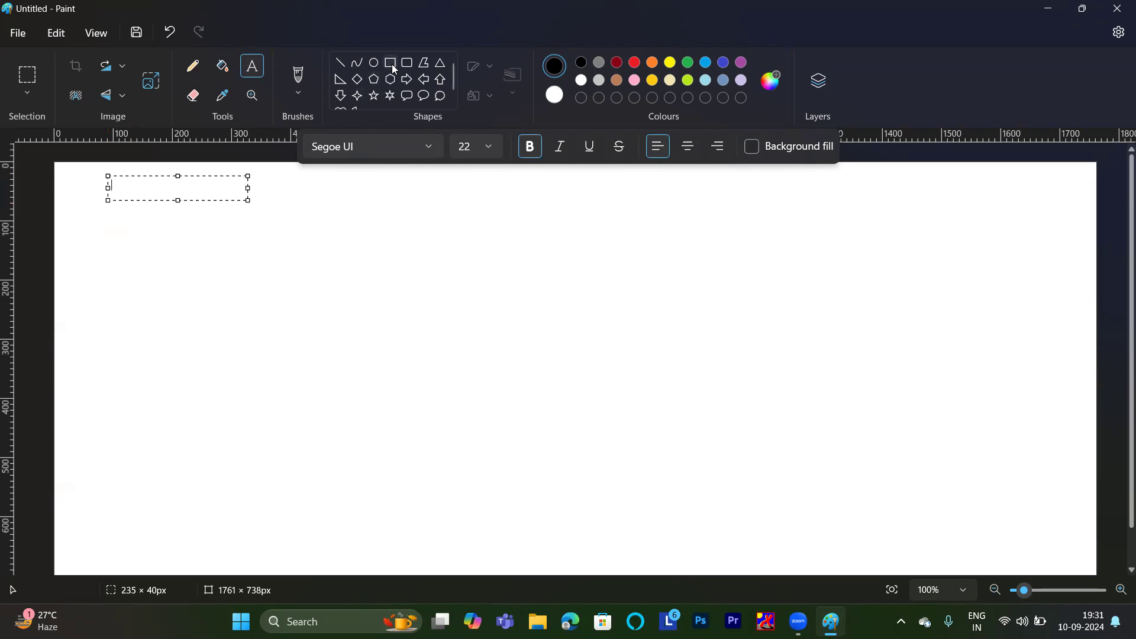
pyautogui.press('Escape')
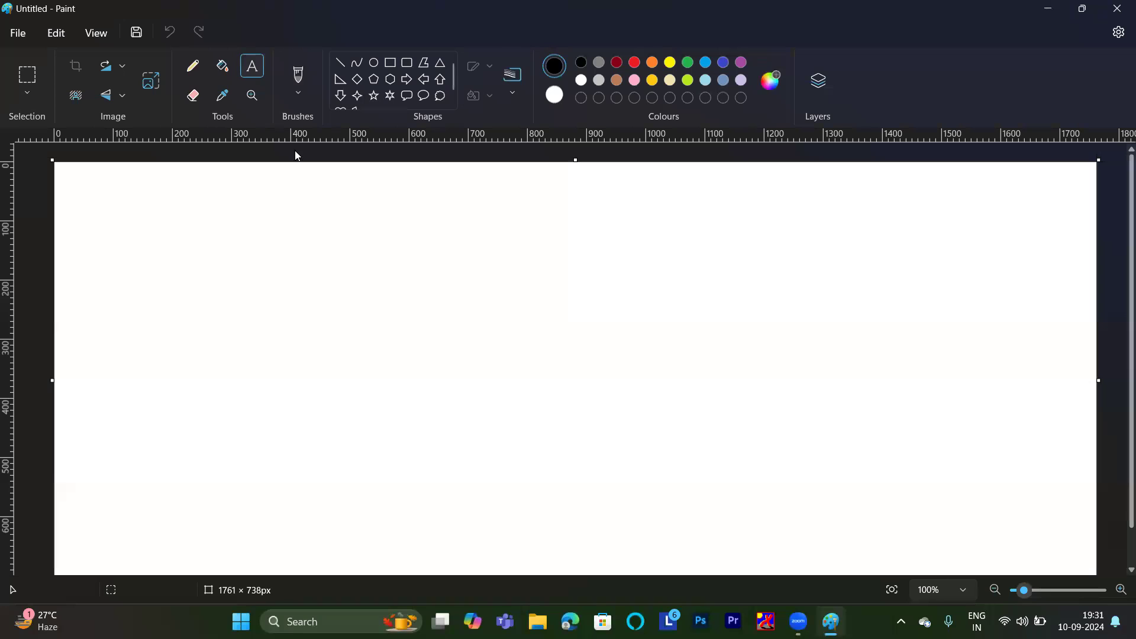
pyautogui.click(246, 65)
pyautogui.moveTo(281, 252); pyautogui.dragTo(480, 341)
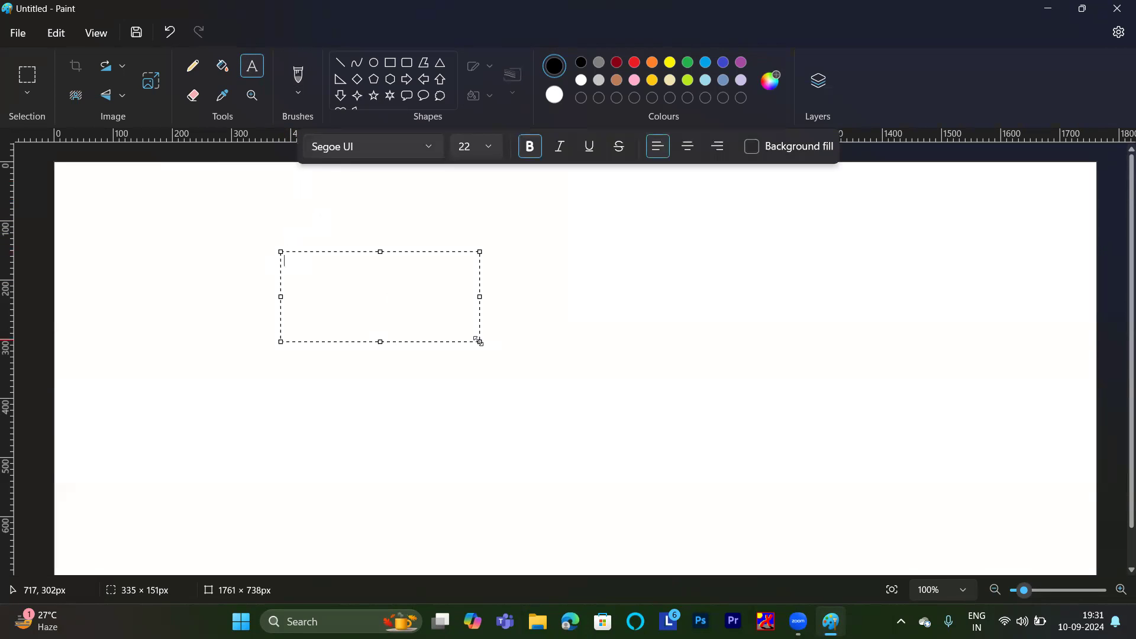
pyautogui.write('Cl')
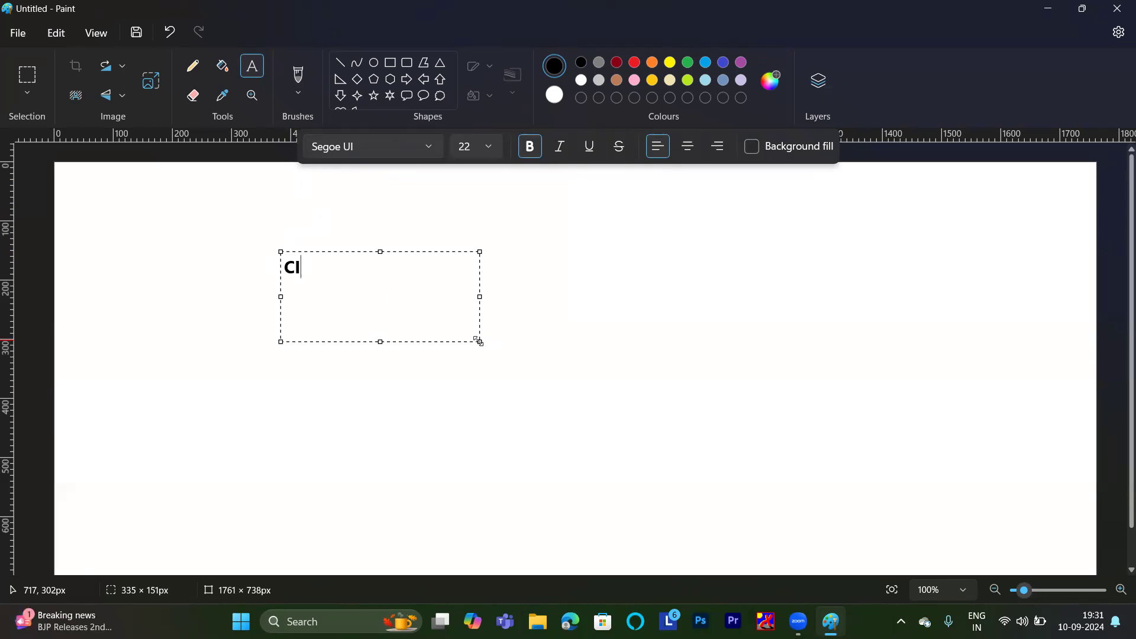
pyautogui.write(' in')
pyautogui.press('BackSpace')
pyautogui.write('ntegration')
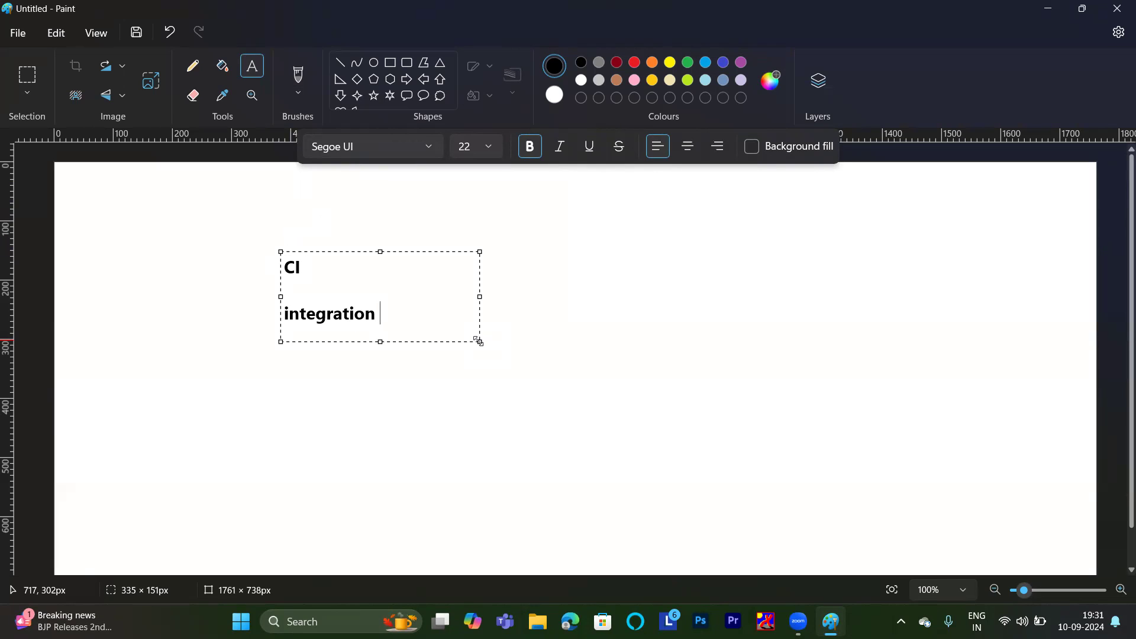
pyautogui.write(' build')
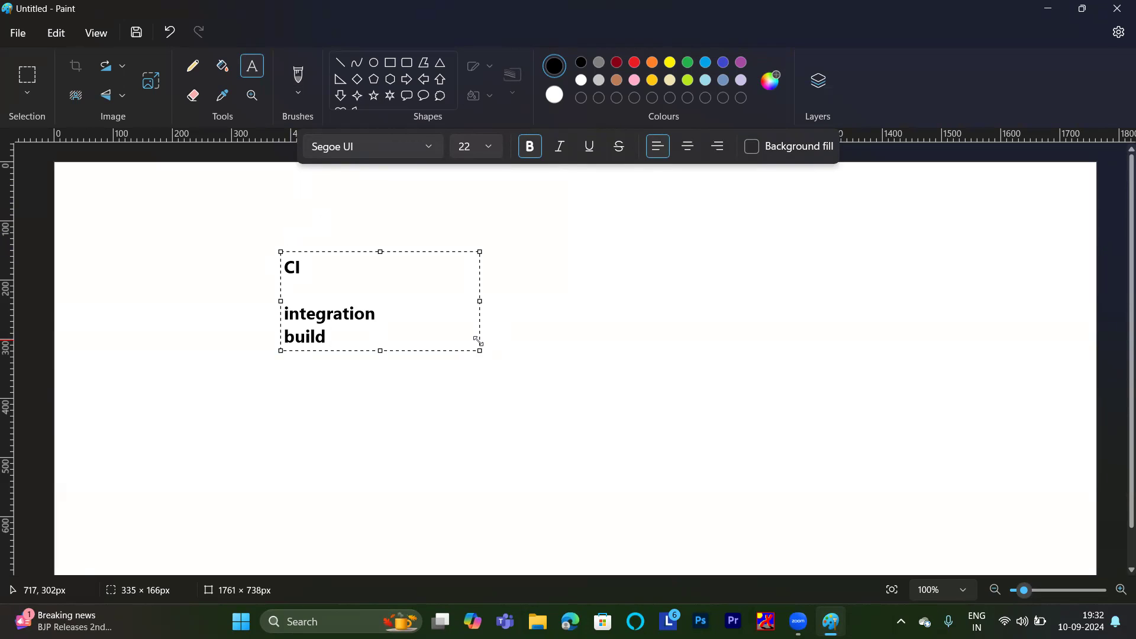
pyautogui.press('Return')
pyautogui.write('pachan')
pyautogui.press('BackSpace')
pyautogui.press('BackSpace')
pyautogui.press('BackSpace')
pyautogui.write('kage')
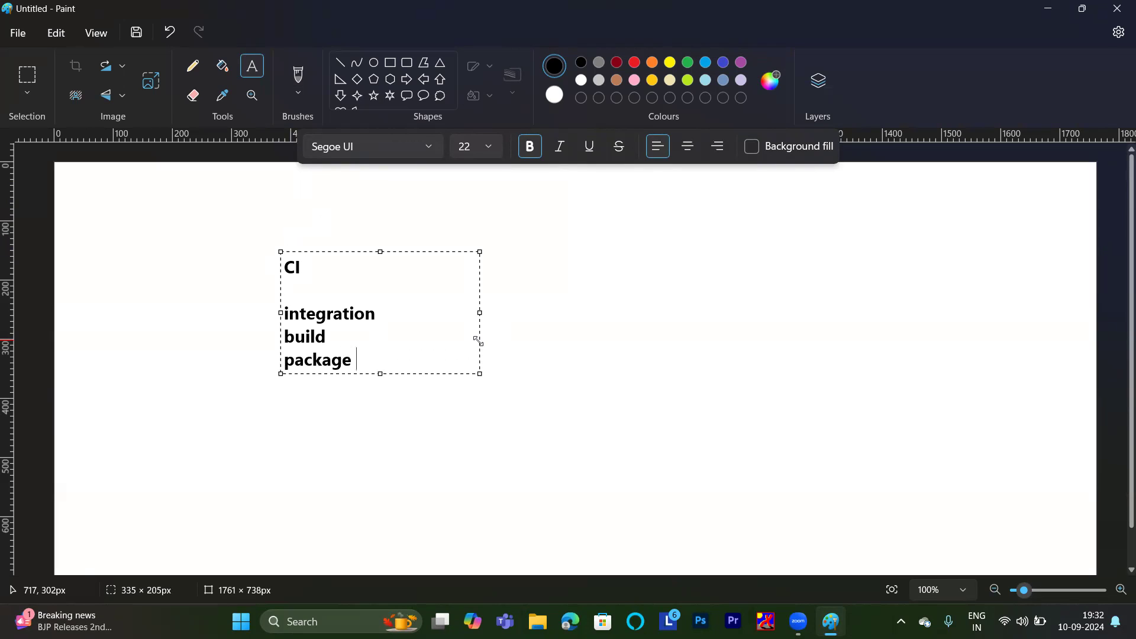
pyautogui.click(669, 239)
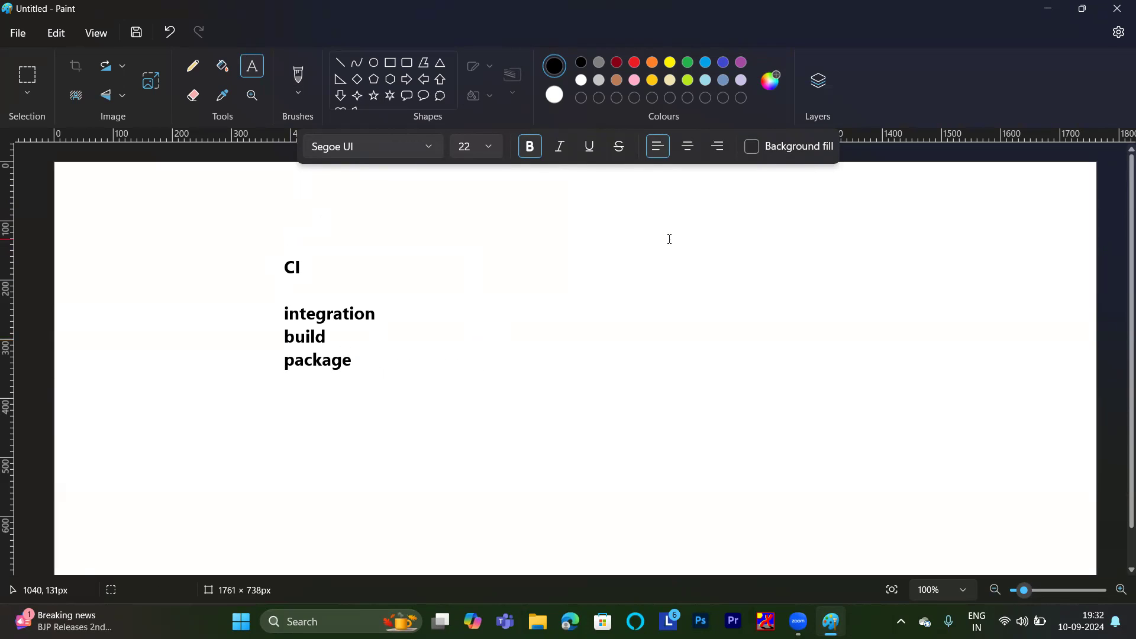
# Add a 'CD' heading toward the upper right of the canvas
pyautogui.moveTo(780, 228); pyautogui.dragTo(921, 305)
pyautogui.write('CD')
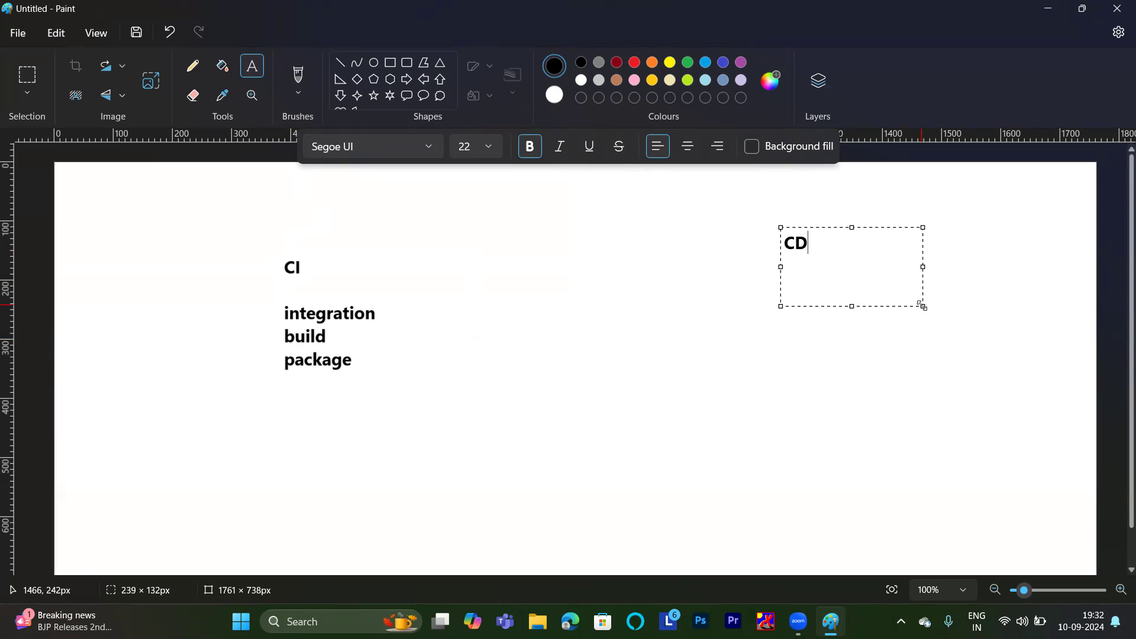
pyautogui.press('Return')
pyautogui.press('Return')
pyautogui.press('Return')
pyautogui.press('Return')
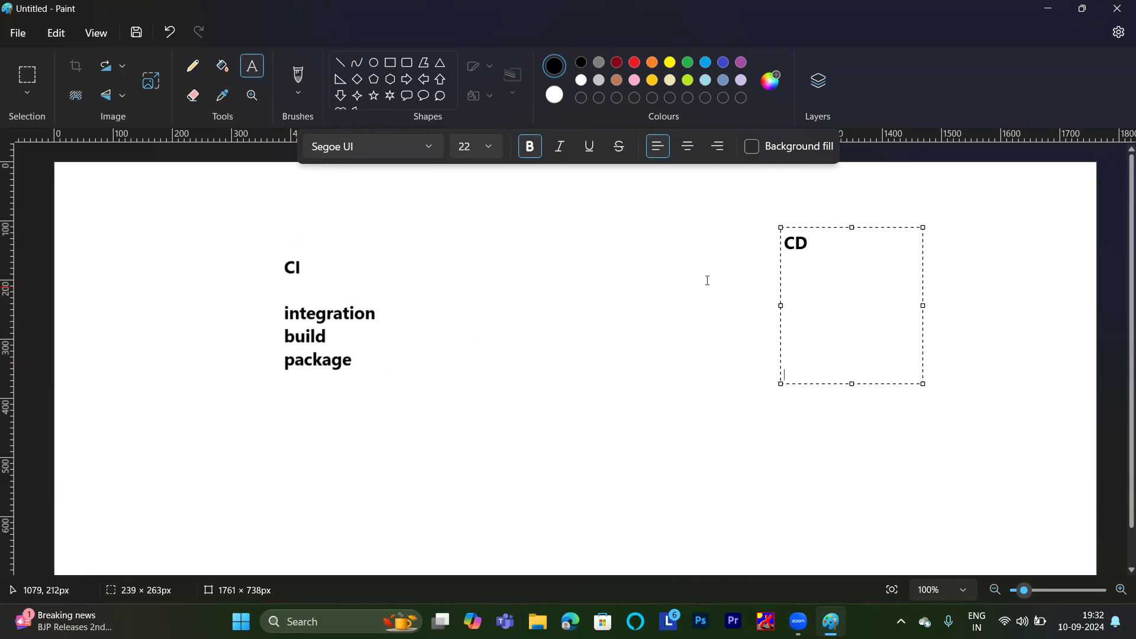
pyautogui.click(684, 334)
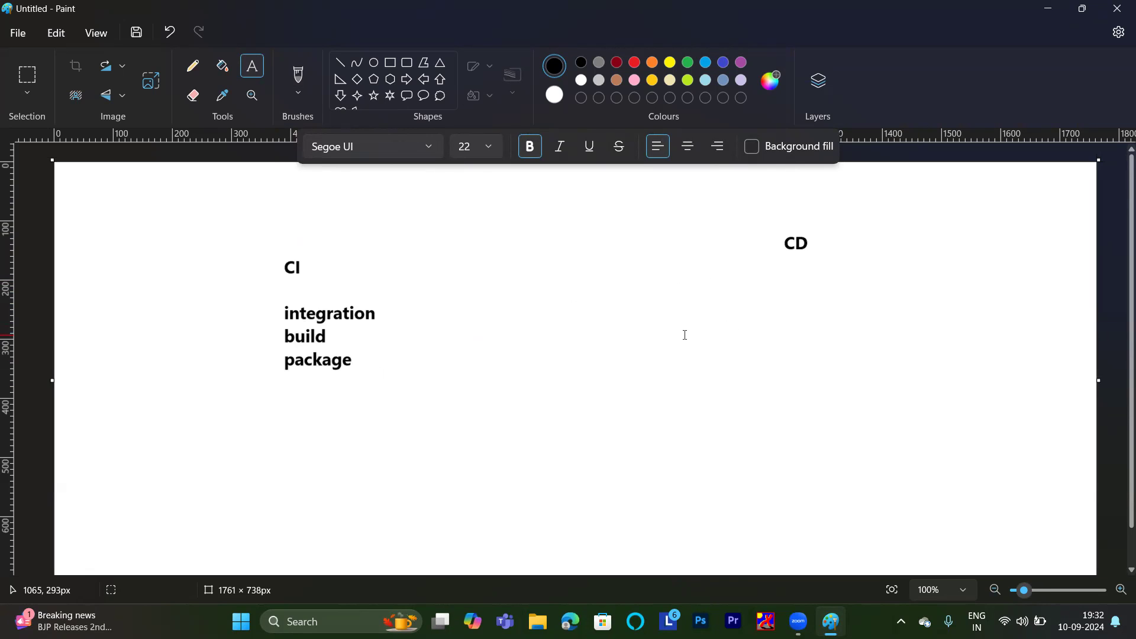
# Draw a diagonal line toward CI and a rectangle around integration, build, package
pyautogui.click(340, 62)
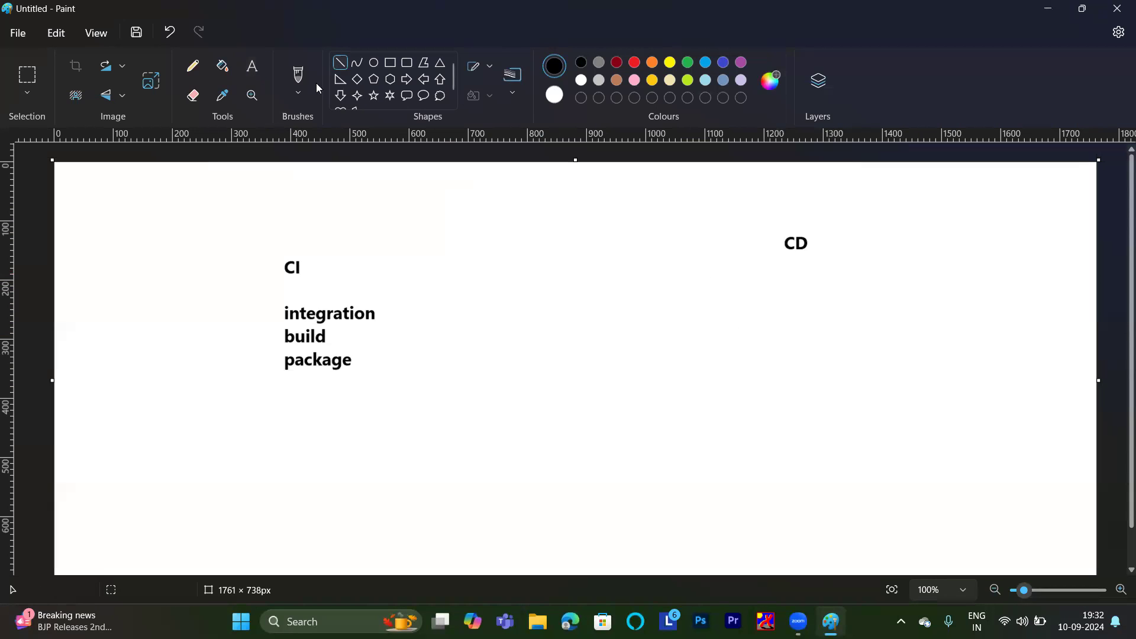
pyautogui.moveTo(122, 201); pyautogui.dragTo(241, 271)
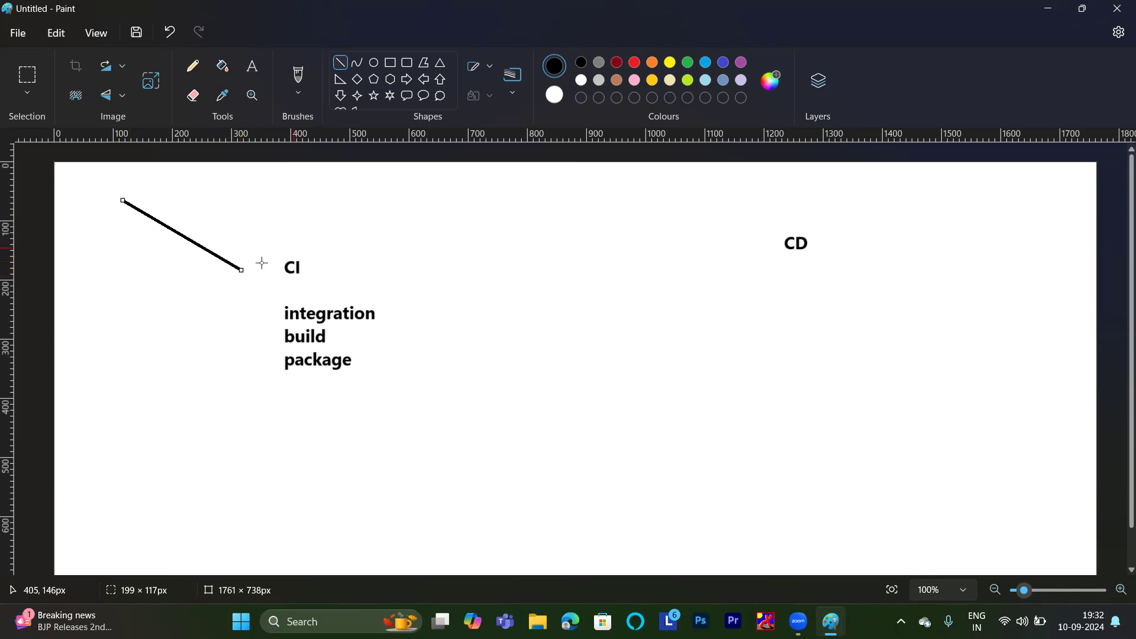
pyautogui.click(391, 63)
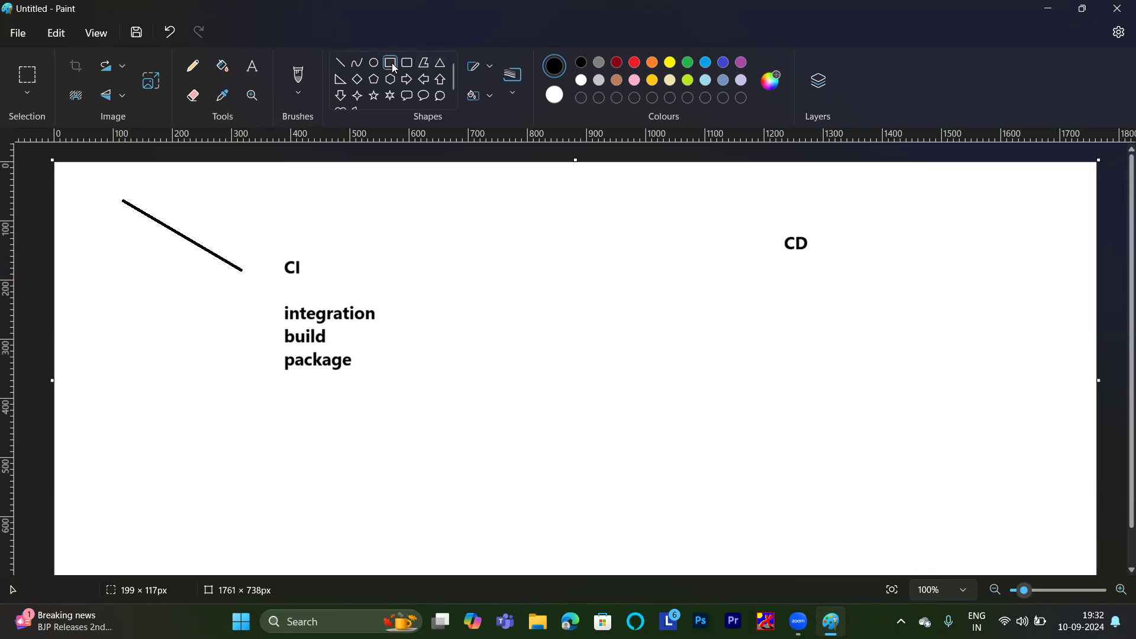
pyautogui.moveTo(272, 294); pyautogui.dragTo(389, 400)
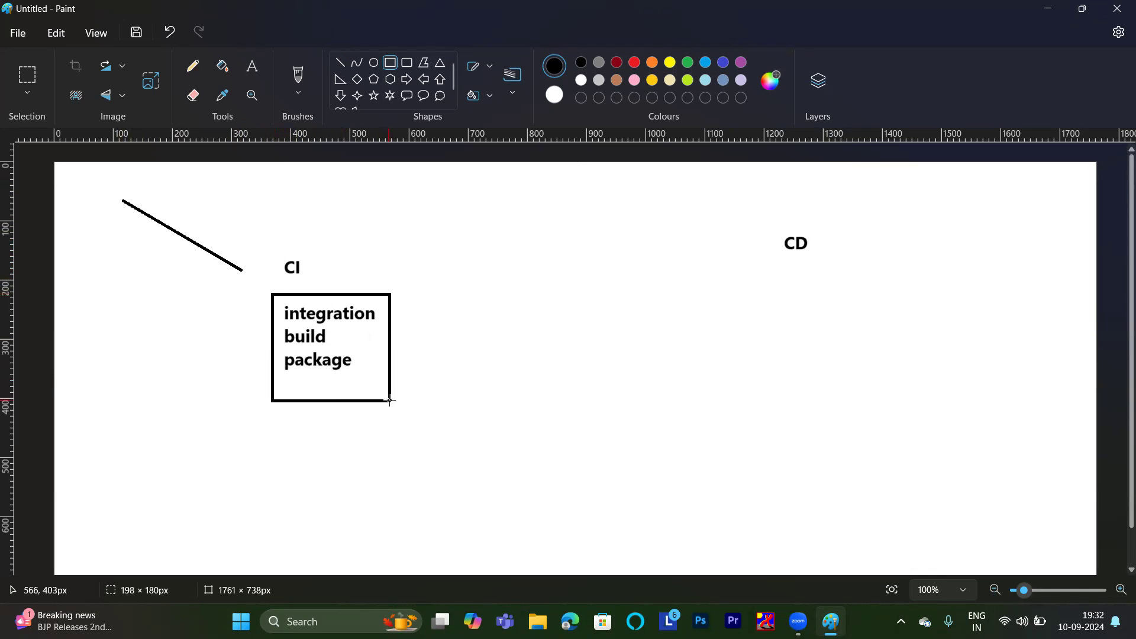
# Write 'artifact', 'sc + lib/dep' and 'sonarqube' in a text box below the rectangle
pyautogui.click(252, 65)
pyautogui.moveTo(283, 415); pyautogui.dragTo(417, 485)
pyautogui.write('a')
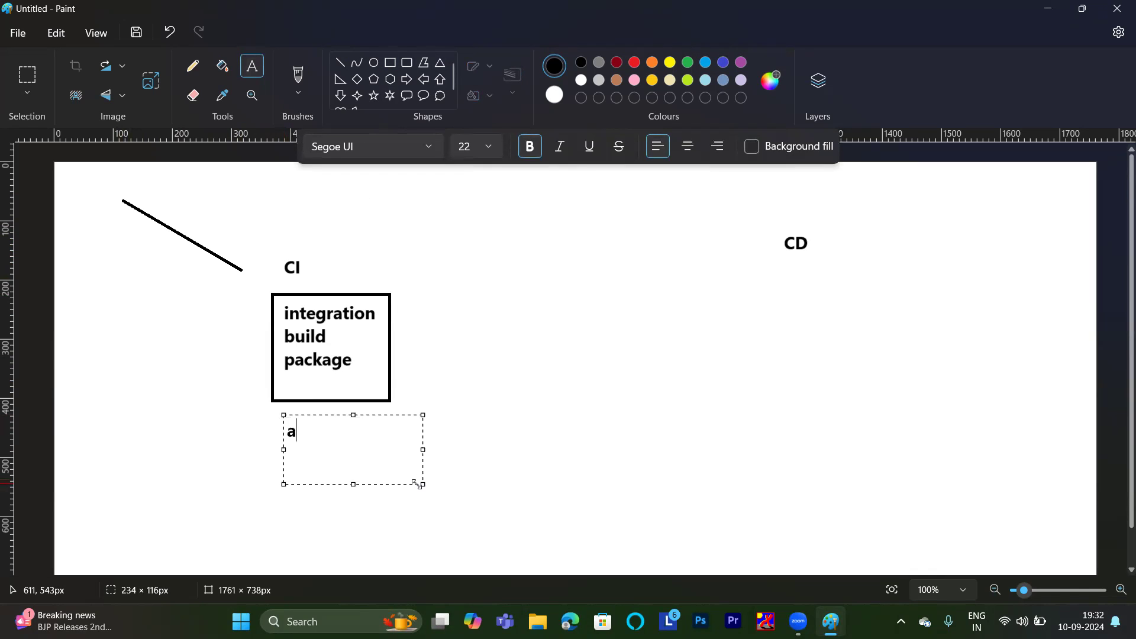
pyautogui.write('rtifact')
pyautogui.write('sc ')
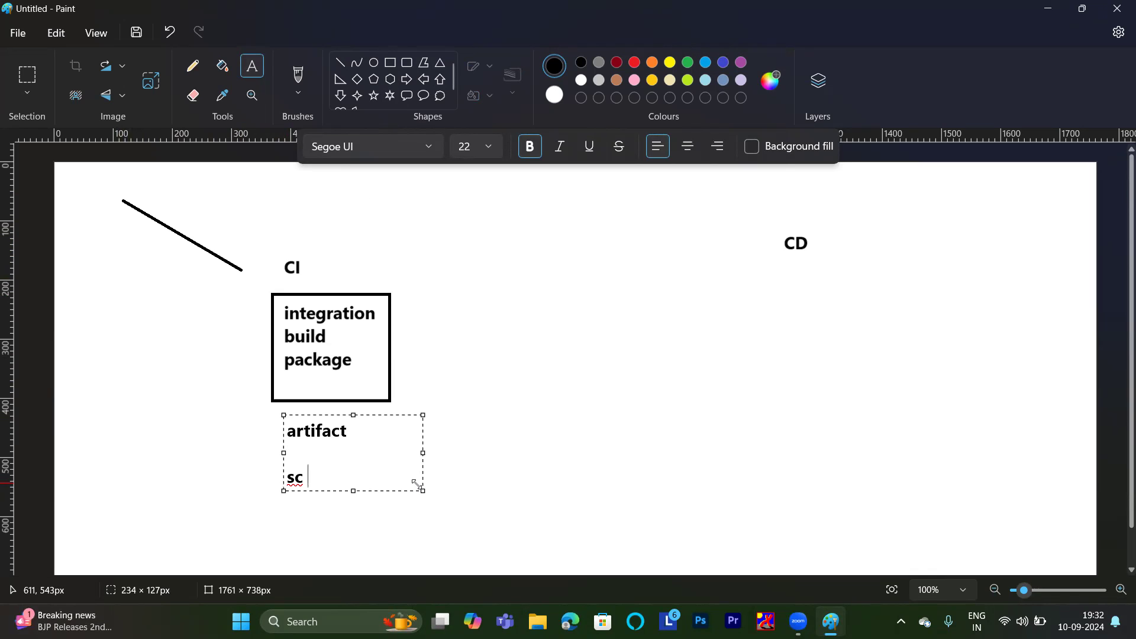
pyautogui.write('+ lib/dep')
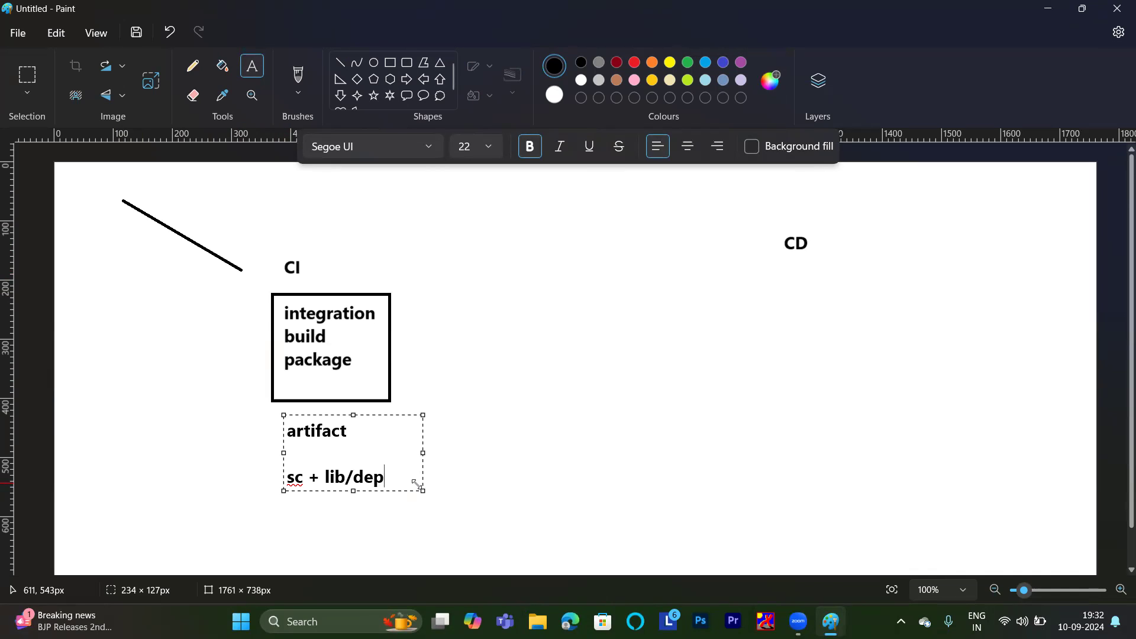
pyautogui.press('Return')
pyautogui.press('Return')
pyautogui.write('sonarqube')
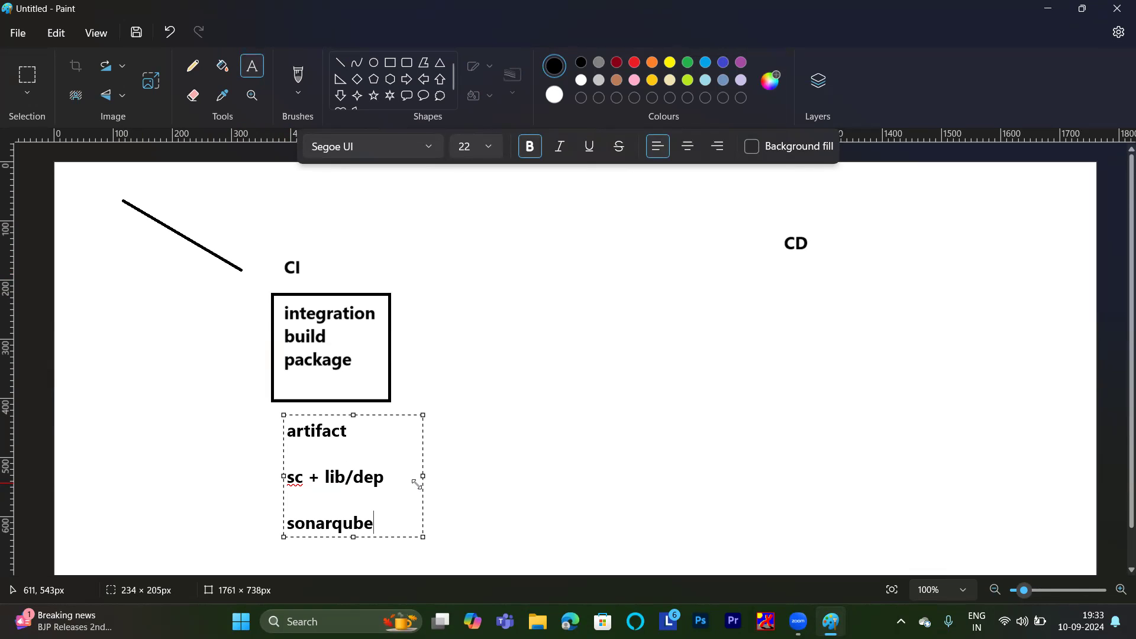
pyautogui.press('Return')
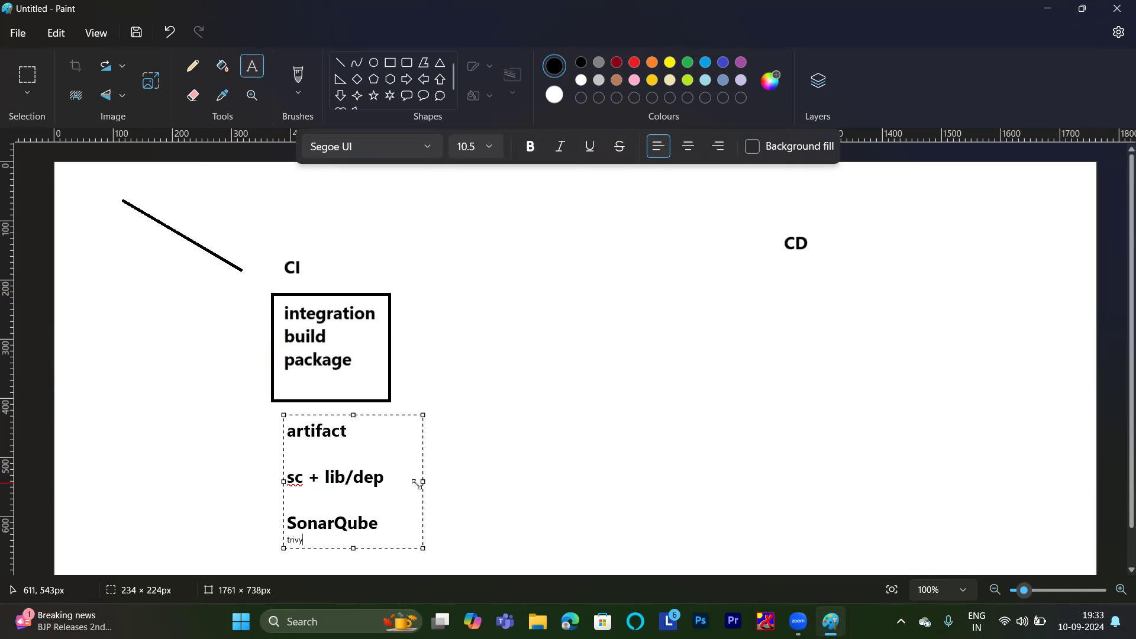
pyautogui.hotkey('ctrl', 'a')
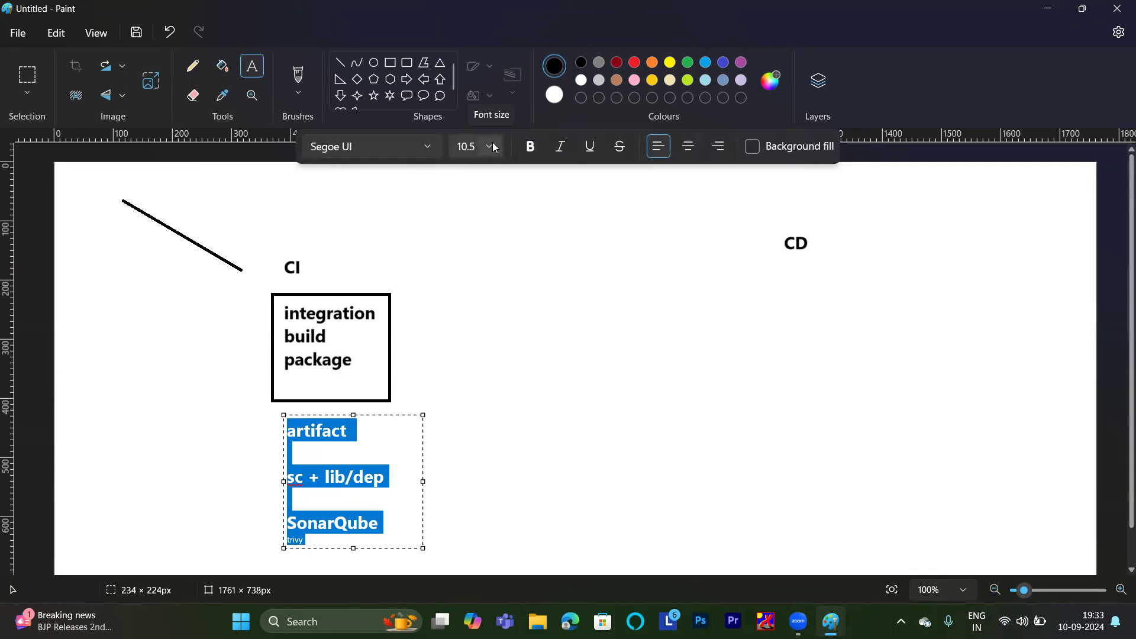
pyautogui.click(469, 344)
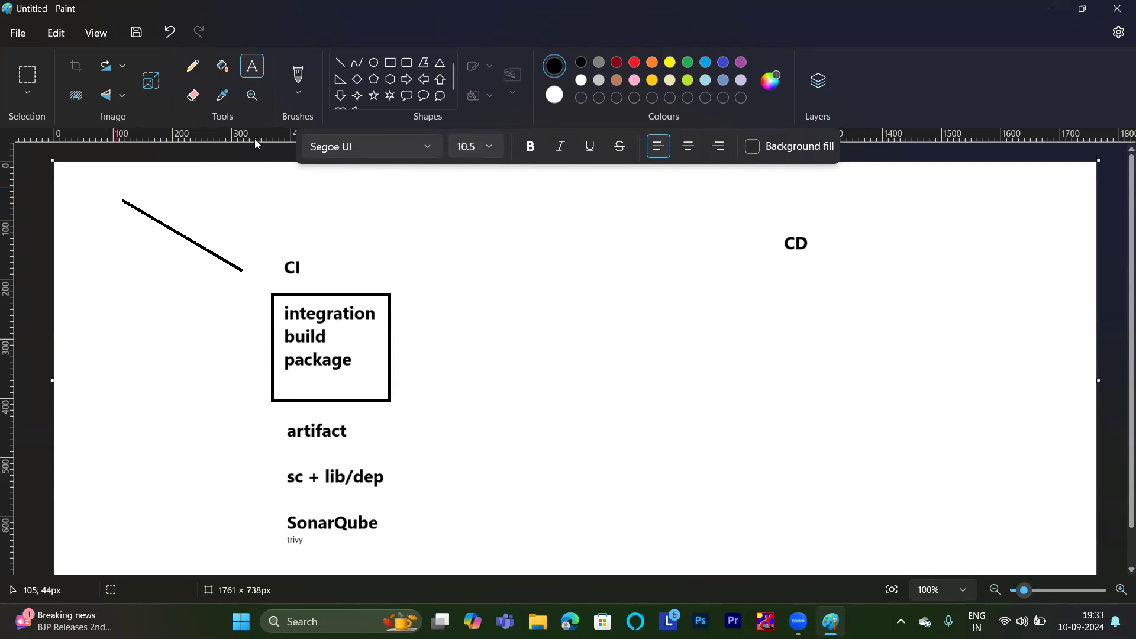
pyautogui.click(254, 64)
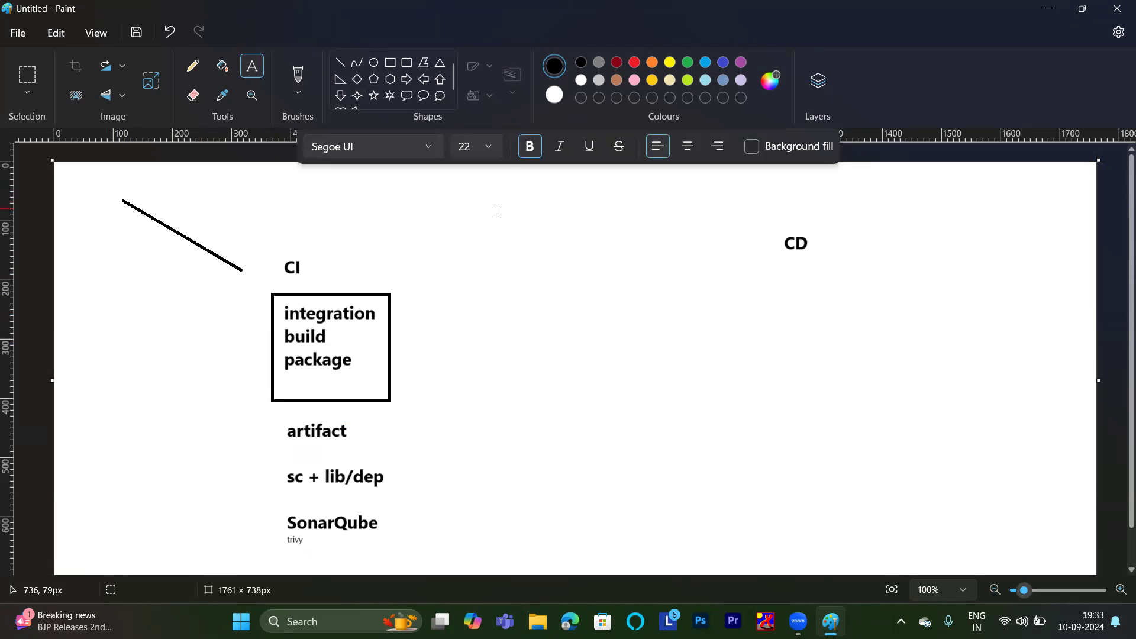
# Add 'azure pipeline' and 'dotnet' as text at the top centre of the canvas
pyautogui.moveTo(520, 228); pyautogui.dragTo(698, 359)
pyautogui.write('azure pipeline')
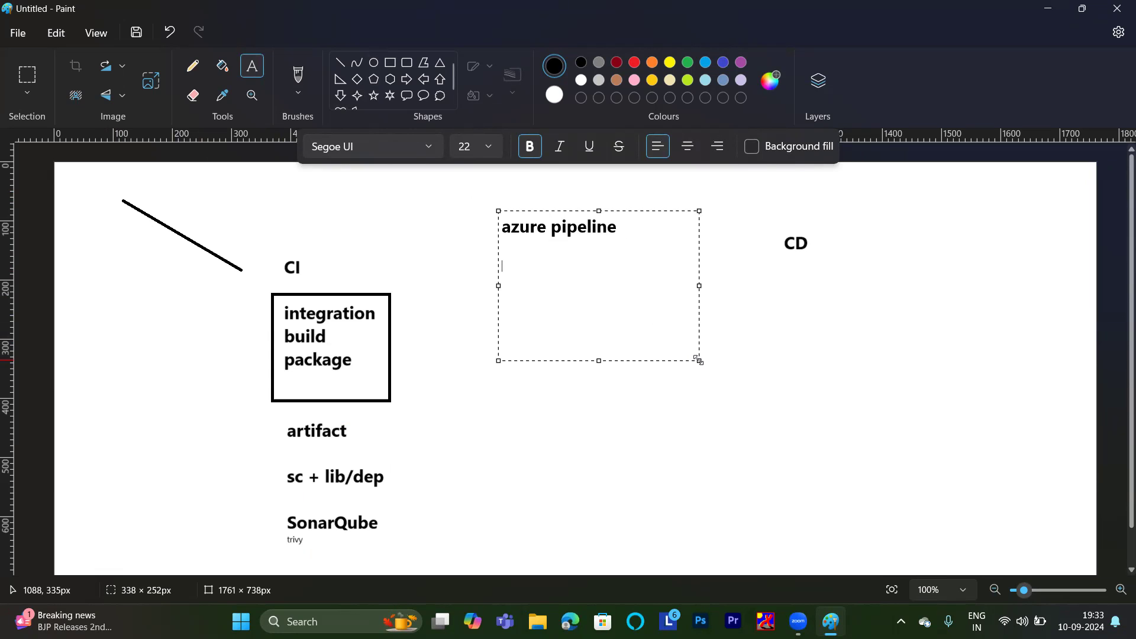
pyautogui.press('Return')
pyautogui.press('Return')
pyautogui.write('dotnet')
pyautogui.click(451, 340)
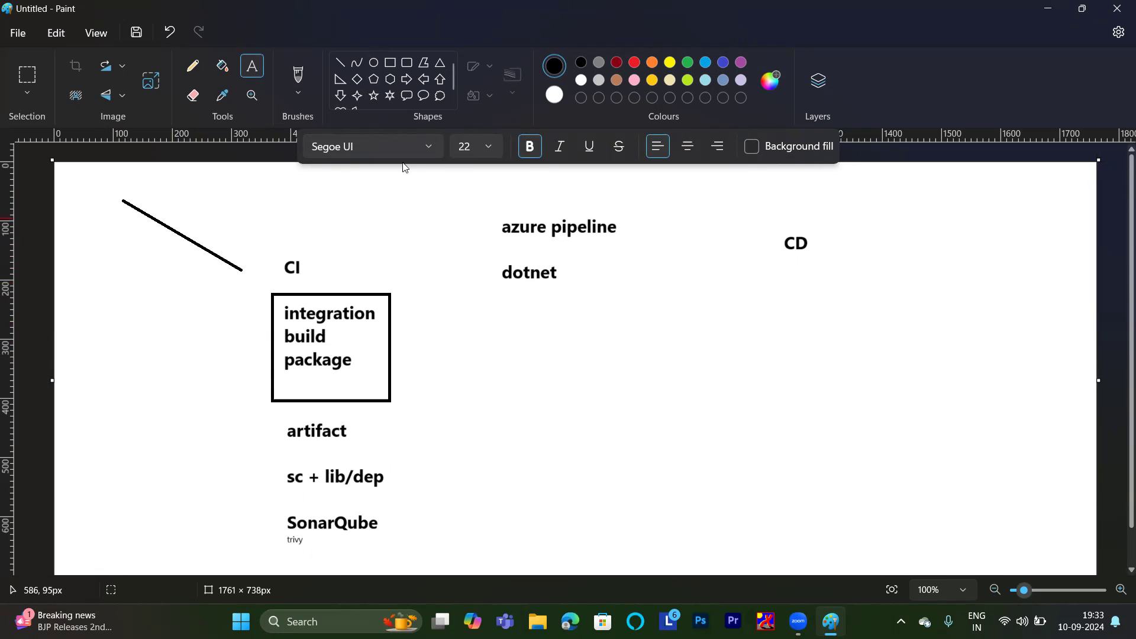
# Draw a line from artifact up to CD, then minimize Paint
pyautogui.click(340, 62)
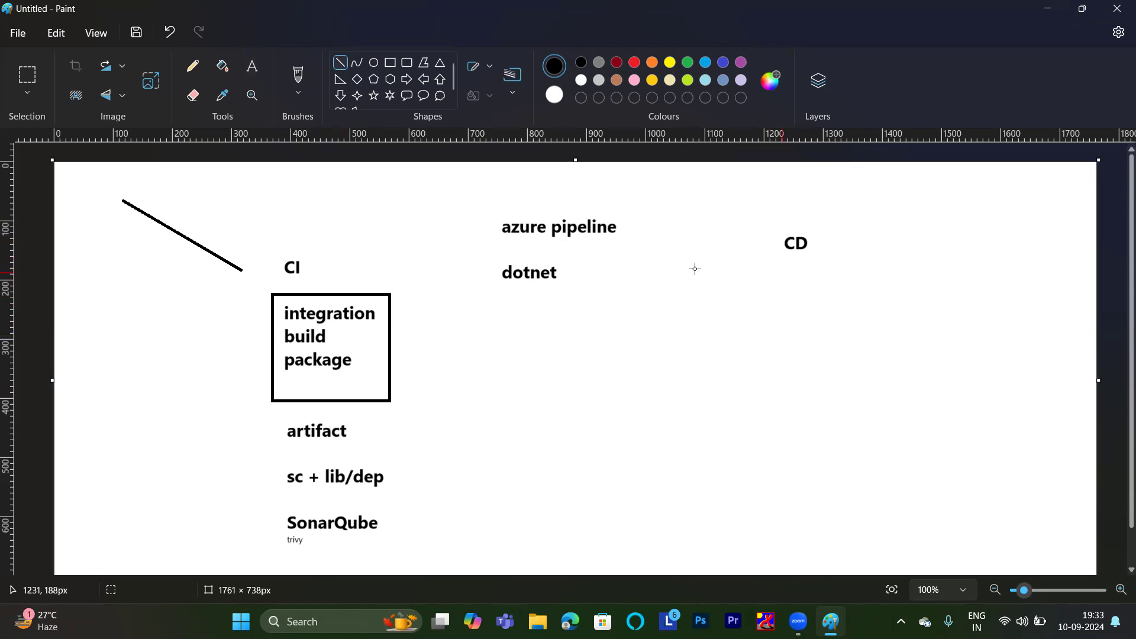
pyautogui.moveTo(388, 436); pyautogui.dragTo(401, 433)
pyautogui.moveTo(468, 411)
pyautogui.mouseDown()
pyautogui.moveTo(778, 270)
pyautogui.moveTo(920, 479)
pyautogui.mouseUp()
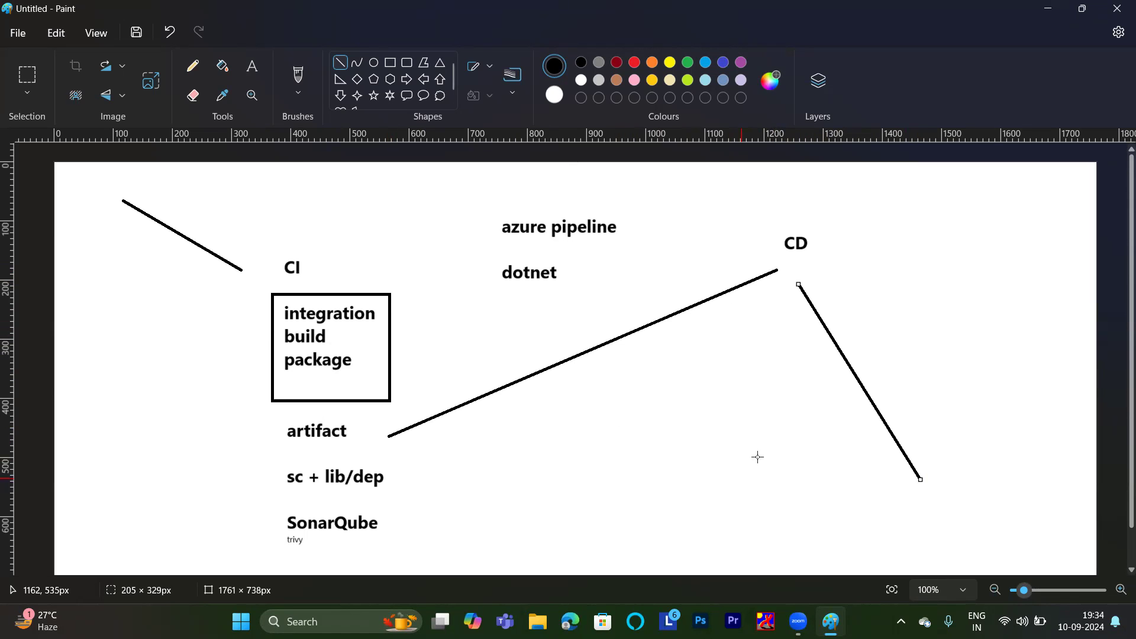
pyautogui.click(1046, 6)
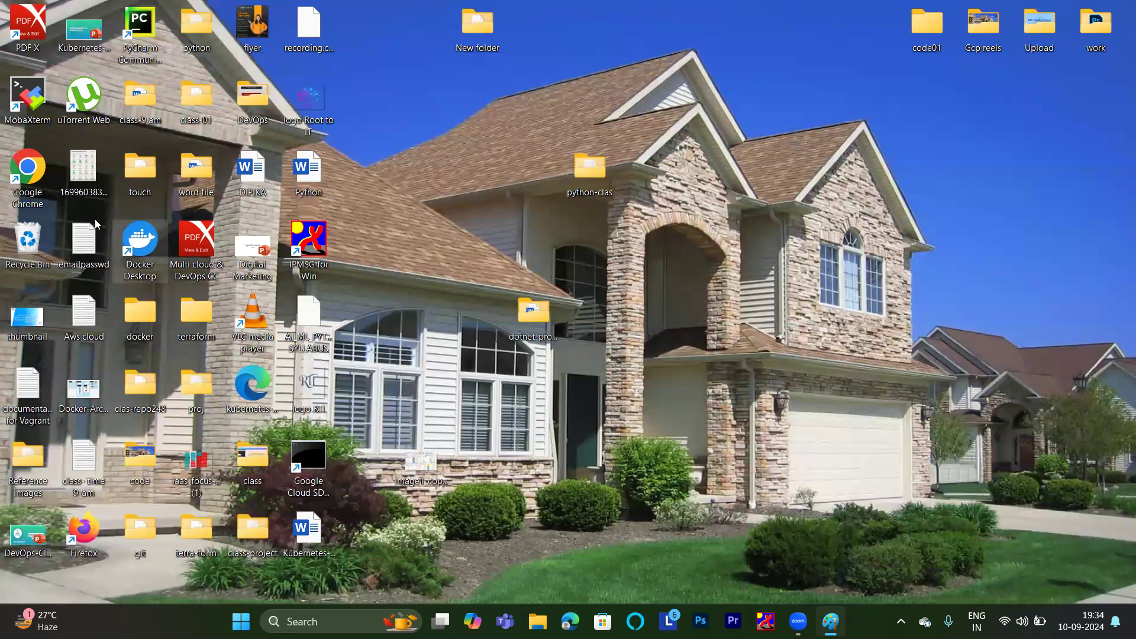
# Launch Google Chrome with the chosen profile and reach the Google homepage
pyautogui.doubleClick(30, 175)
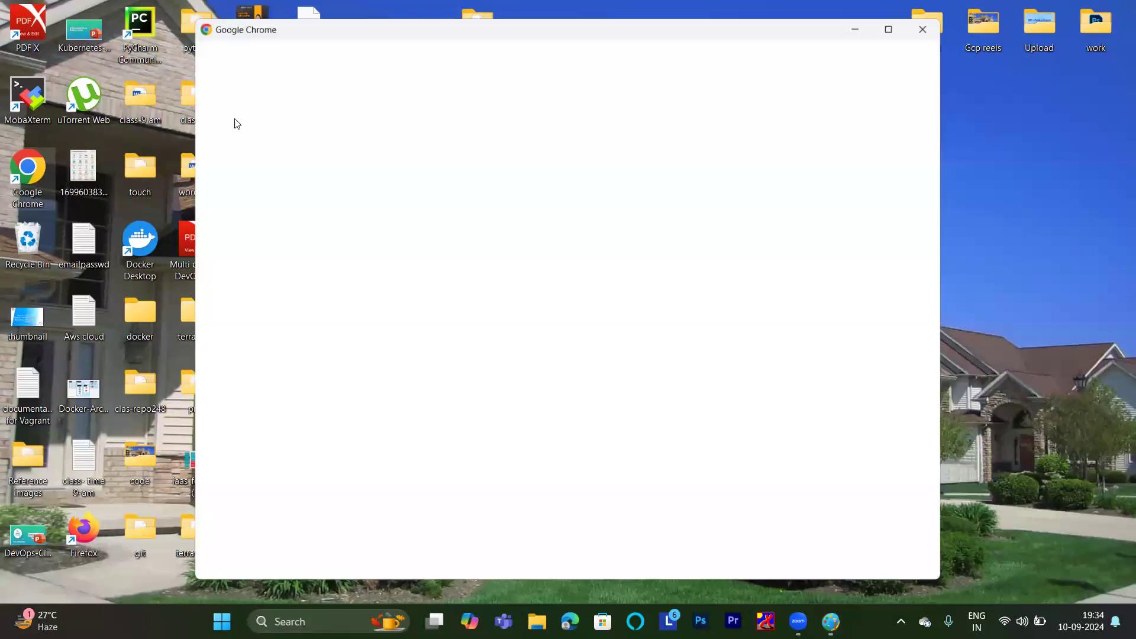
pyautogui.click(894, 23)
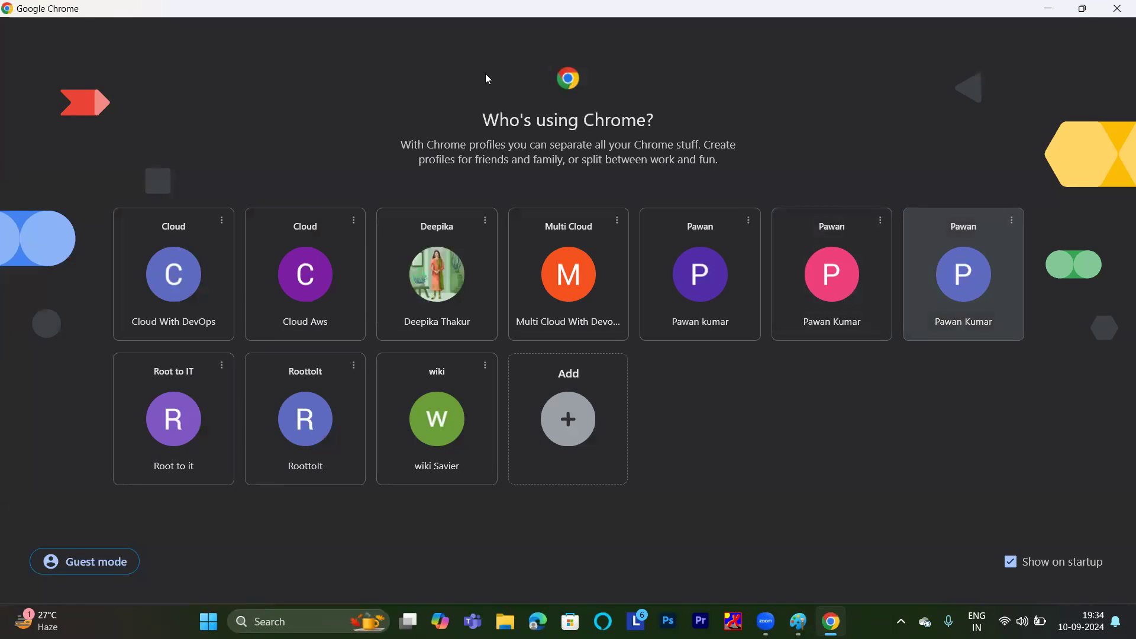
pyautogui.click(955, 283)
pyautogui.click(519, 297)
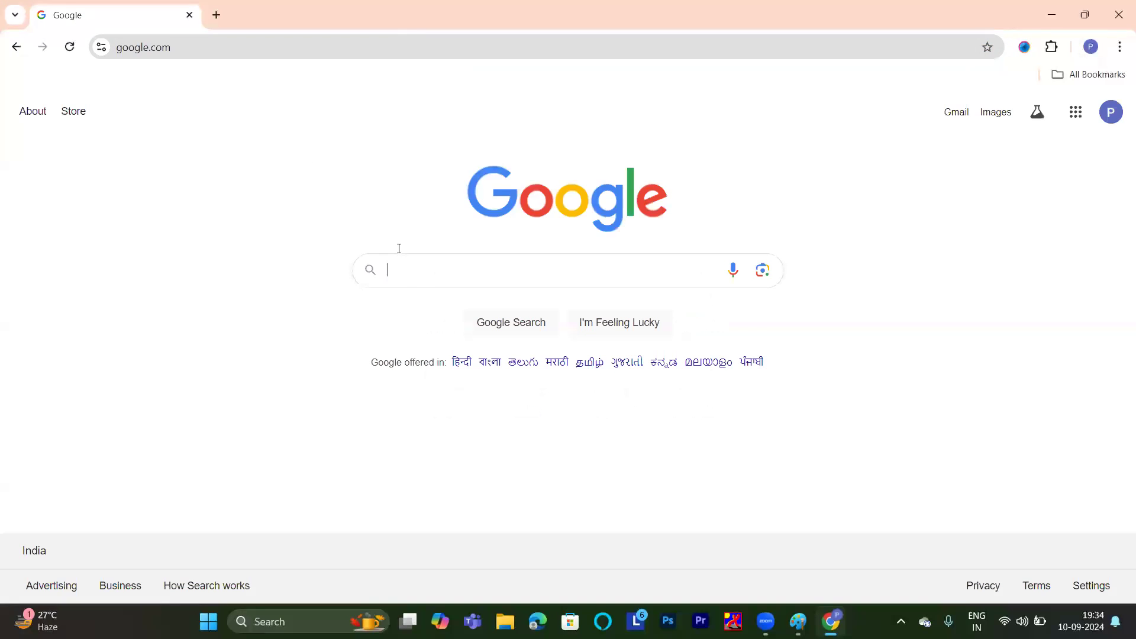
# Enter 'de' in the address bar and open the dev.azure.com projects home
pyautogui.click(249, 48)
pyautogui.write('drive.google.com/drive/my-de')
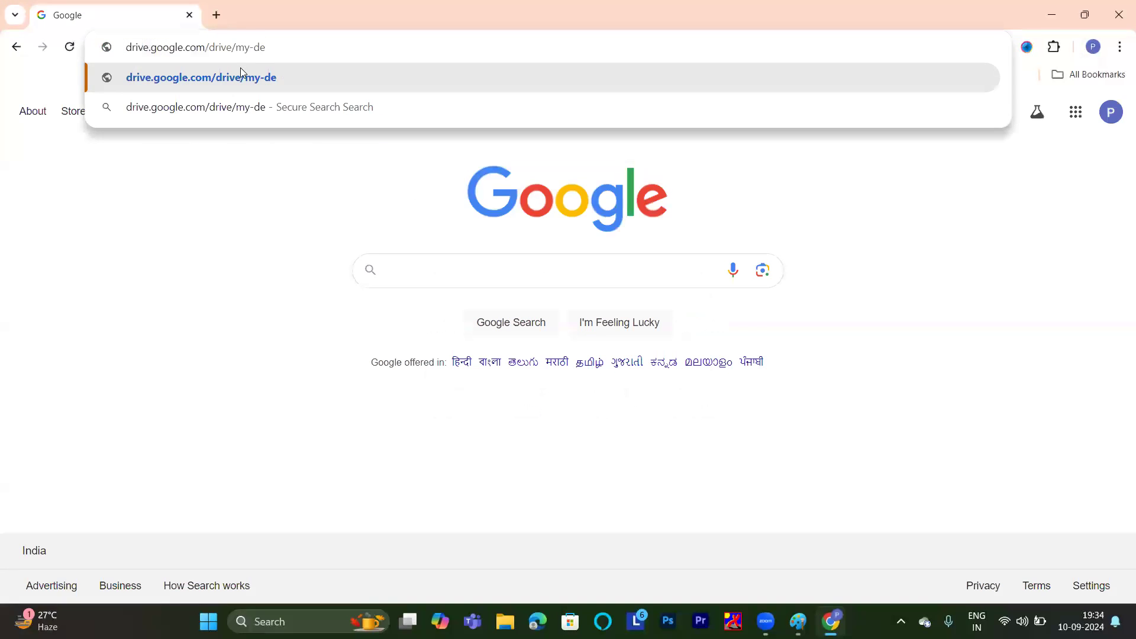
pyautogui.press('BackSpace')
pyautogui.press('BackSpace')
pyautogui.press('BackSpace')
pyautogui.press('BackSpace')
pyautogui.press('BackSpace')
pyautogui.press('BackSpace')
pyautogui.press('BackSpace')
pyautogui.press('BackSpace')
pyautogui.press('BackSpace')
pyautogui.press('BackSpace')
pyautogui.press('BackSpace')
pyautogui.press('BackSpace')
pyautogui.press('BackSpace')
pyautogui.press('BackSpace')
pyautogui.press('BackSpace')
pyautogui.press('BackSpace')
pyautogui.press('BackSpace')
pyautogui.press('BackSpace')
pyautogui.press('BackSpace')
pyautogui.press('BackSpace')
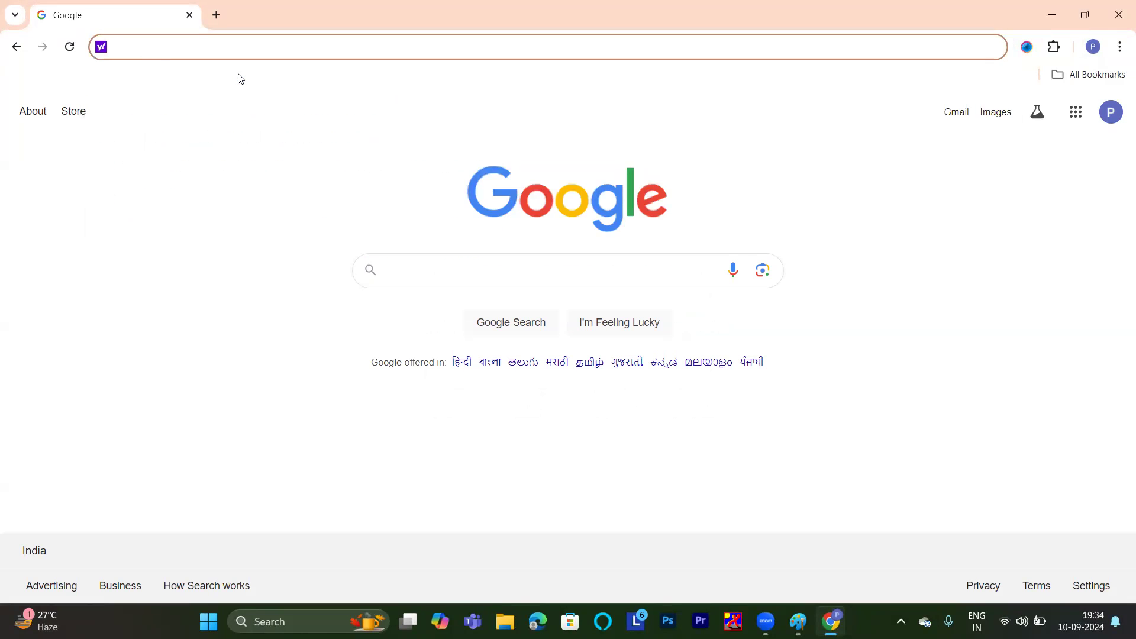
pyautogui.write('dev.azure.com/kumarthakur1907/')
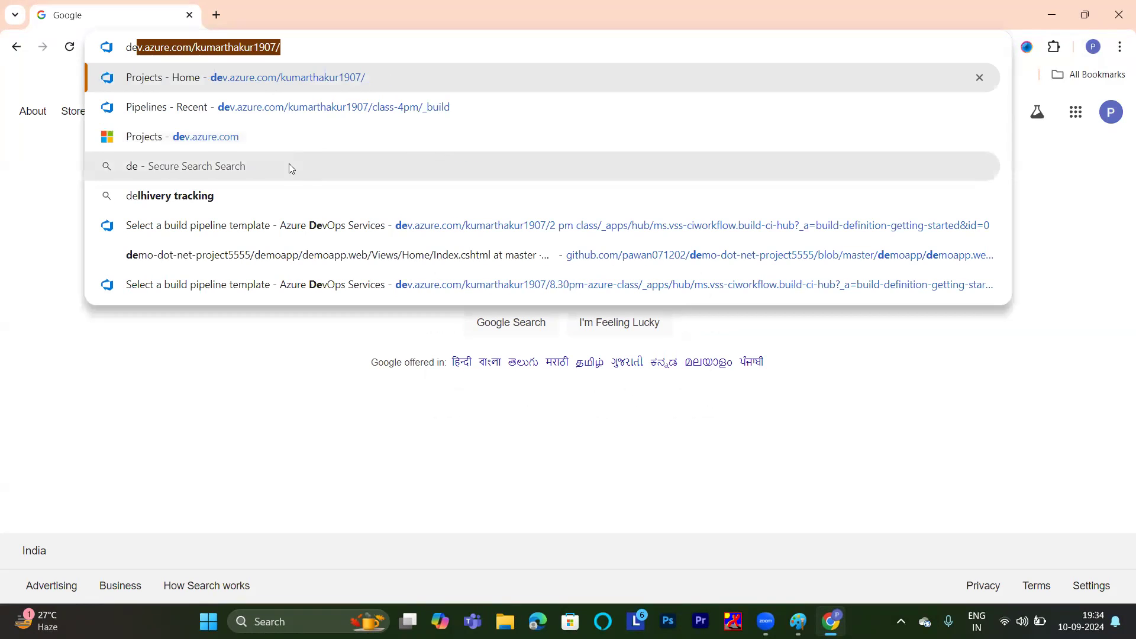
pyautogui.click(246, 78)
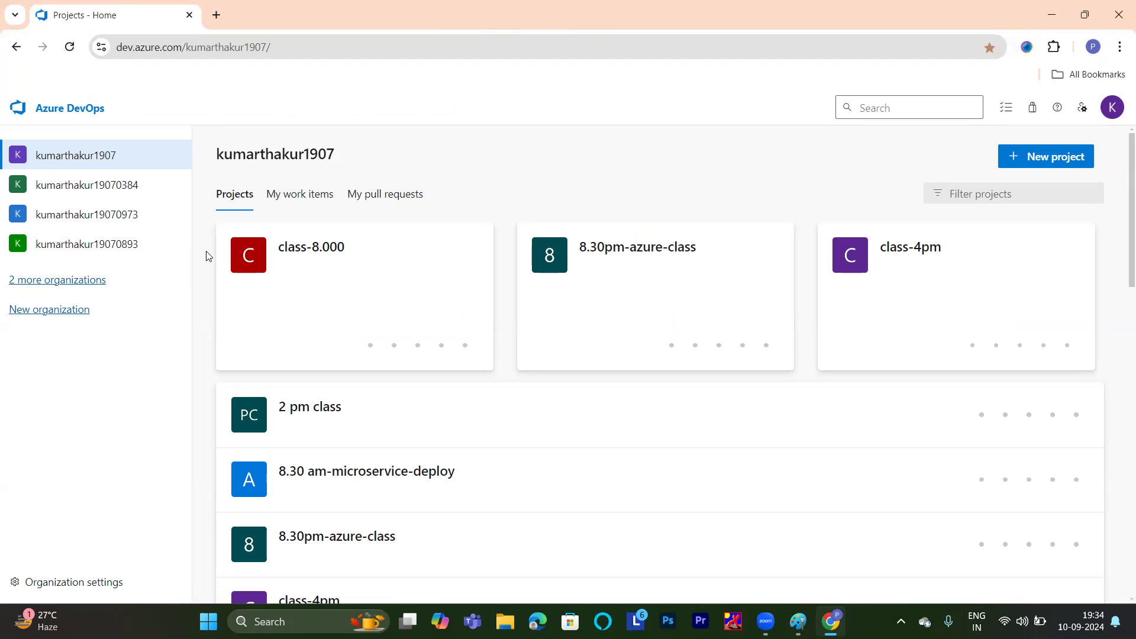
# Start a new Azure DevOps organization and name it class-organization06
pyautogui.click(54, 312)
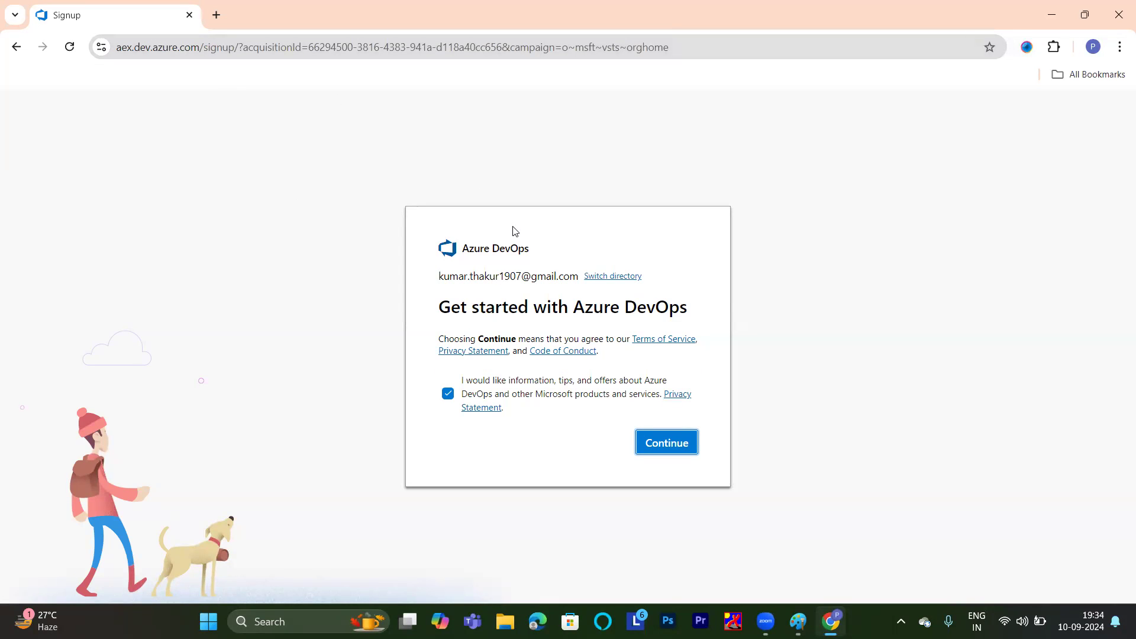
pyautogui.click(665, 441)
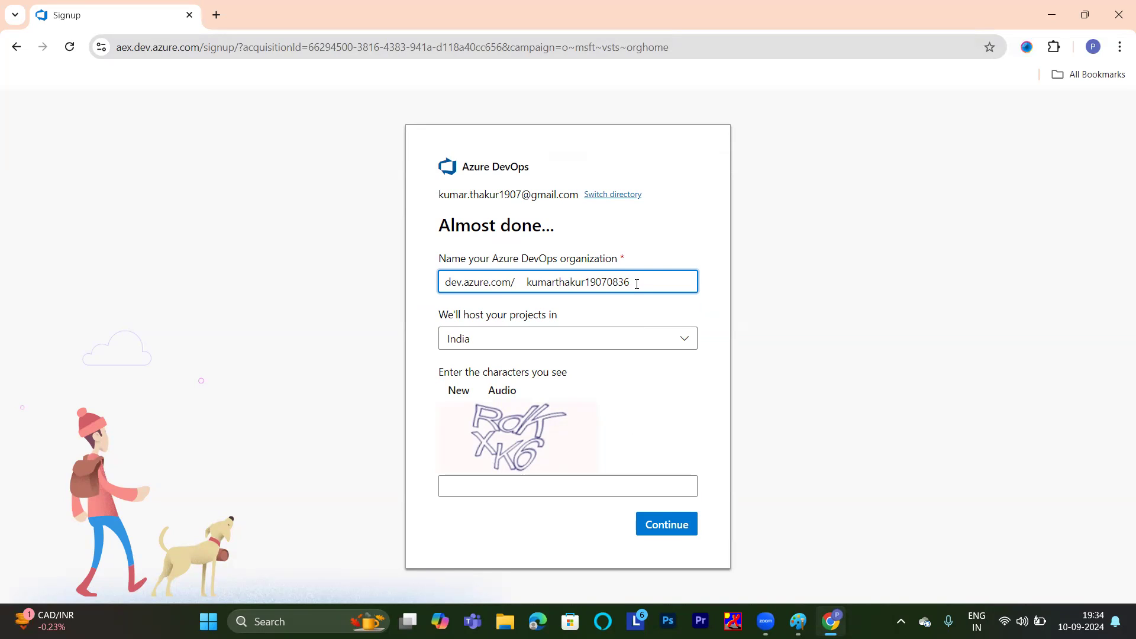
pyautogui.press('BackSpace')
pyautogui.press('BackSpace')
pyautogui.press('BackSpace')
pyautogui.press('BackSpace')
pyautogui.press('BackSpace')
pyautogui.press('BackSpace')
pyautogui.press('BackSpace')
pyautogui.press('BackSpace')
pyautogui.press('BackSpace')
pyautogui.press('BackSpace')
pyautogui.press('BackSpace')
pyautogui.press('BackSpace')
pyautogui.press('BackSpace')
pyautogui.press('BackSpace')
pyautogui.press('BackSpace')
pyautogui.press('BackSpace')
pyautogui.write('class-organization06')
# Keep India as the hosting region, enter the verification characters, and submit
pyautogui.click(662, 347)
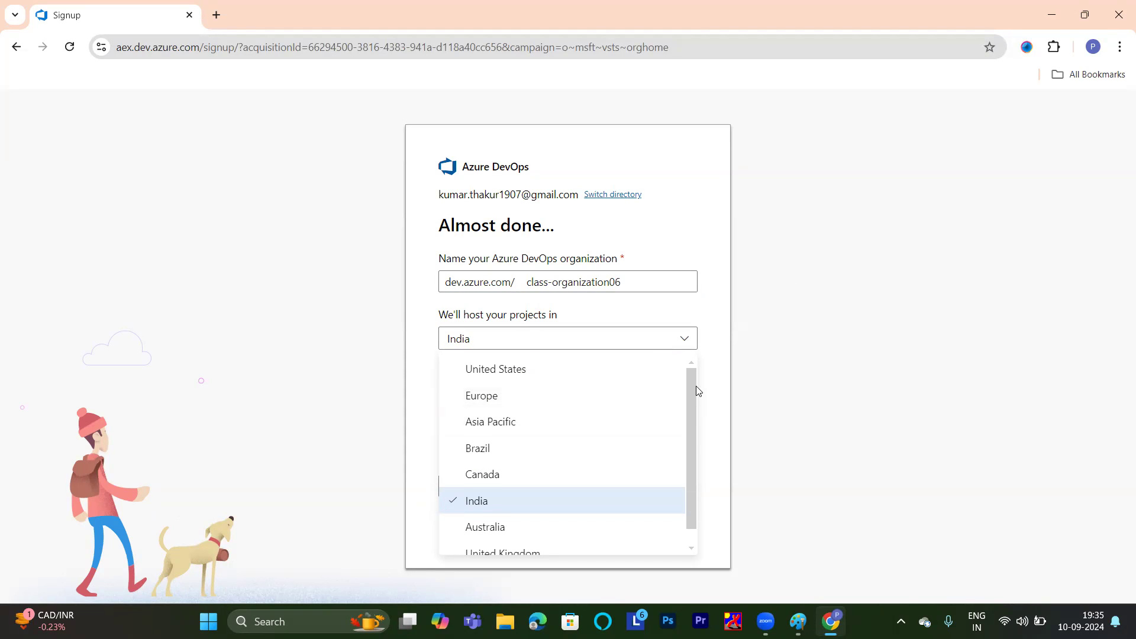
pyautogui.scroll(-1, 696, 386)
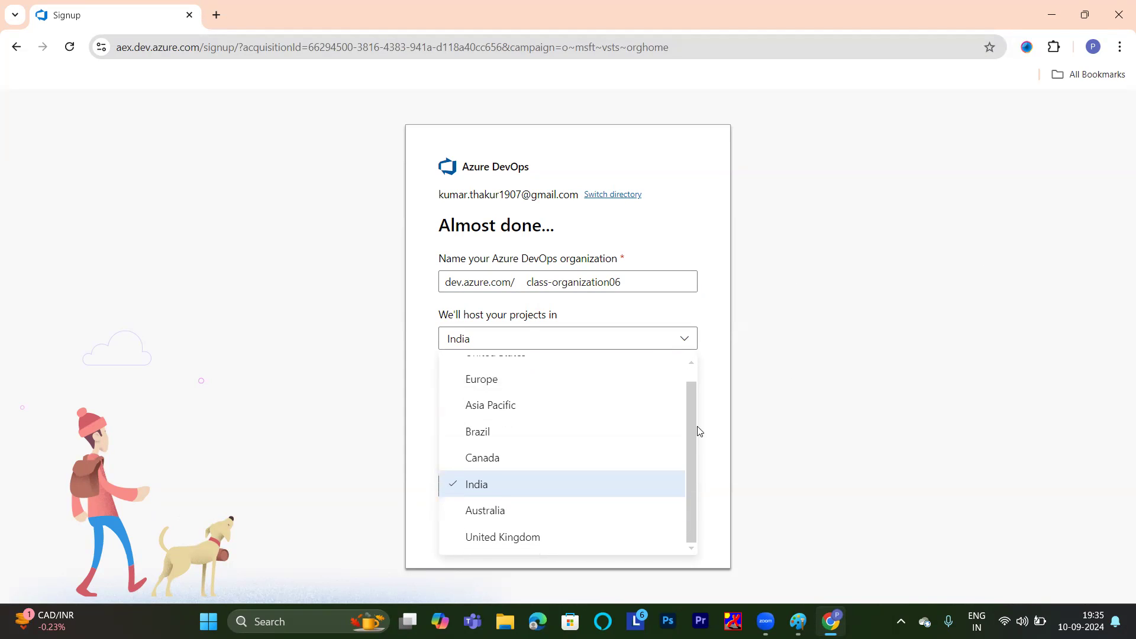
pyautogui.click(499, 484)
pyautogui.click(515, 481)
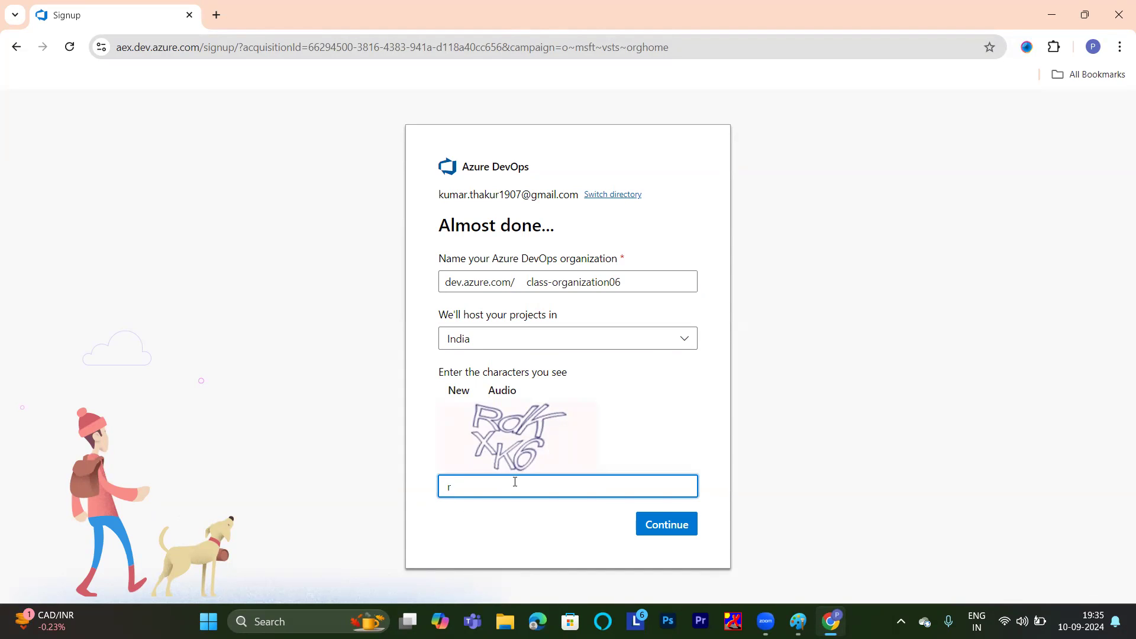
pyautogui.write('rdkxk6')
pyautogui.click(659, 524)
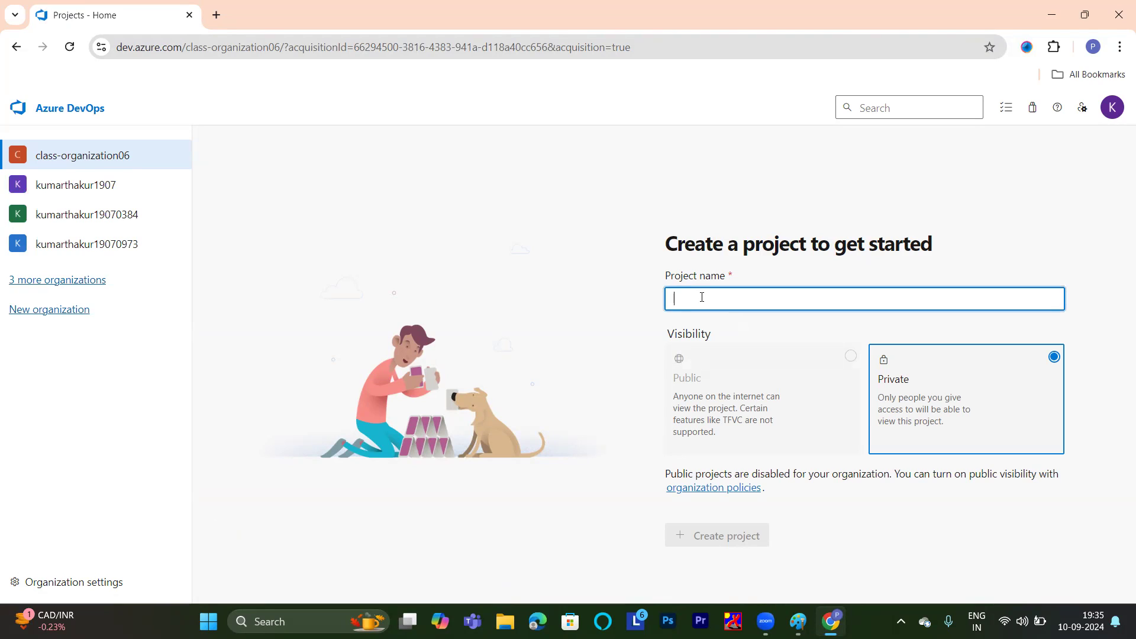
# Name the project dotnet-project, keep Private visibility, and create it
pyautogui.write('dot')
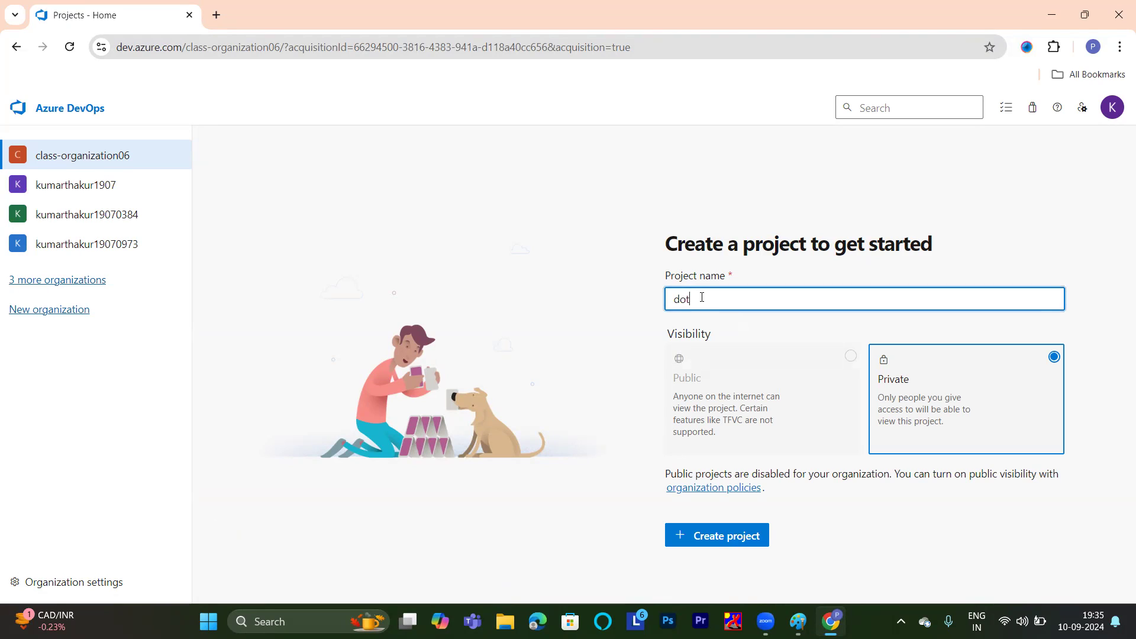
pyautogui.write('net-pro')
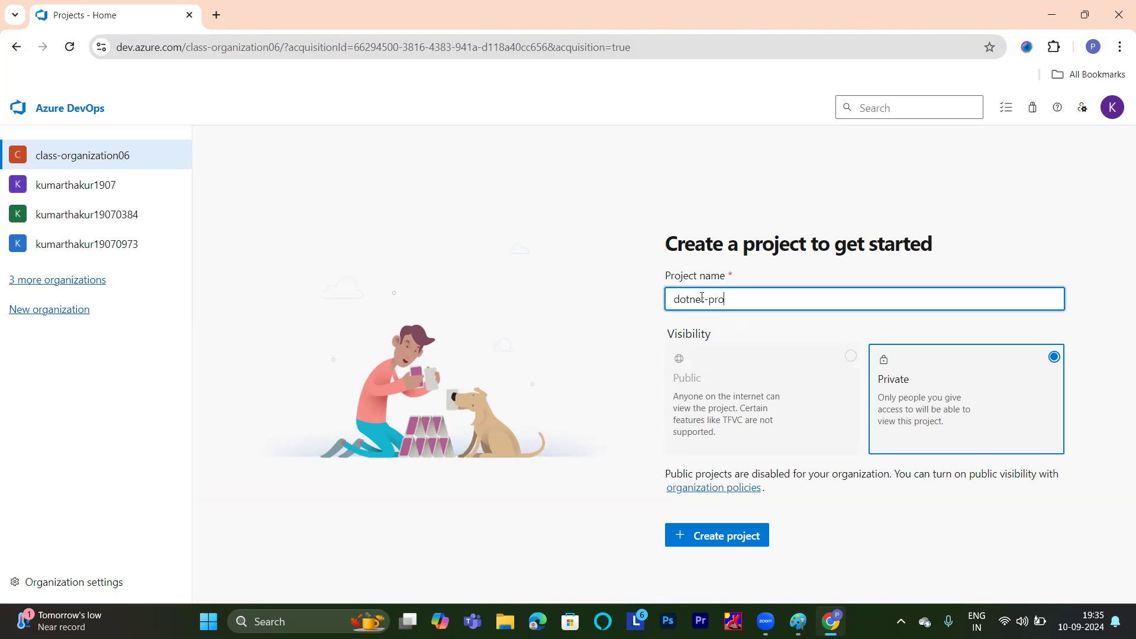
pyautogui.write('ject')
pyautogui.click(474, 531)
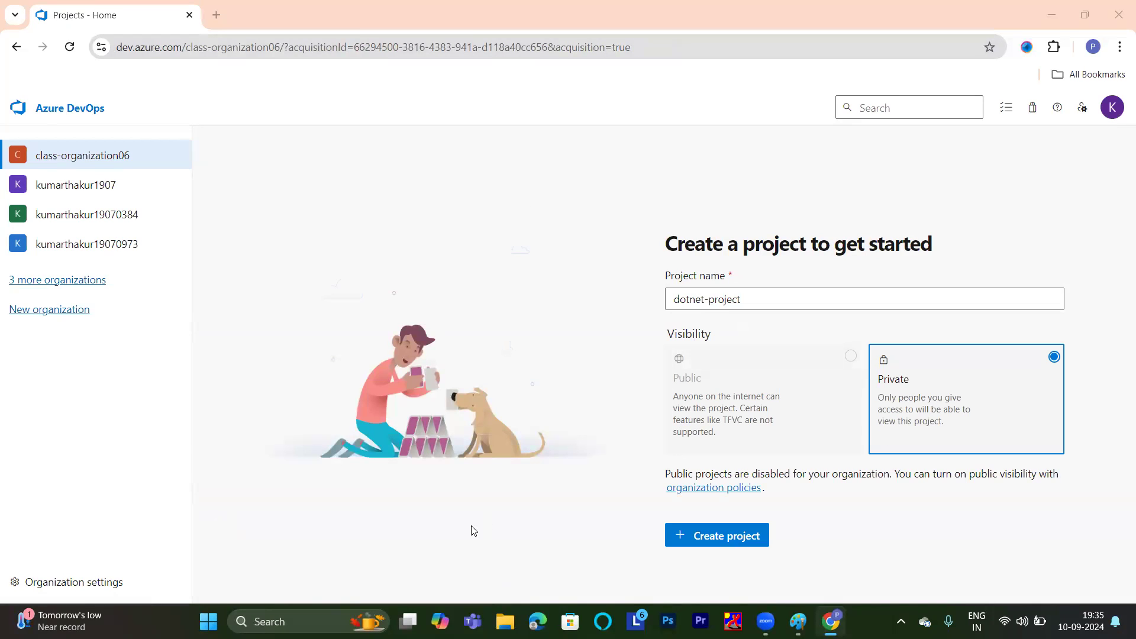
pyautogui.click(693, 538)
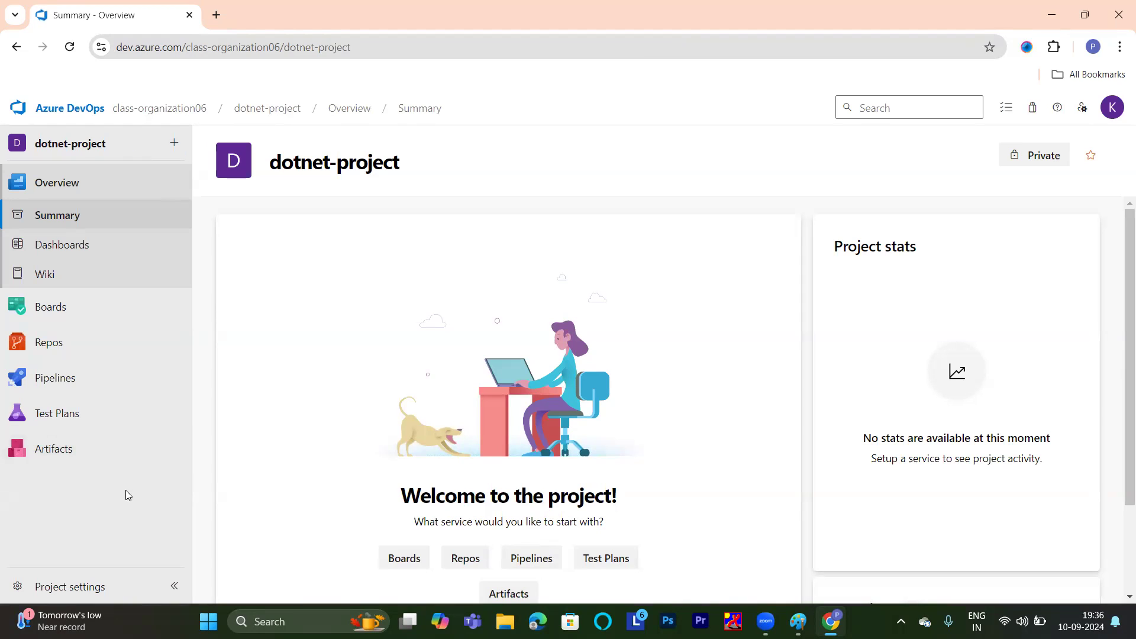
# Look over dotnet-project's Boards and Repos, then open its empty Pipelines page
pyautogui.moveTo(101, 491); pyautogui.dragTo(3, 71)
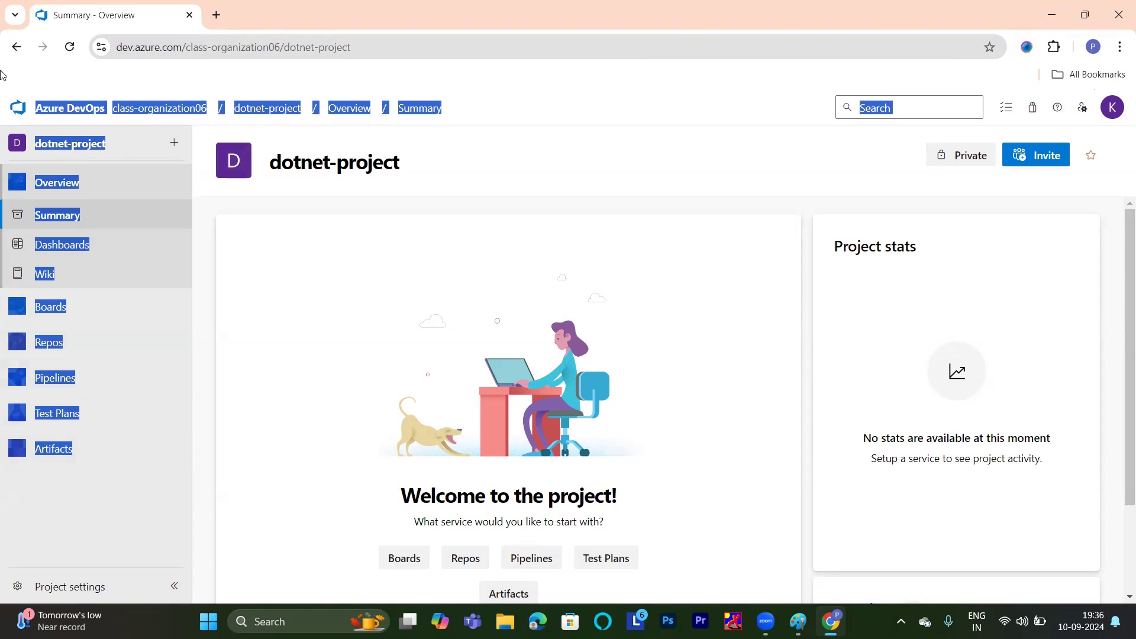
pyautogui.click(535, 134)
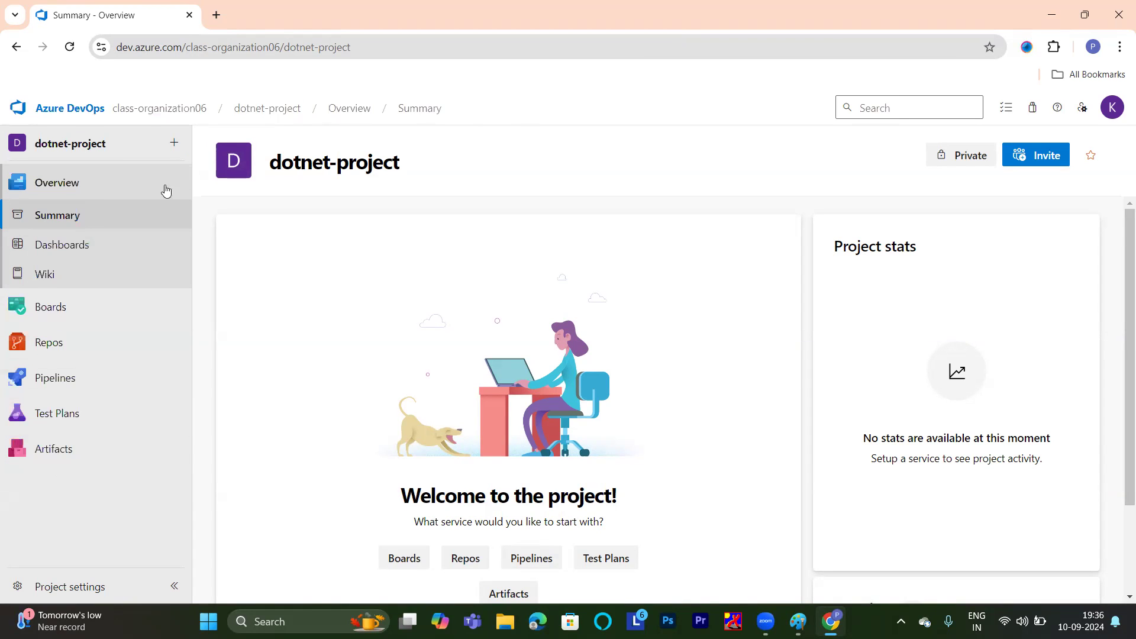
pyautogui.moveTo(116, 310)
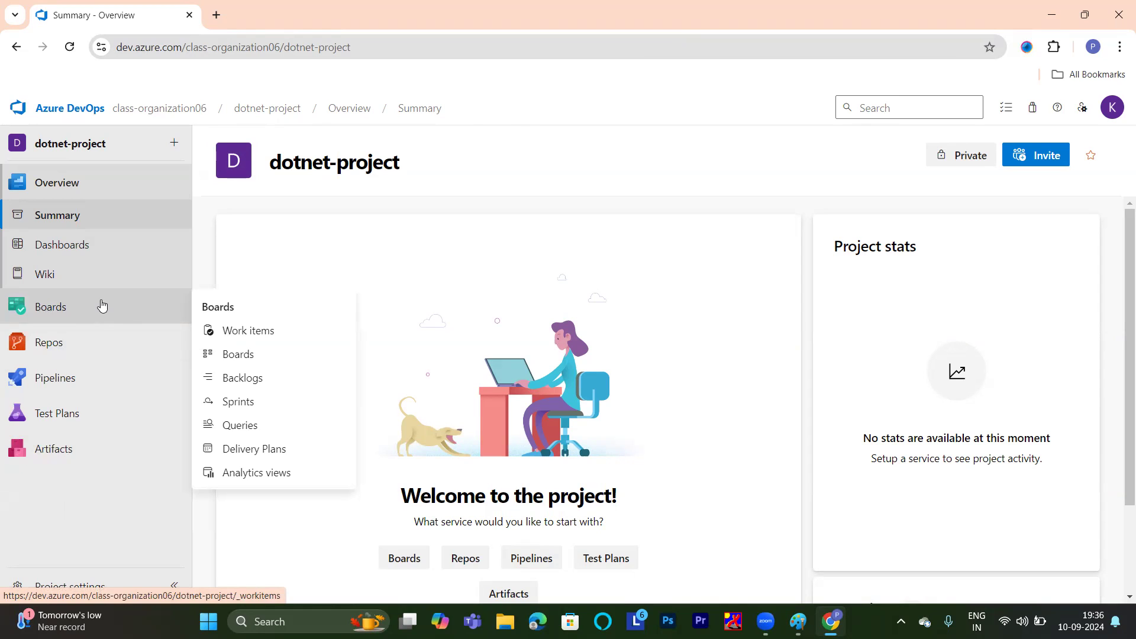
pyautogui.click(103, 304)
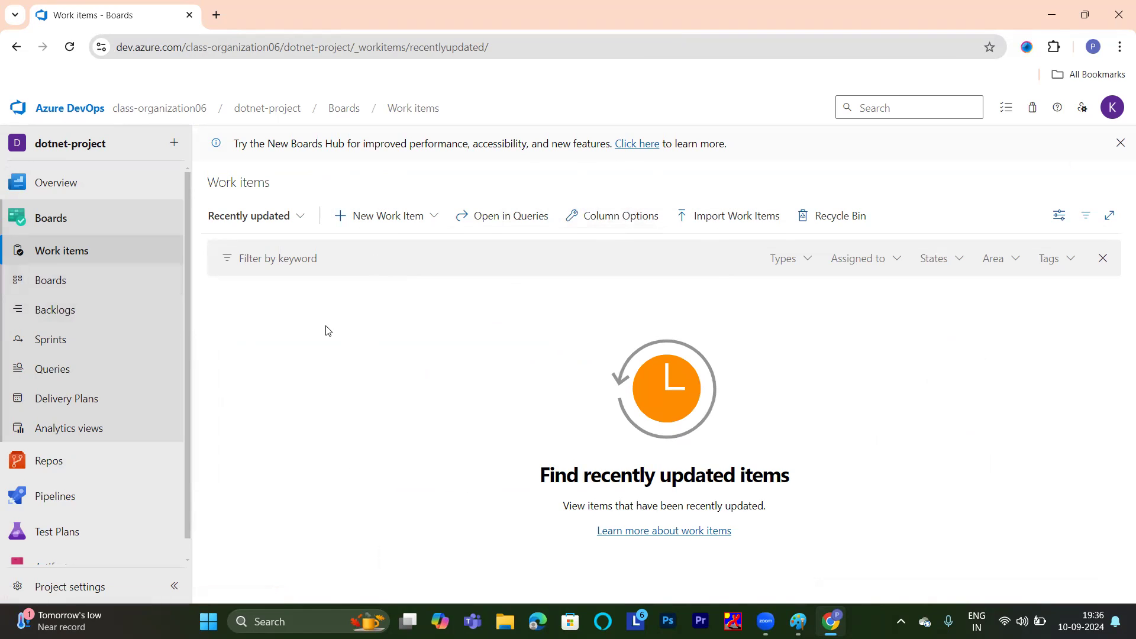
pyautogui.click(50, 461)
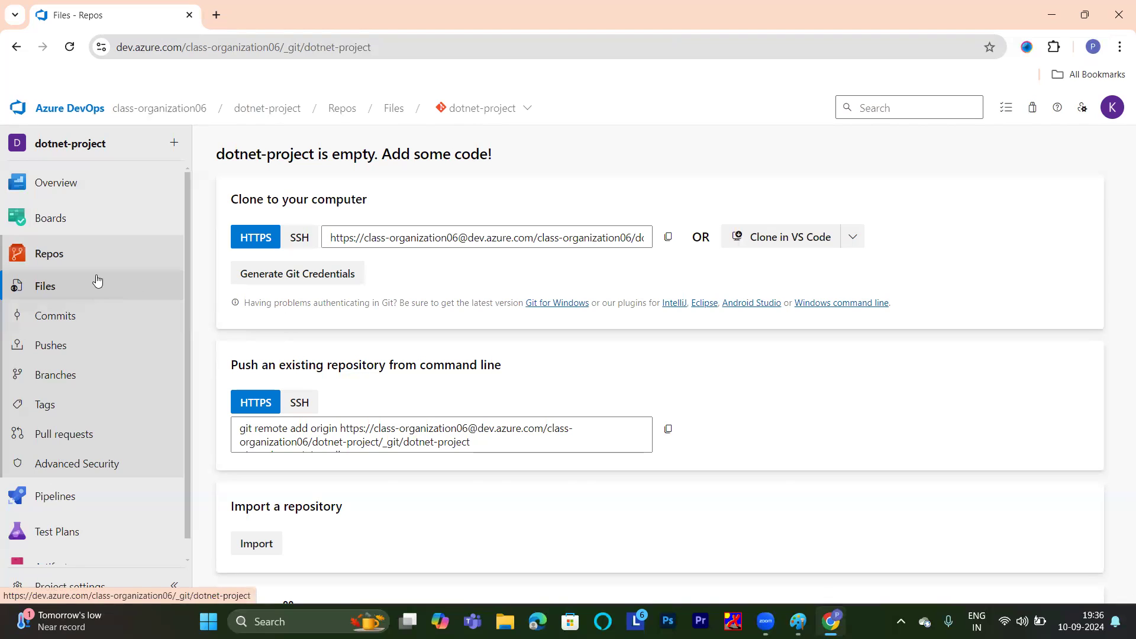
pyautogui.click(45, 500)
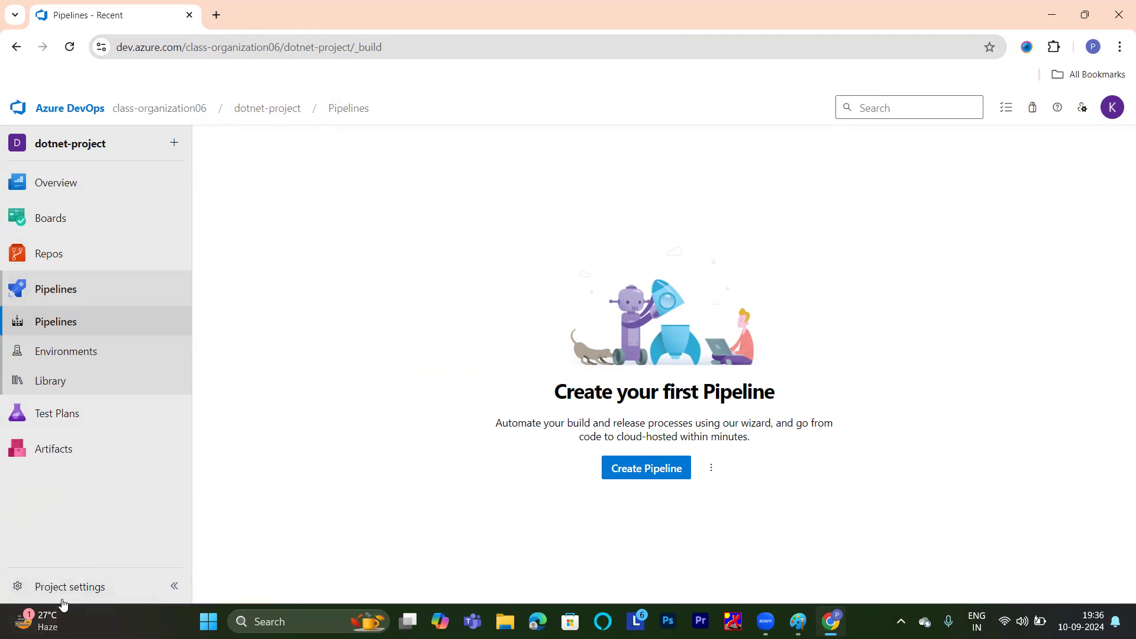
# Visit Project settings, return to the class-organization06 home, then open Organization settings
pyautogui.click(52, 578)
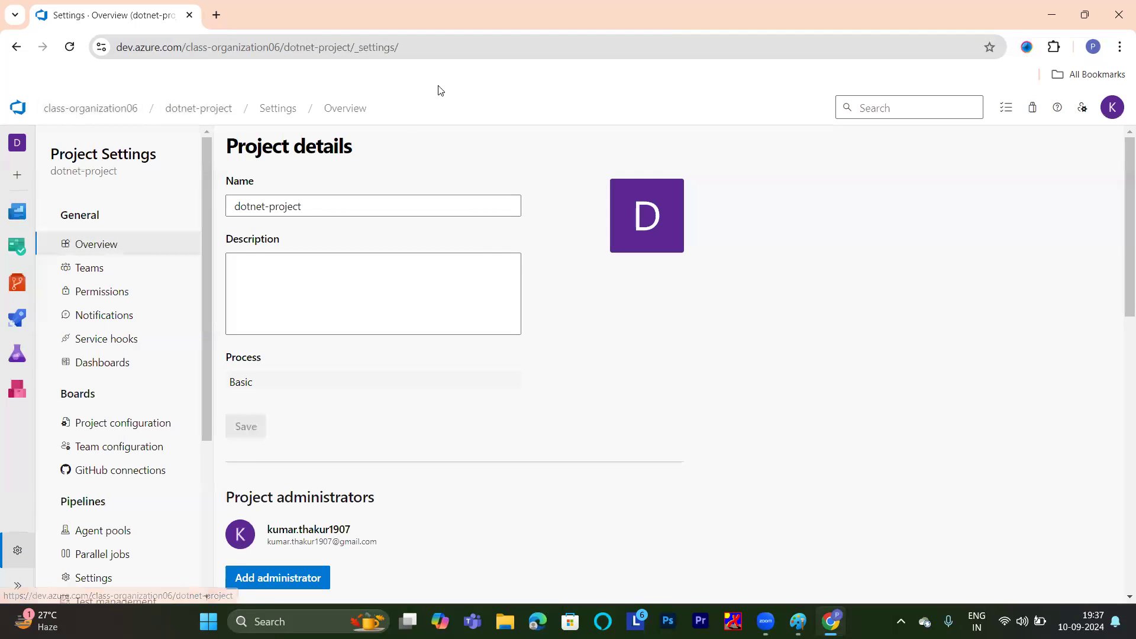
pyautogui.moveTo(418, 108); pyautogui.dragTo(49, 108)
pyautogui.click(69, 109)
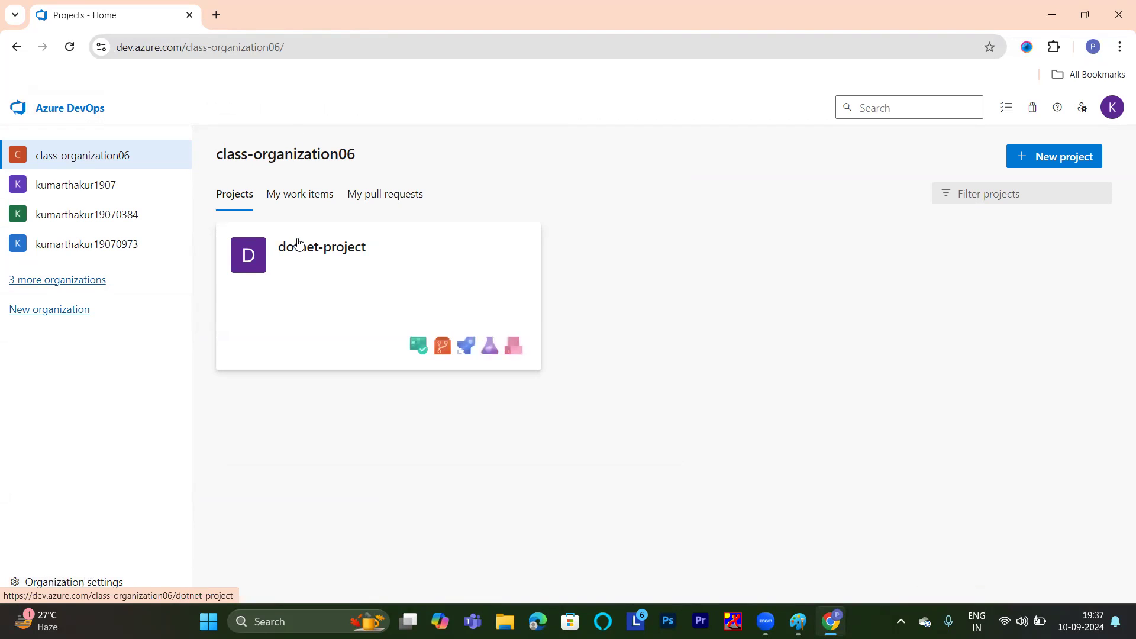
pyautogui.click(76, 588)
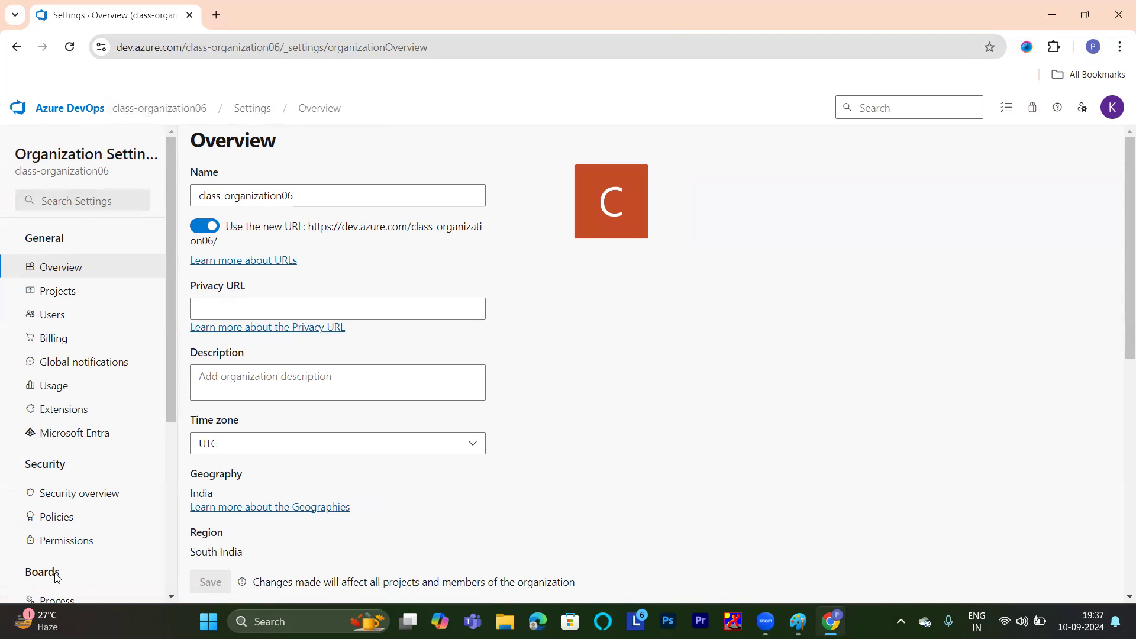
# Create a second project named 'demo-' from Organization Settings, then show the Users page
pyautogui.click(78, 267)
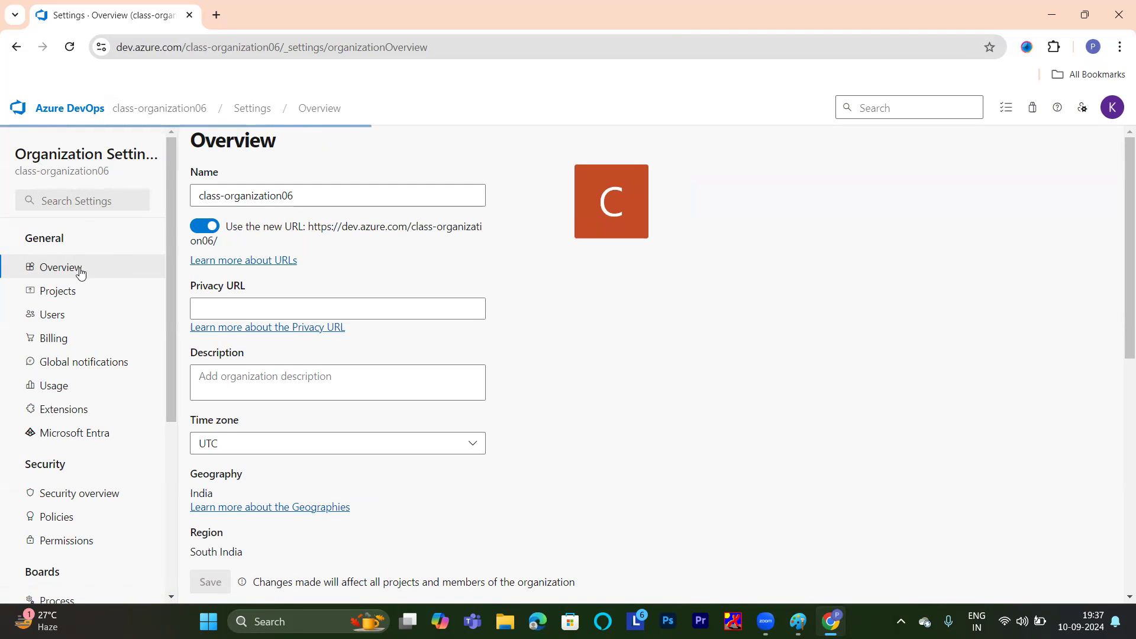
pyautogui.click(65, 297)
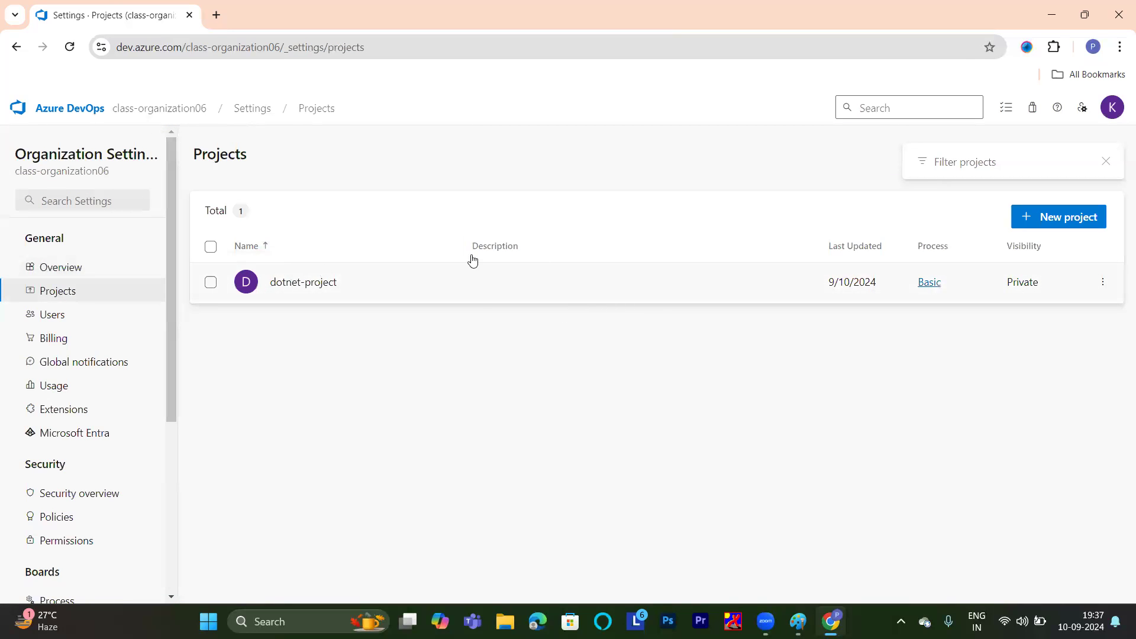
pyautogui.click(1029, 219)
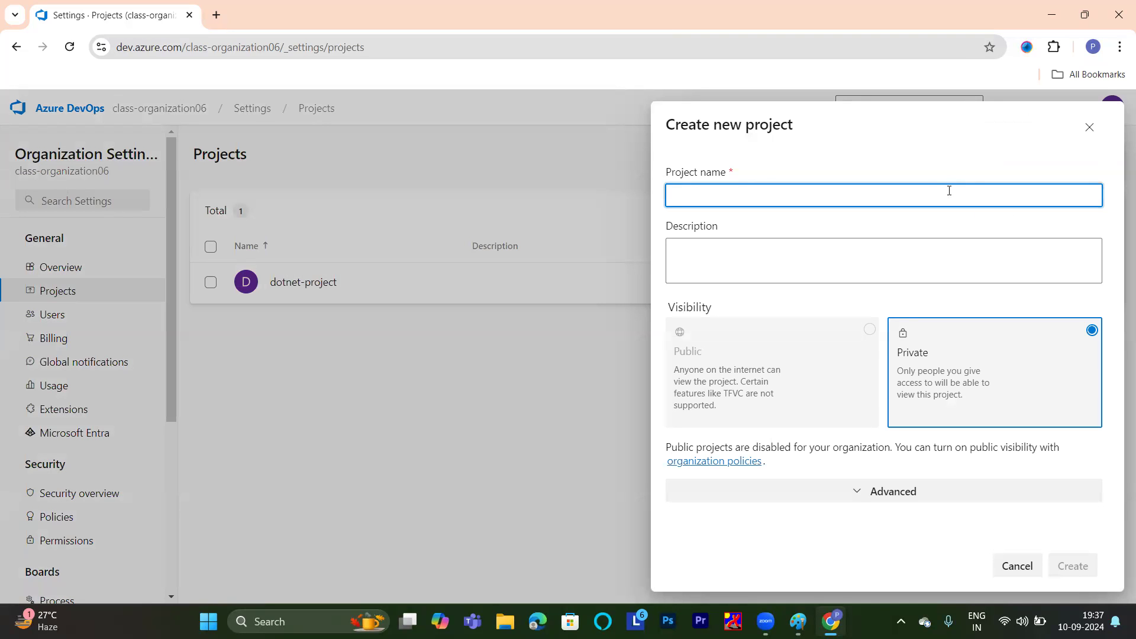
pyautogui.write('dem')
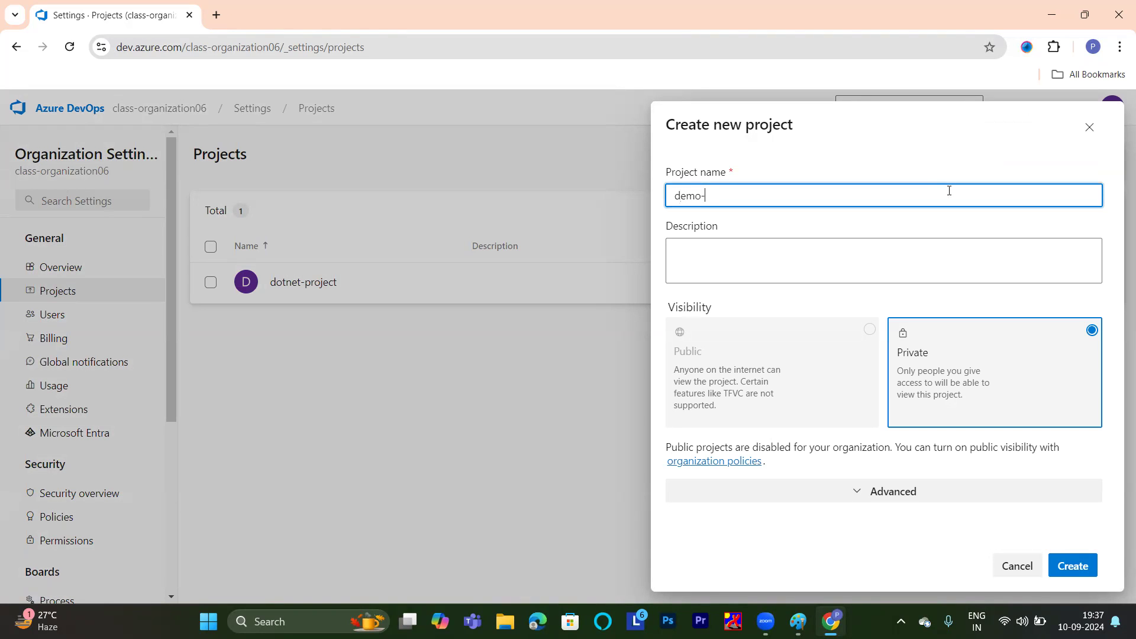
pyautogui.write('o-')
pyautogui.click(1069, 565)
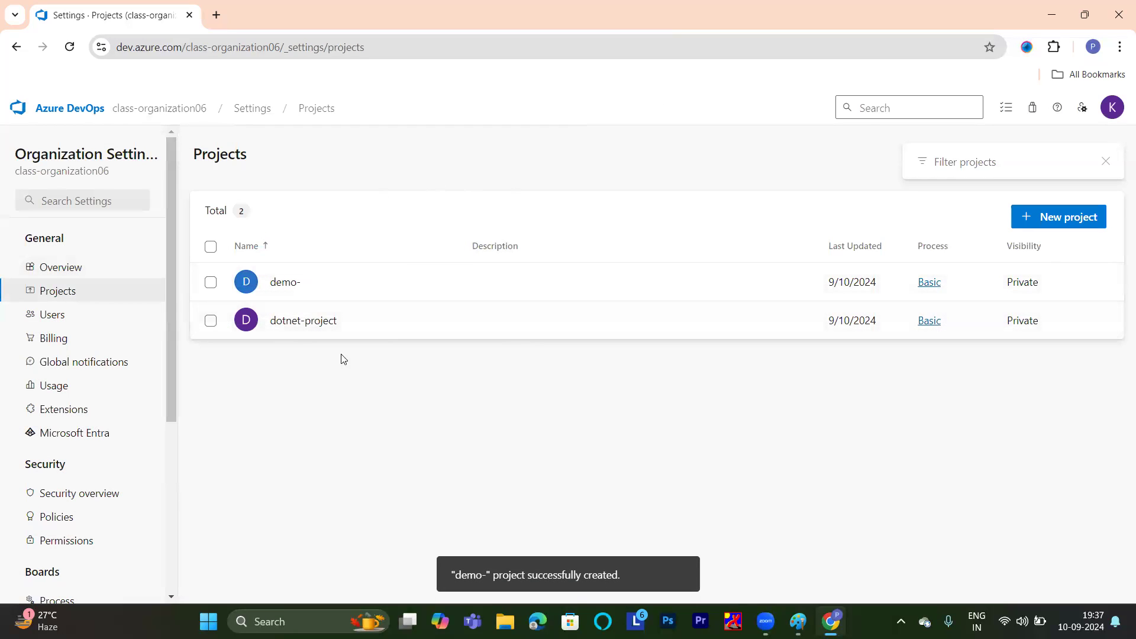
pyautogui.click(64, 317)
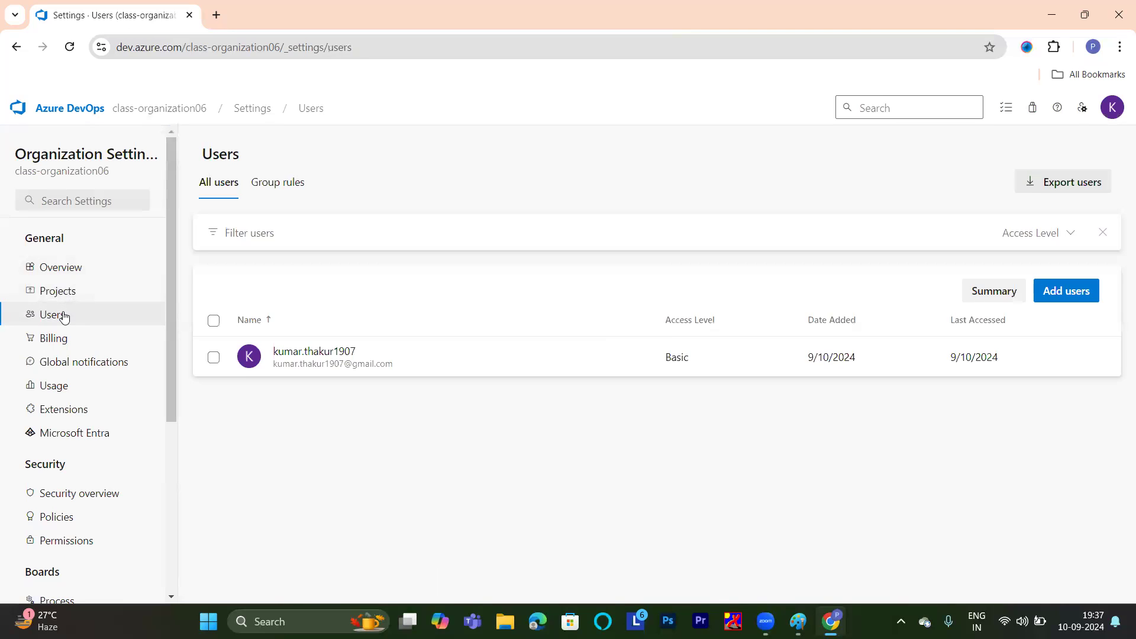
# Request adding class-user with Basic access to dotnet-project only, not demo-
pyautogui.click(1054, 293)
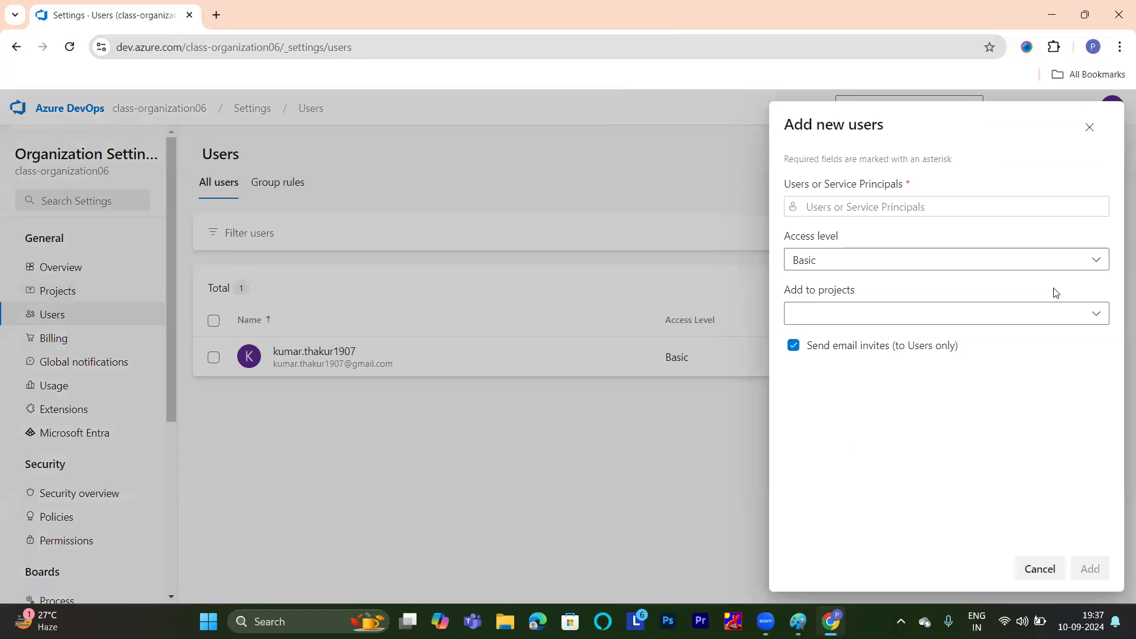
pyautogui.click(896, 200)
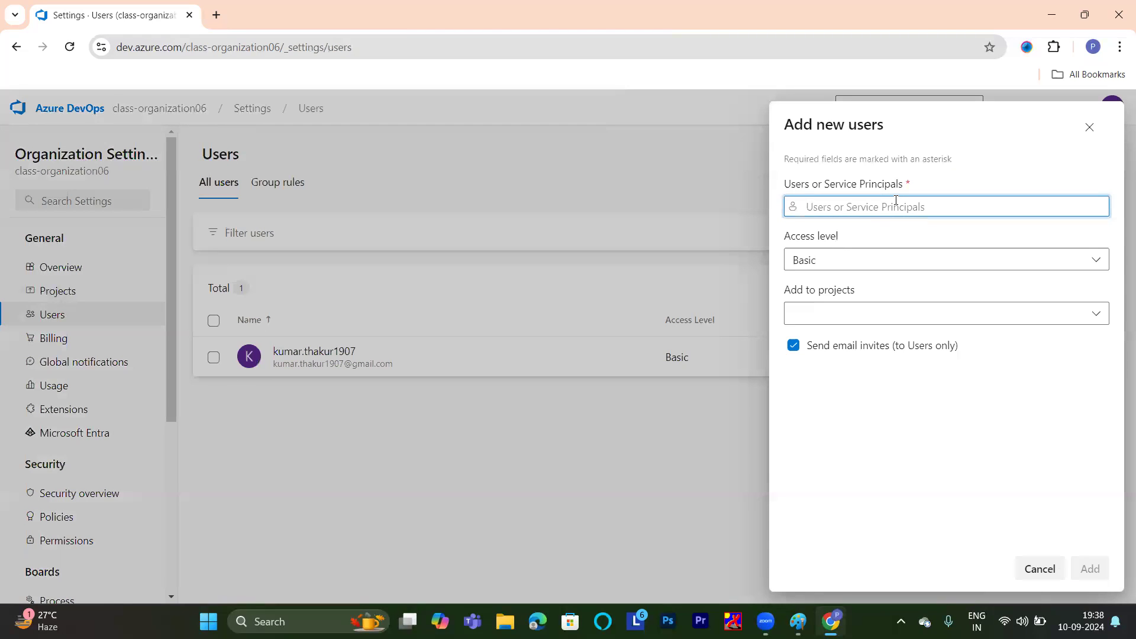
pyautogui.write('cl')
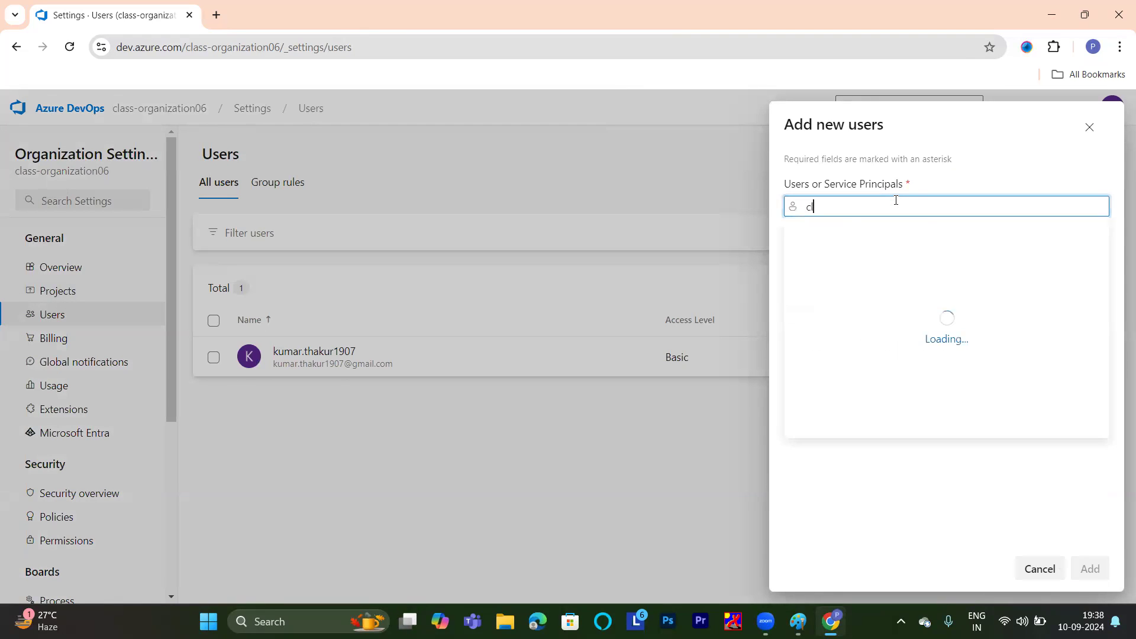
pyautogui.write('ass-user')
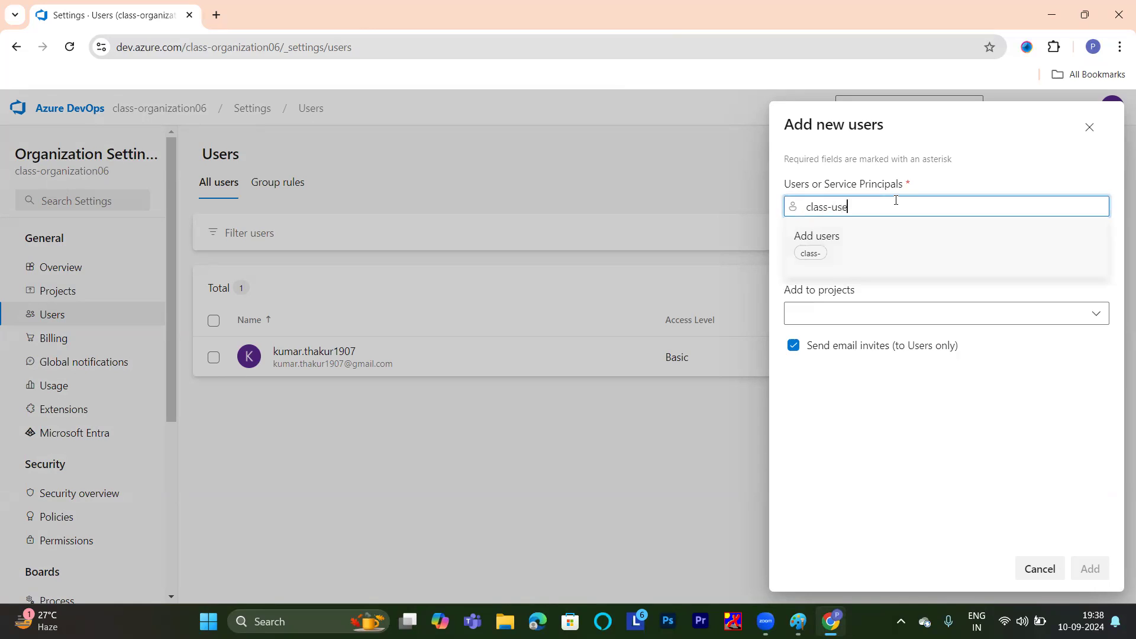
pyautogui.click(884, 243)
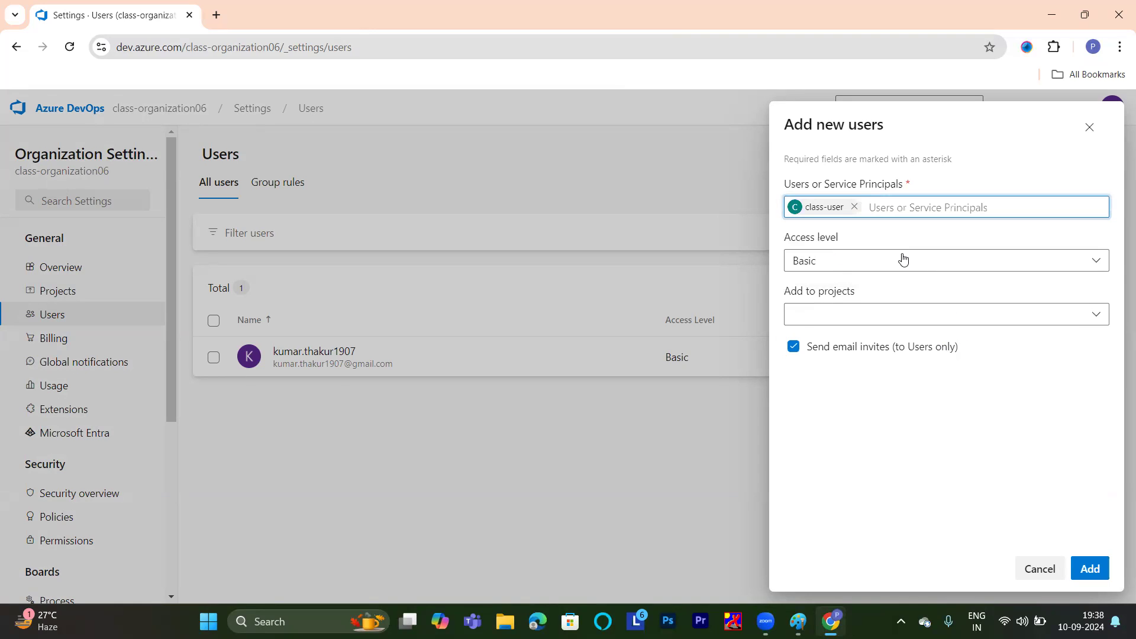
pyautogui.click(903, 259)
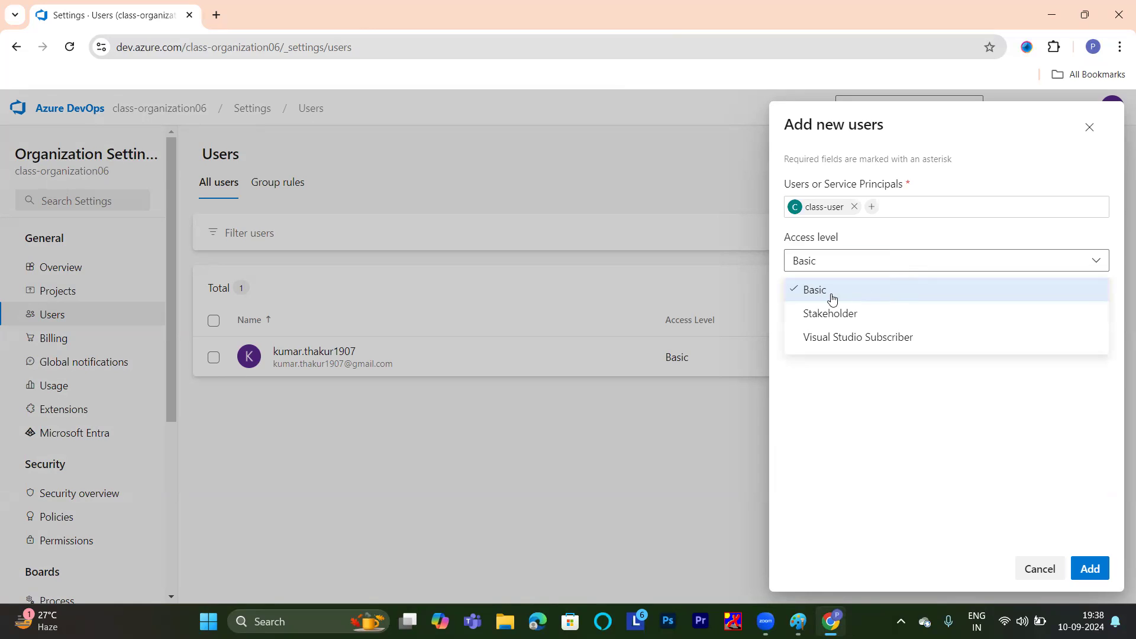
pyautogui.click(858, 381)
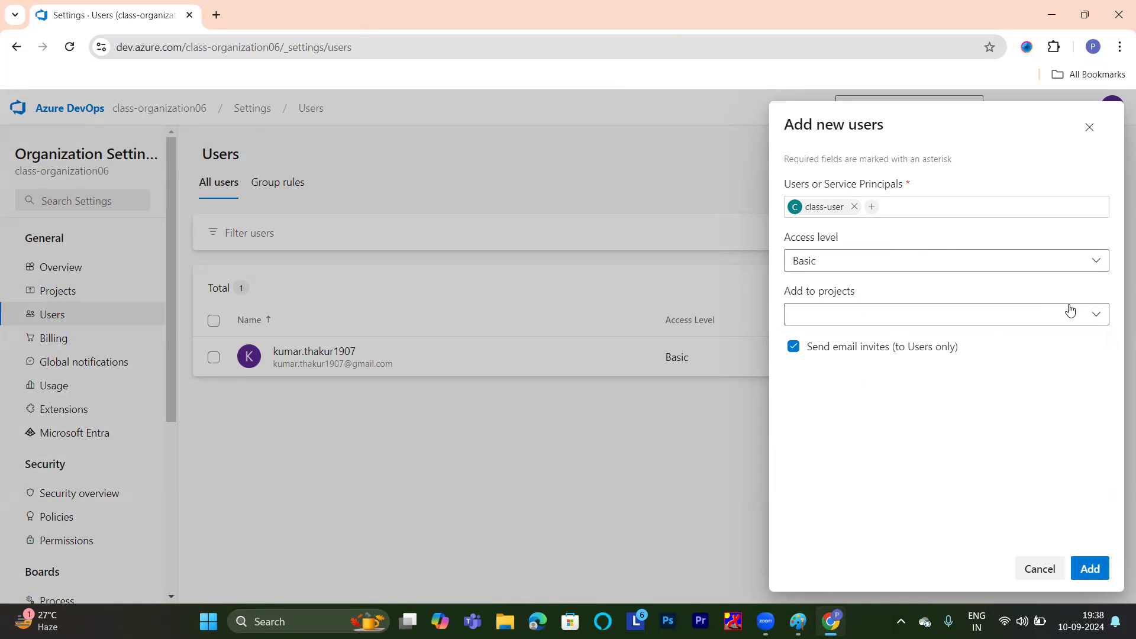
pyautogui.click(1091, 316)
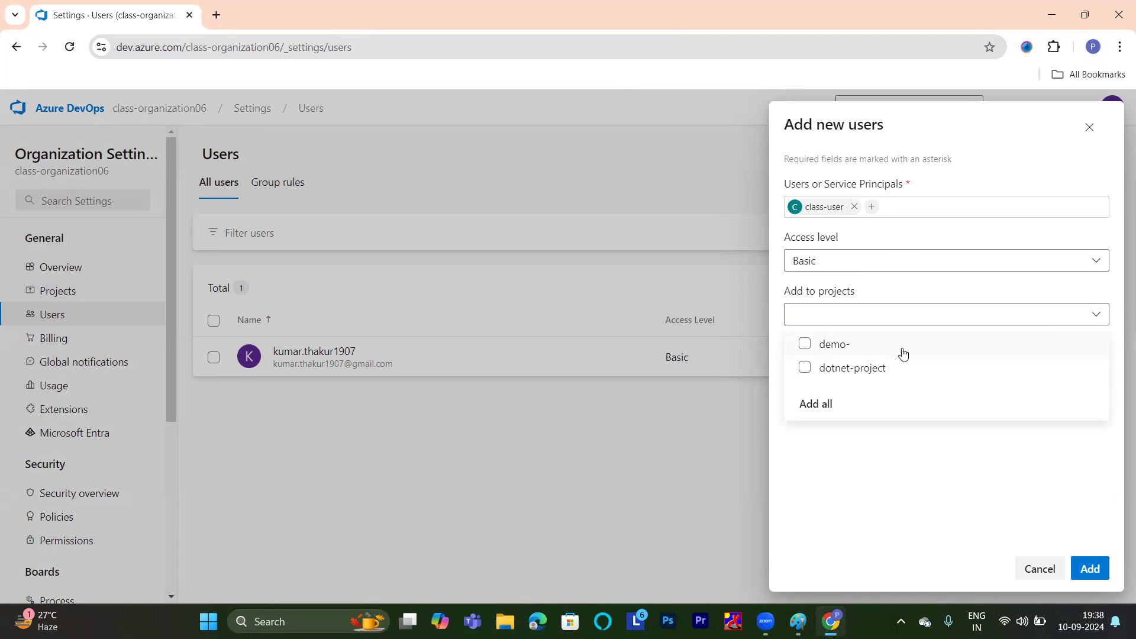
pyautogui.click(830, 341)
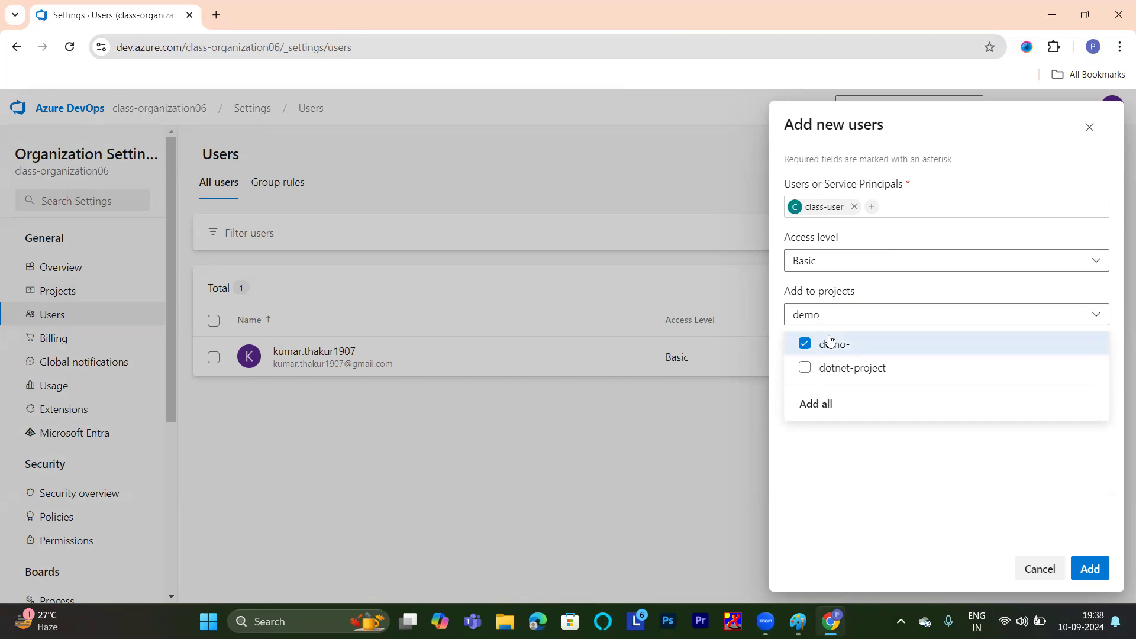
pyautogui.click(830, 341)
pyautogui.click(804, 367)
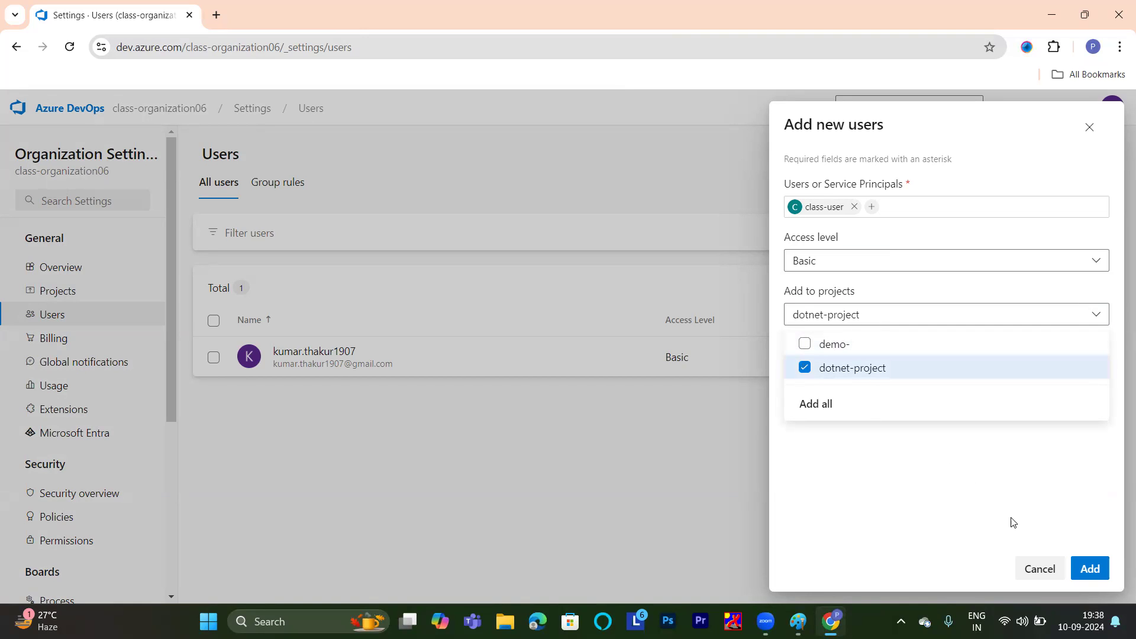
pyautogui.click(1088, 570)
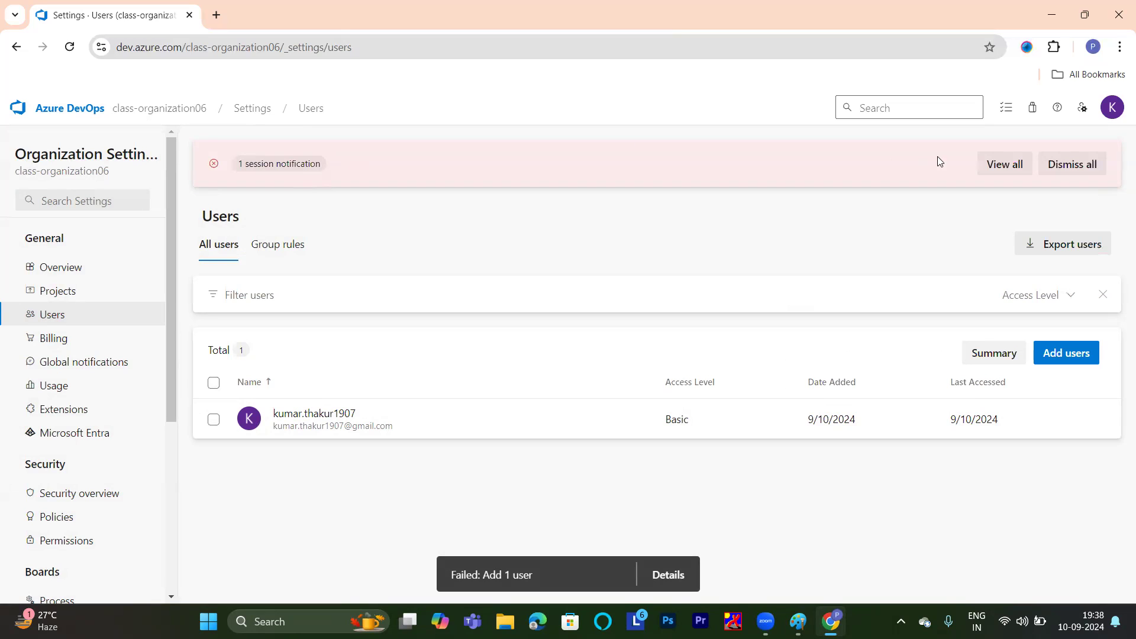
pyautogui.click(1012, 166)
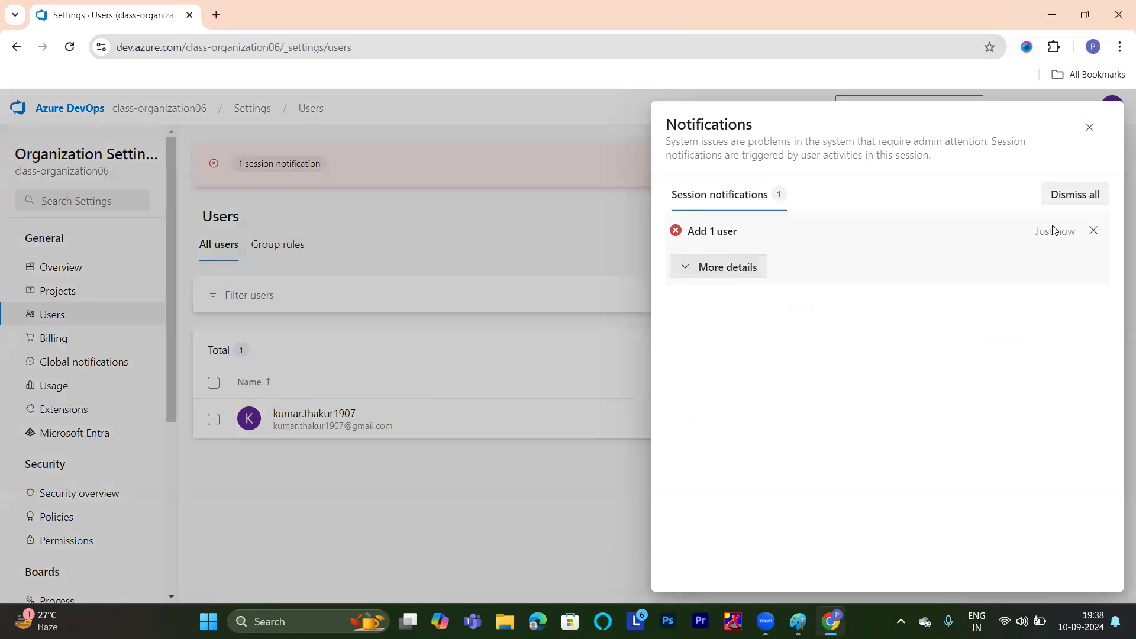
pyautogui.click(686, 274)
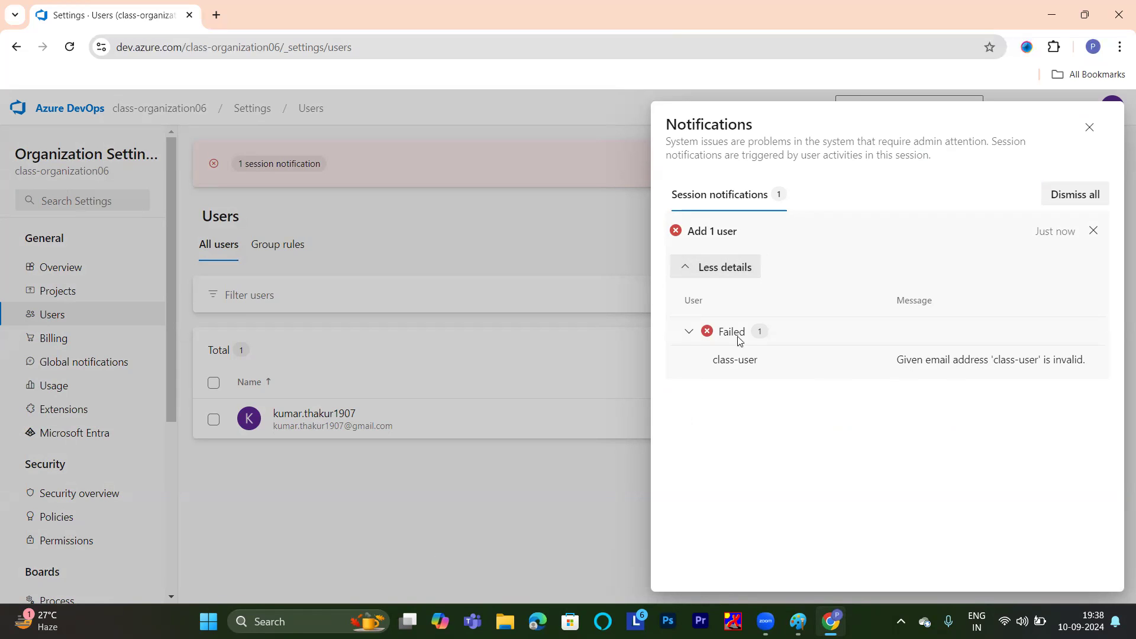
pyautogui.click(1089, 127)
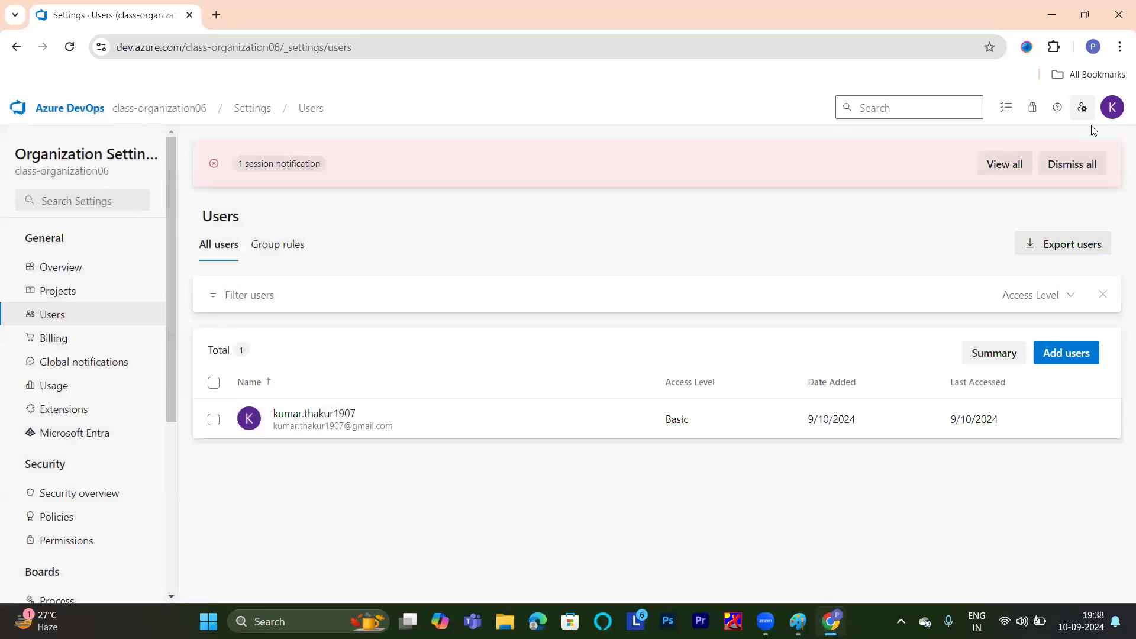
pyautogui.click(1051, 353)
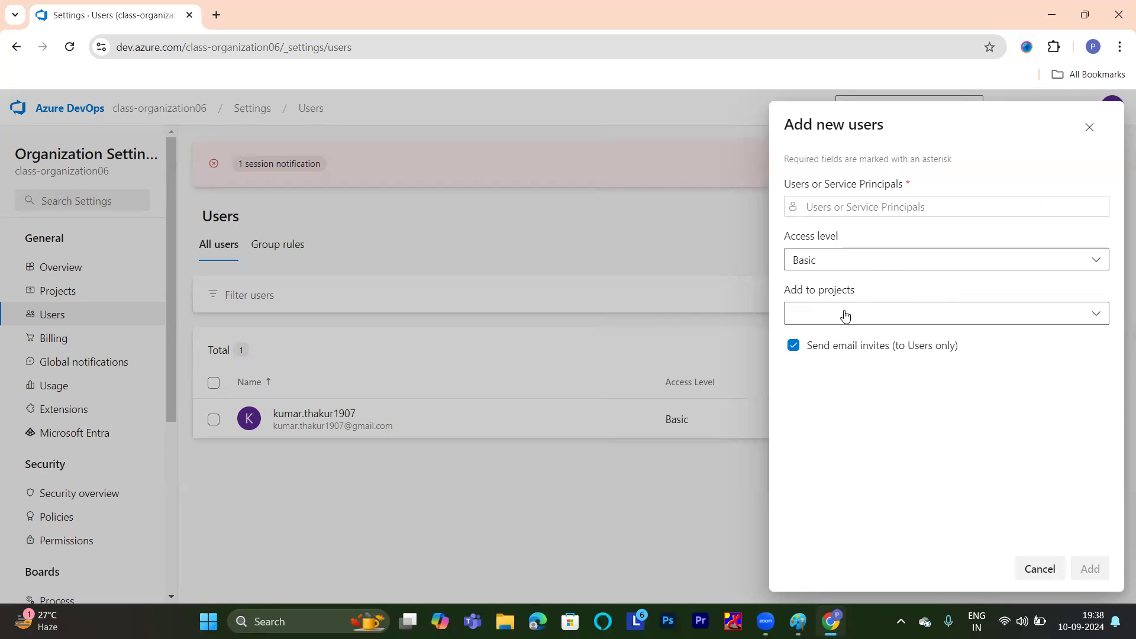
pyautogui.click(858, 209)
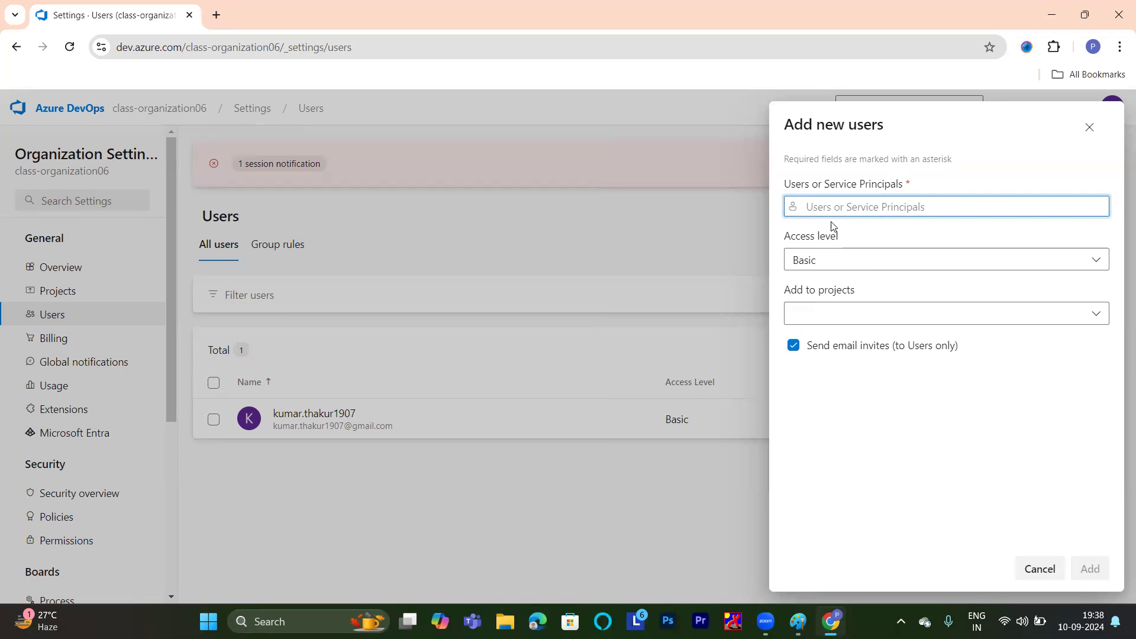
pyautogui.click(1089, 127)
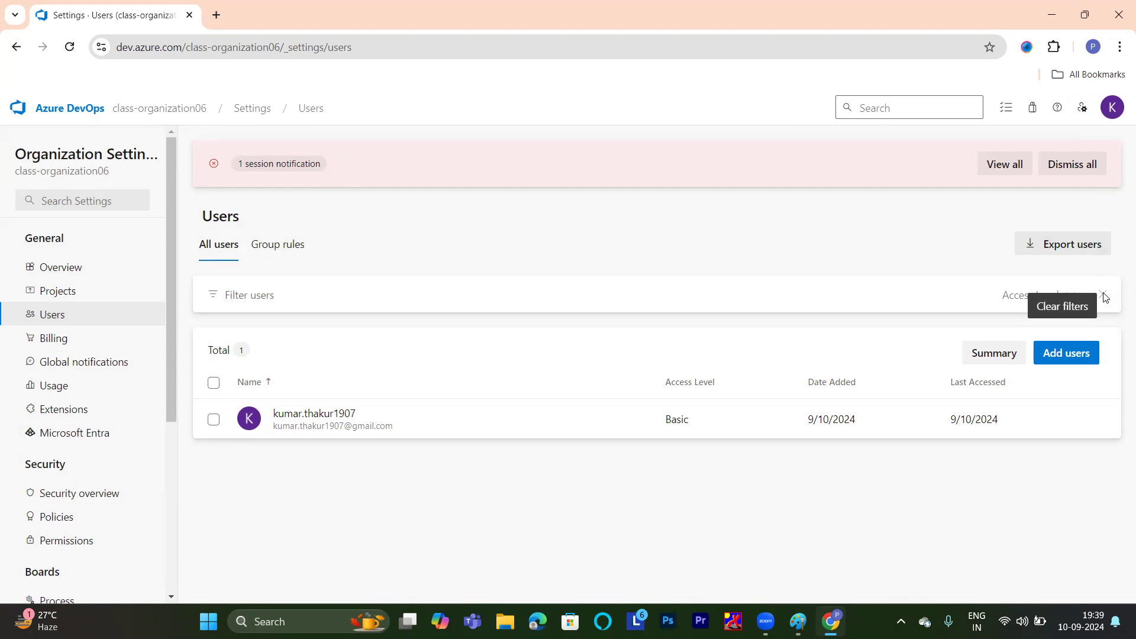
# Open Billing settings, then show the signed-in account's details and select its e-mail address
pyautogui.click(59, 341)
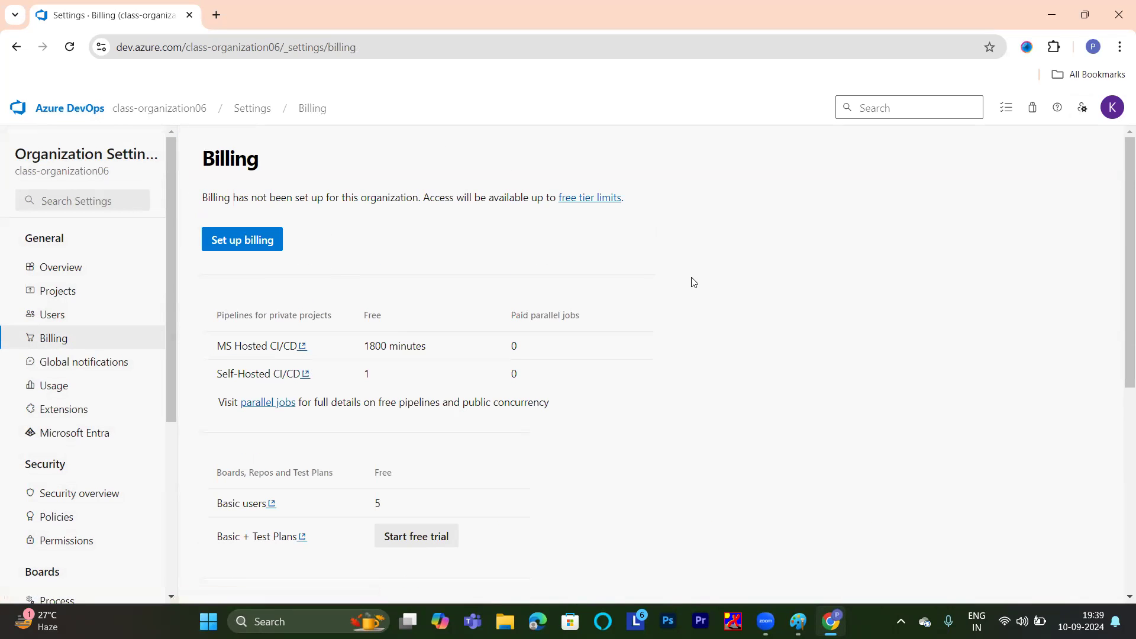
pyautogui.rightClick(1118, 285)
pyautogui.click(850, 290)
pyautogui.click(1108, 116)
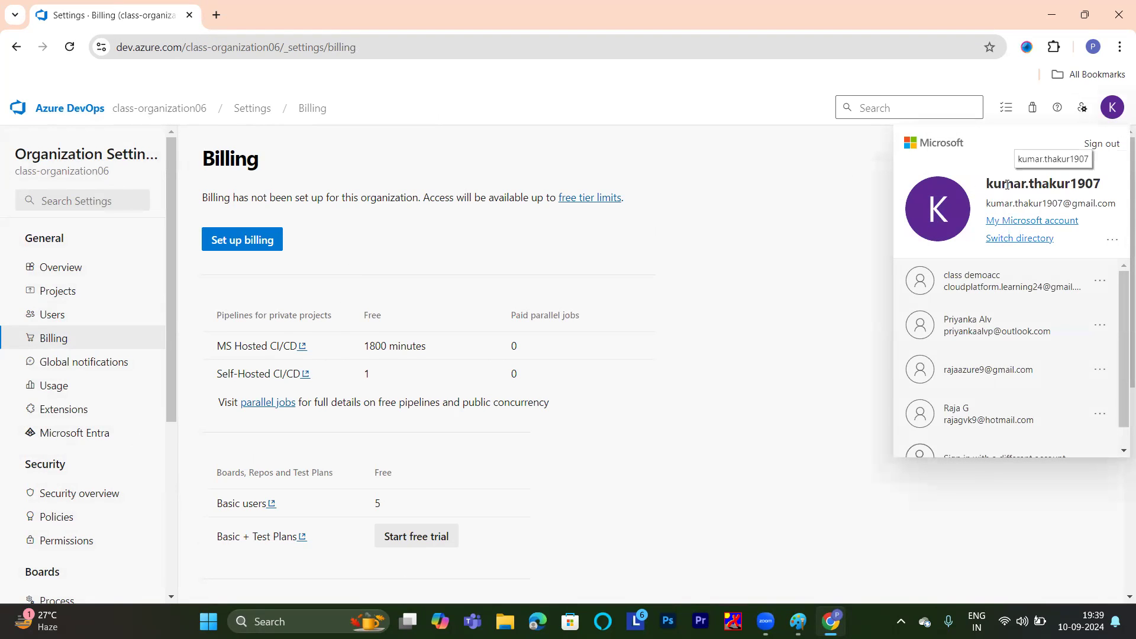
pyautogui.tripleClick(1014, 203)
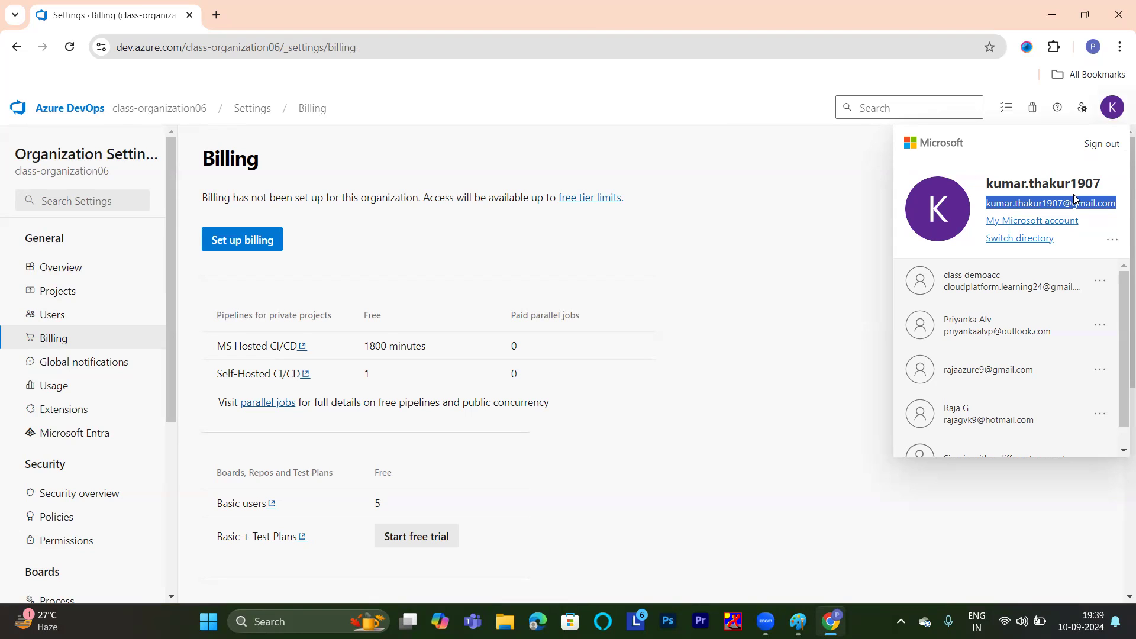
# Close the account details and open Pipelines > Parallel jobs in the settings sidebar
pyautogui.click(786, 136)
pyautogui.click(786, 136)
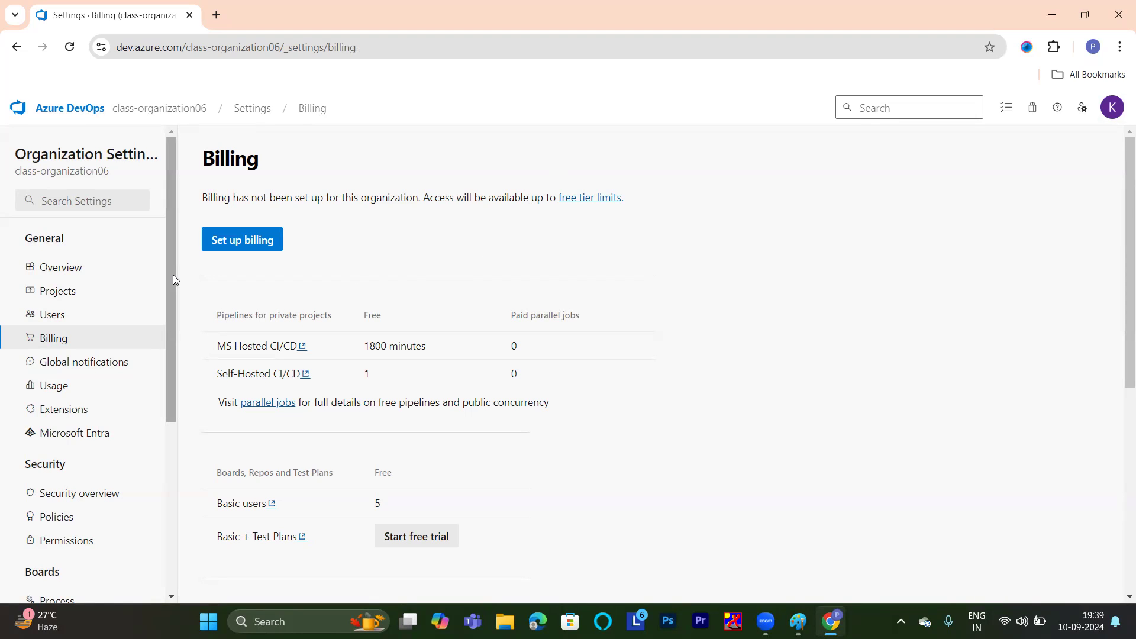
pyautogui.rightClick(173, 409)
pyautogui.press('Escape')
pyautogui.scroll(-3, 172, 512)
pyautogui.scroll(-1, 174, 593)
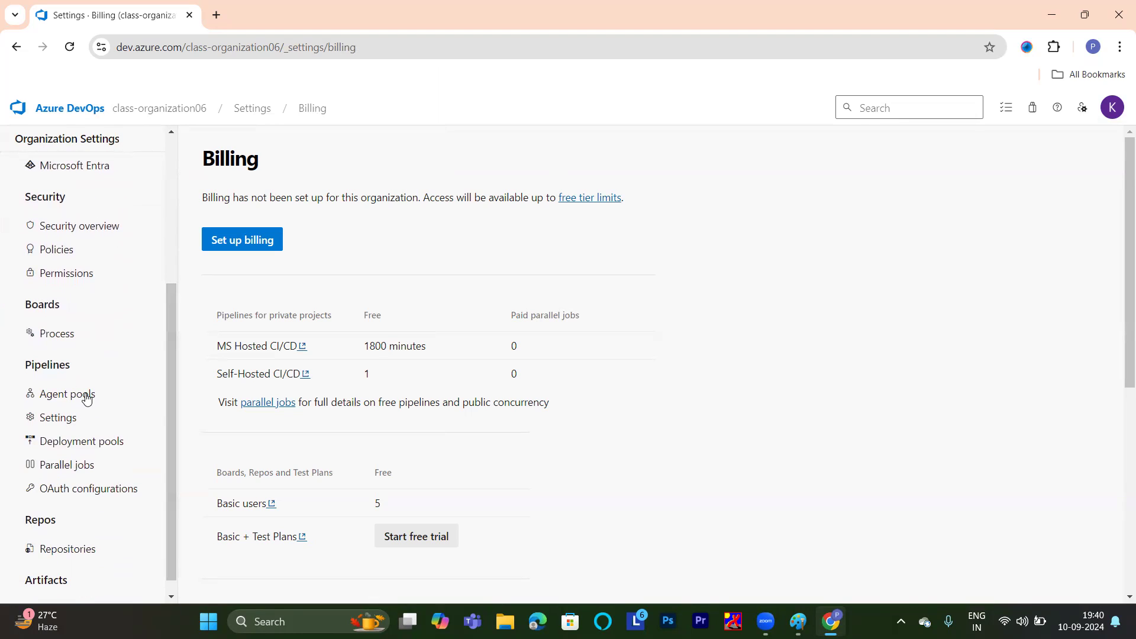
pyautogui.click(77, 467)
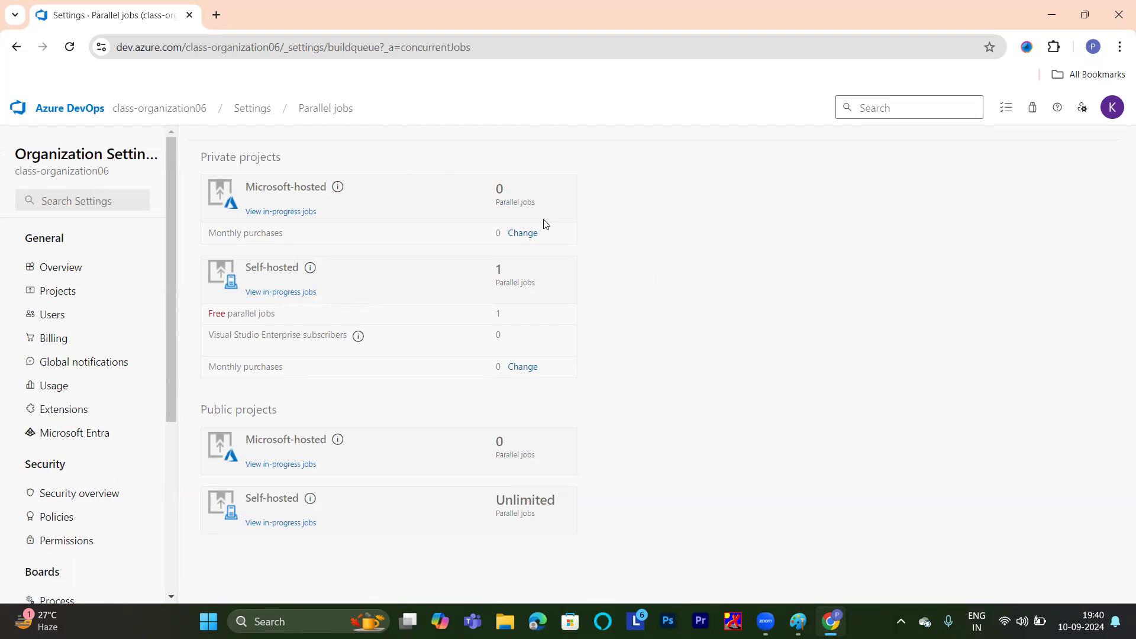
# Review the private-project counts (0 Microsoft-hosted, 1 self-hosted job), then show the account details
pyautogui.moveTo(524, 189); pyautogui.dragTo(231, 187)
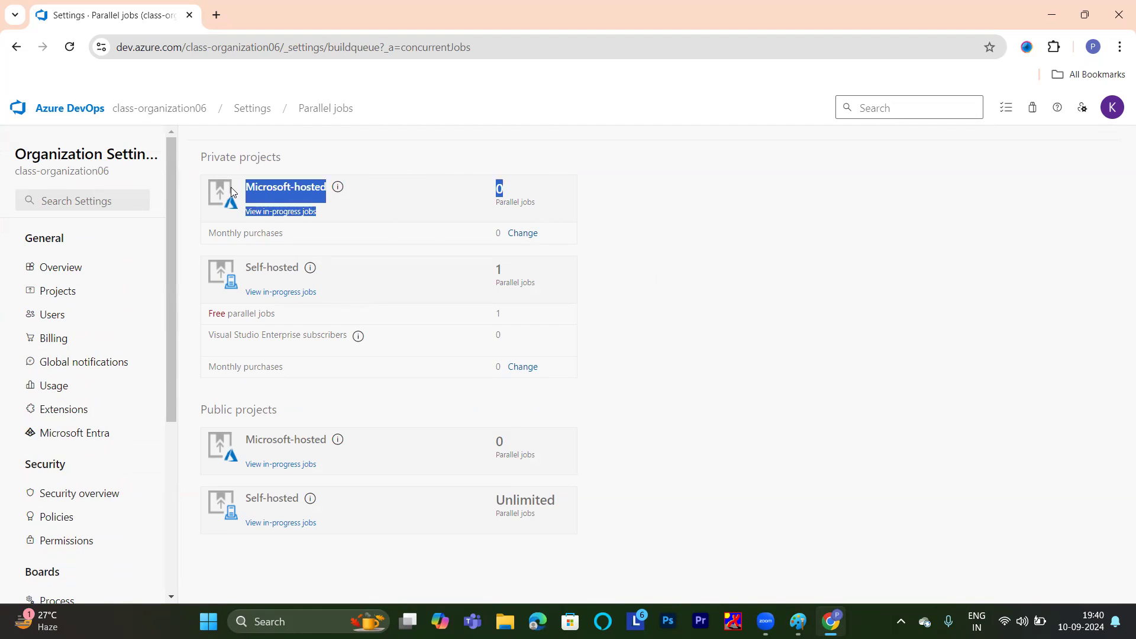
pyautogui.click(586, 188)
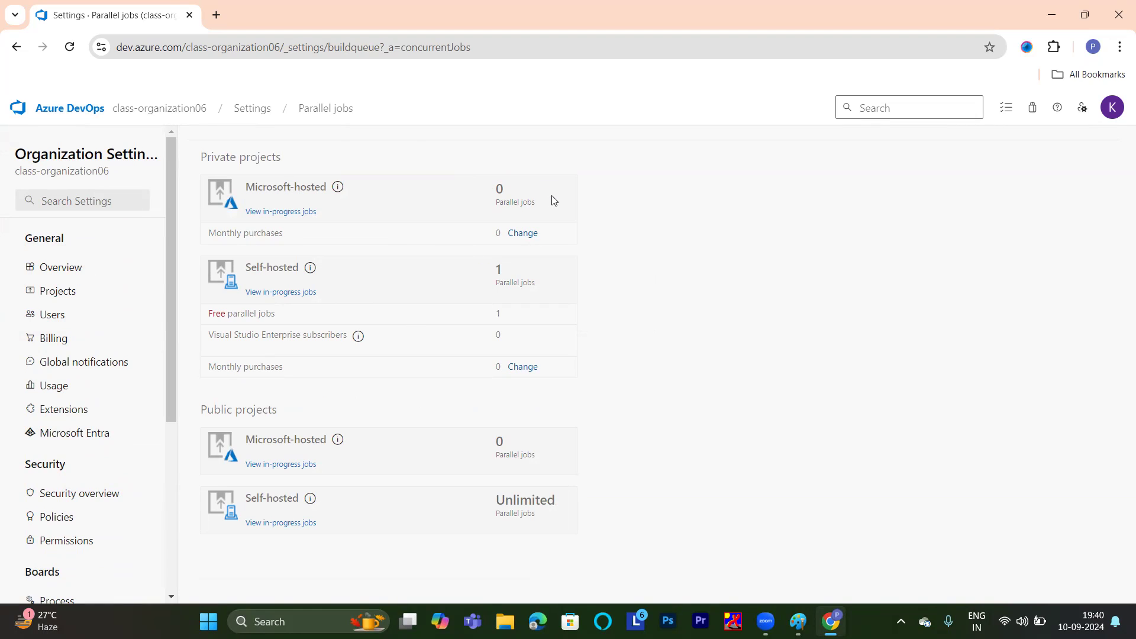
pyautogui.moveTo(510, 201); pyautogui.dragTo(318, 190)
pyautogui.click(482, 182)
pyautogui.click(1113, 110)
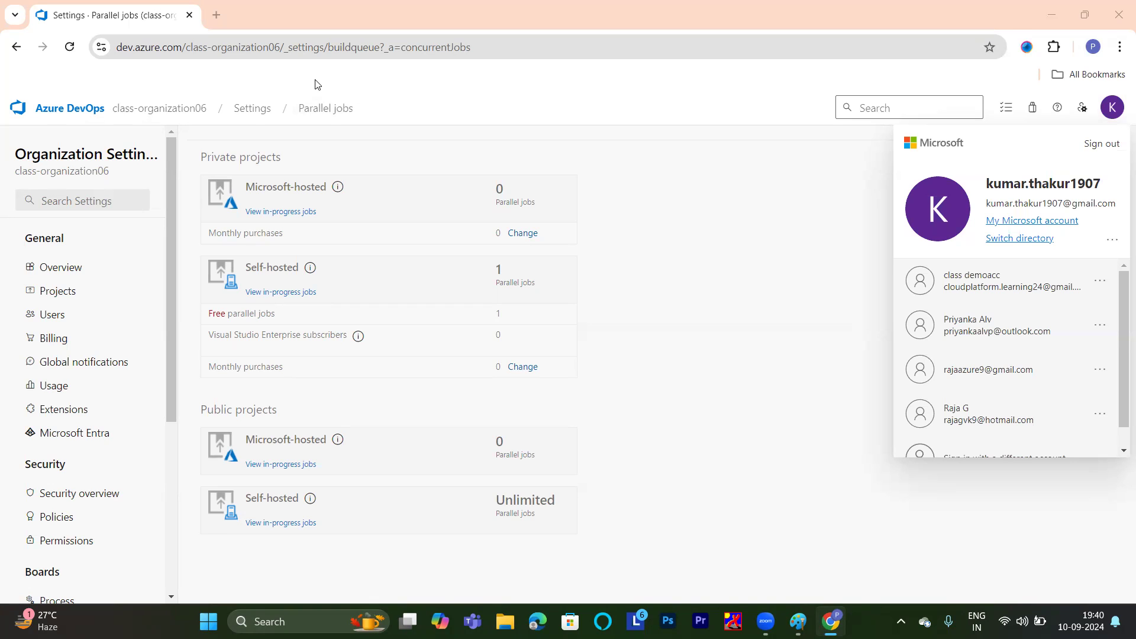
# In a new tab, Google 'parallel jobs in azure devops'
pyautogui.click(216, 15)
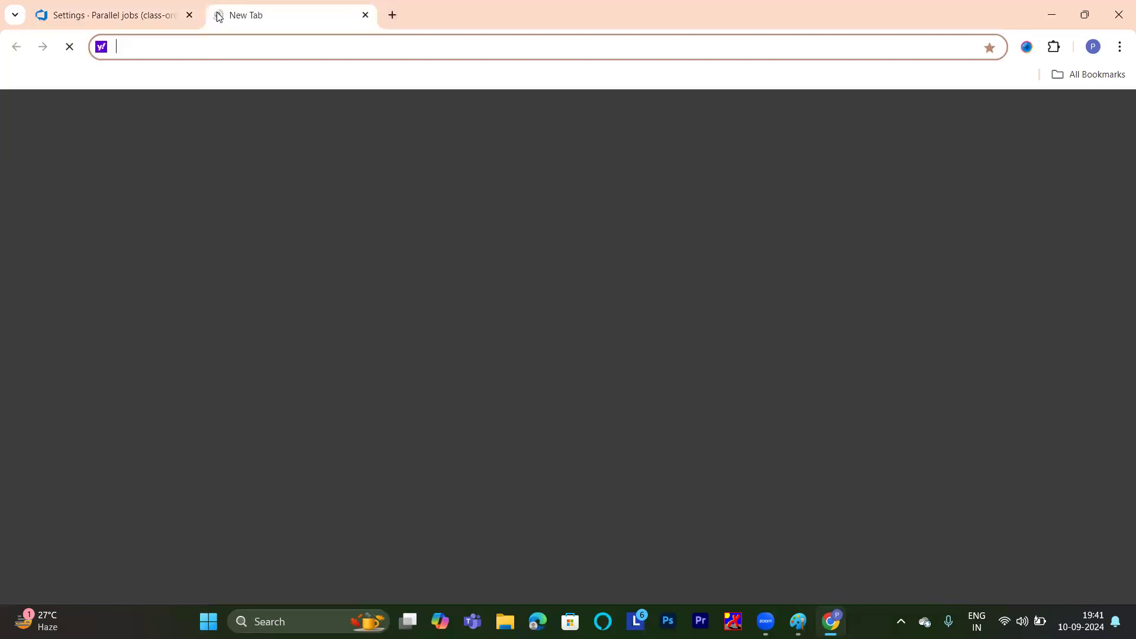
pyautogui.click(524, 291)
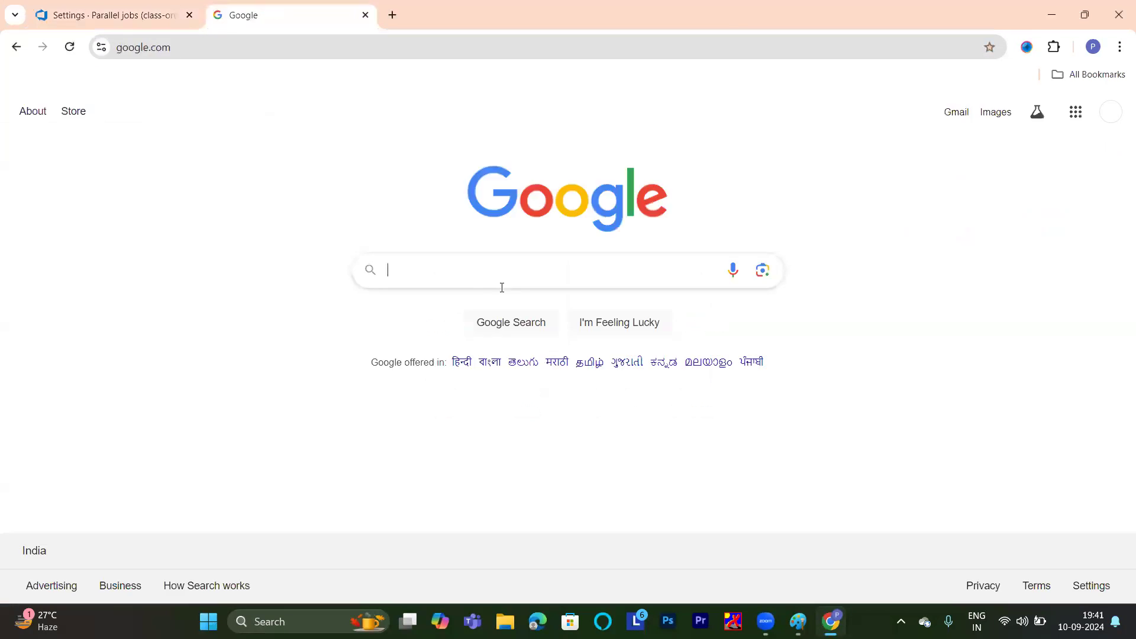
pyautogui.write('para')
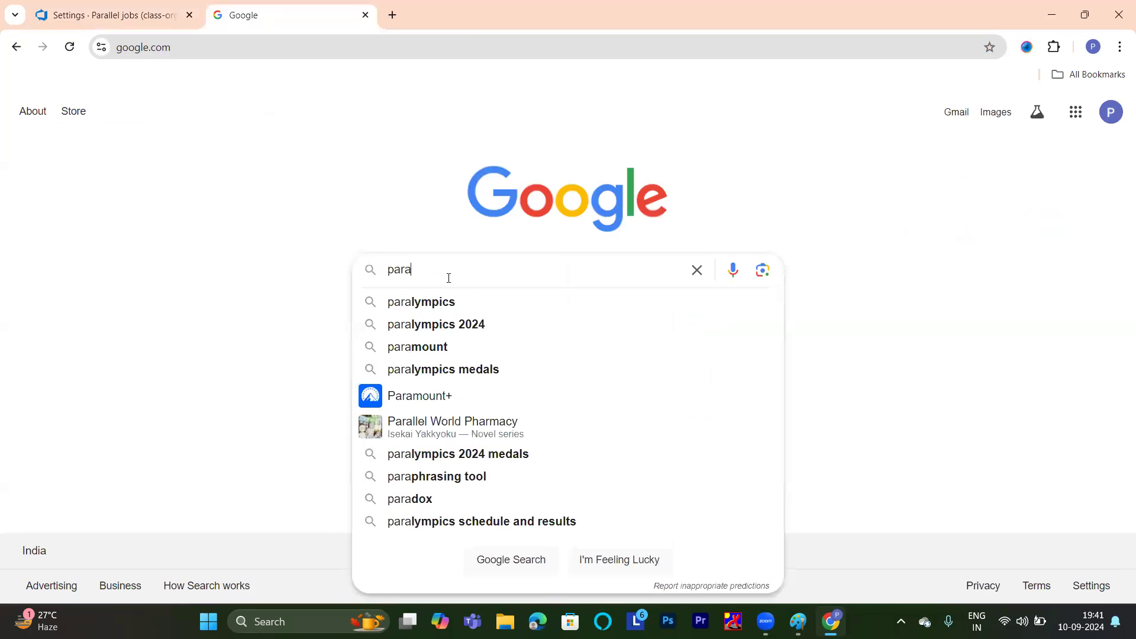
pyautogui.write('lle')
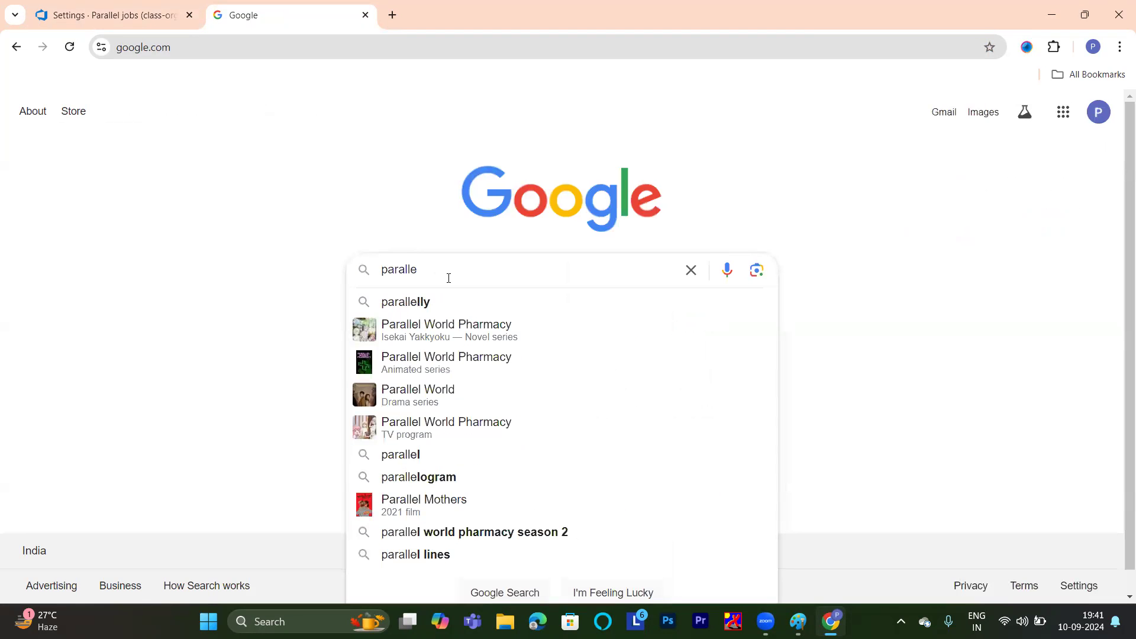
pyautogui.write('l')
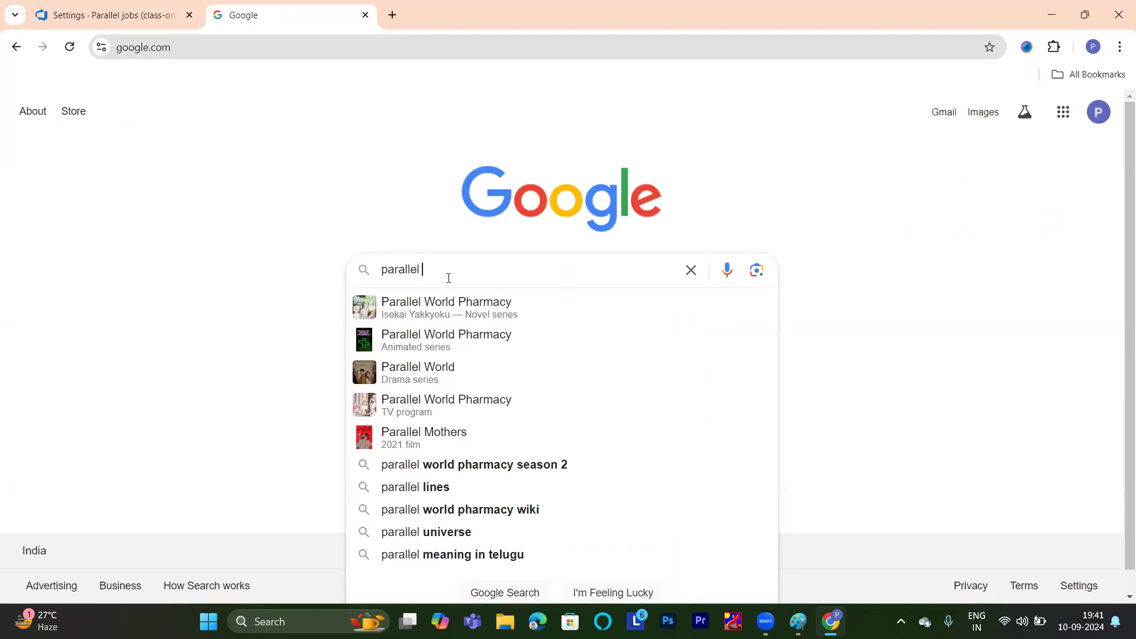
pyautogui.press('BackSpace')
pyautogui.press('BackSpace')
pyautogui.press('BackSpace')
pyautogui.press('BackSpace')
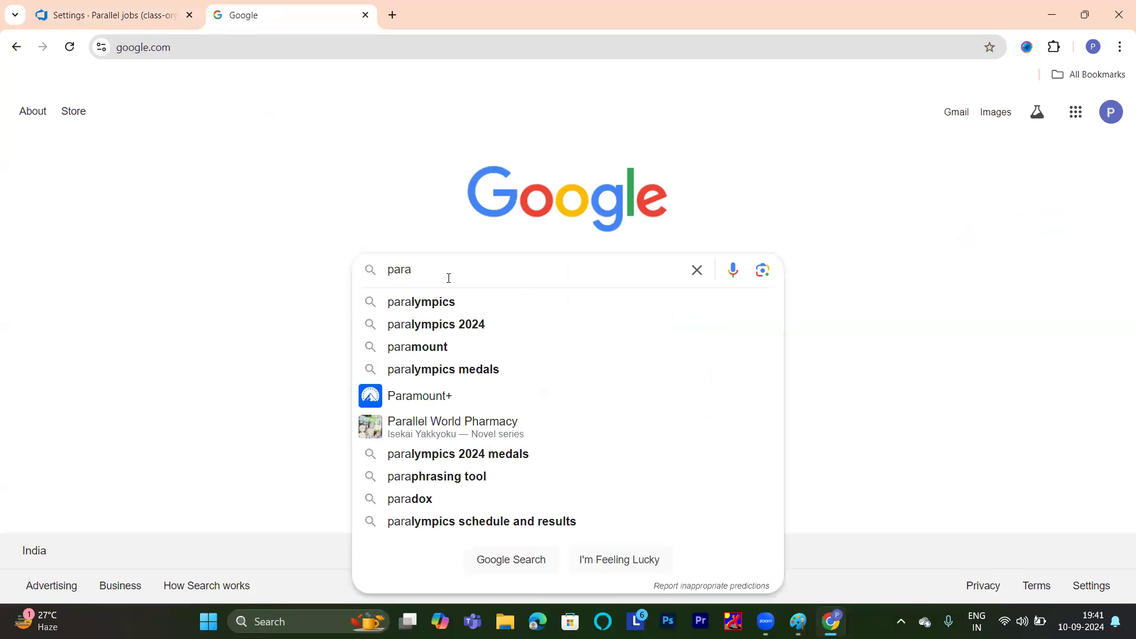
pyautogui.write('lllel jobs')
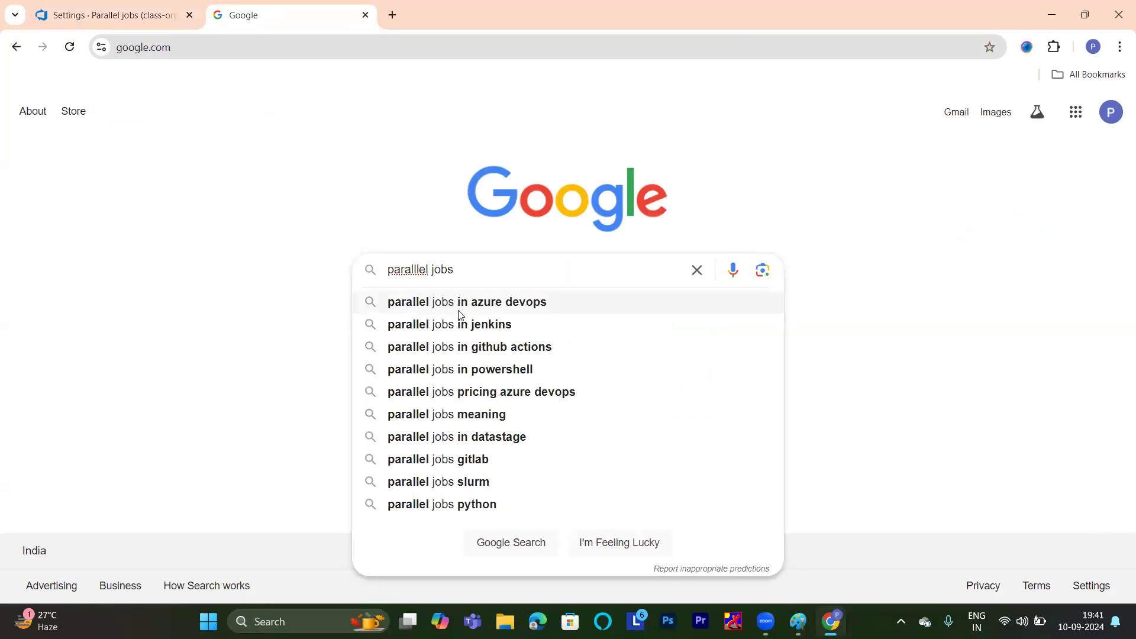
pyautogui.click(471, 302)
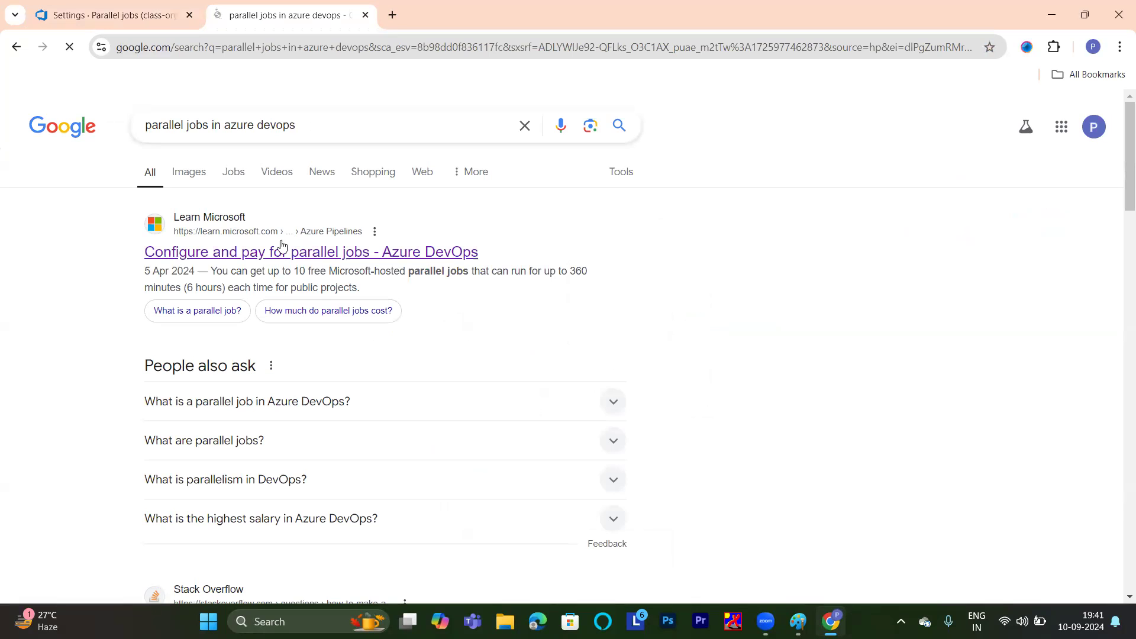
# Open the Microsoft Learn parallel jobs article and follow its free grant 'a request' link
pyautogui.click(251, 256)
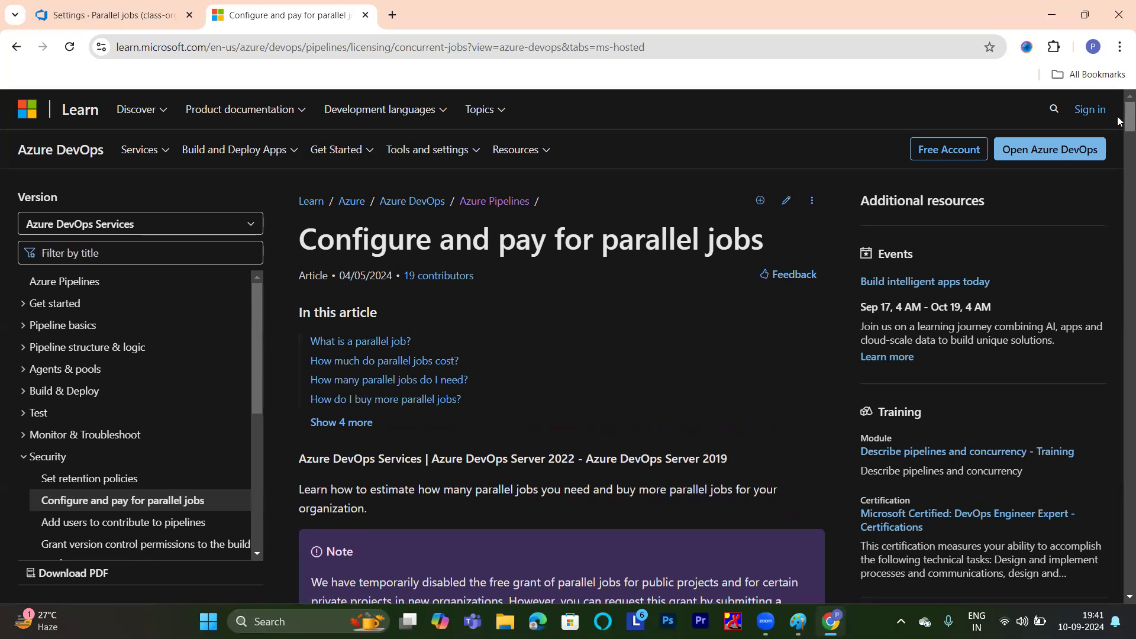
pyautogui.rightClick(1117, 172)
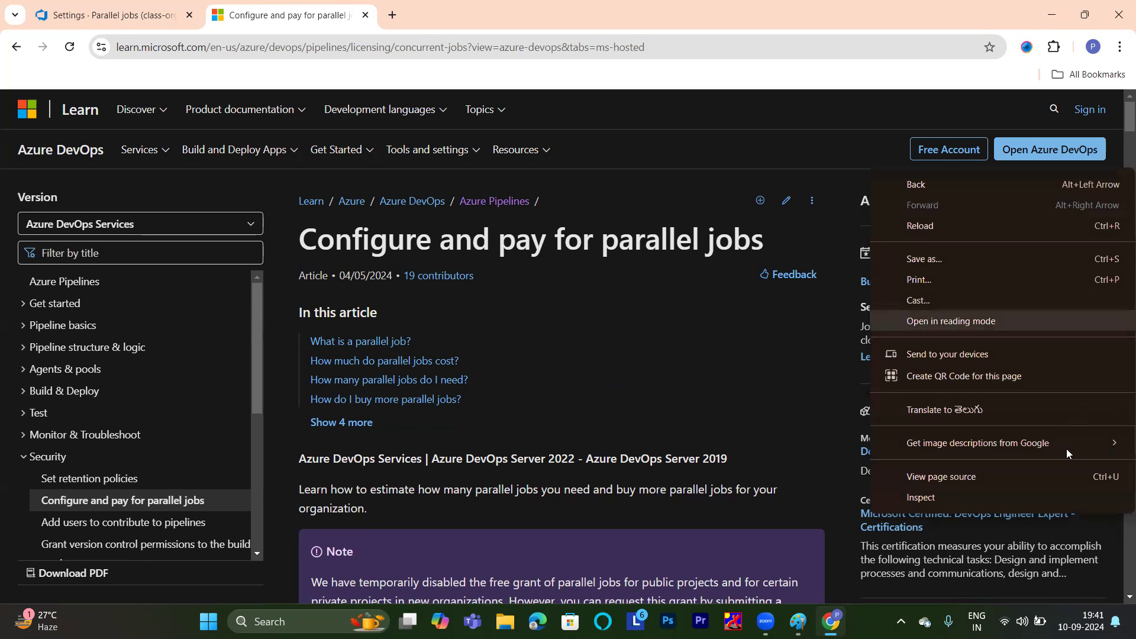
pyautogui.click(1118, 117)
pyautogui.moveTo(1118, 117); pyautogui.dragTo(1118, 178)
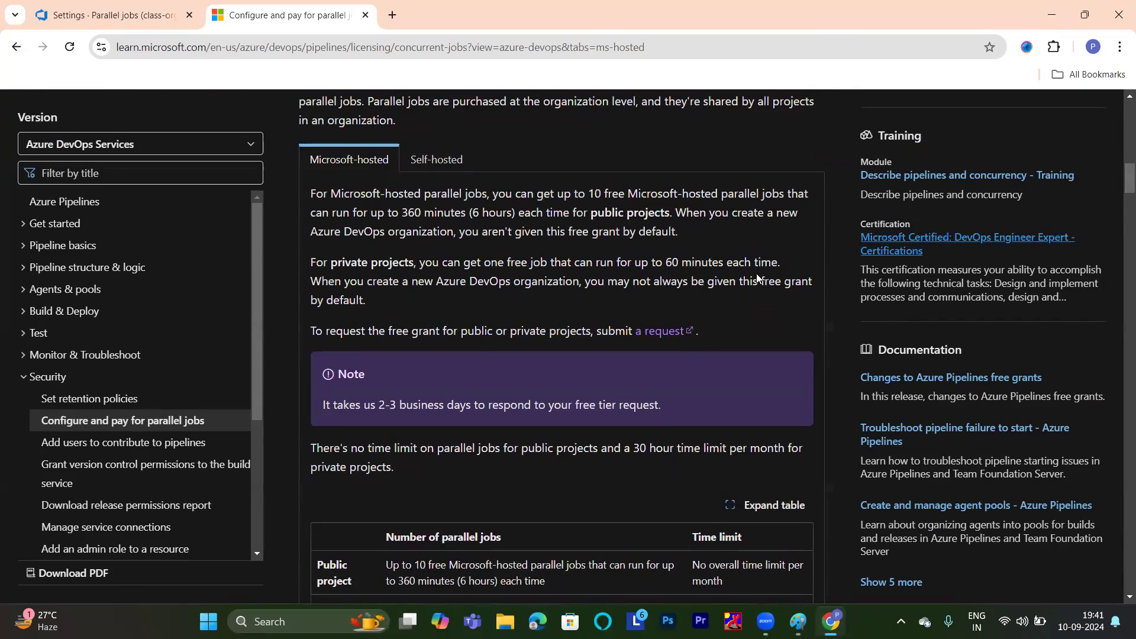
pyautogui.click(657, 335)
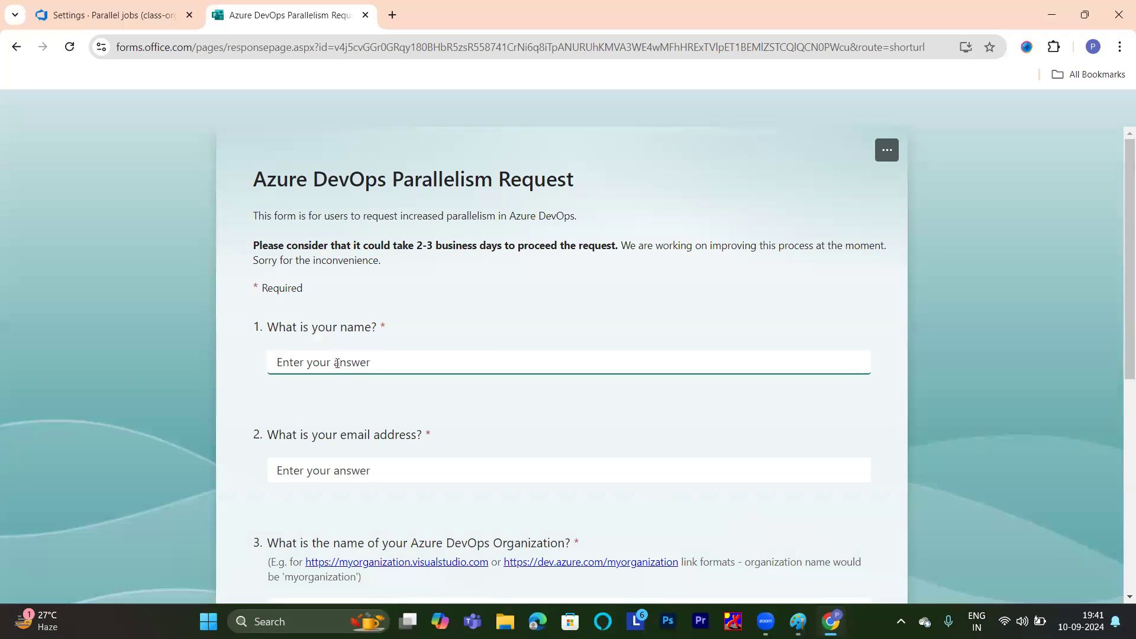
# Enter your full name in the parallelism request form
pyautogui.click(147, 16)
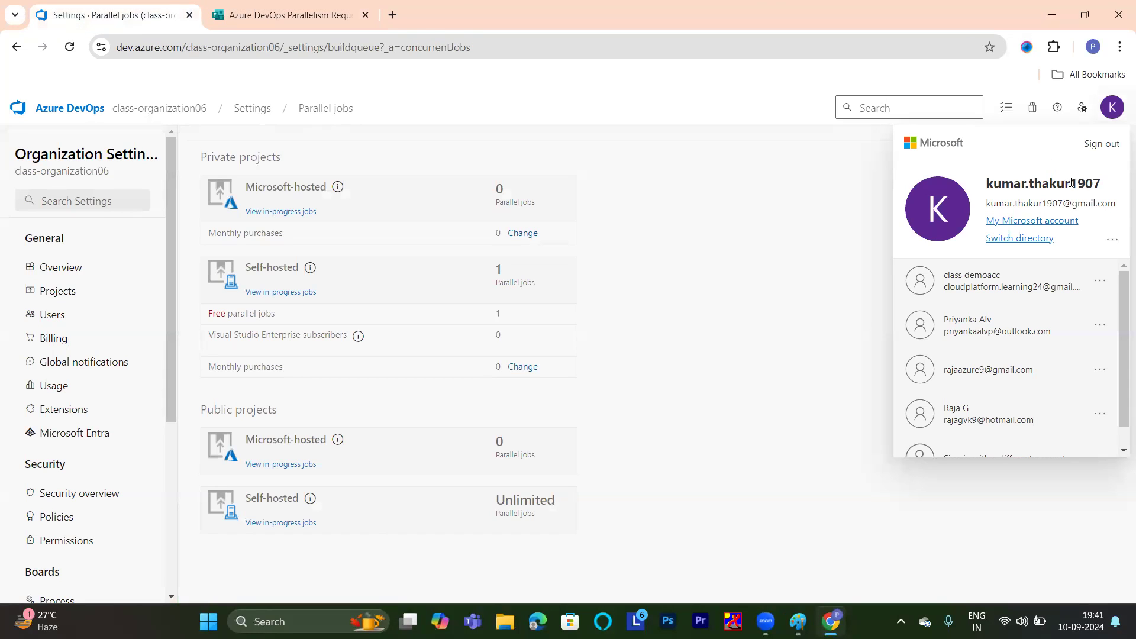
pyautogui.click(1113, 112)
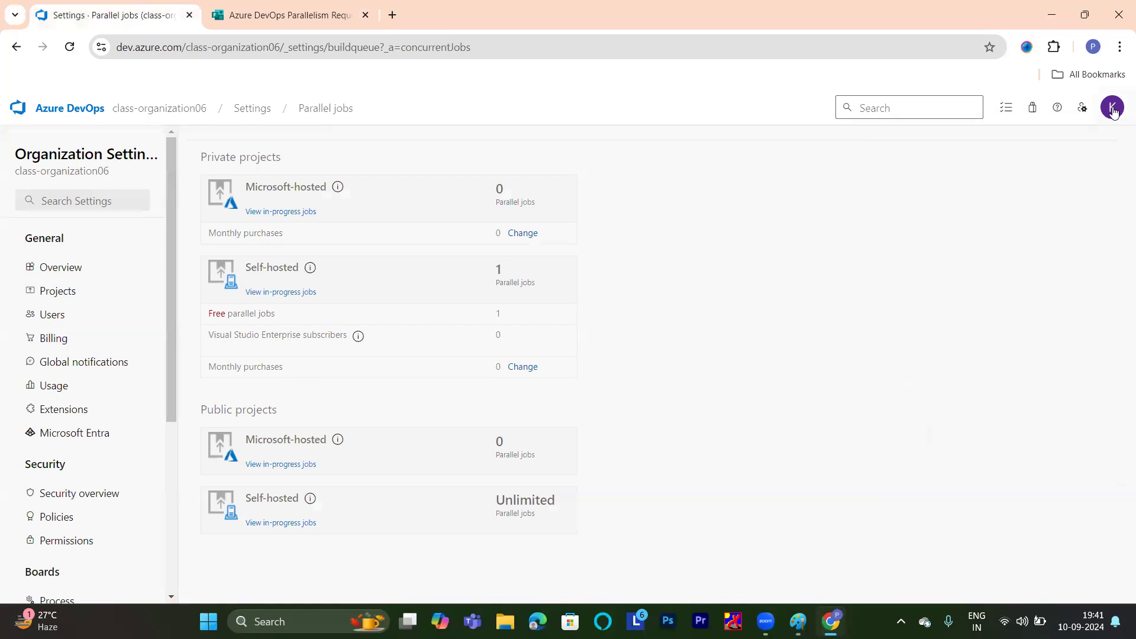
pyautogui.click(1113, 112)
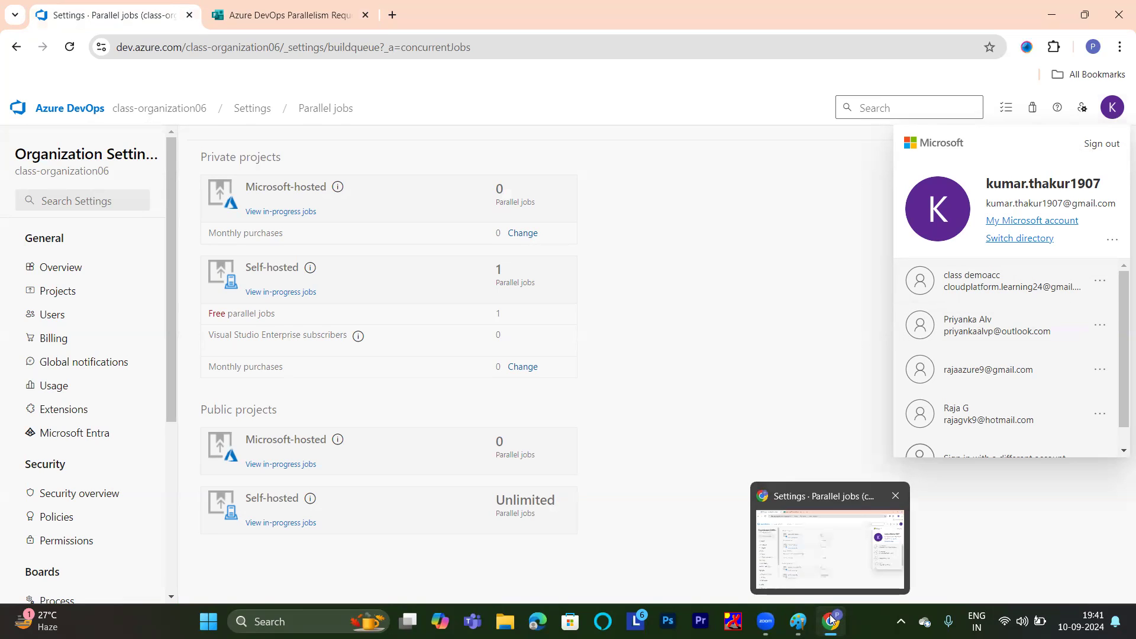
pyautogui.click(304, 4)
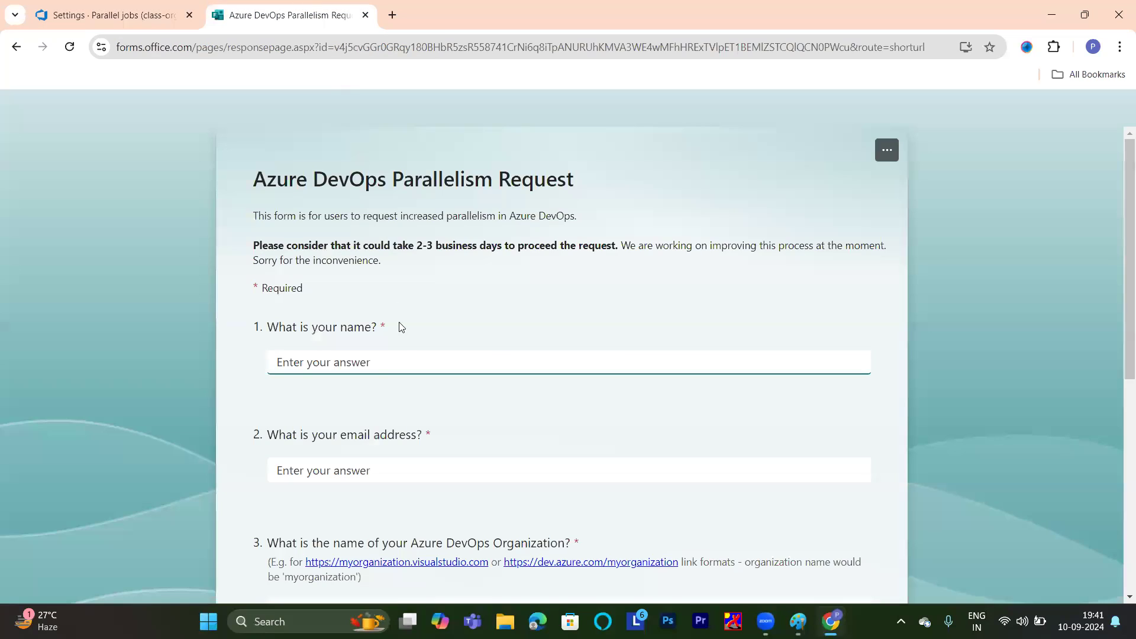
pyautogui.write('Pawan Kumar')
pyautogui.click(394, 466)
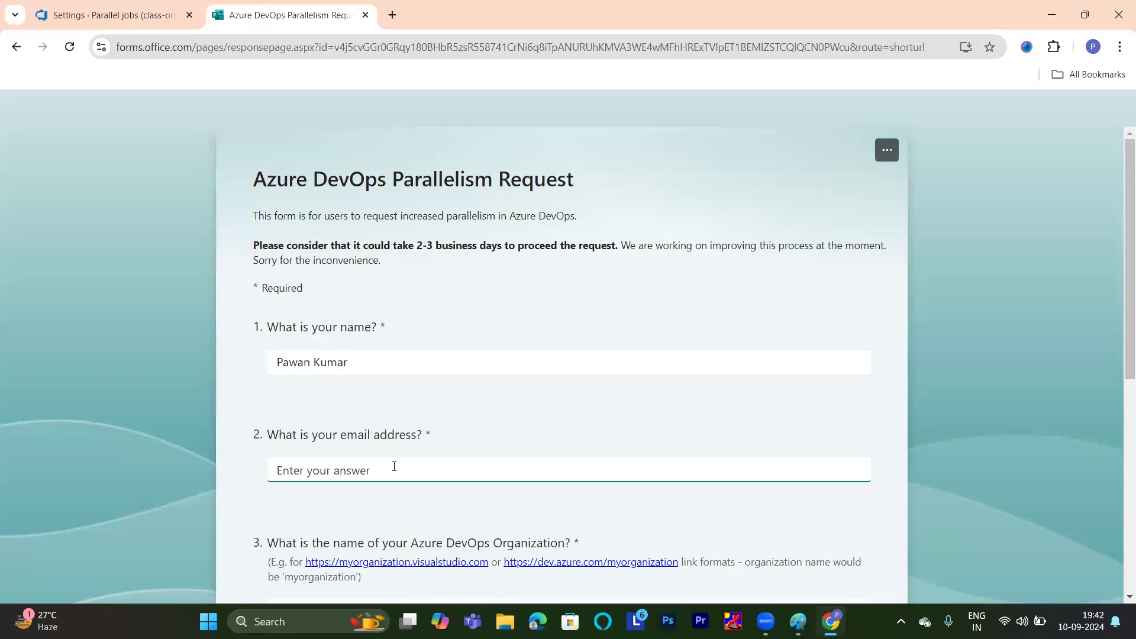
# Copy the account's e-mail address from Azure DevOps and paste it into the form
pyautogui.click(150, 5)
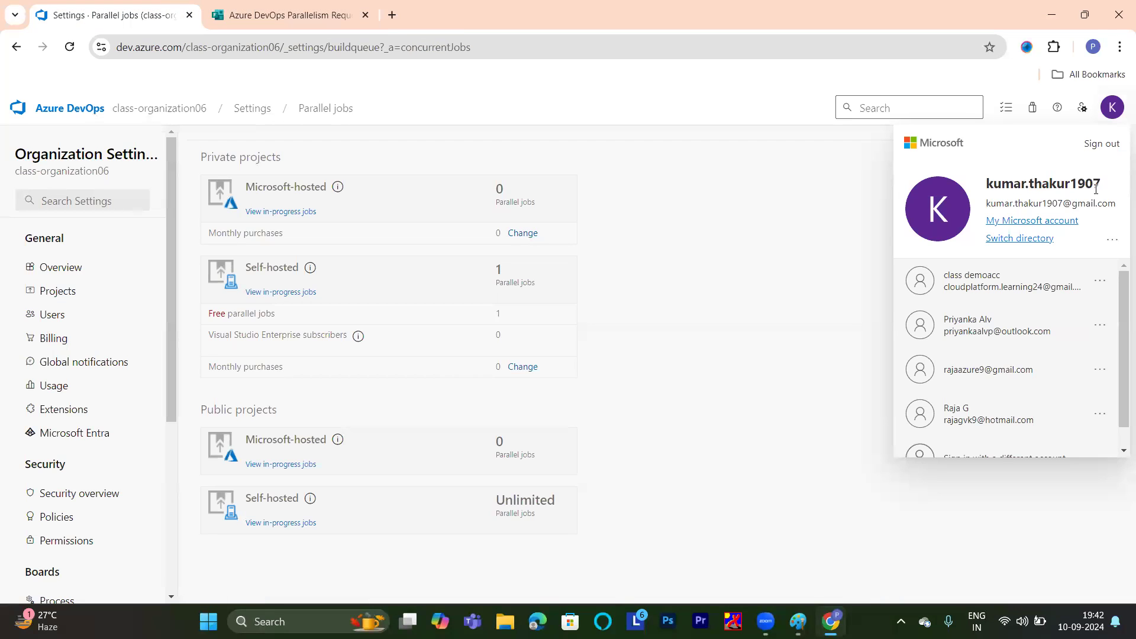
pyautogui.moveTo(1115, 204); pyautogui.dragTo(987, 213)
pyautogui.hotkey('ctrl', 'c')
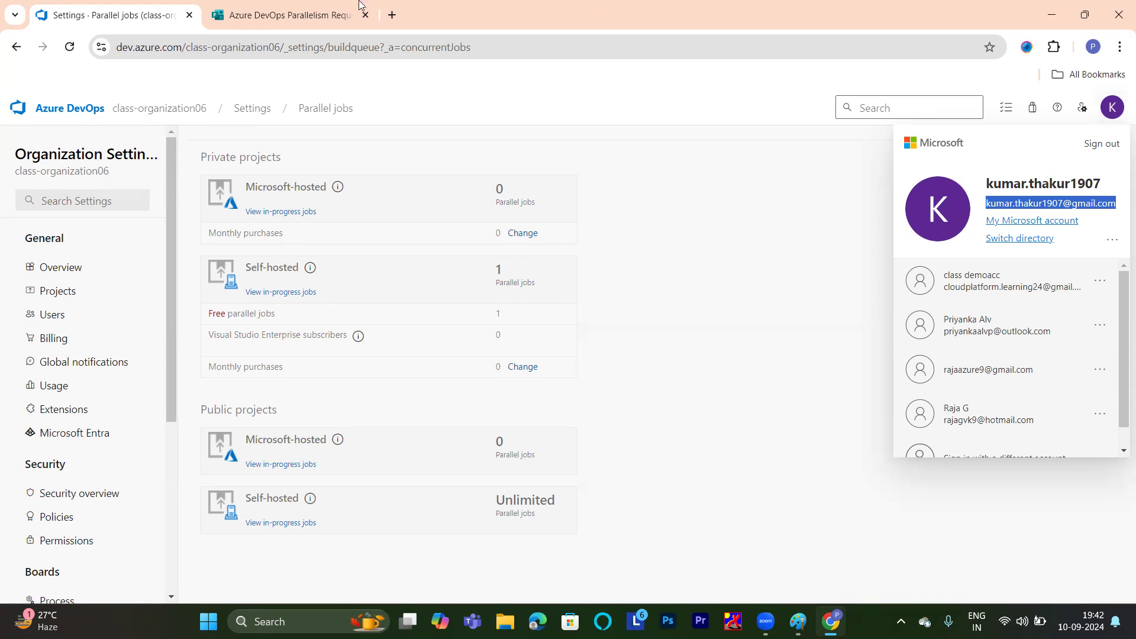
pyautogui.click(315, 6)
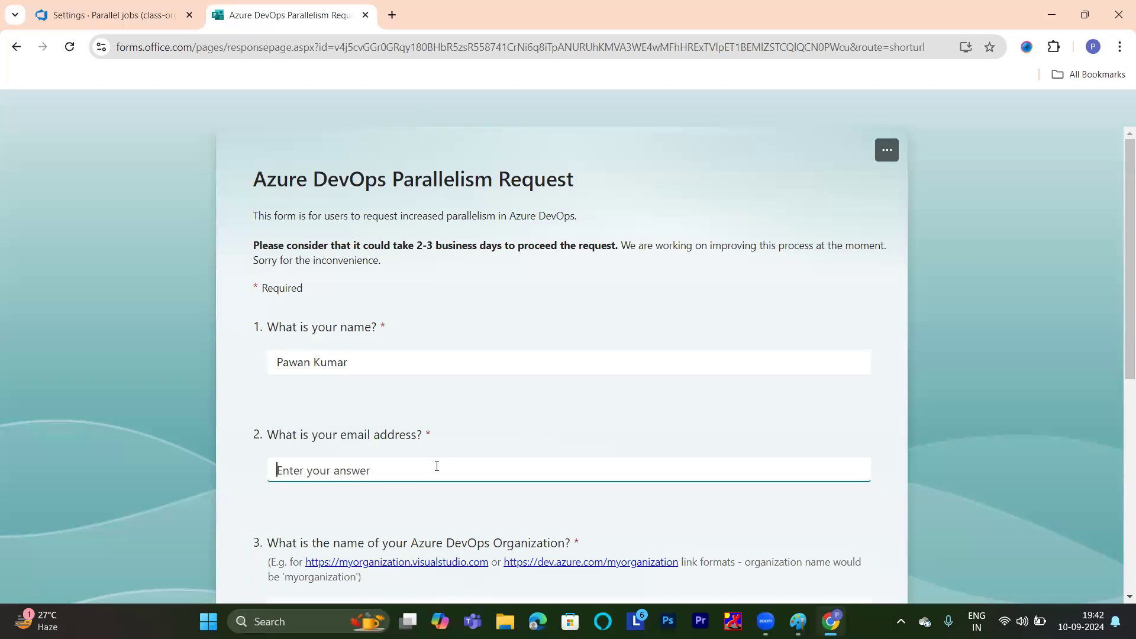
pyautogui.hotkey('ctrl', 'v')
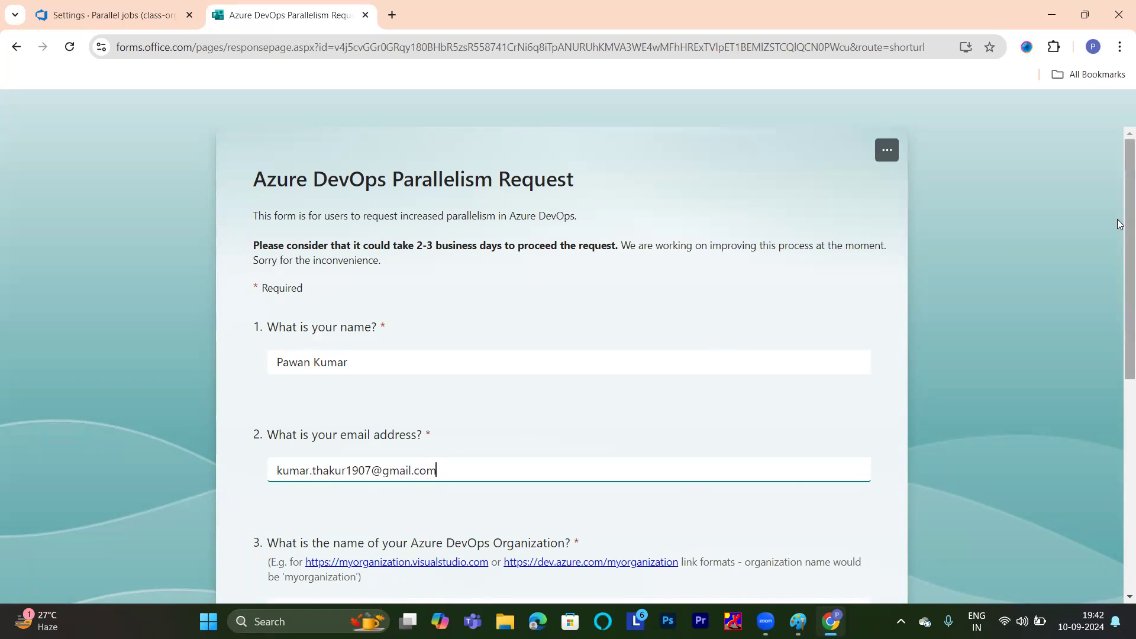
pyautogui.rightClick(1119, 316)
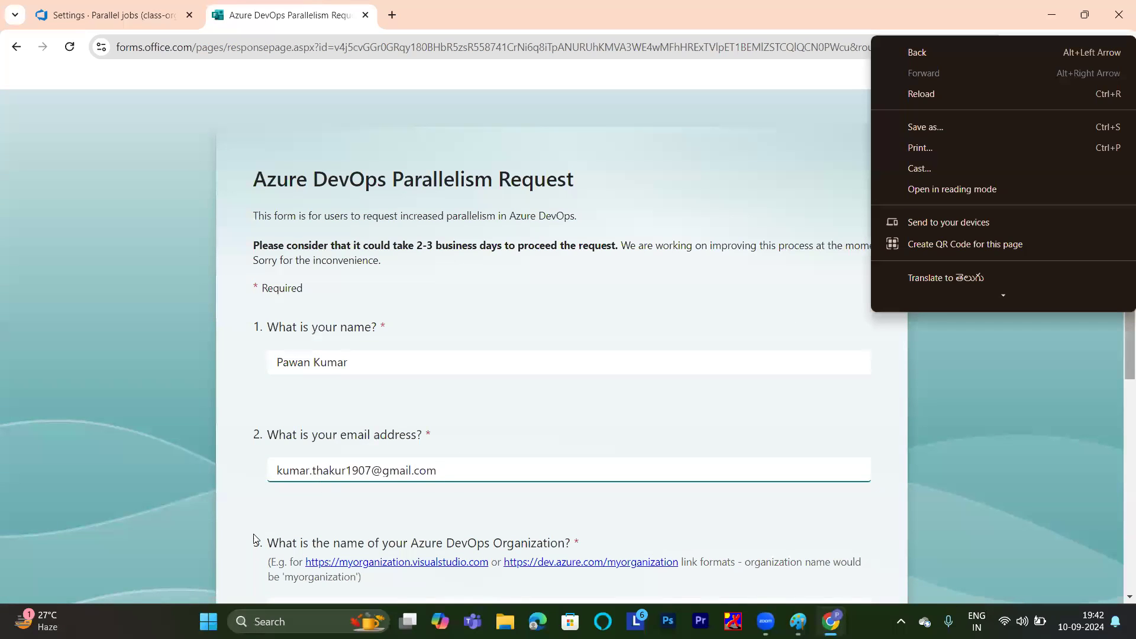
pyautogui.click(231, 576)
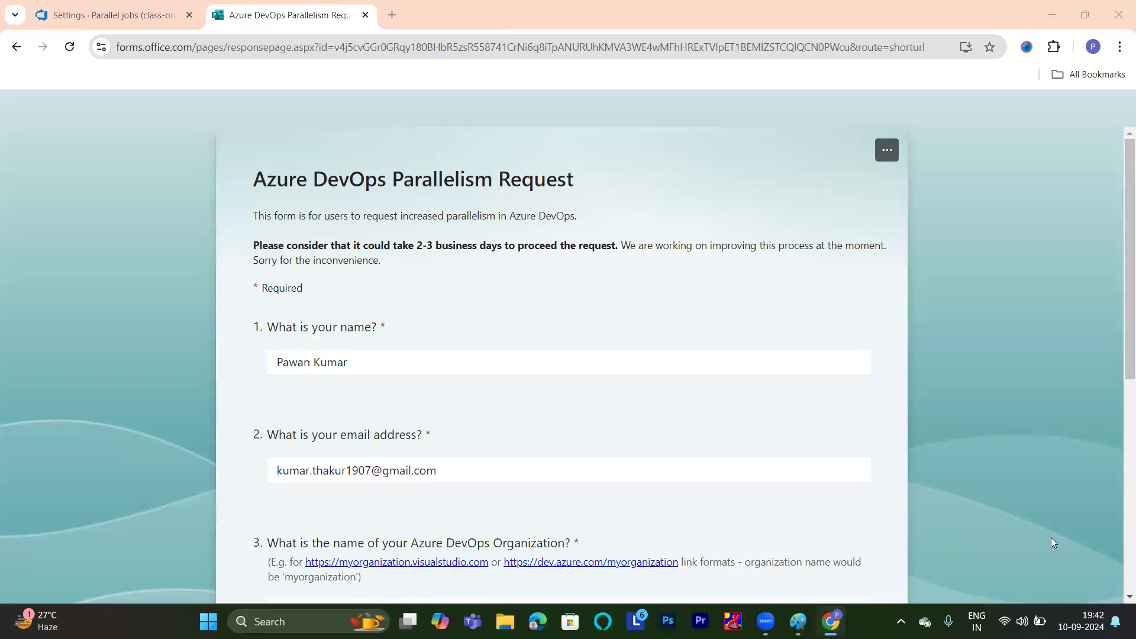
# Paste organization name class-organization06, choose Private projects, and submit the request
pyautogui.click(133, 7)
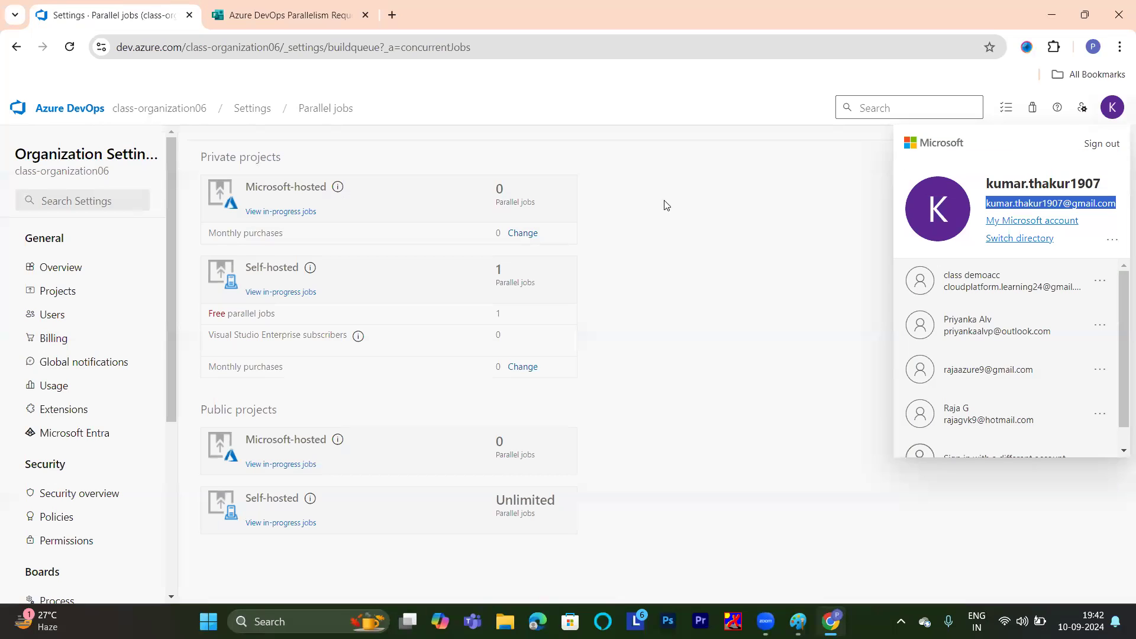
pyautogui.click(168, 107)
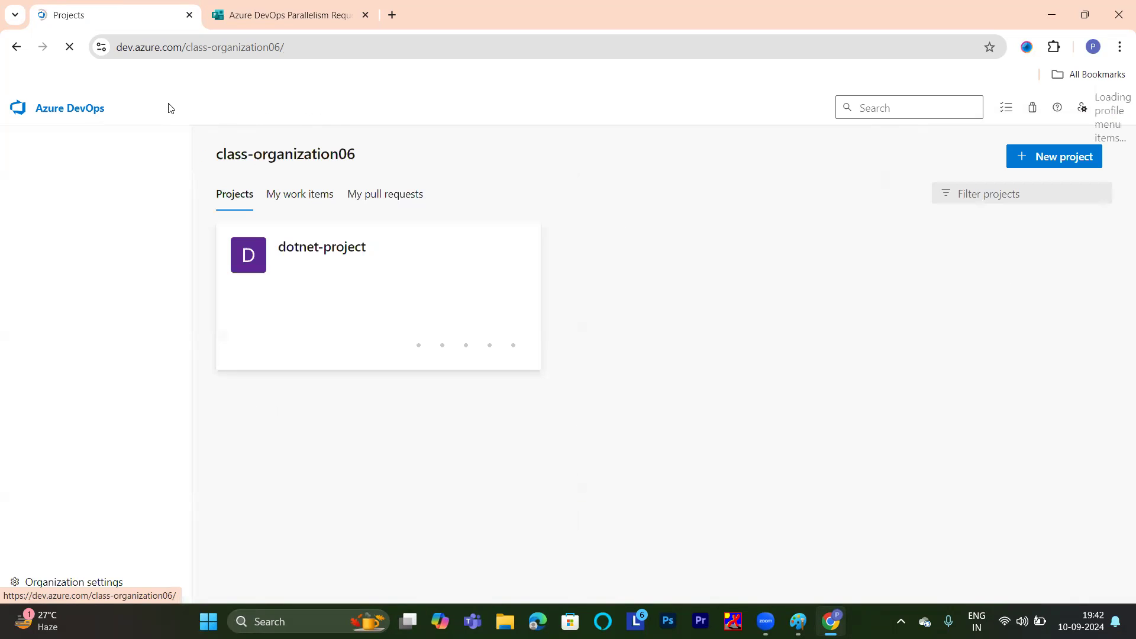
pyautogui.doubleClick(301, 155)
pyautogui.moveTo(215, 156); pyautogui.dragTo(371, 148)
pyautogui.hotkey('ctrl', 'c')
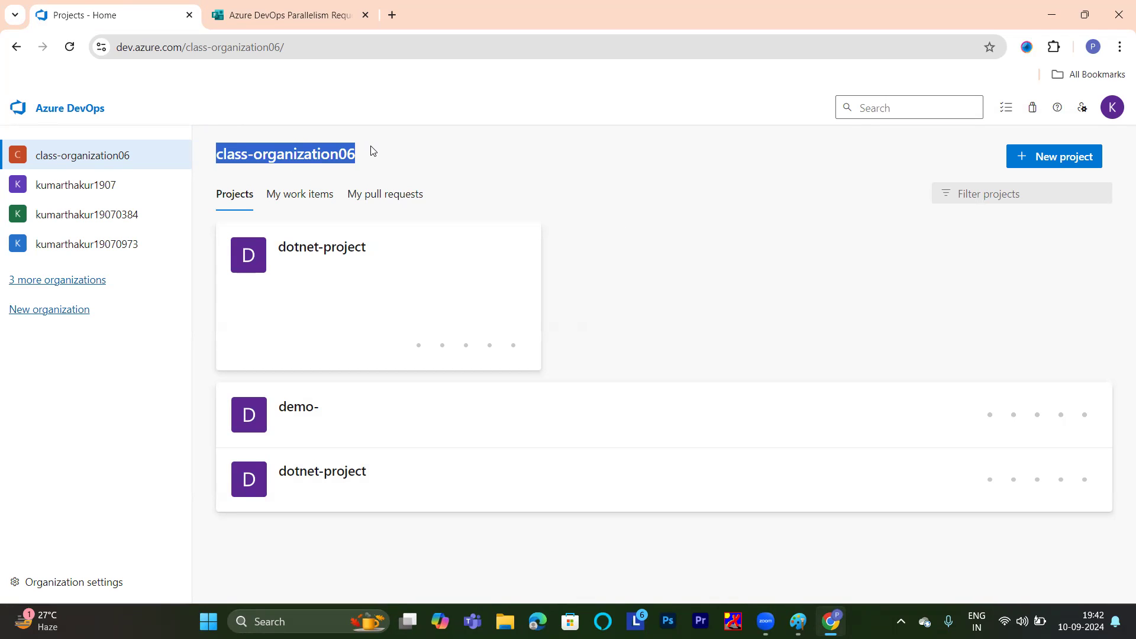
pyautogui.click(231, 8)
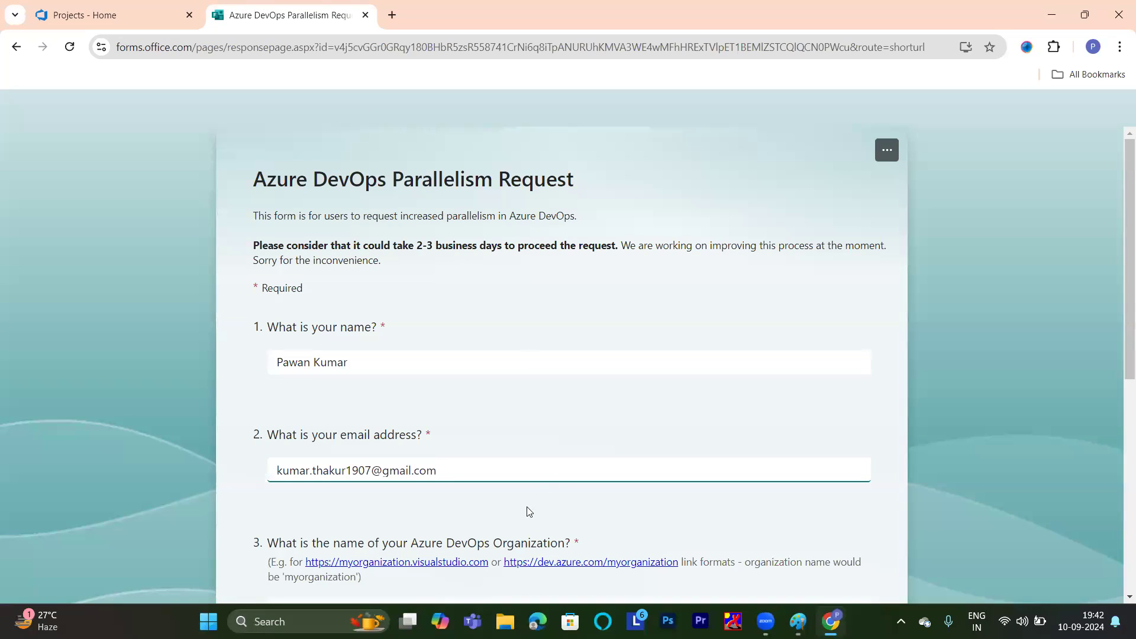
pyautogui.moveTo(1127, 329); pyautogui.dragTo(1127, 517)
pyautogui.click(420, 235)
pyautogui.hotkey('ctrl', 'v')
pyautogui.click(276, 341)
pyautogui.click(283, 451)
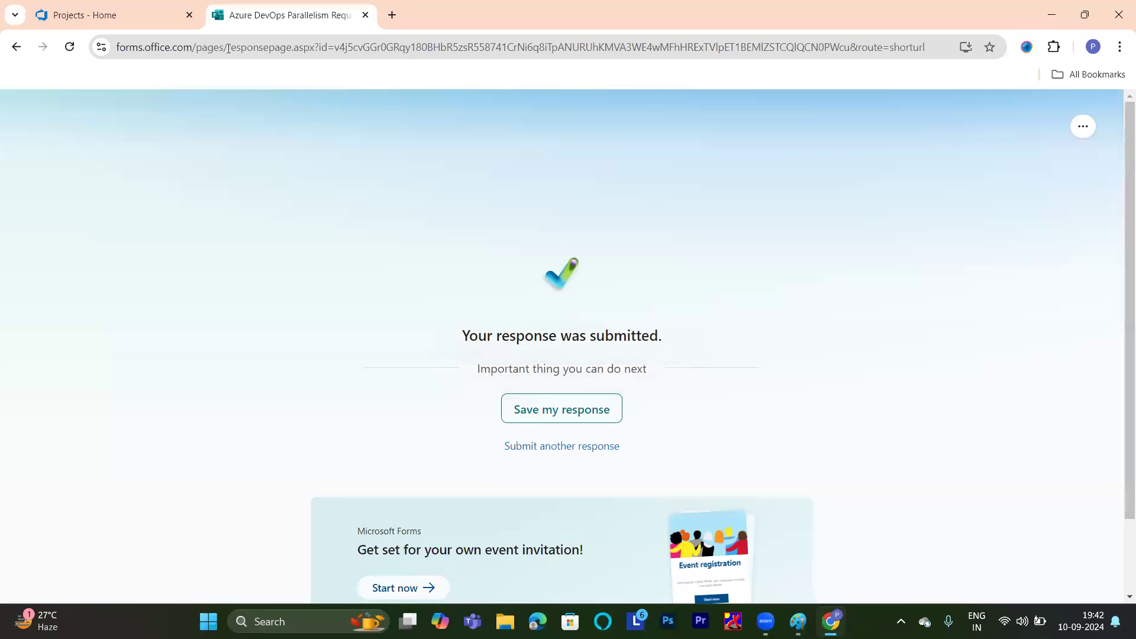
pyautogui.click(117, 8)
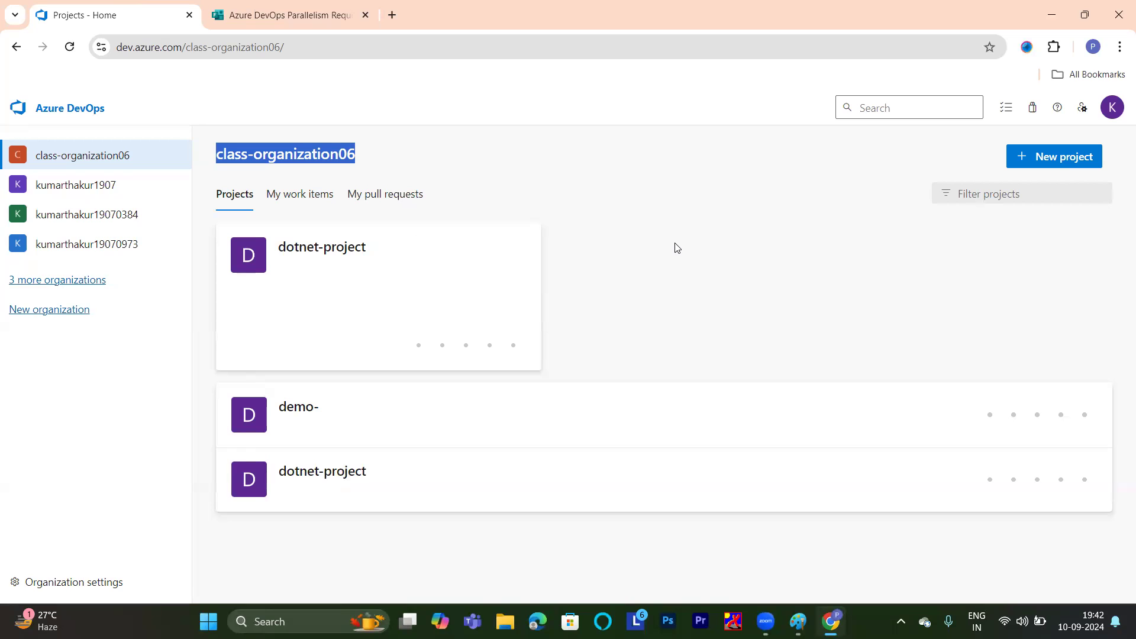
# Switch to the other organization, review its Parallel jobs page, and return to its projects home
pyautogui.click(104, 186)
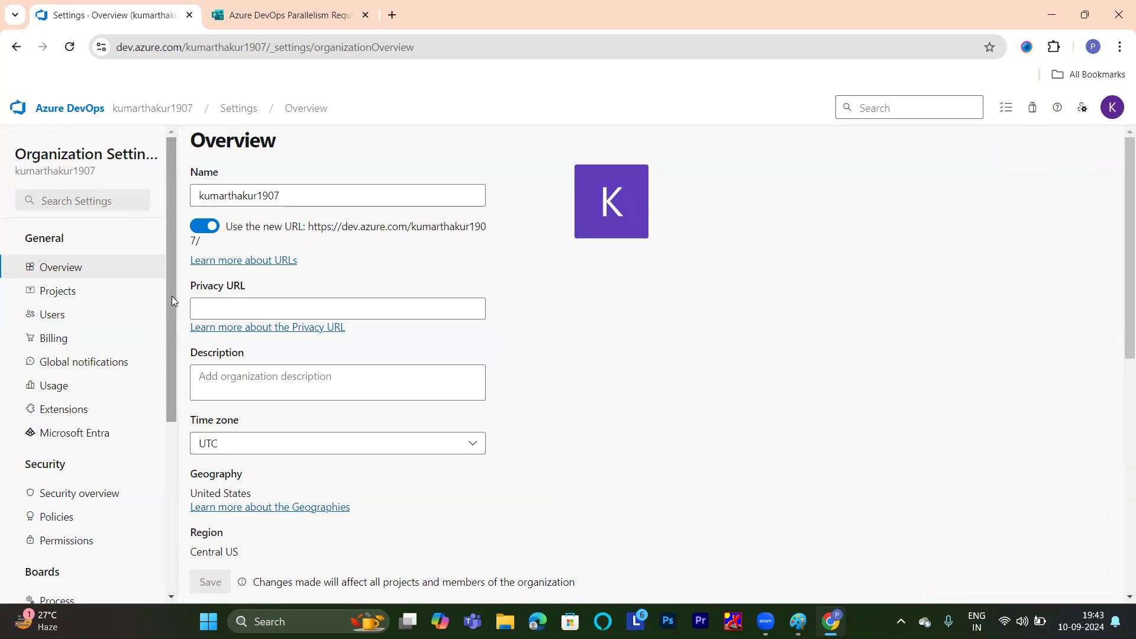
pyautogui.moveTo(171, 296); pyautogui.dragTo(169, 521)
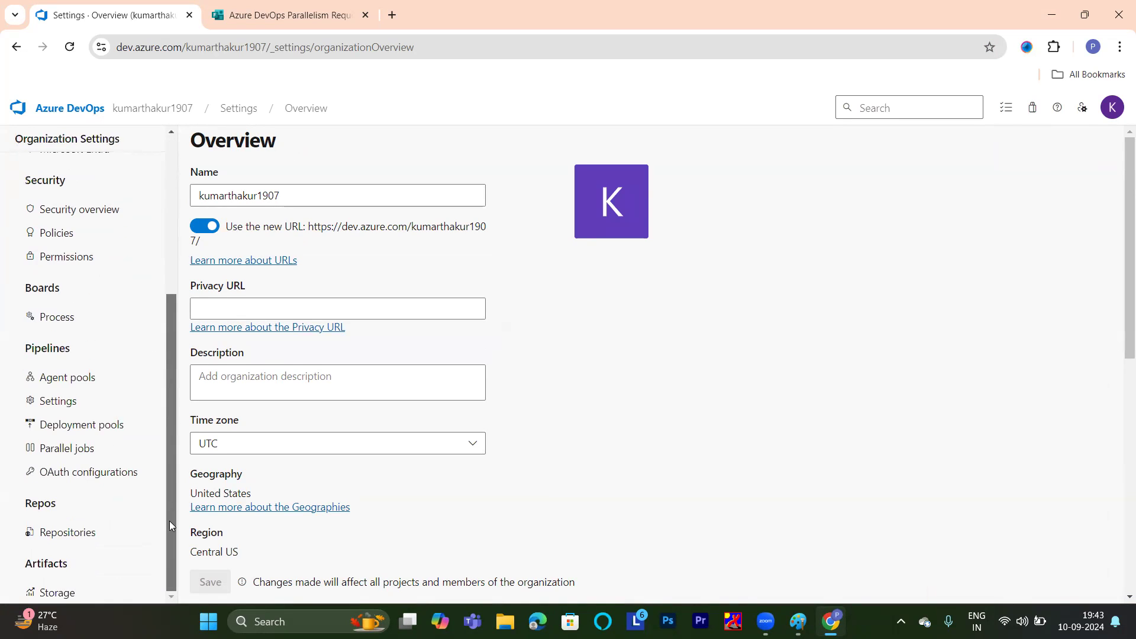
pyautogui.click(82, 448)
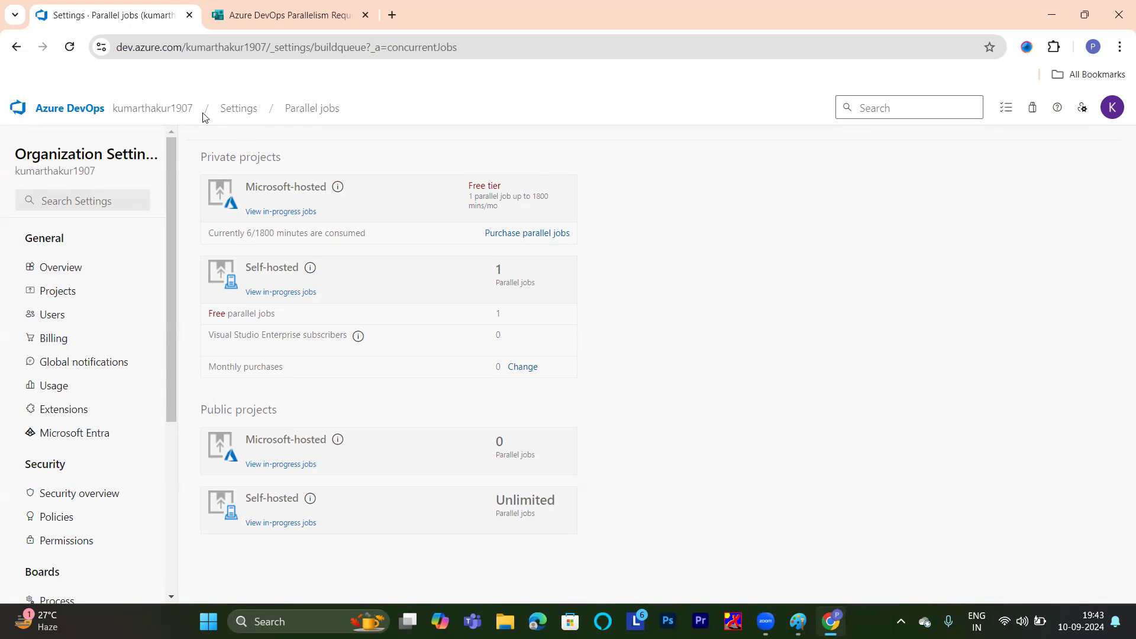
pyautogui.click(167, 108)
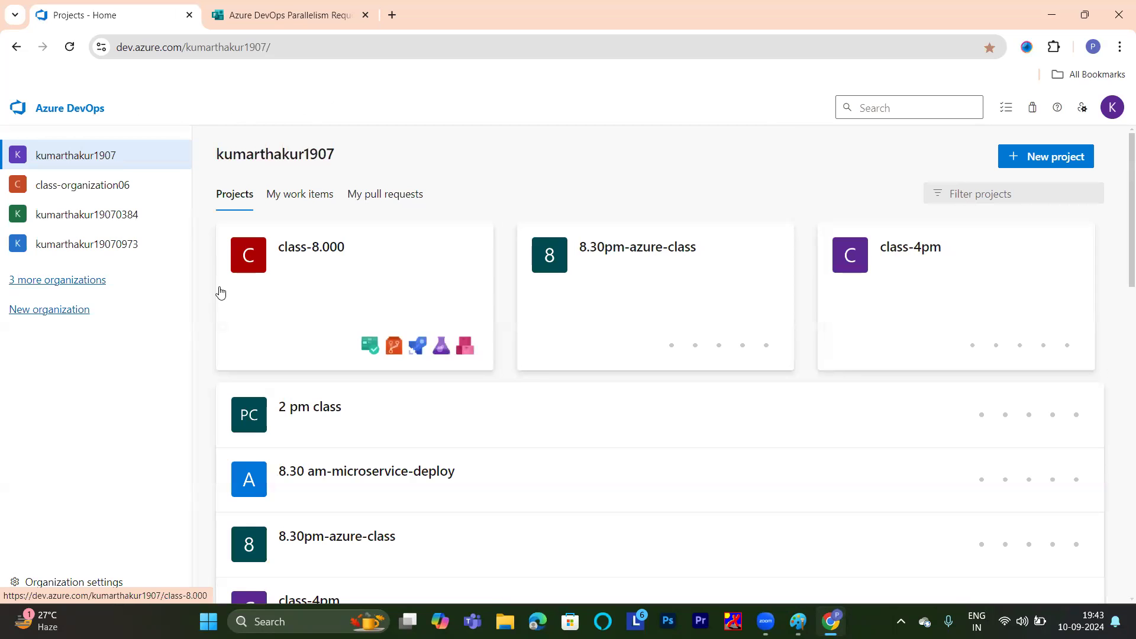
# In 8.30pm-azure-class, open Pipelines and show the dotnet-project-forCI row's more-options menu
pyautogui.click(658, 256)
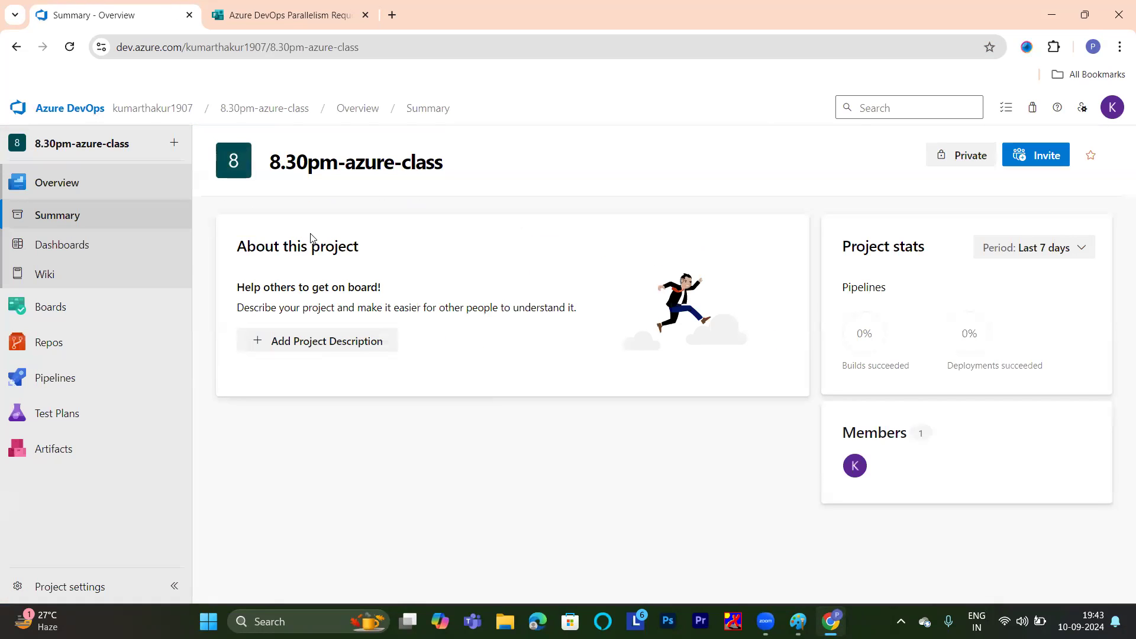
pyautogui.click(52, 376)
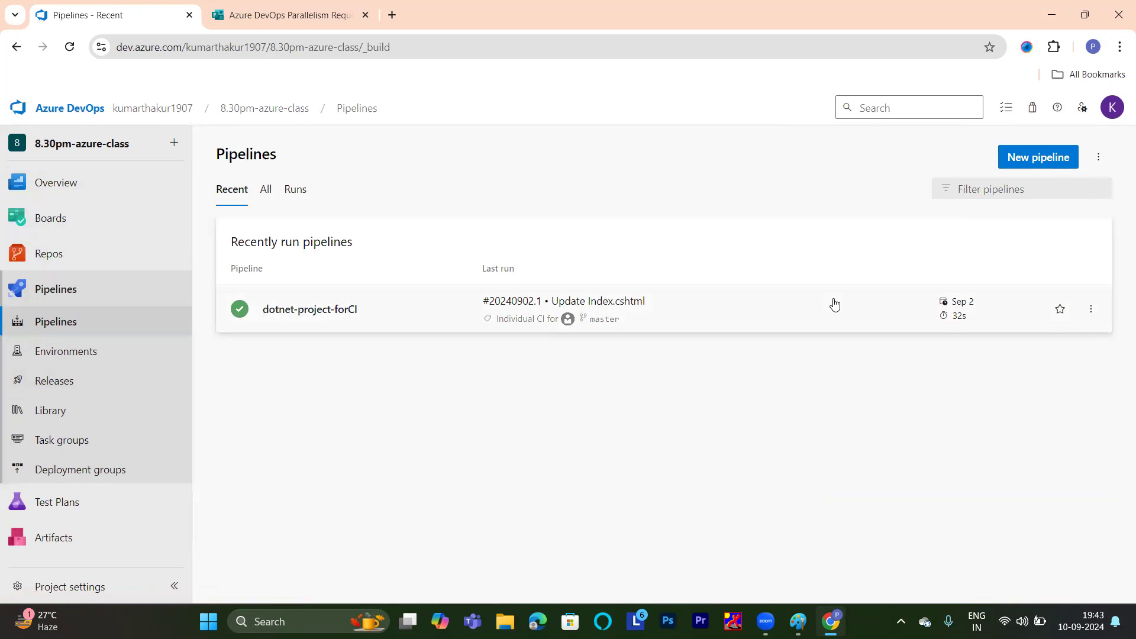
pyautogui.click(1090, 309)
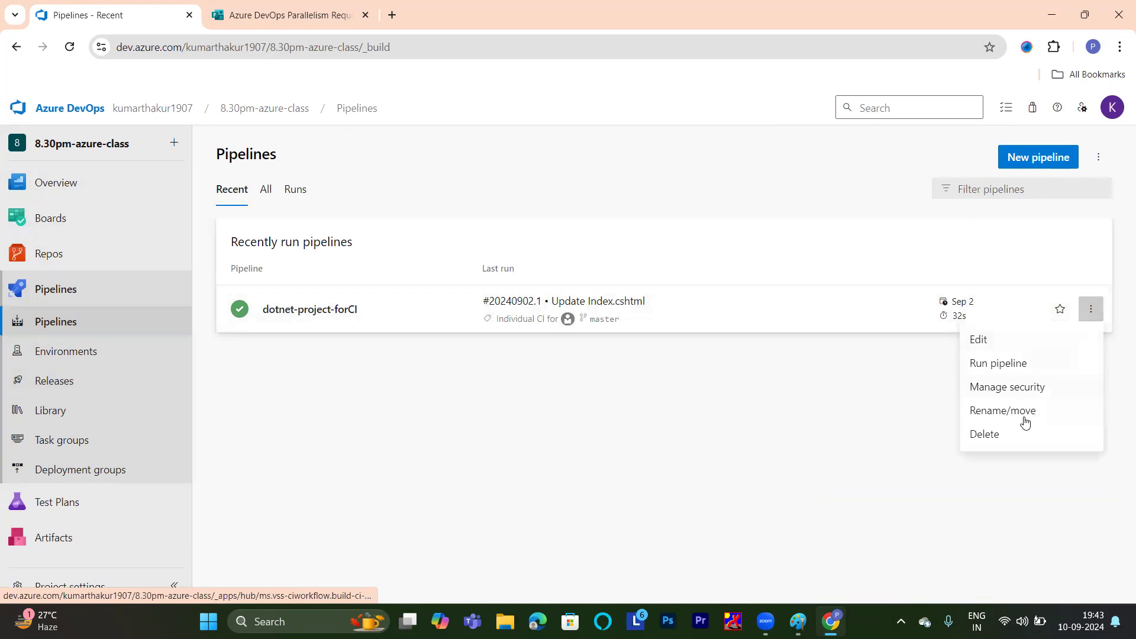
pyautogui.click(1004, 435)
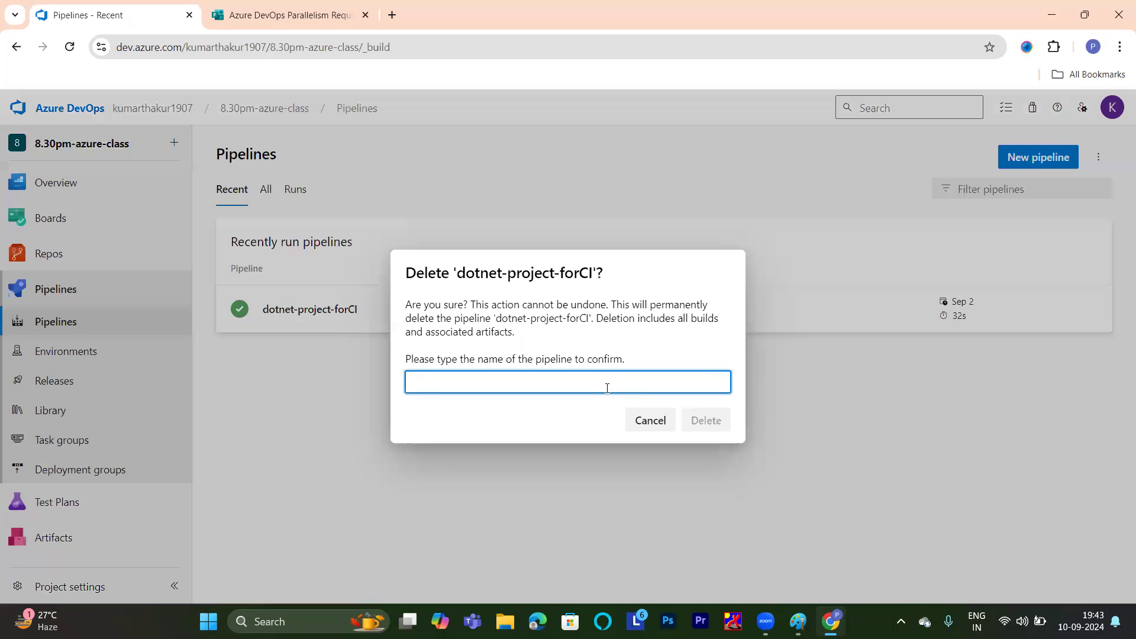
pyautogui.moveTo(460, 269); pyautogui.dragTo(593, 265)
pyautogui.hotkey('ctrl', 'c')
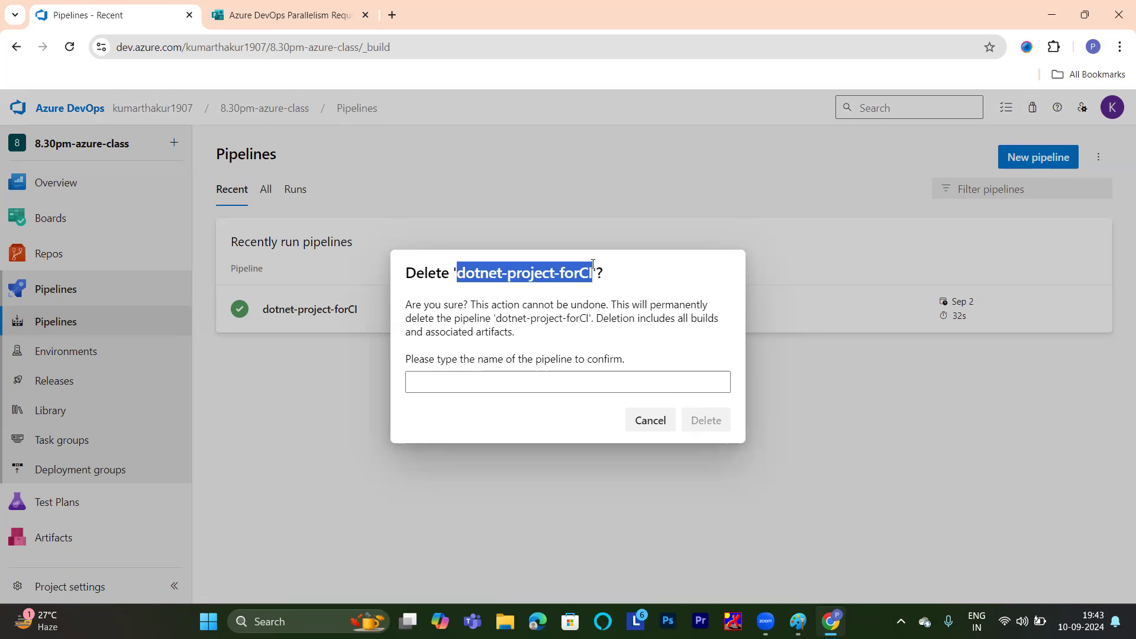
pyautogui.click(486, 385)
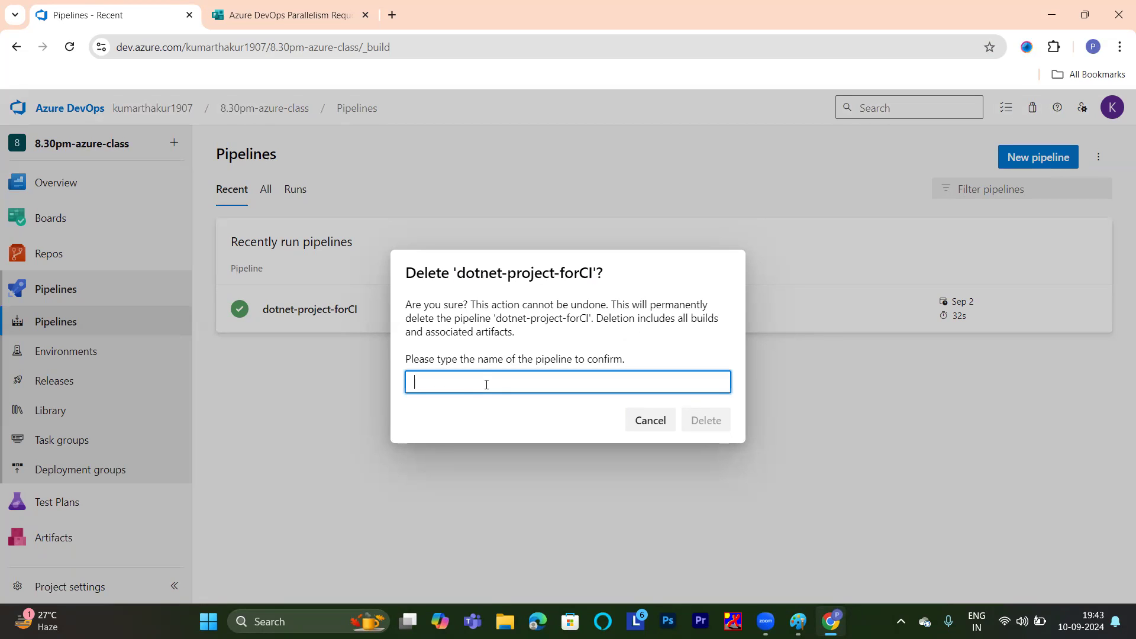
pyautogui.hotkey('ctrl', 'v')
pyautogui.click(709, 422)
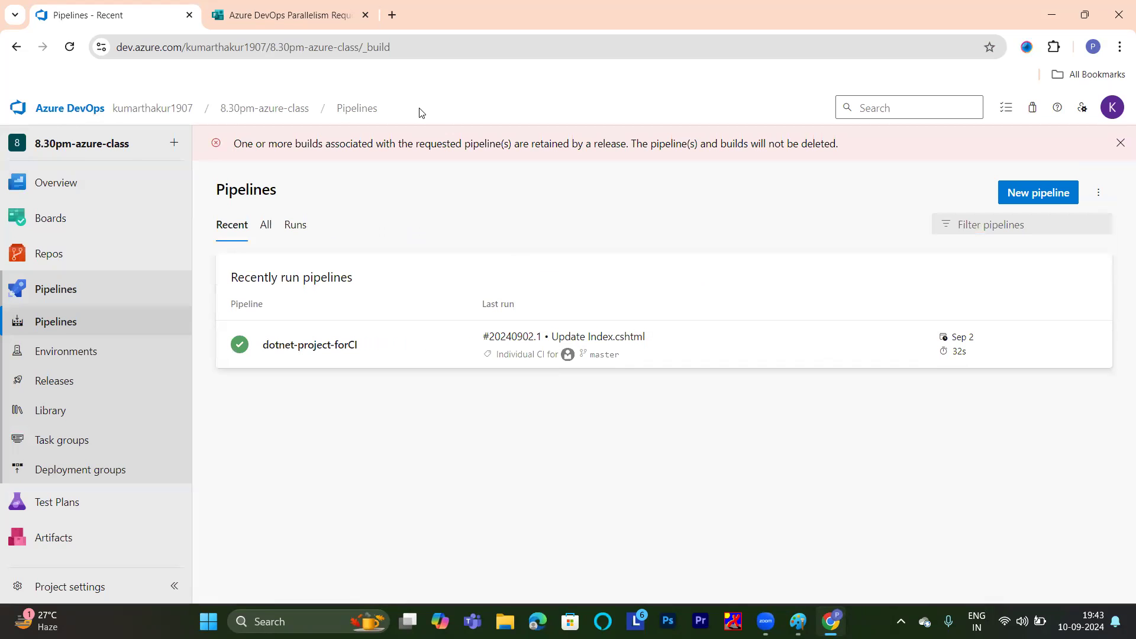
pyautogui.click(319, 350)
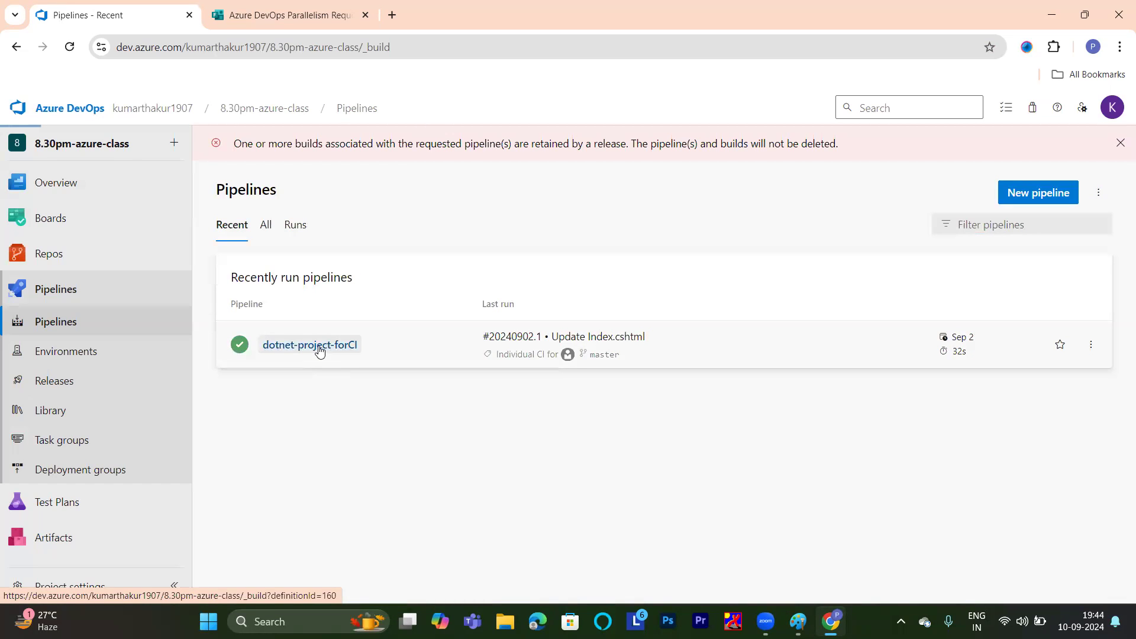
pyautogui.click(1095, 349)
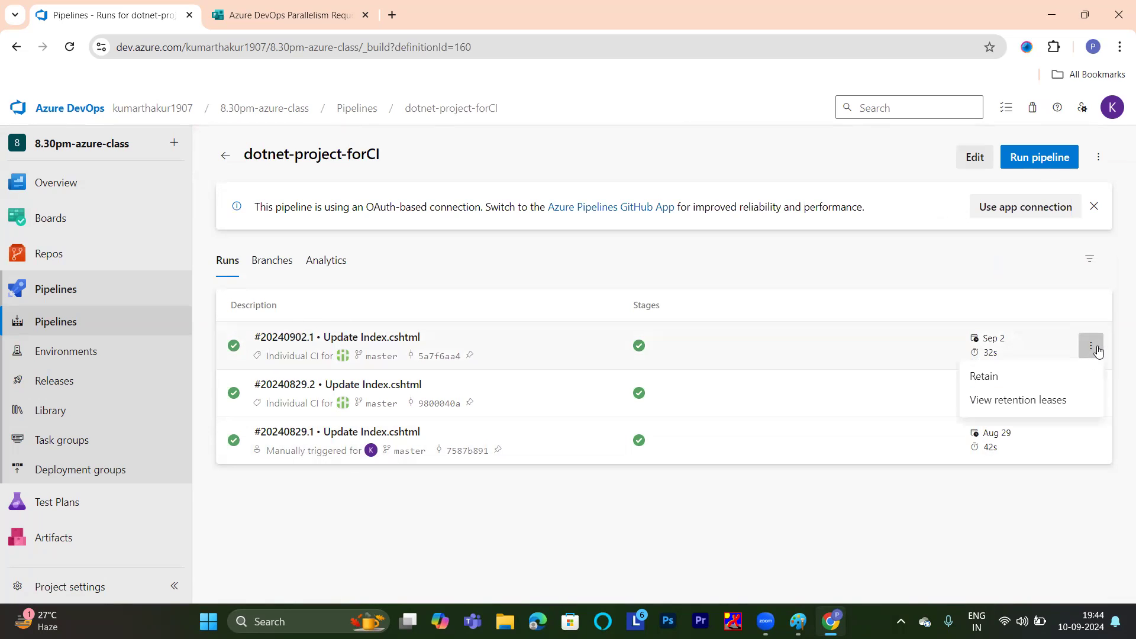
pyautogui.click(1014, 268)
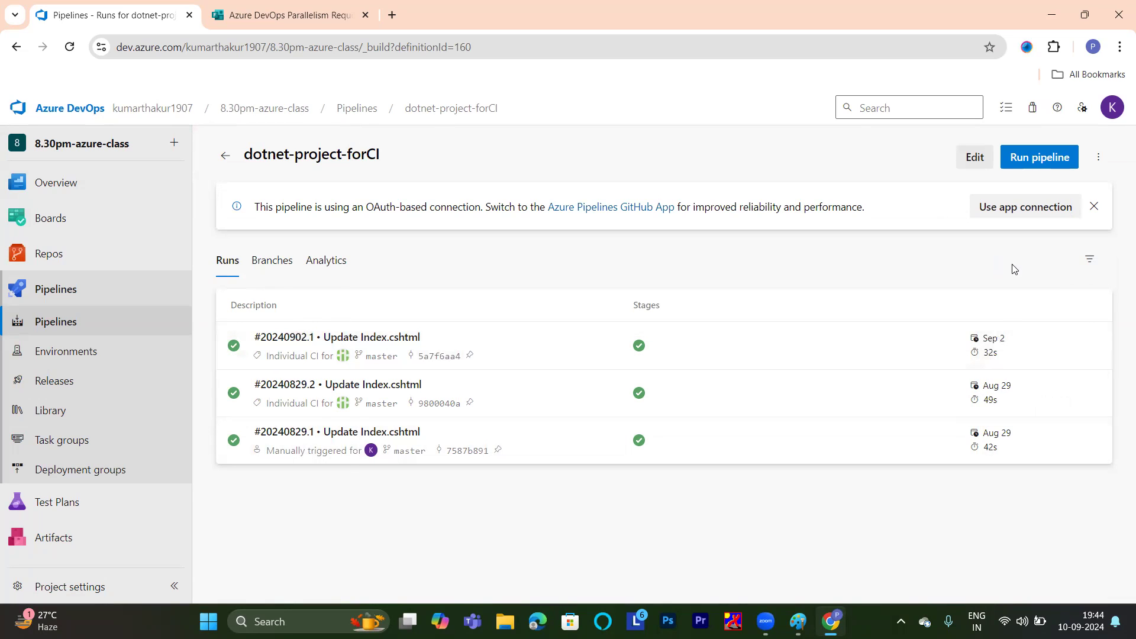
pyautogui.tripleClick(1097, 157)
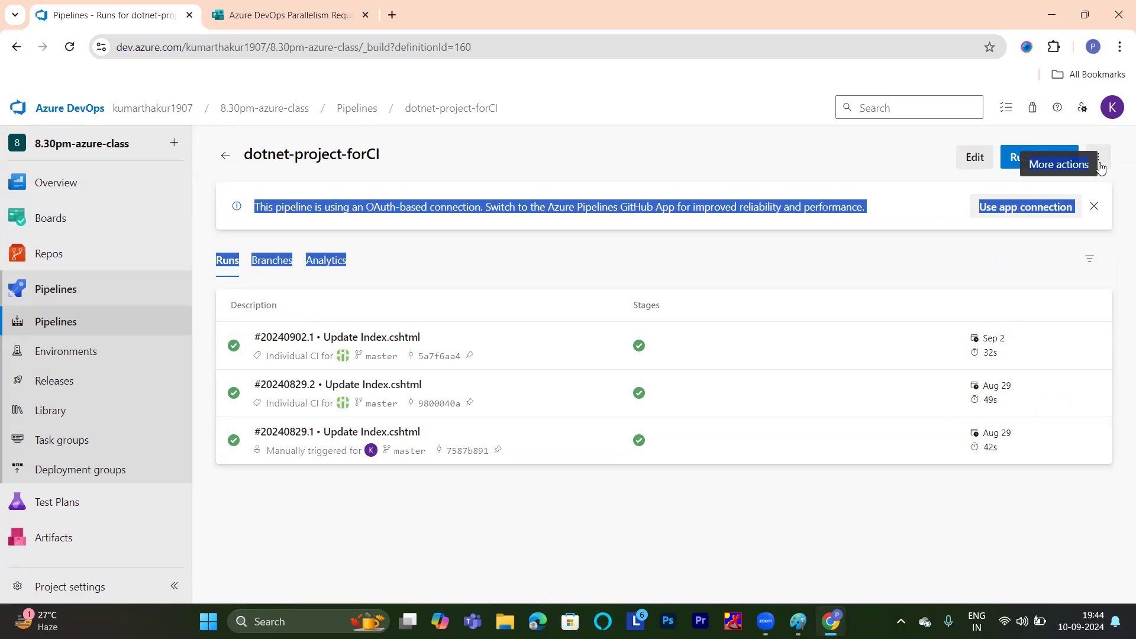
pyautogui.click(1098, 158)
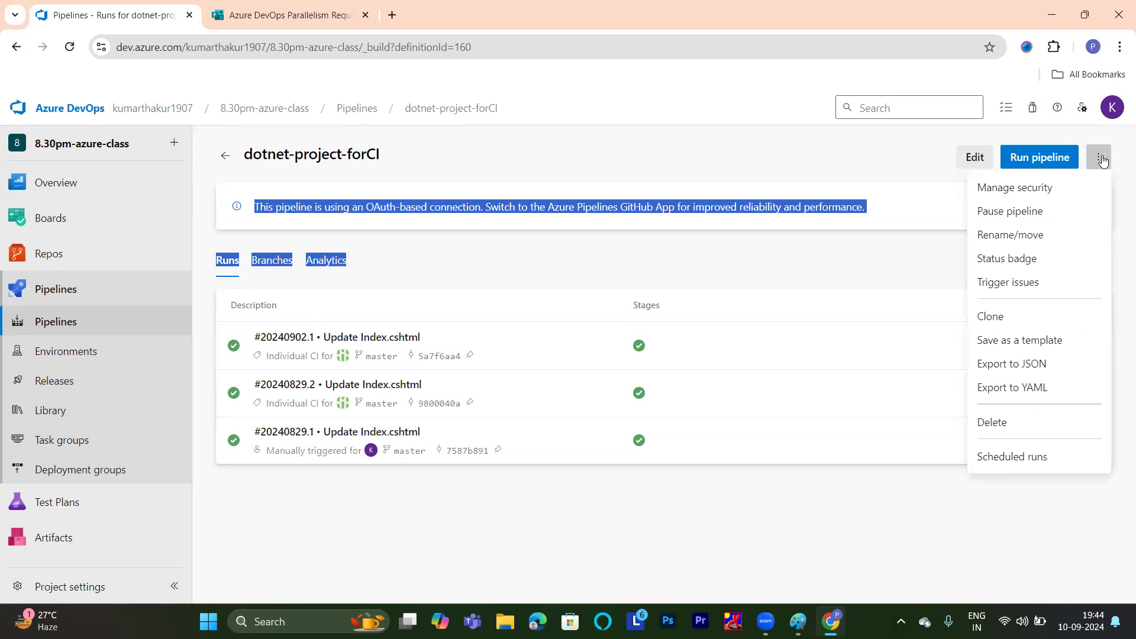
pyautogui.click(1020, 421)
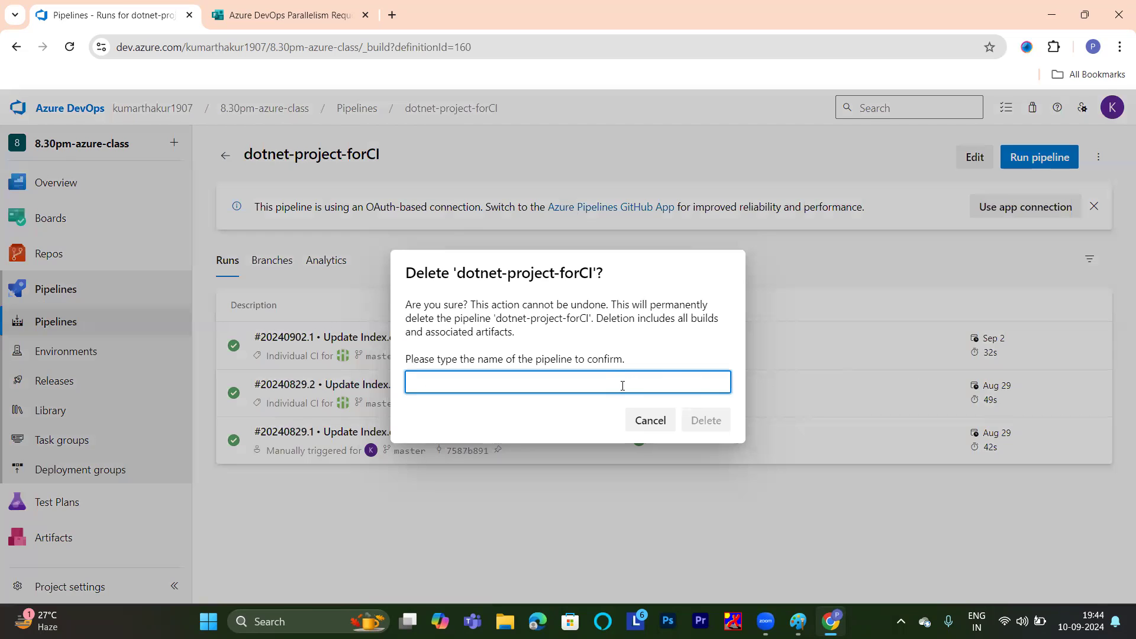
pyautogui.moveTo(461, 274); pyautogui.dragTo(594, 275)
pyautogui.hotkey('ctrl', 'c')
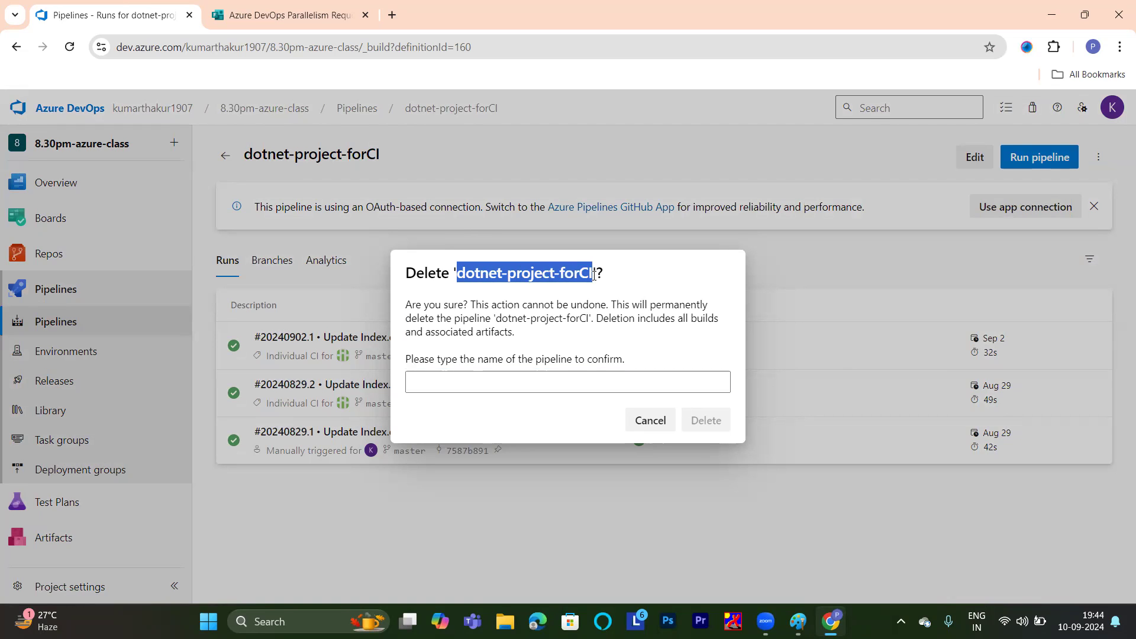
pyautogui.click(556, 382)
pyautogui.hotkey('ctrl', 'v')
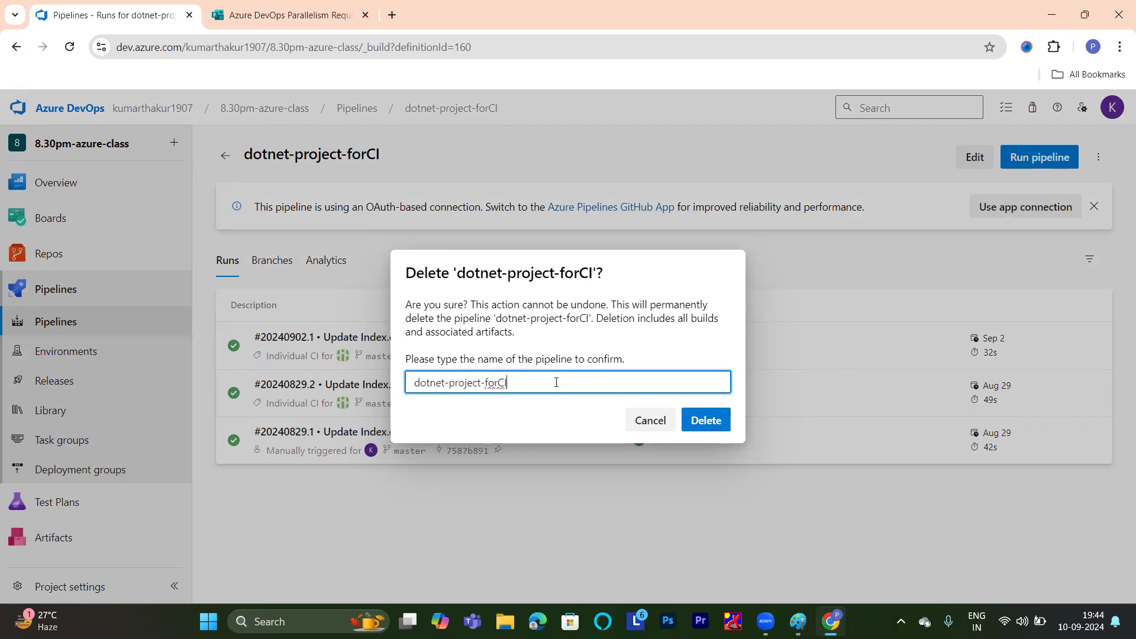
pyautogui.click(699, 423)
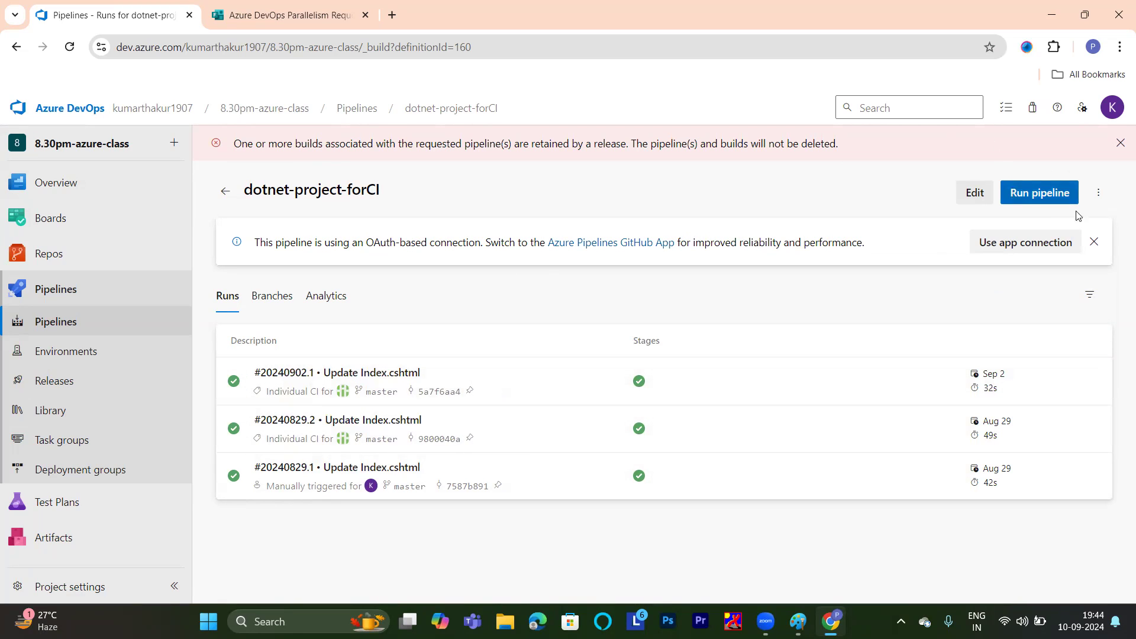
pyautogui.click(1117, 142)
pyautogui.click(72, 288)
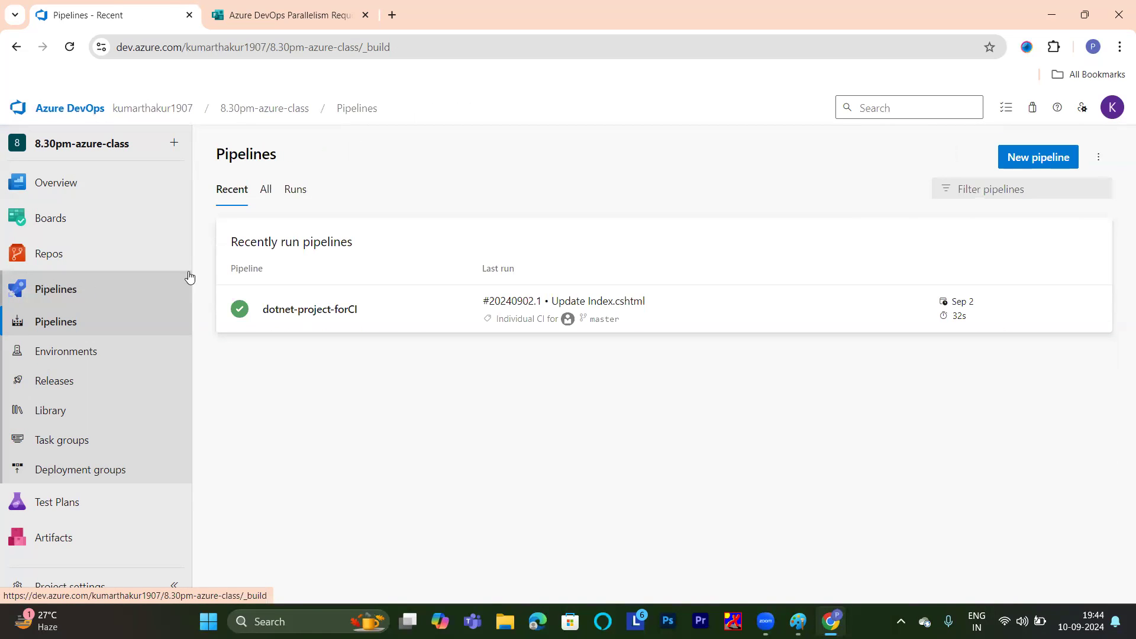
# Start a new pipeline, read the 'Use the classic editor' note, then return to the organization's projects
pyautogui.click(1024, 157)
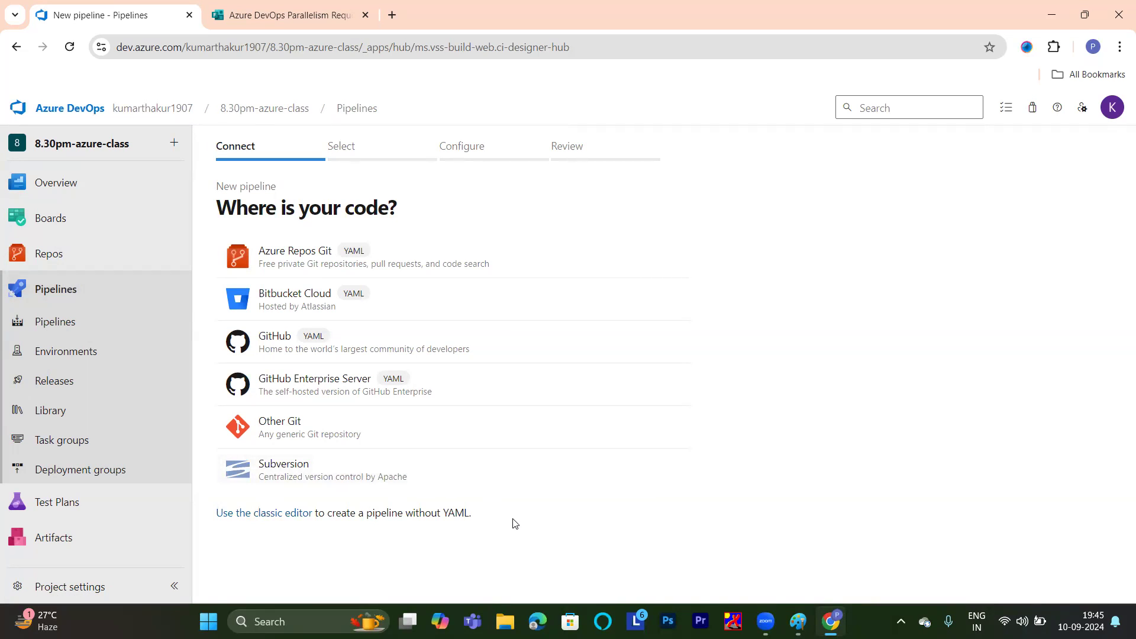
pyautogui.moveTo(447, 526); pyautogui.dragTo(211, 453)
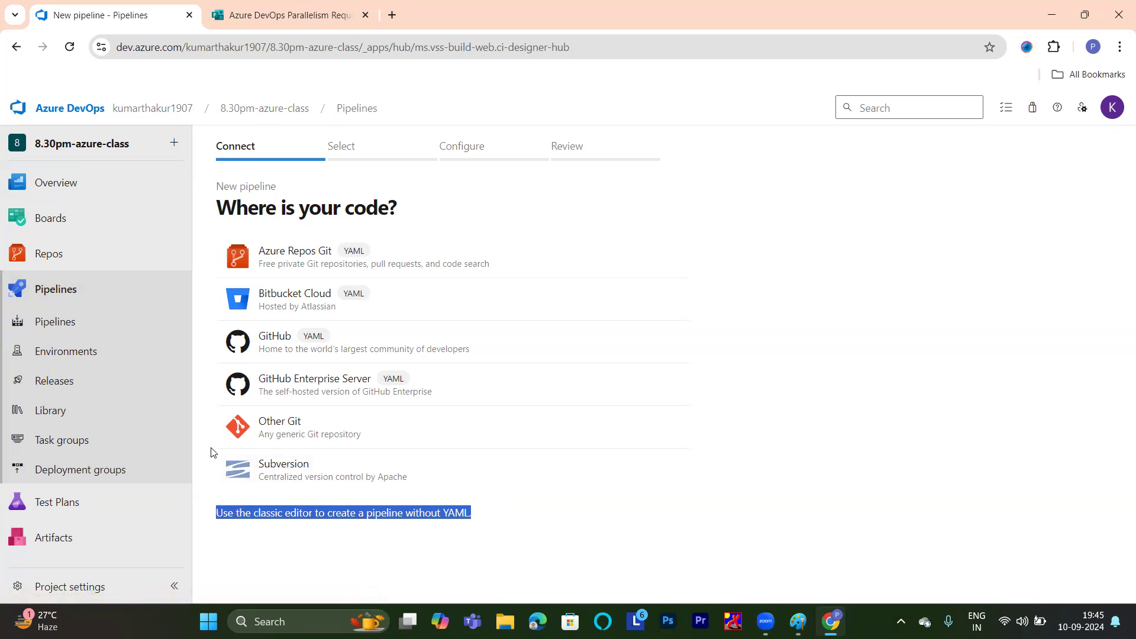
pyautogui.click(152, 109)
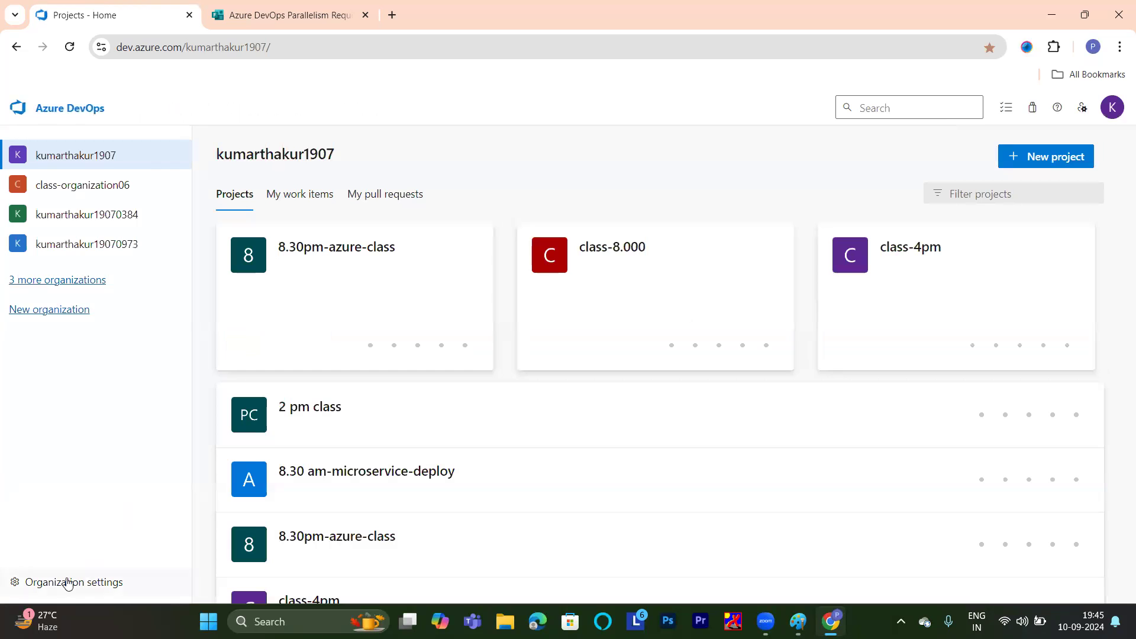
# In Organization settings > Pipelines > Settings, disable creation of classic build and release pipelines
pyautogui.click(65, 583)
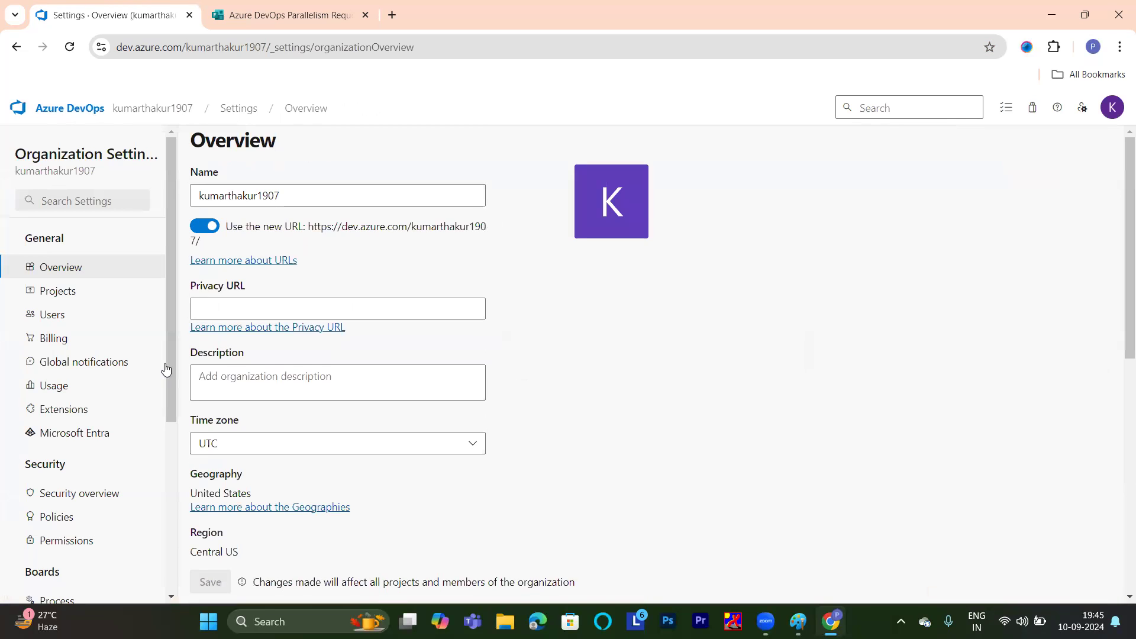
pyautogui.scroll(-3, 174, 348)
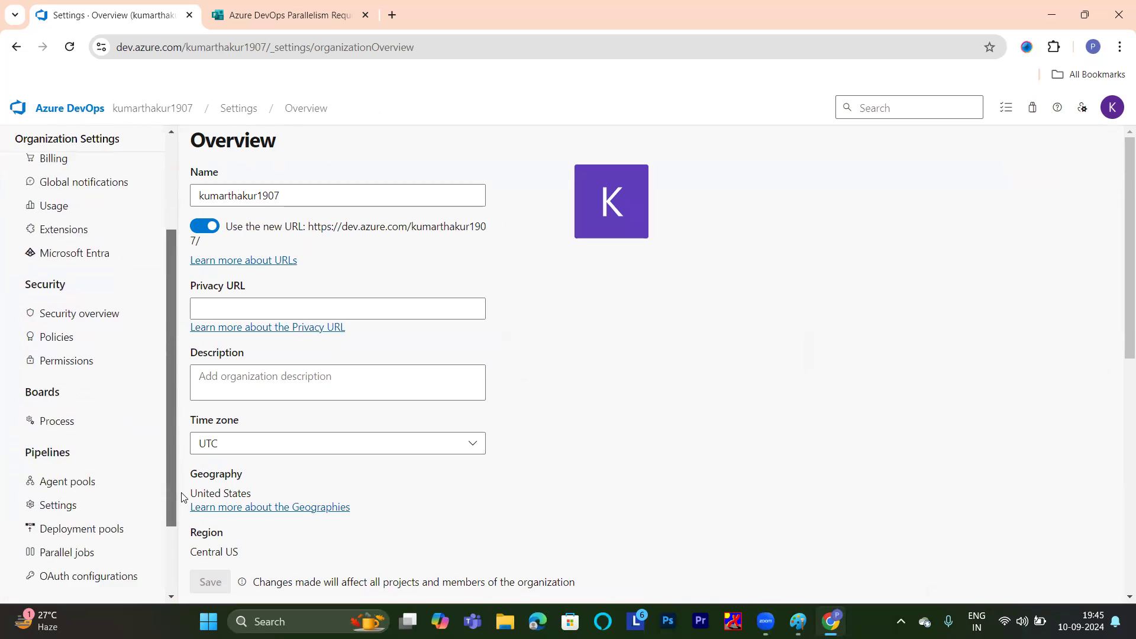
pyautogui.click(59, 508)
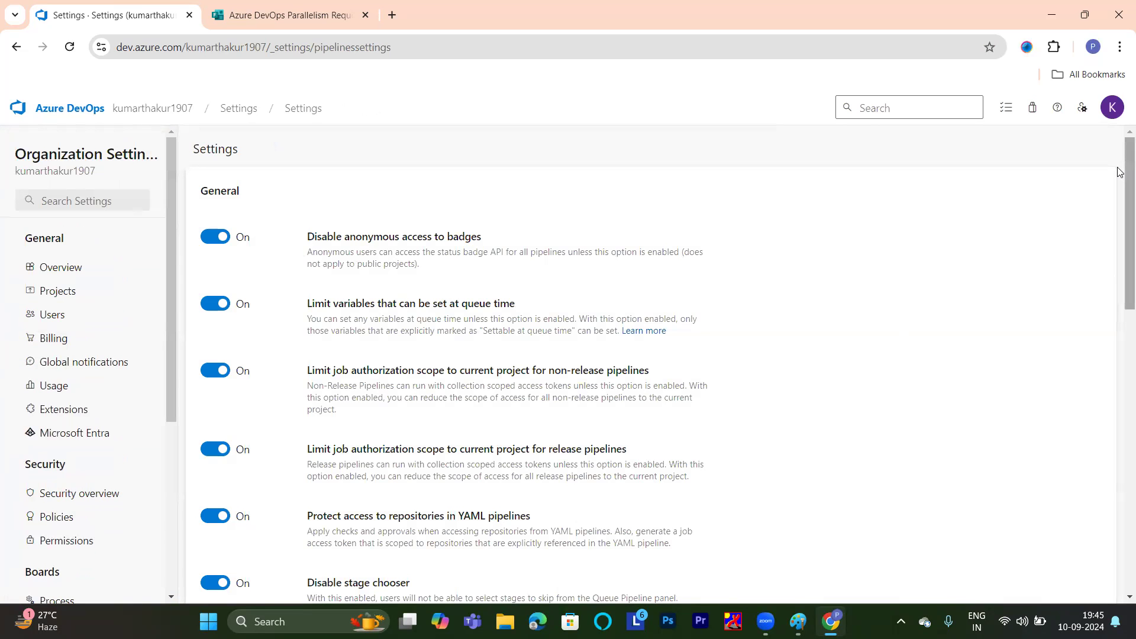
pyautogui.moveTo(1120, 175); pyautogui.dragTo(1119, 323)
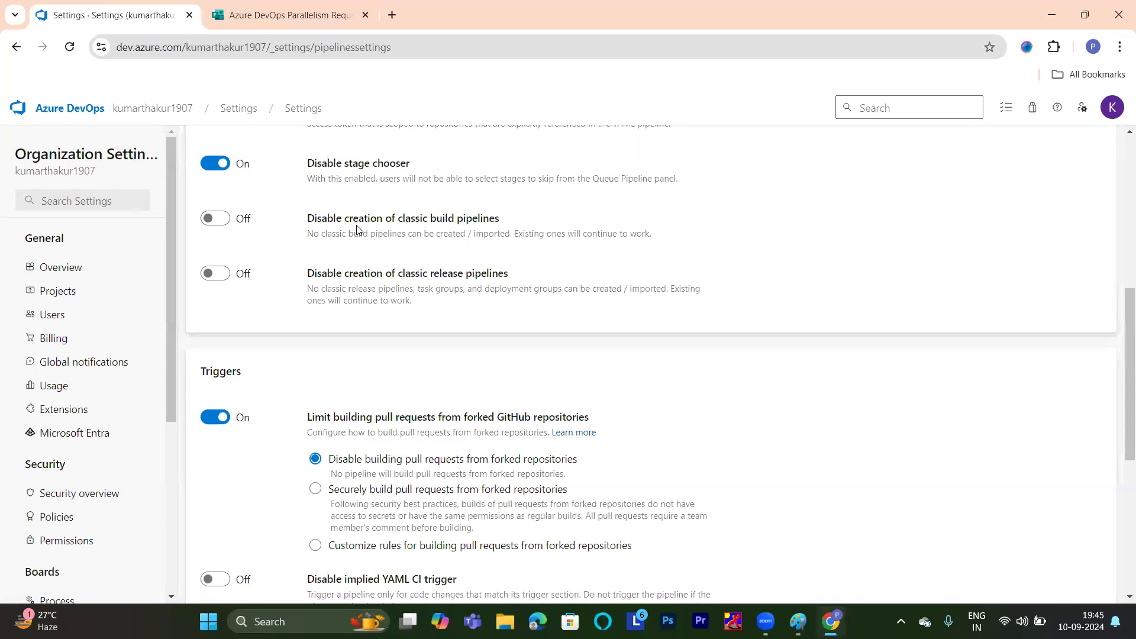
pyautogui.click(226, 220)
pyautogui.click(222, 275)
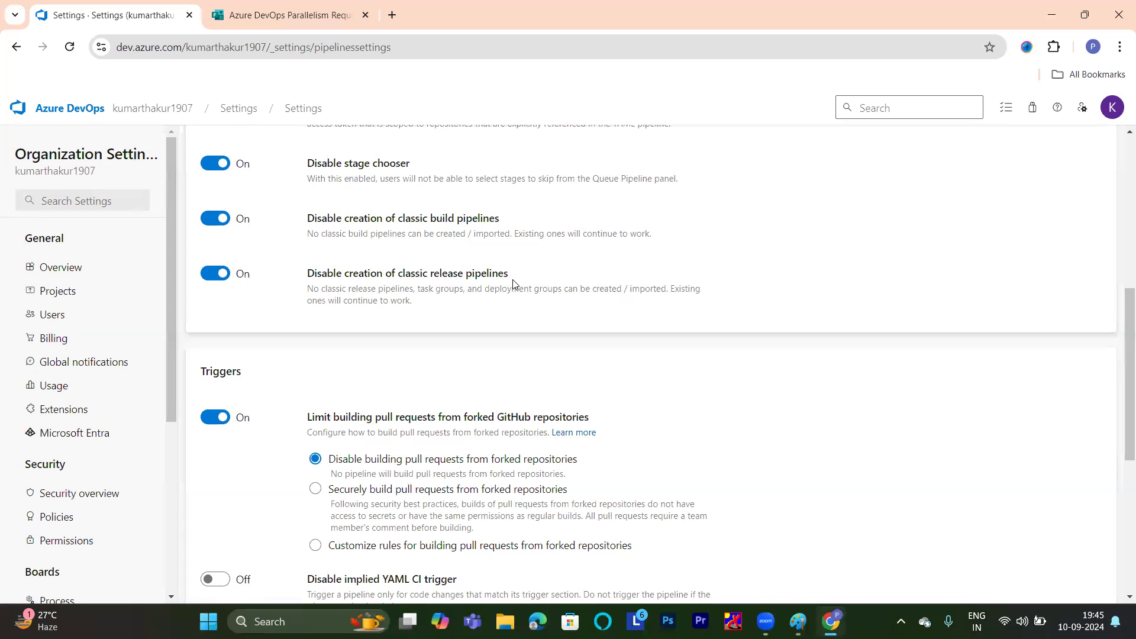
pyautogui.click(165, 111)
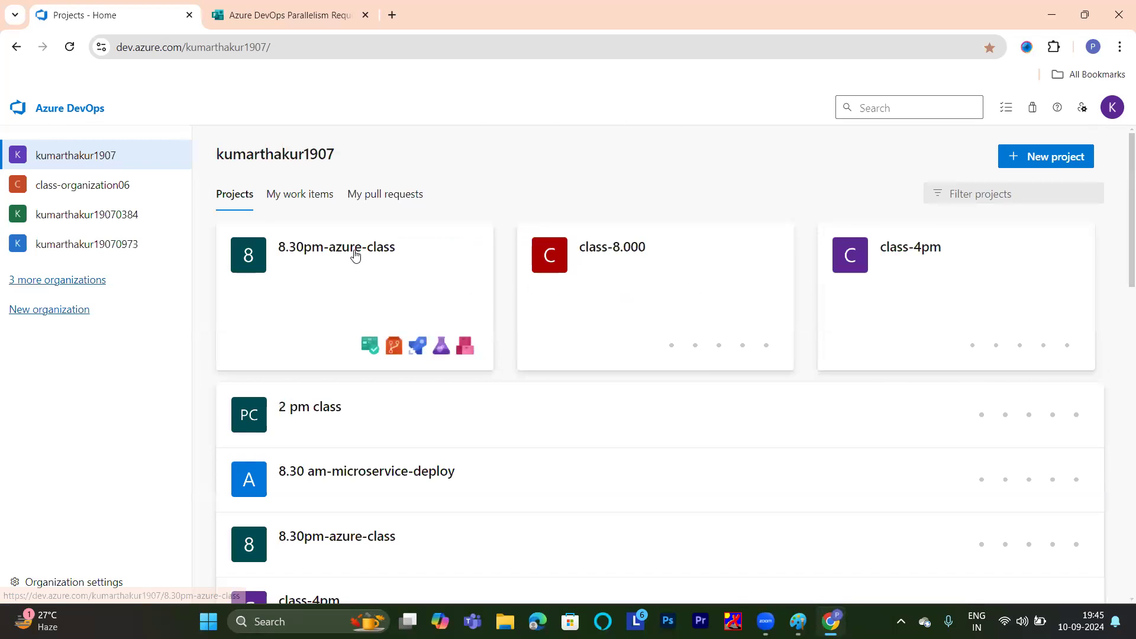
# In 8.30pm-azure-class, start a new pipeline, confirm no classic editor is offered, and return to projects
pyautogui.click(355, 254)
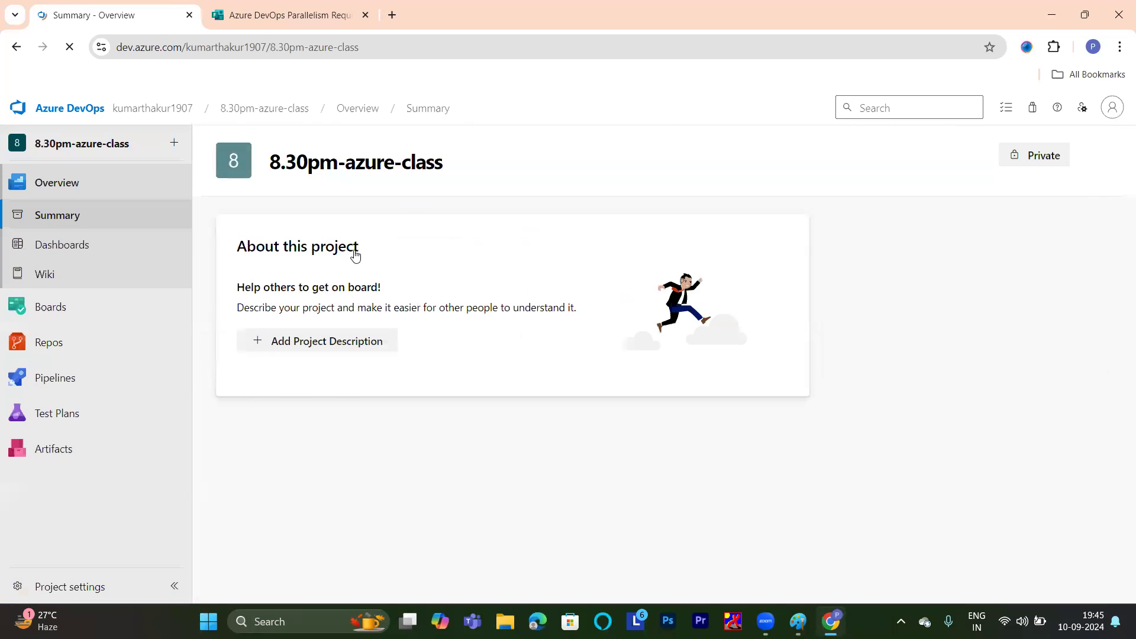
pyautogui.moveTo(90, 318)
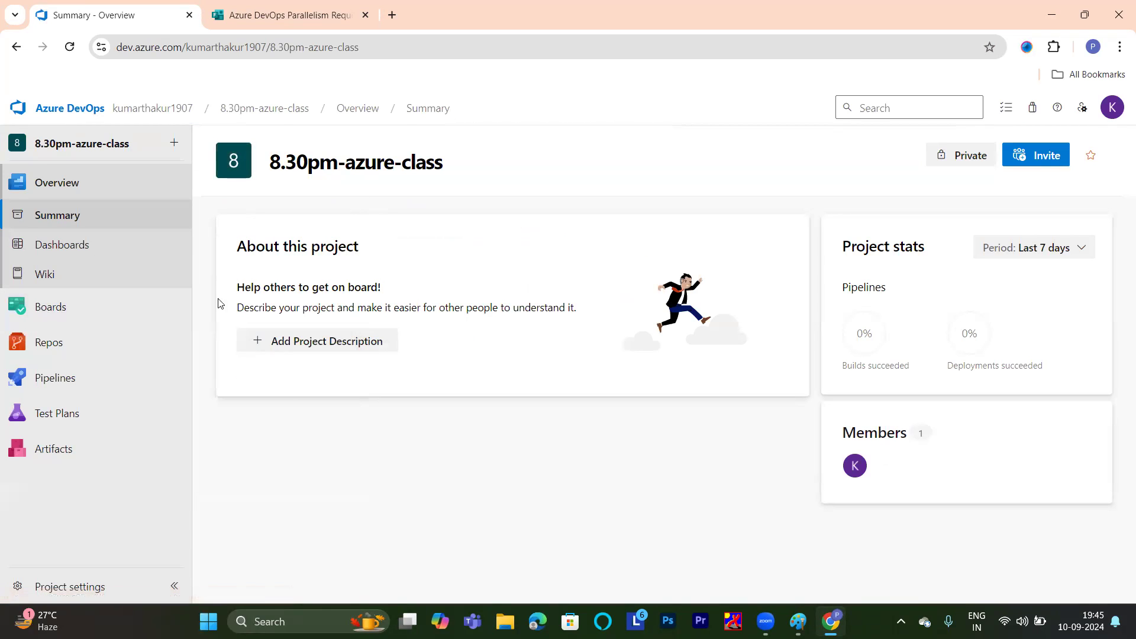
pyautogui.click(70, 385)
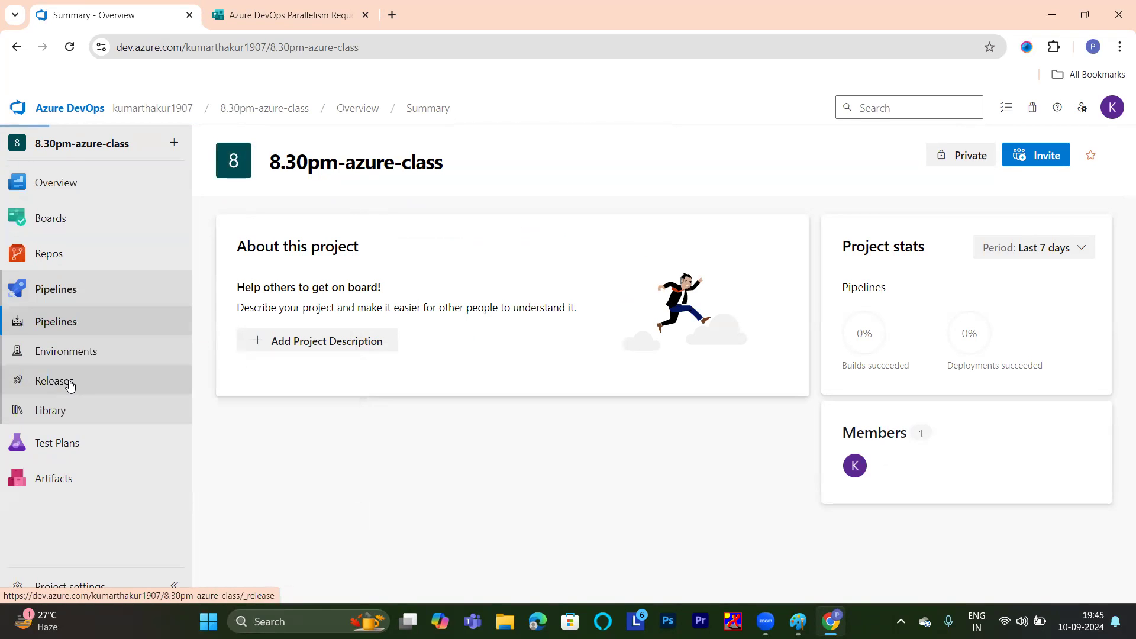
pyautogui.click(1050, 162)
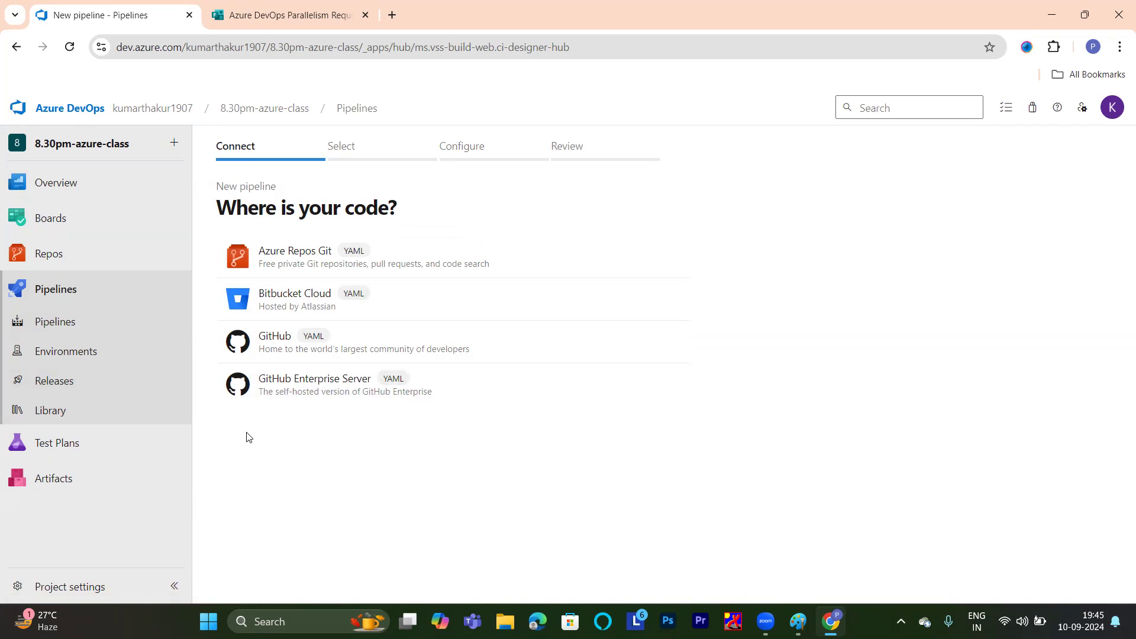
pyautogui.click(159, 107)
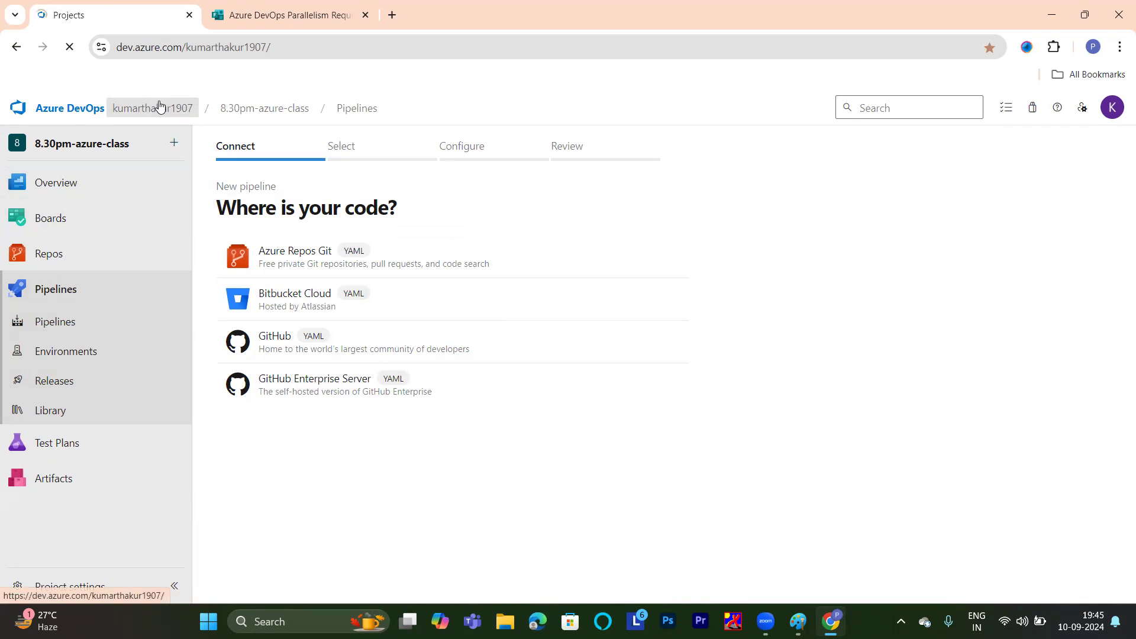
# Turn off both 'Disable creation of classic' build and release toggles, then reopen 8.30pm-azure-class
pyautogui.click(58, 586)
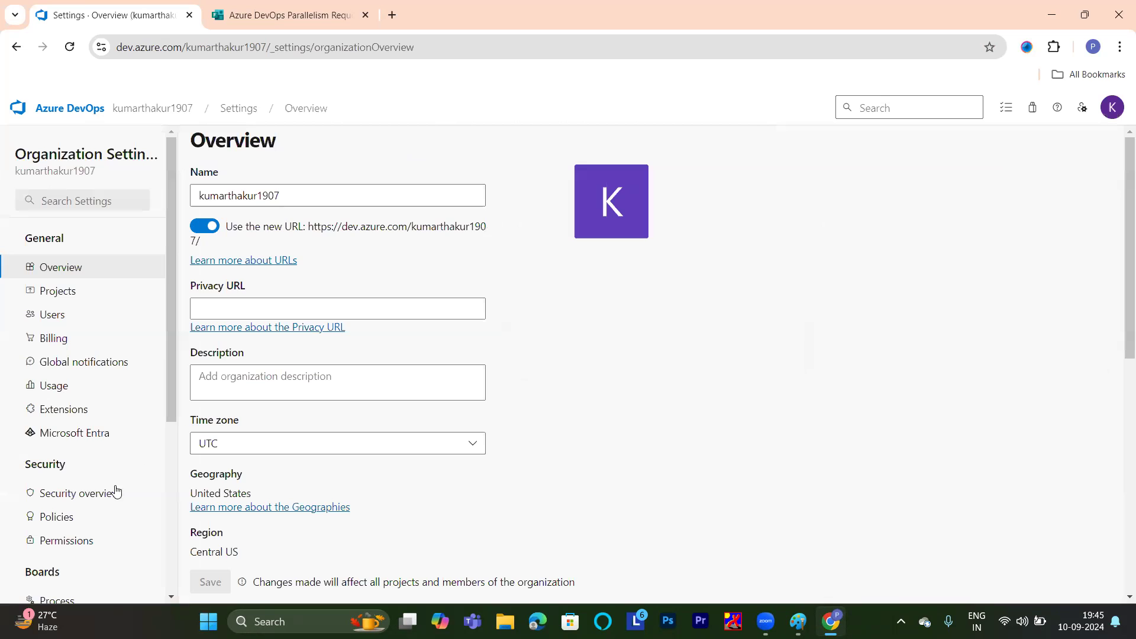
pyautogui.scroll(-3, 172, 377)
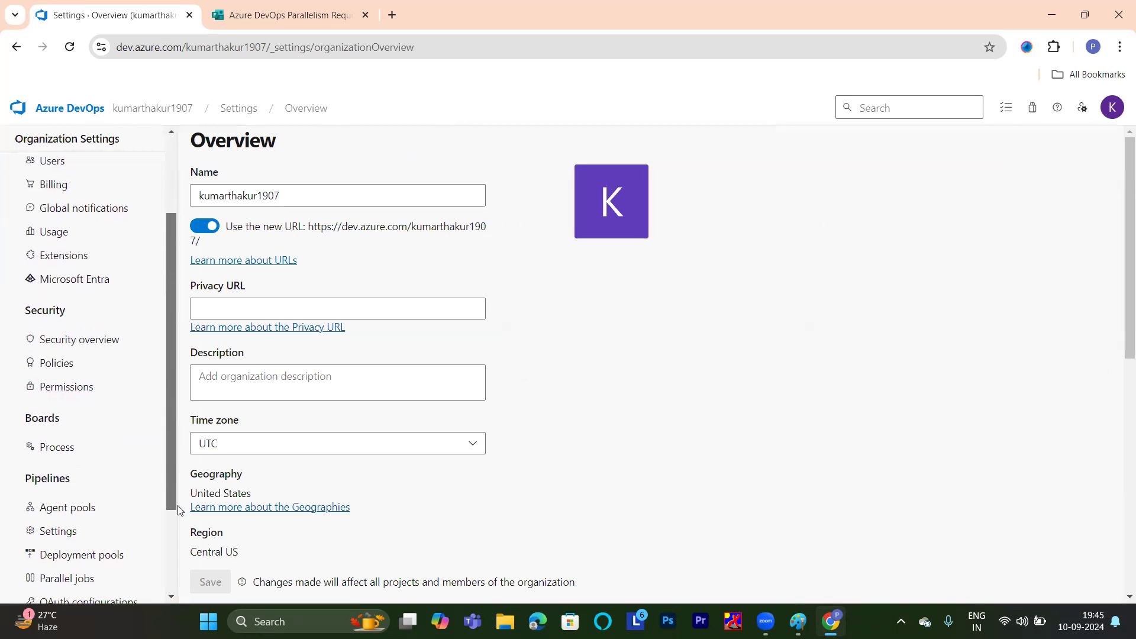
pyautogui.click(60, 531)
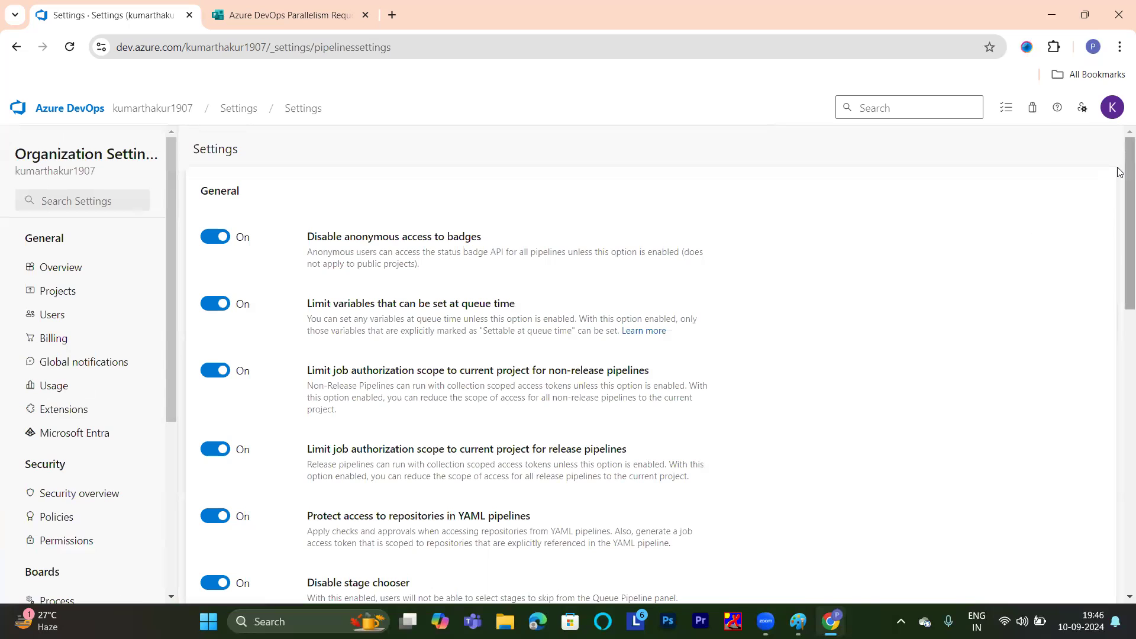
pyautogui.scroll(-6, 1127, 178)
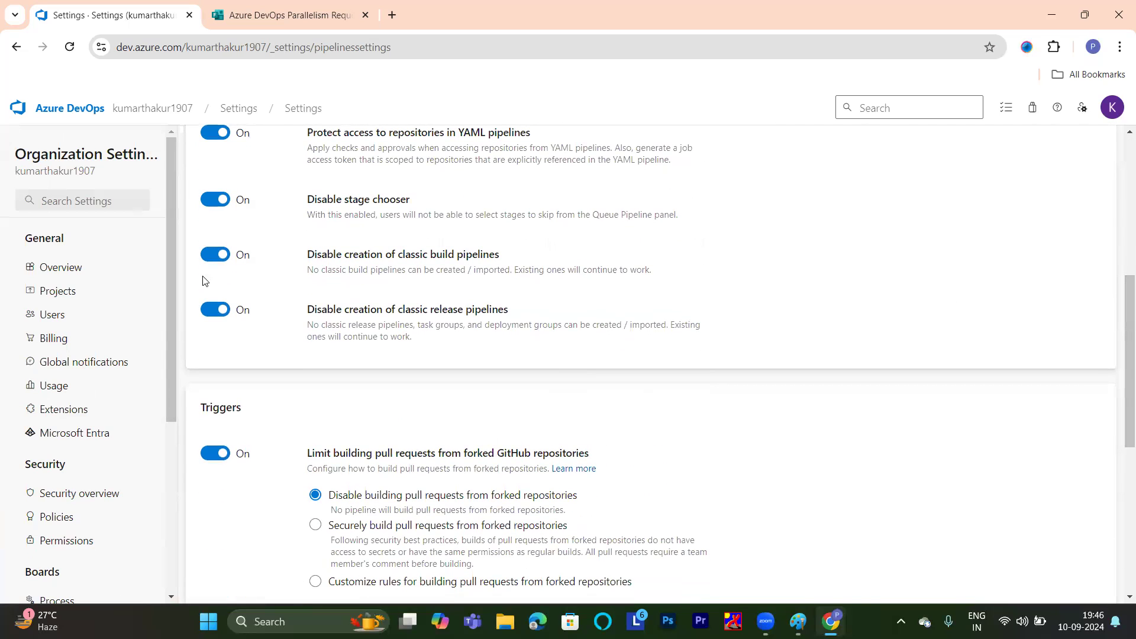
pyautogui.click(213, 255)
pyautogui.click(212, 317)
pyautogui.click(150, 109)
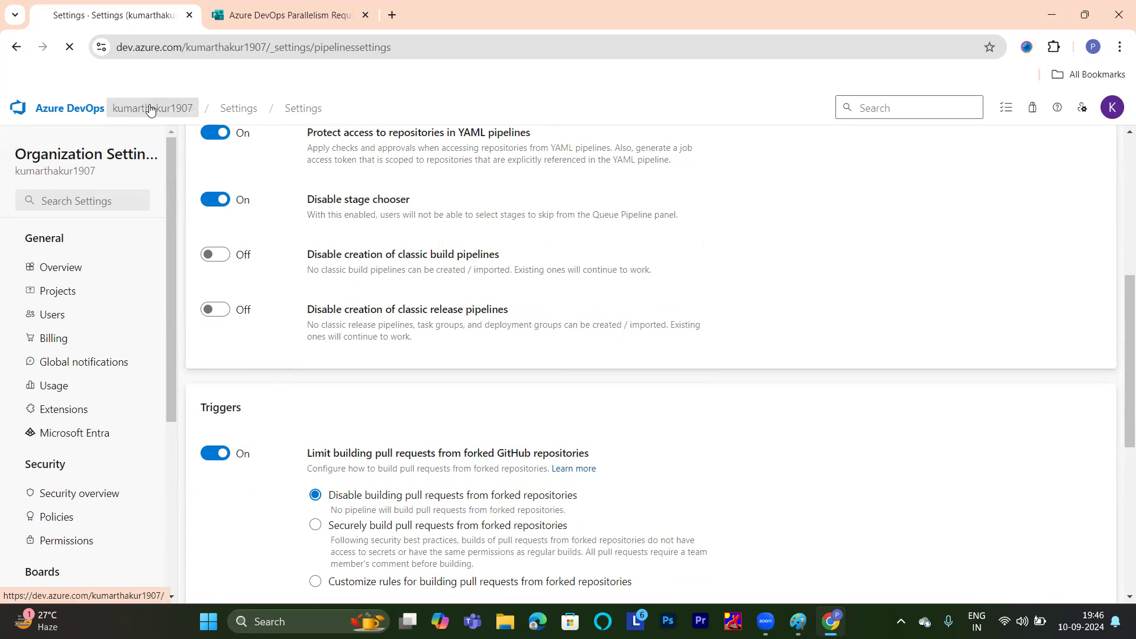
pyautogui.click(331, 240)
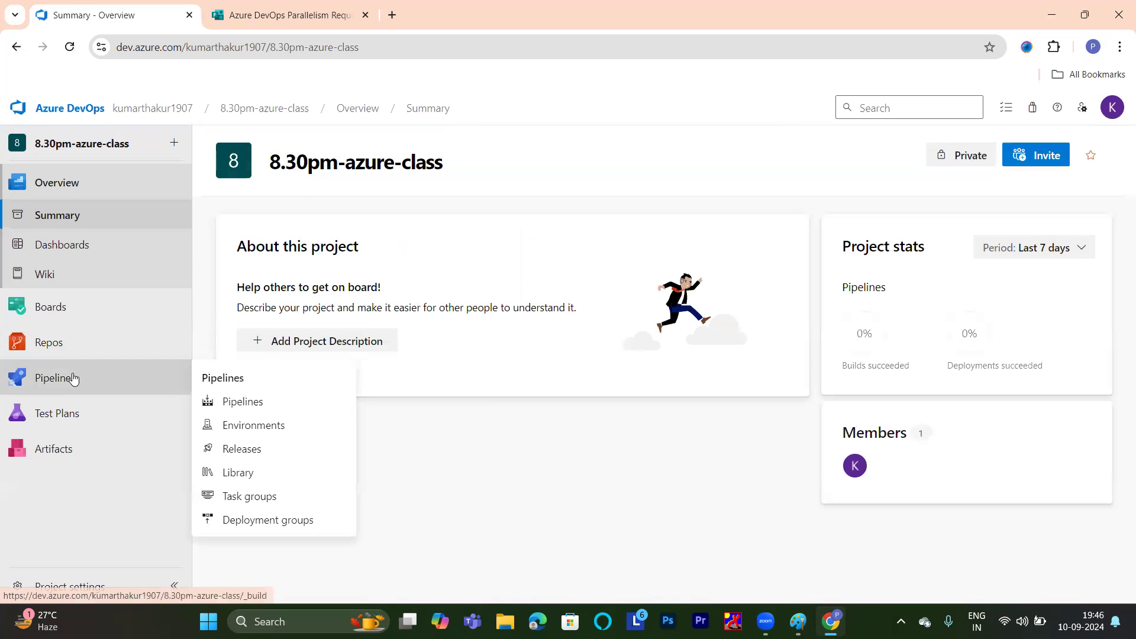
# Start a new pipeline in Pipelines using the classic editor instead of YAML
pyautogui.click(73, 378)
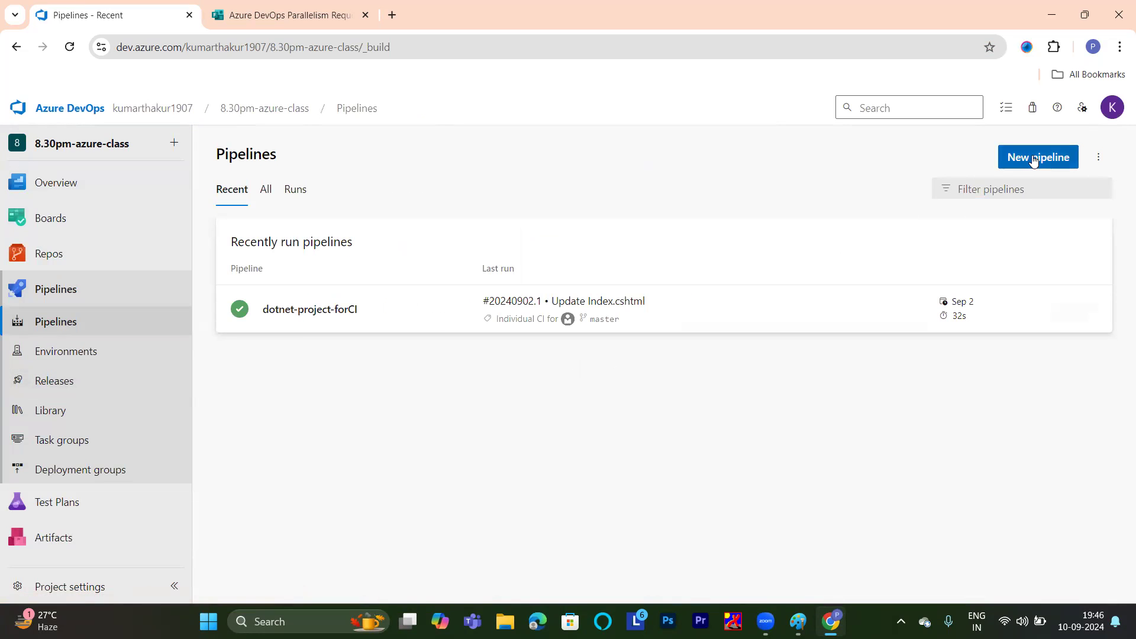
pyautogui.click(1033, 158)
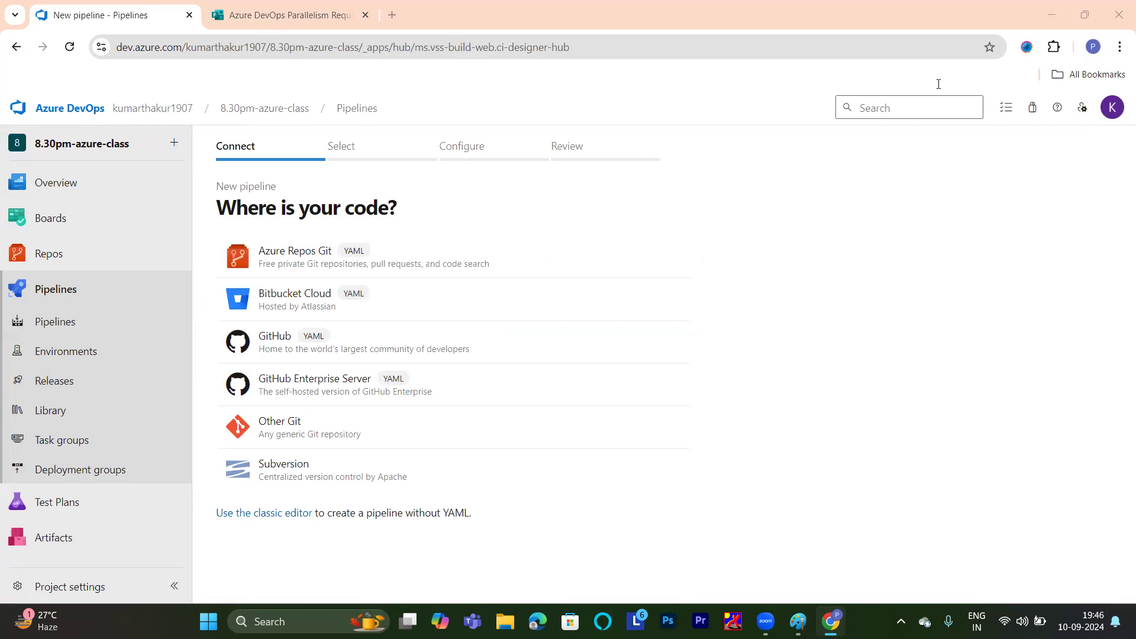
pyautogui.click(264, 510)
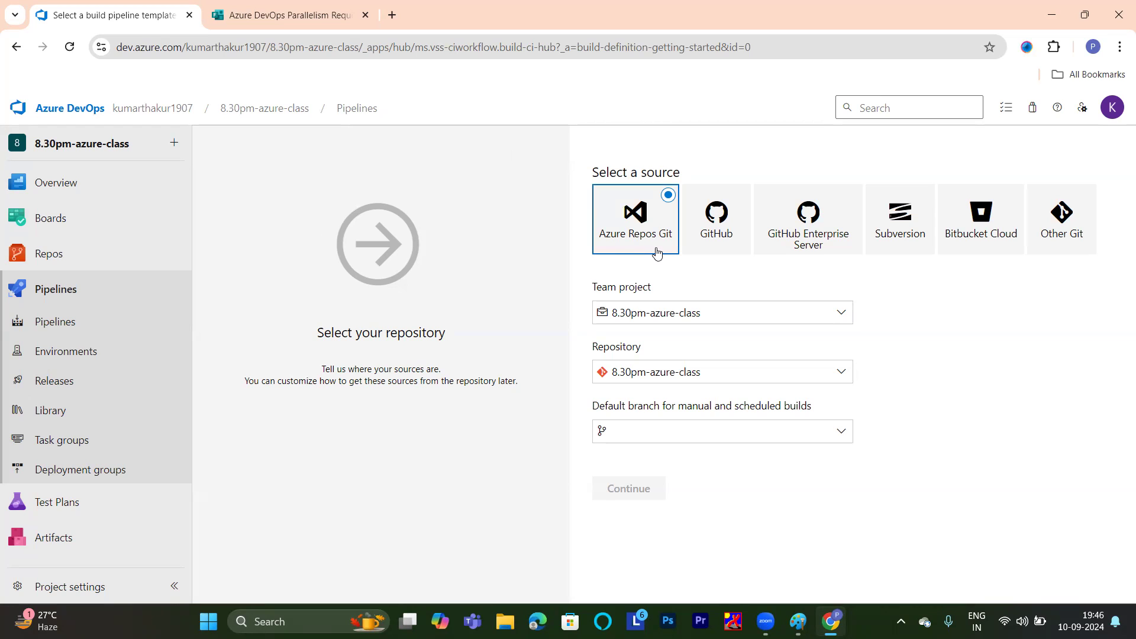
# Select GitHub as the classic pipeline source and list its available connections
pyautogui.moveTo(40, 258)
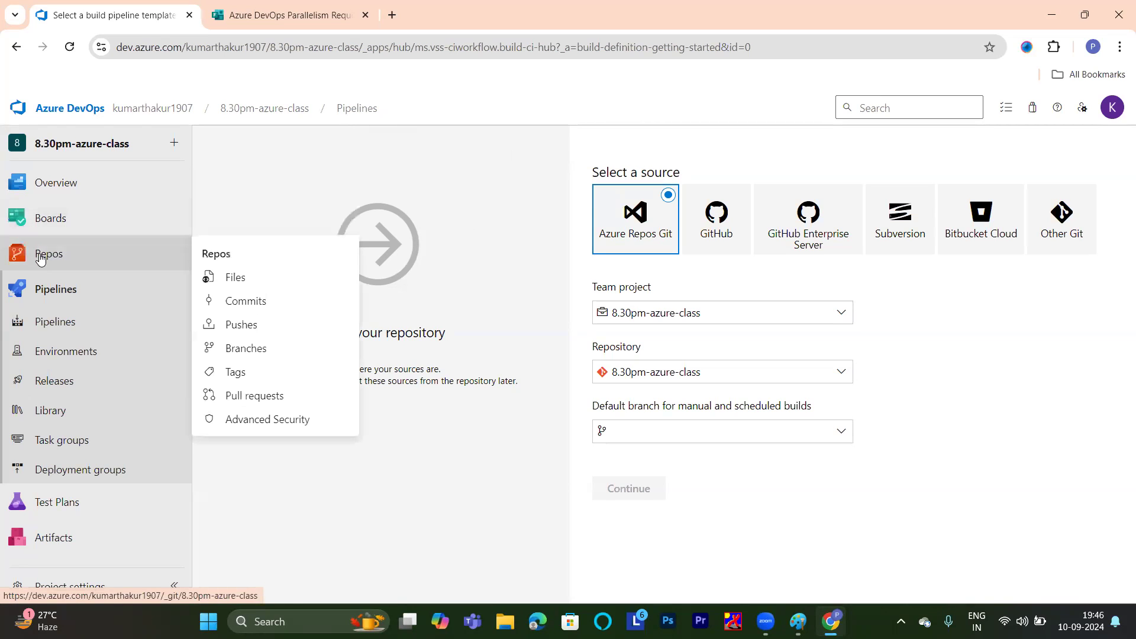
pyautogui.click(710, 212)
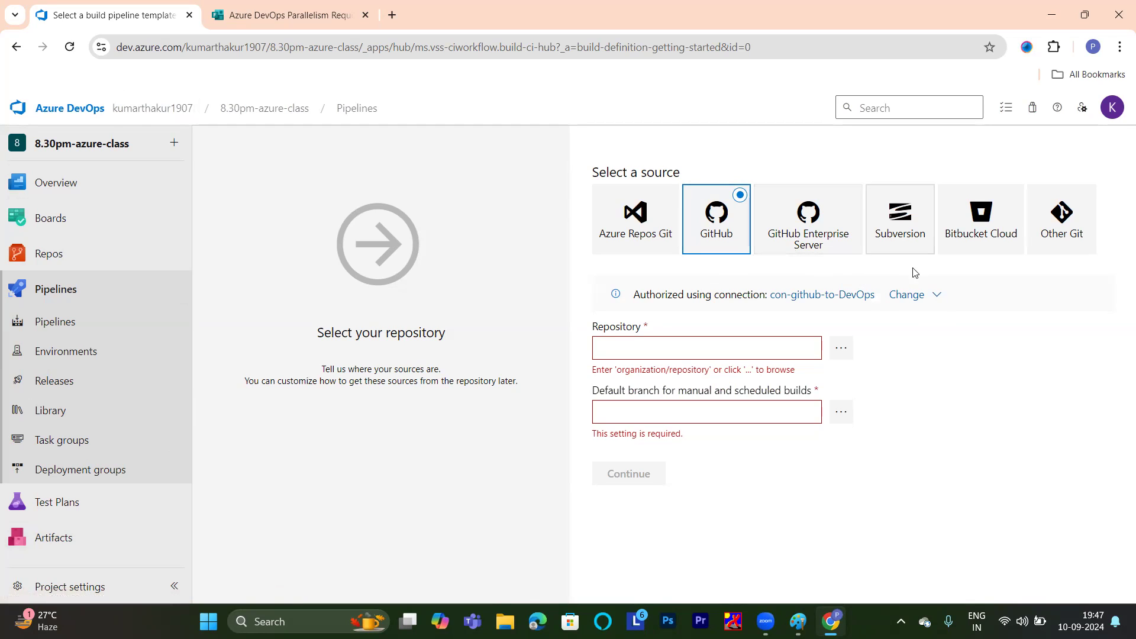
pyautogui.click(939, 295)
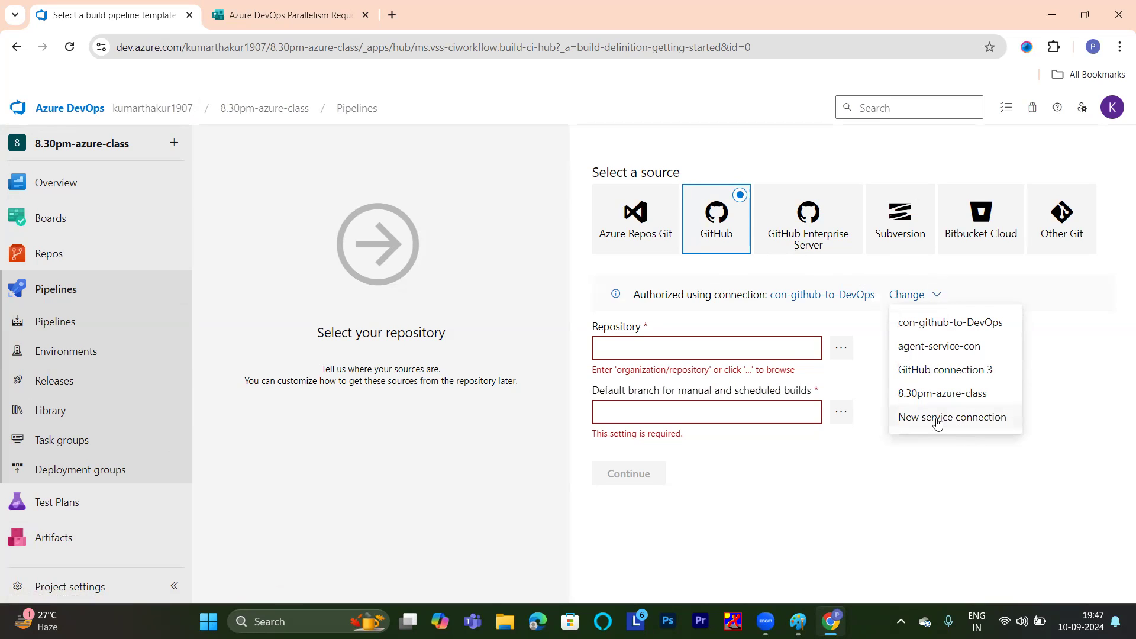
# Go to Project settings > Pipelines > Service connections
pyautogui.click(52, 586)
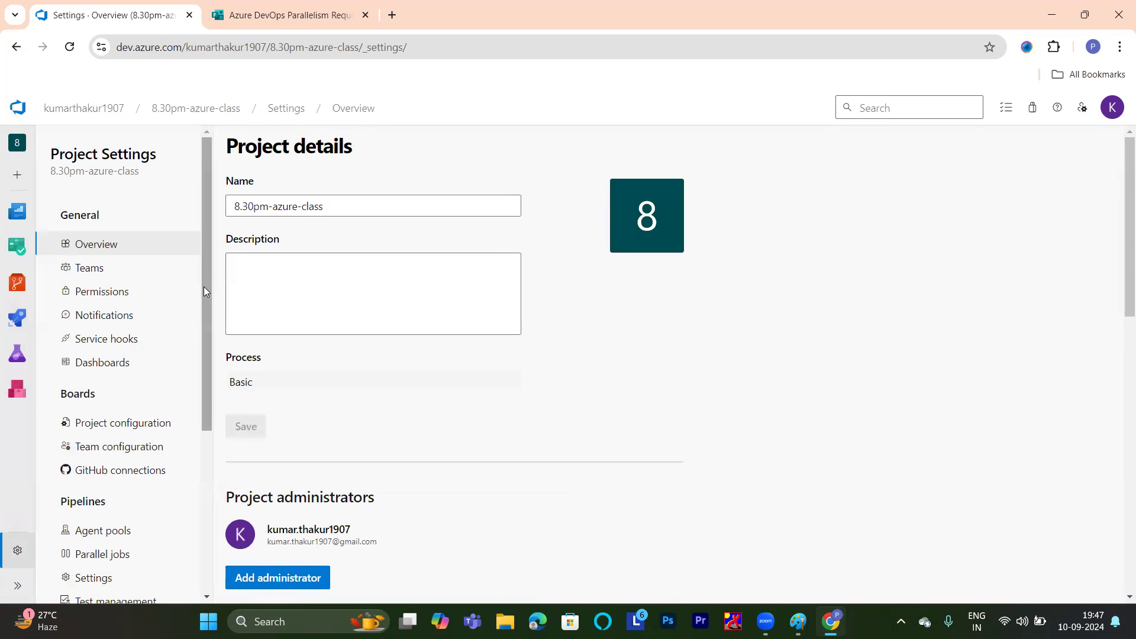
pyautogui.moveTo(204, 287); pyautogui.dragTo(205, 453)
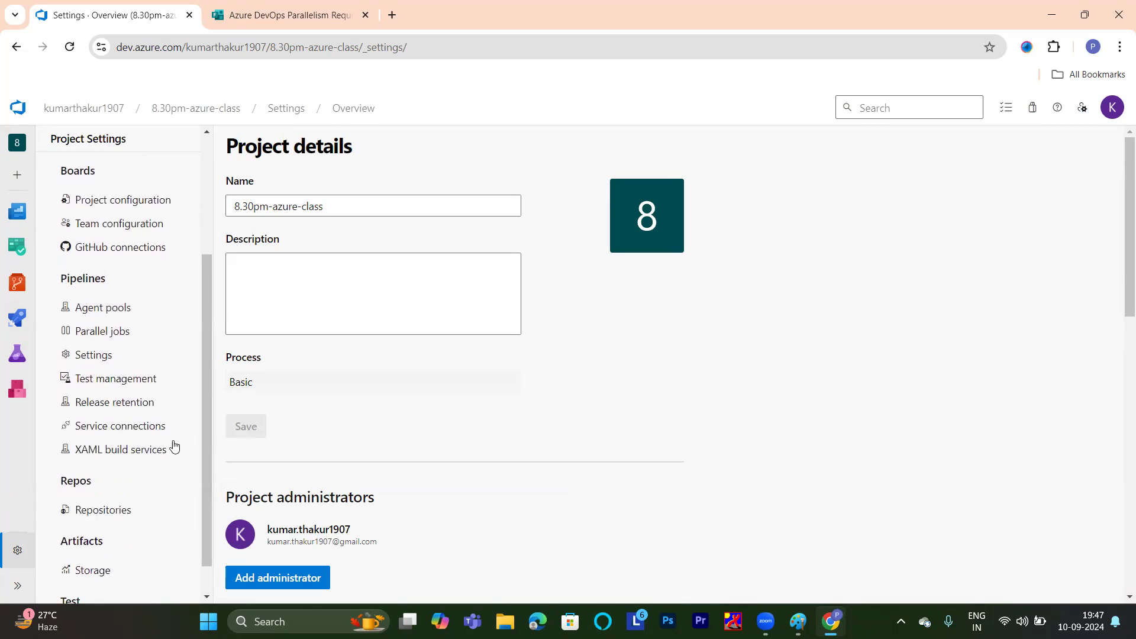
pyautogui.click(112, 426)
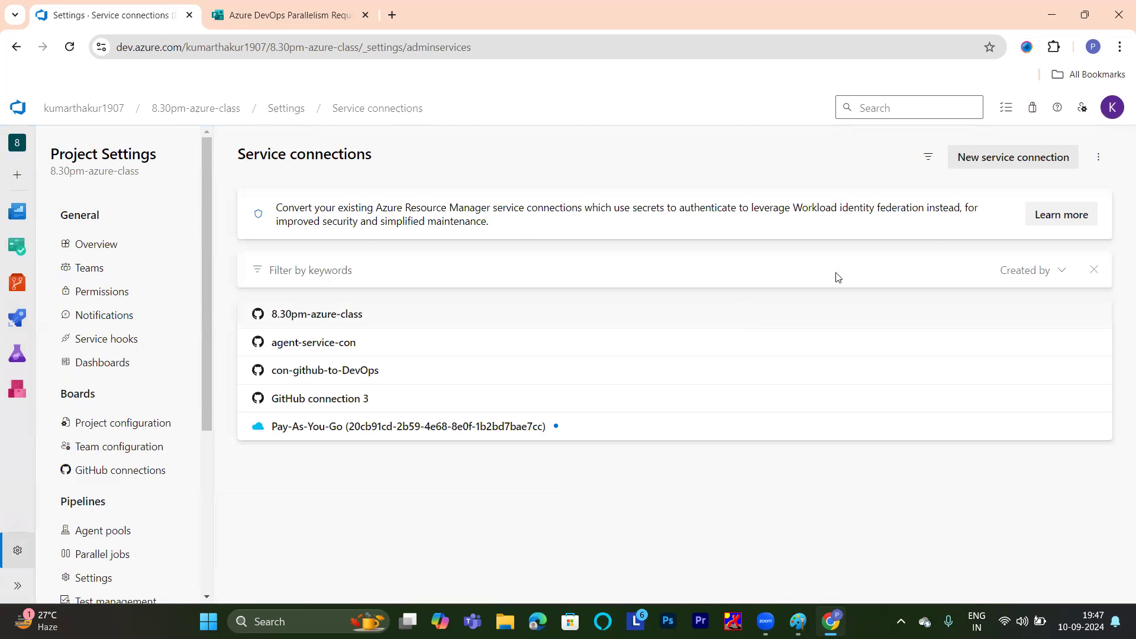
# Start a new service connection and pick GitHub as its type
pyautogui.click(987, 157)
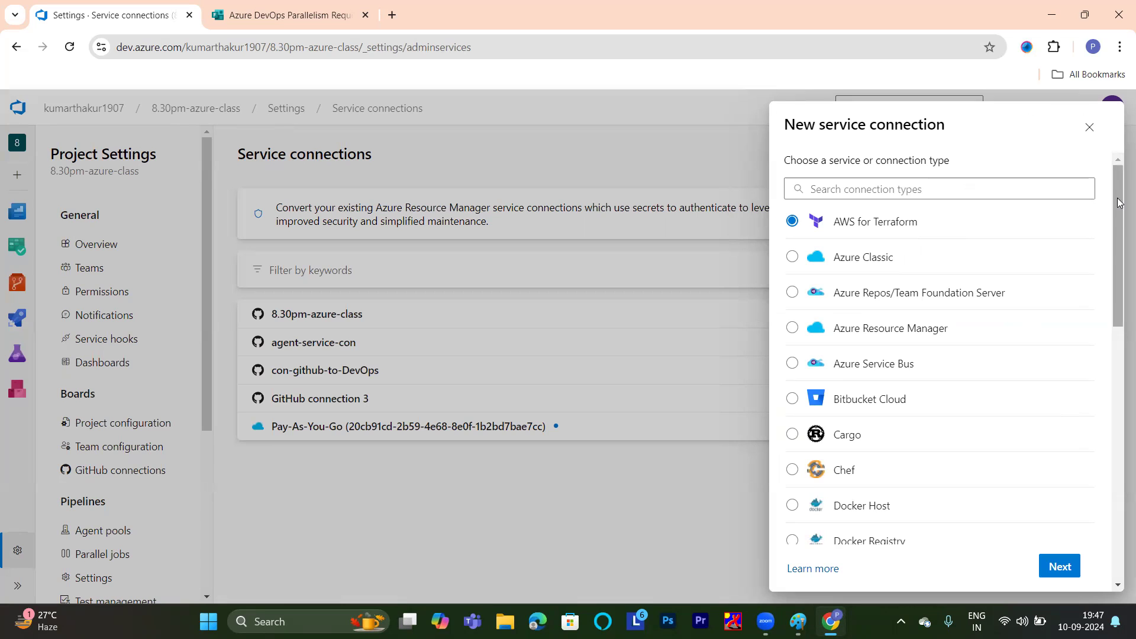
pyautogui.rightClick(1120, 335)
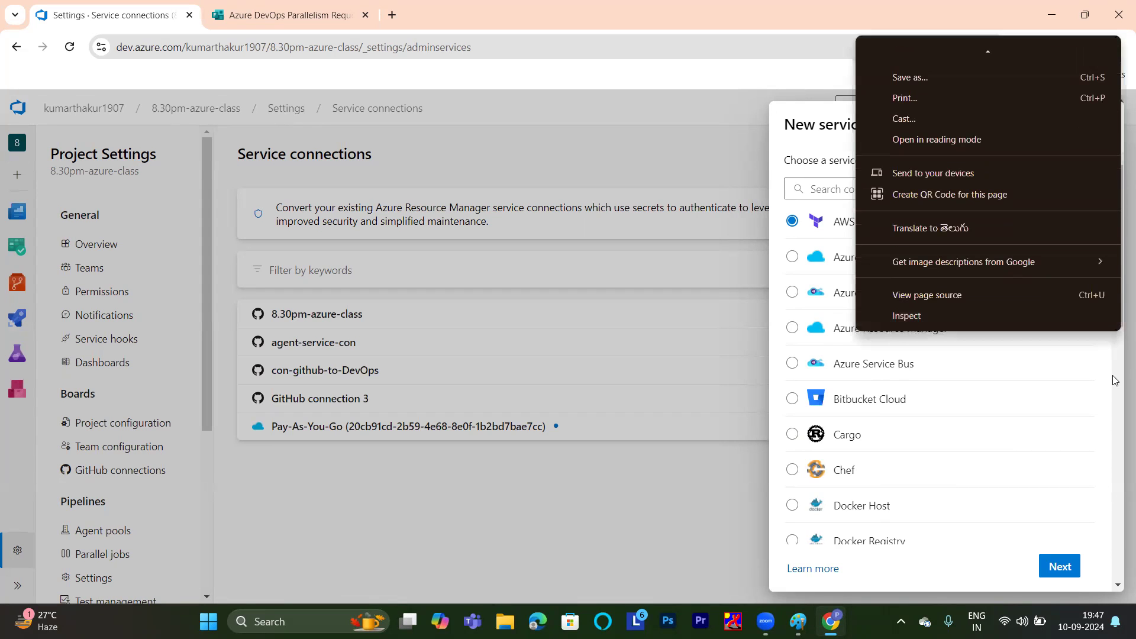
pyautogui.click(1119, 362)
pyautogui.moveTo(1120, 362); pyautogui.dragTo(1117, 172)
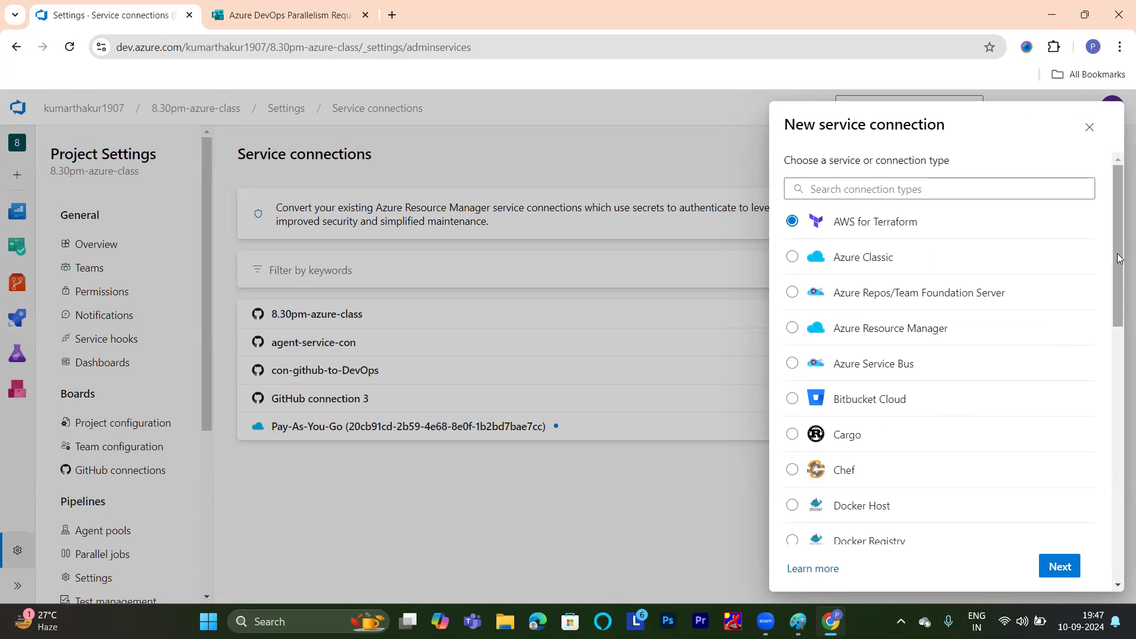
pyautogui.moveTo(1120, 259); pyautogui.dragTo(1083, 542)
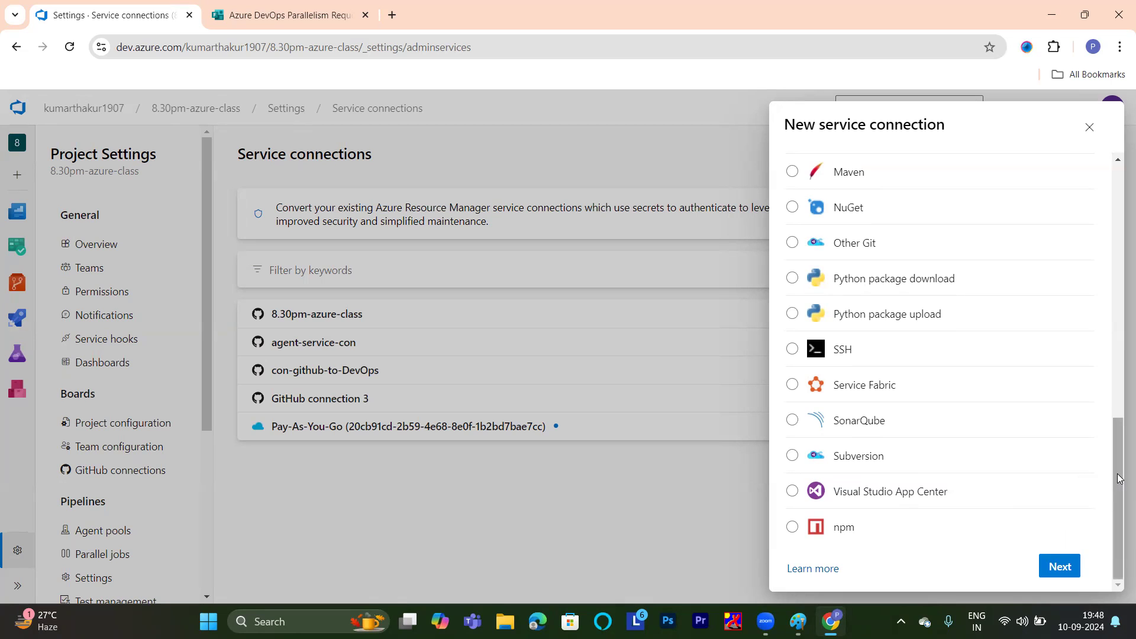
pyautogui.moveTo(1116, 449); pyautogui.dragTo(1108, 316)
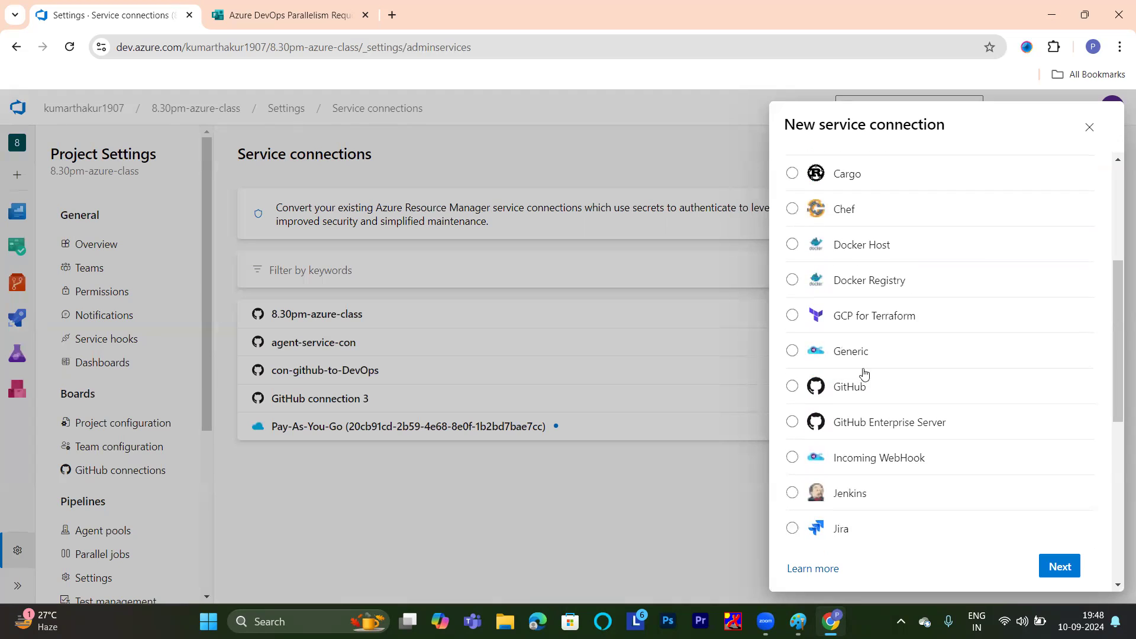
pyautogui.click(791, 387)
# Continue to the GitHub connection details and authorize with the AzurePipelines OAuth configuration
pyautogui.click(1053, 566)
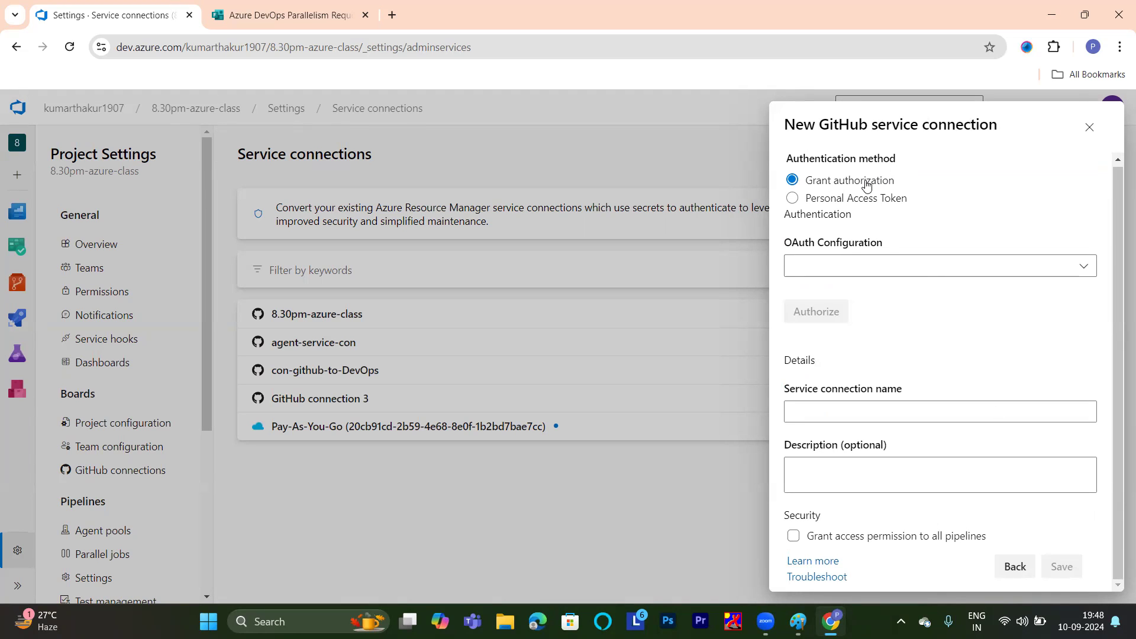
pyautogui.click(1084, 266)
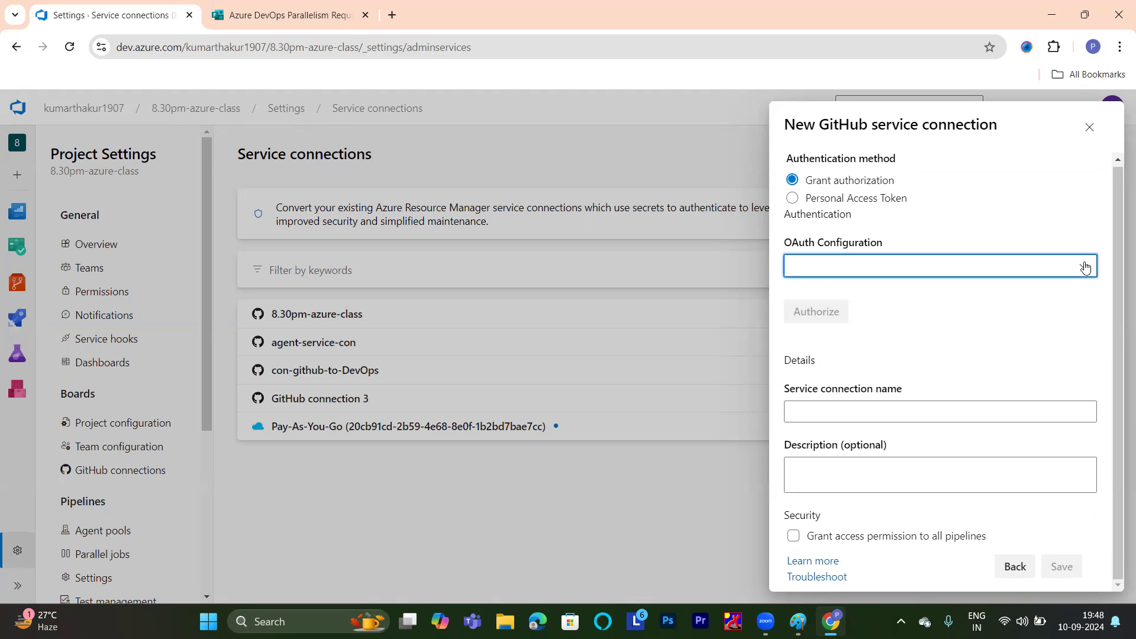
pyautogui.click(861, 295)
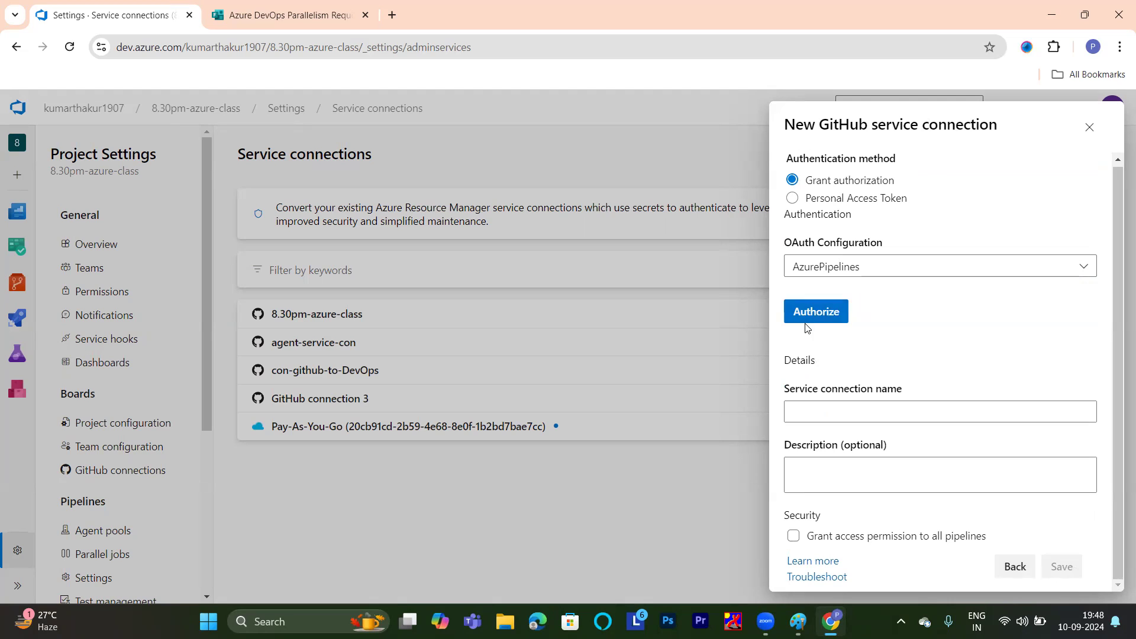
pyautogui.click(807, 319)
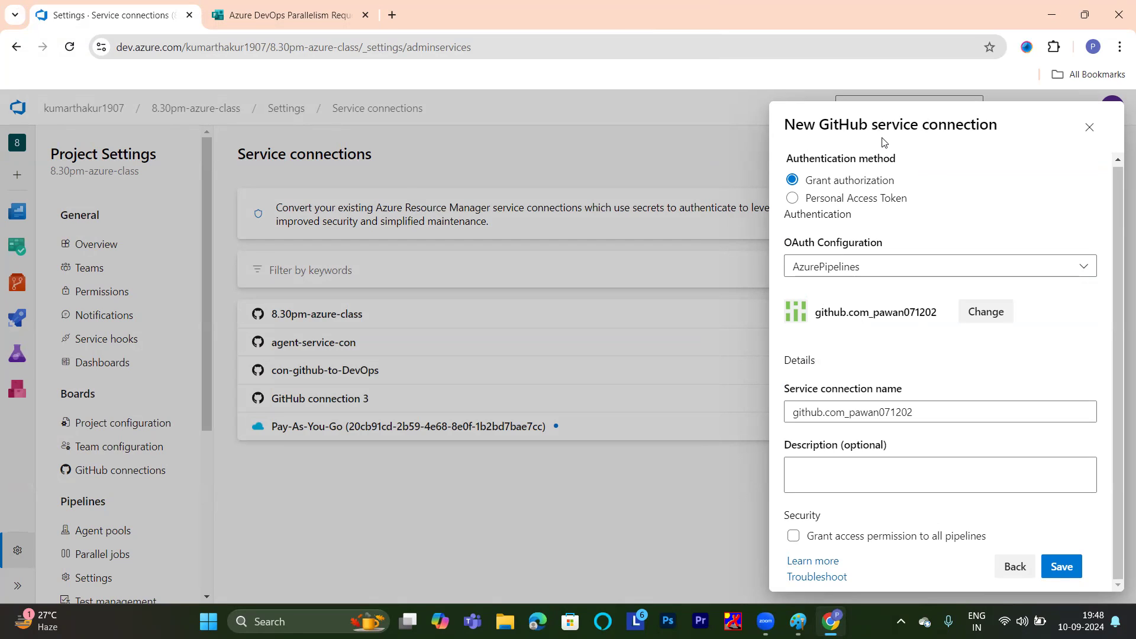
# Switch authentication to Personal Access Token and clear the token field
pyautogui.click(792, 199)
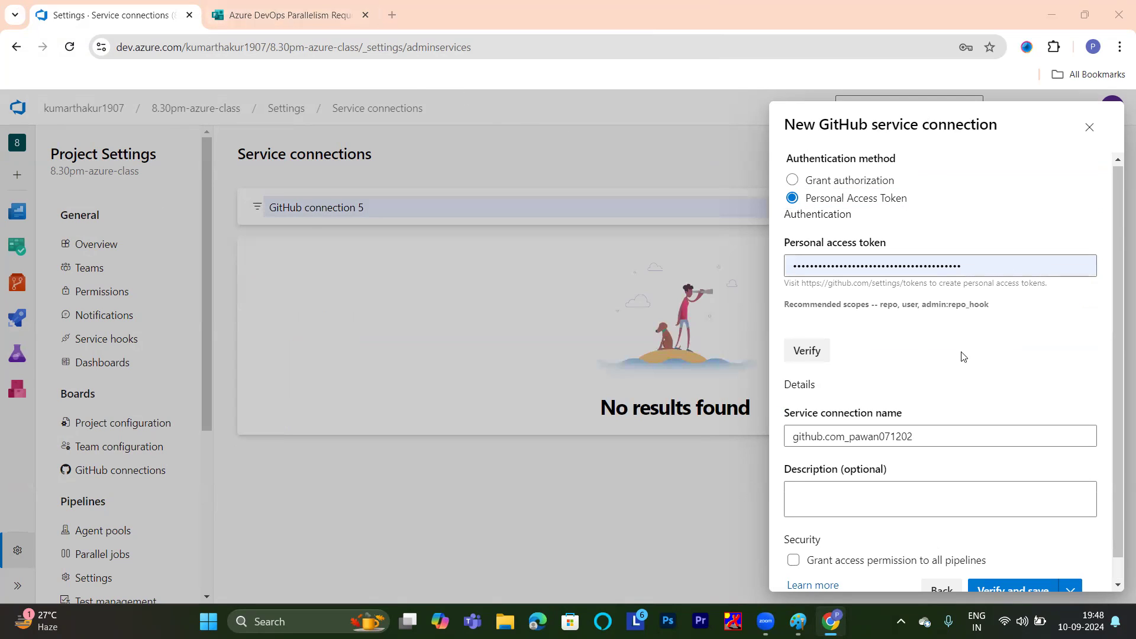
pyautogui.click(967, 264)
pyautogui.press('BackSpace')
pyautogui.press('BackSpace')
pyautogui.press('BackSpace')
pyautogui.press('BackSpace')
pyautogui.press('BackSpace')
pyautogui.press('BackSpace')
pyautogui.press('BackSpace')
pyautogui.press('BackSpace')
pyautogui.press('BackSpace')
pyautogui.press('BackSpace')
pyautogui.press('BackSpace')
pyautogui.press('BackSpace')
pyautogui.press('BackSpace')
pyautogui.press('BackSpace')
pyautogui.press('BackSpace')
pyautogui.press('BackSpace')
pyautogui.press('BackSpace')
pyautogui.press('BackSpace')
pyautogui.press('BackSpace')
pyautogui.press('BackSpace')
pyautogui.press('BackSpace')
pyautogui.press('BackSpace')
pyautogui.press('BackSpace')
pyautogui.press('BackSpace')
pyautogui.press('BackSpace')
pyautogui.press('BackSpace')
pyautogui.press('BackSpace')
pyautogui.press('BackSpace')
pyautogui.press('BackSpace')
pyautogui.press('BackSpace')
pyautogui.press('BackSpace')
pyautogui.press('BackSpace')
pyautogui.press('BackSpace')
pyautogui.press('BackSpace')
pyautogui.press('BackSpace')
pyautogui.press('BackSpace')
pyautogui.press('BackSpace')
pyautogui.press('BackSpace')
pyautogui.press('BackSpace')
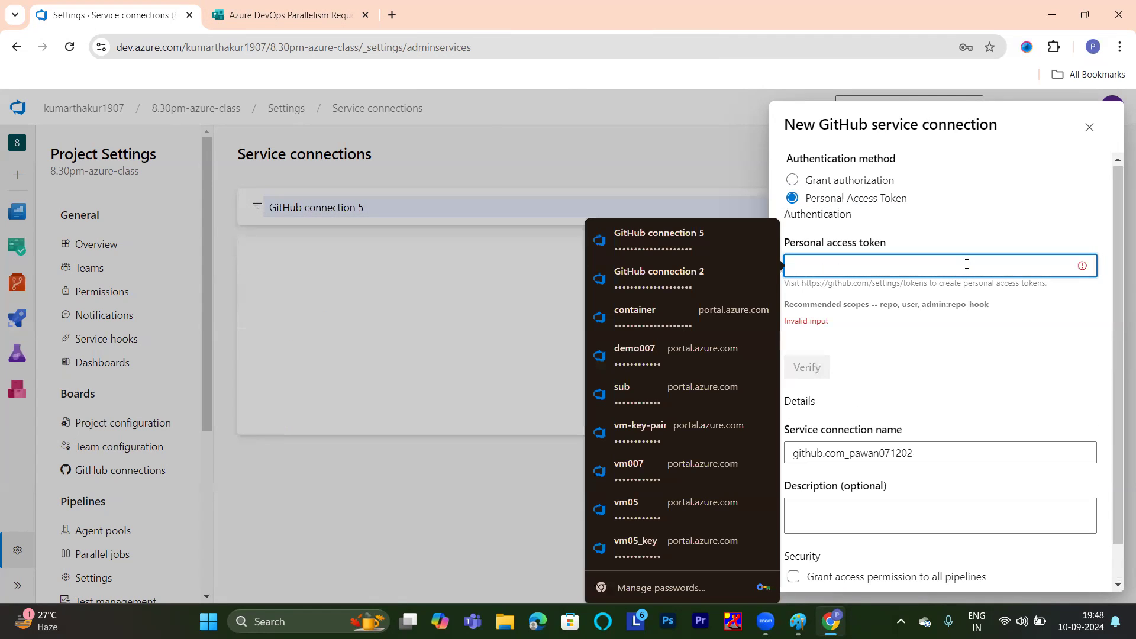
# Open GitHub in a new tab and go to the account settings
pyautogui.click(391, 15)
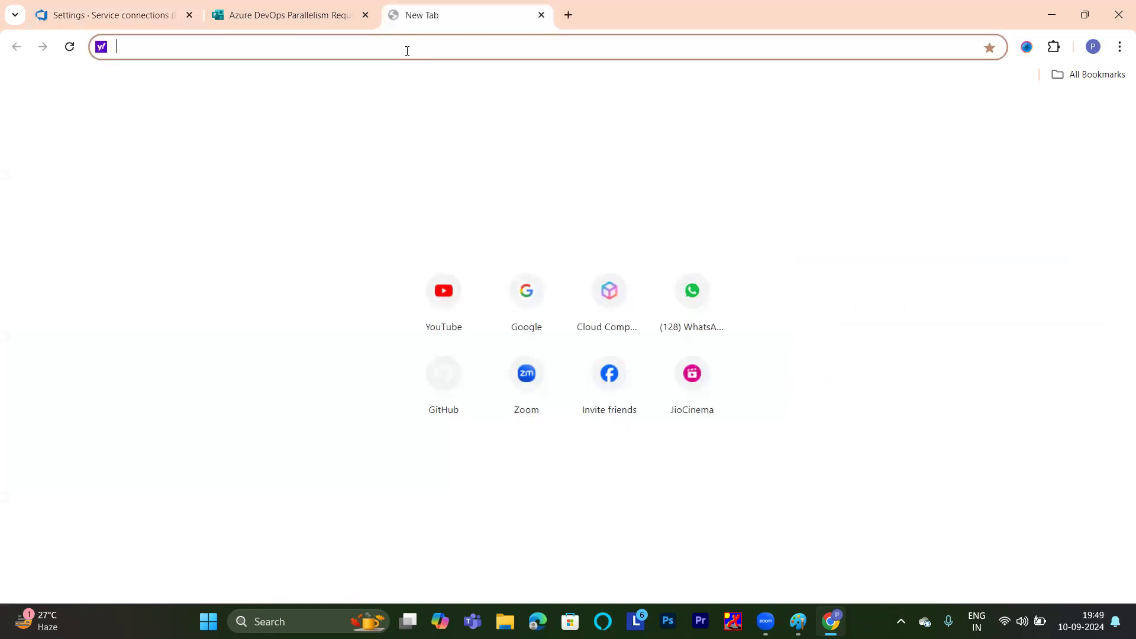
pyautogui.write('github.com/login')
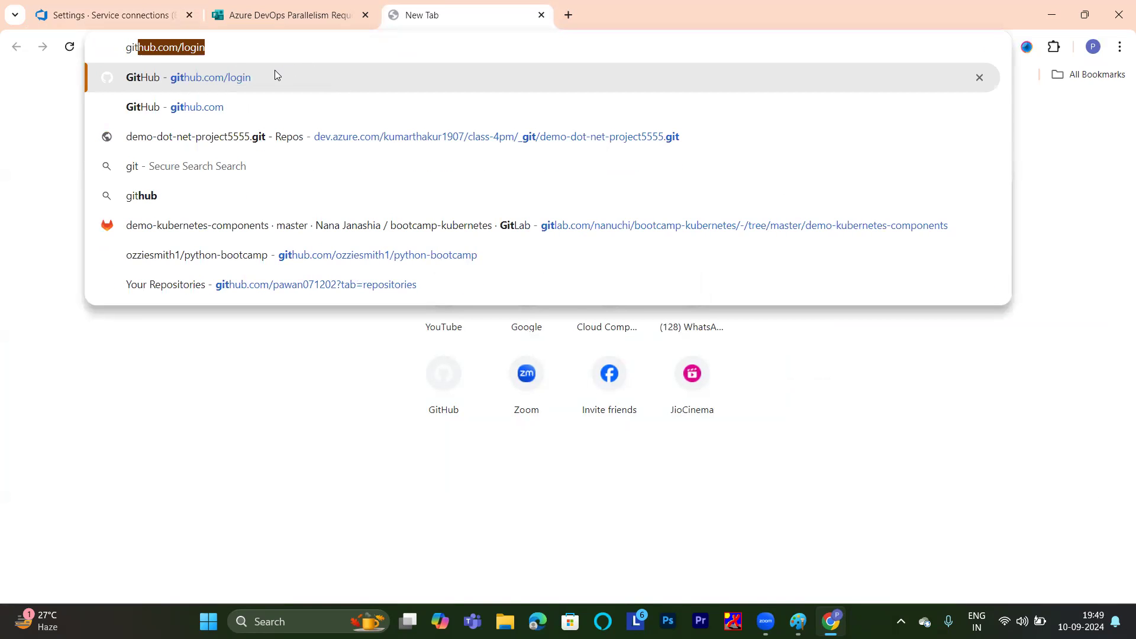
pyautogui.press('Return')
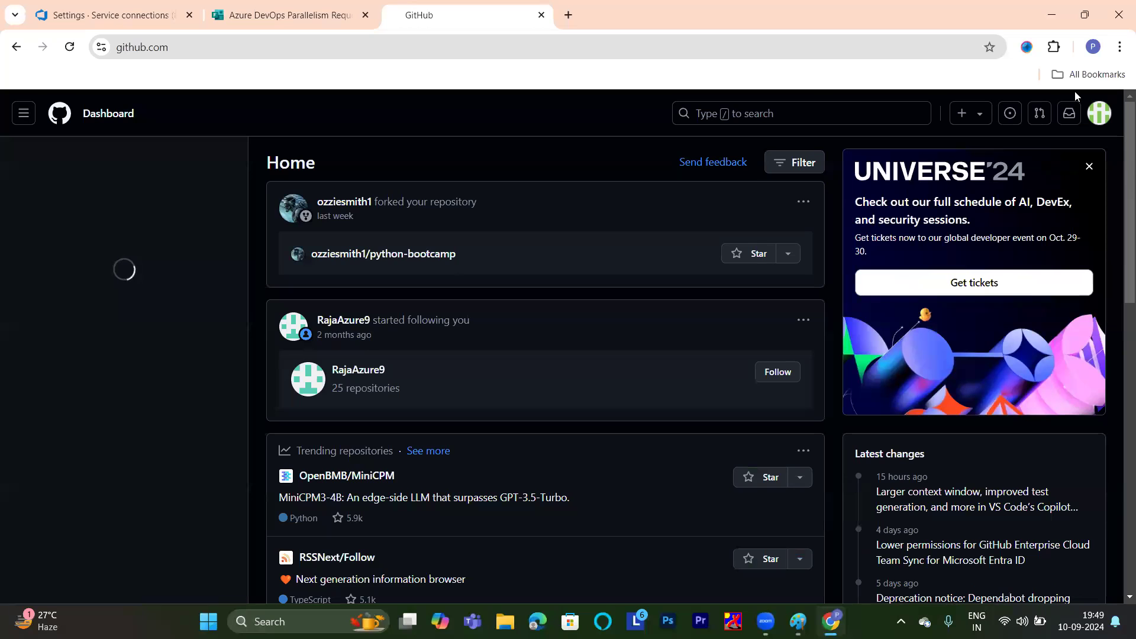
pyautogui.click(1097, 114)
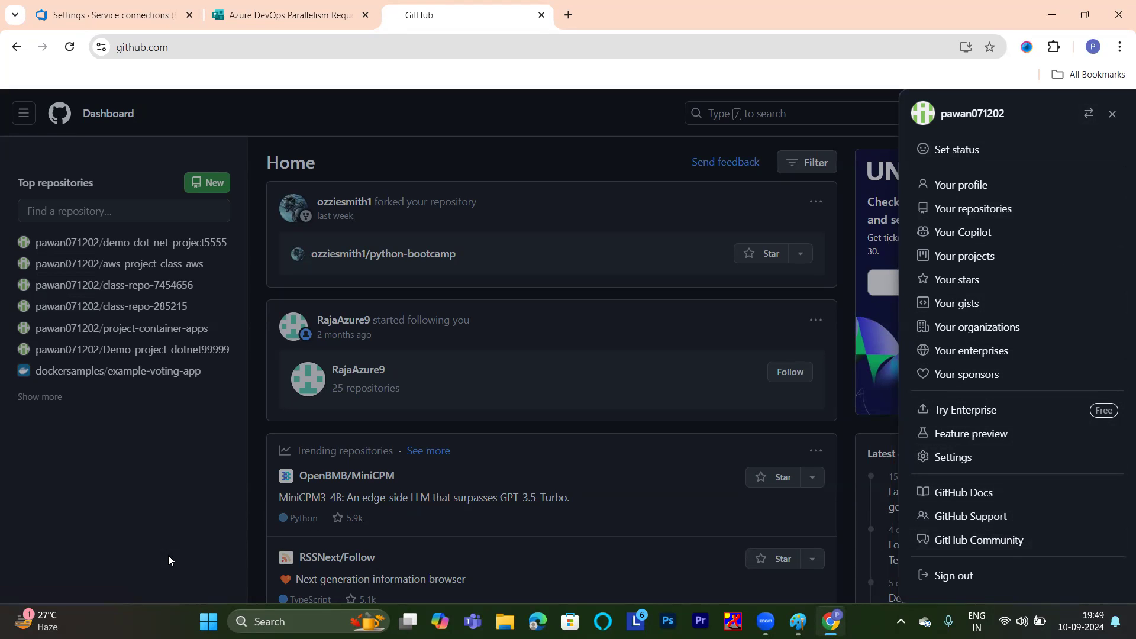
pyautogui.click(948, 459)
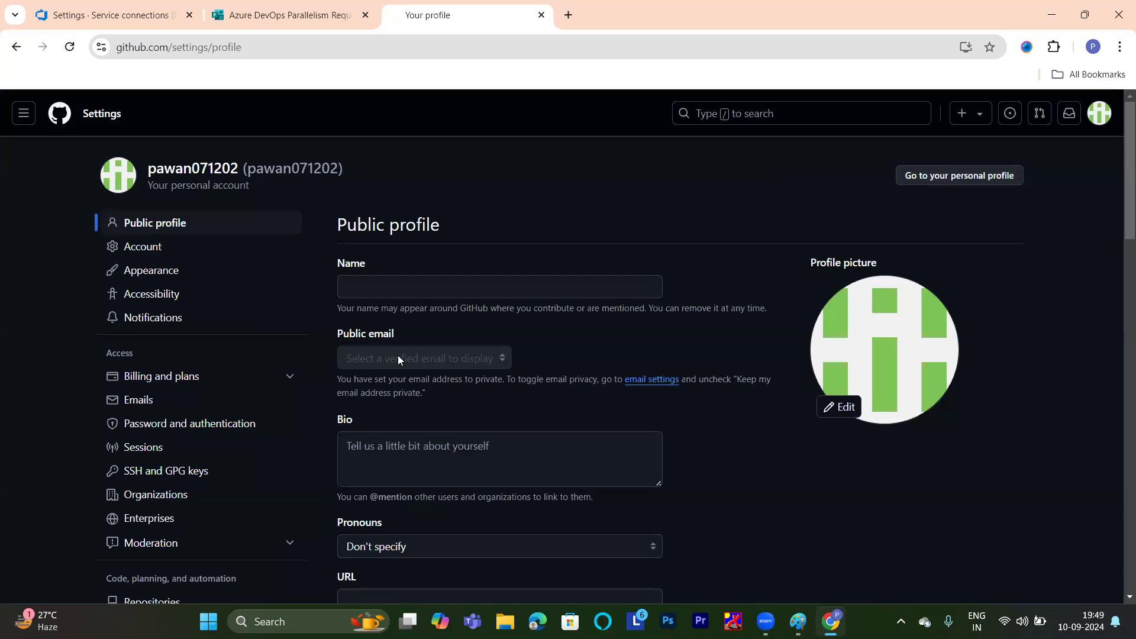
# In Developer settings, open Personal access tokens > Tokens (classic)
pyautogui.rightClick(1117, 297)
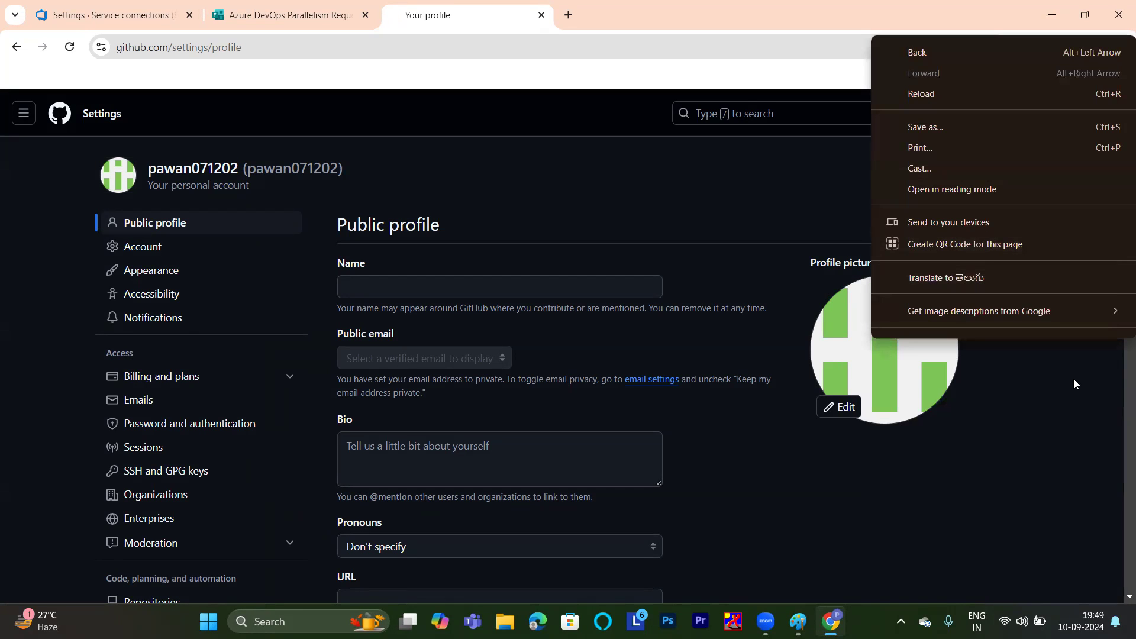
pyautogui.click(1073, 382)
pyautogui.moveTo(1117, 172); pyautogui.dragTo(1116, 312)
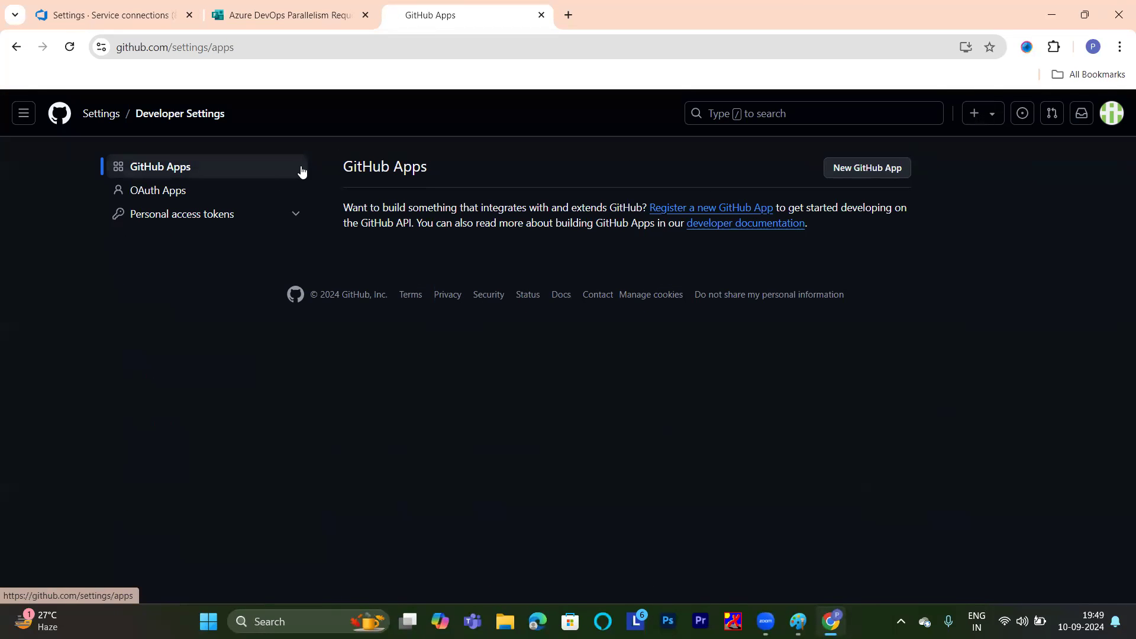
pyautogui.click(176, 192)
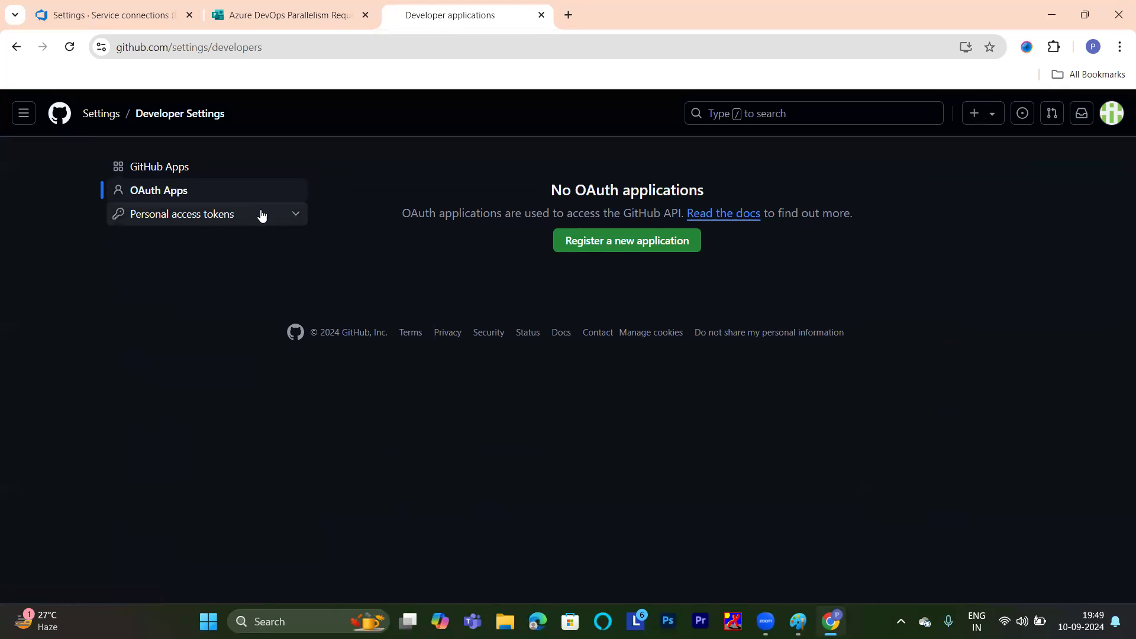
pyautogui.click(289, 214)
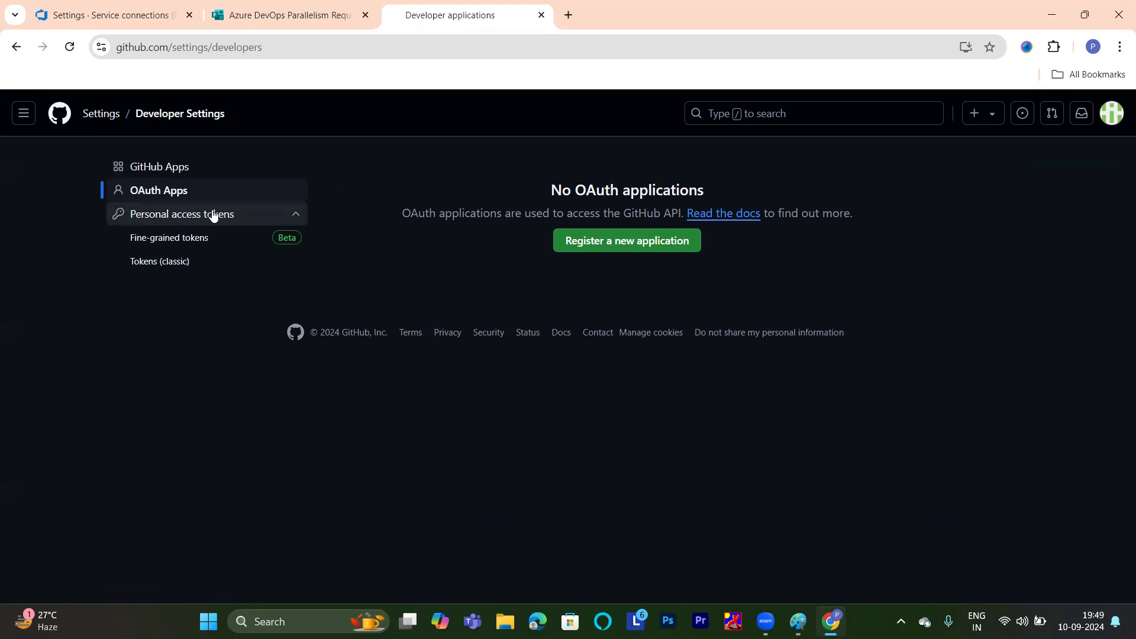
pyautogui.click(176, 267)
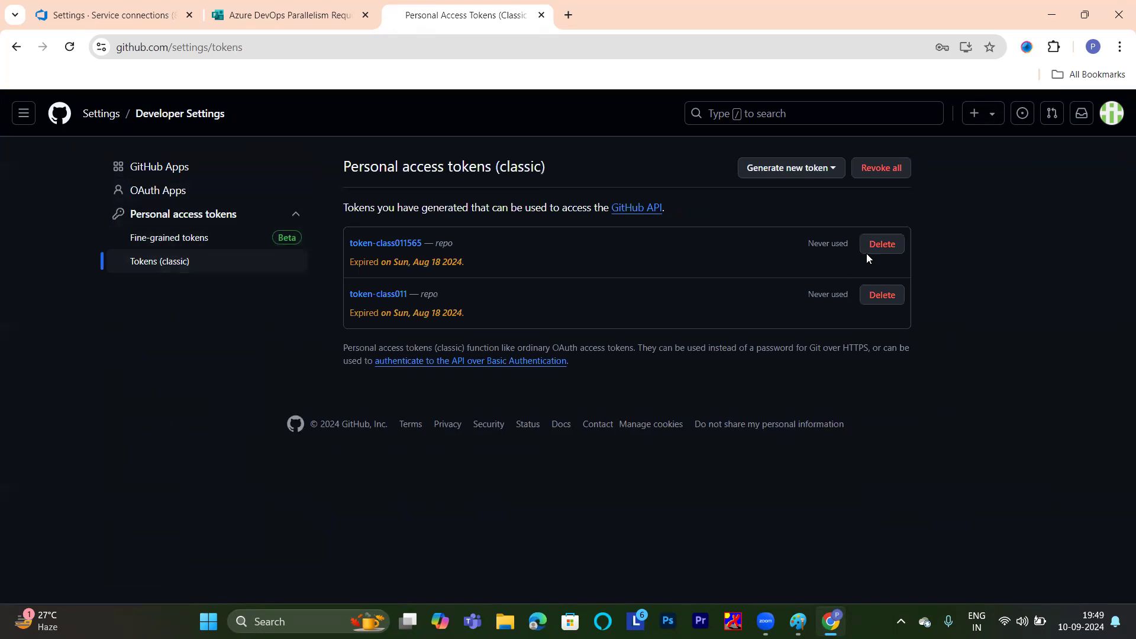
# Delete both expired classic tokens
pyautogui.click(885, 246)
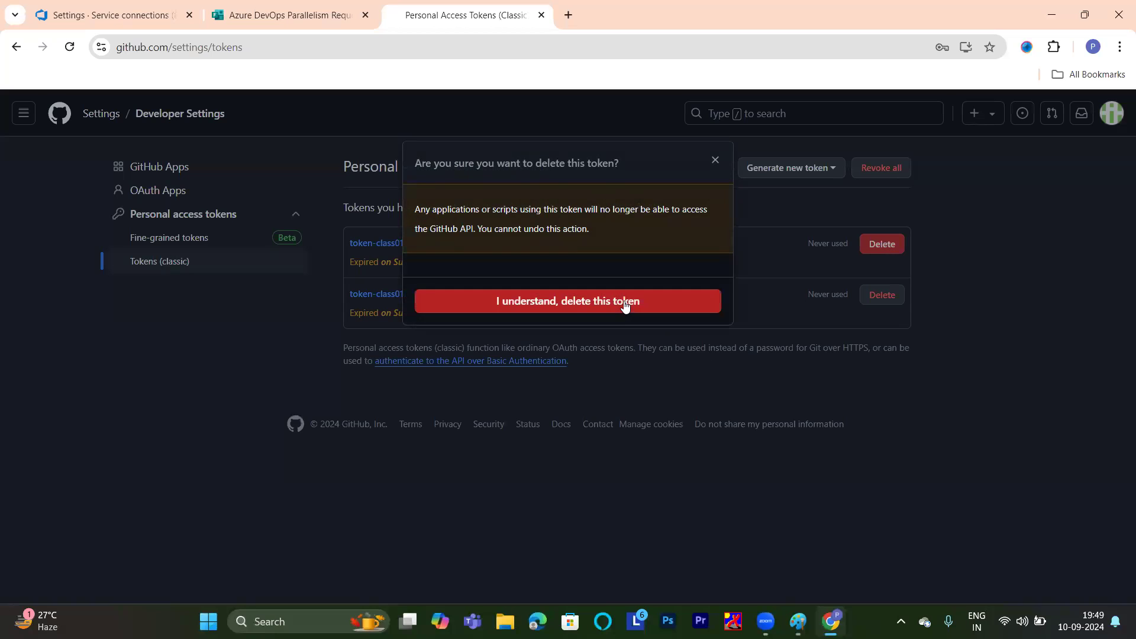
pyautogui.click(626, 305)
pyautogui.click(894, 244)
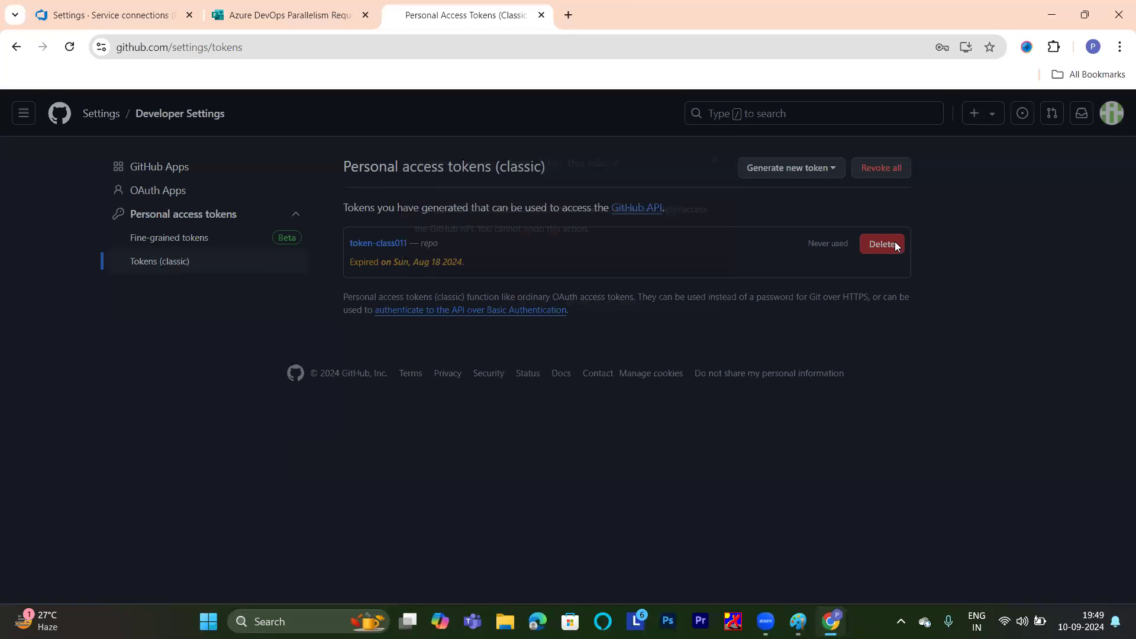
pyautogui.click(630, 302)
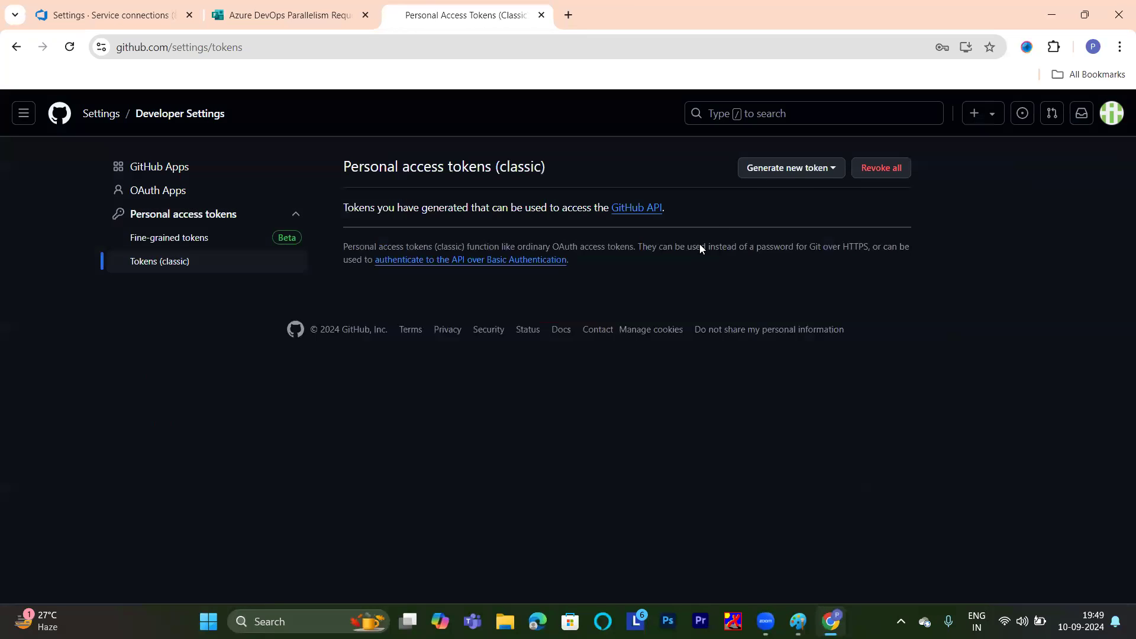
# Choose Generate new token (classic) and confirm access with the saved account password
pyautogui.click(772, 171)
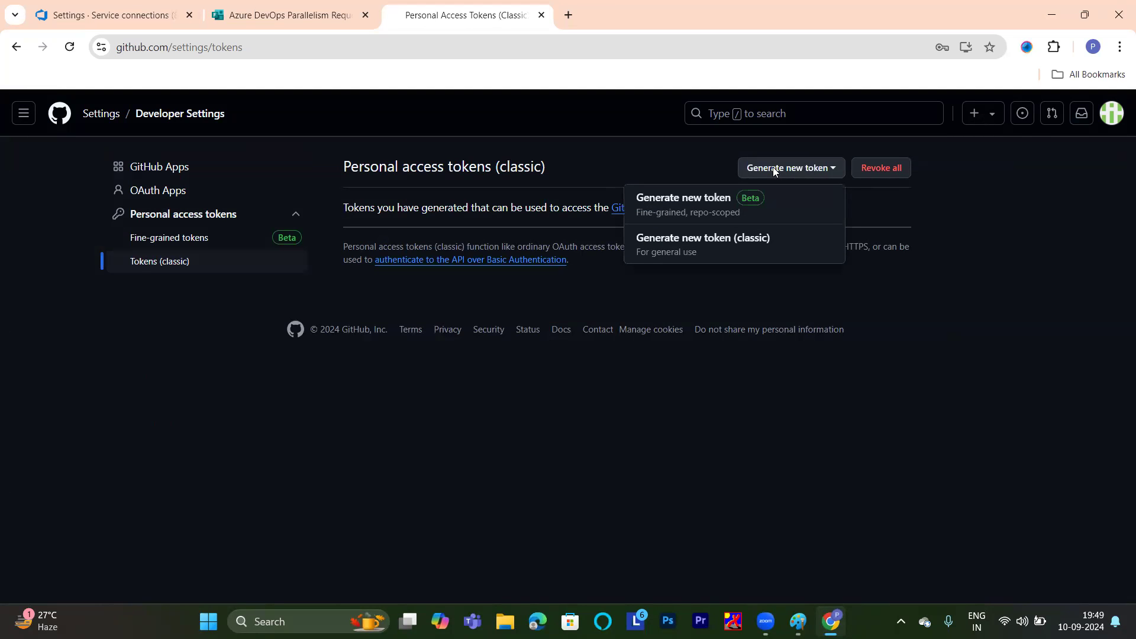
pyautogui.click(691, 241)
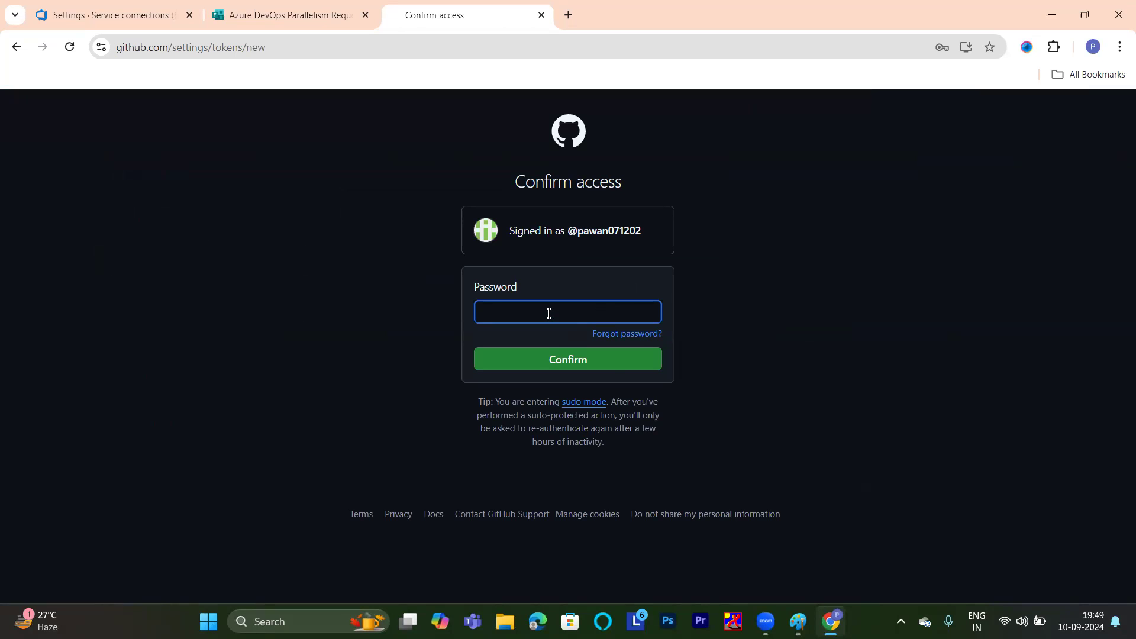
pyautogui.click(549, 313)
pyautogui.click(585, 354)
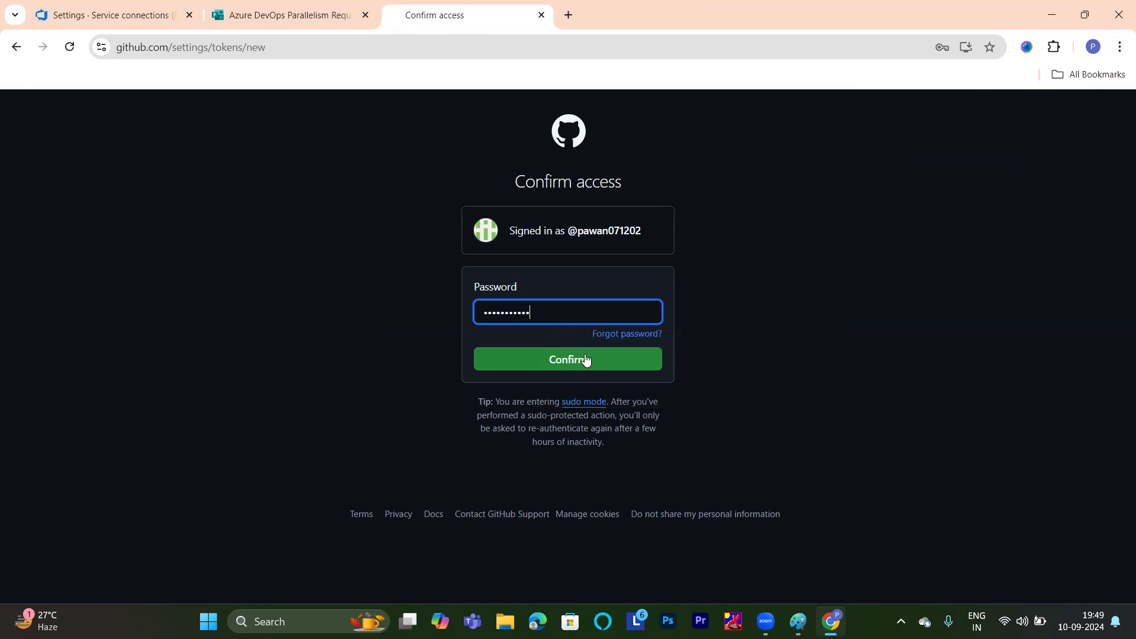
pyautogui.click(544, 361)
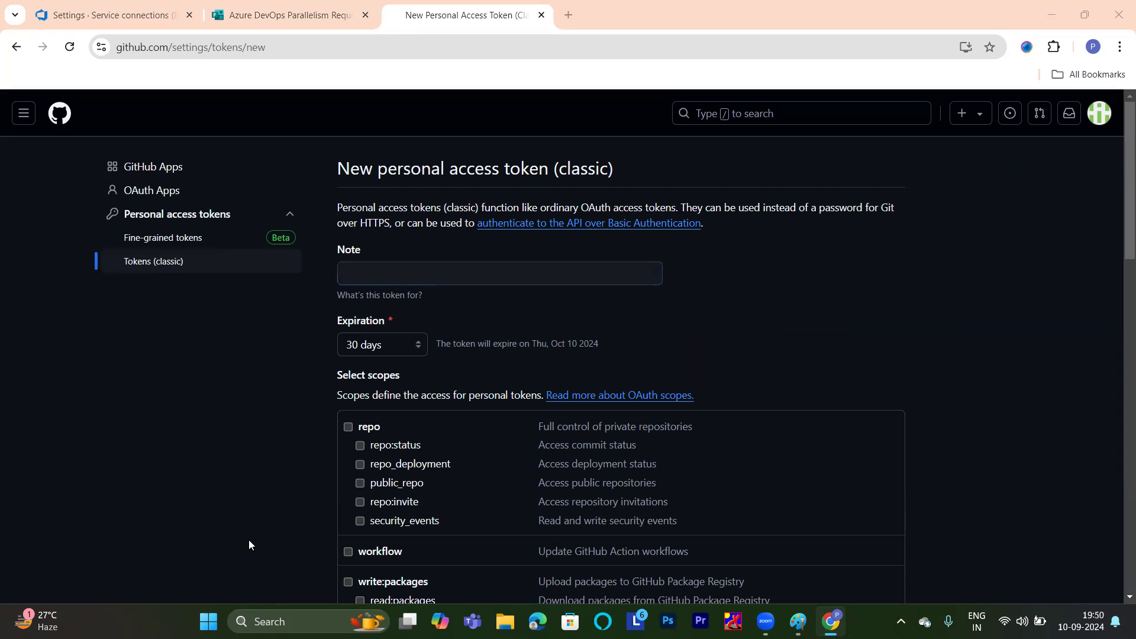
# Give the new classic token full repo scope and the note 'token-class', then generate it
pyautogui.click(348, 426)
pyautogui.moveTo(1117, 168); pyautogui.dragTo(1118, 237)
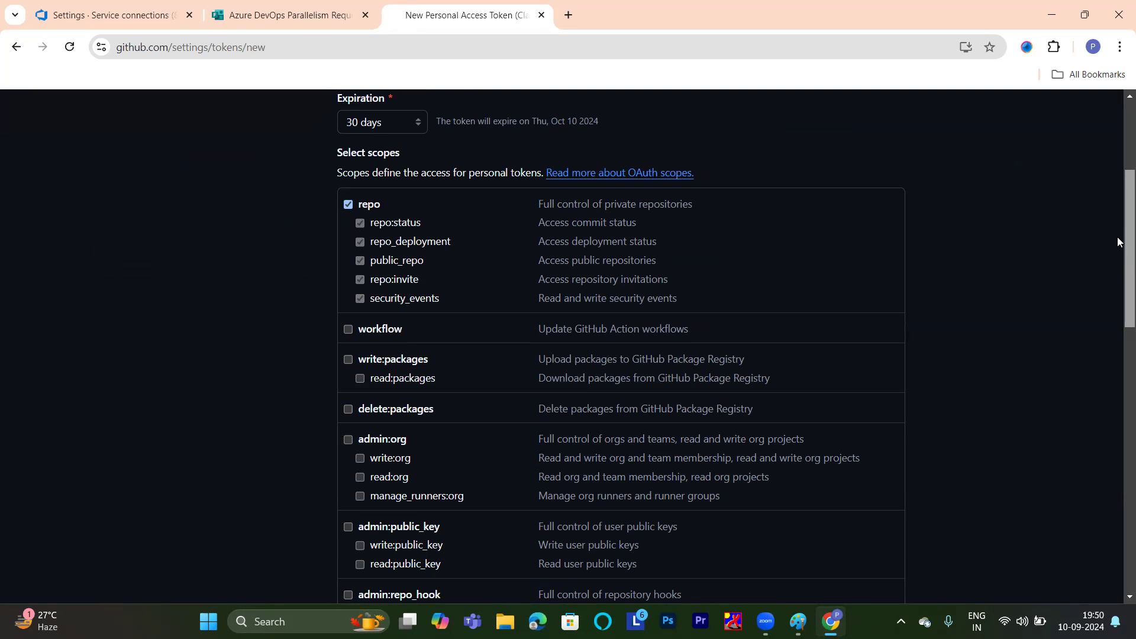
pyautogui.moveTo(1117, 237); pyautogui.dragTo(1120, 116)
pyautogui.moveTo(1117, 197); pyautogui.dragTo(1117, 124)
pyautogui.moveTo(1117, 184); pyautogui.dragTo(1116, 515)
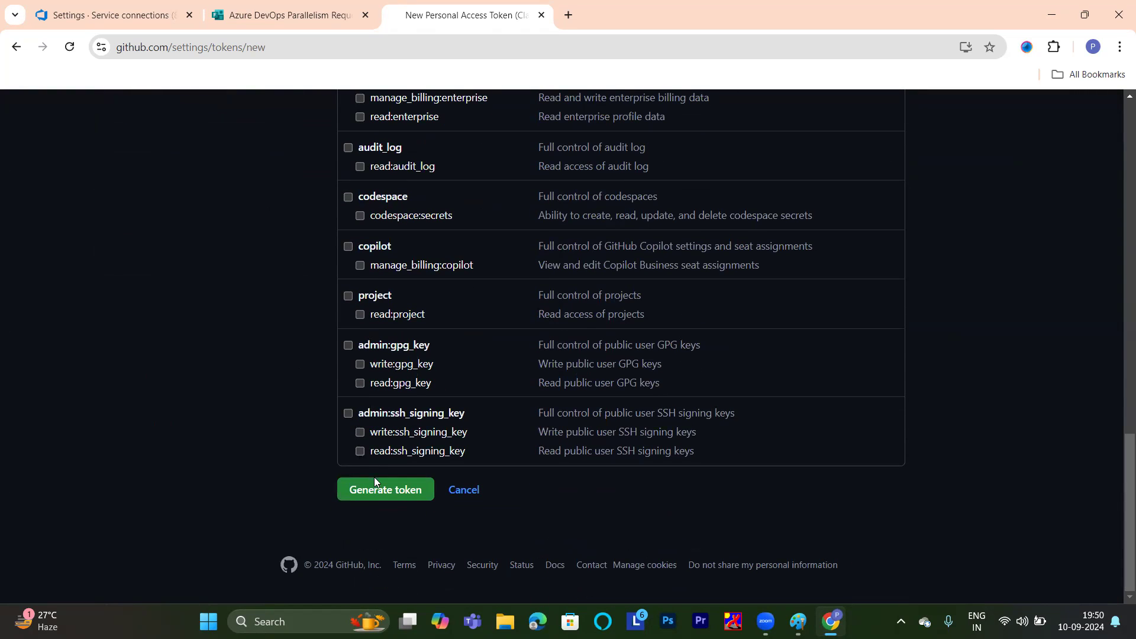
pyautogui.click(377, 492)
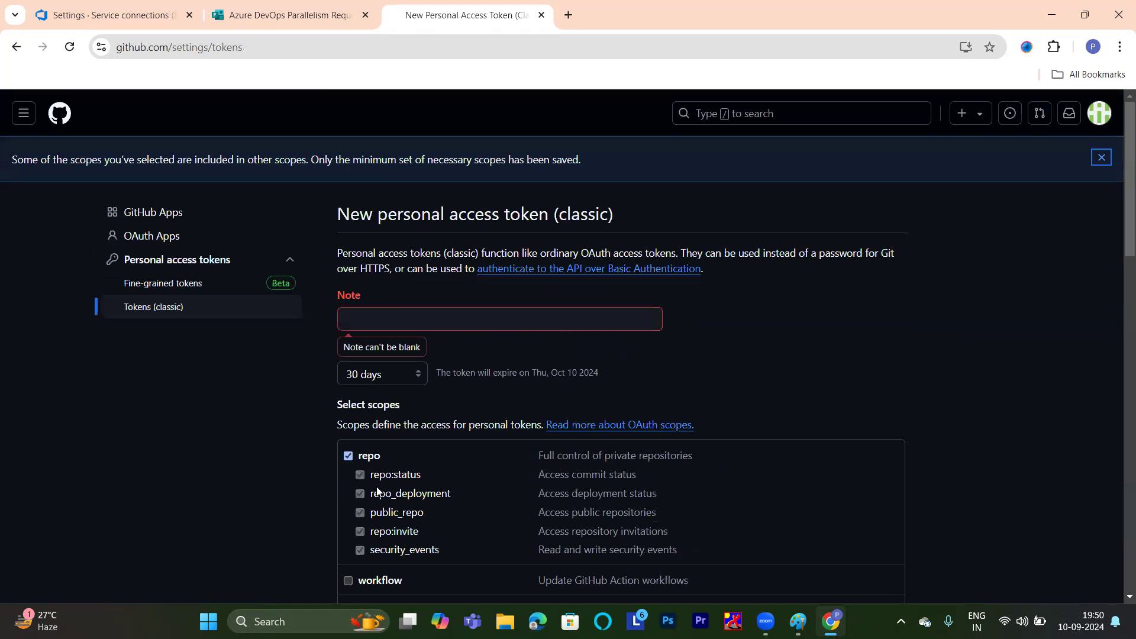
pyautogui.click(392, 317)
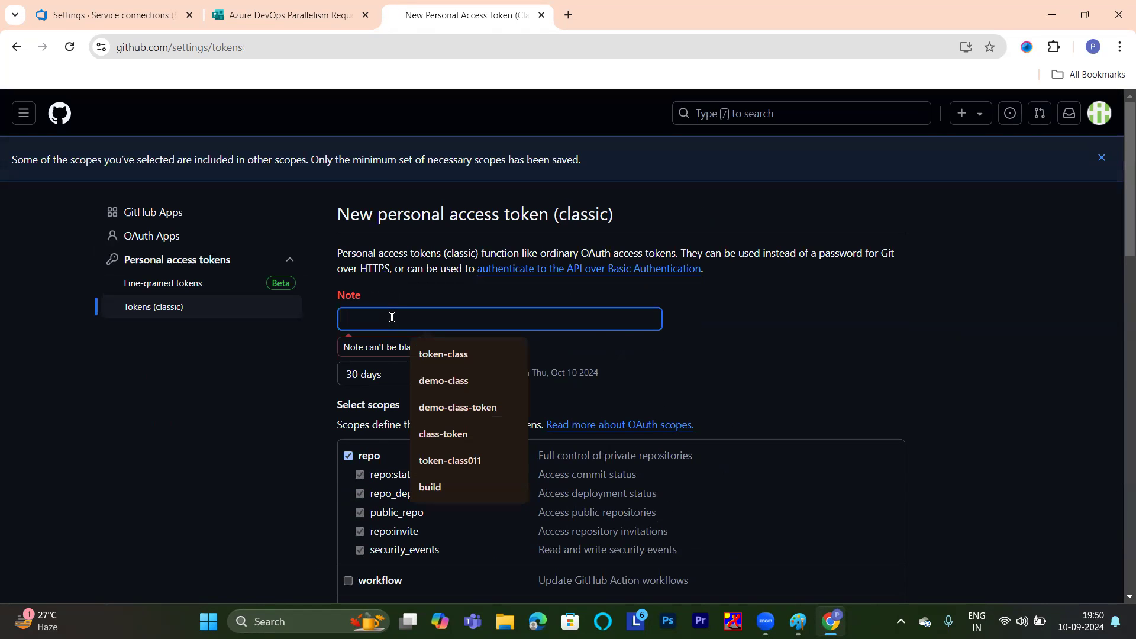
pyautogui.click(484, 359)
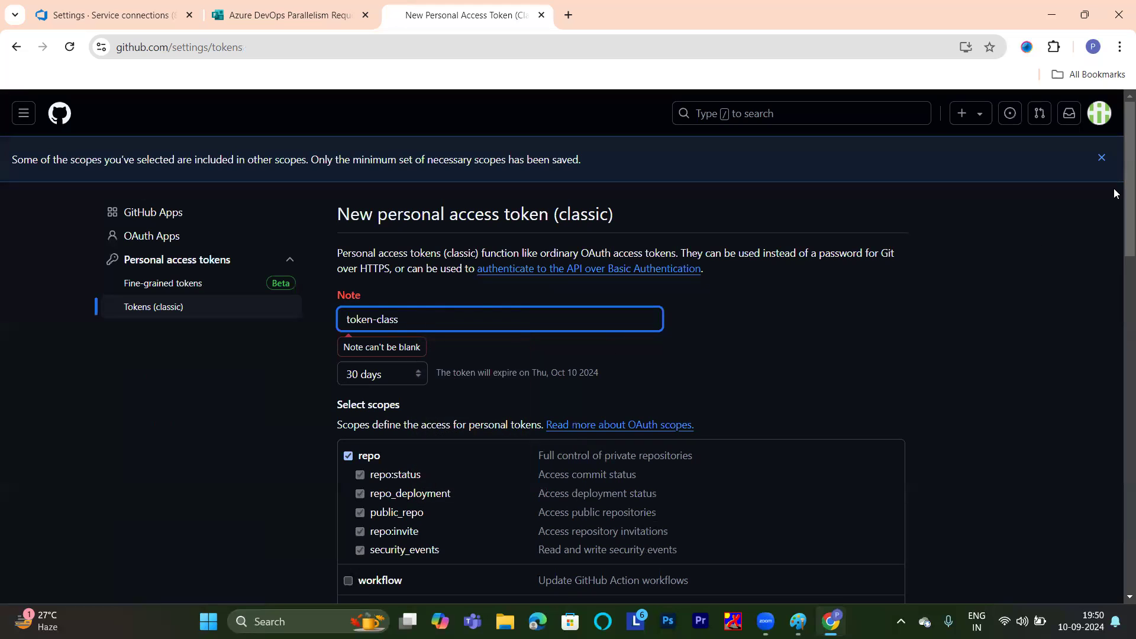
pyautogui.moveTo(1130, 178); pyautogui.dragTo(861, 613)
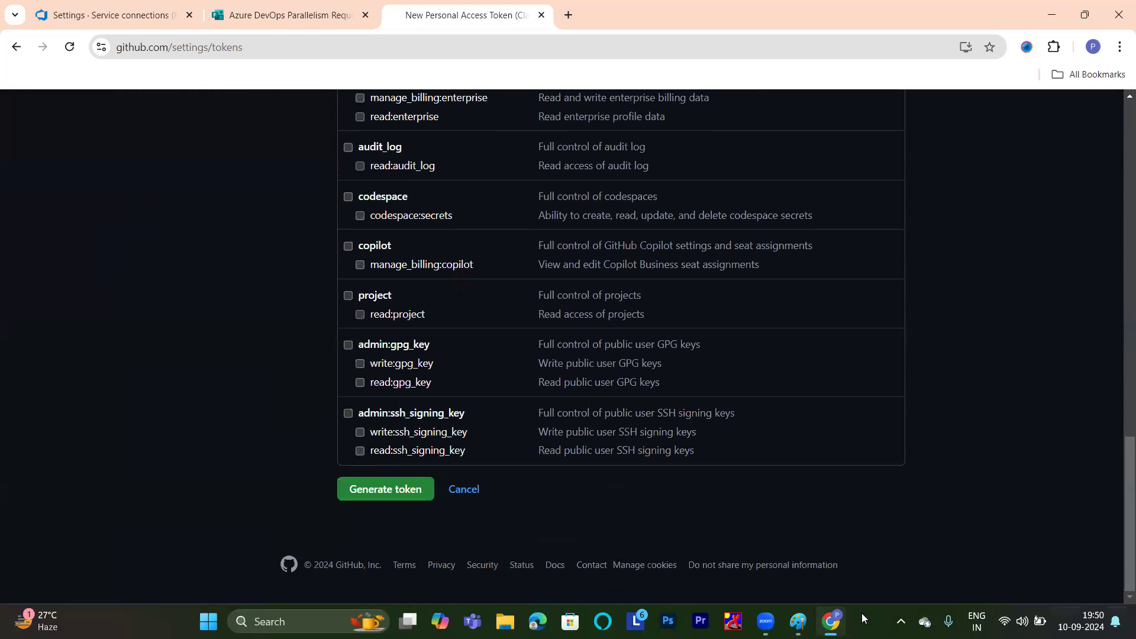
pyautogui.click(406, 493)
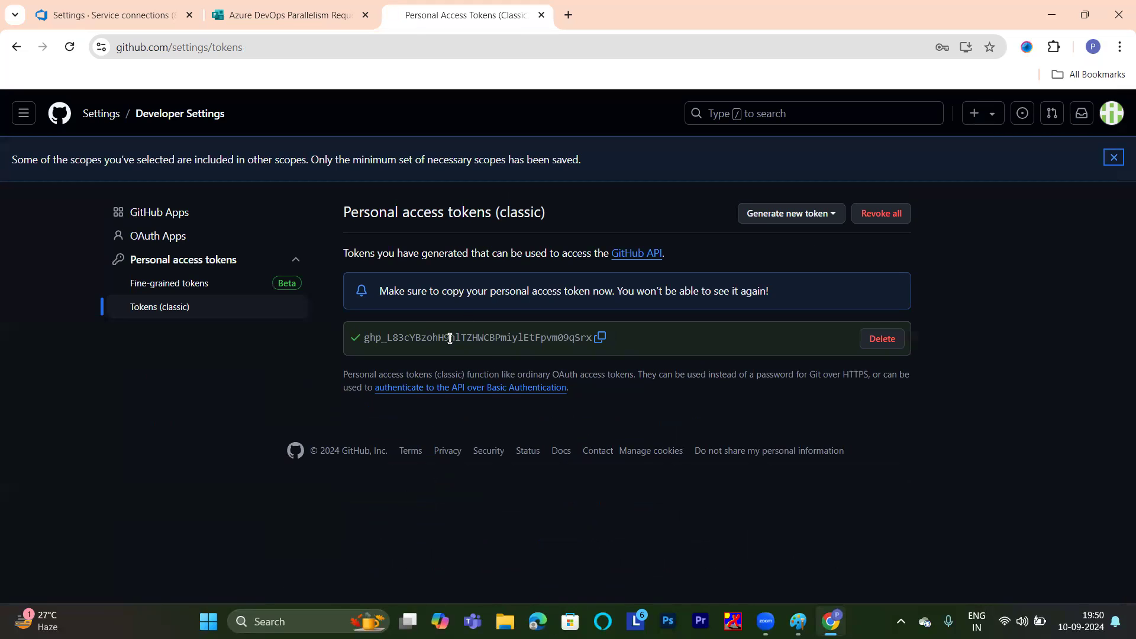
# Paste the new GitHub token into the connection form and name the connection github-to-DevOps
pyautogui.click(600, 337)
pyautogui.click(112, 15)
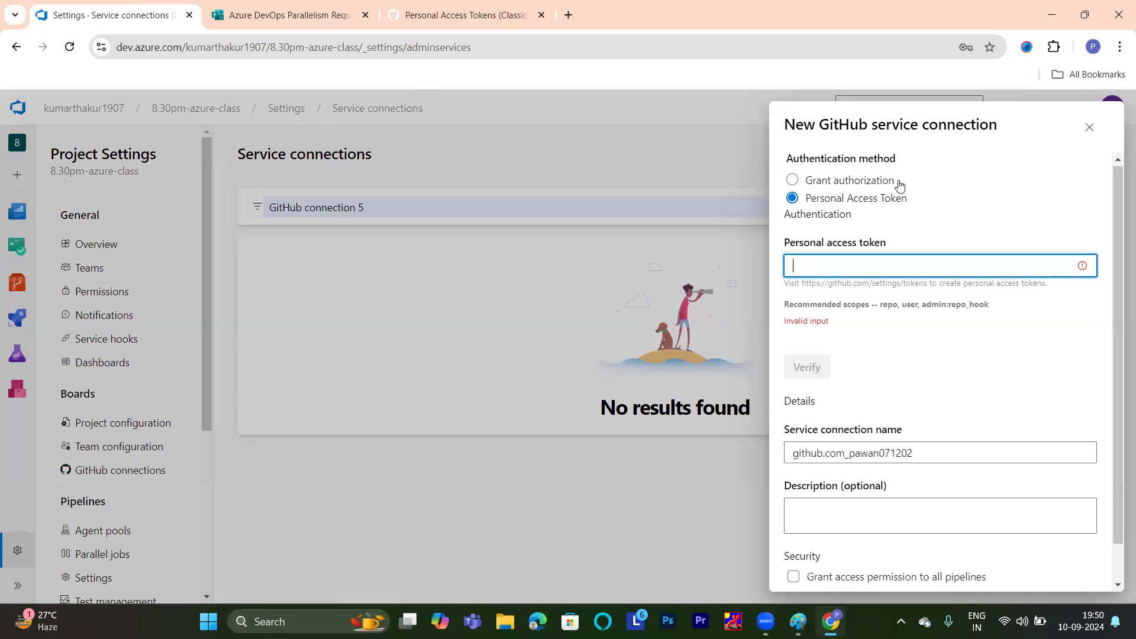
pyautogui.click(862, 267)
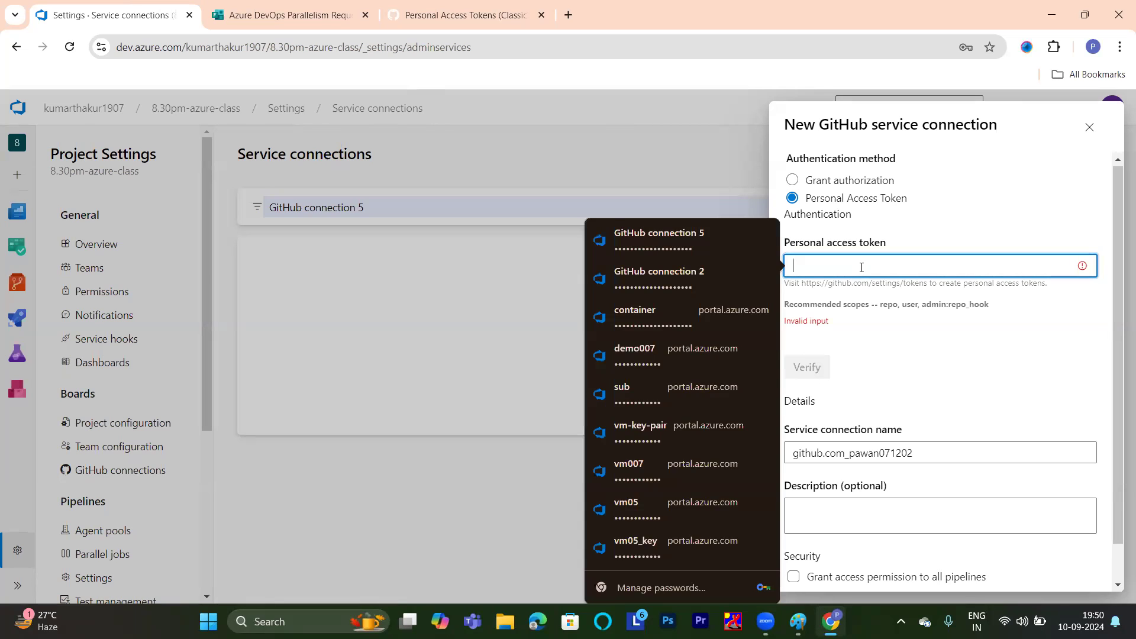
pyautogui.hotkey('ctrl', 'v')
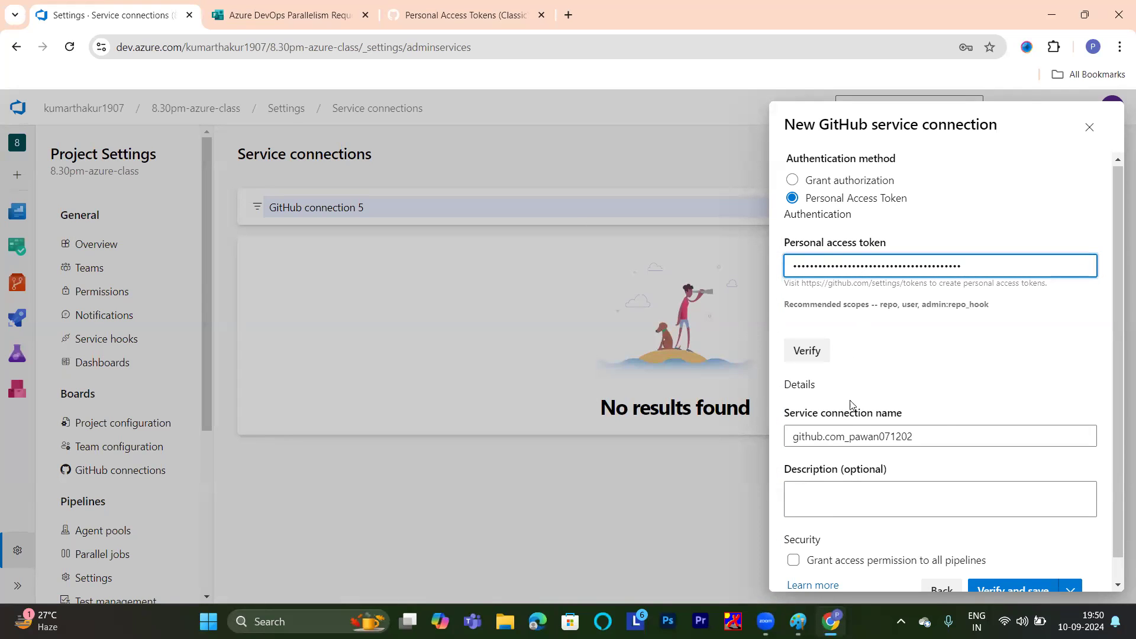
pyautogui.click(931, 433)
pyautogui.press('BackSpace')
pyautogui.press('BackSpace')
pyautogui.press('BackSpace')
pyautogui.press('BackSpace')
pyautogui.press('BackSpace')
pyautogui.press('BackSpace')
pyautogui.press('BackSpace')
pyautogui.press('BackSpace')
pyautogui.press('BackSpace')
pyautogui.press('BackSpace')
pyautogui.press('BackSpace')
pyautogui.press('BackSpace')
pyautogui.press('BackSpace')
pyautogui.press('BackSpace')
pyautogui.press('BackSpace')
pyautogui.press('BackSpace')
pyautogui.press('BackSpace')
pyautogui.press('BackSpace')
pyautogui.press('BackSpace')
pyautogui.press('BackSpace')
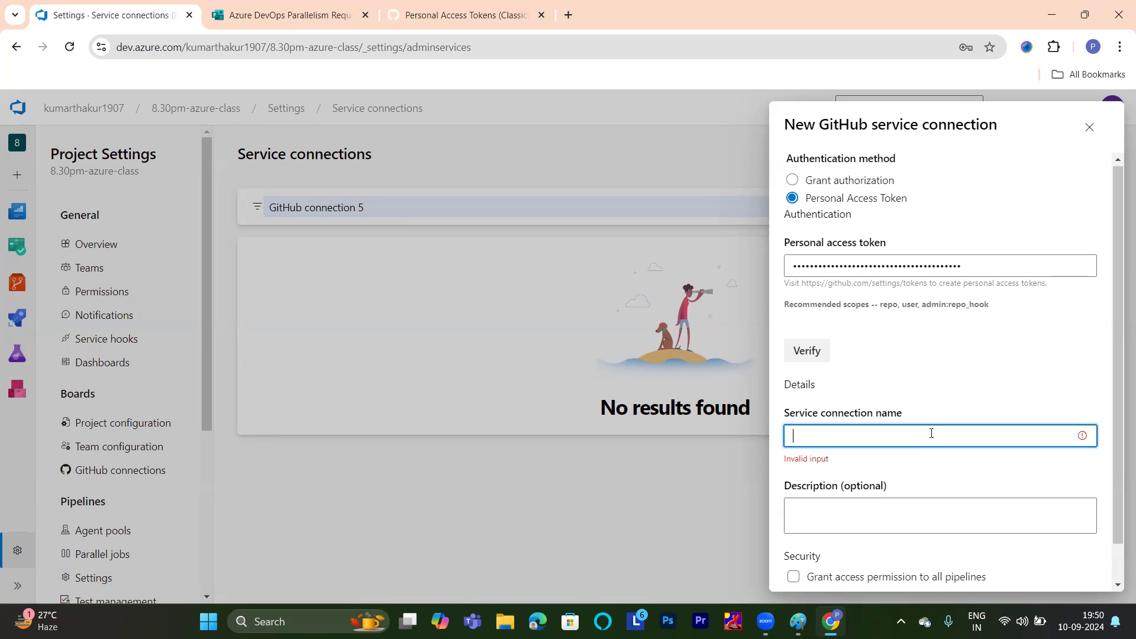
pyautogui.write('github-')
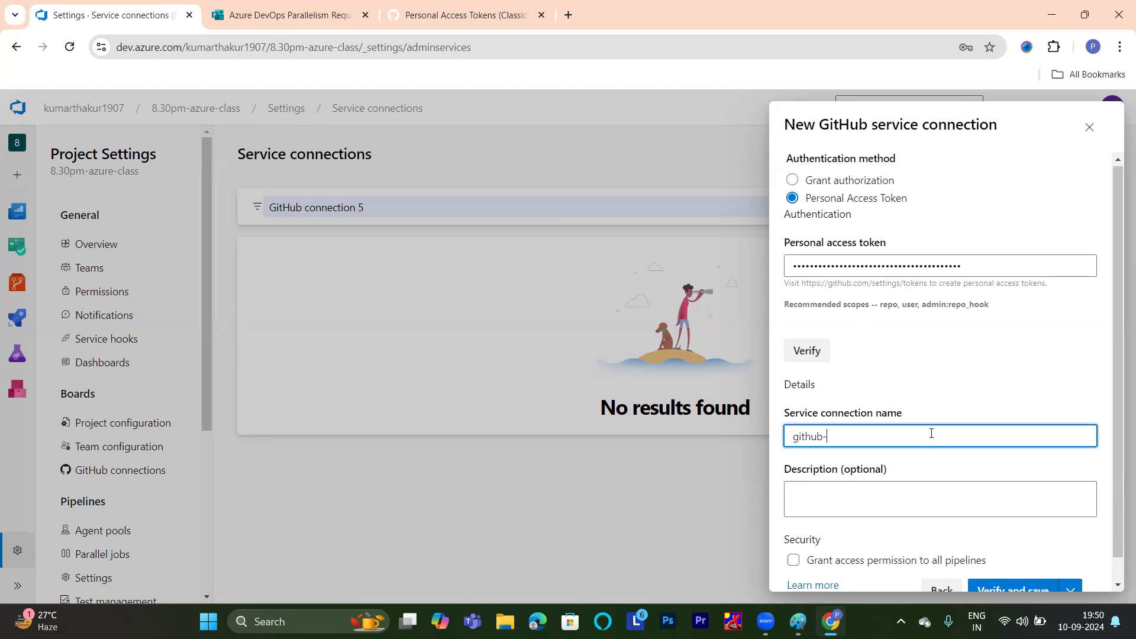
pyautogui.write('to-DevOps')
# Grant all pipelines access, verify and save the connection, and dismiss the browser's password prompts
pyautogui.scroll(-1, 1112, 379)
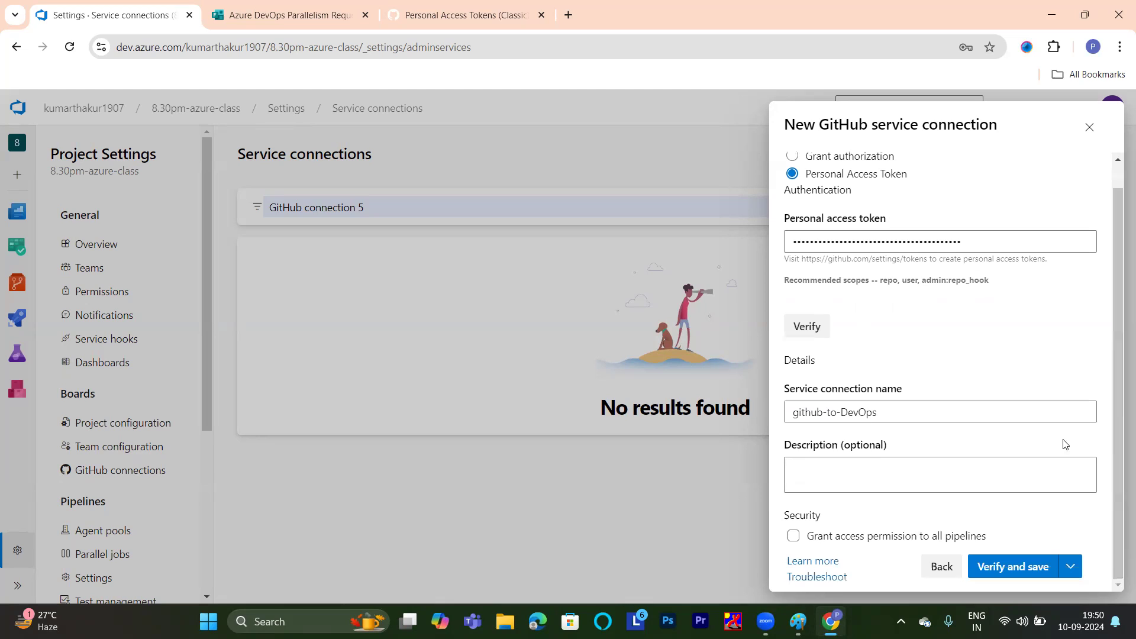
pyautogui.click(793, 536)
pyautogui.click(831, 475)
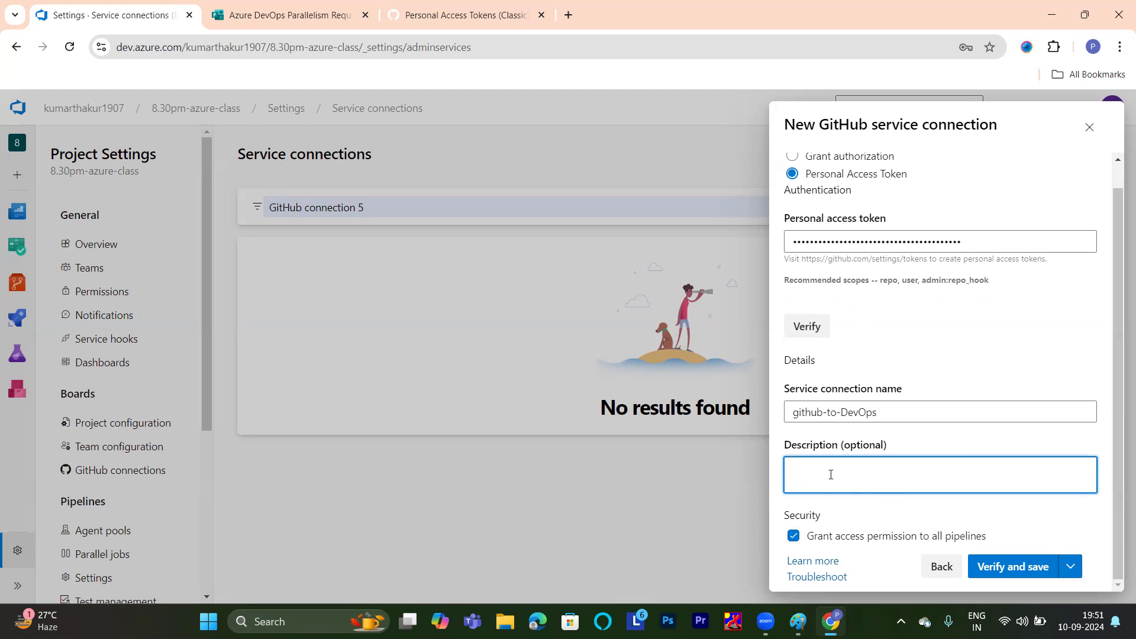
pyautogui.click(995, 568)
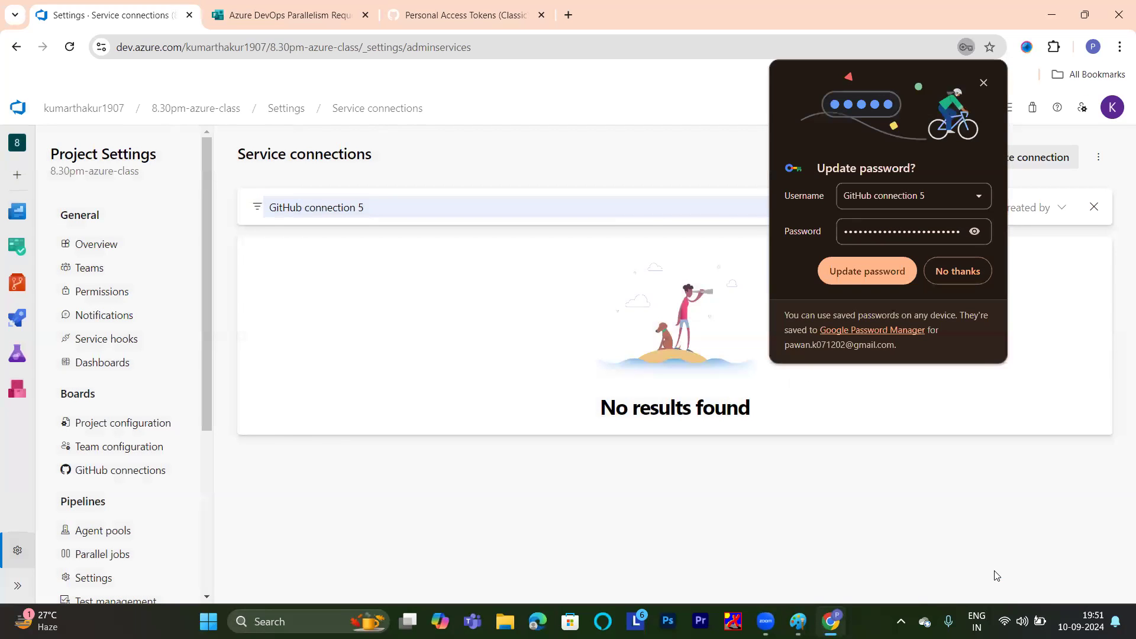
pyautogui.click(942, 269)
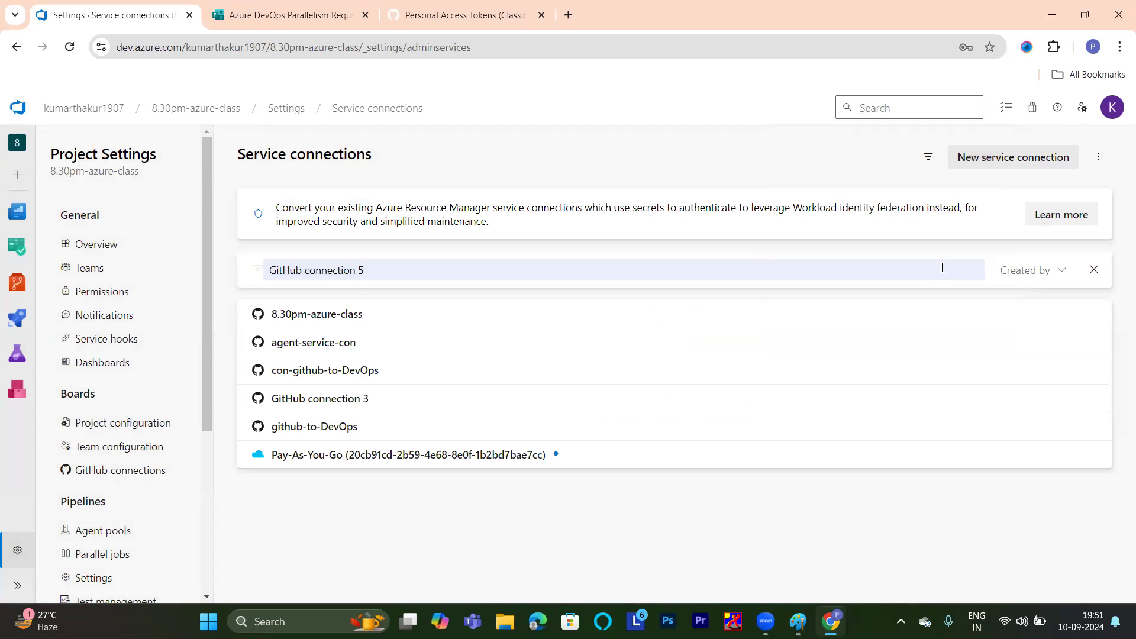
pyautogui.click(1099, 270)
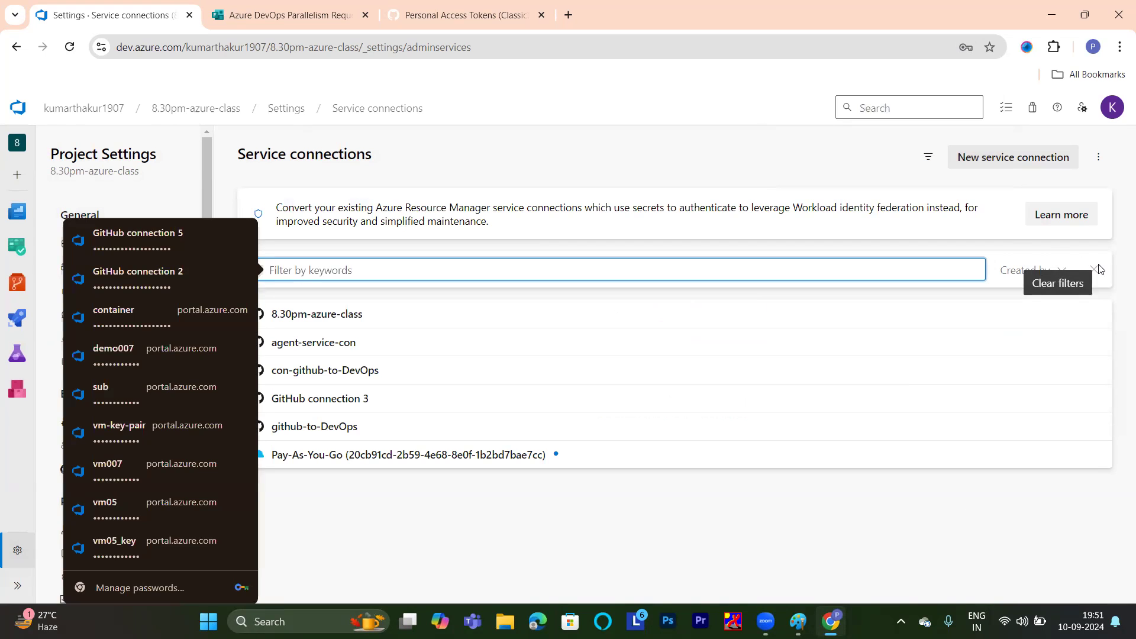
pyautogui.click(749, 147)
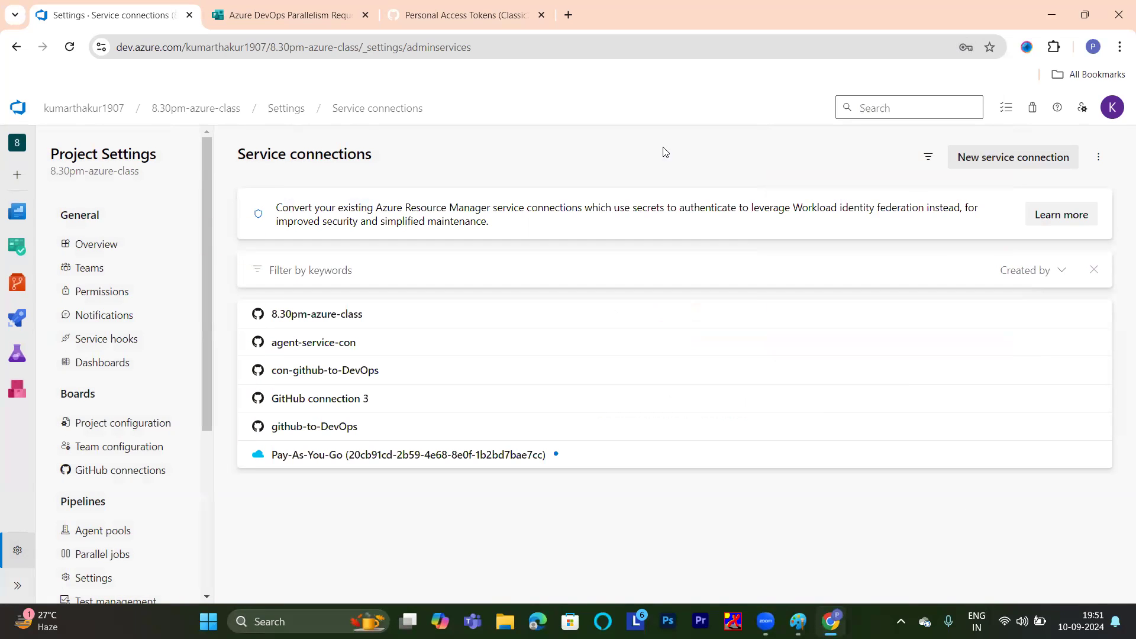
# From Pipelines, create a new pipeline using the classic editor instead of YAML
pyautogui.click(18, 320)
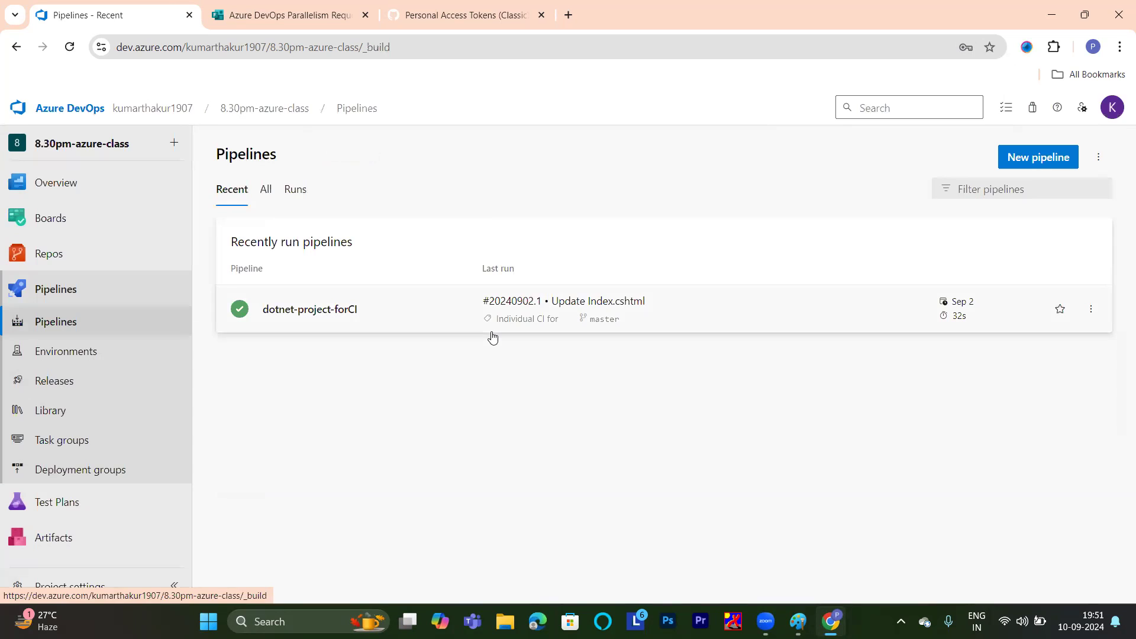
pyautogui.click(1036, 158)
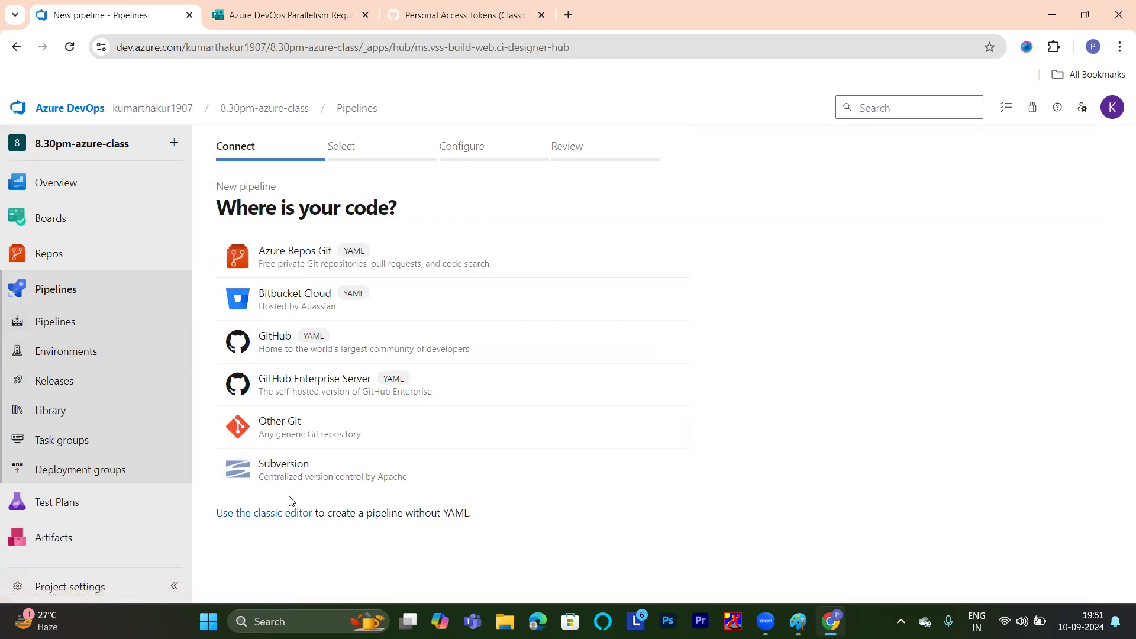
pyautogui.click(272, 517)
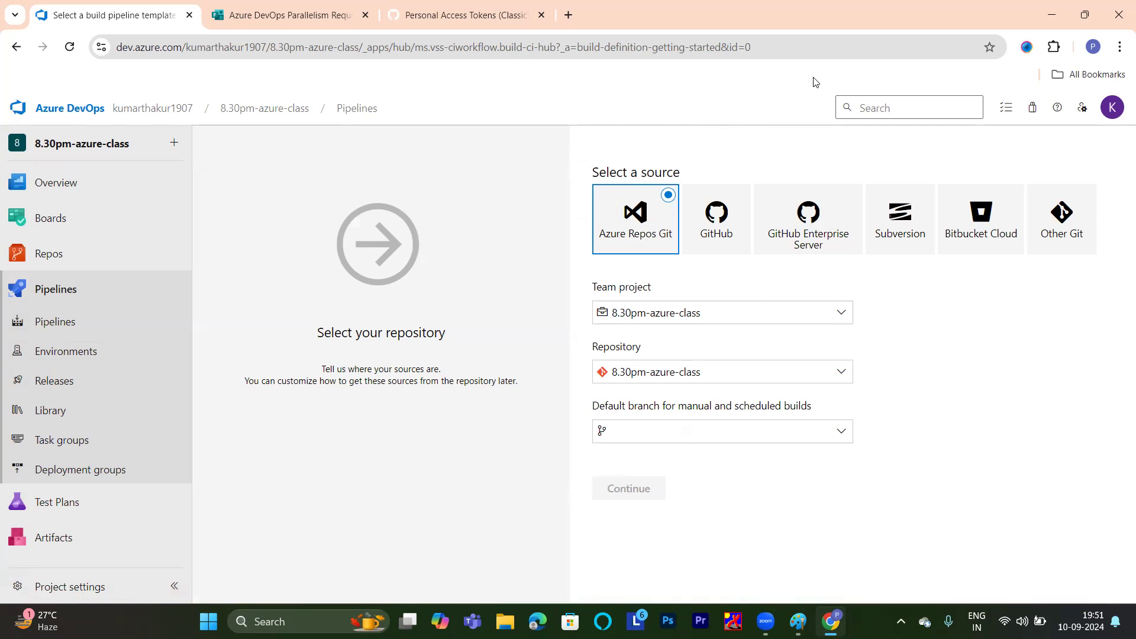
# Pick GitHub as the code source and try the github-to-DevOps connection
pyautogui.click(719, 218)
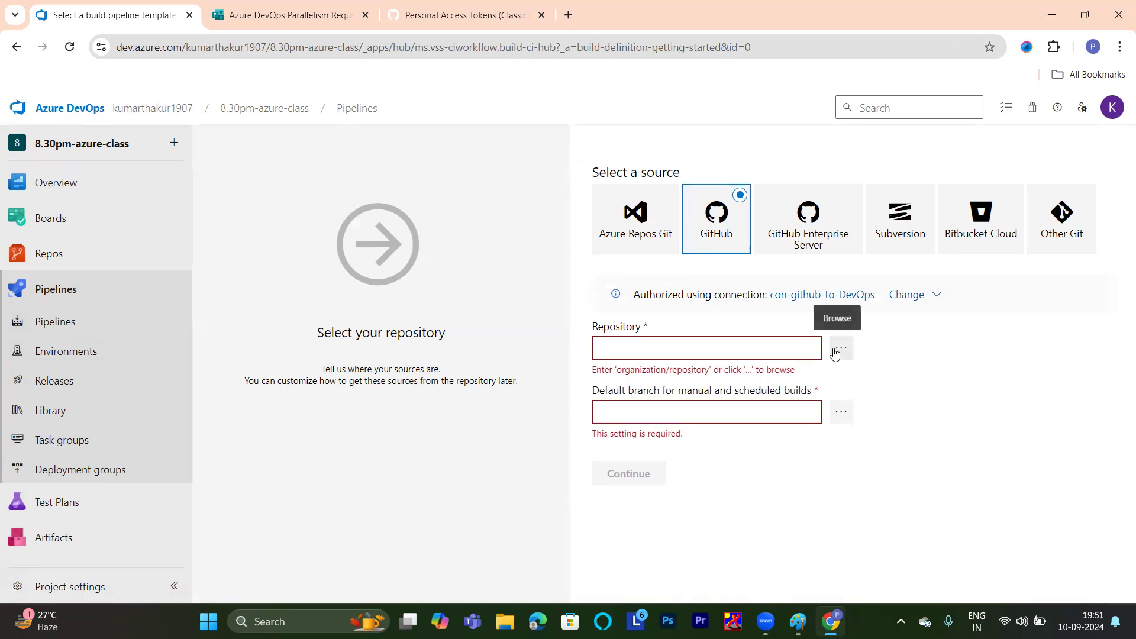
pyautogui.click(835, 352)
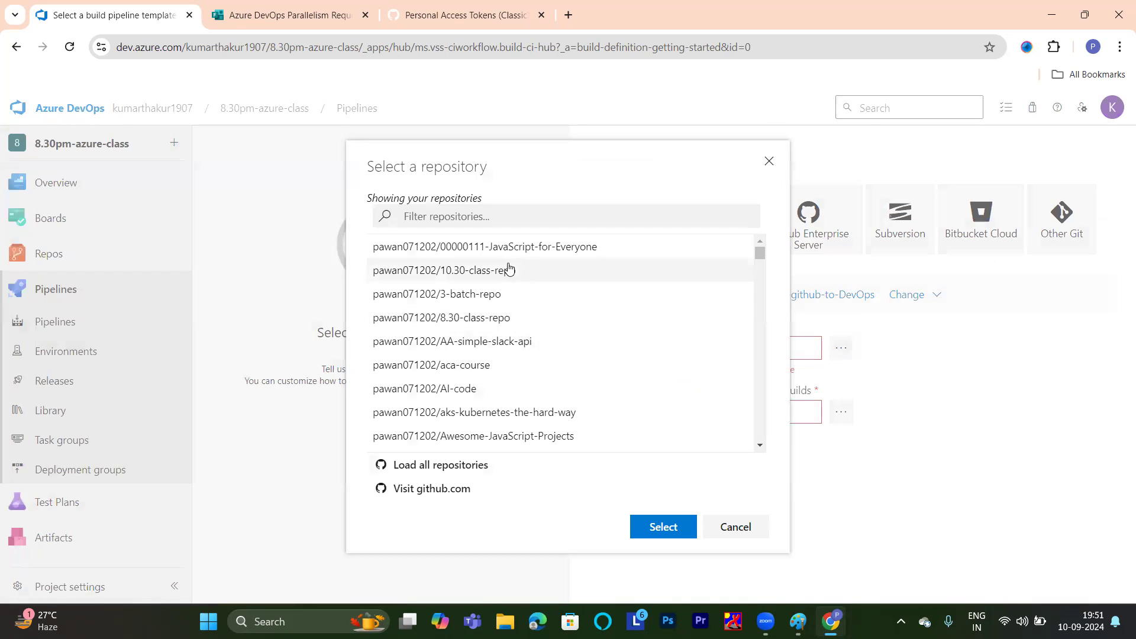
pyautogui.click(770, 162)
pyautogui.click(937, 297)
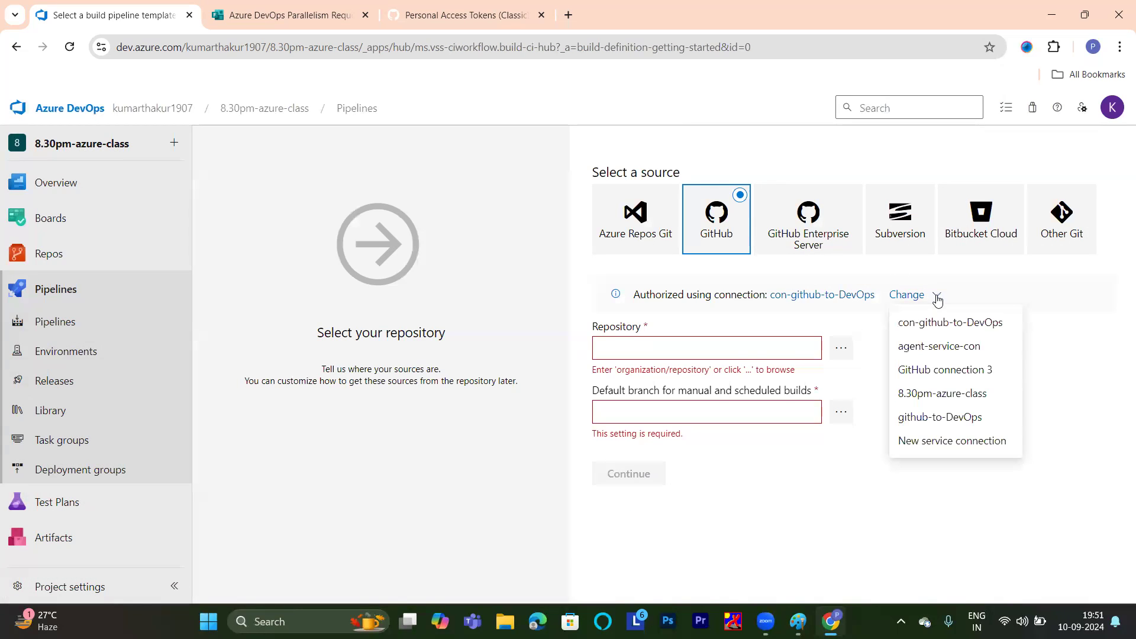
pyautogui.click(926, 420)
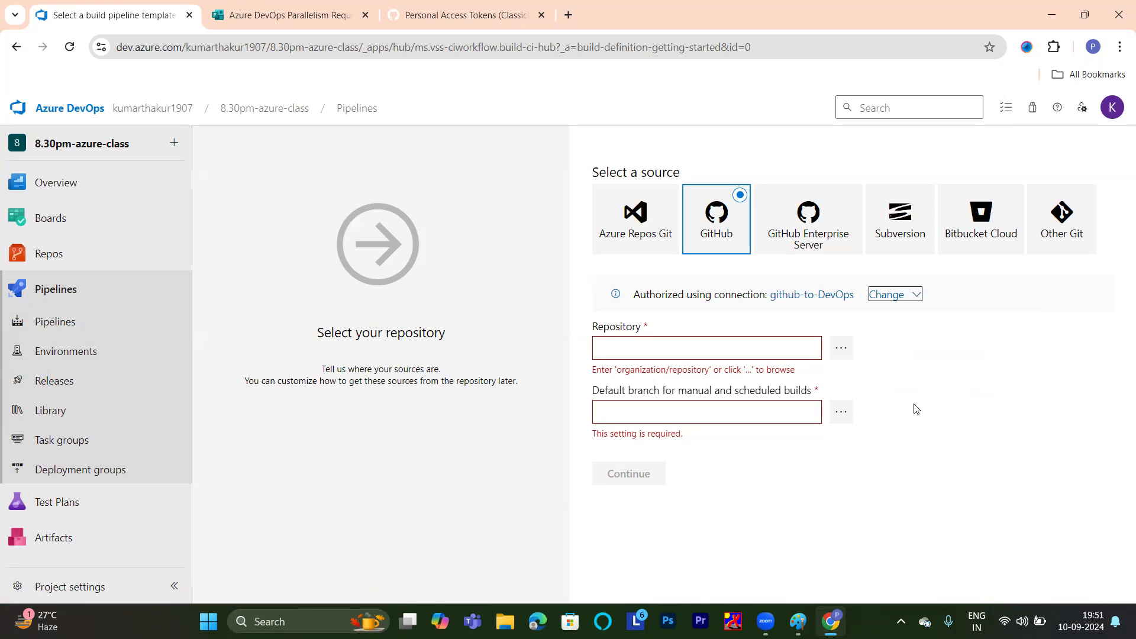
pyautogui.click(913, 294)
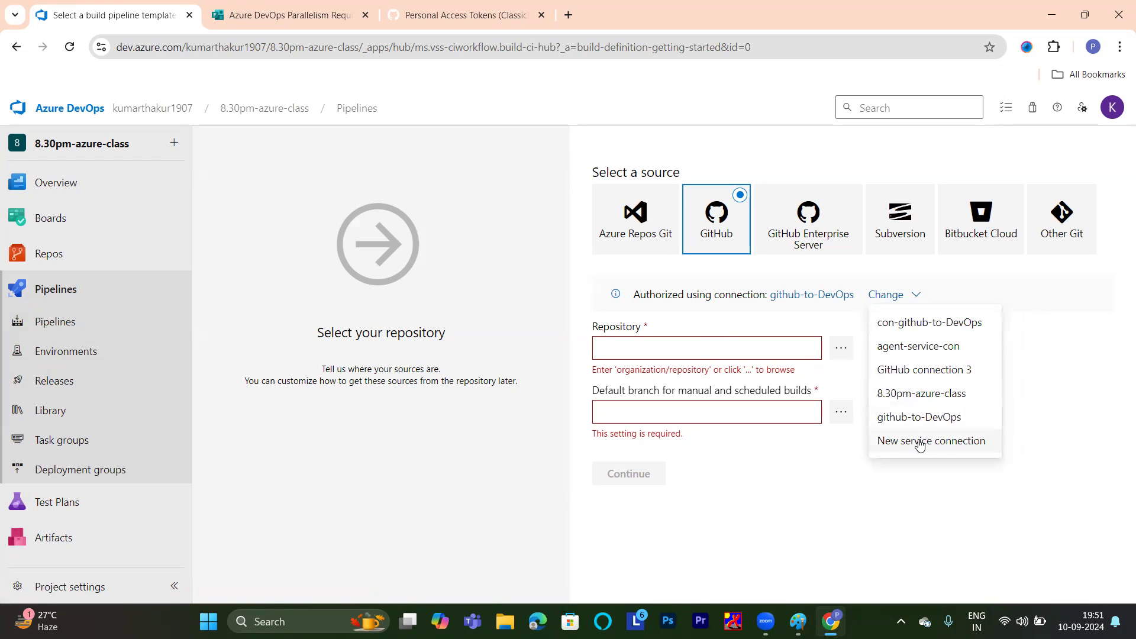
# Authorize a new GitHub connection via OAuth and select the Demo-project-dotnet99999 repository
pyautogui.click(919, 445)
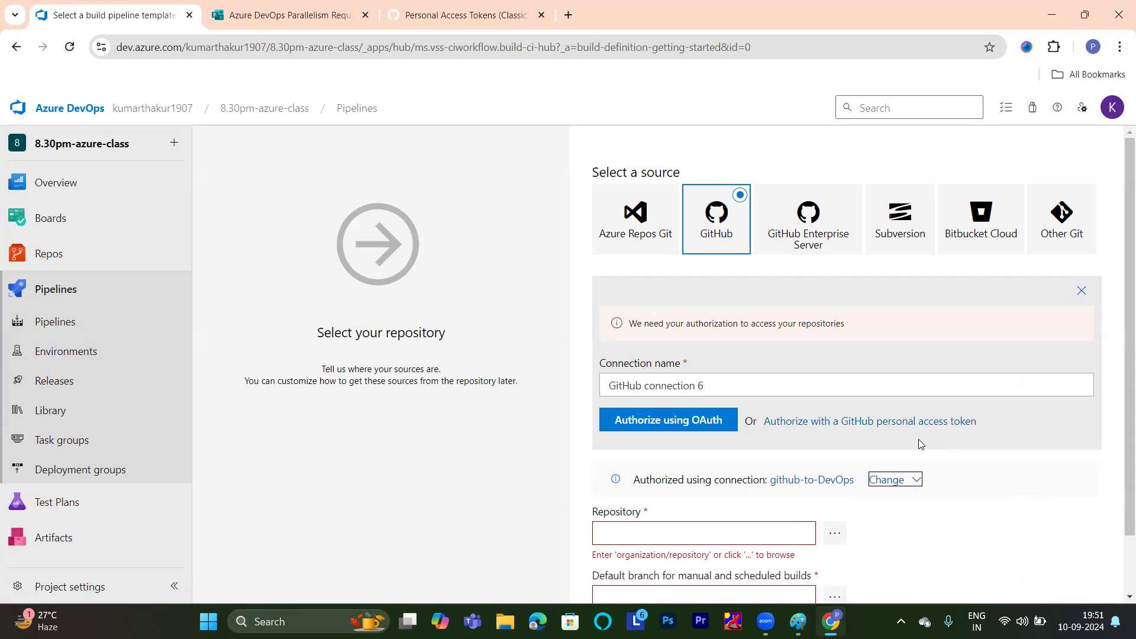
pyautogui.click(680, 421)
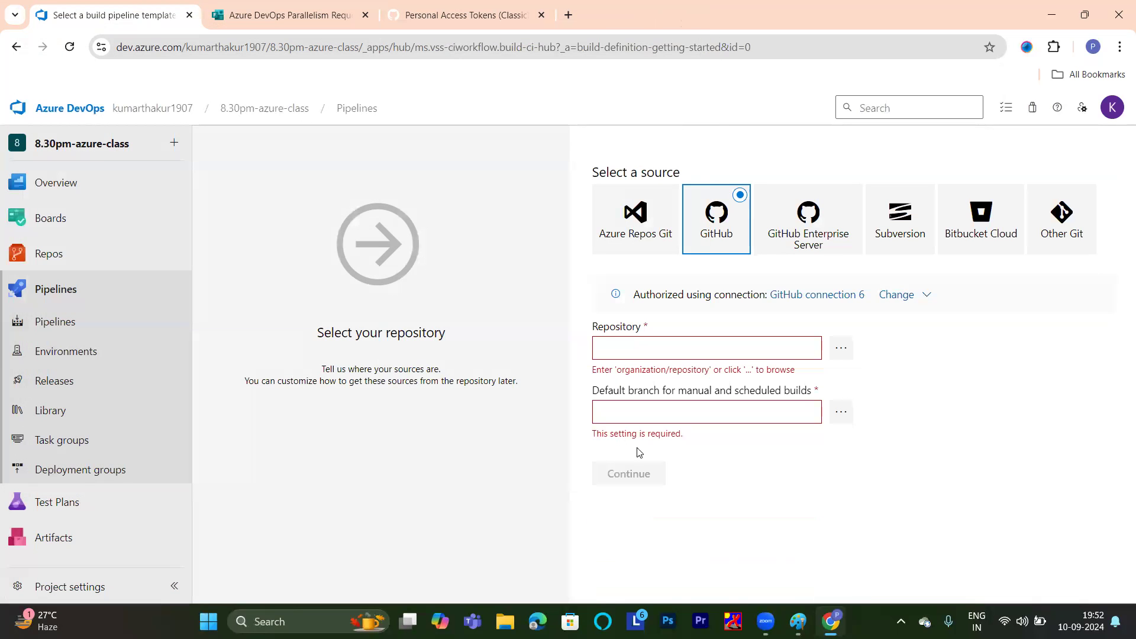
pyautogui.click(842, 350)
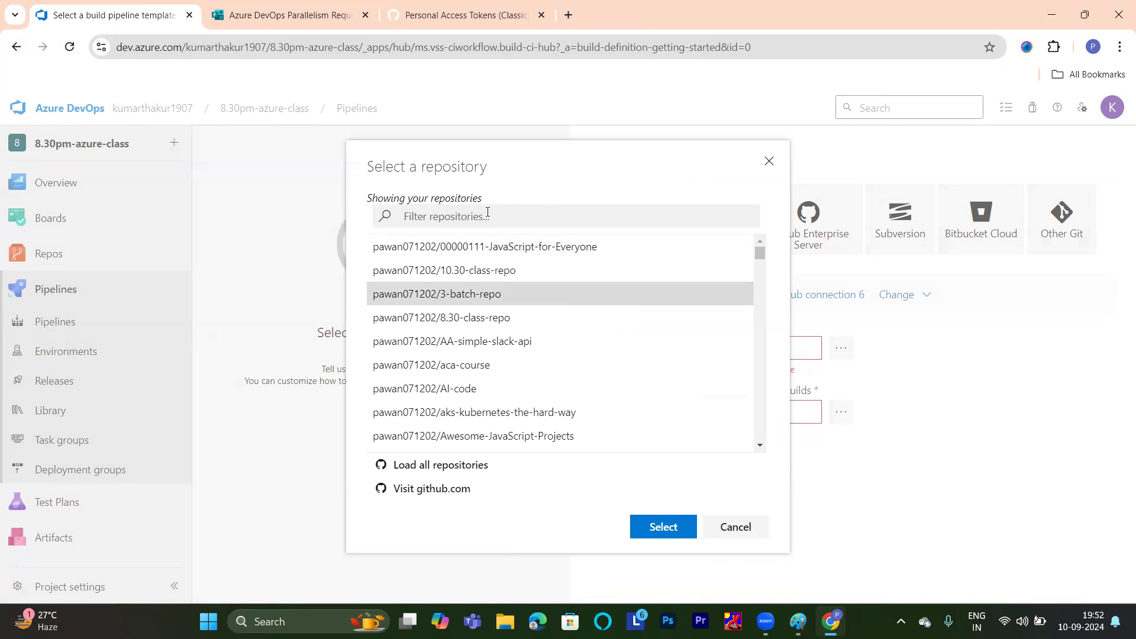
pyautogui.write('99')
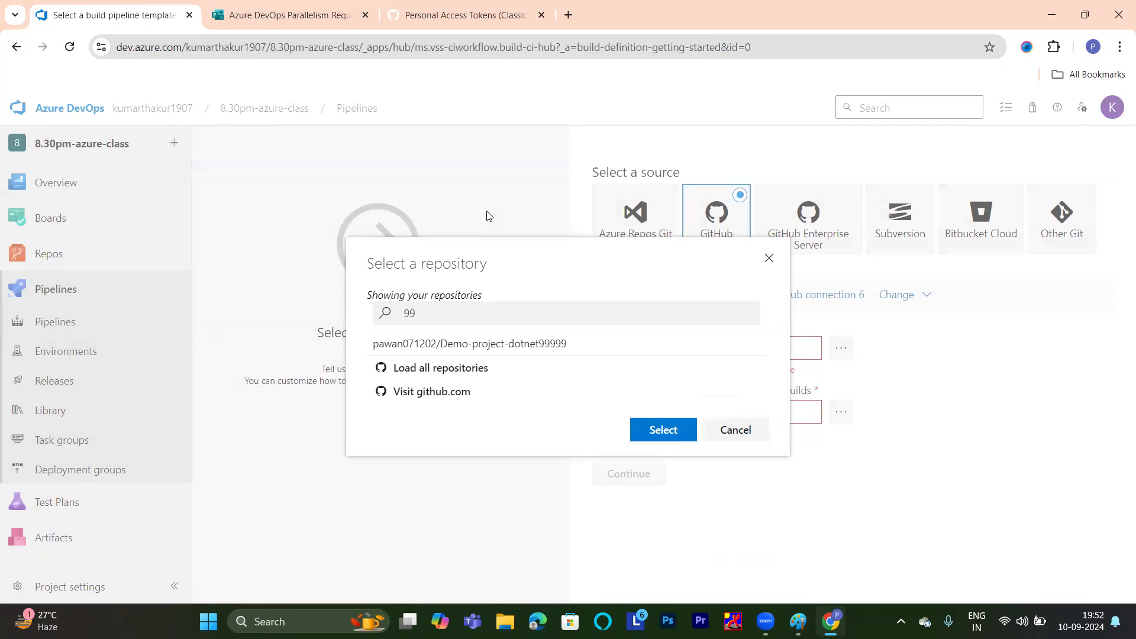
pyautogui.click(519, 350)
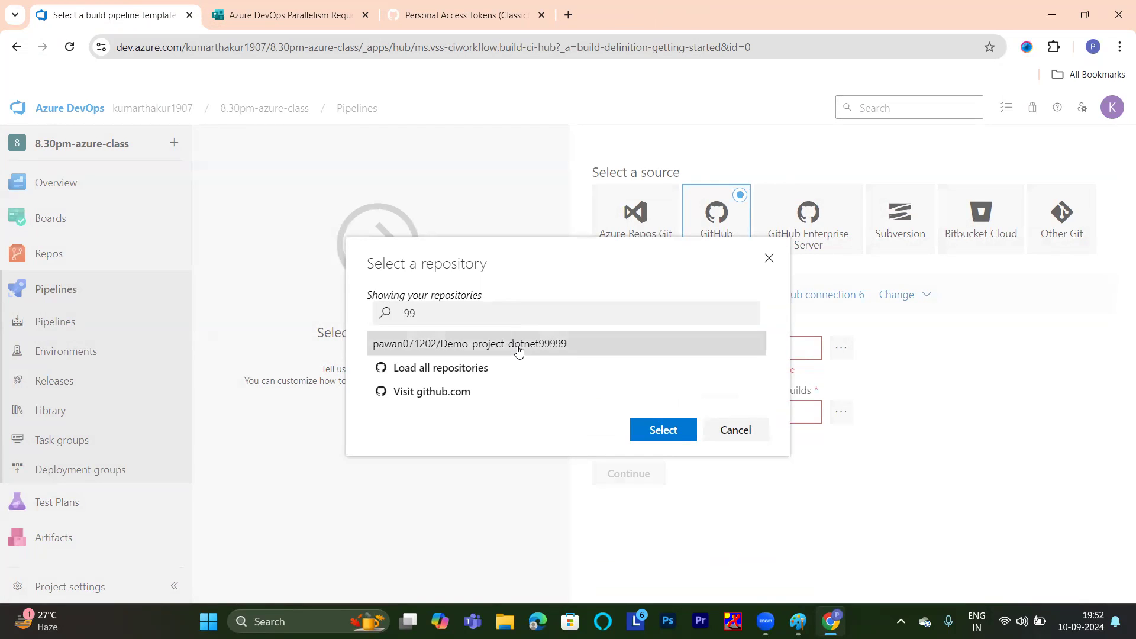
pyautogui.click(661, 431)
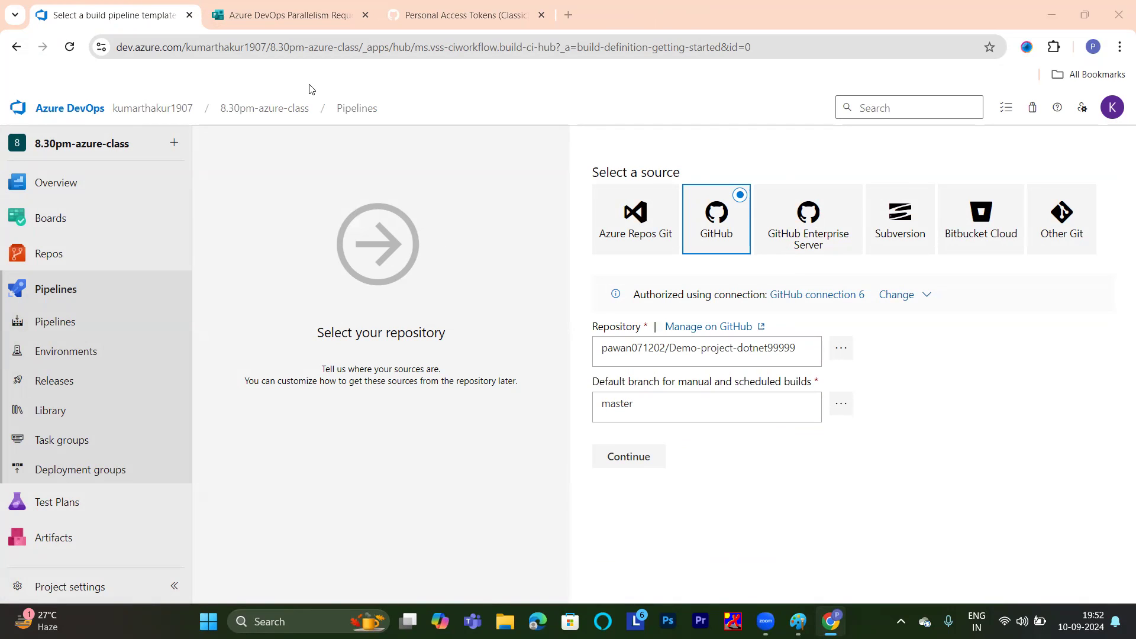
# In GitHub, filter repositories by '999' and open Demo-project-dotnet99999
pyautogui.click(467, 15)
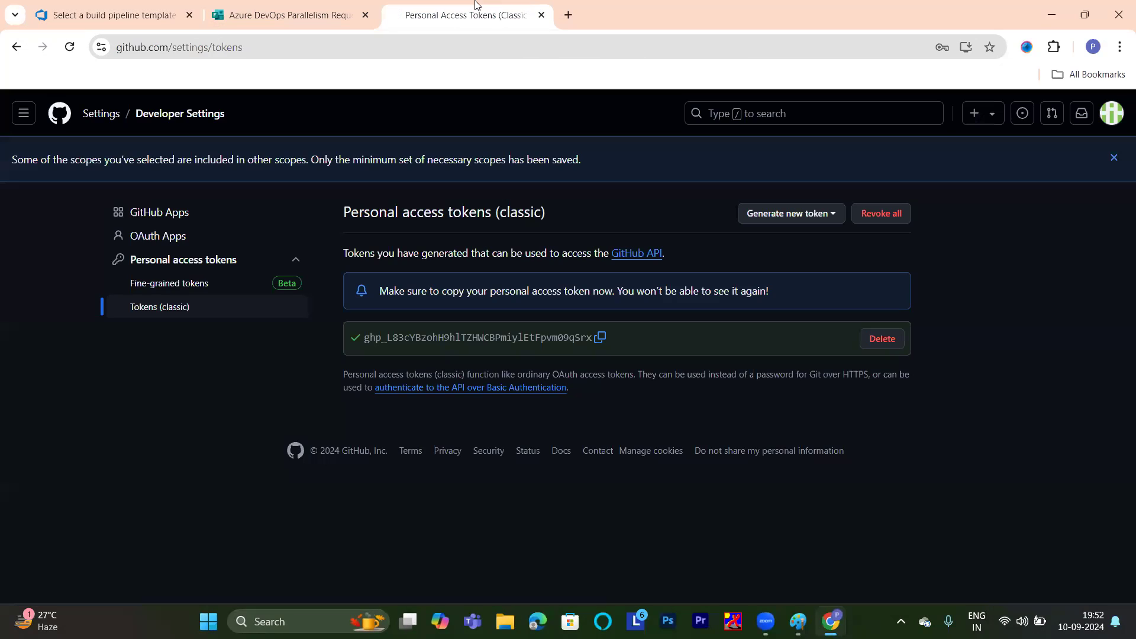
pyautogui.click(23, 113)
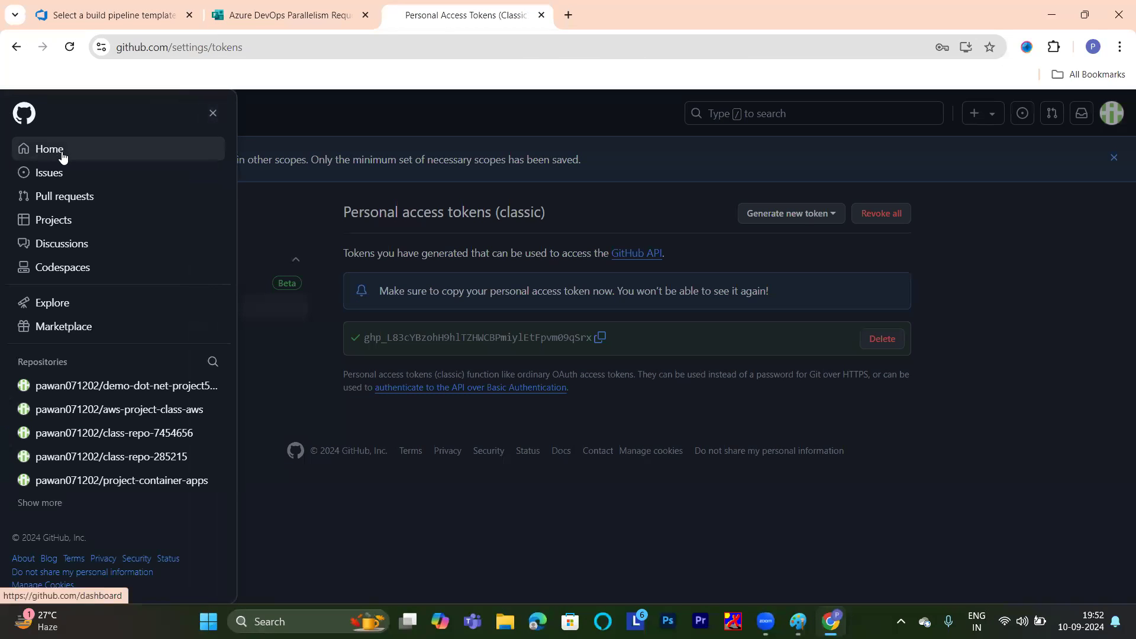
pyautogui.click(213, 362)
pyautogui.write('999')
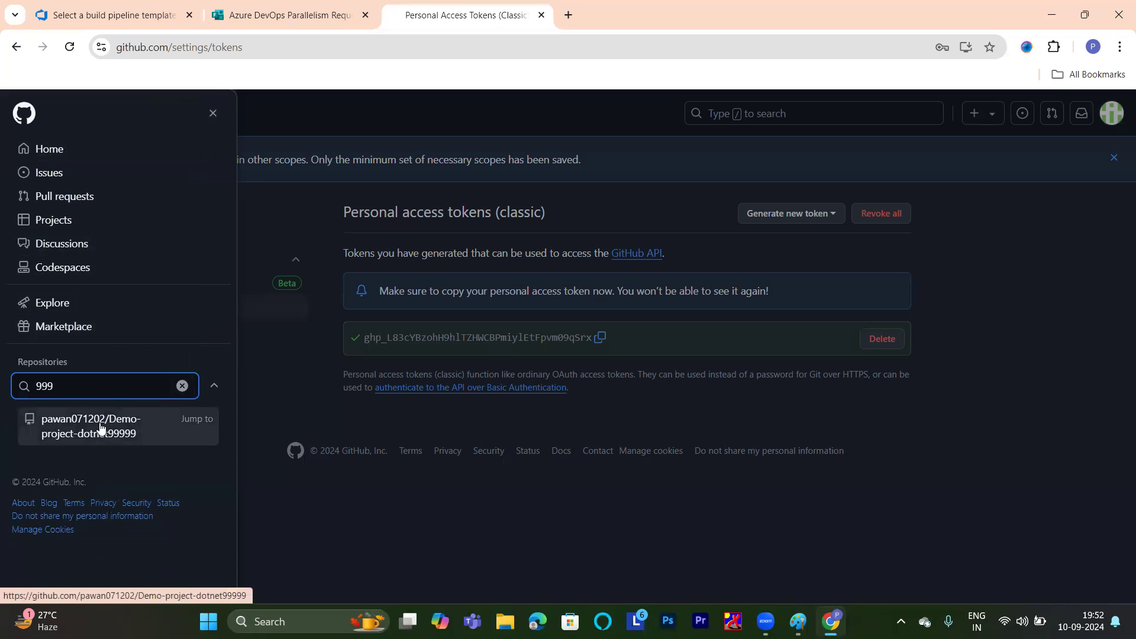
pyautogui.click(101, 426)
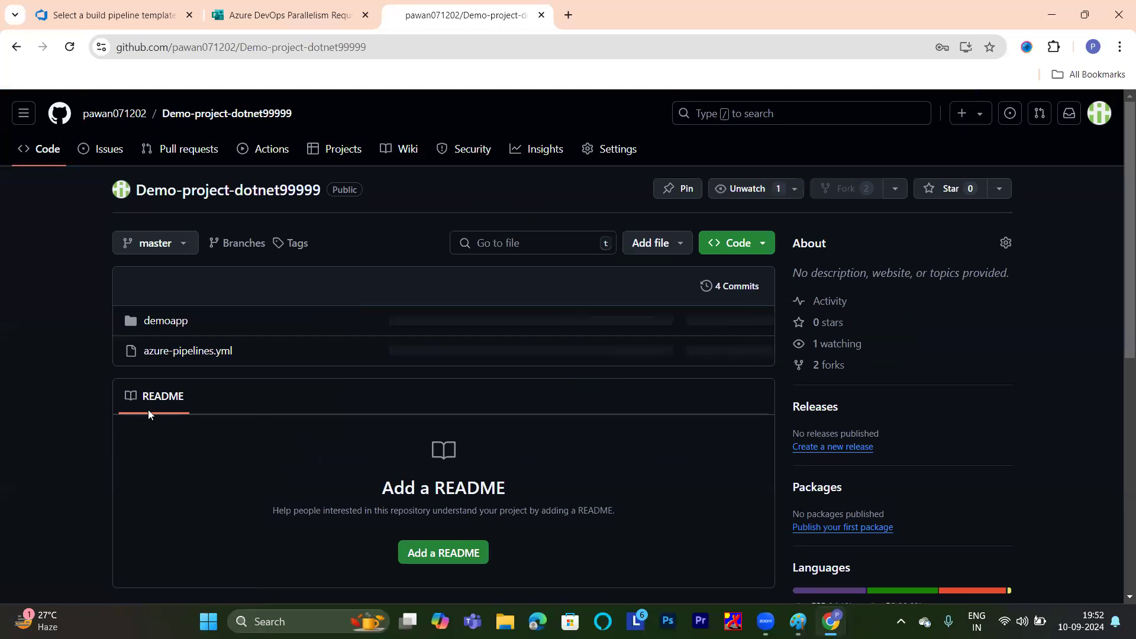
# Browse the demoapp and demoapp.web folders and review the latest commit's failed checks
pyautogui.click(162, 323)
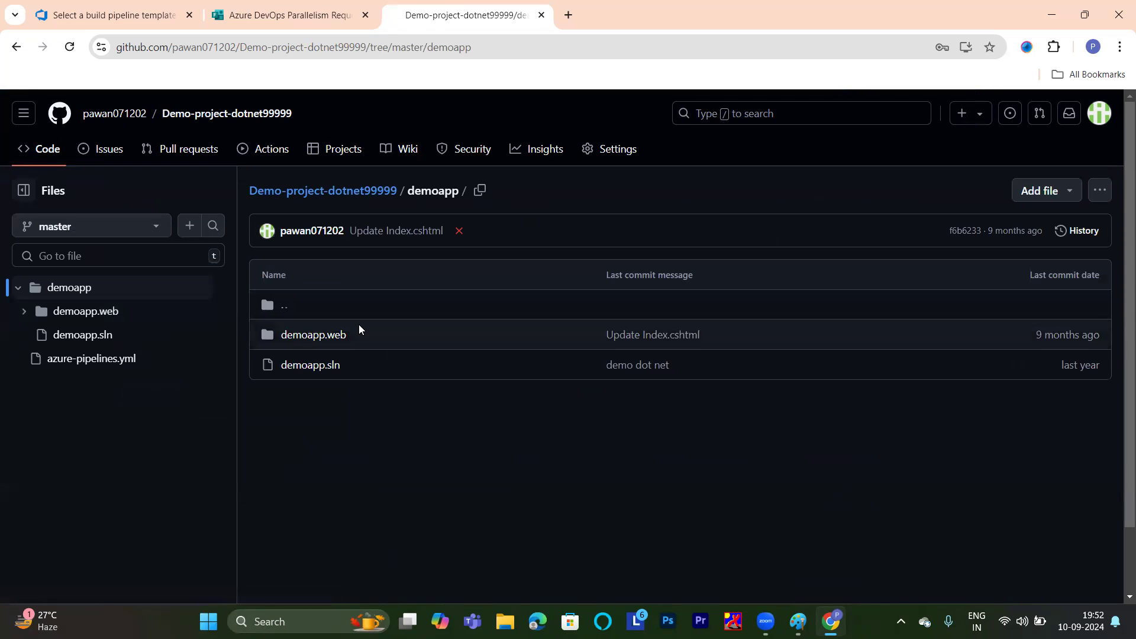
pyautogui.click(459, 229)
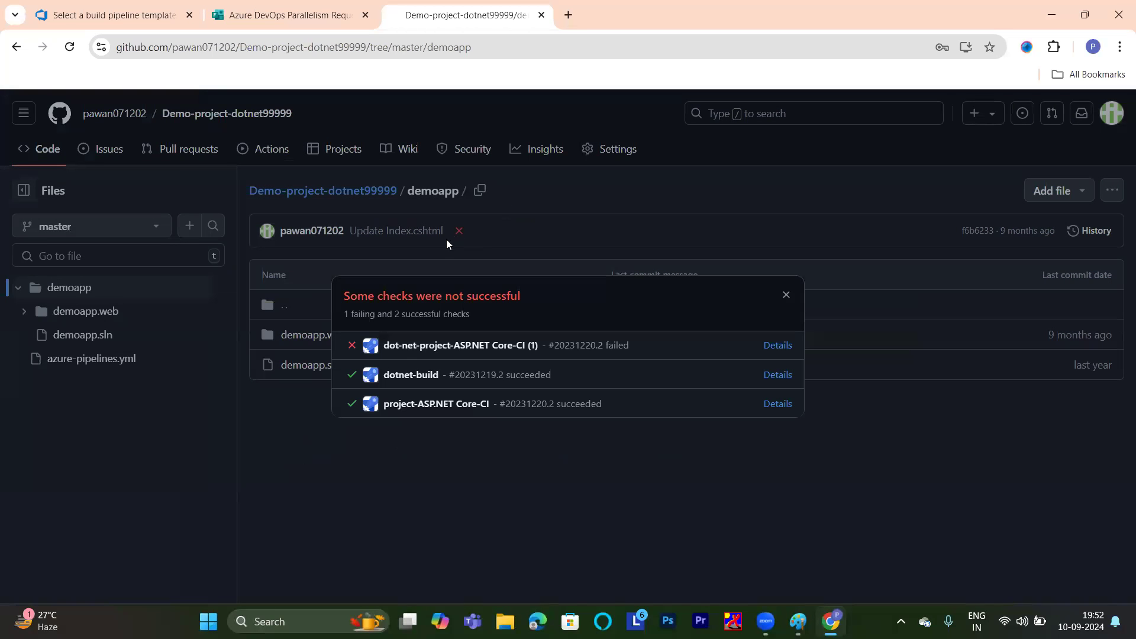
pyautogui.click(544, 469)
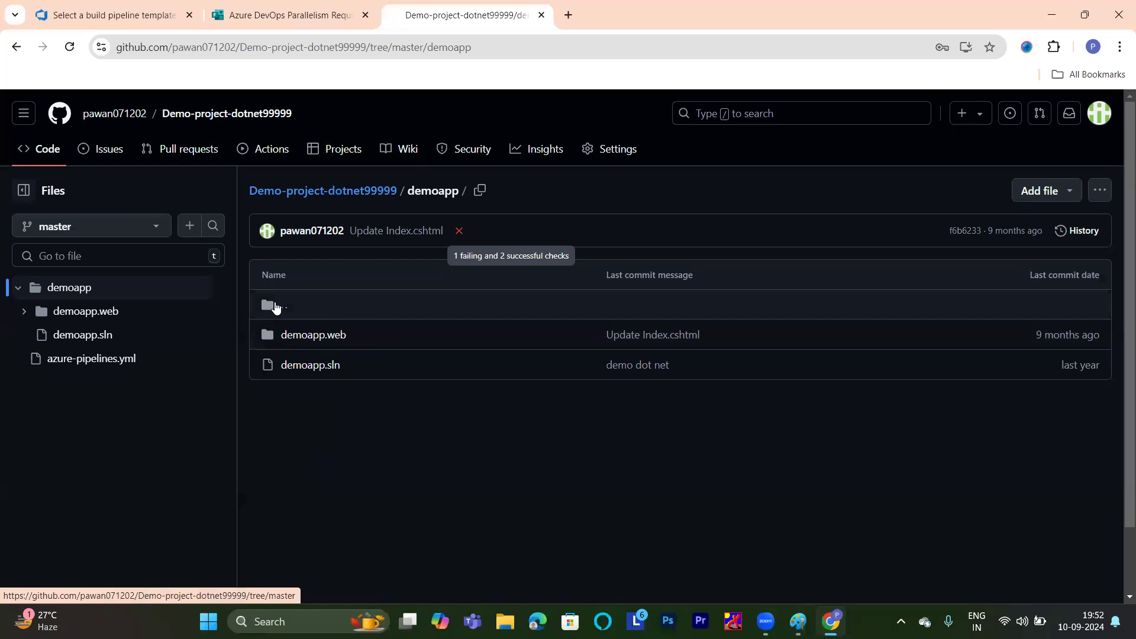
pyautogui.click(305, 338)
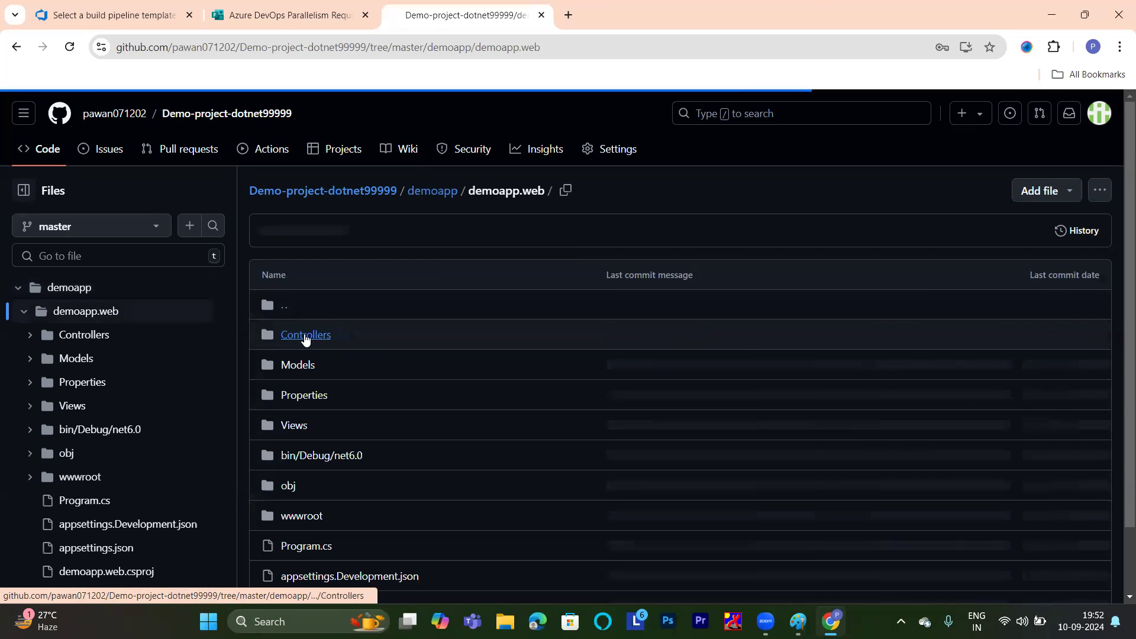
pyautogui.scroll(-2, 1118, 237)
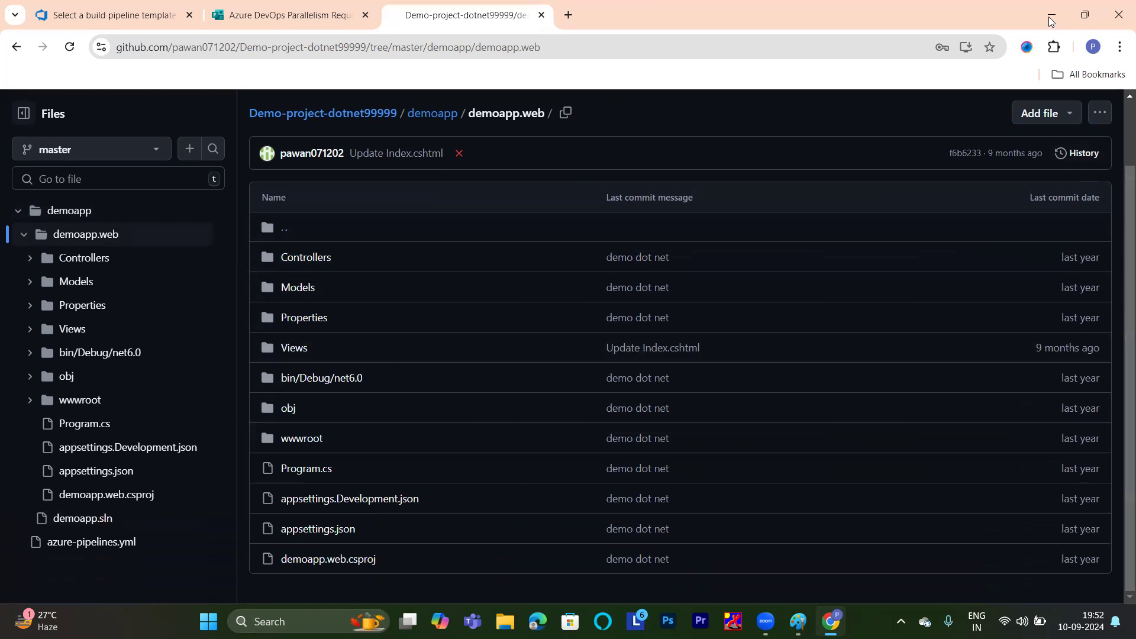
pyautogui.click(263, 11)
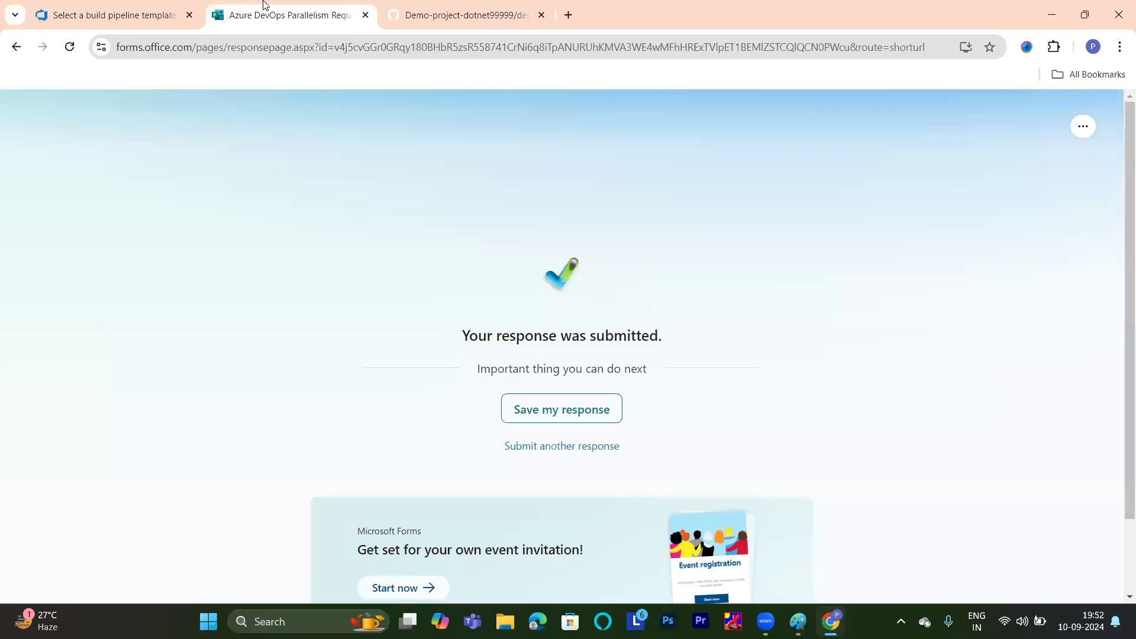
pyautogui.click(145, 9)
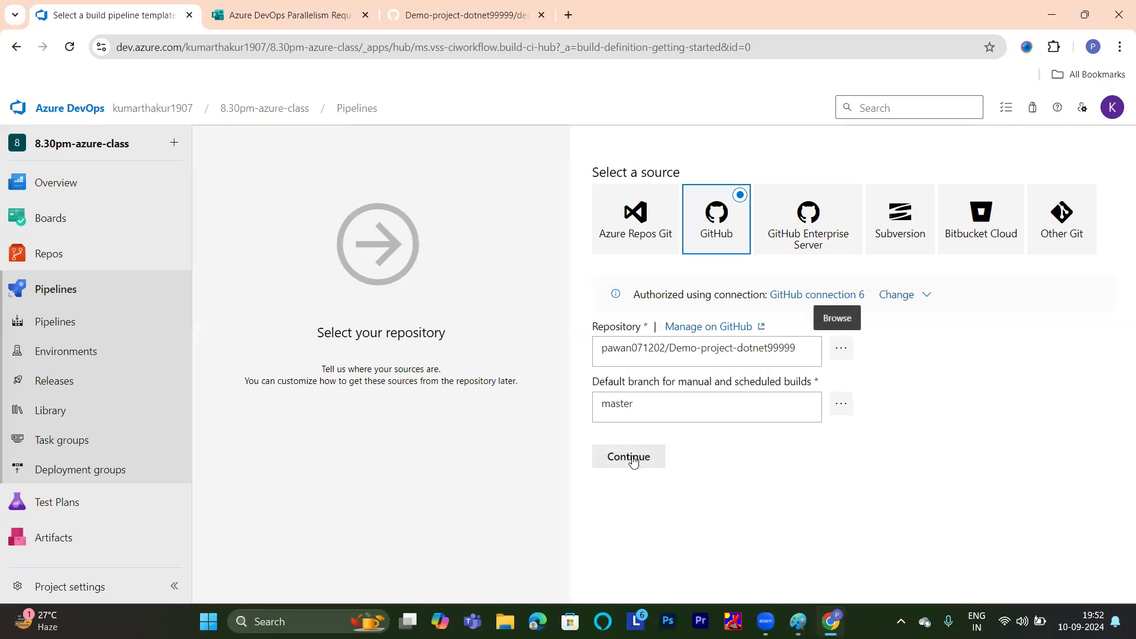
pyautogui.click(473, 5)
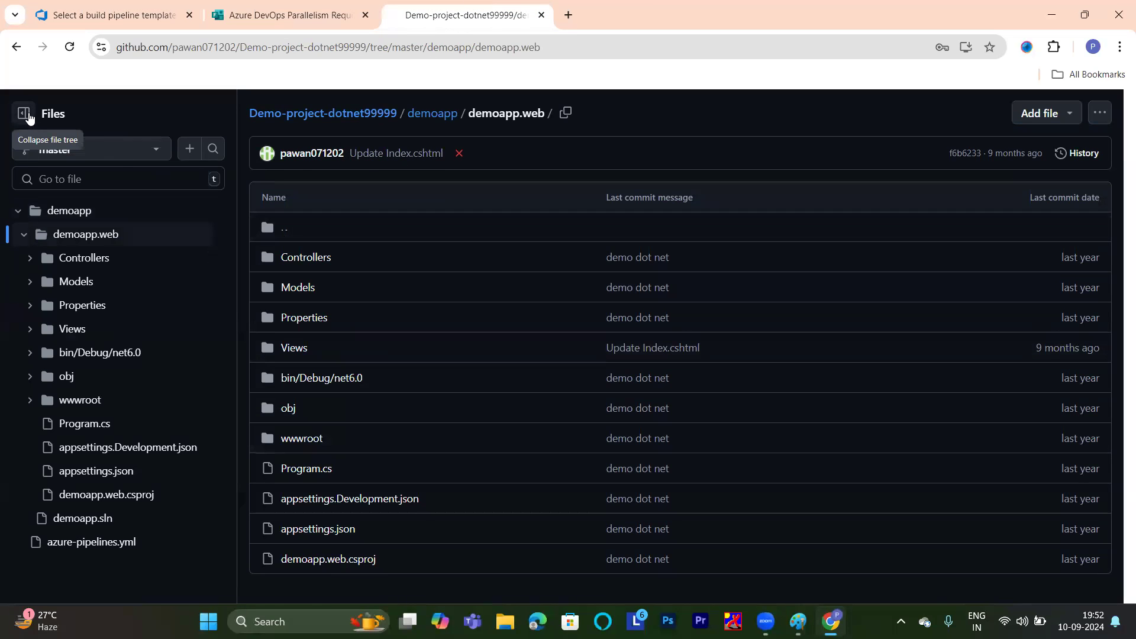
# Return to the repository root and view its branches, confirming only master exists
pyautogui.click(424, 113)
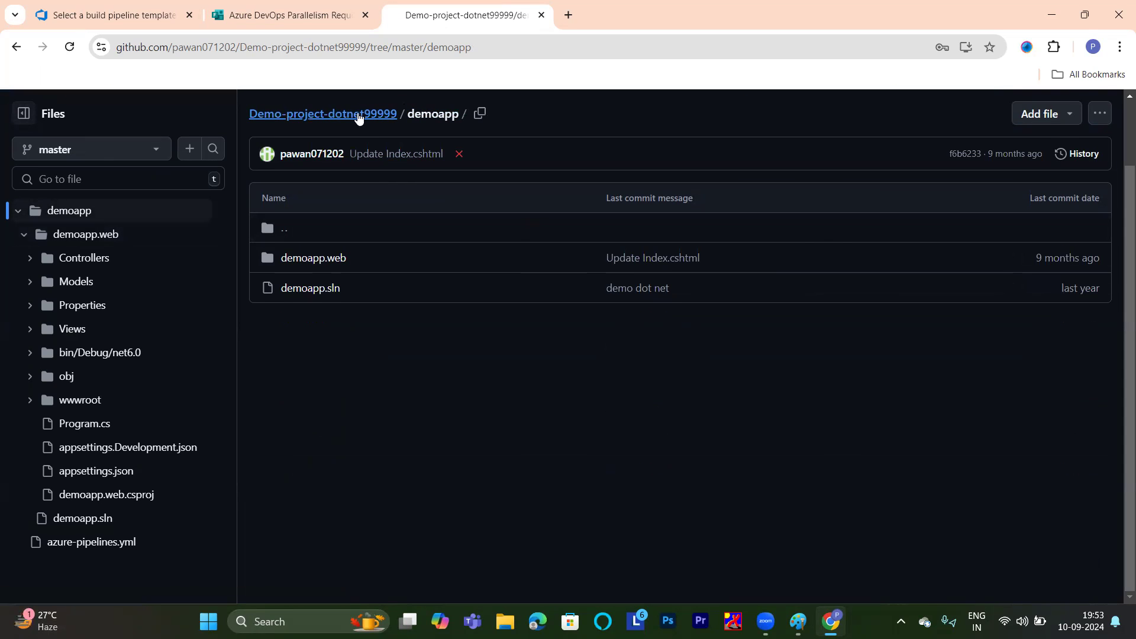
pyautogui.click(358, 117)
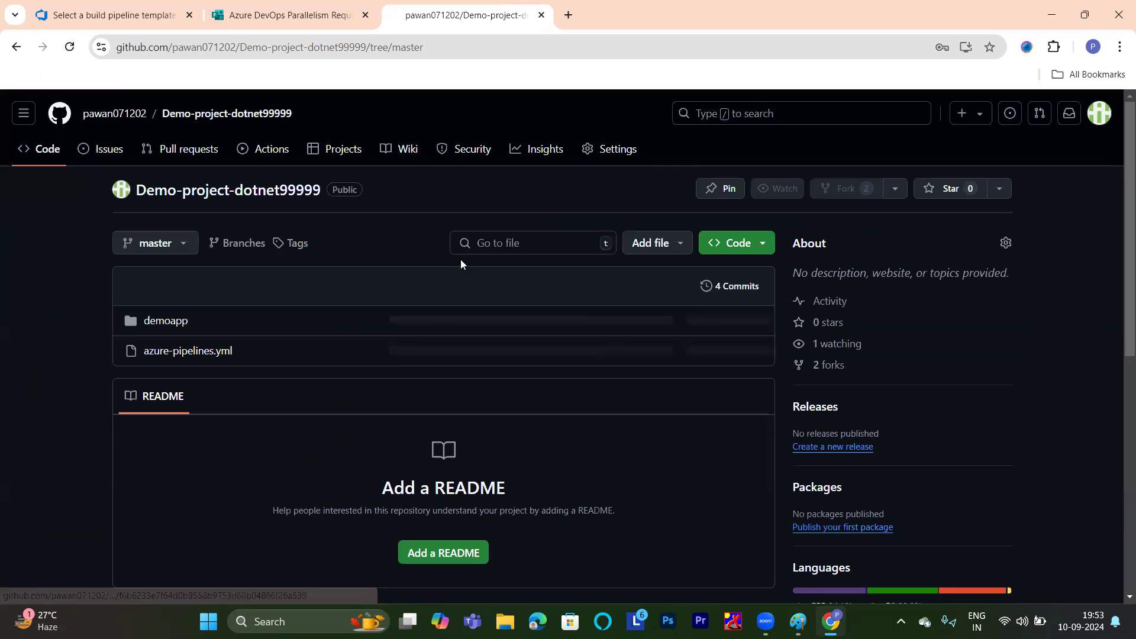
pyautogui.click(185, 246)
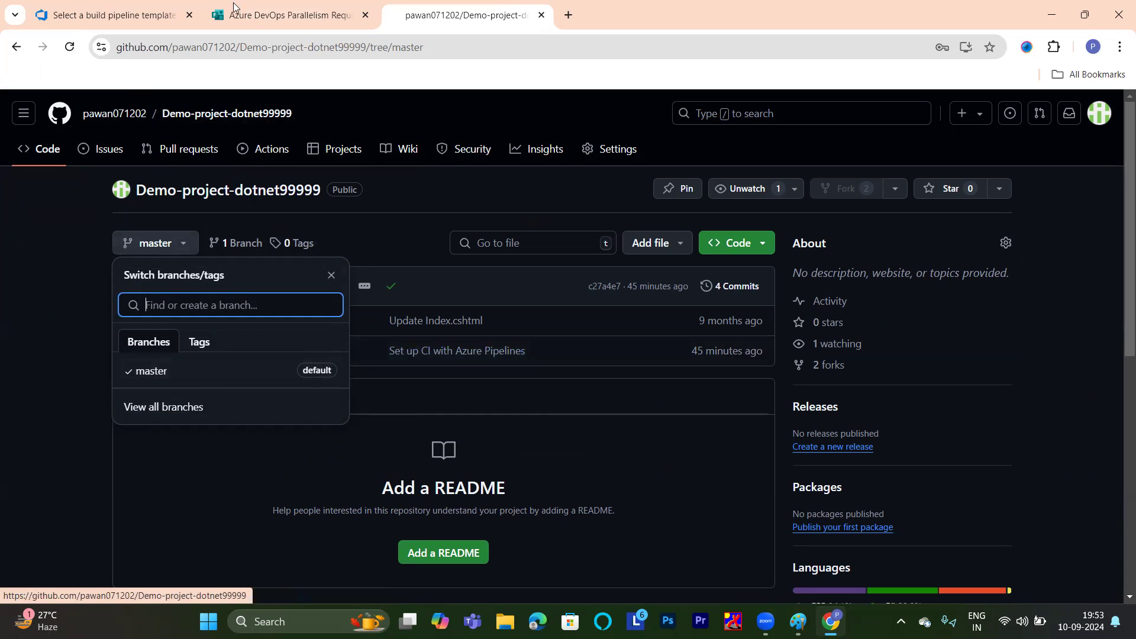
# Back in Azure DevOps, continue from the source selection to the template list
pyautogui.click(112, 8)
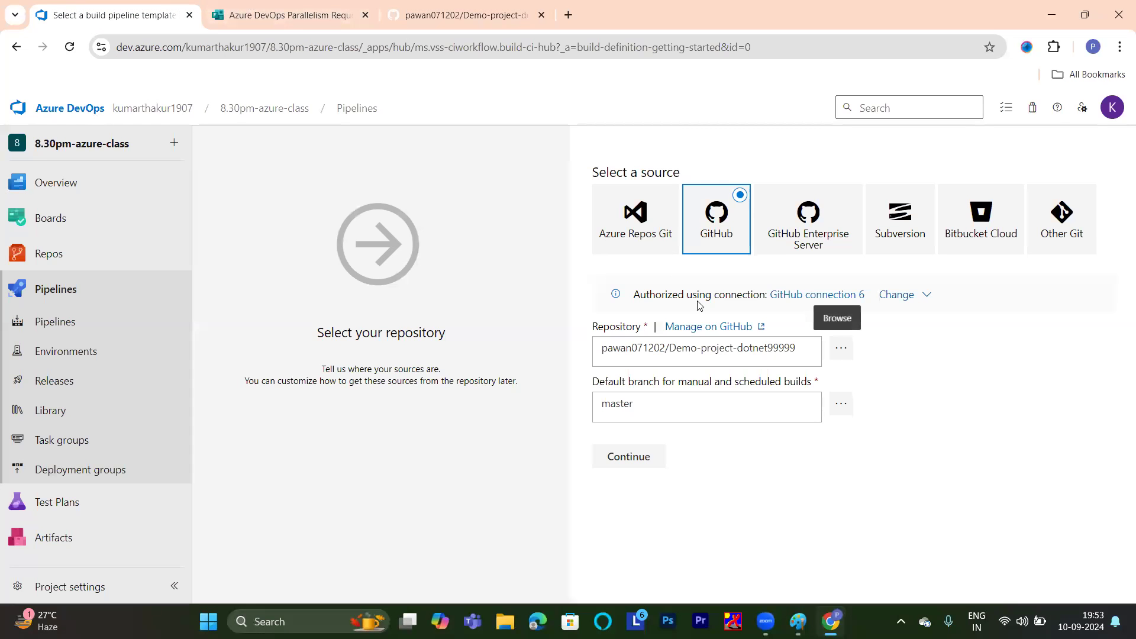
pyautogui.click(639, 465)
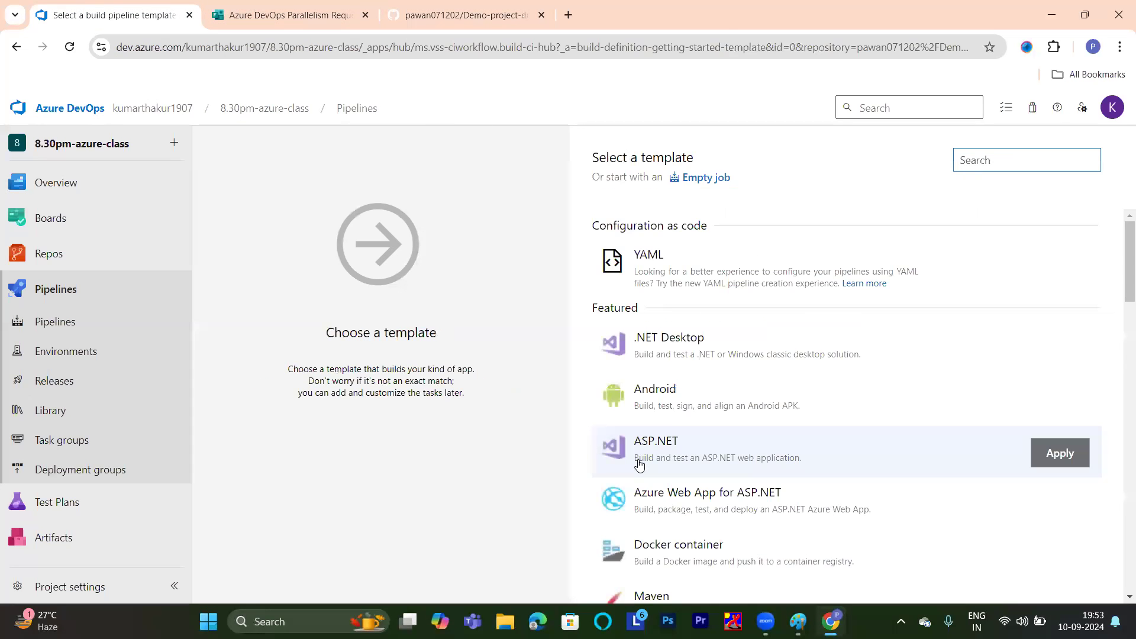
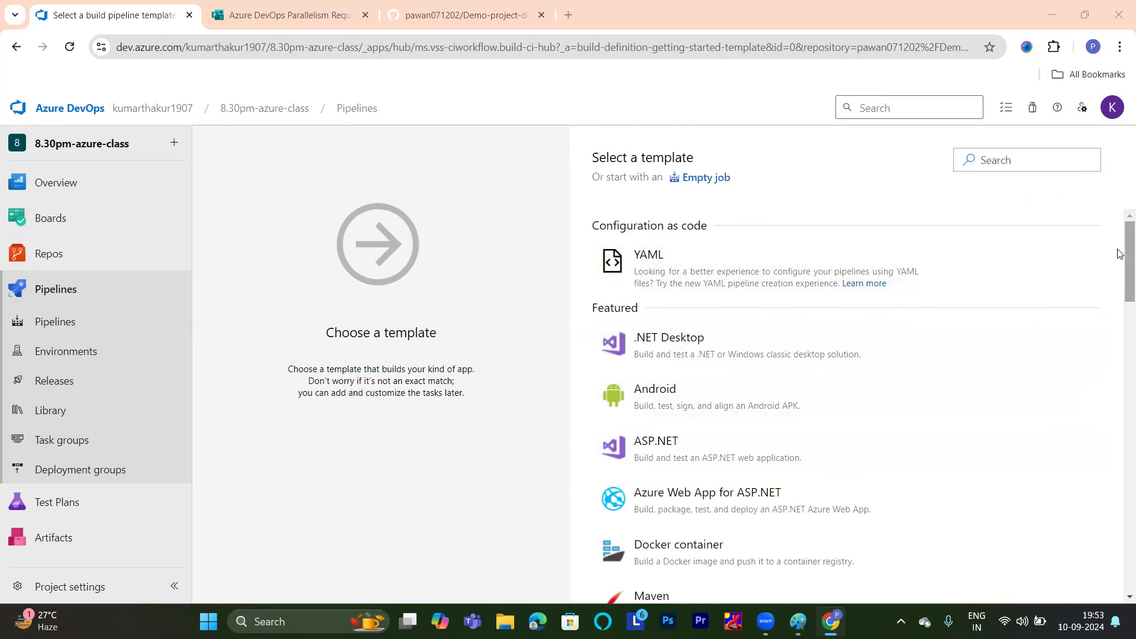
# Apply the ASP.NET Core template, creating the pipeline '8.30pm-azure-class-ASP.NET Core-CI'
pyautogui.scroll(-3, 1119, 292)
pyautogui.scroll(-1, 1119, 293)
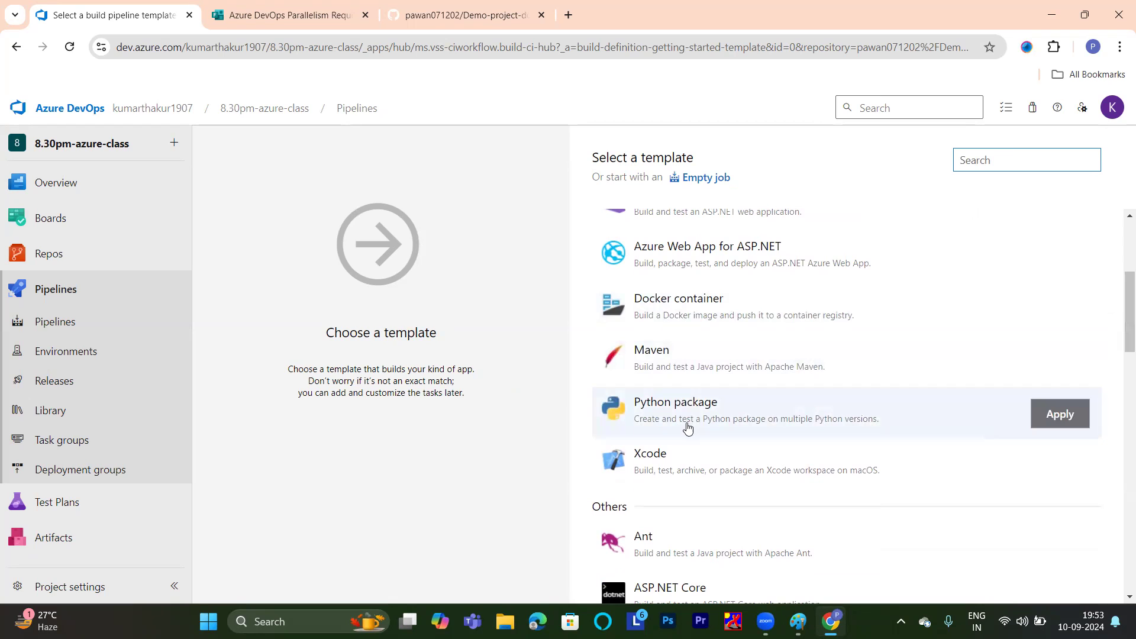
pyautogui.scroll(-5, 1120, 301)
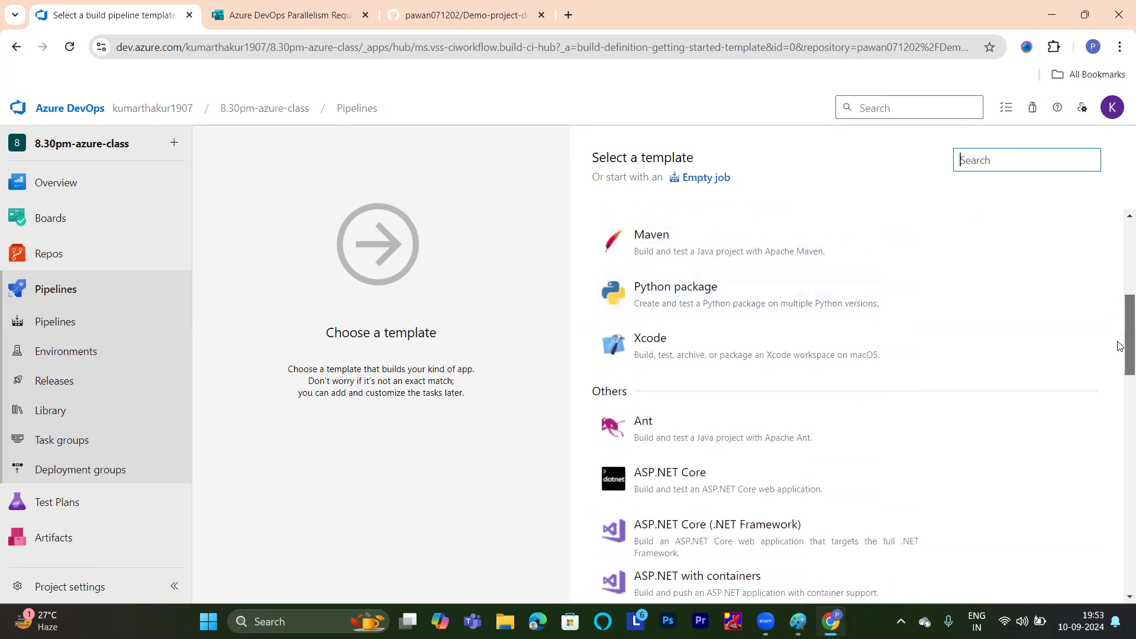
pyautogui.click(663, 295)
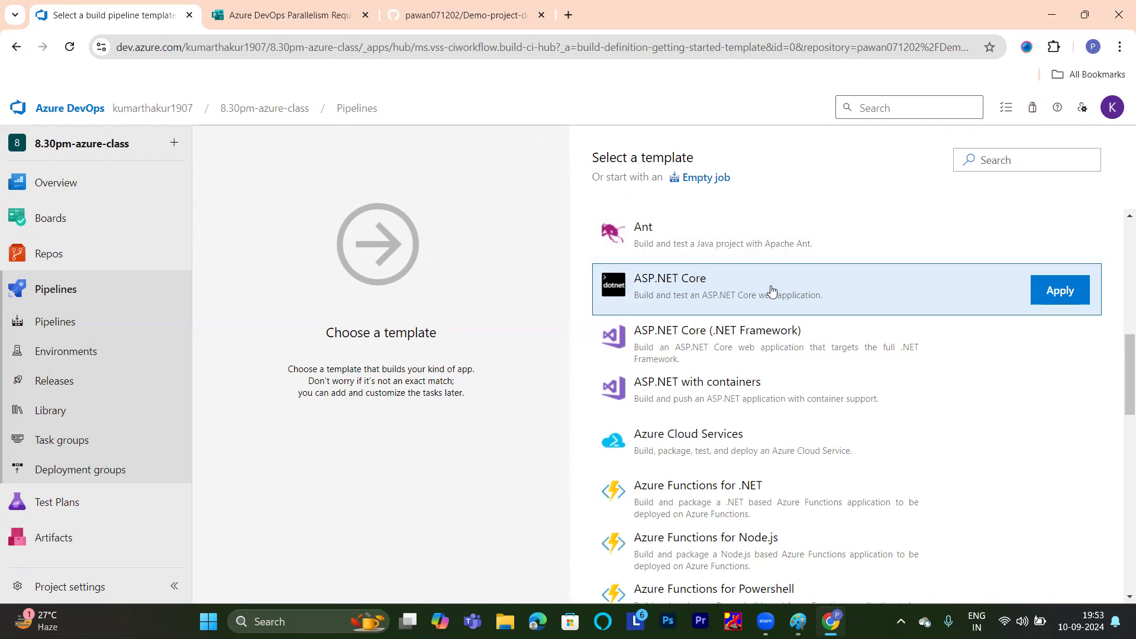
pyautogui.click(1057, 299)
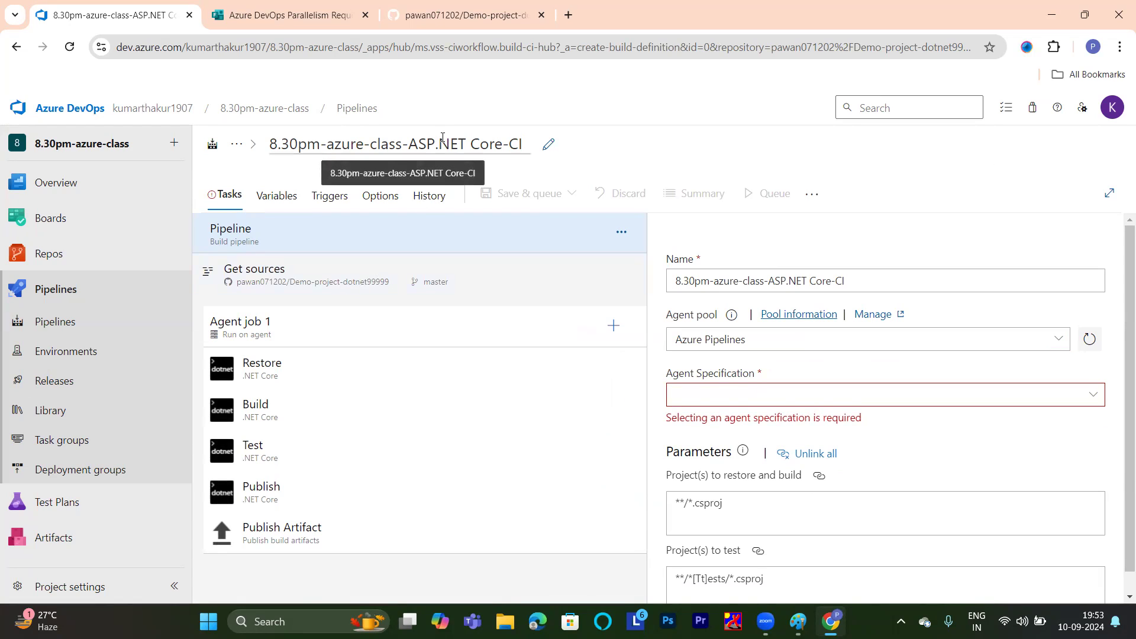
# Replace the pipeline name with 'dotnet-project-for-class', correcting a typo along the way
pyautogui.click(861, 279)
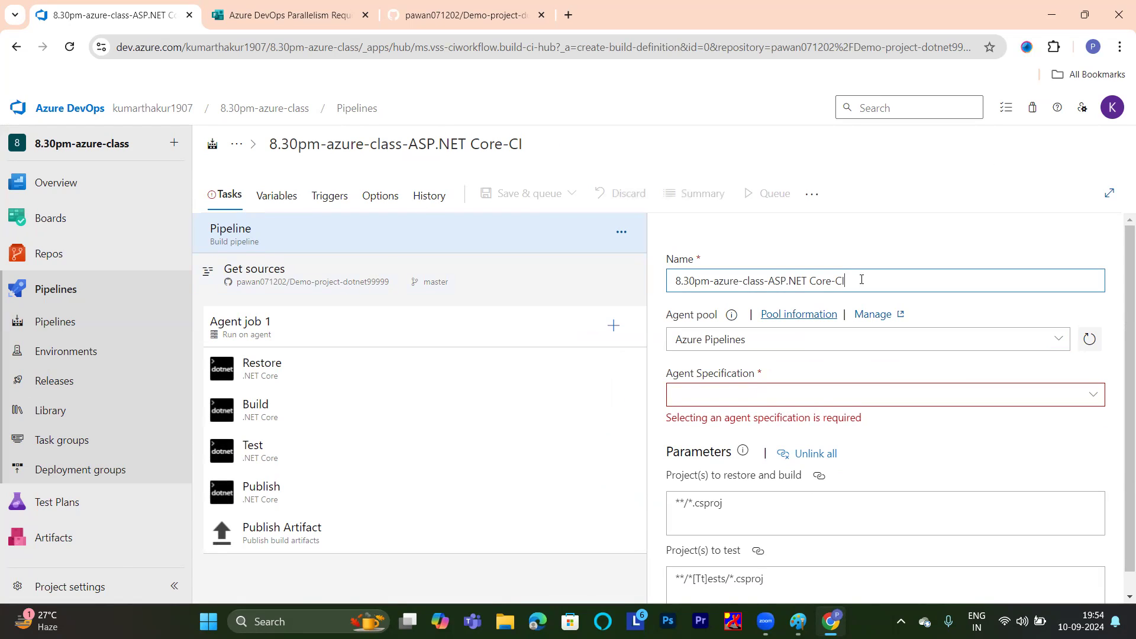
pyautogui.moveTo(861, 280); pyautogui.dragTo(671, 273)
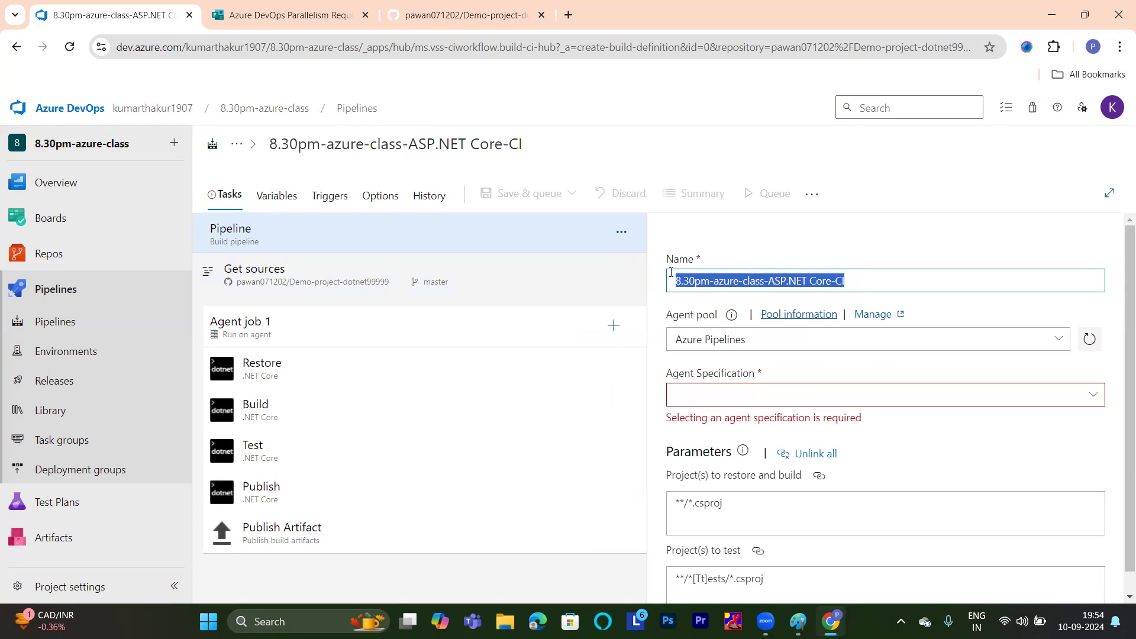
pyautogui.write('dotnet-pro')
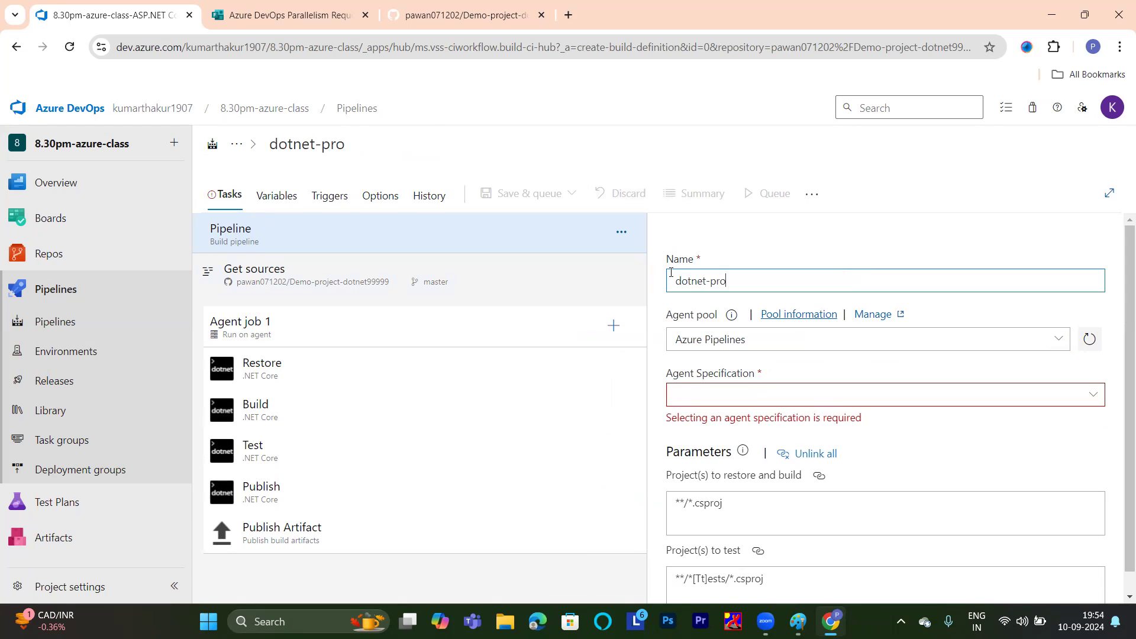
pyautogui.write('ject-for th')
pyautogui.press('BackSpace')
pyautogui.press('BackSpace')
pyautogui.press('BackSpace')
pyautogui.write('class')
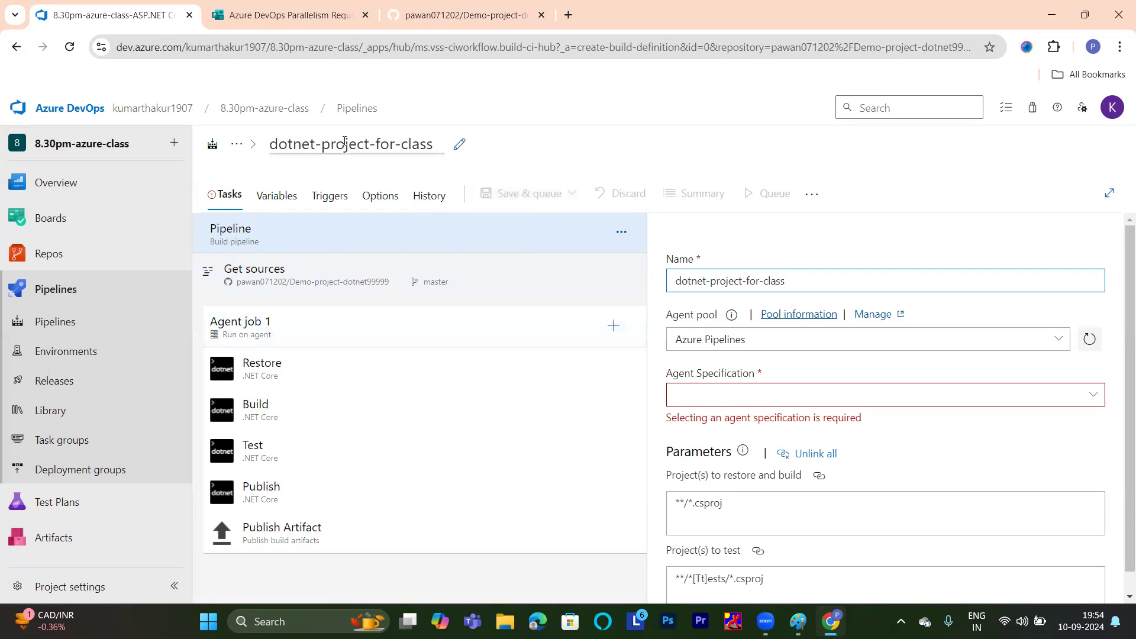
pyautogui.click(261, 243)
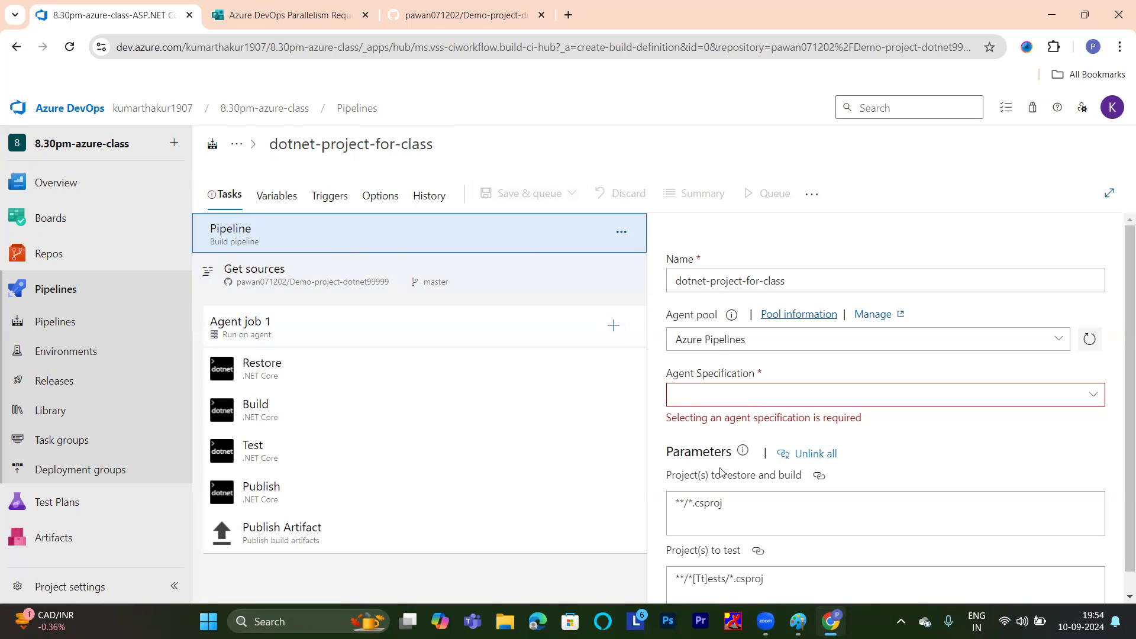
pyautogui.moveTo(806, 282); pyautogui.dragTo(671, 279)
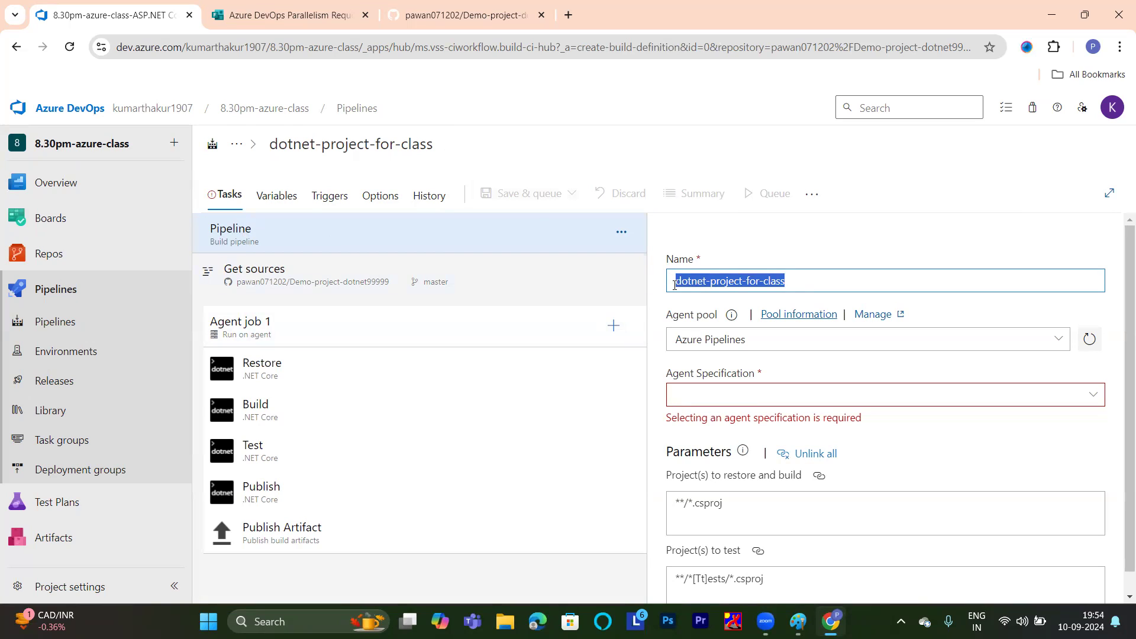
pyautogui.click(751, 338)
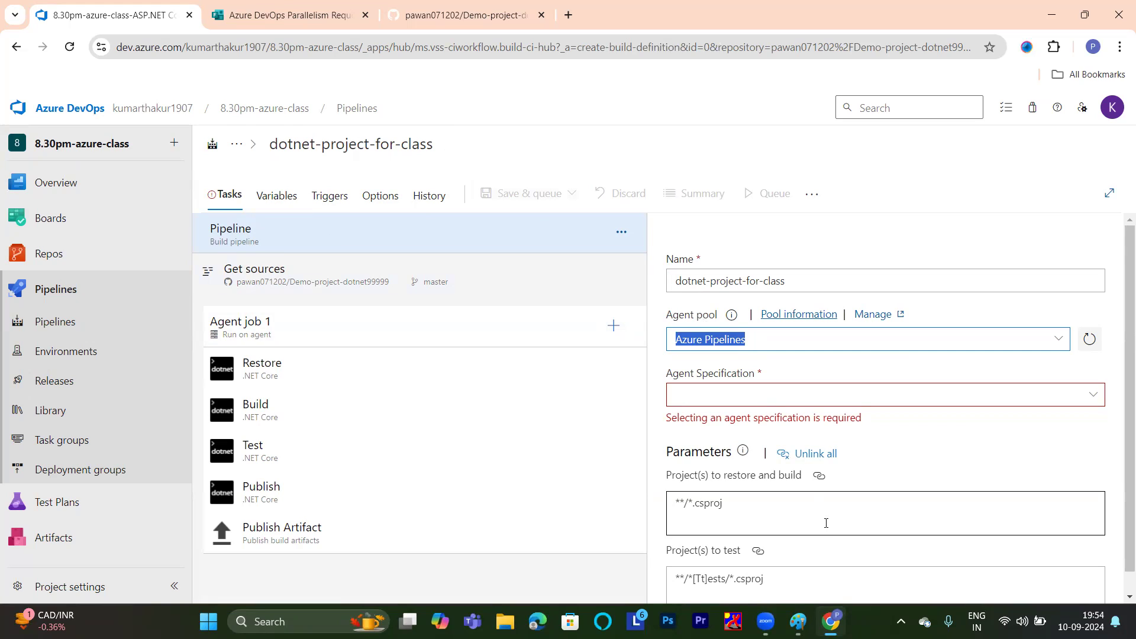
# In Paint, undo the old CI/CD sketch and draw a wide rectangle with a text box inside
pyautogui.moveTo(798, 621)
pyautogui.click(781, 563)
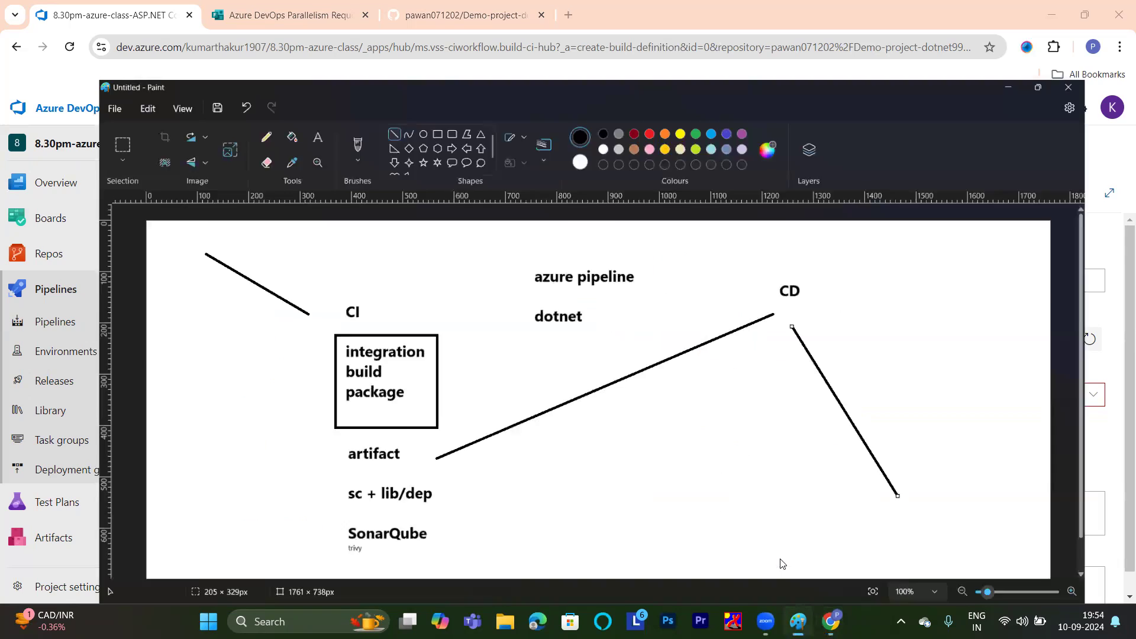
pyautogui.hotkey('ctrl', 'z')
pyautogui.hotkey('ctrl', 'z')
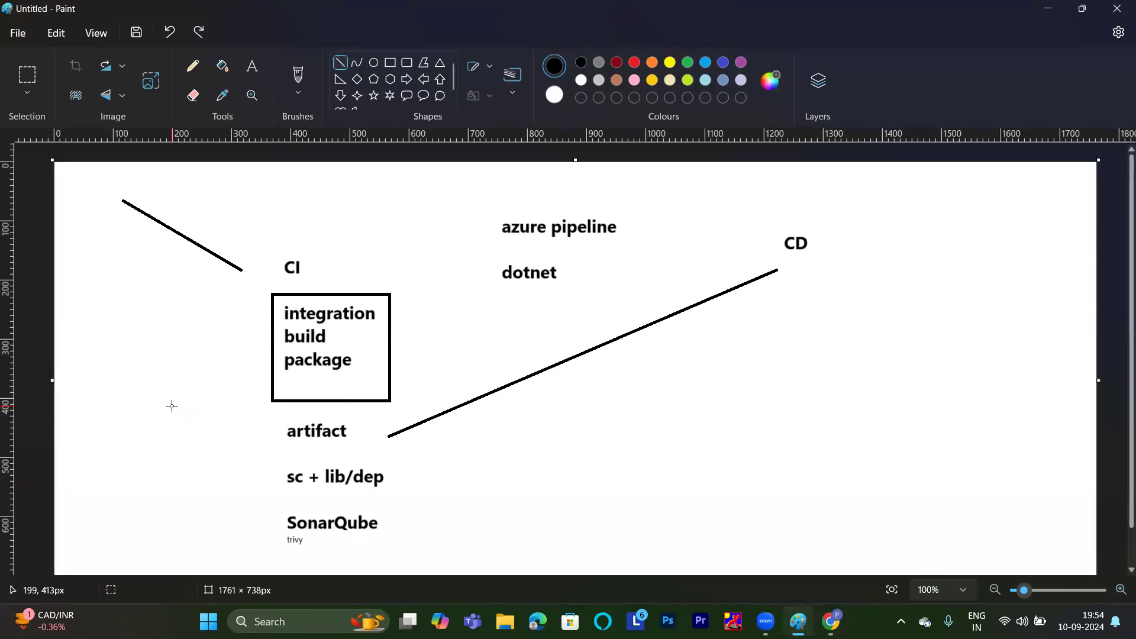
pyautogui.click(390, 62)
pyautogui.moveTo(497, 404); pyautogui.dragTo(1011, 471)
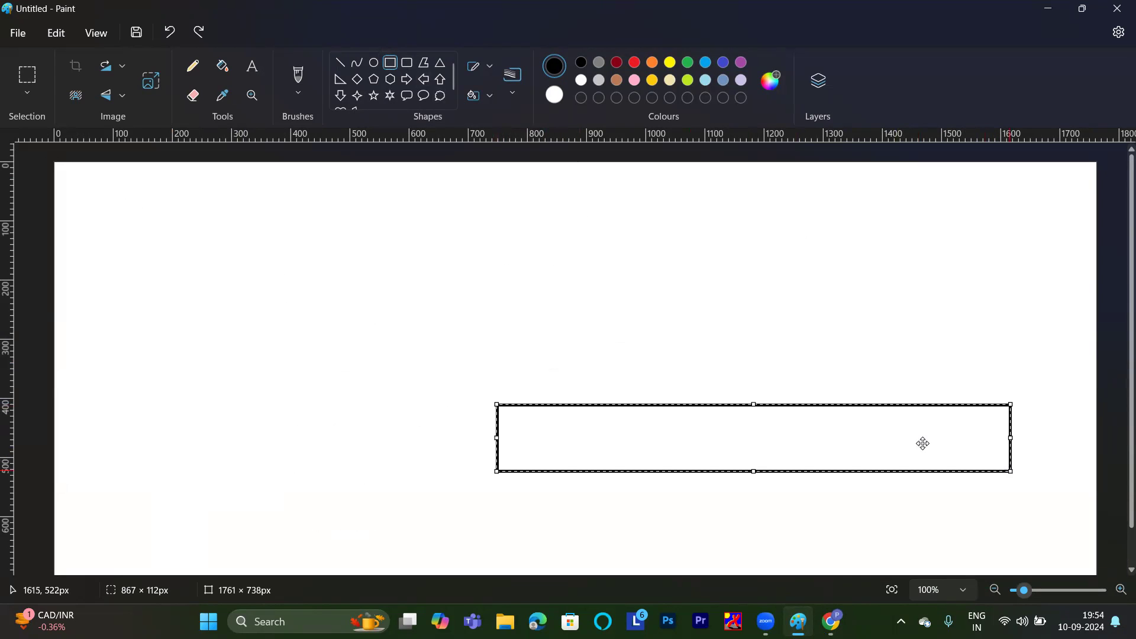
pyautogui.click(339, 61)
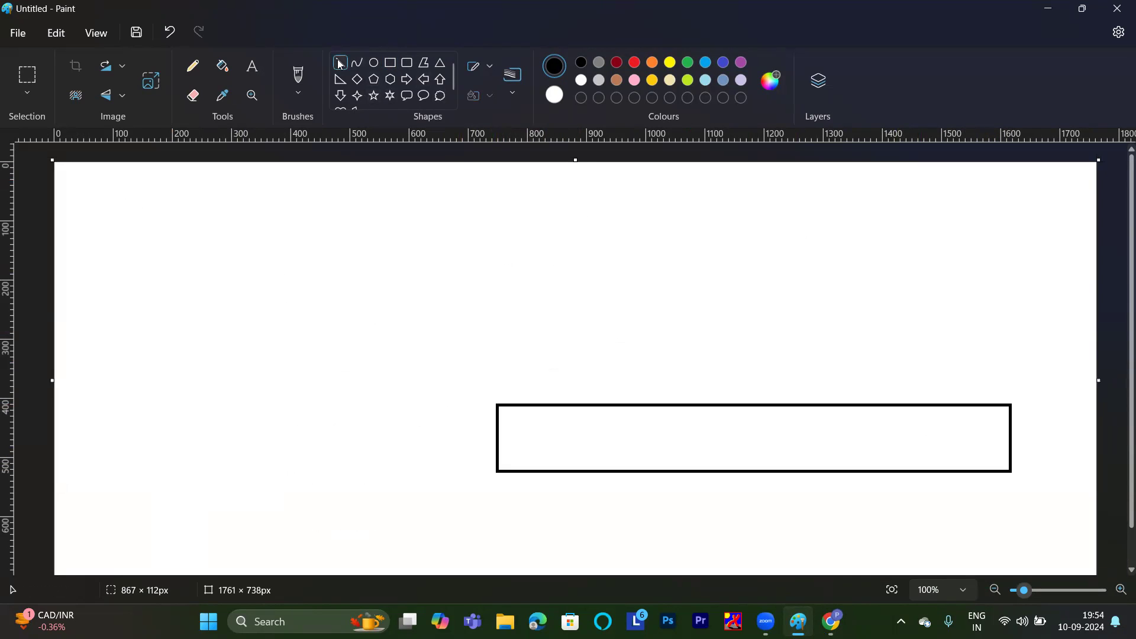
pyautogui.click(253, 65)
pyautogui.moveTo(605, 420); pyautogui.dragTo(738, 476)
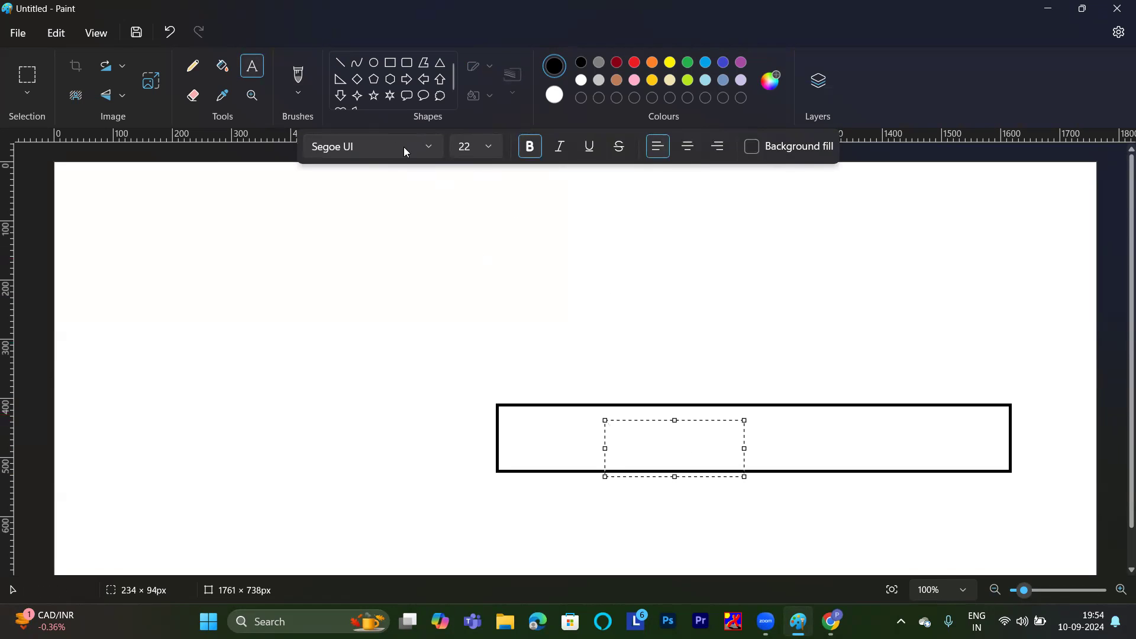
# Draw a smaller rectangle above the wide one, with three small ovals between them
pyautogui.click(395, 68)
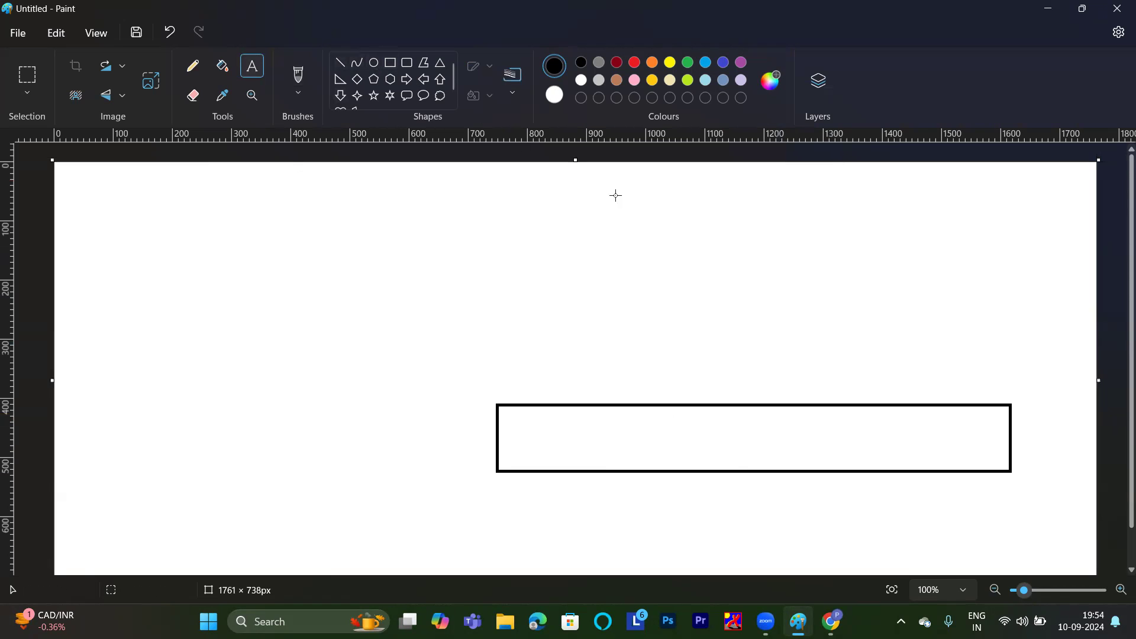
pyautogui.moveTo(618, 313)
pyautogui.mouseDown()
pyautogui.moveTo(903, 367)
pyautogui.moveTo(916, 384)
pyautogui.mouseUp()
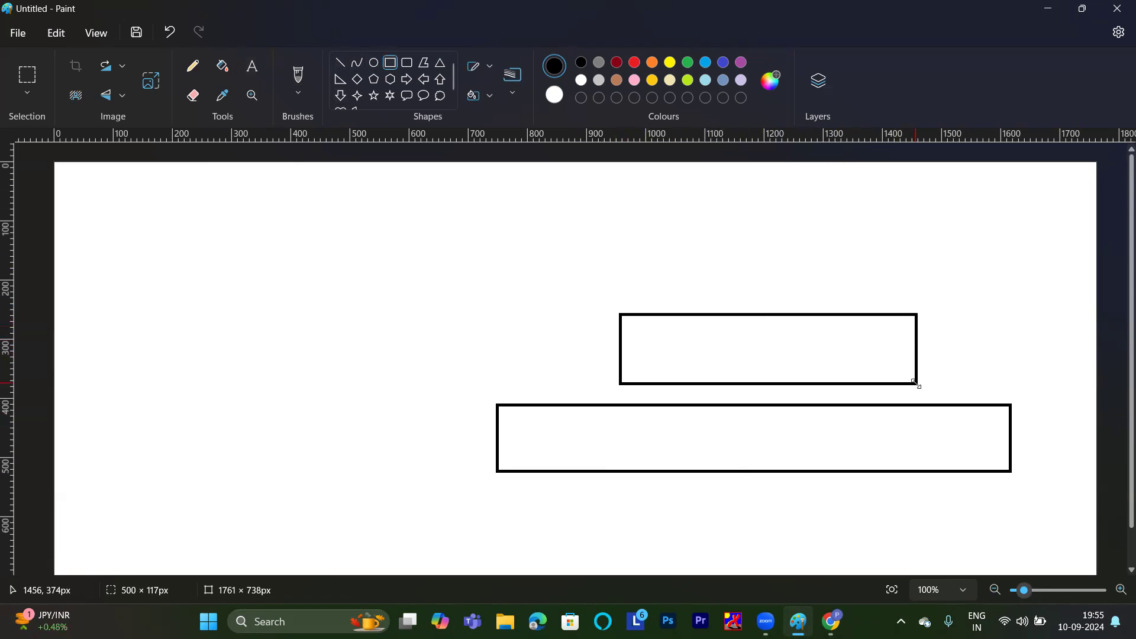
pyautogui.click(373, 63)
pyautogui.moveTo(649, 381); pyautogui.dragTo(669, 404)
pyautogui.moveTo(756, 382); pyautogui.dragTo(791, 405)
pyautogui.moveTo(859, 385); pyautogui.dragTo(870, 407)
pyautogui.click(310, 186)
# Label the upper rectangle 'pipeline'
pyautogui.click(254, 66)
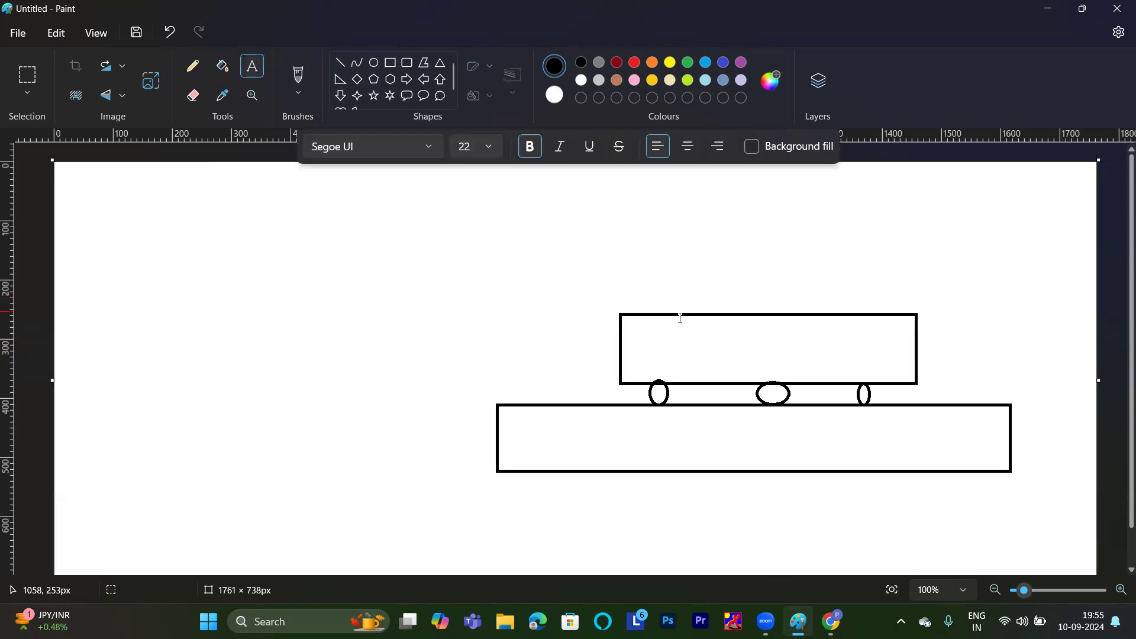
pyautogui.moveTo(680, 322); pyautogui.dragTo(870, 375)
pyautogui.write('p')
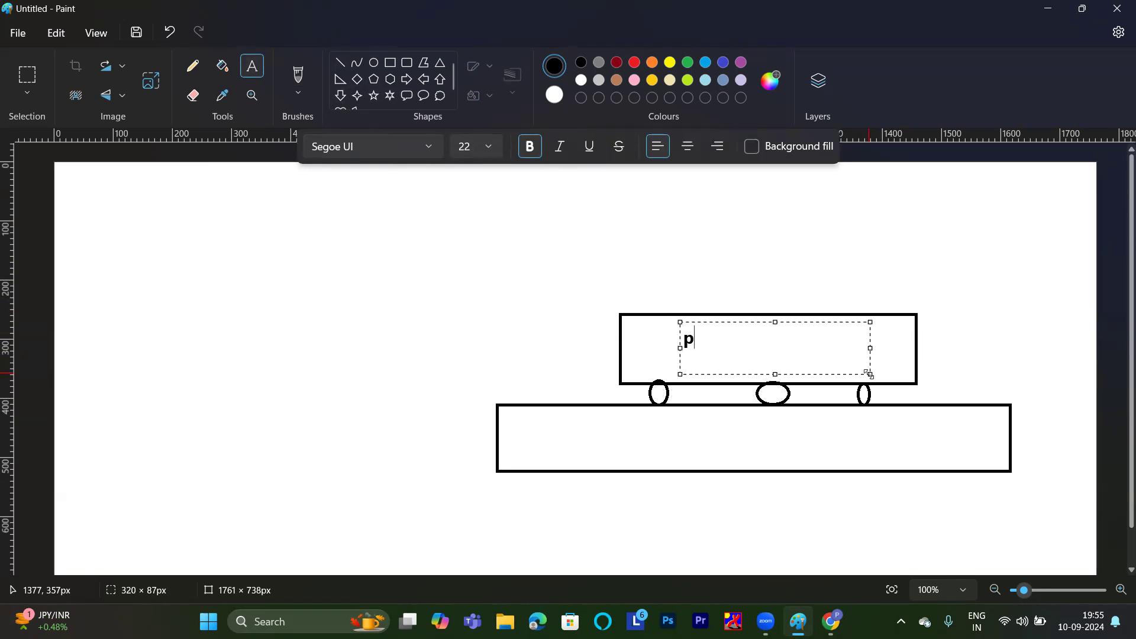
pyautogui.write('ipeline')
pyautogui.moveTo(732, 428); pyautogui.dragTo(919, 472)
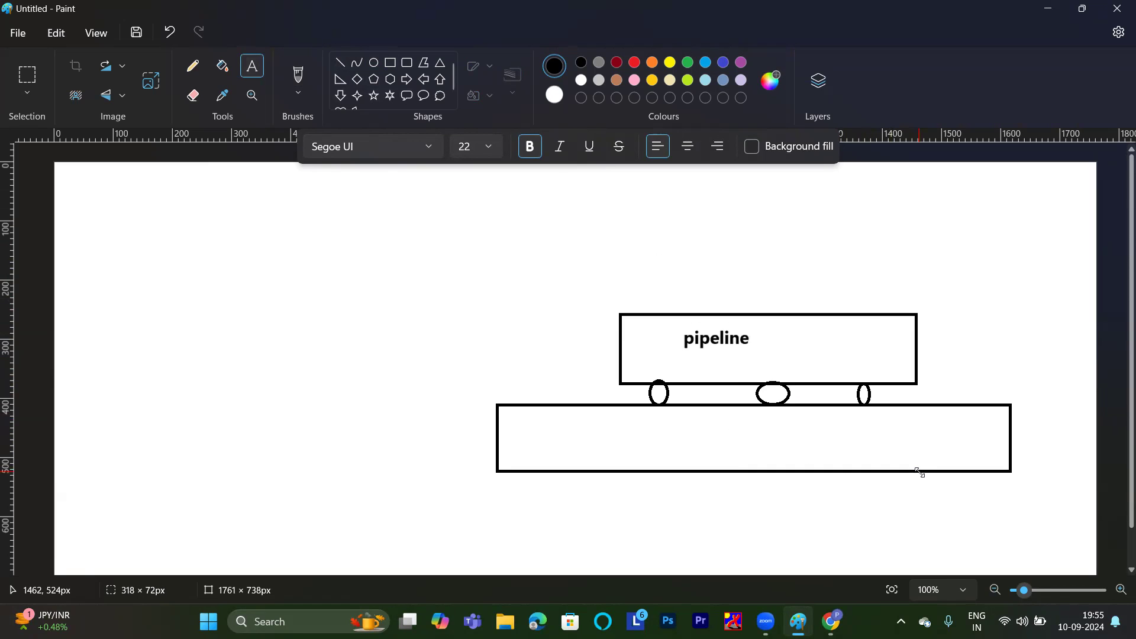
pyautogui.press('e')
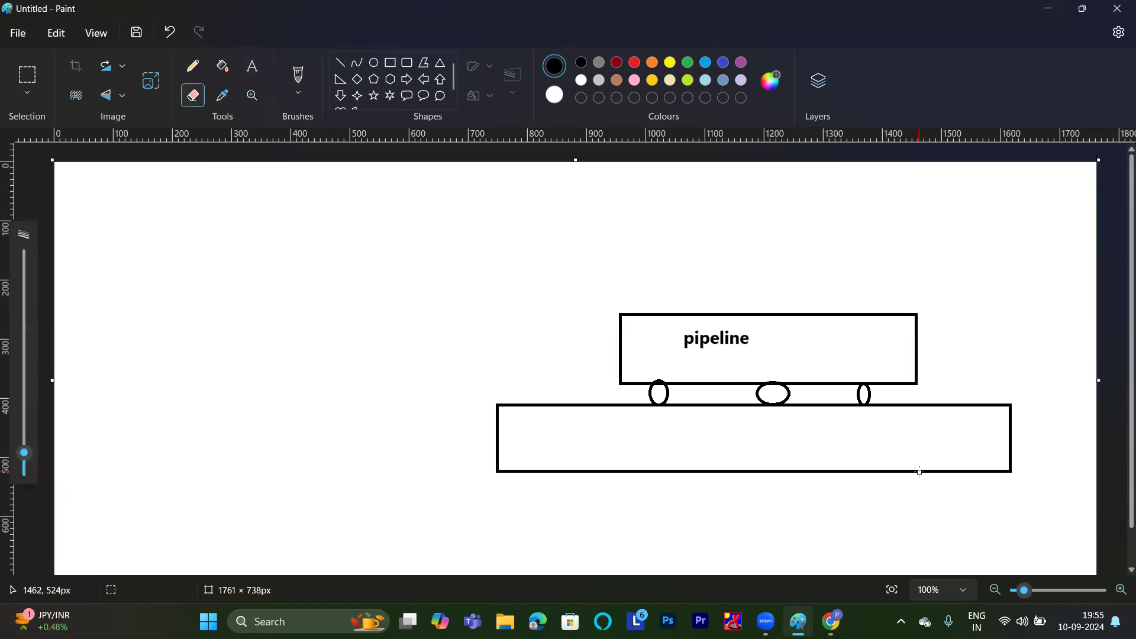
# Label the lower rectangle 'agent microsoft'
pyautogui.click(253, 75)
pyautogui.moveTo(642, 423); pyautogui.dragTo(831, 486)
pyautogui.write('agent')
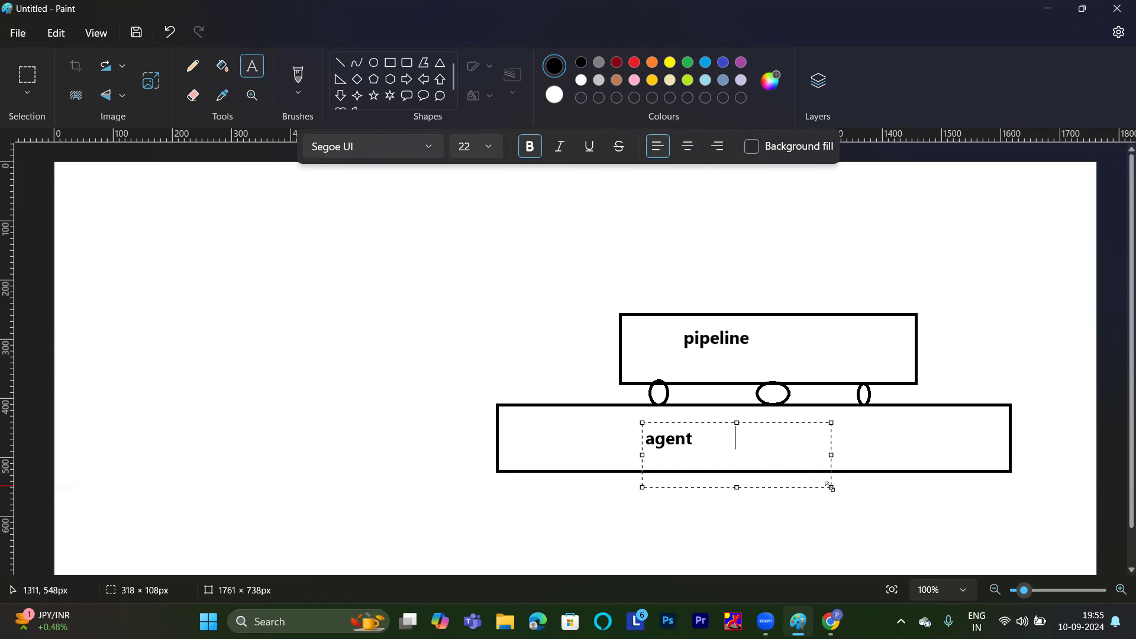
pyautogui.write('microsoft')
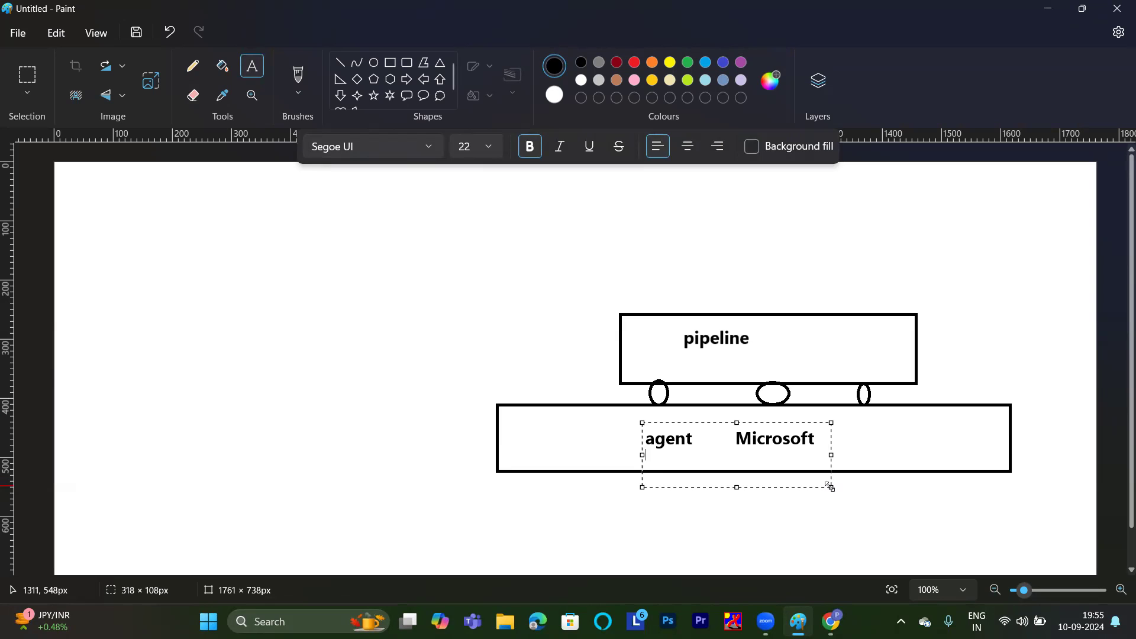
pyautogui.click(343, 390)
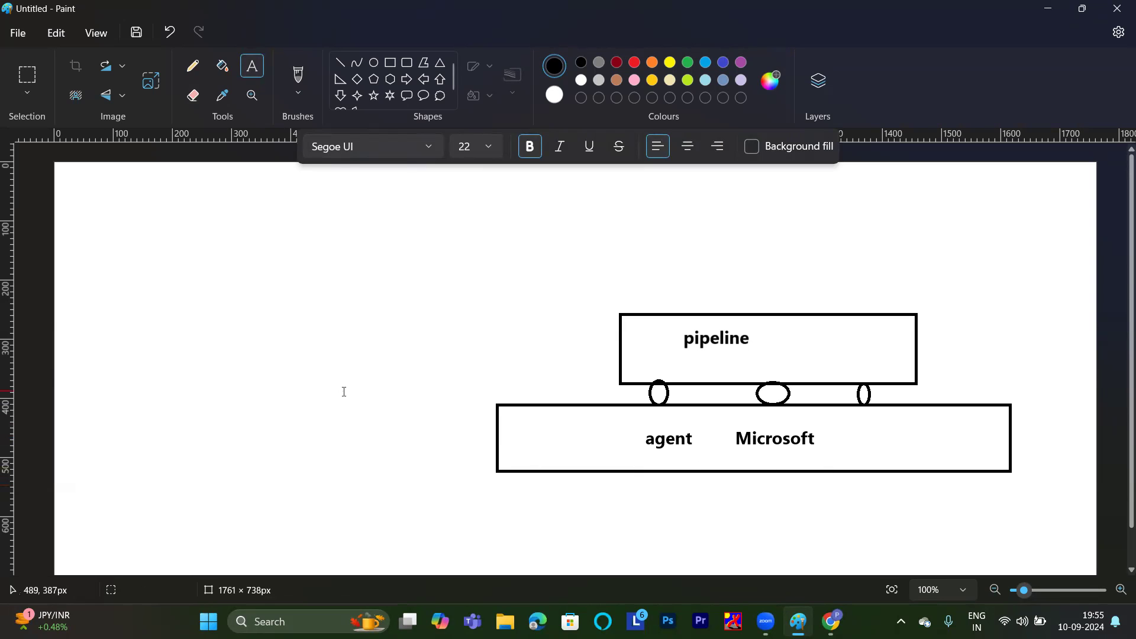
# Draw a line to the lower box's left corner and label it 'self agent'
pyautogui.click(341, 64)
pyautogui.moveTo(438, 365); pyautogui.dragTo(507, 418)
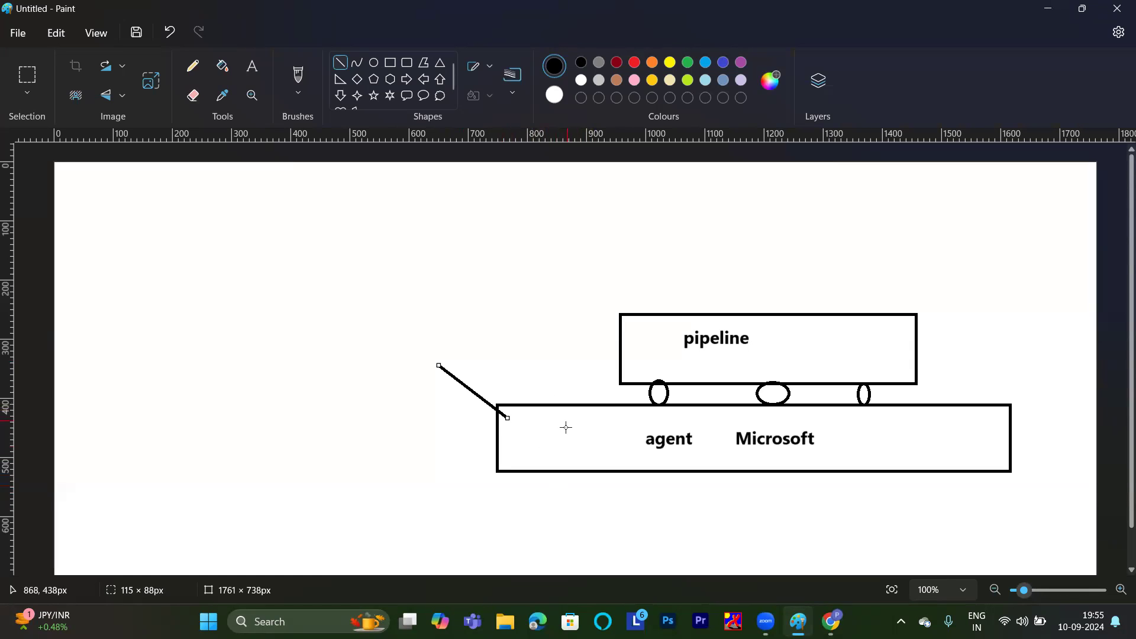
pyautogui.click(250, 67)
pyautogui.click(532, 422)
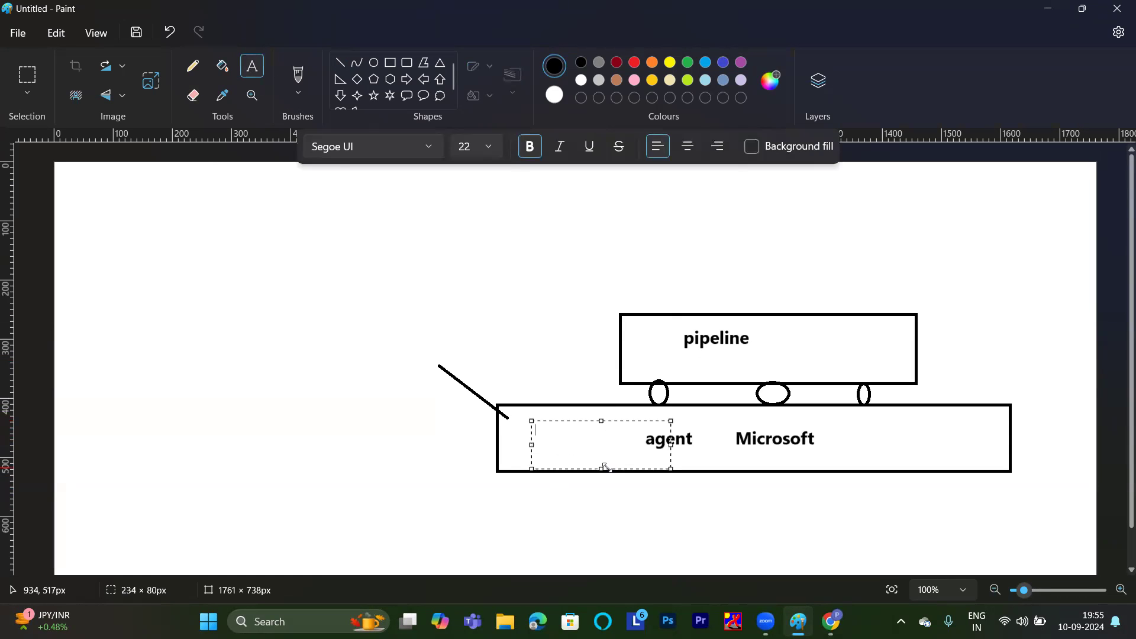
pyautogui.write('self aganet')
pyautogui.press('BackSpace')
pyautogui.press('BackSpace')
pyautogui.press('BackSpace')
pyautogui.press('BackSpace')
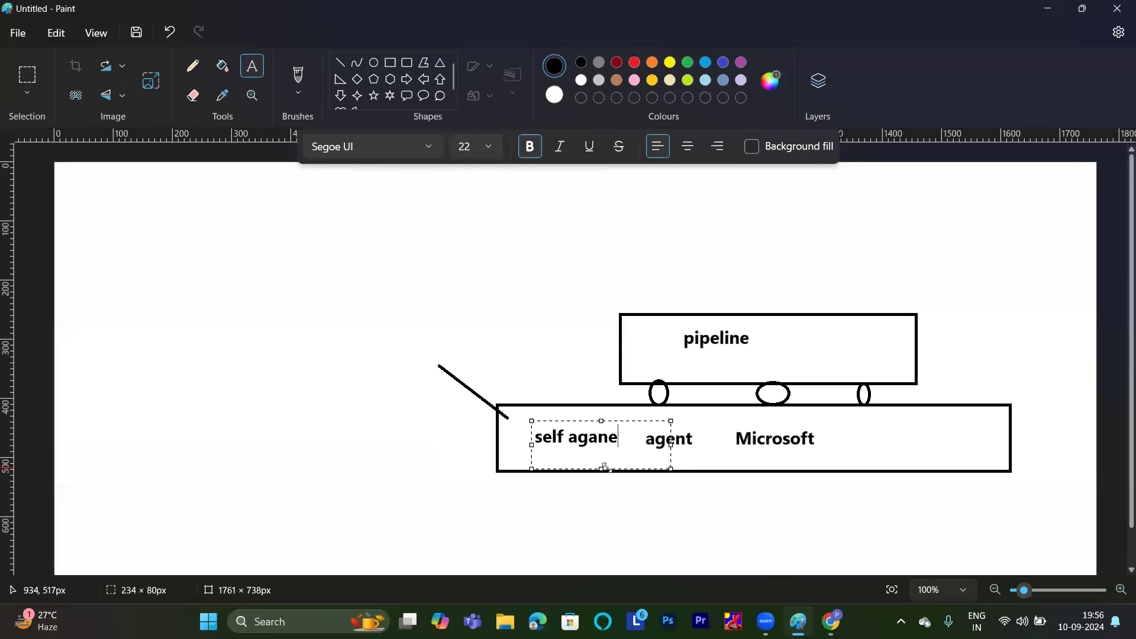
pyautogui.write('ent')
pyautogui.click(735, 264)
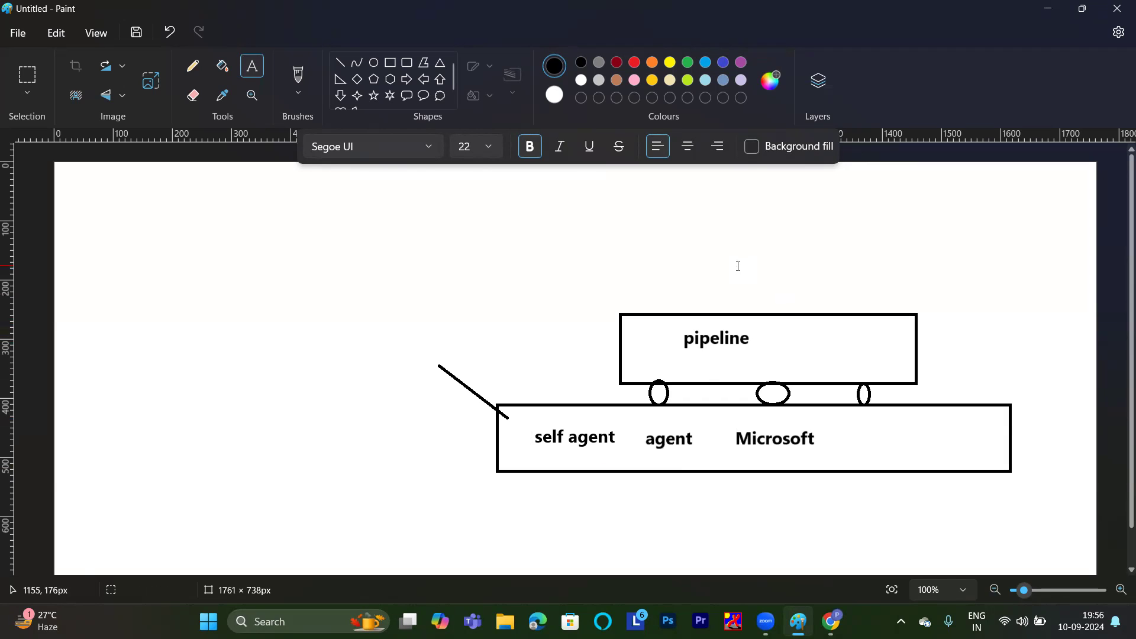
# Draw a line down to the pipeline box and a tall rectangle on the left, then return to Azure DevOps
pyautogui.click(341, 62)
pyautogui.moveTo(618, 231); pyautogui.dragTo(704, 310)
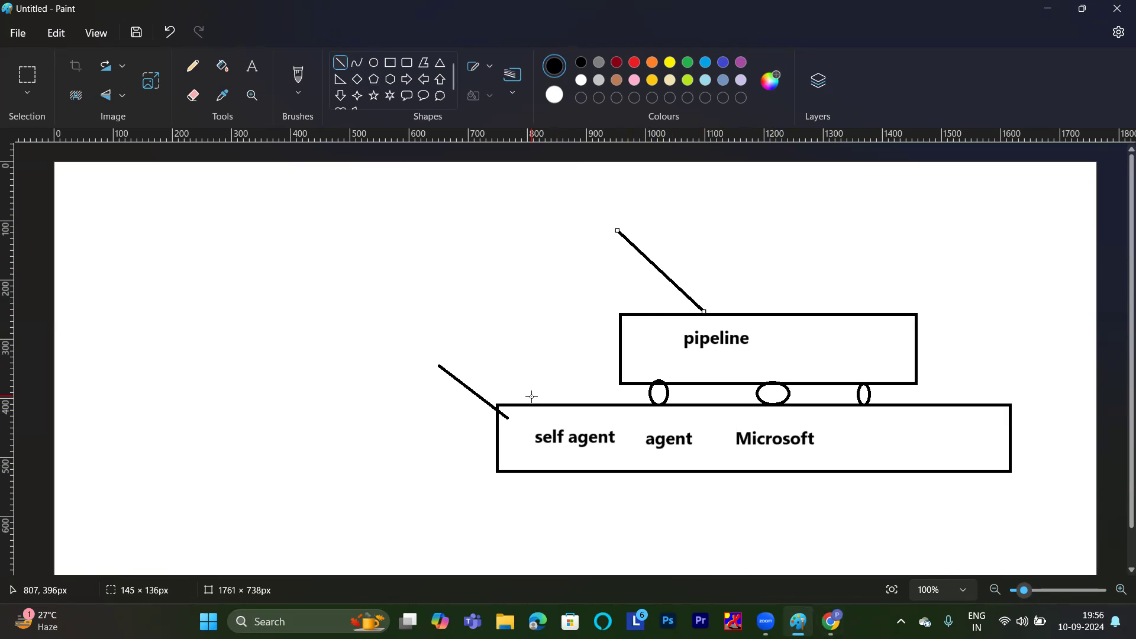
pyautogui.click(390, 62)
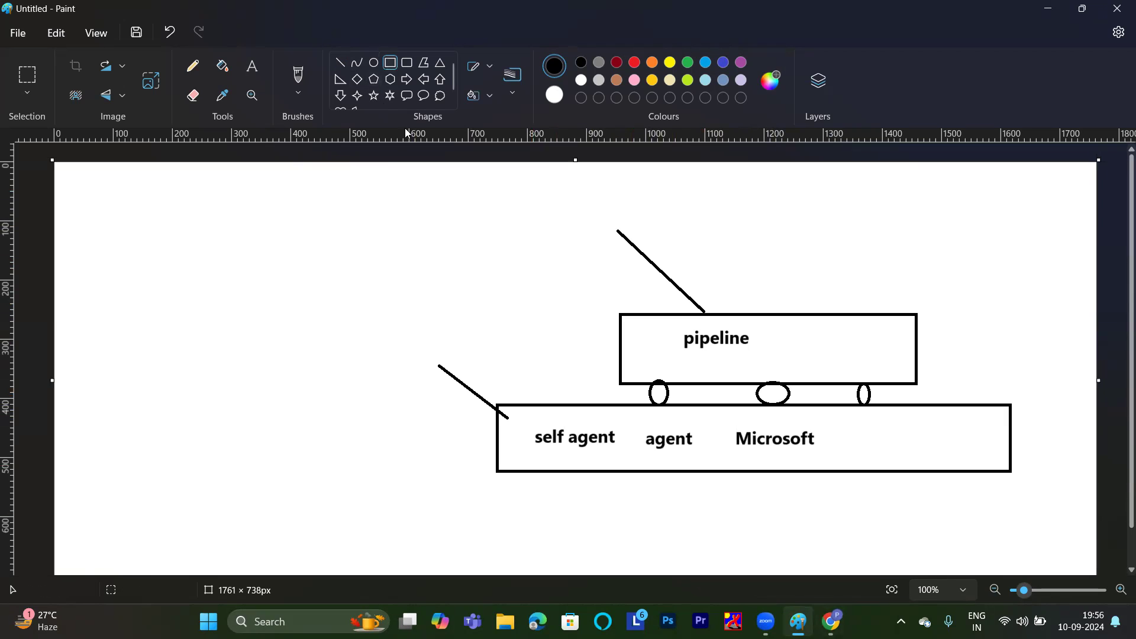
pyautogui.moveTo(201, 233); pyautogui.dragTo(408, 507)
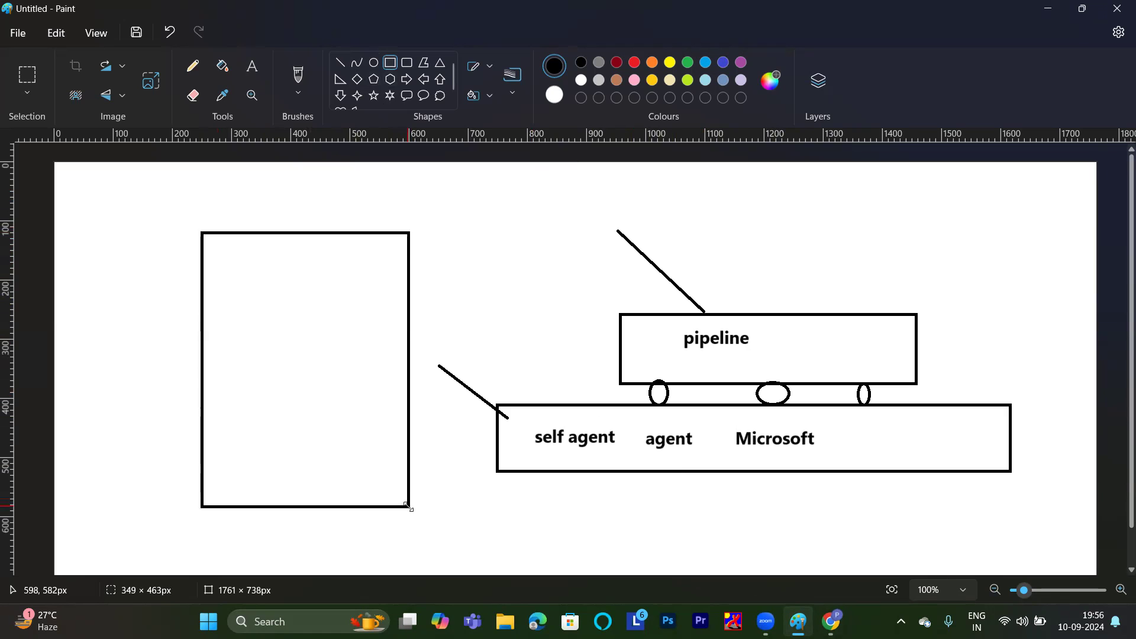
pyautogui.moveTo(831, 621)
pyautogui.click(826, 580)
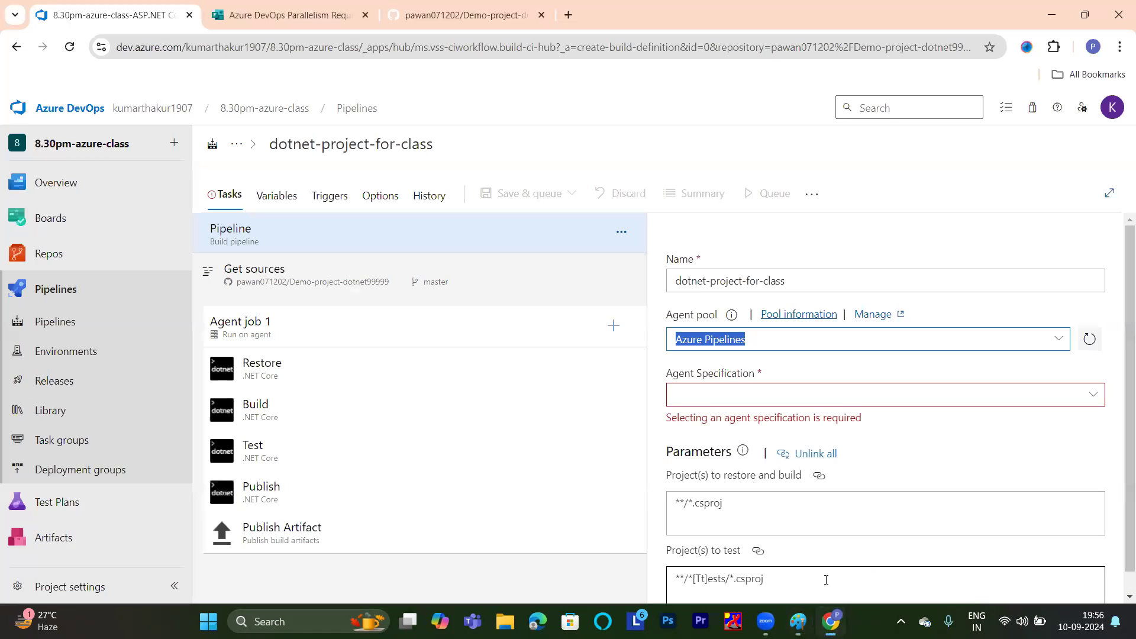
# Keep Azure Pipelines as the agent pool and choose ubuntu-20.04 as the agent specification
pyautogui.click(1058, 338)
pyautogui.click(745, 386)
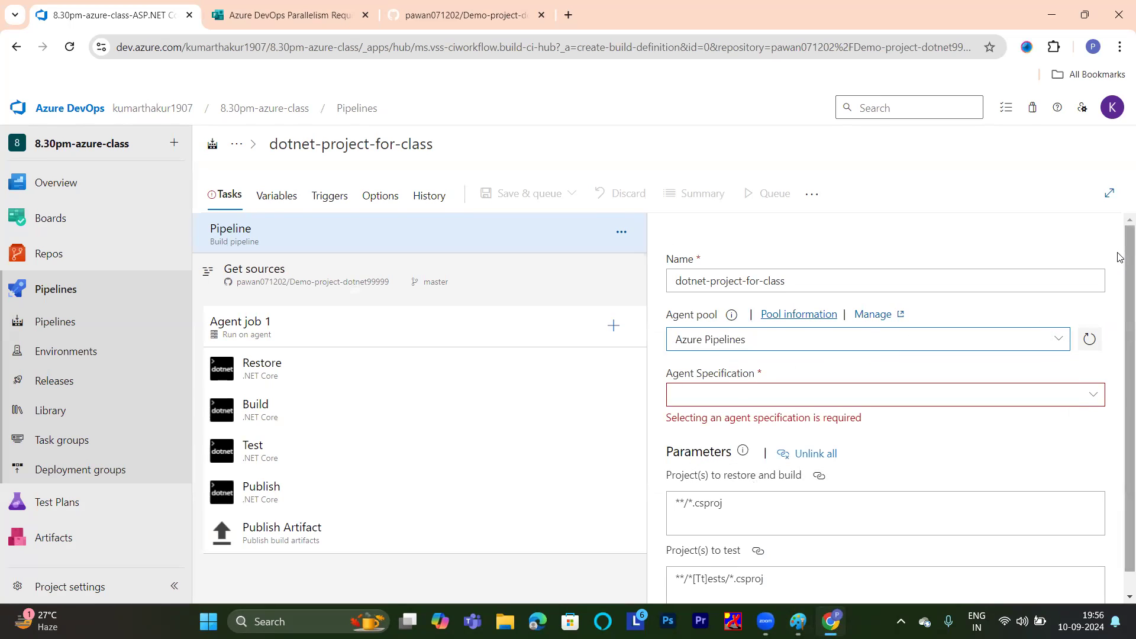
pyautogui.scroll(-1, 1120, 259)
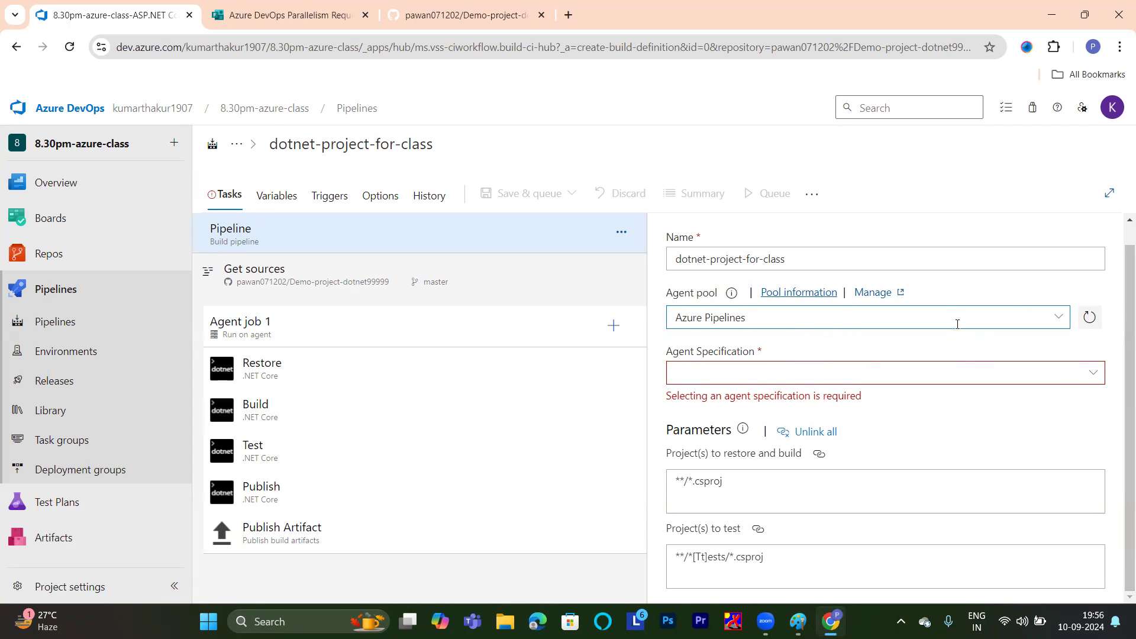
pyautogui.click(1095, 379)
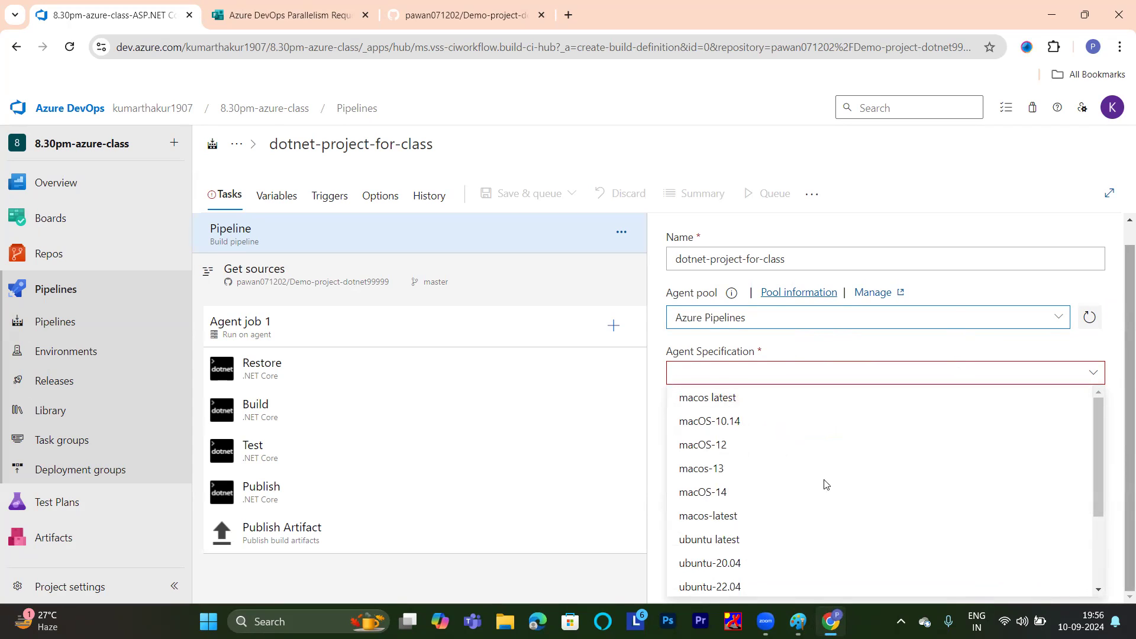
pyautogui.press('Menu')
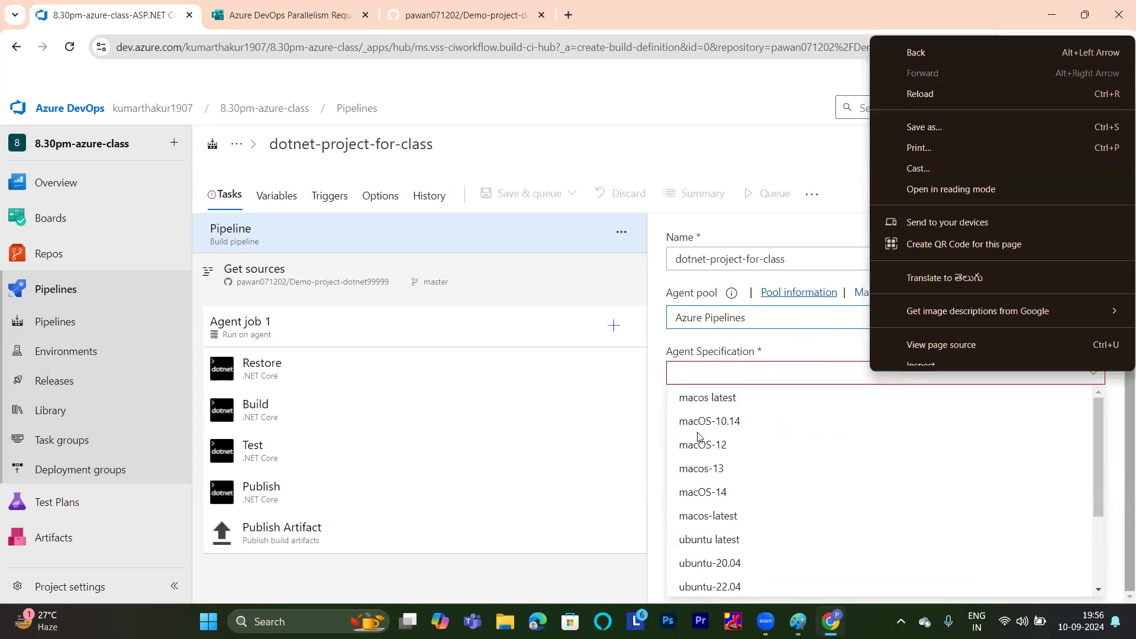
pyautogui.click(702, 563)
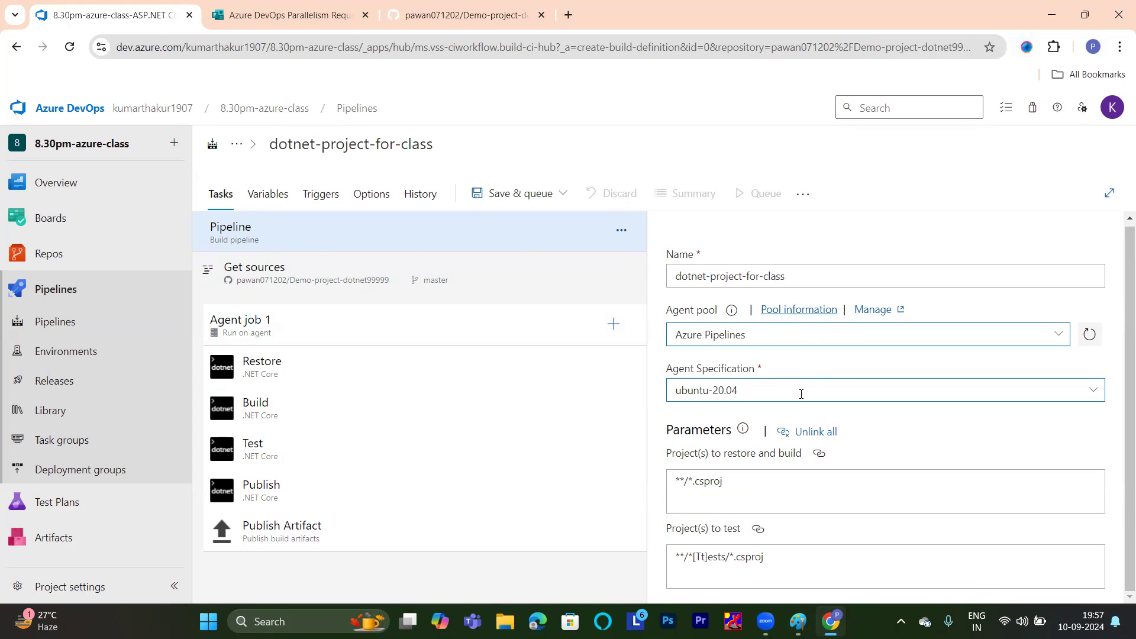
# Glance at the Paint diagram, then come back to the pipeline editor
pyautogui.moveTo(799, 621)
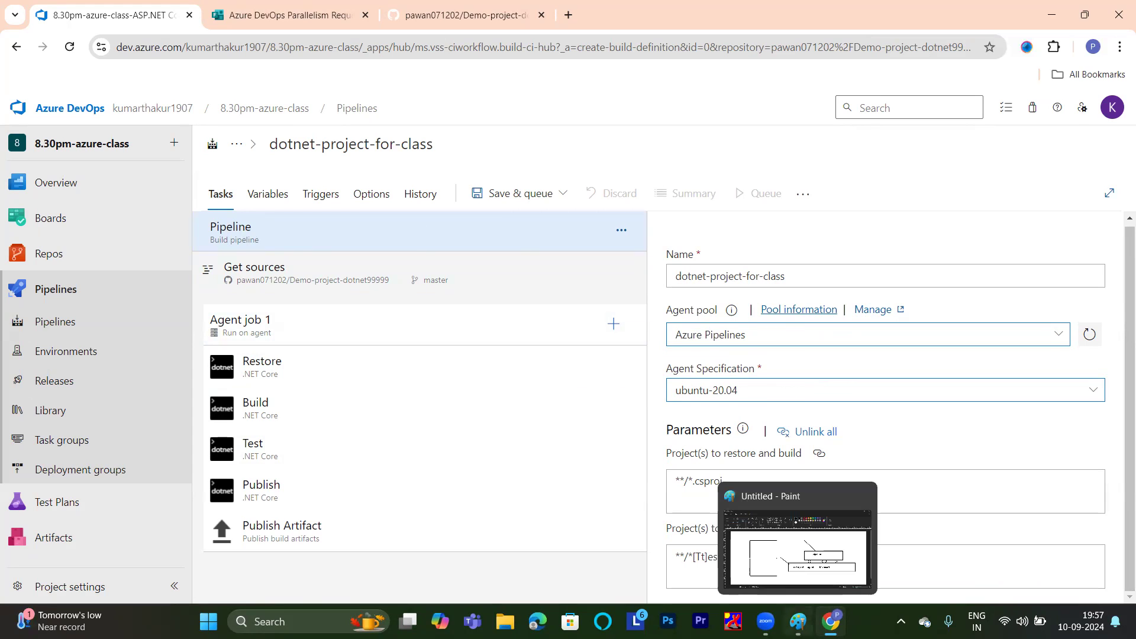
pyautogui.click(779, 567)
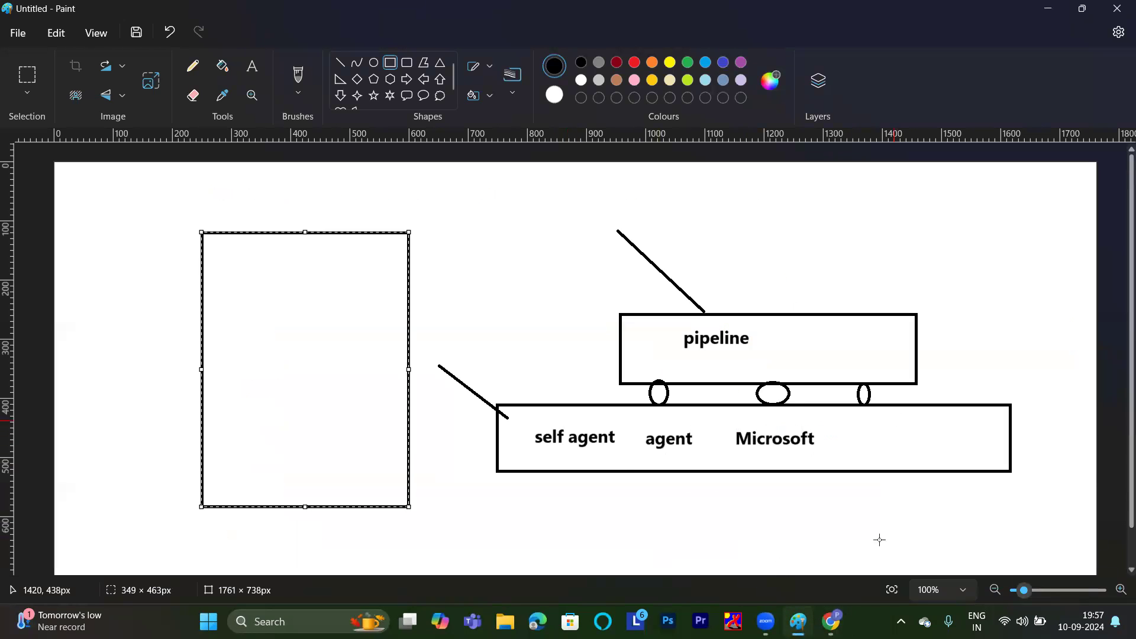
pyautogui.moveTo(831, 621)
pyautogui.click(815, 559)
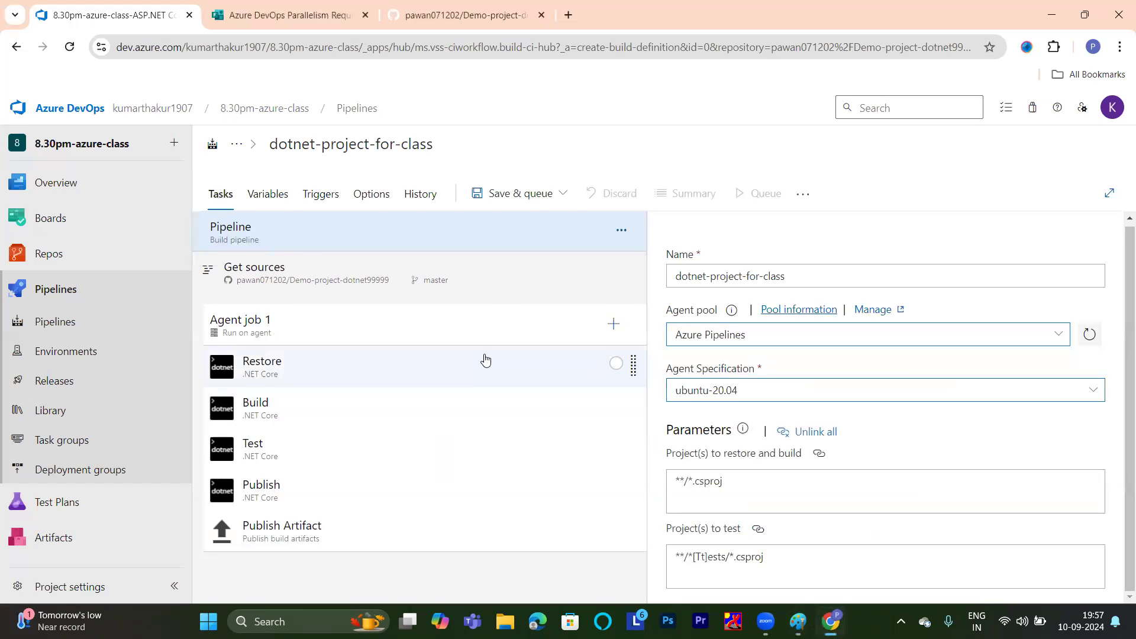
# Check the source settings, then rename Agent job 1 to 'build-agent'
pyautogui.click(295, 265)
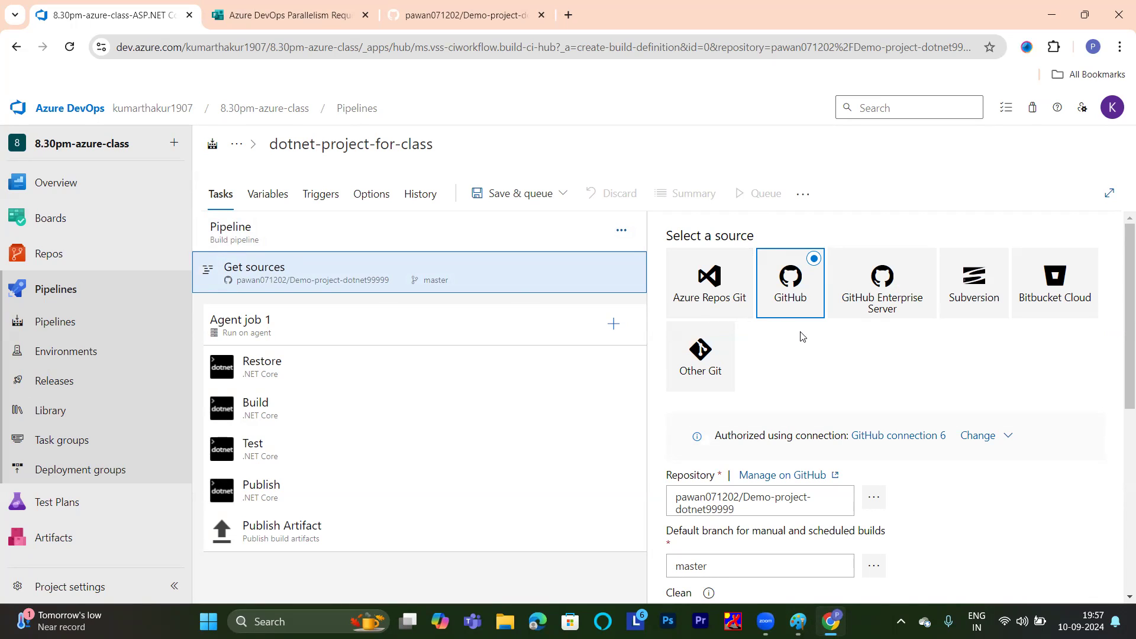
pyautogui.click(284, 323)
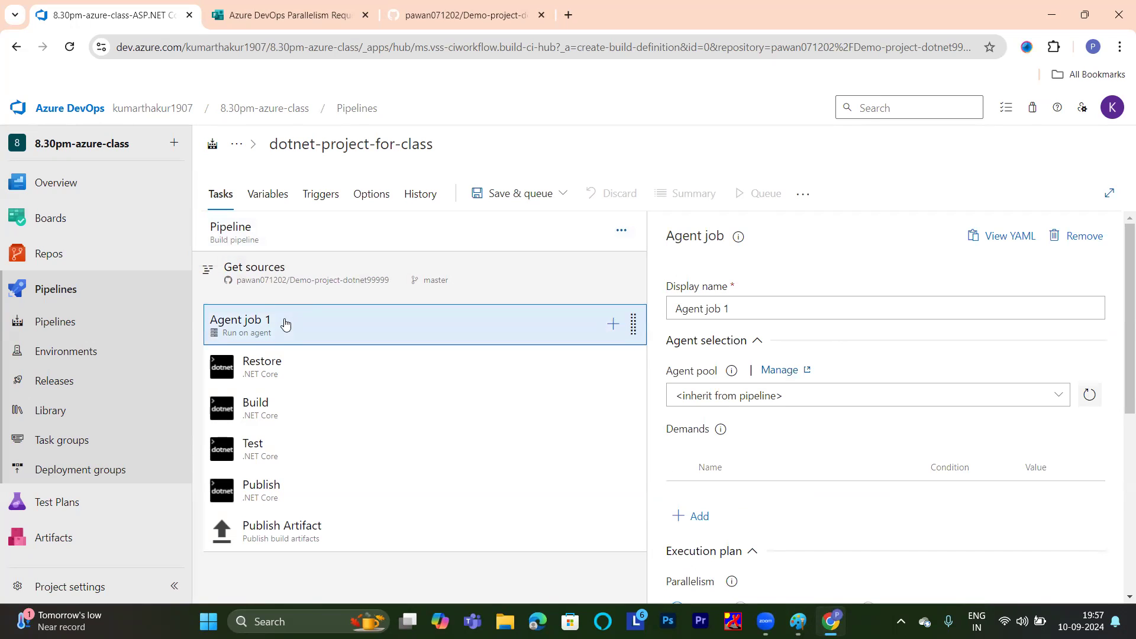
pyautogui.click(756, 310)
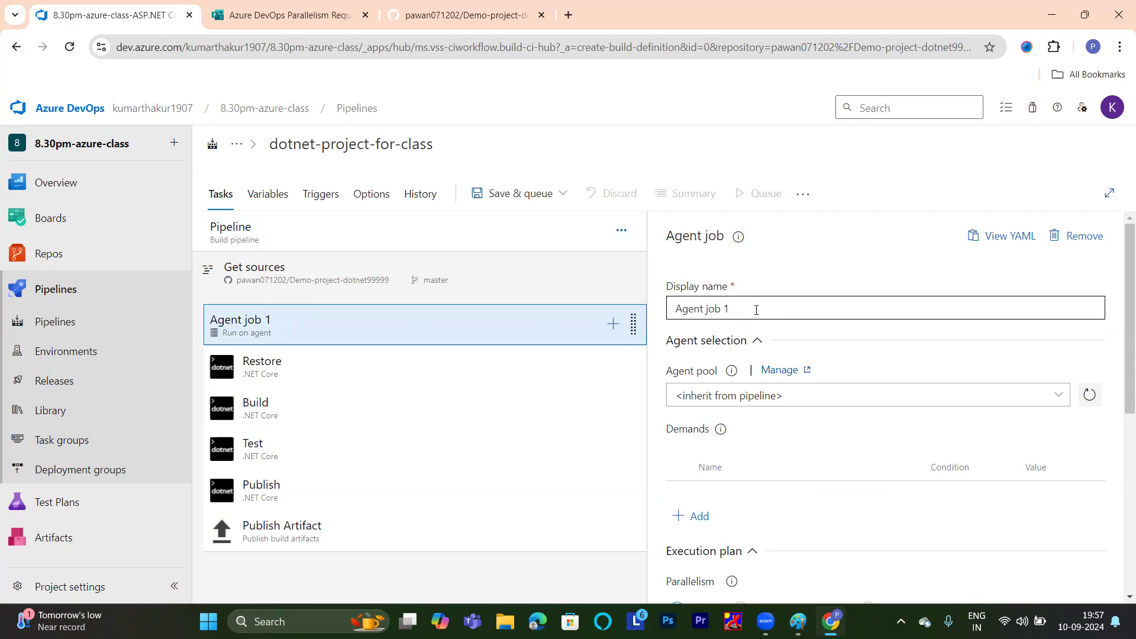
pyautogui.press('BackSpace')
pyautogui.press('BackSpace')
pyautogui.press('BackSpace')
pyautogui.press('BackSpace')
pyautogui.press('BackSpace')
pyautogui.press('BackSpace')
pyautogui.press('BackSpace')
pyautogui.press('BackSpace')
pyautogui.press('BackSpace')
pyautogui.write('build-agent')
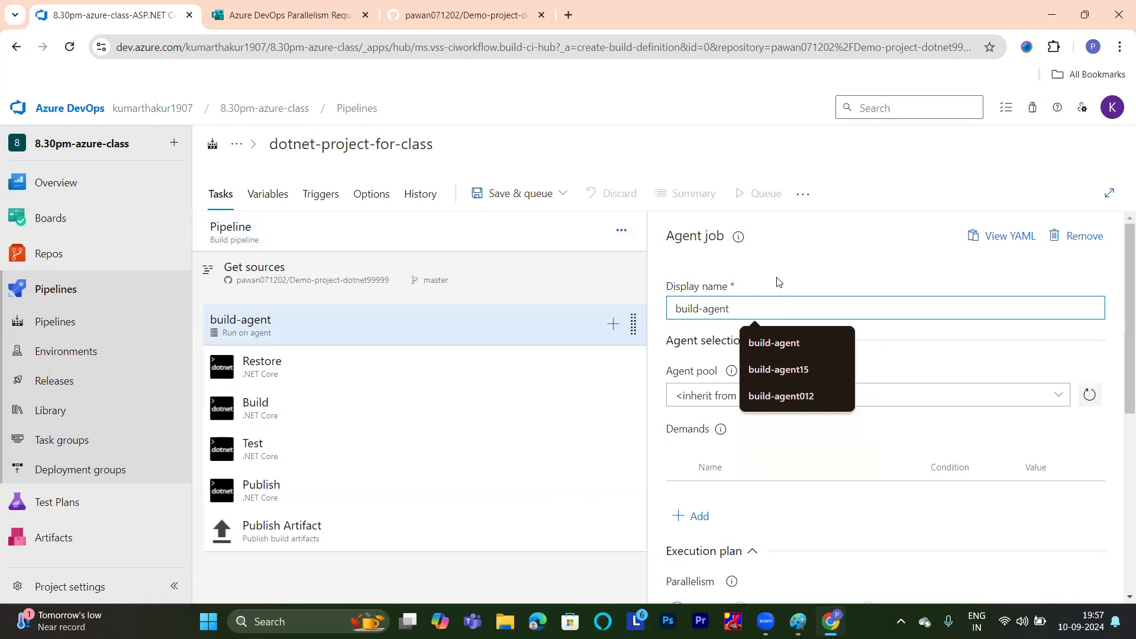
pyautogui.click(779, 282)
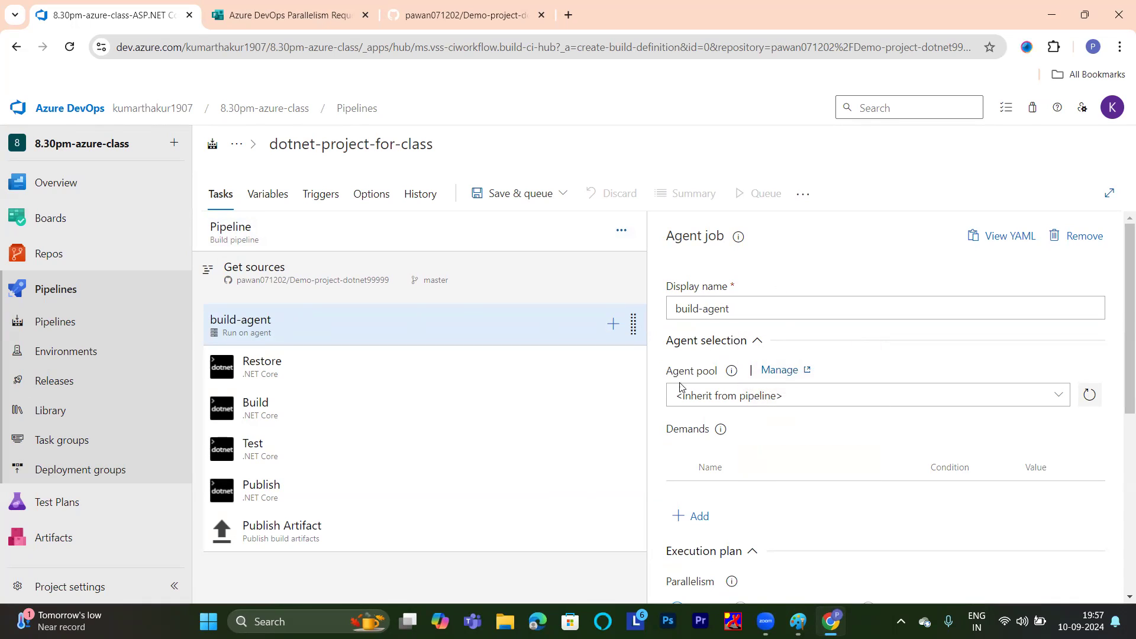
# Set the job's agent pool to Azure Pipelines and specification to ubuntu-20.04, then view the Restore task
pyautogui.click(1054, 400)
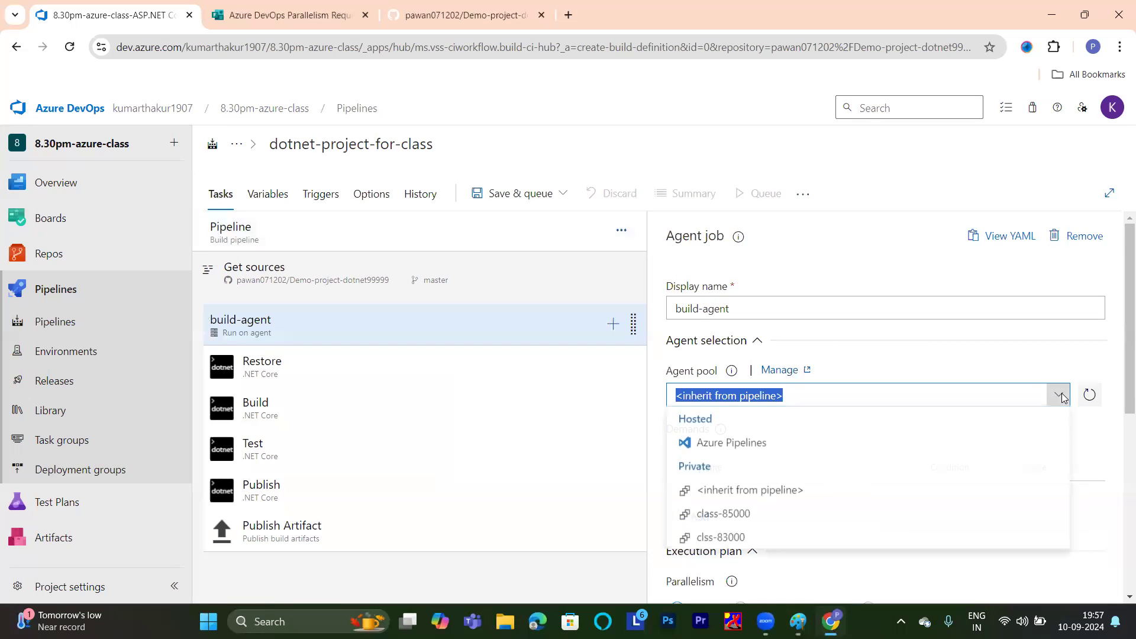
pyautogui.click(747, 448)
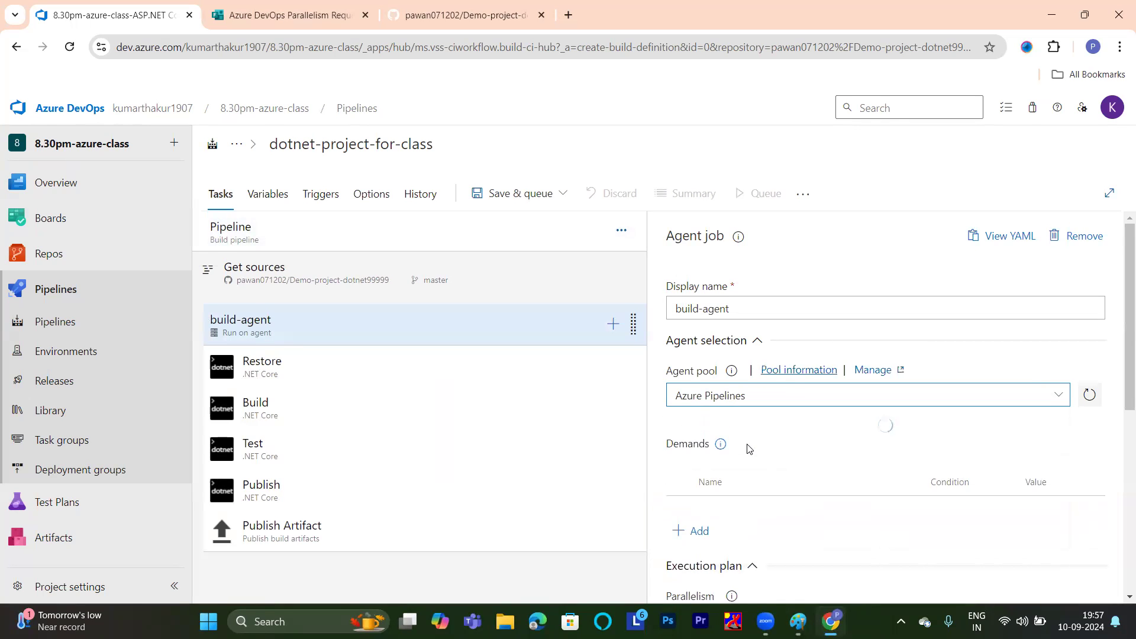
pyautogui.moveTo(1118, 250); pyautogui.dragTo(1120, 341)
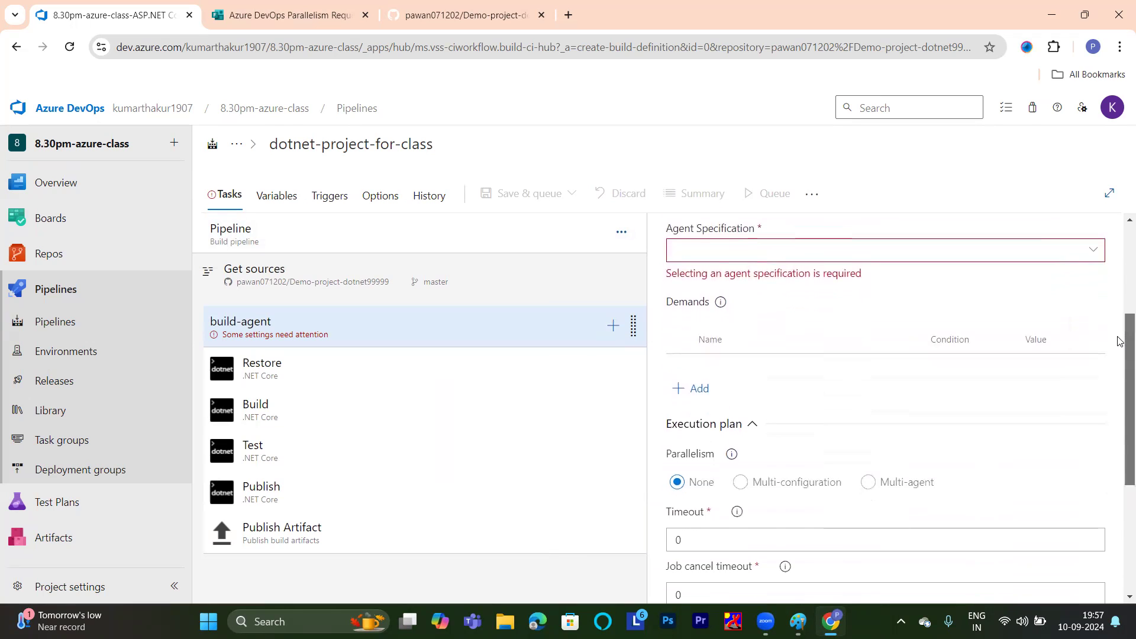
pyautogui.click(1092, 251)
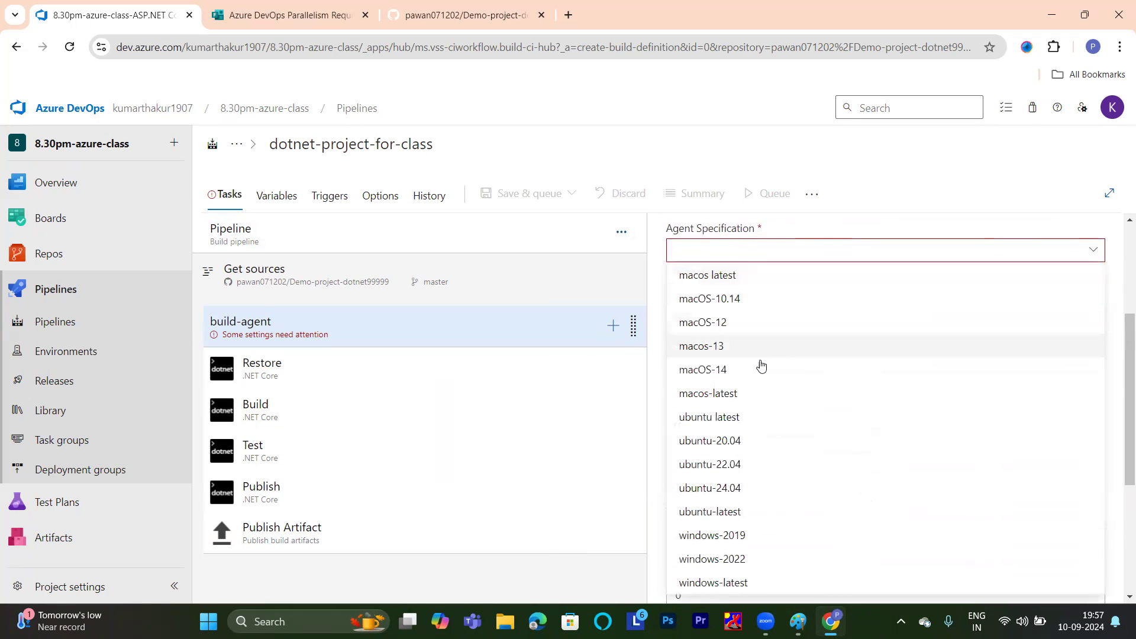
pyautogui.click(727, 441)
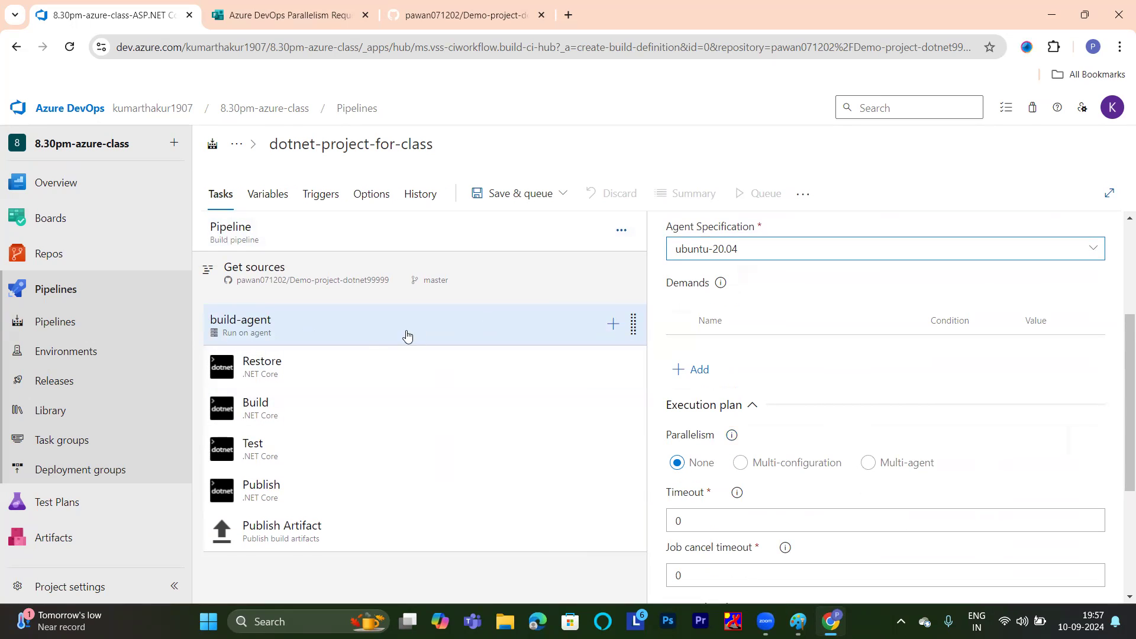
pyautogui.click(292, 379)
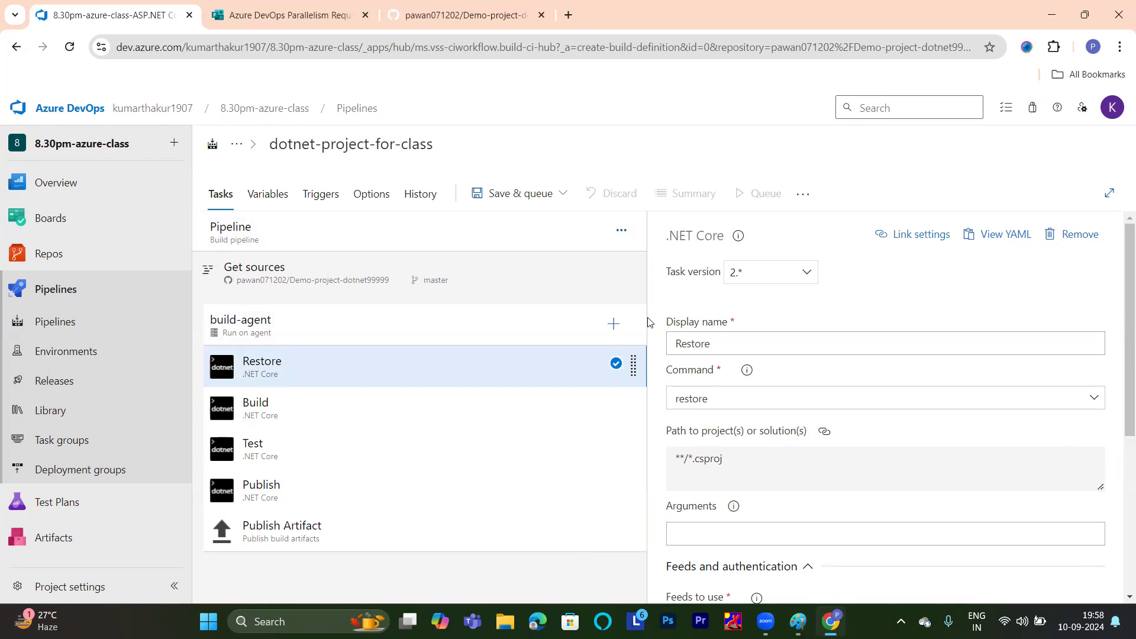
# Review the Build, Test and Publish tasks, then choose Save & queue to open the run settings
pyautogui.click(270, 410)
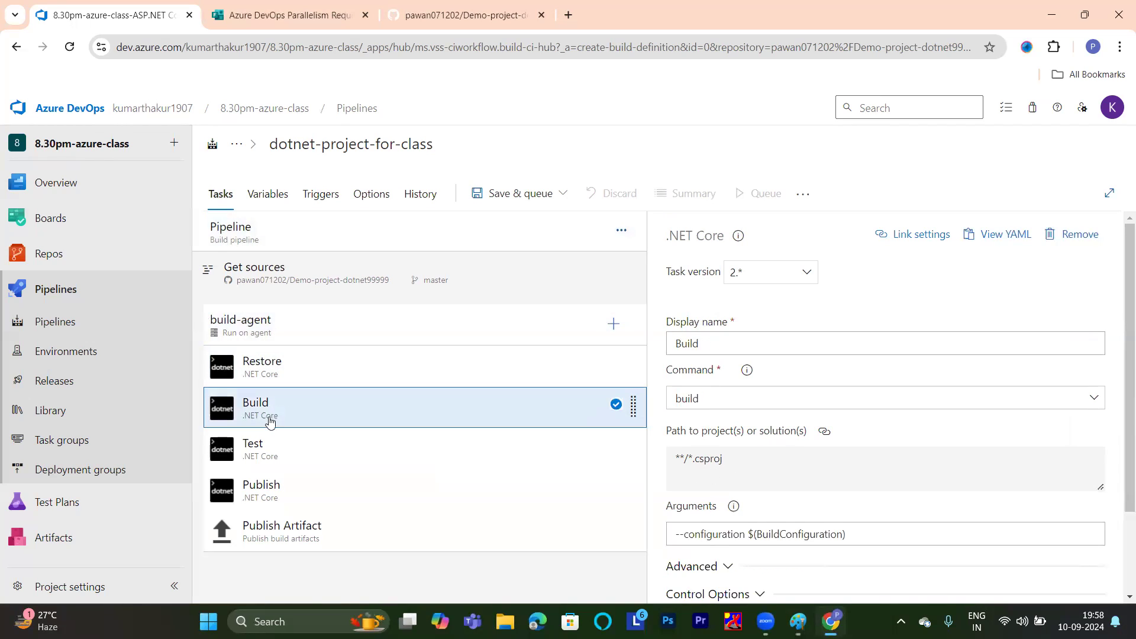
pyautogui.click(266, 451)
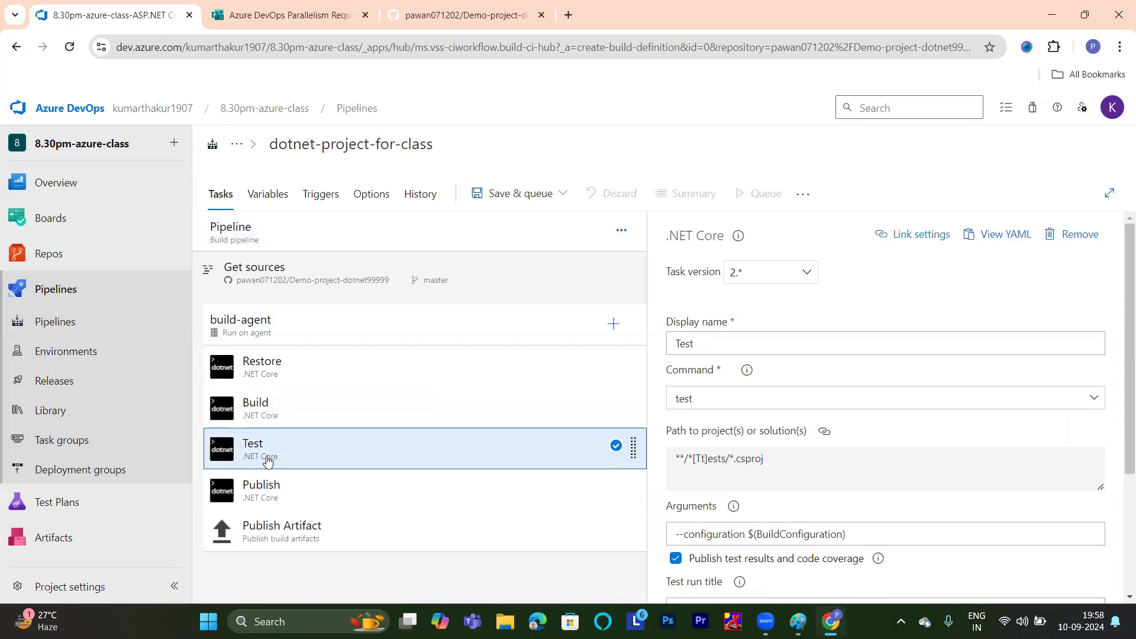
pyautogui.click(268, 485)
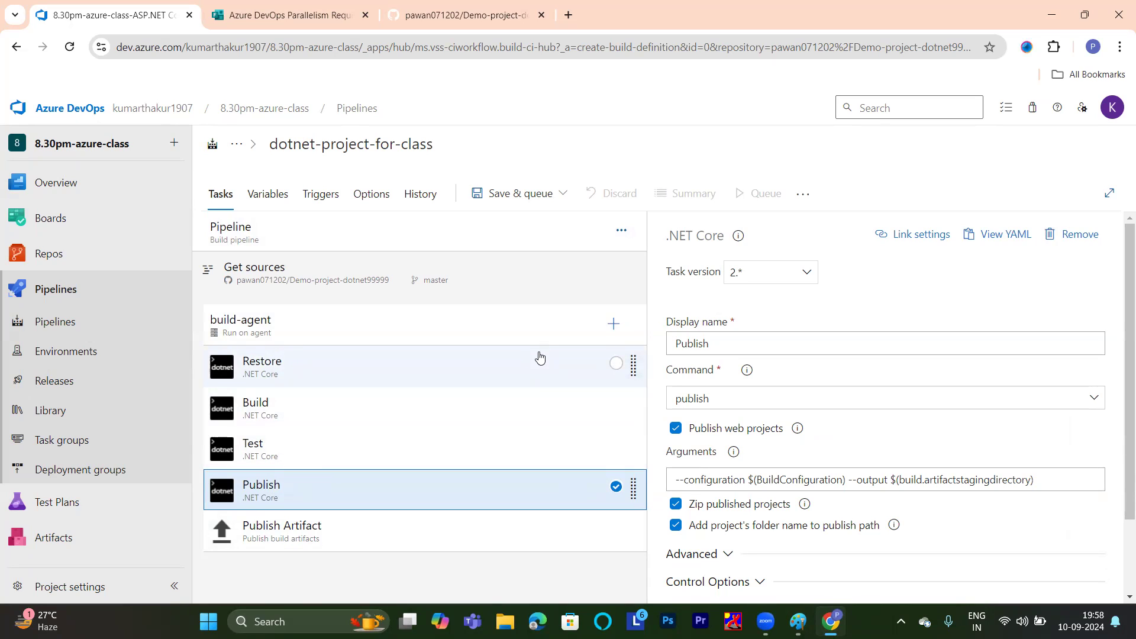
pyautogui.click(562, 195)
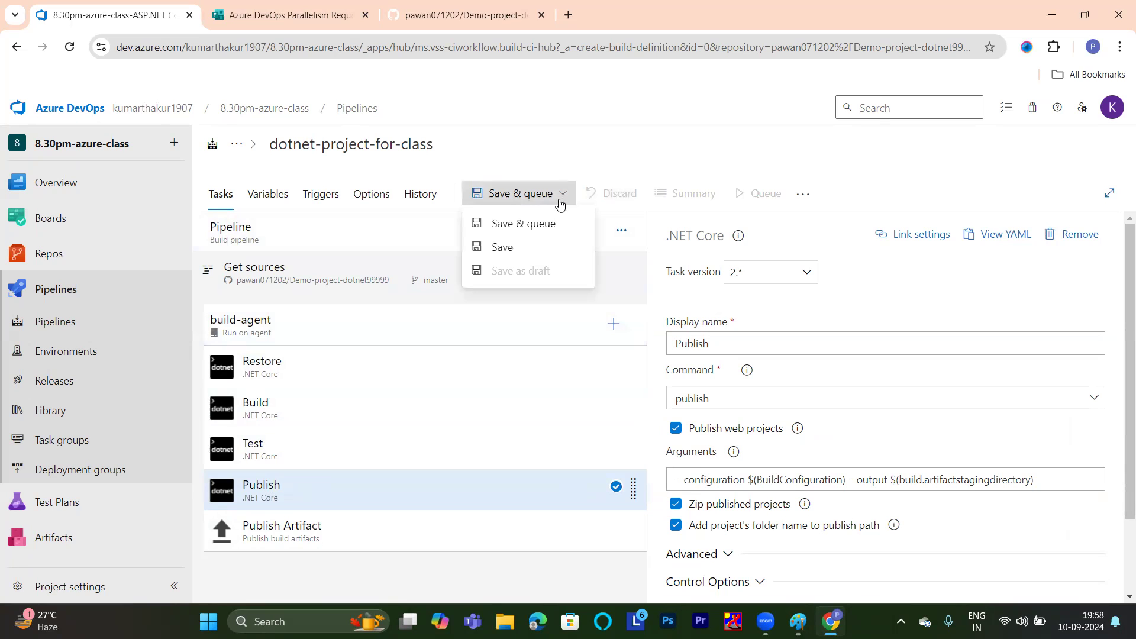
pyautogui.click(538, 222)
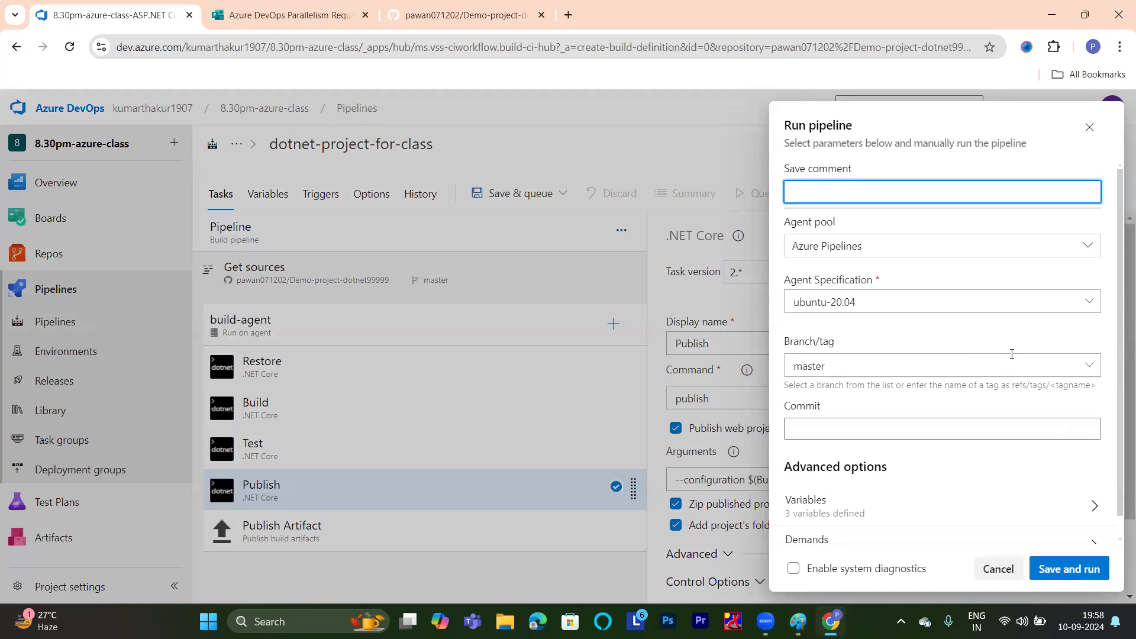
# Start the run, leave the editor without saving, and open run #20240910.1 of dotnet-project-for-class
pyautogui.click(1051, 571)
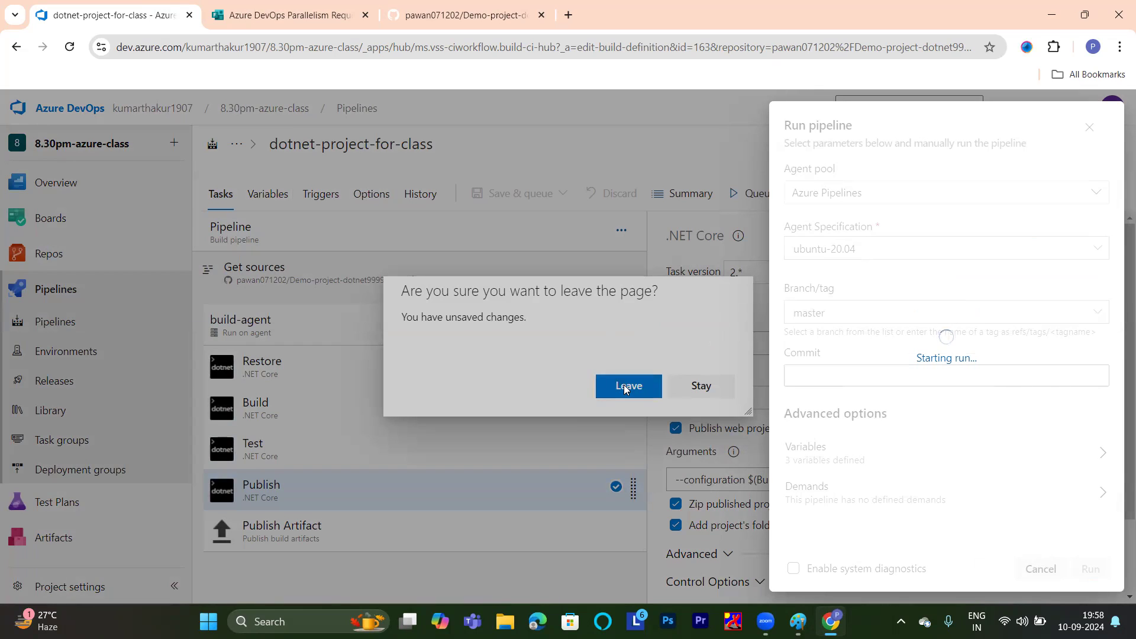
pyautogui.click(68, 47)
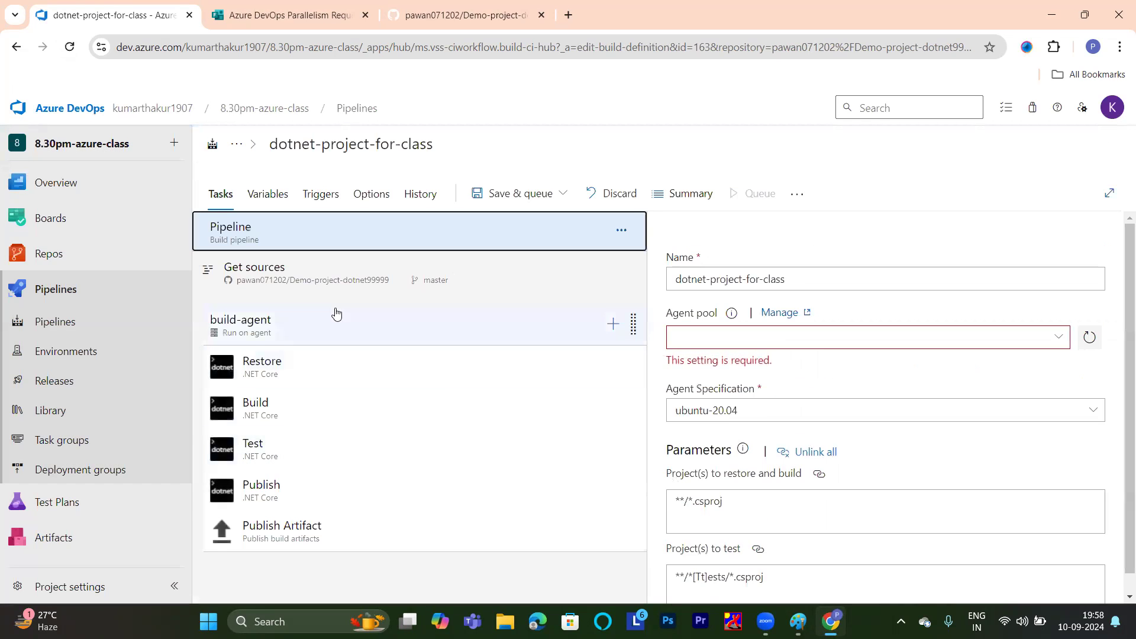
pyautogui.click(59, 323)
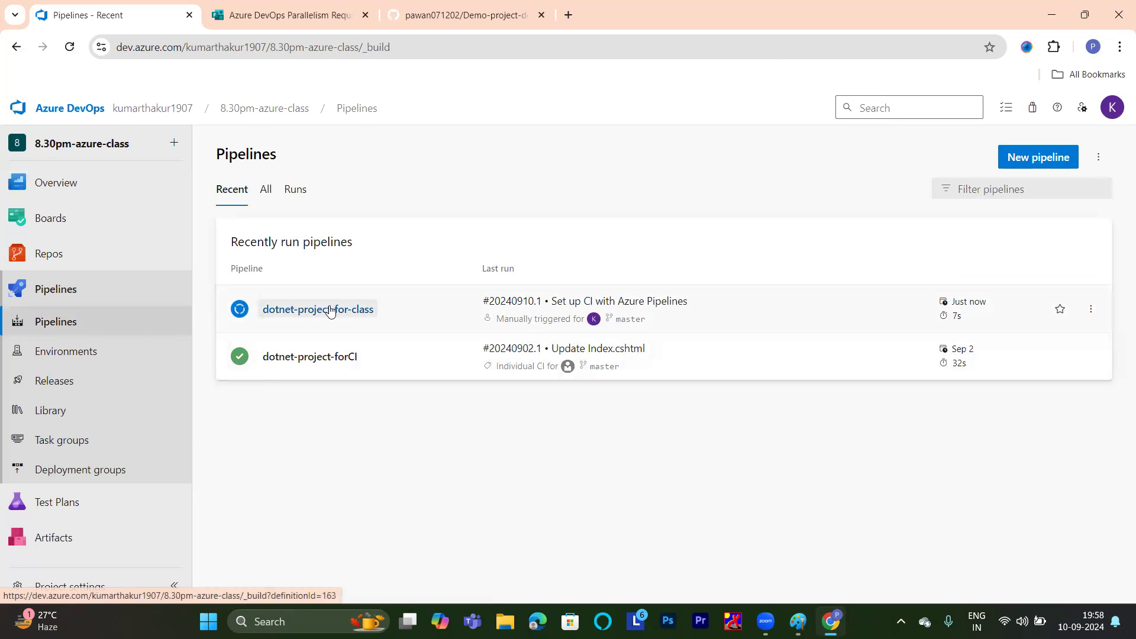
pyautogui.click(330, 310)
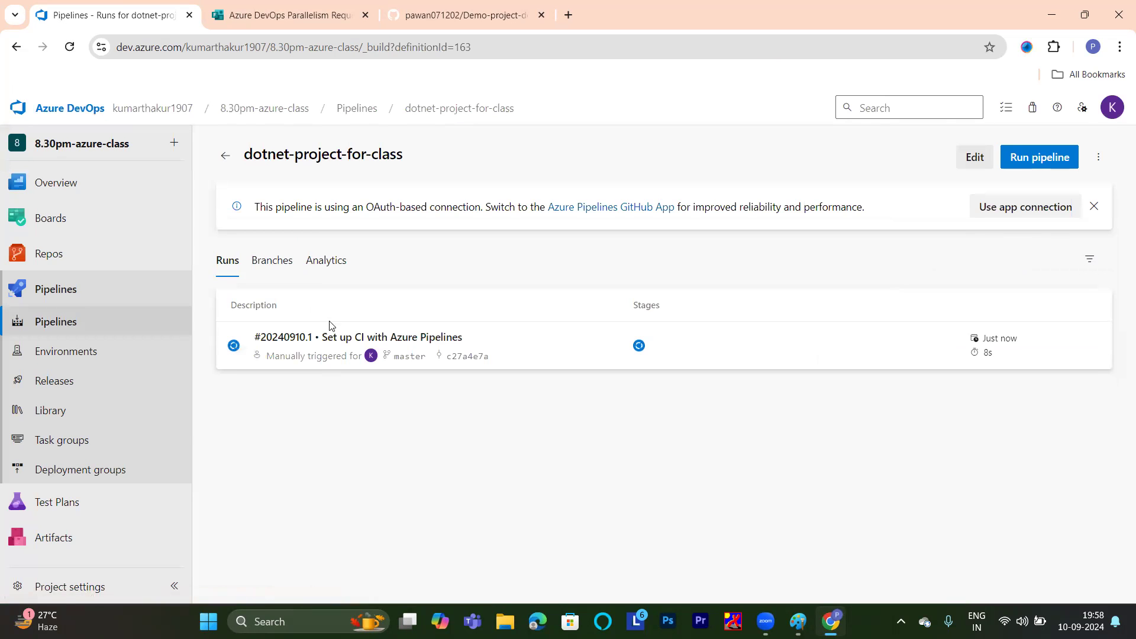
pyautogui.click(329, 337)
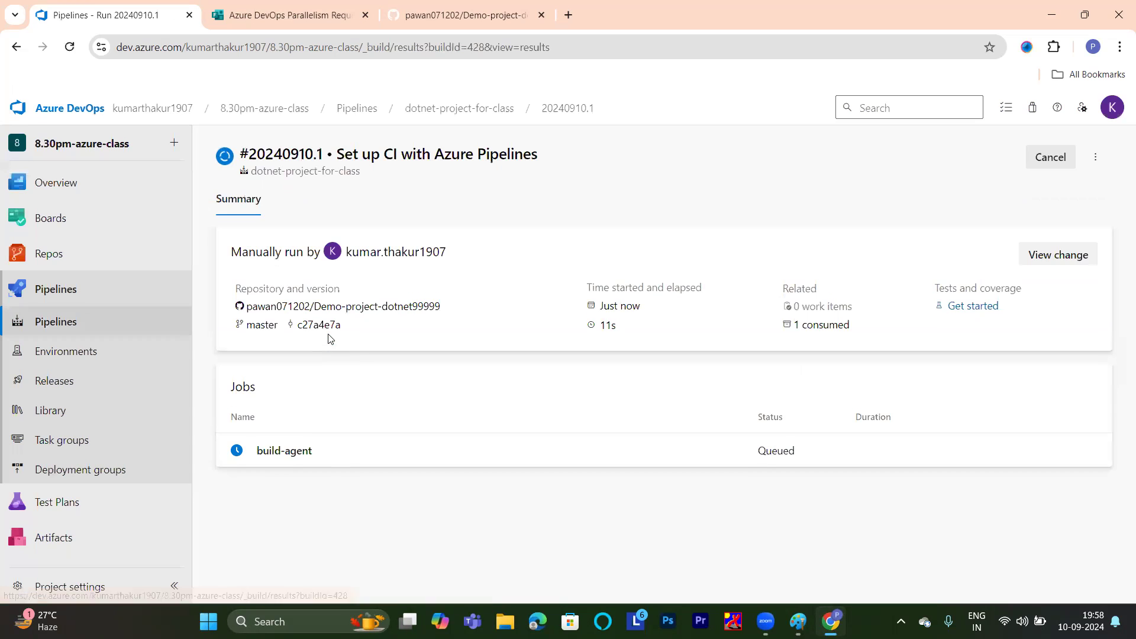
# Step through the build-agent logs from Build to Finalize Job, viewing the raw Finalize Job log
pyautogui.click(302, 449)
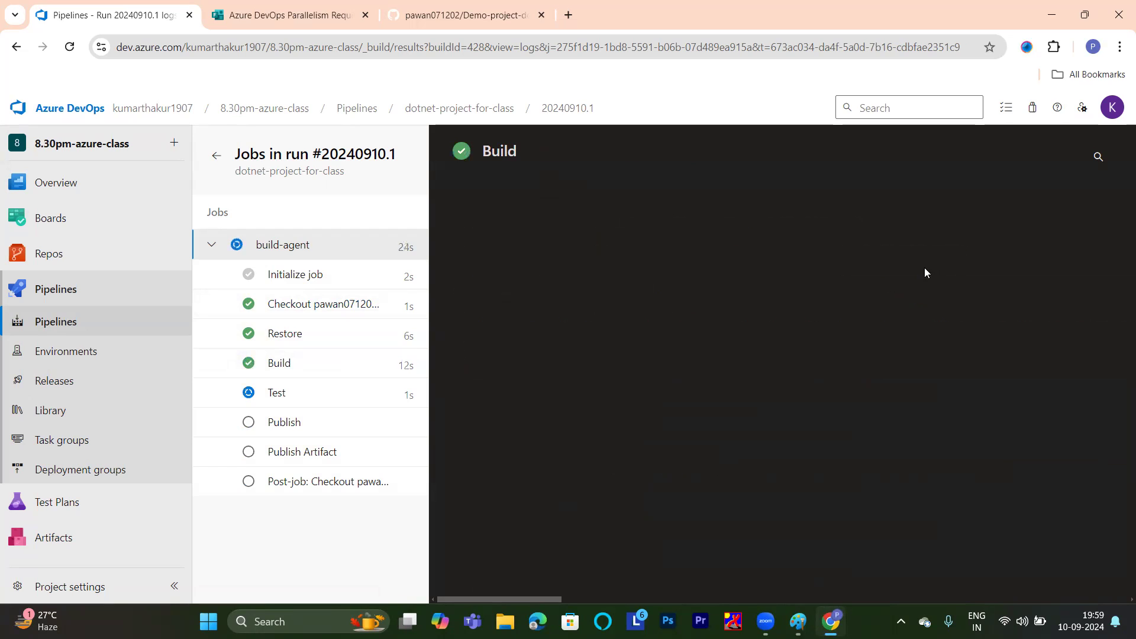
pyautogui.click(302, 360)
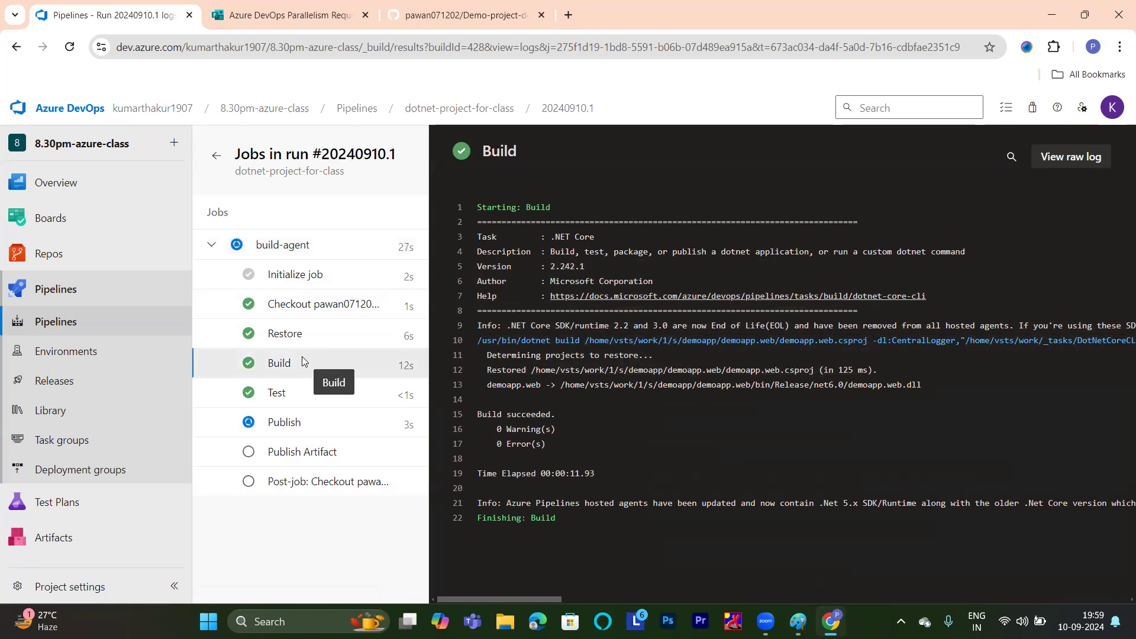
pyautogui.click(275, 394)
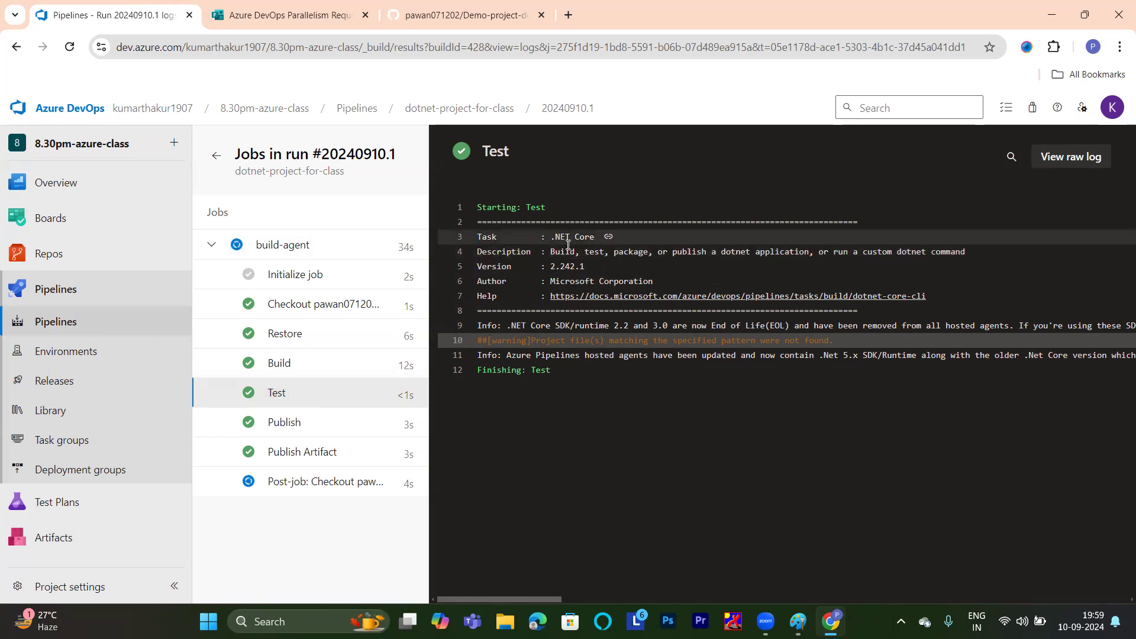
pyautogui.click(287, 422)
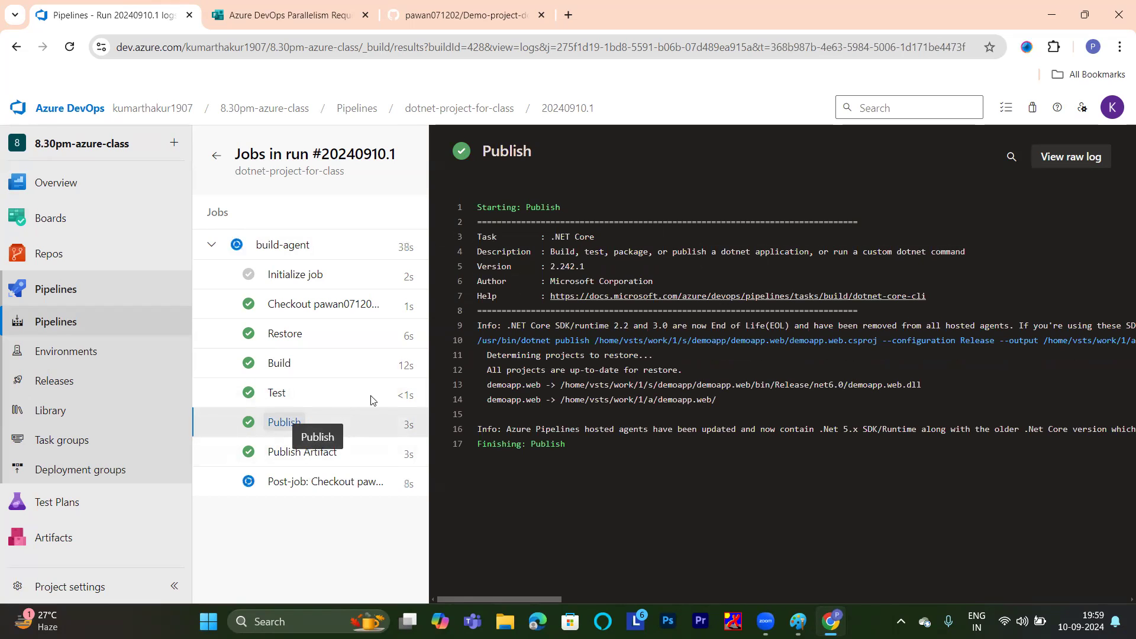
pyautogui.click(296, 455)
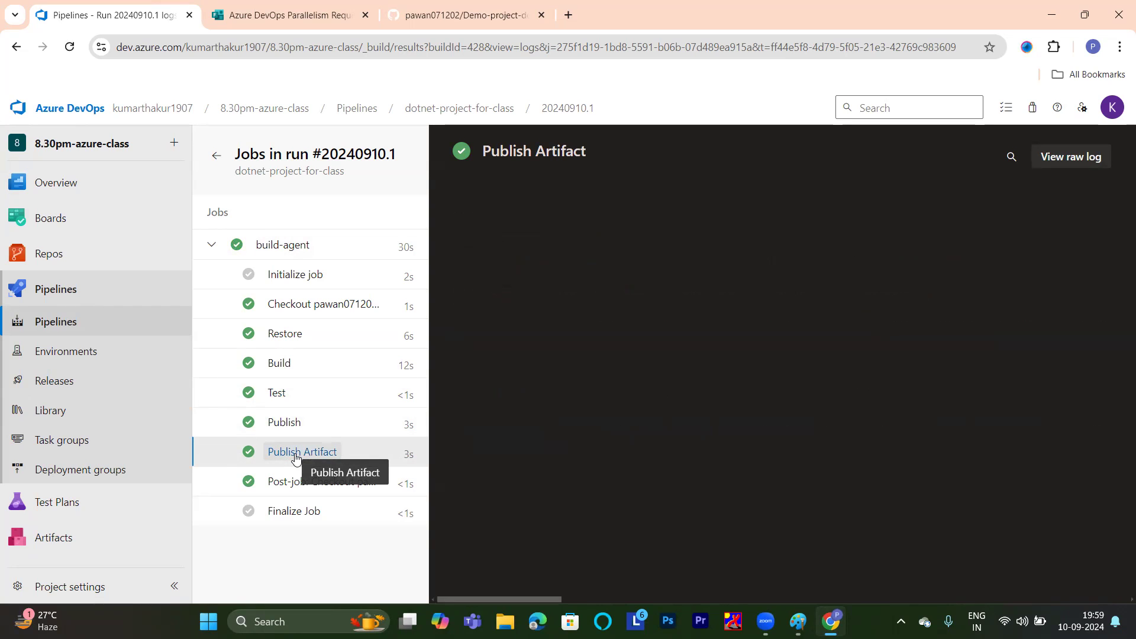
pyautogui.click(276, 421)
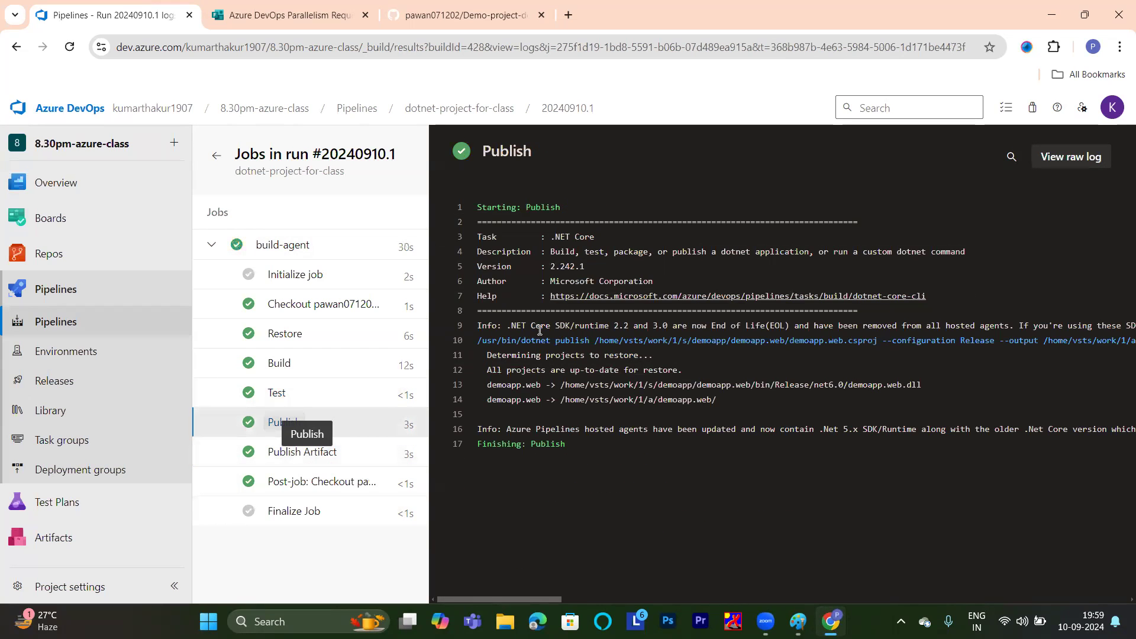
pyautogui.click(288, 454)
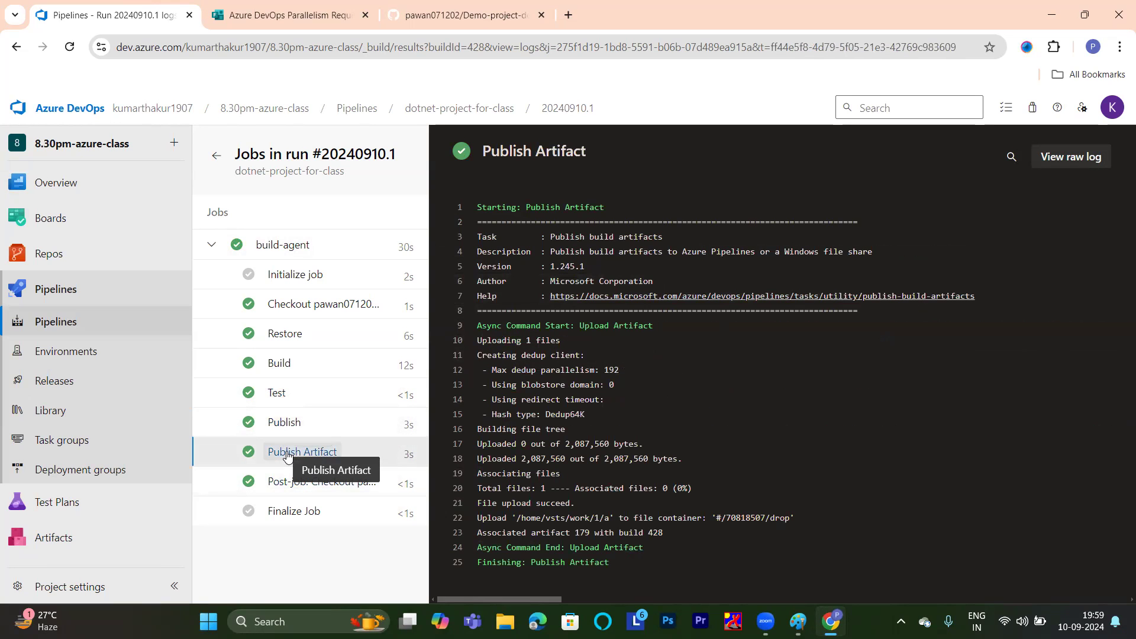
pyautogui.click(329, 484)
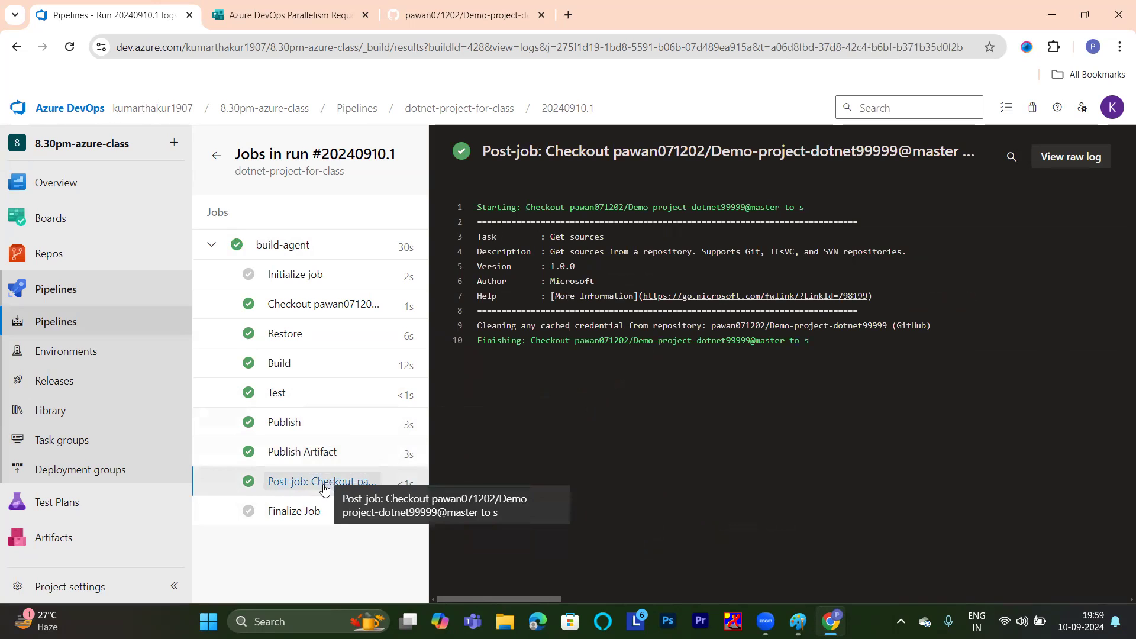
pyautogui.click(303, 514)
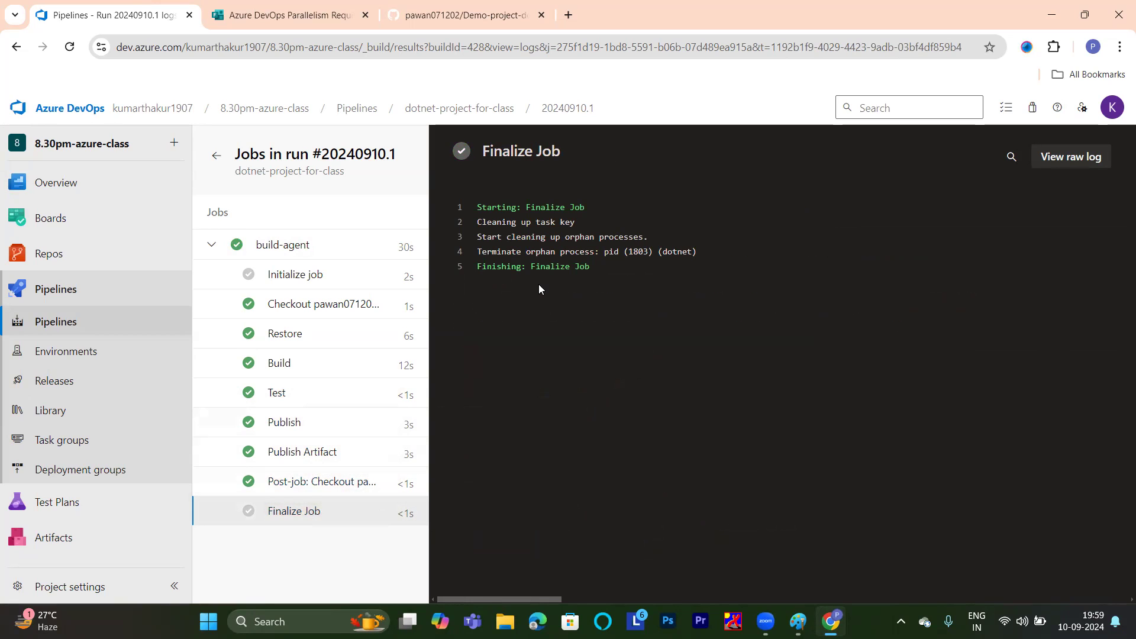
pyautogui.click(1052, 160)
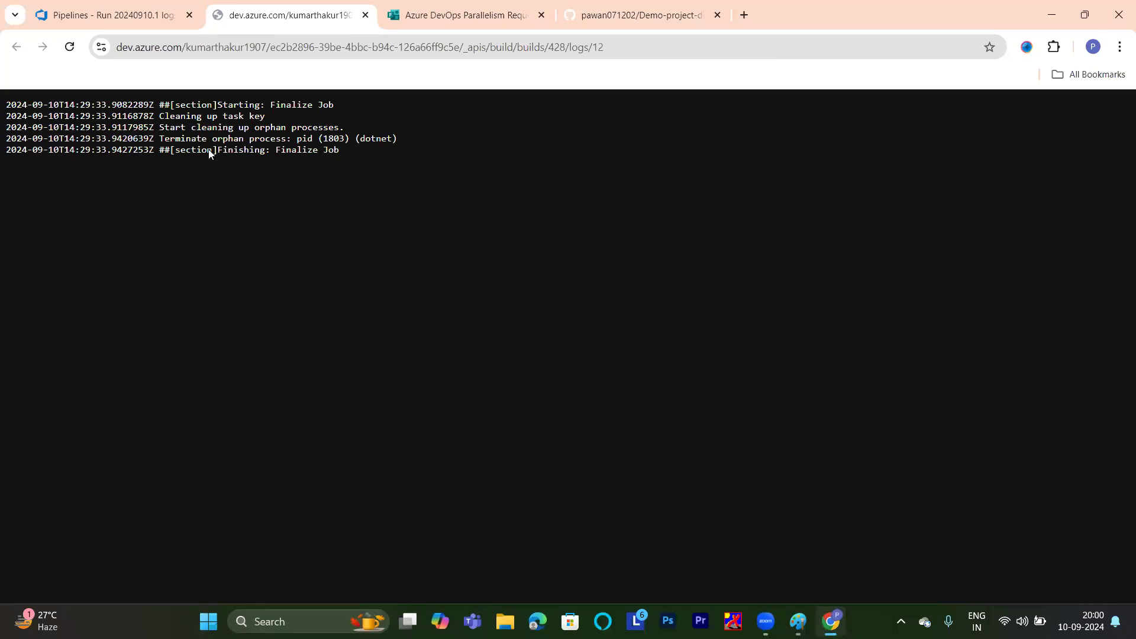
pyautogui.click(134, 13)
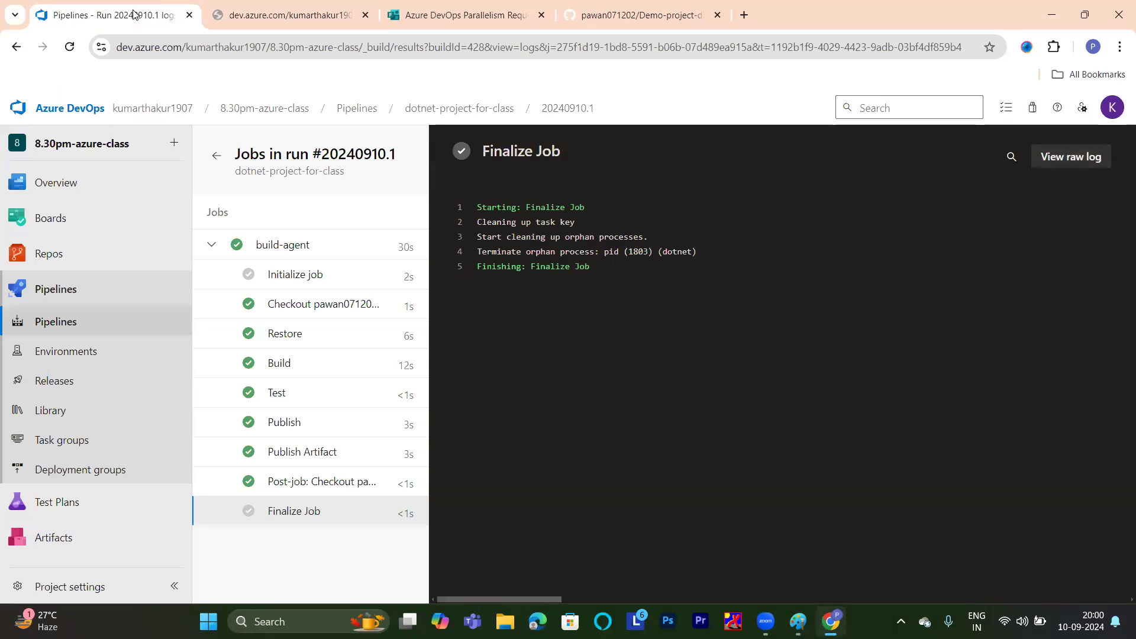
# Revisit the Build, Publish, Test, Initialize job, checkout and Restore step logs
pyautogui.click(278, 362)
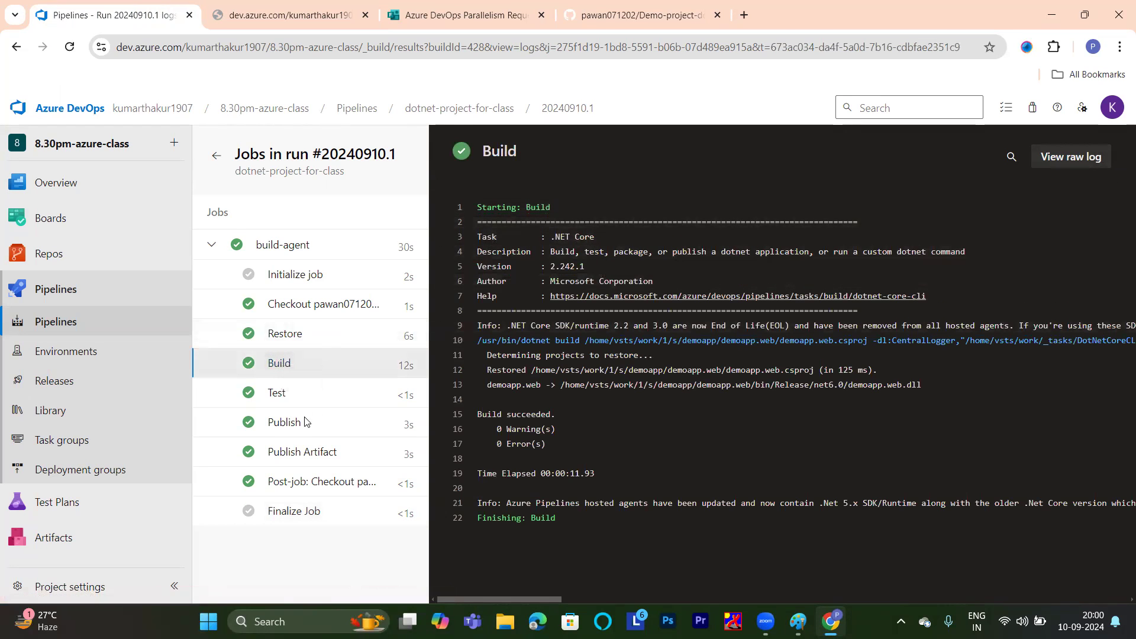
pyautogui.click(301, 451)
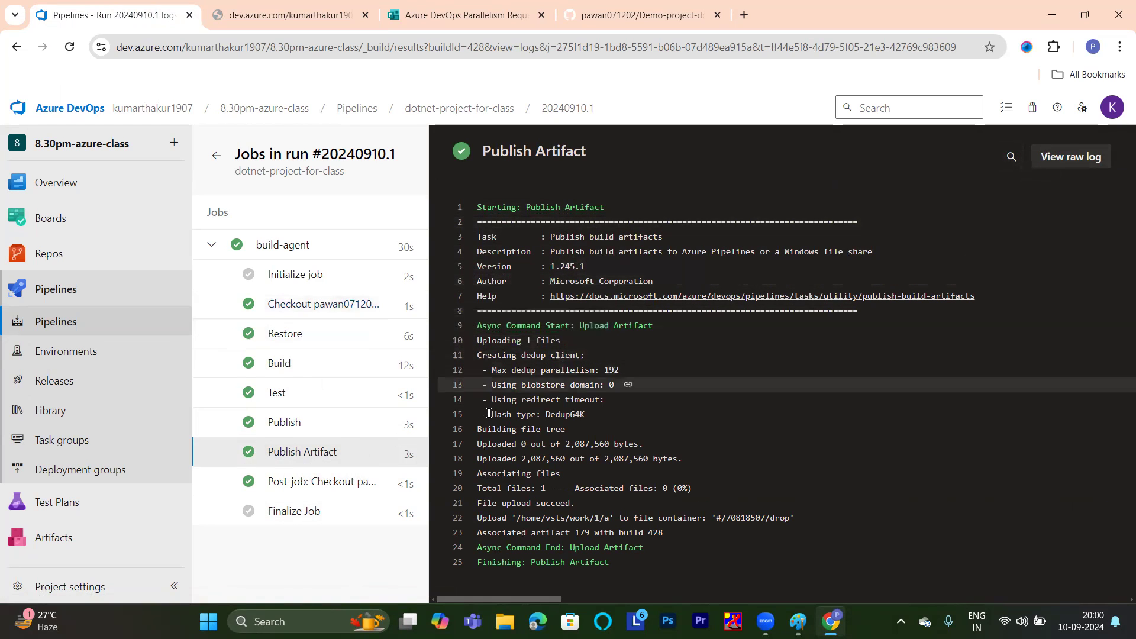
pyautogui.click(283, 422)
pyautogui.click(284, 392)
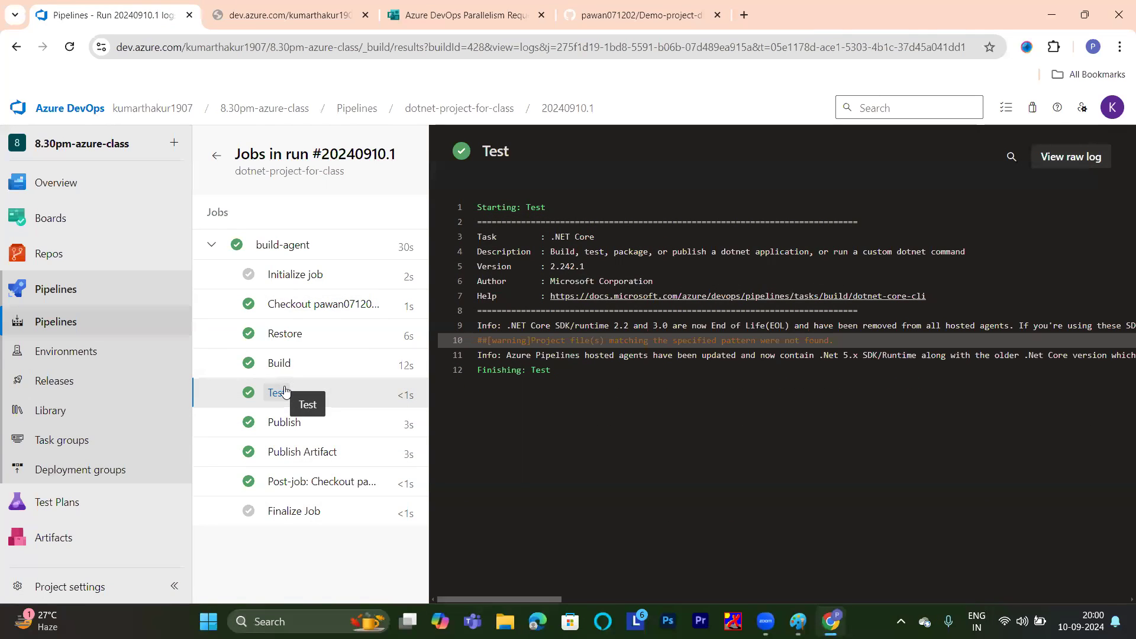
pyautogui.click(296, 272)
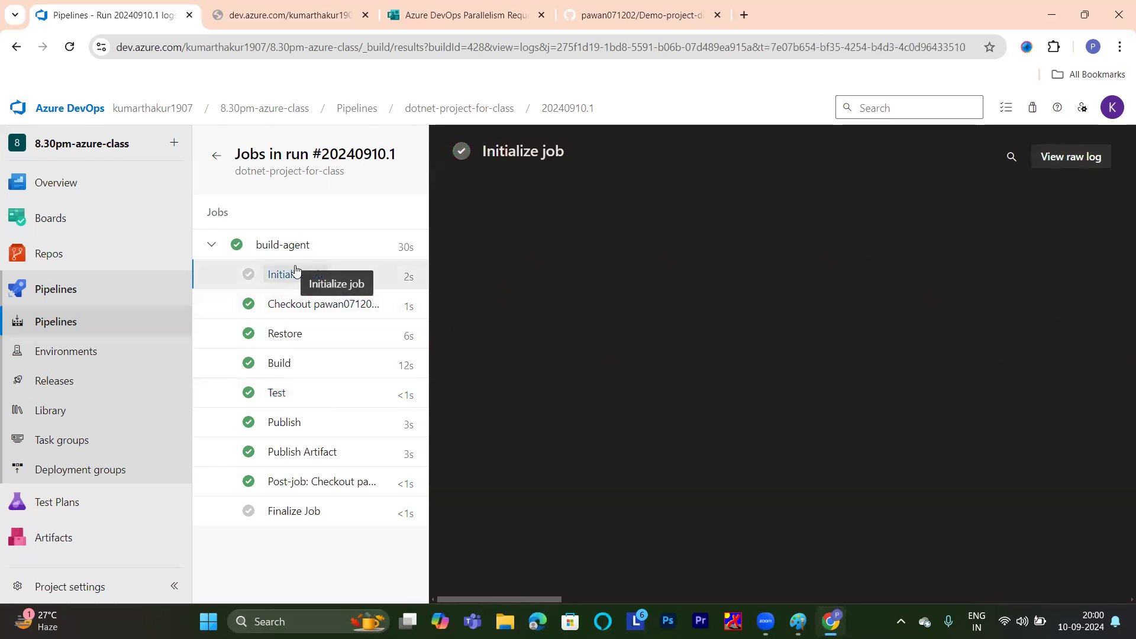
pyautogui.click(299, 305)
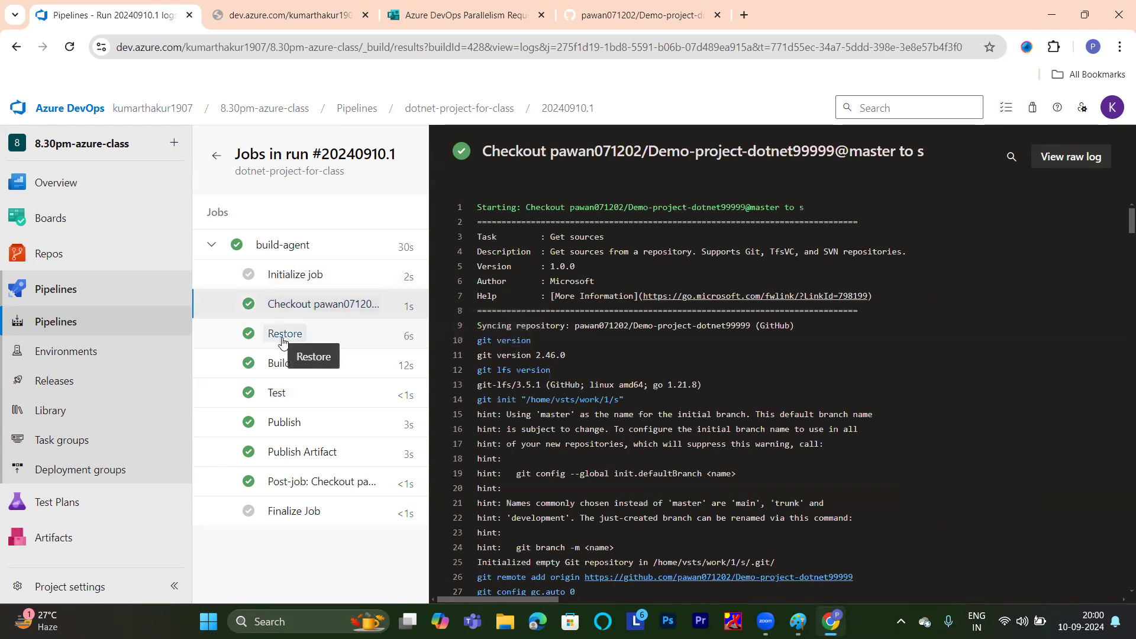
pyautogui.click(283, 337)
pyautogui.click(286, 484)
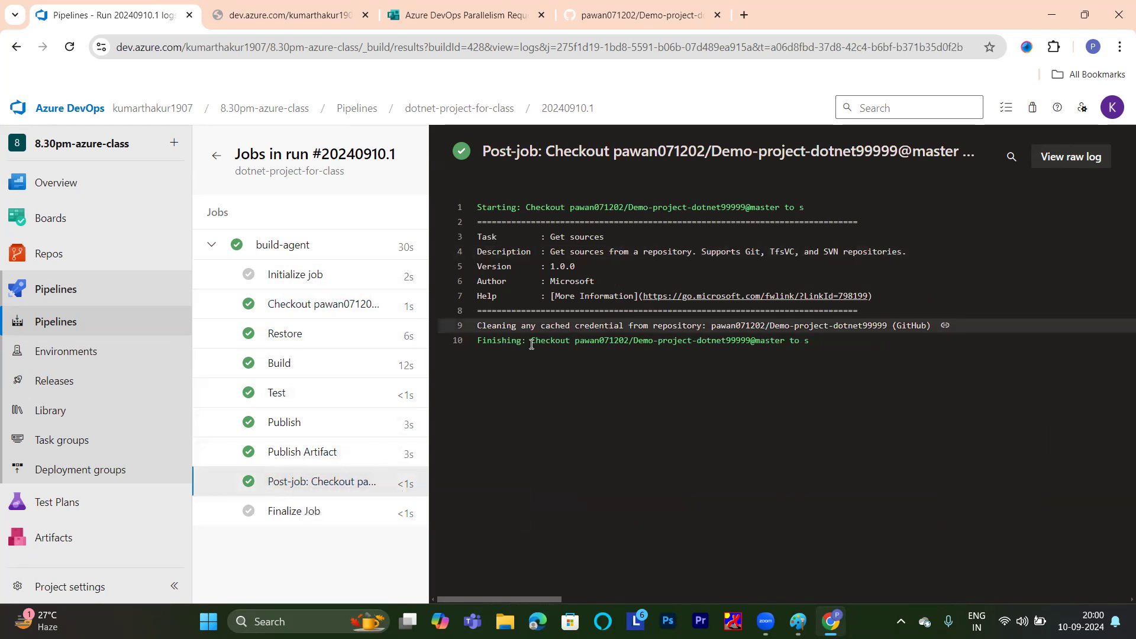
# Briefly open dotnet-project-for-class for editing, back out, dismiss the OAuth notice, and open run #20240910.1
pyautogui.click(56, 322)
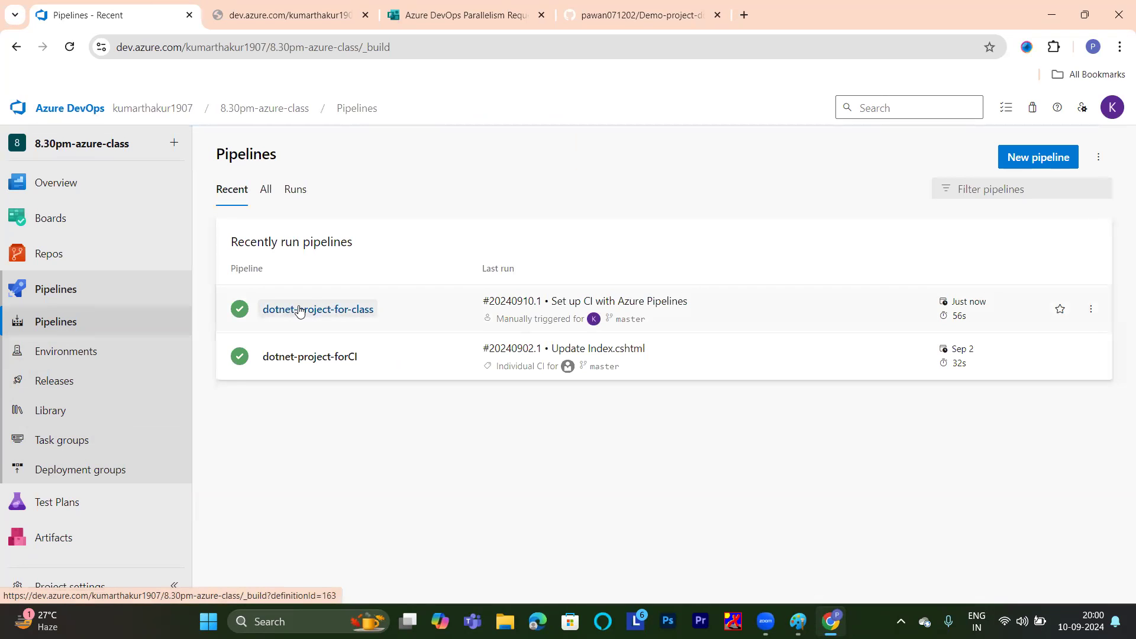
pyautogui.click(1092, 310)
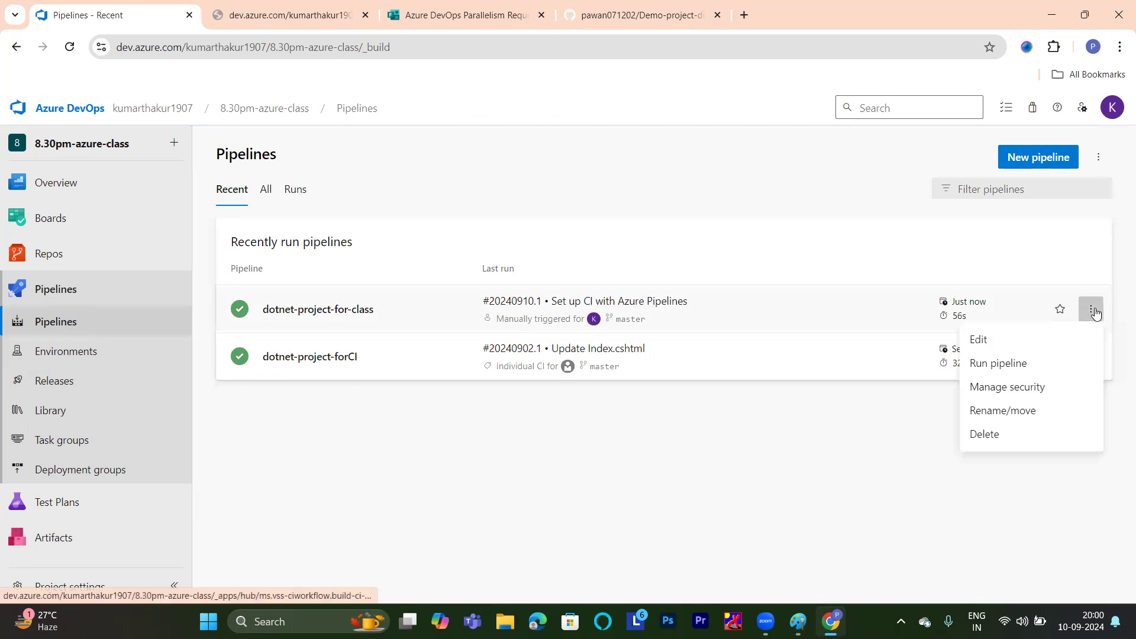
pyautogui.click(979, 340)
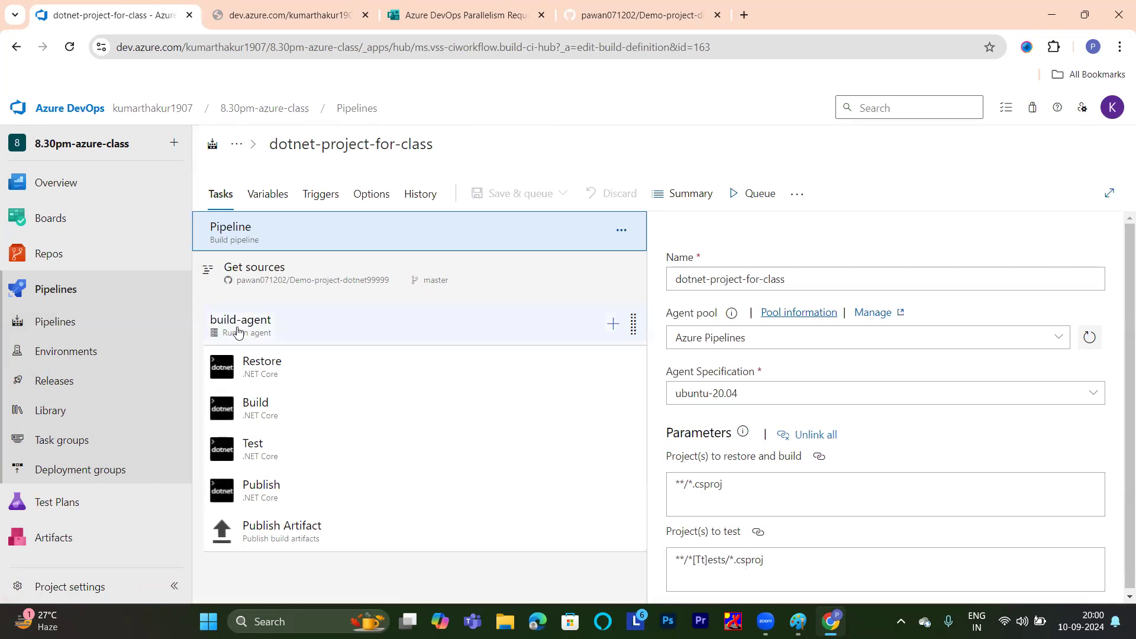
pyautogui.click(55, 321)
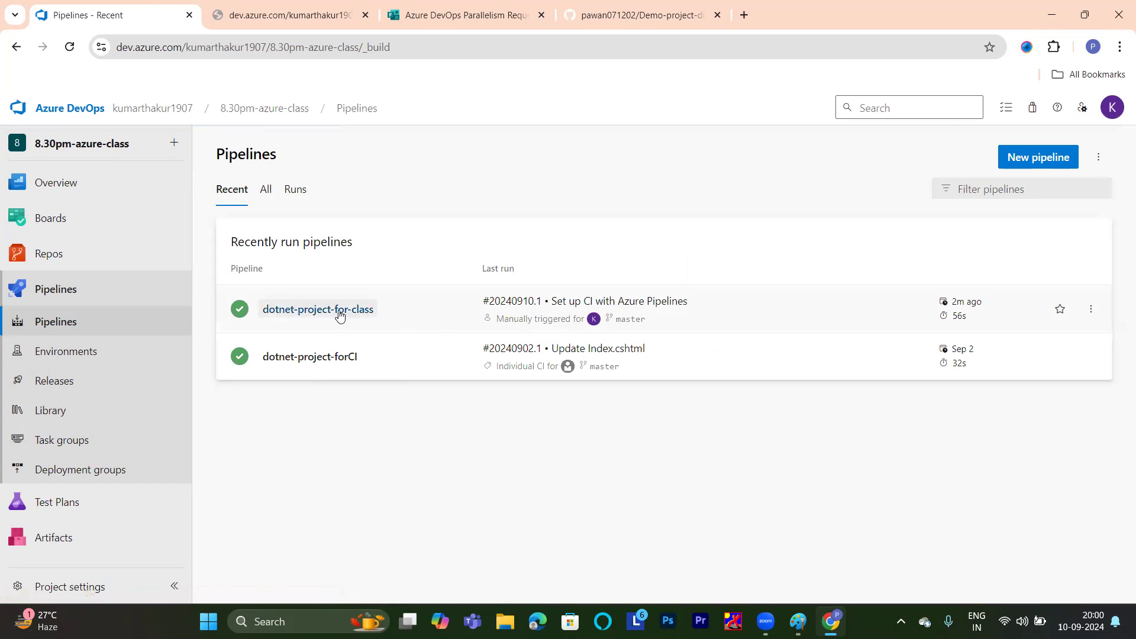
pyautogui.click(337, 315)
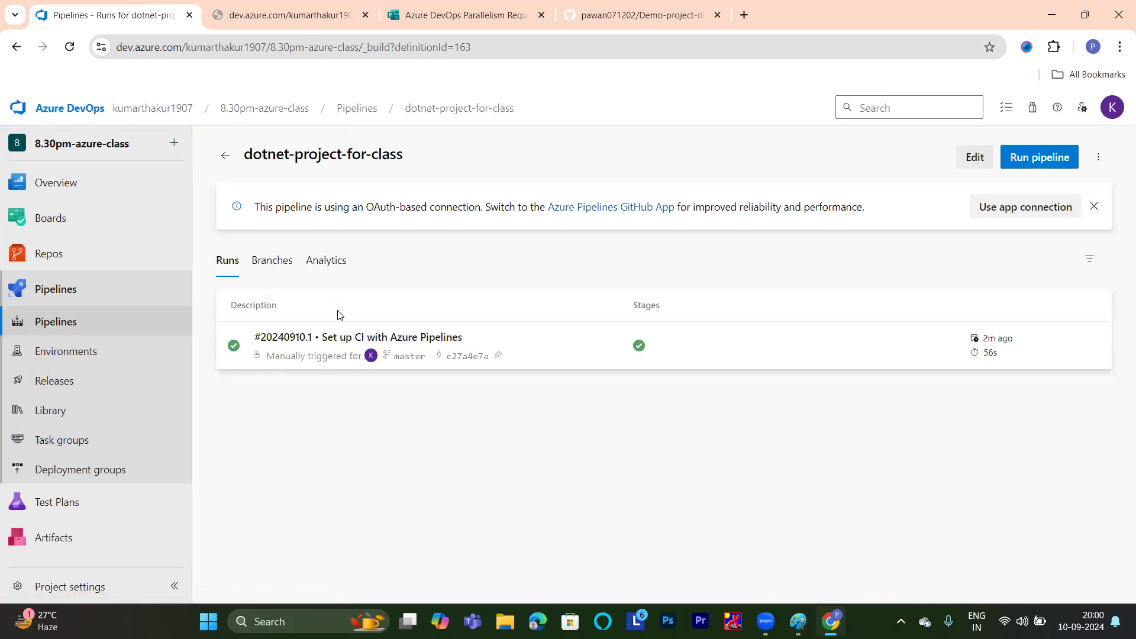
pyautogui.click(1094, 206)
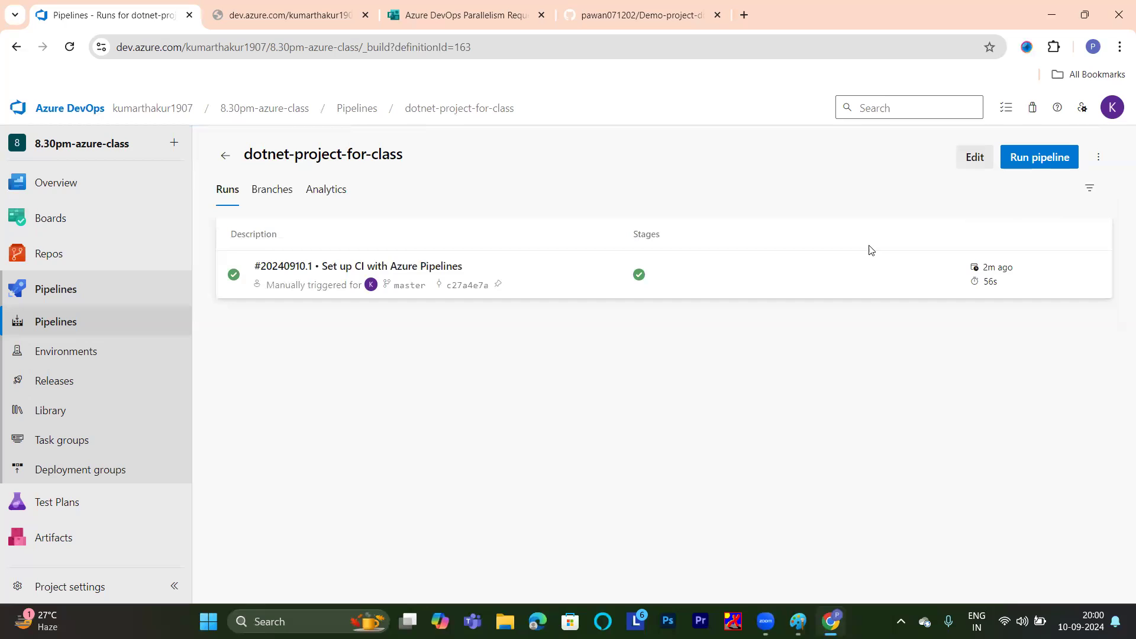
pyautogui.click(415, 269)
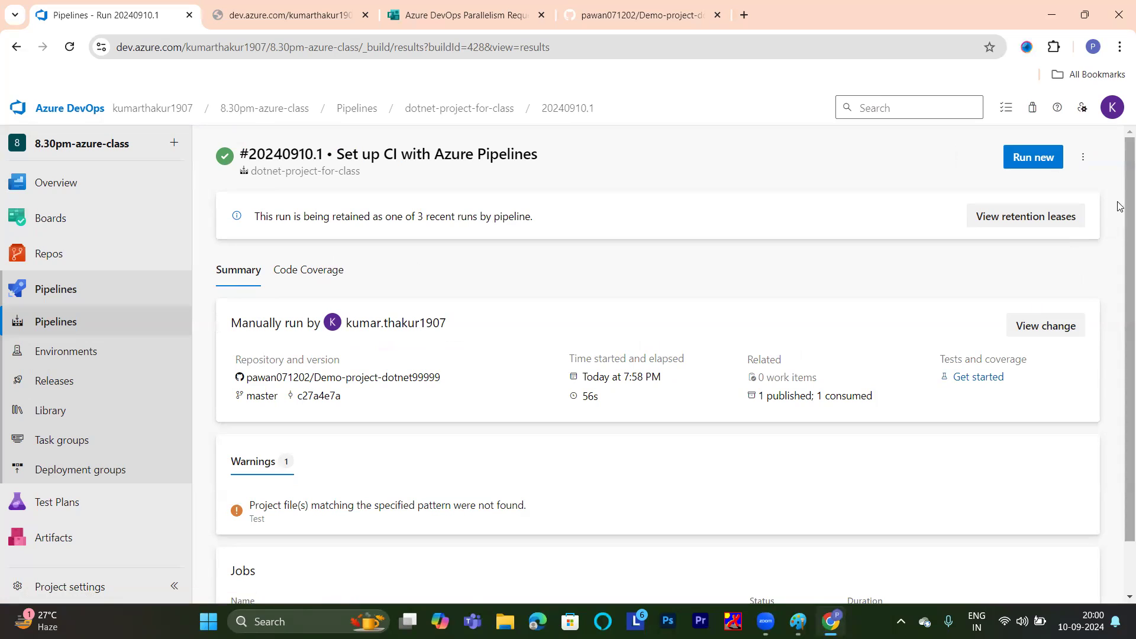
# Inspect the run's drop artifact with demoapp.web.zip on both artifact tabs, then open Releases
pyautogui.scroll(-1, 1120, 237)
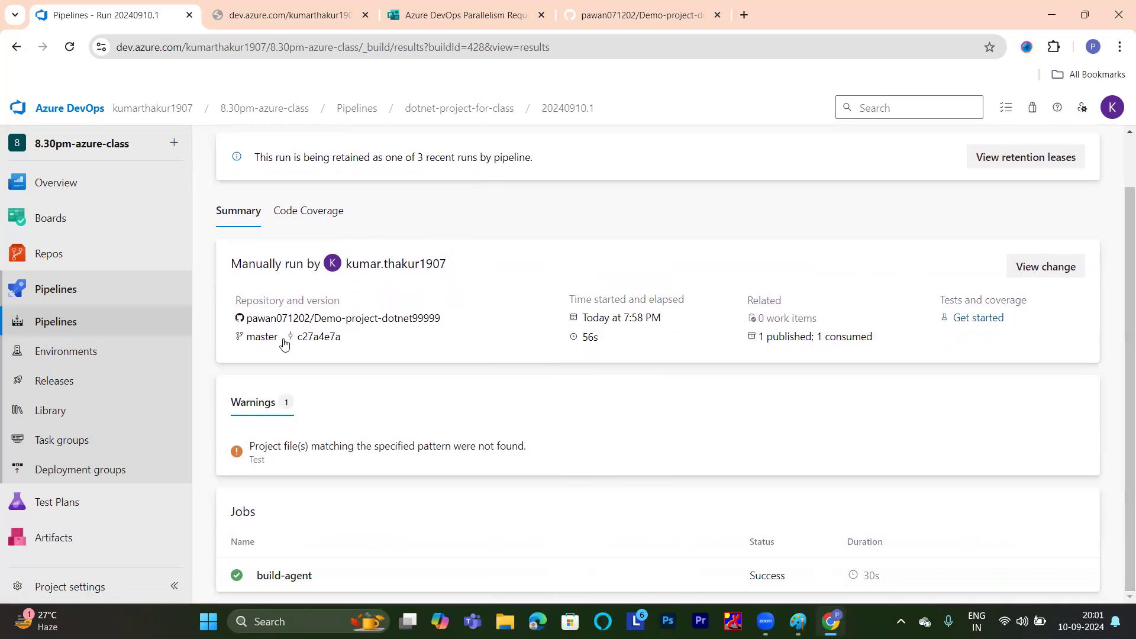
pyautogui.click(778, 337)
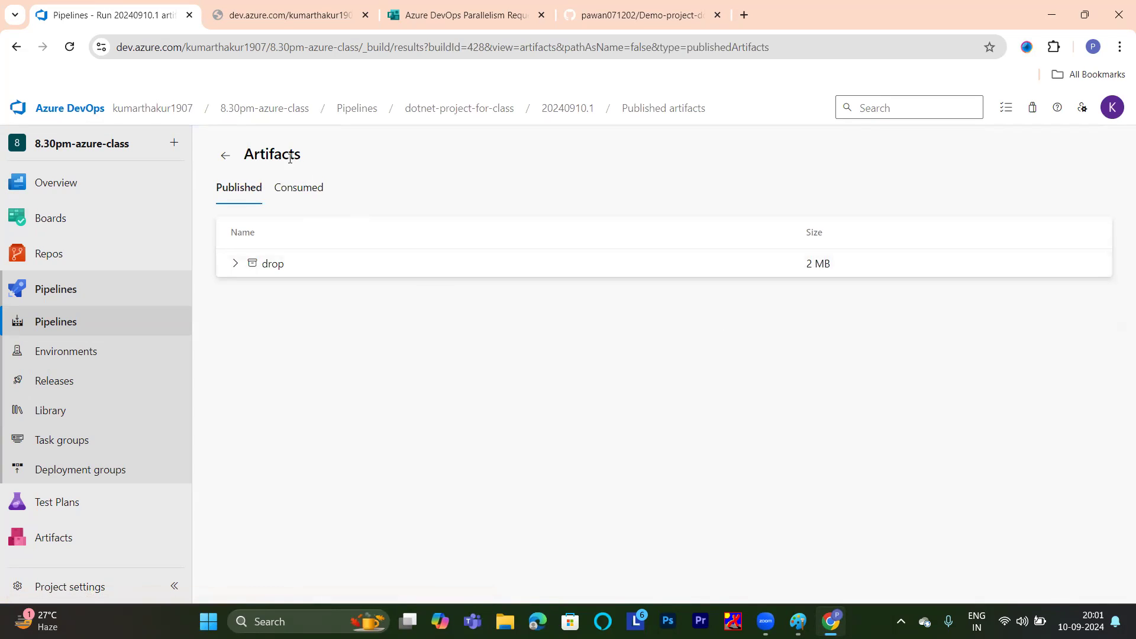
pyautogui.click(233, 264)
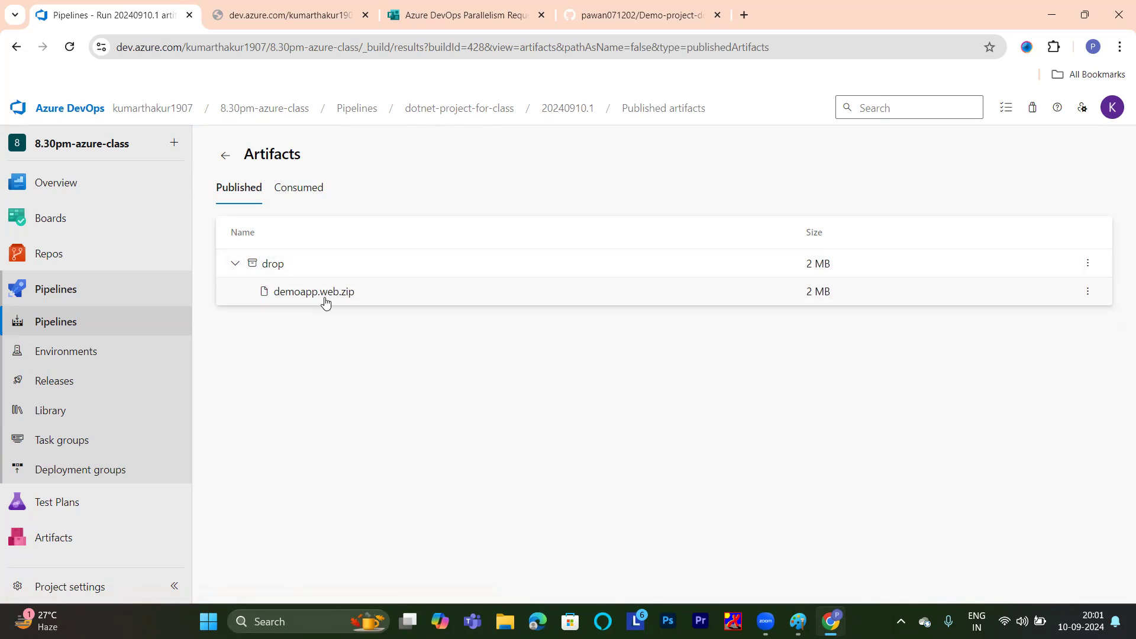
pyautogui.click(298, 189)
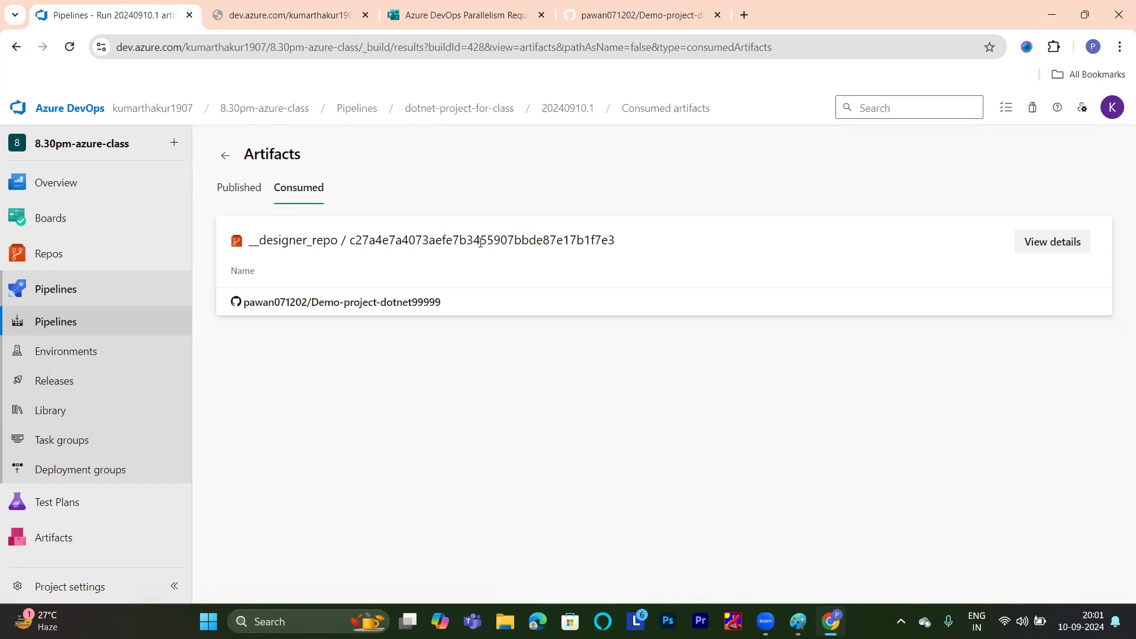
pyautogui.click(241, 194)
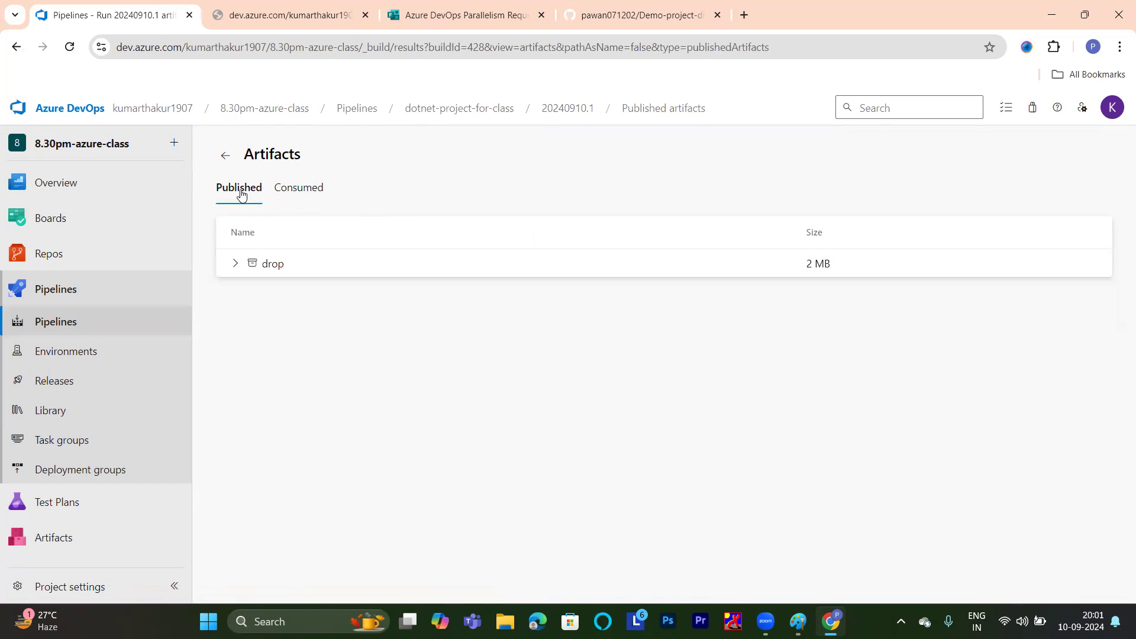
pyautogui.click(1087, 264)
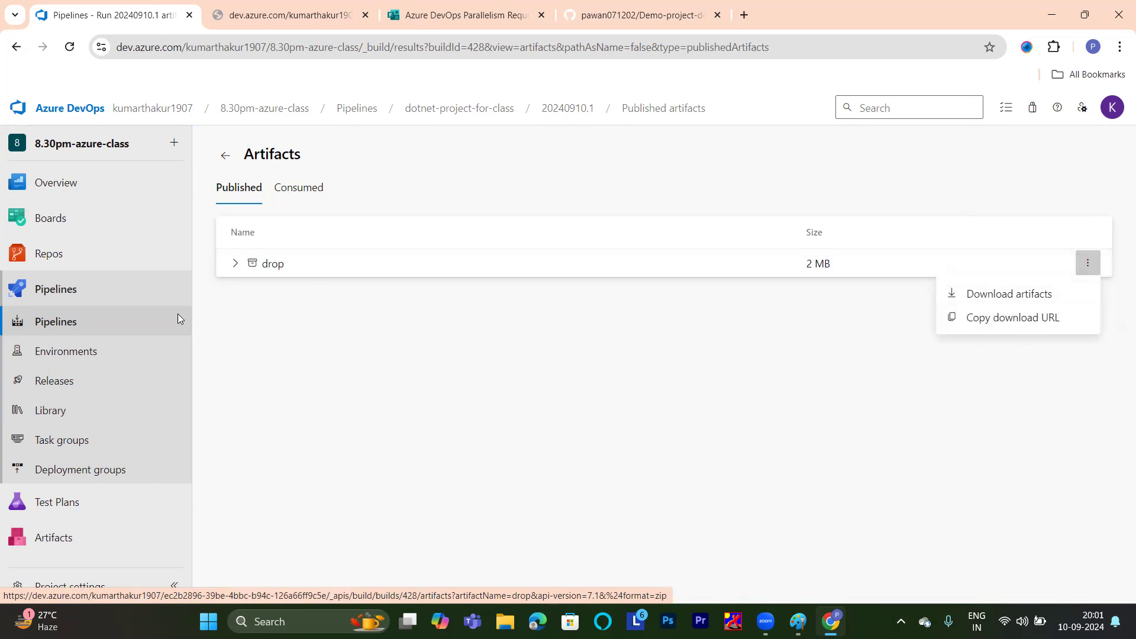
pyautogui.click(69, 321)
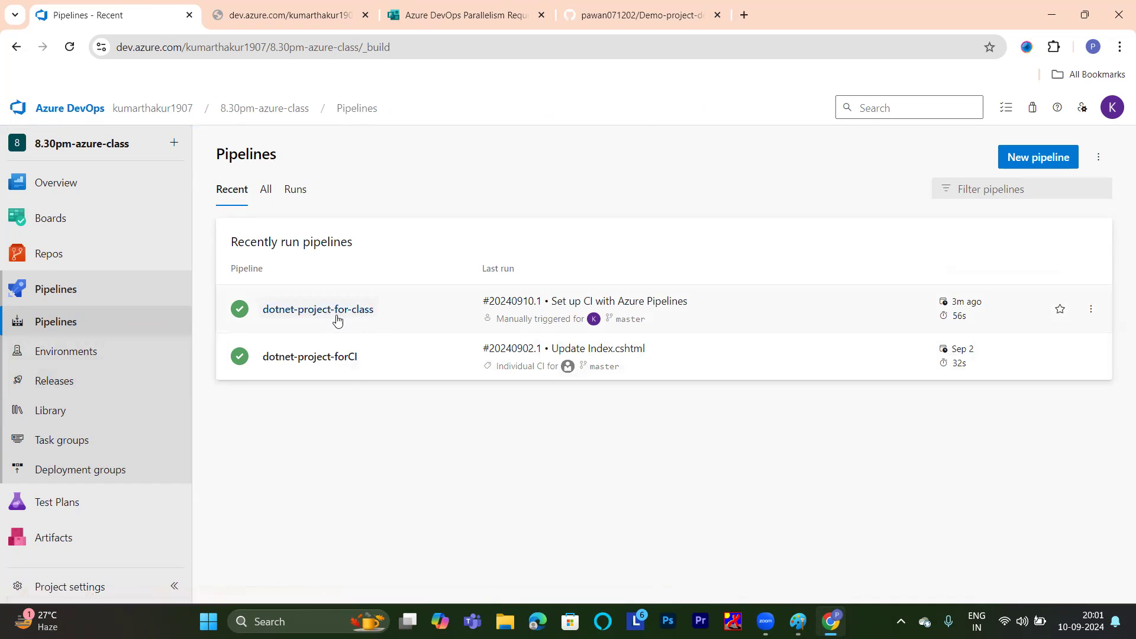
pyautogui.click(64, 382)
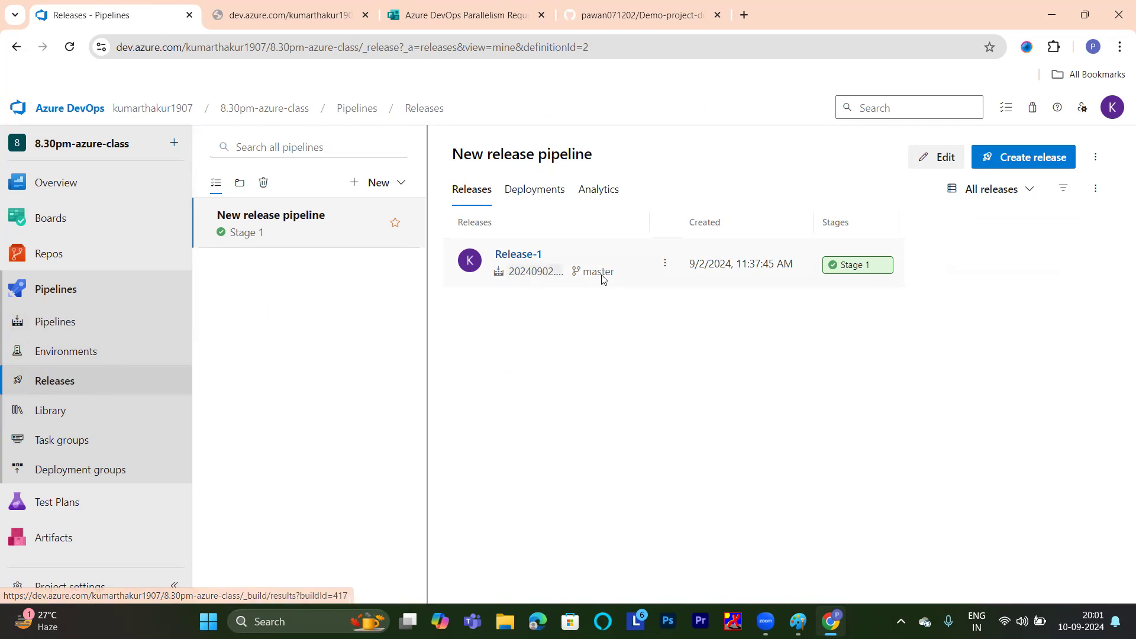
# Delete 'New release pipeline', cancelling in-progress deployments, and refresh the Releases page
pyautogui.click(1095, 157)
pyautogui.click(1005, 374)
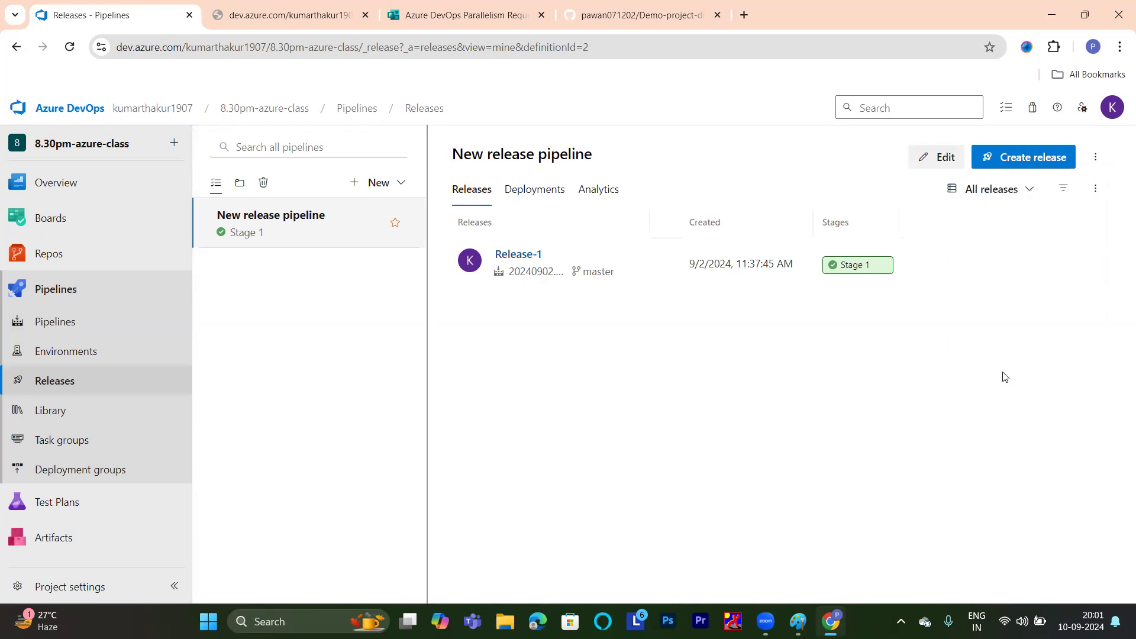
pyautogui.click(407, 329)
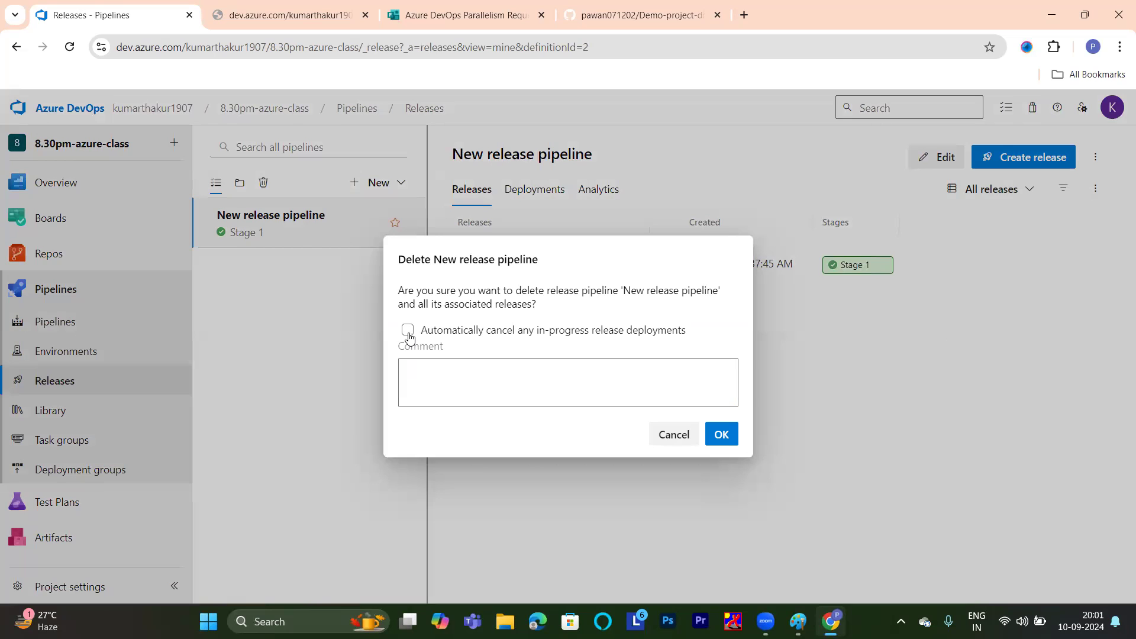
pyautogui.click(731, 433)
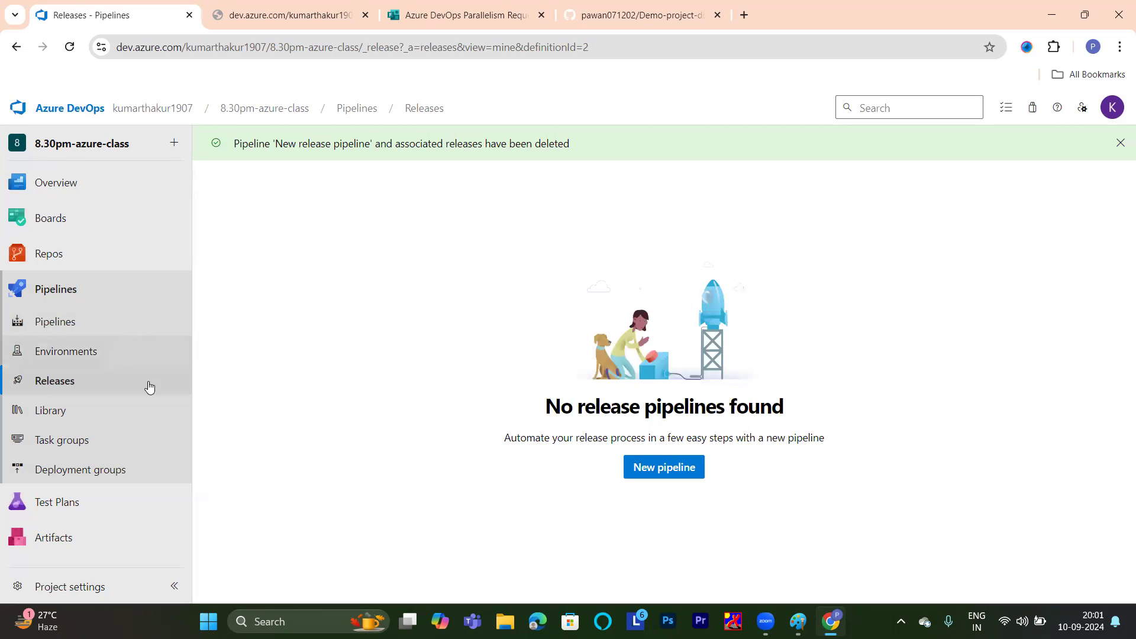
pyautogui.click(48, 382)
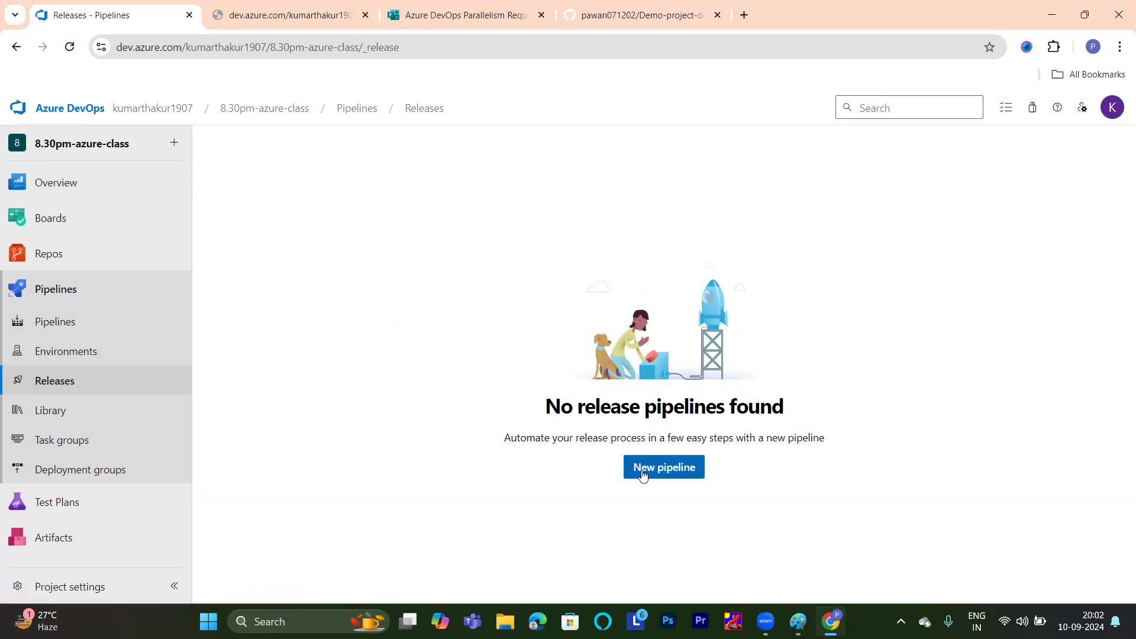
# Create a new release pipeline whose first stage uses the Azure App Service deployment template
pyautogui.click(643, 473)
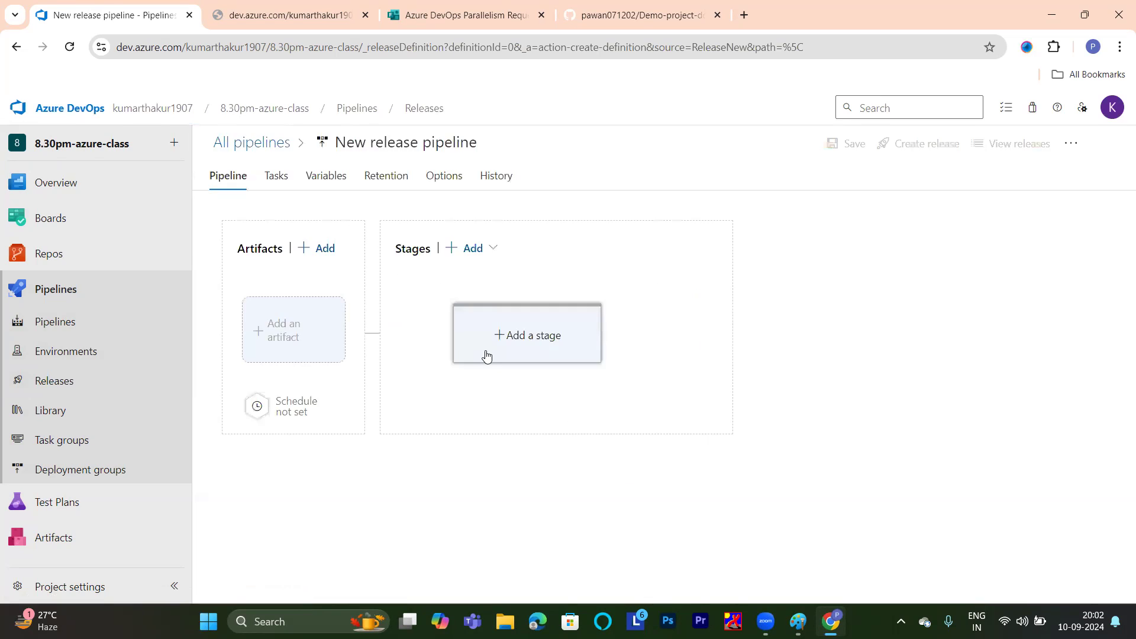
pyautogui.click(486, 355)
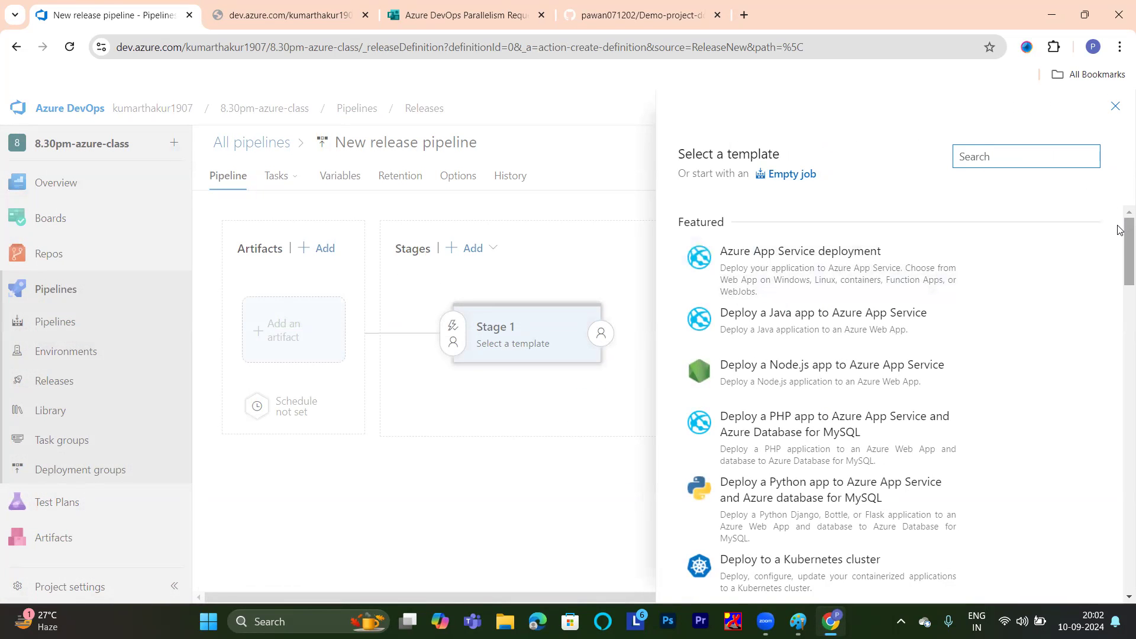
pyautogui.rightClick(1117, 265)
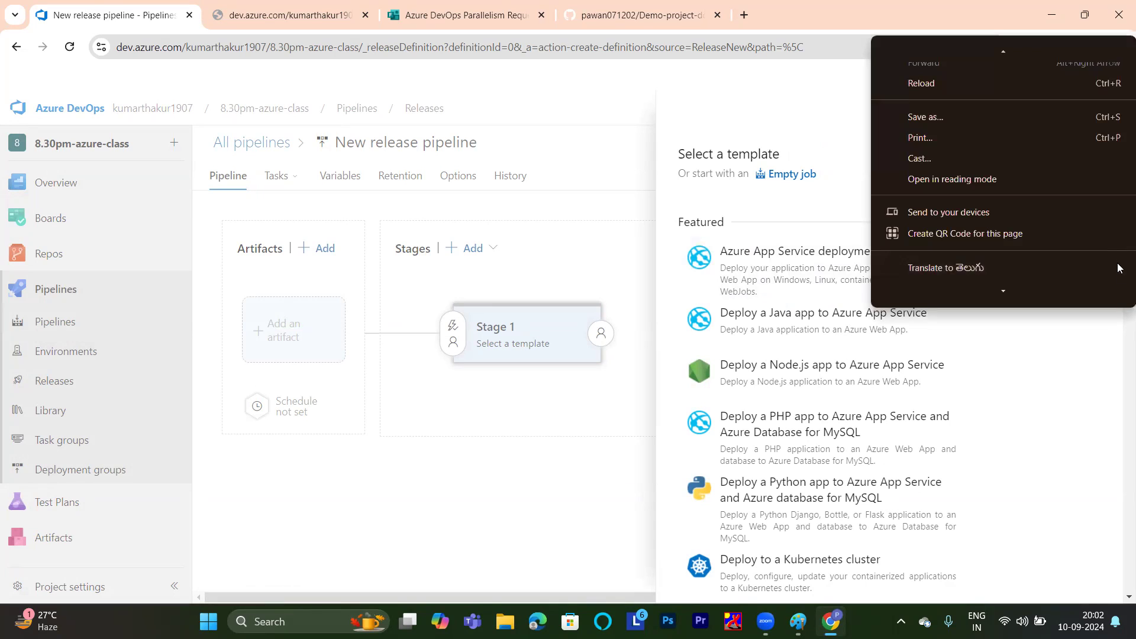
pyautogui.click(1073, 363)
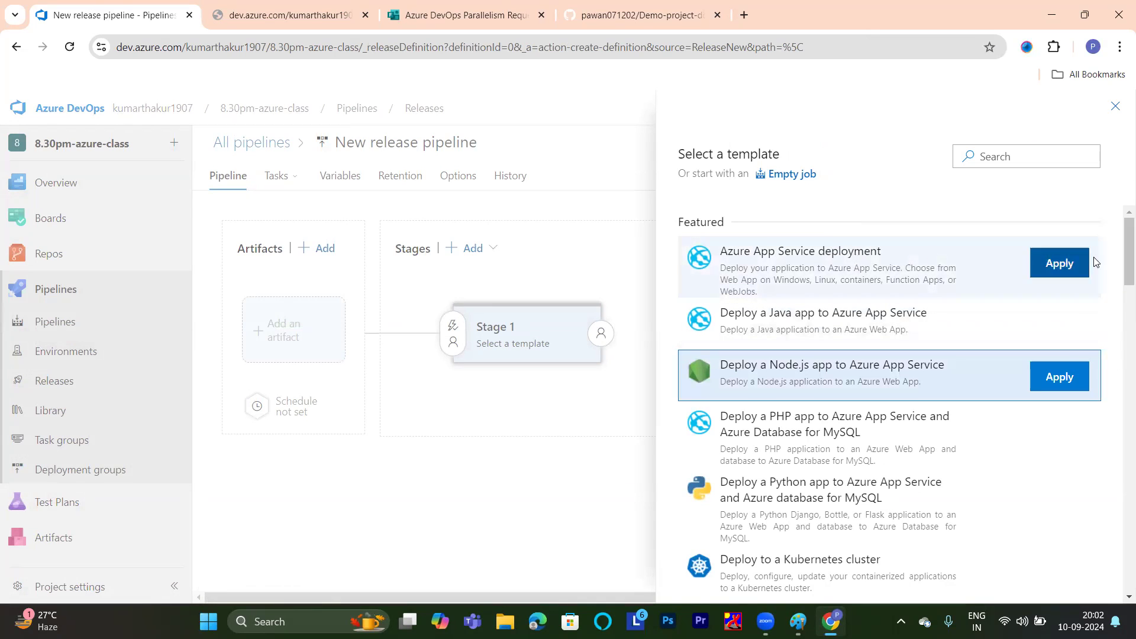
pyautogui.moveTo(1120, 251); pyautogui.dragTo(1120, 297)
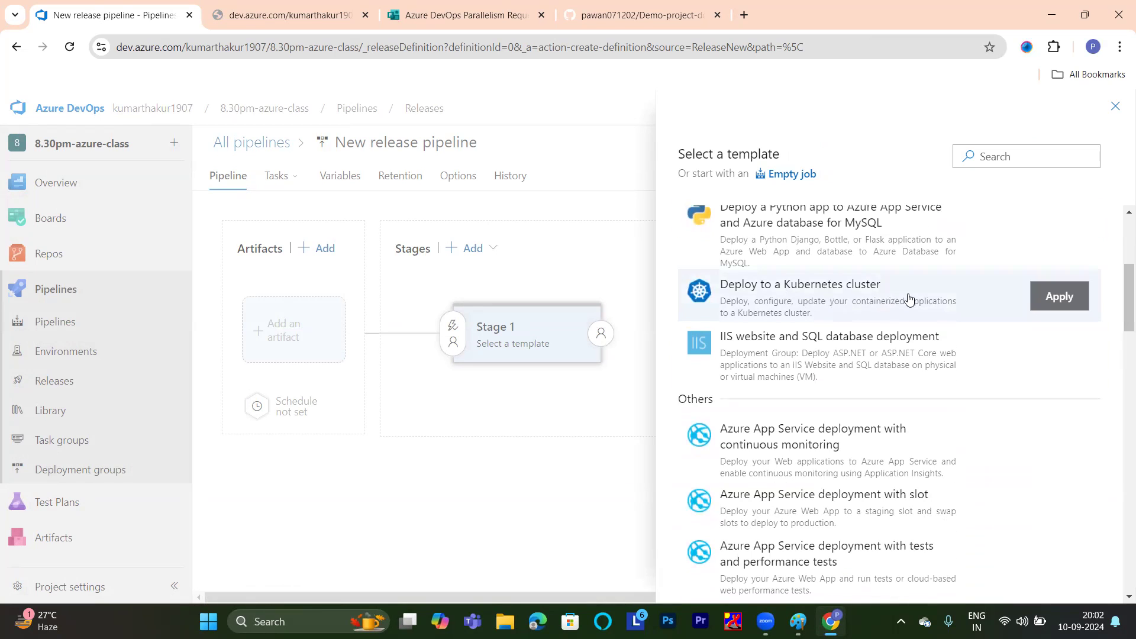
pyautogui.moveTo(1119, 292); pyautogui.dragTo(1117, 581)
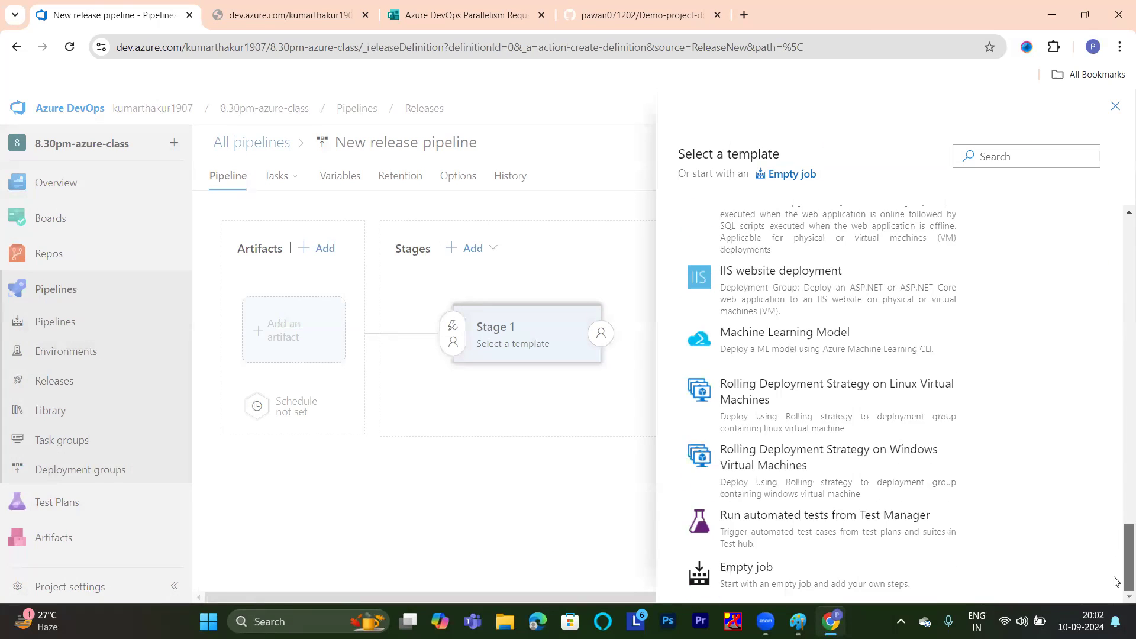
pyautogui.moveTo(1116, 478); pyautogui.dragTo(1118, 207)
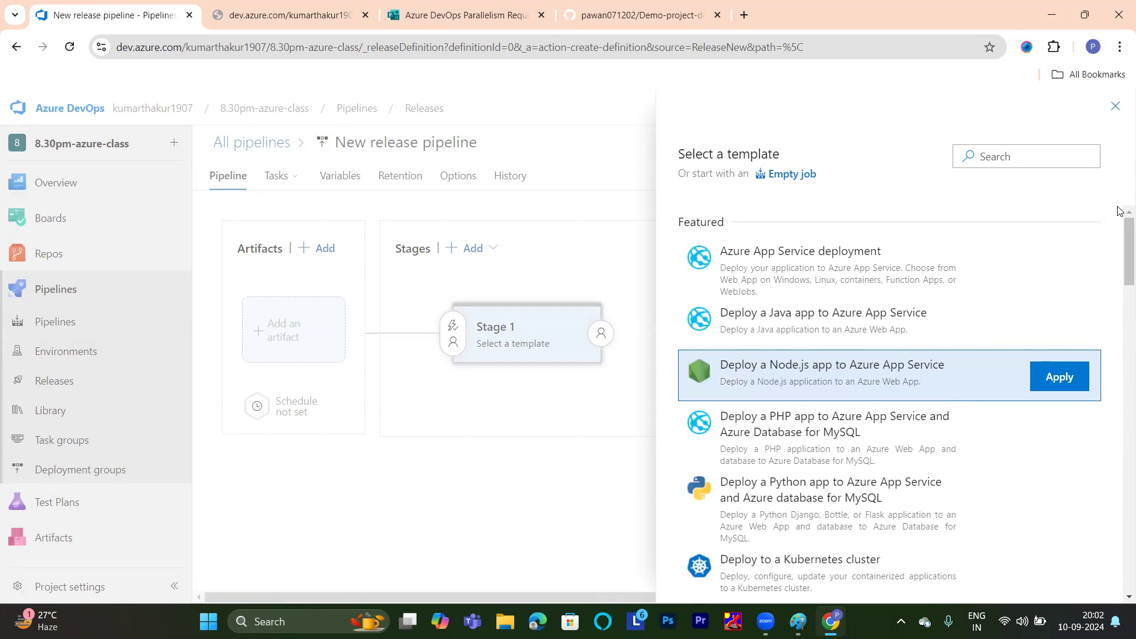
pyautogui.click(812, 248)
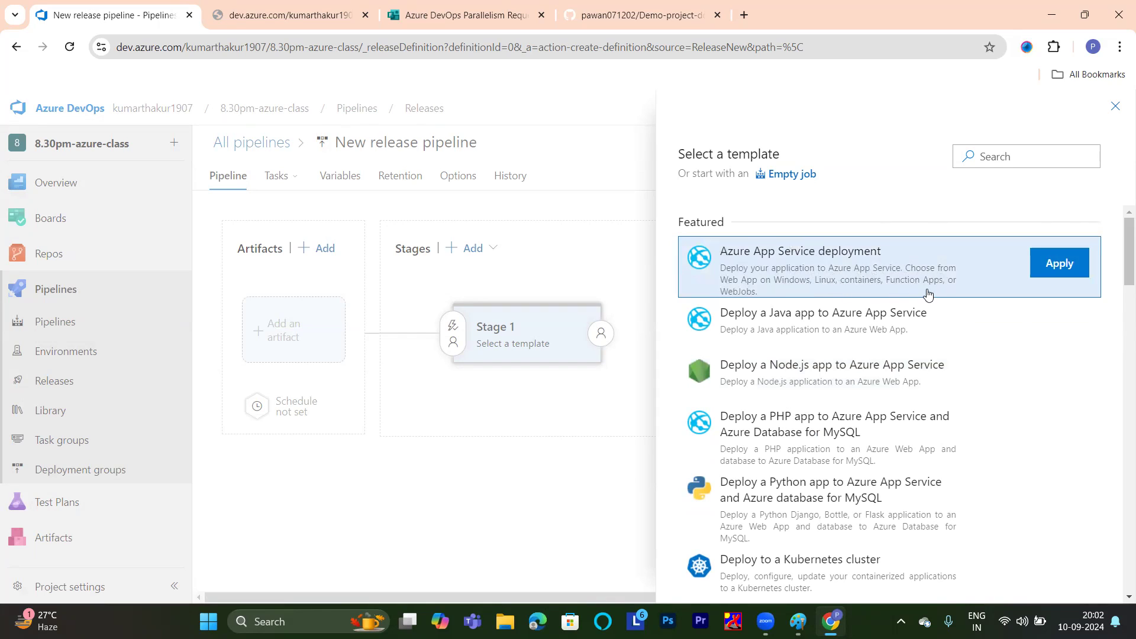
pyautogui.click(1062, 275)
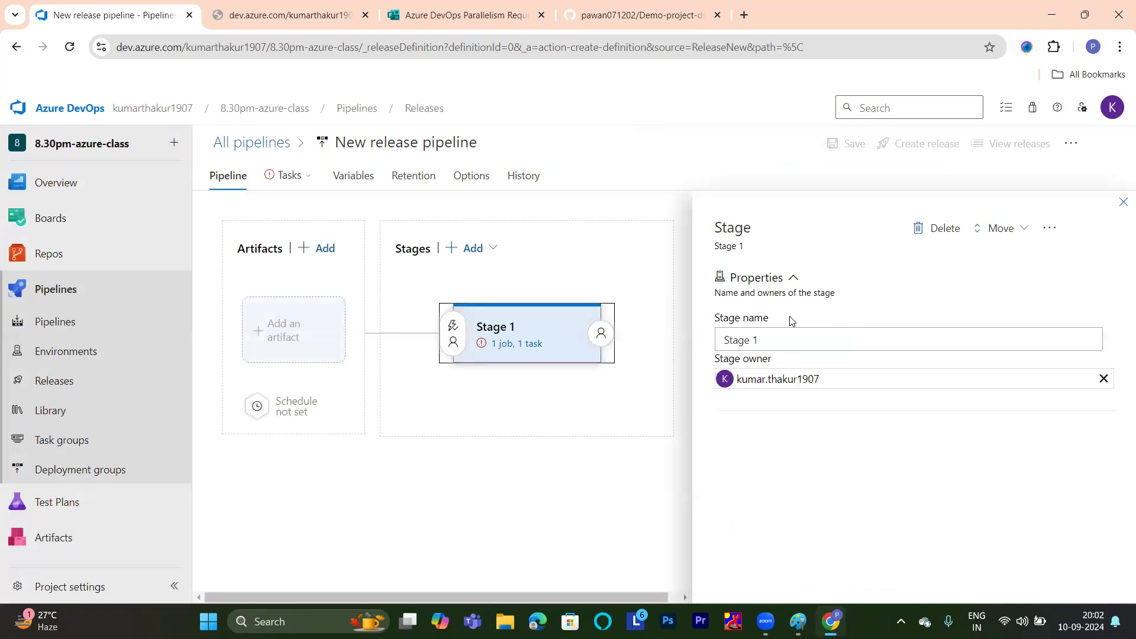
# Rename the stage to app-services and close the stage properties
pyautogui.click(783, 333)
pyautogui.press('BackSpace')
pyautogui.press('BackSpace')
pyautogui.press('BackSpace')
pyautogui.press('BackSpace')
pyautogui.press('BackSpace')
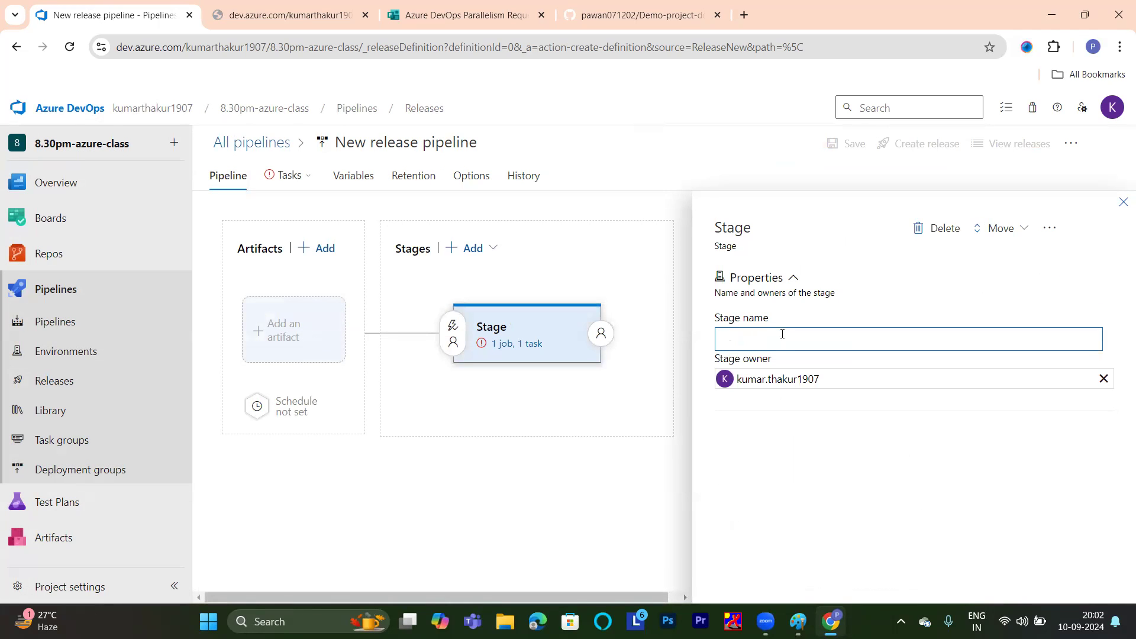
pyautogui.write('app-se')
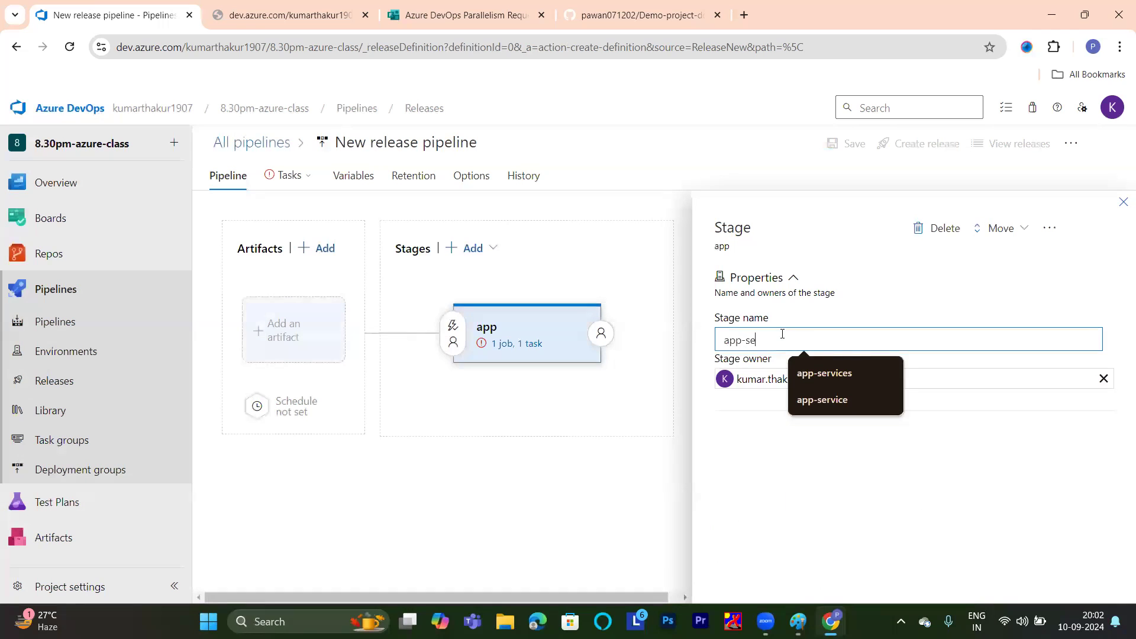
pyautogui.write('rvices')
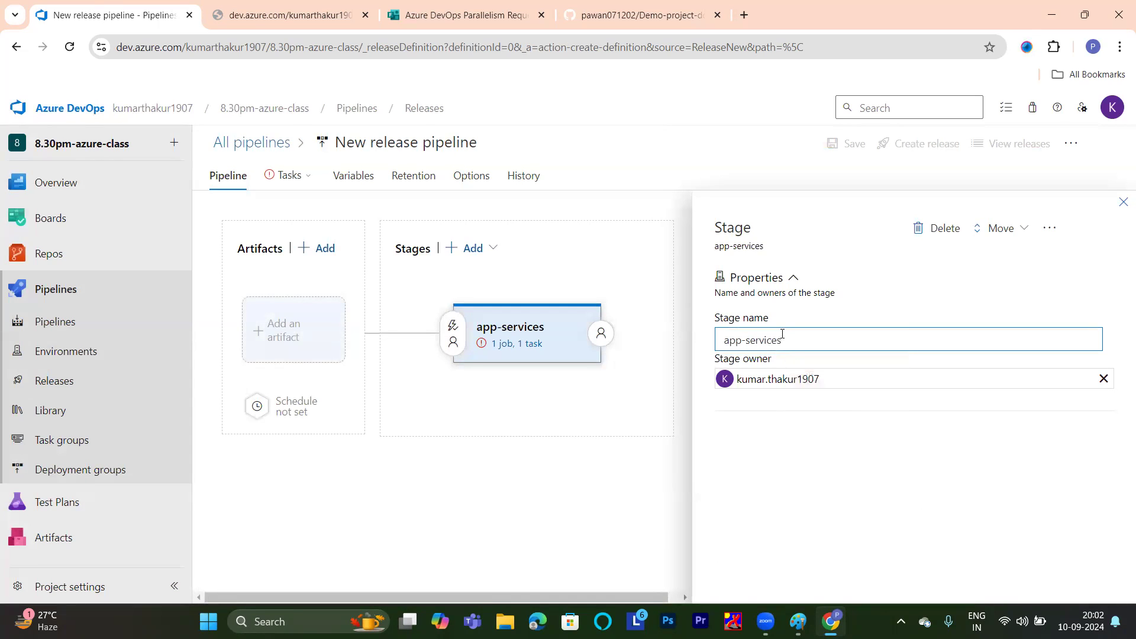
pyautogui.click(844, 449)
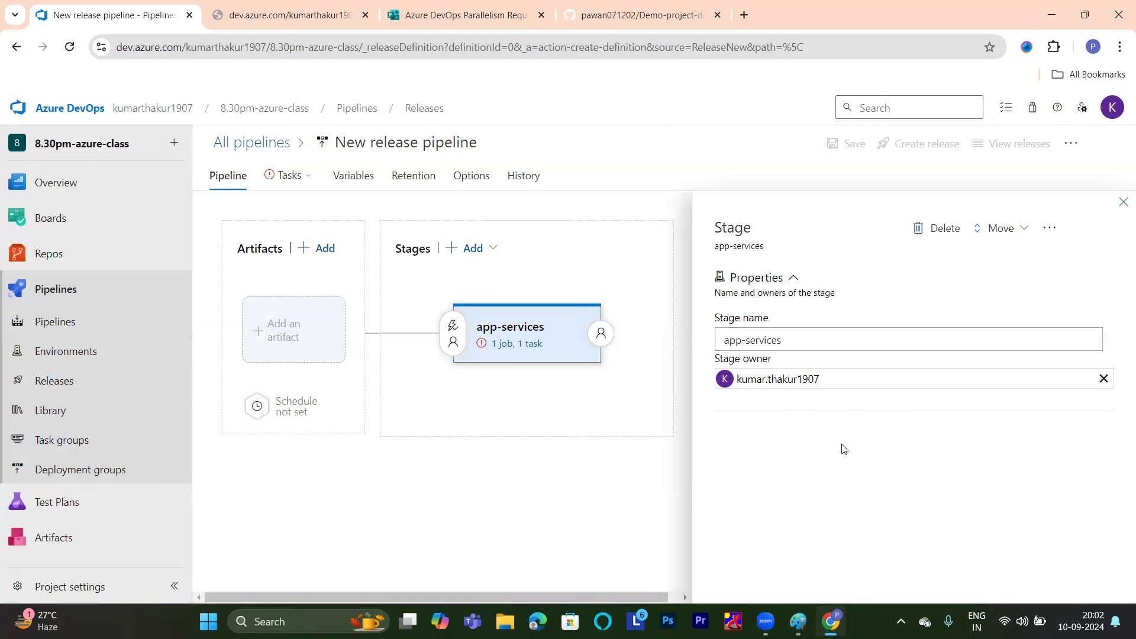
pyautogui.click(1122, 202)
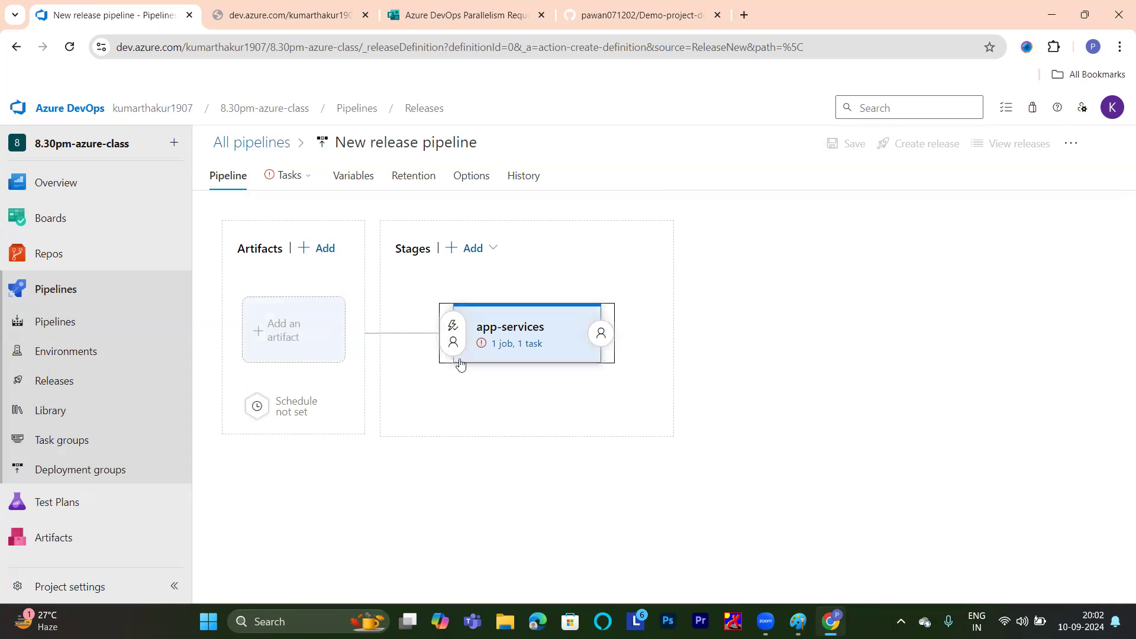
# Add a Build artifact with dotnet-project-for-class as its source pipeline
pyautogui.click(305, 328)
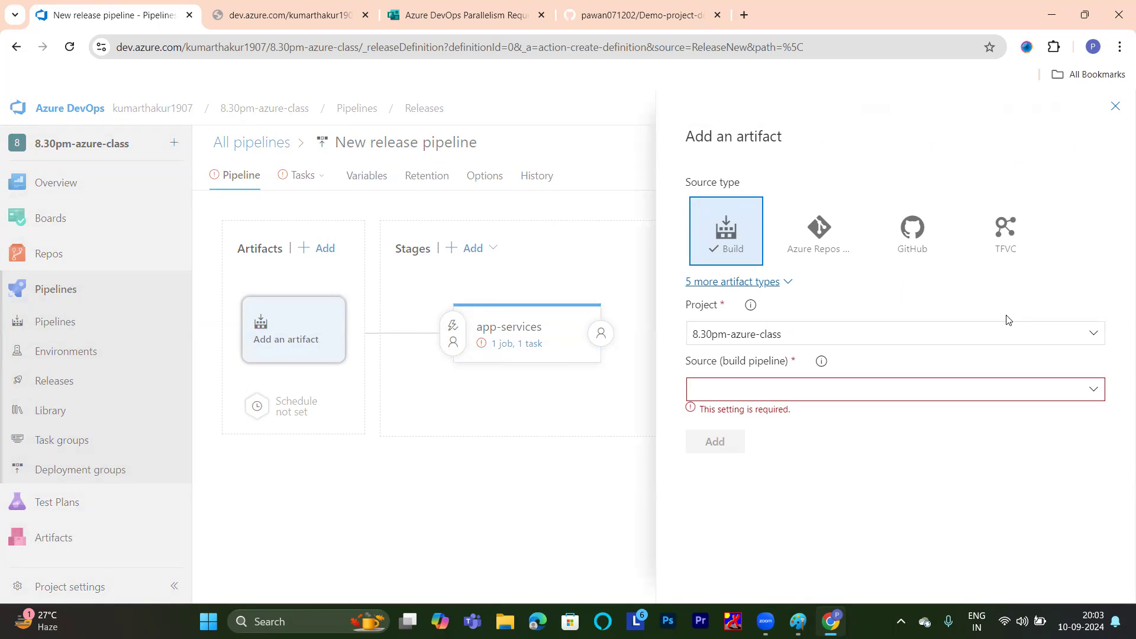
pyautogui.click(1093, 390)
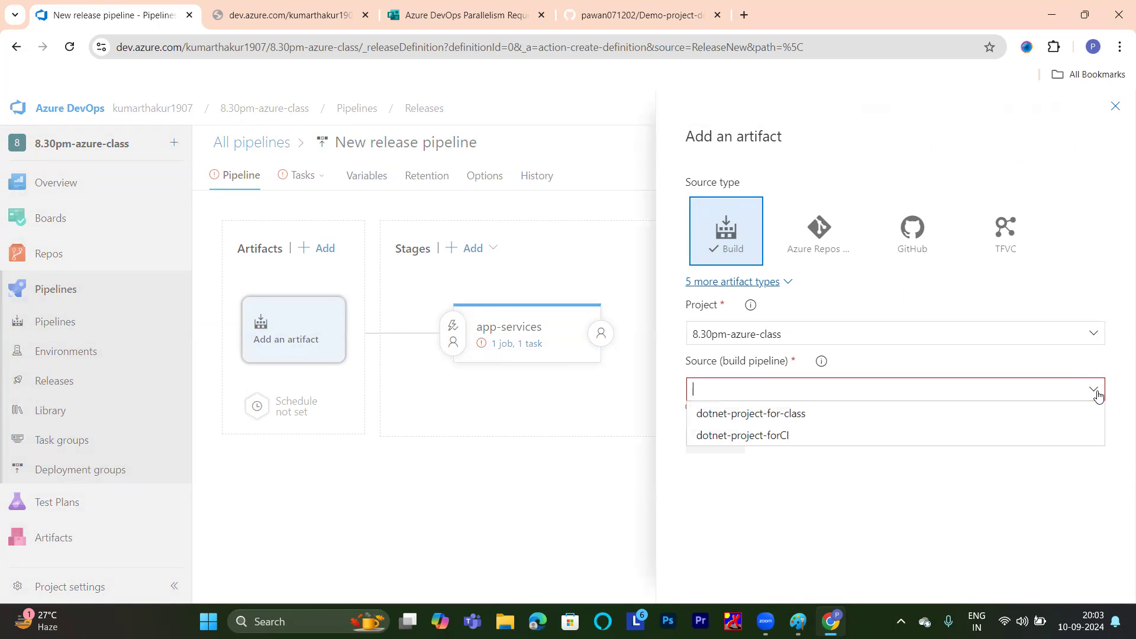
pyautogui.click(772, 414)
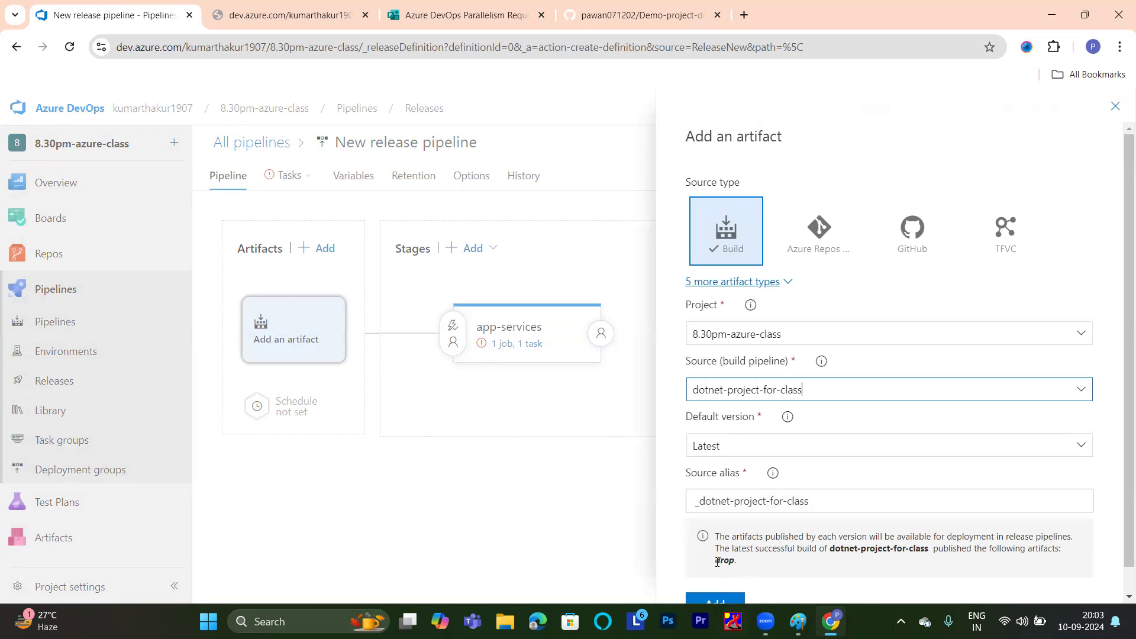
pyautogui.click(716, 599)
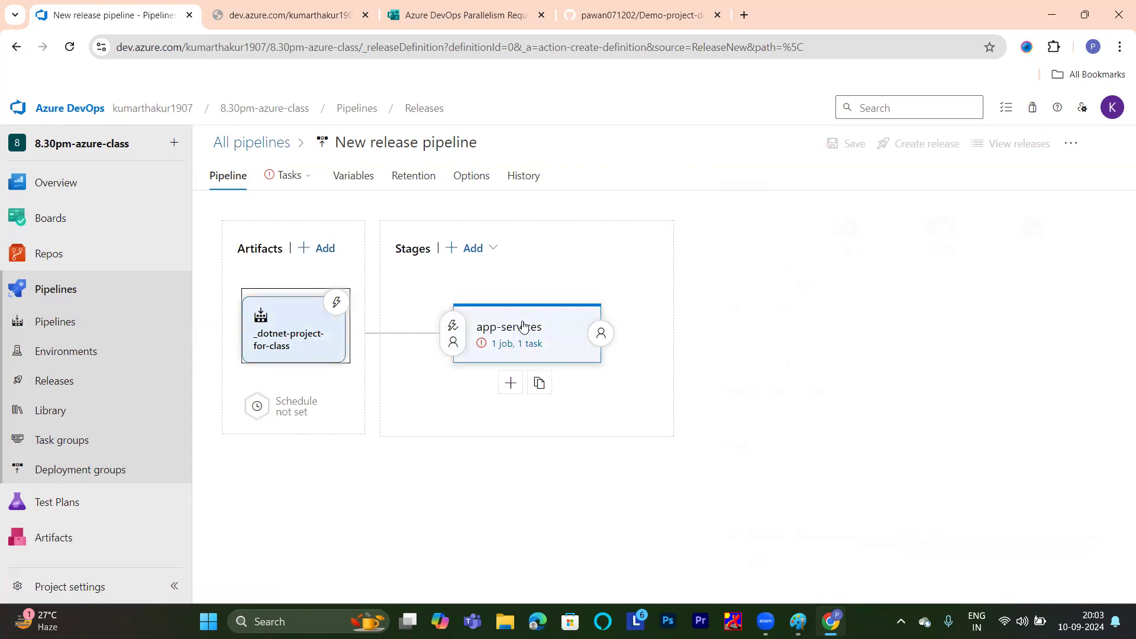
# Check the app-services stage's App service name field, then view the build log tab
pyautogui.click(499, 346)
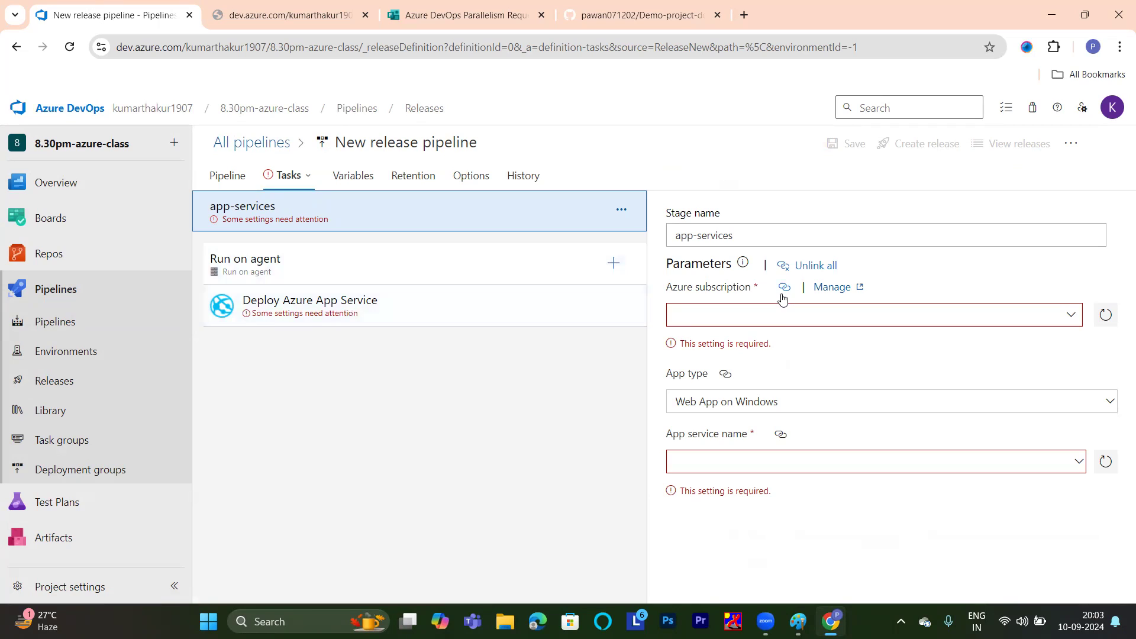
pyautogui.click(761, 459)
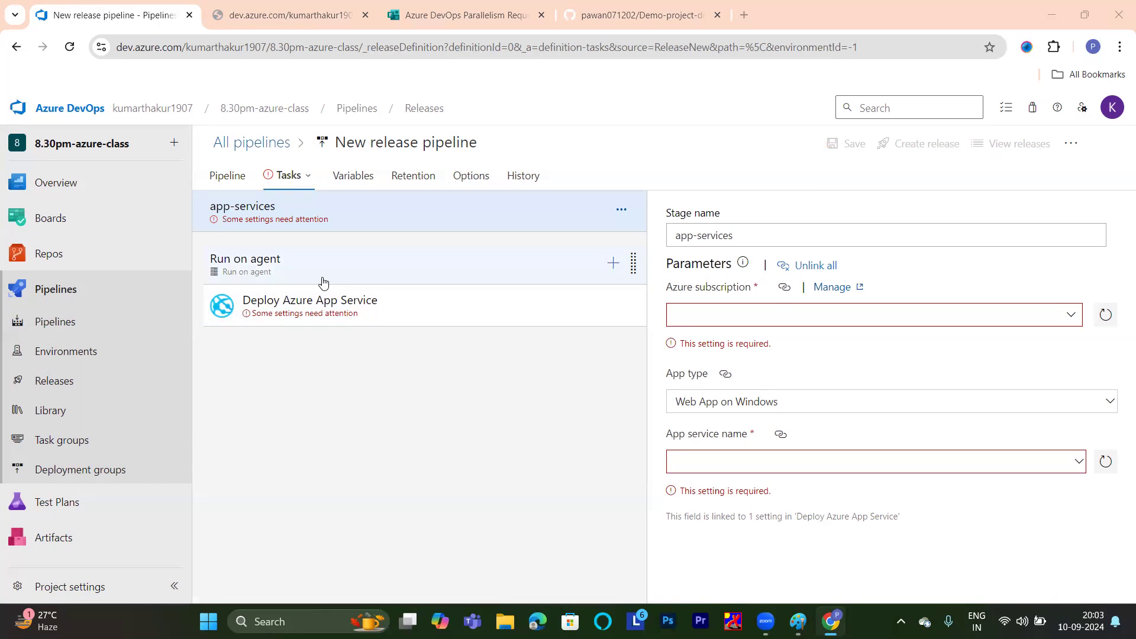
pyautogui.click(280, 10)
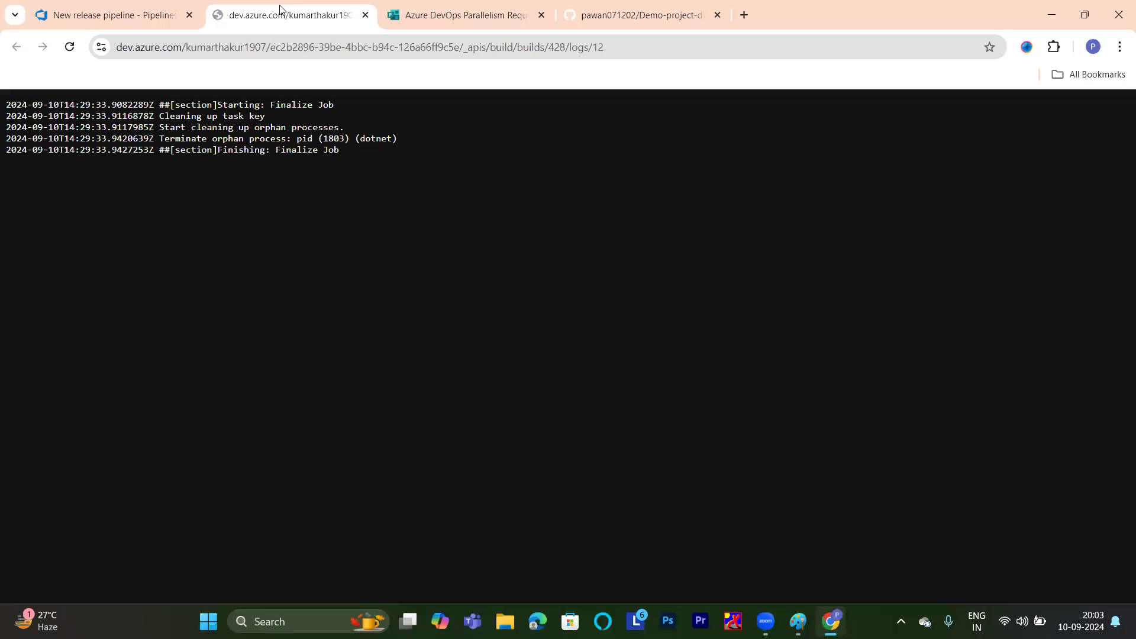
# Go to the Microsoft Azure website and sign in to the portal
pyautogui.click(263, 45)
pyautogui.write('az')
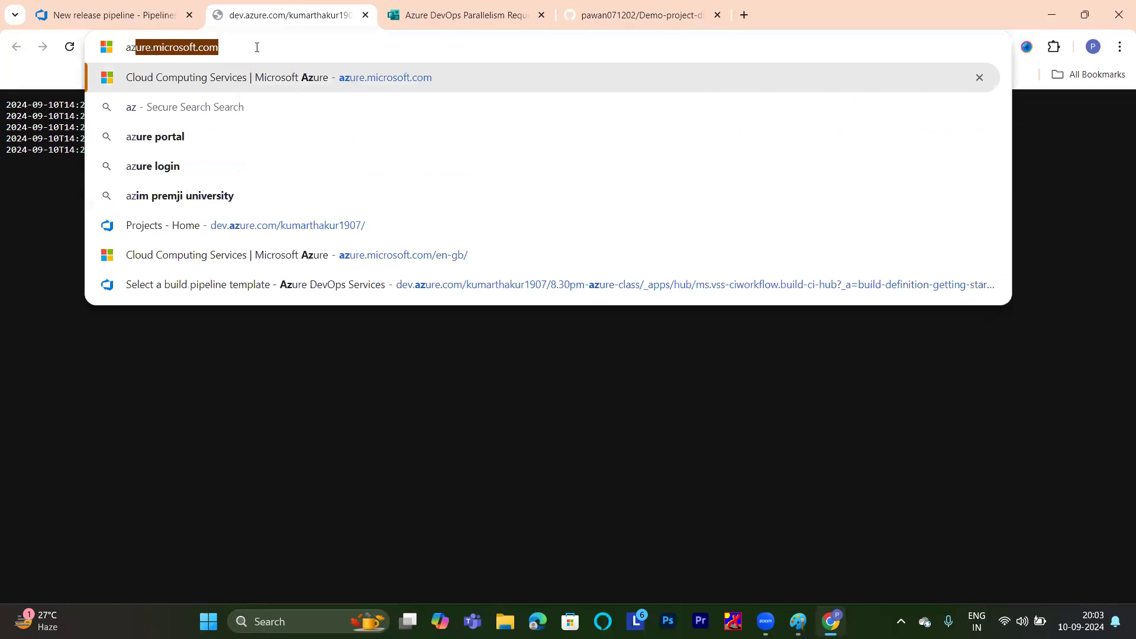
pyautogui.click(223, 83)
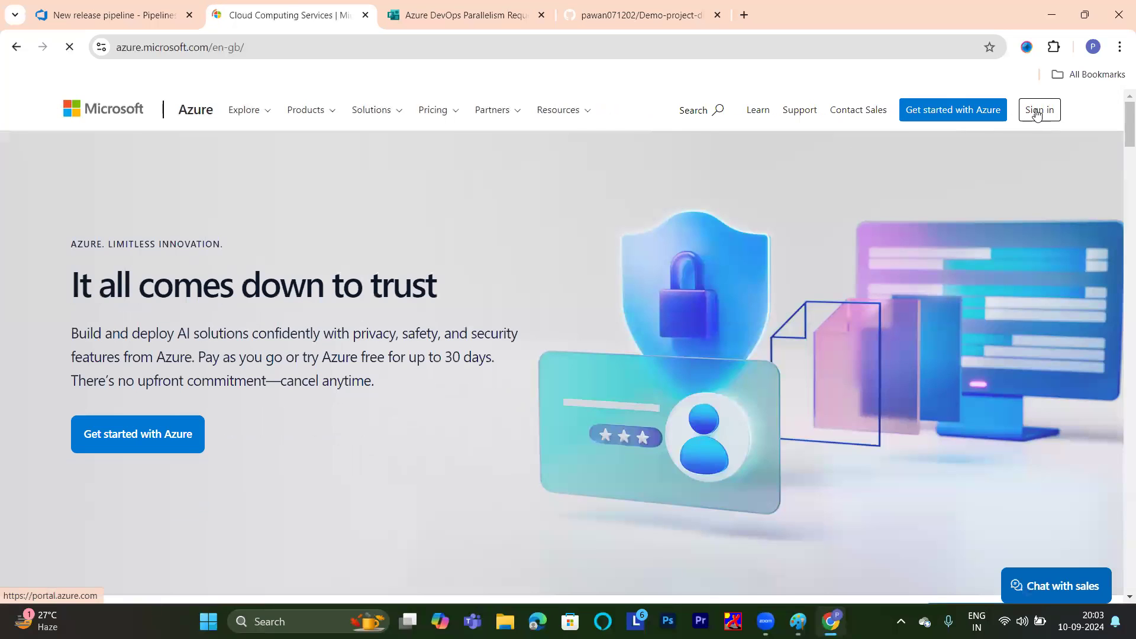
pyautogui.click(1036, 113)
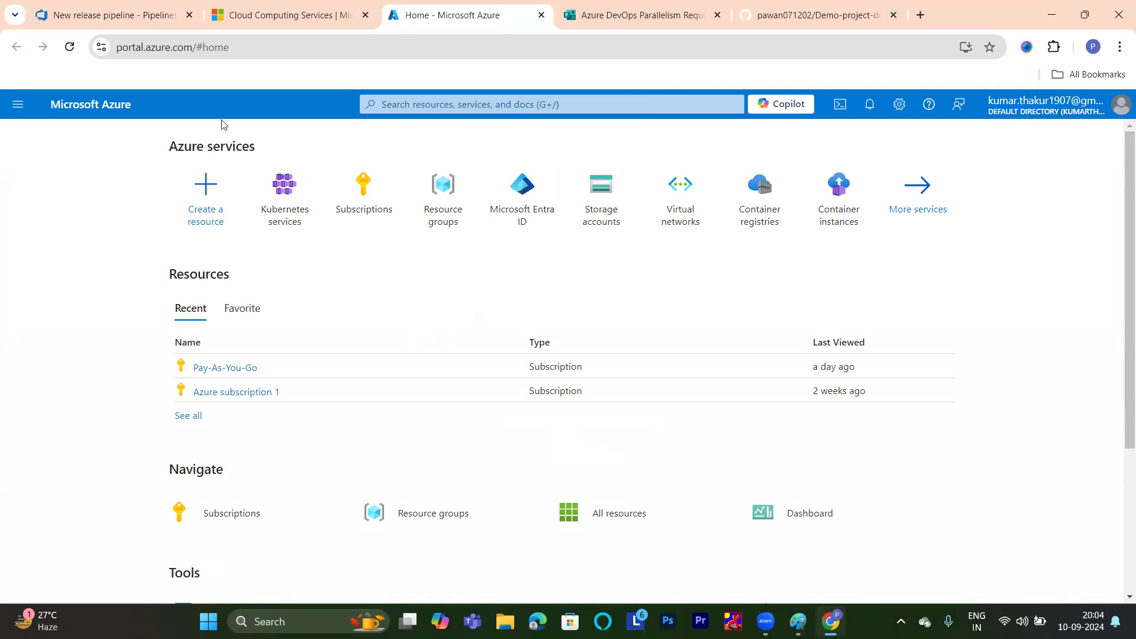
# Search the portal for 'App' and open the App Services list
pyautogui.click(375, 105)
pyautogui.write('App')
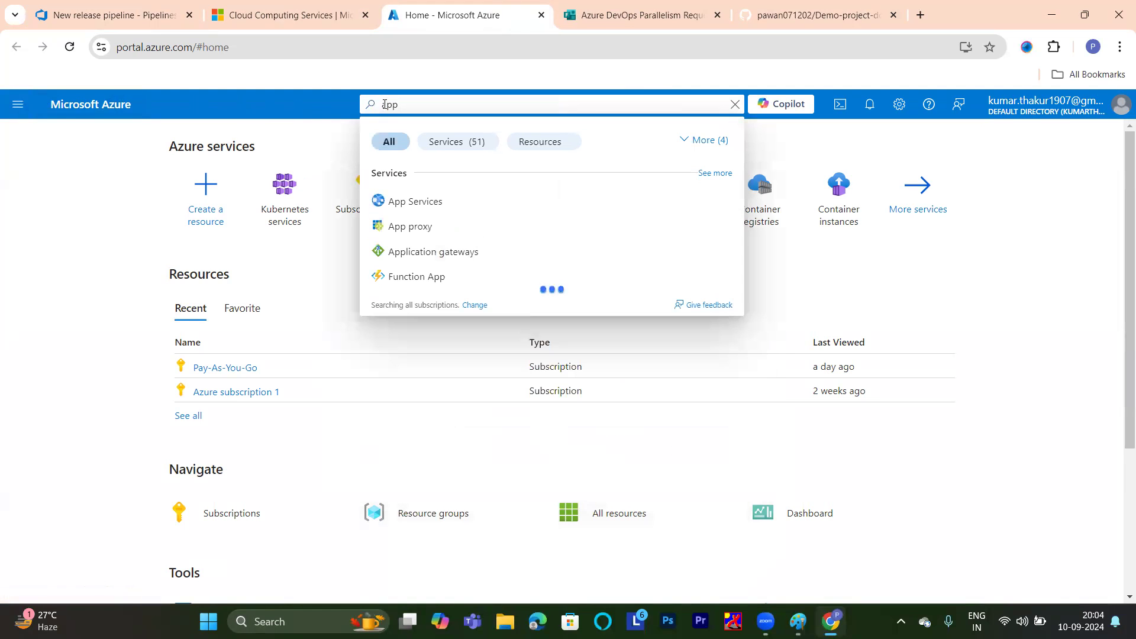
pyautogui.click(400, 206)
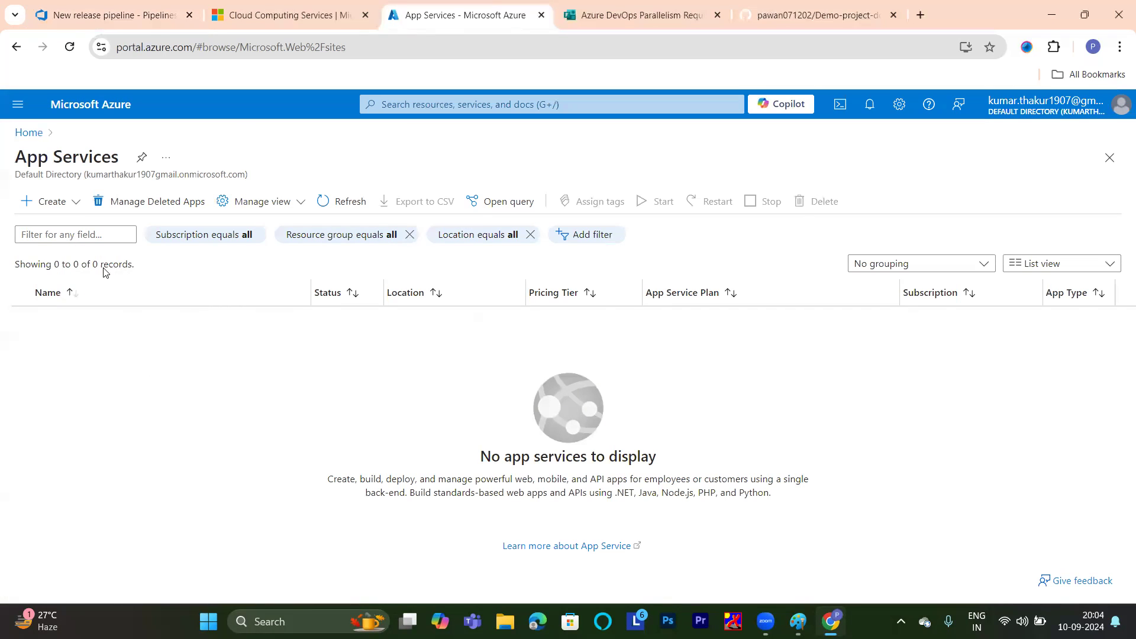
# Start a new Web App and create the resource group app-grp
pyautogui.click(39, 199)
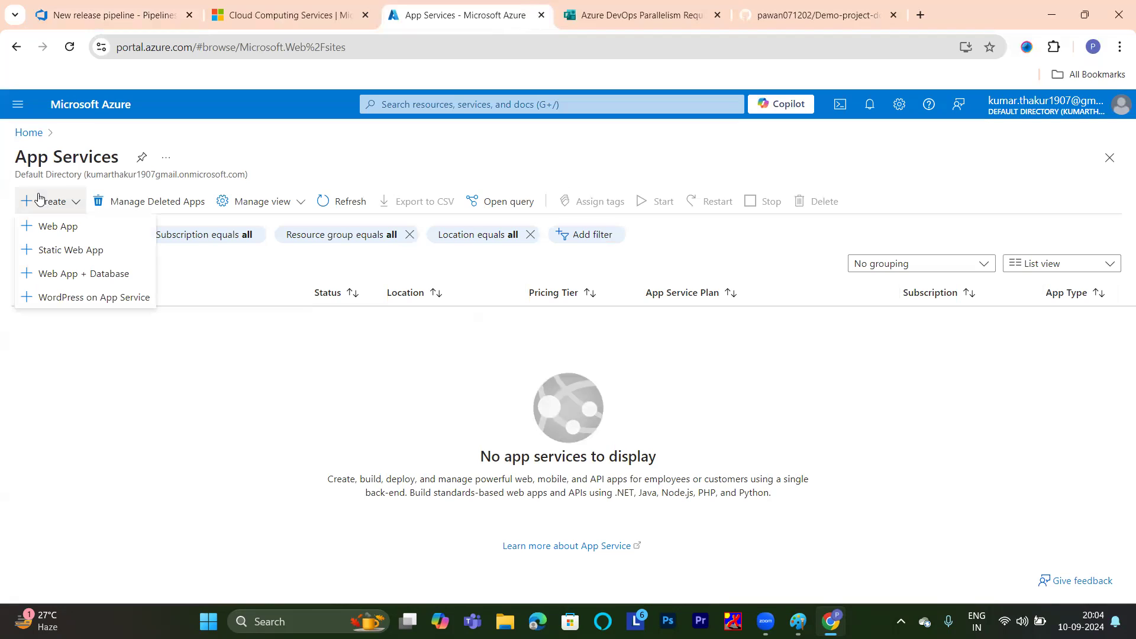
pyautogui.click(54, 225)
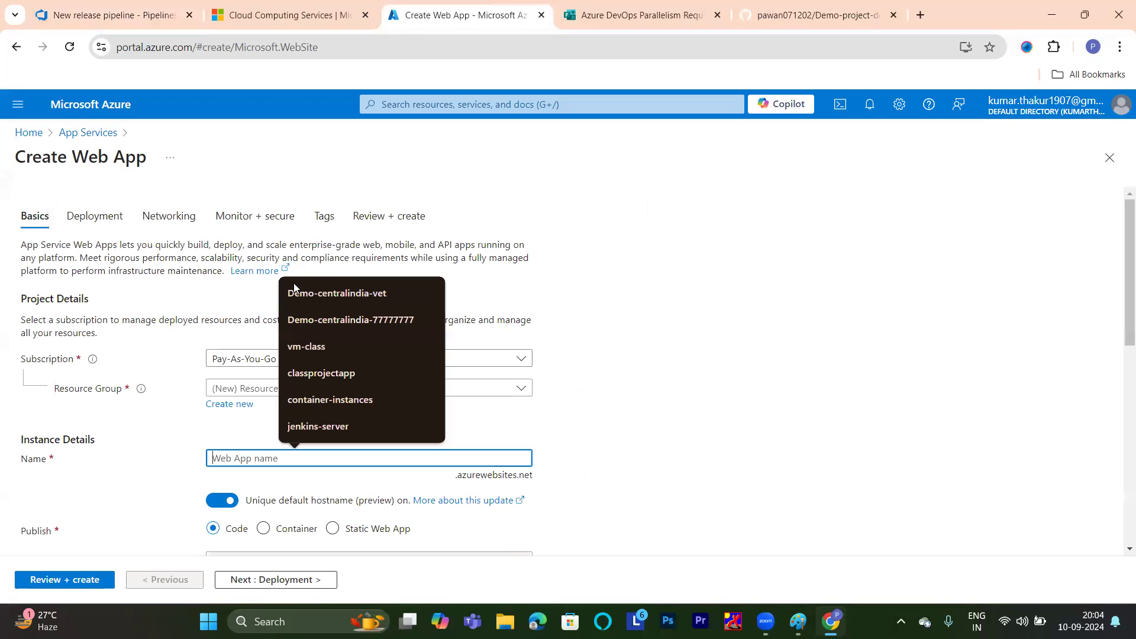
pyautogui.click(632, 289)
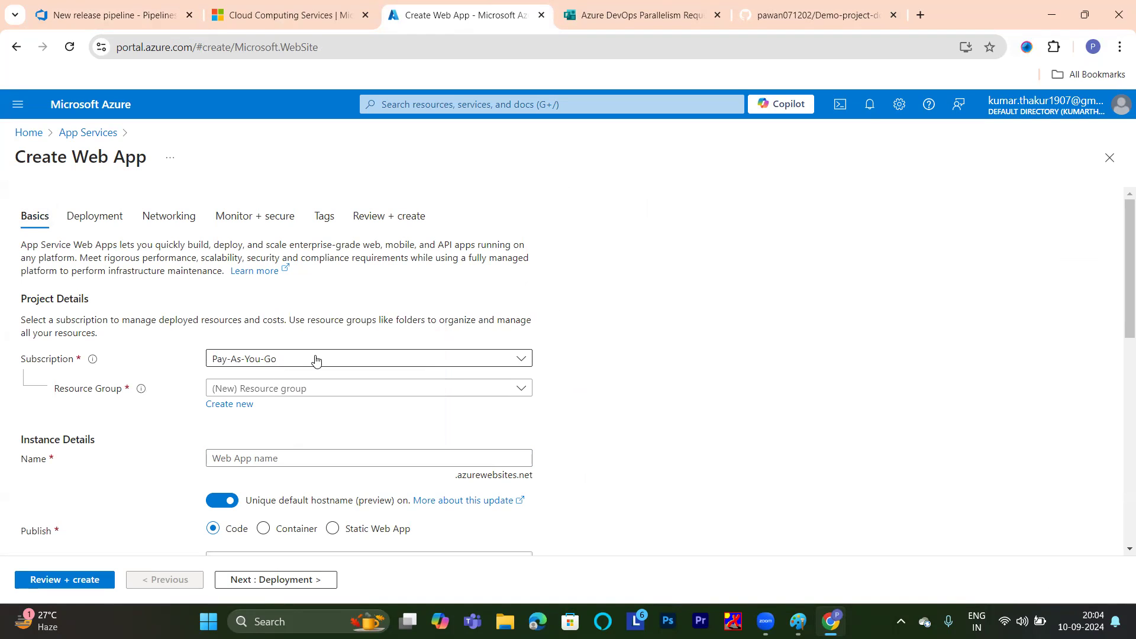
pyautogui.moveTo(1120, 227); pyautogui.dragTo(1120, 283)
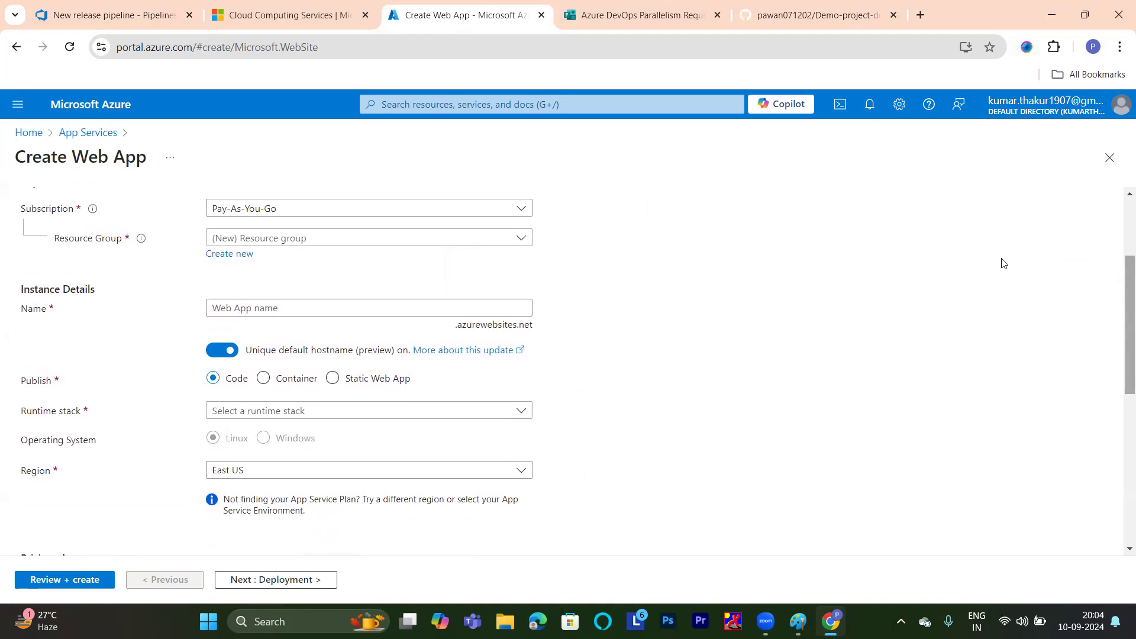
pyautogui.click(232, 255)
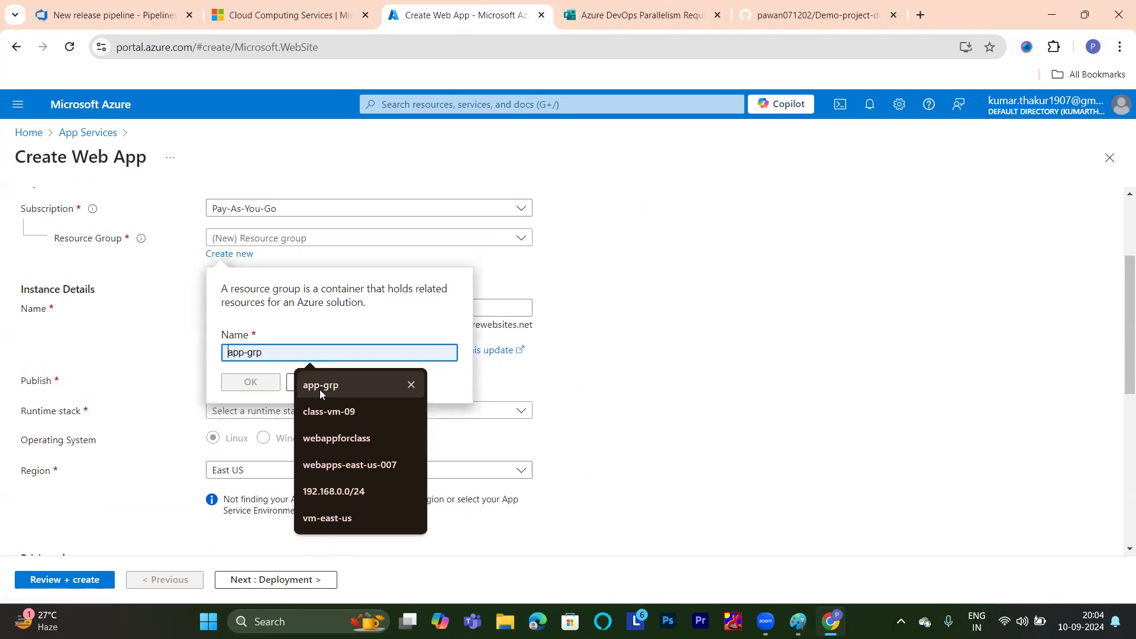
pyautogui.click(320, 389)
pyautogui.click(250, 382)
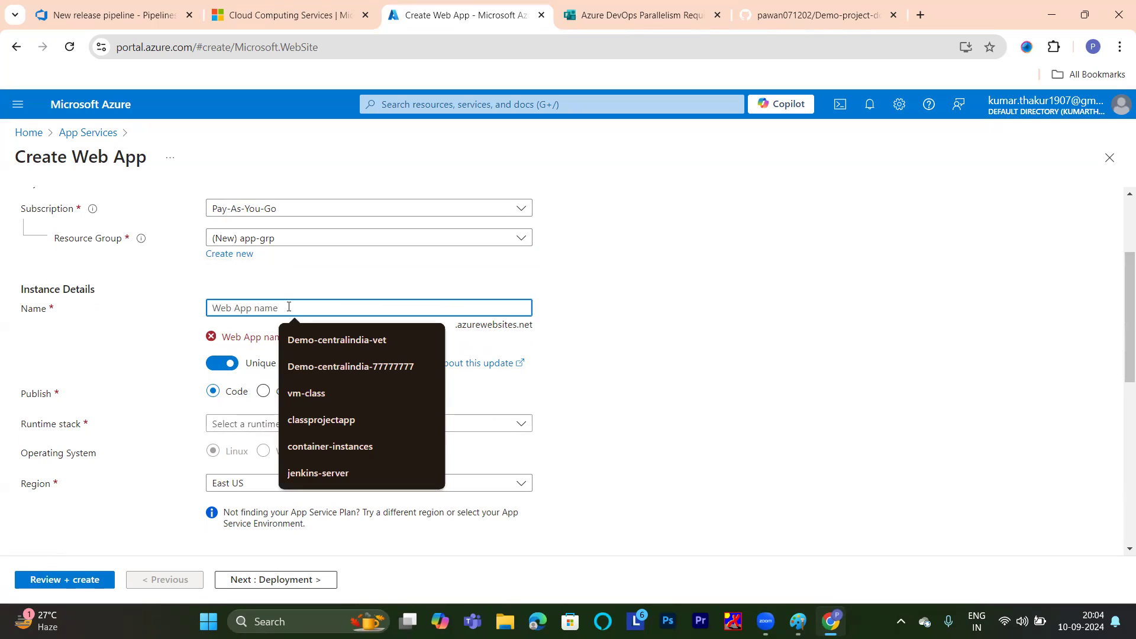
# Name the web app classprojectapp730batch, removing the invalid dot
pyautogui.click(328, 423)
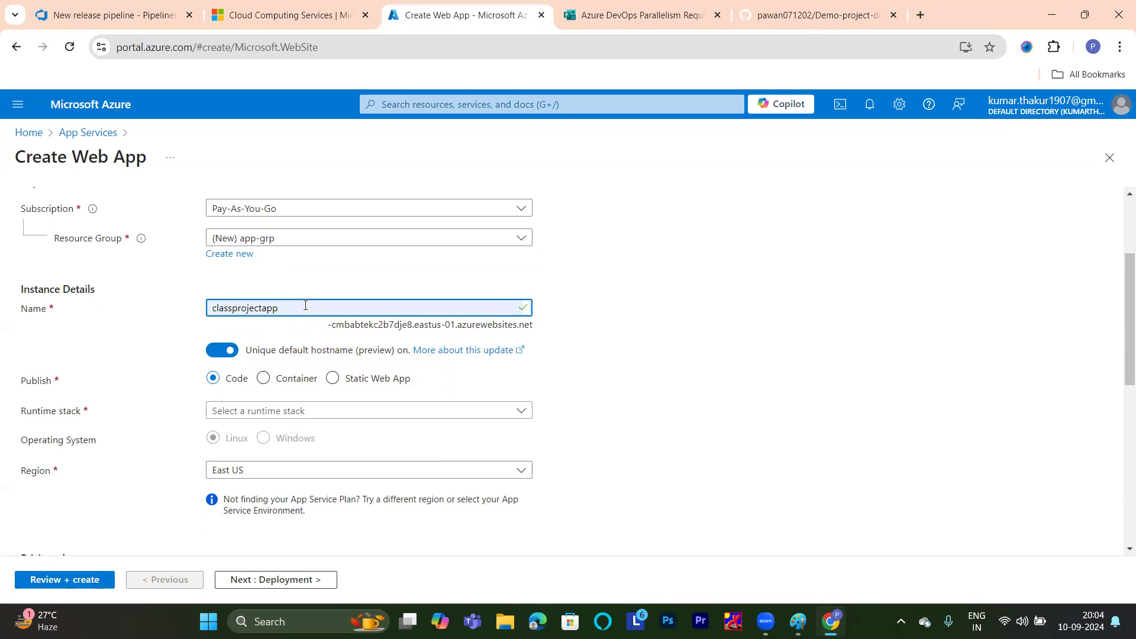
pyautogui.write('7.30')
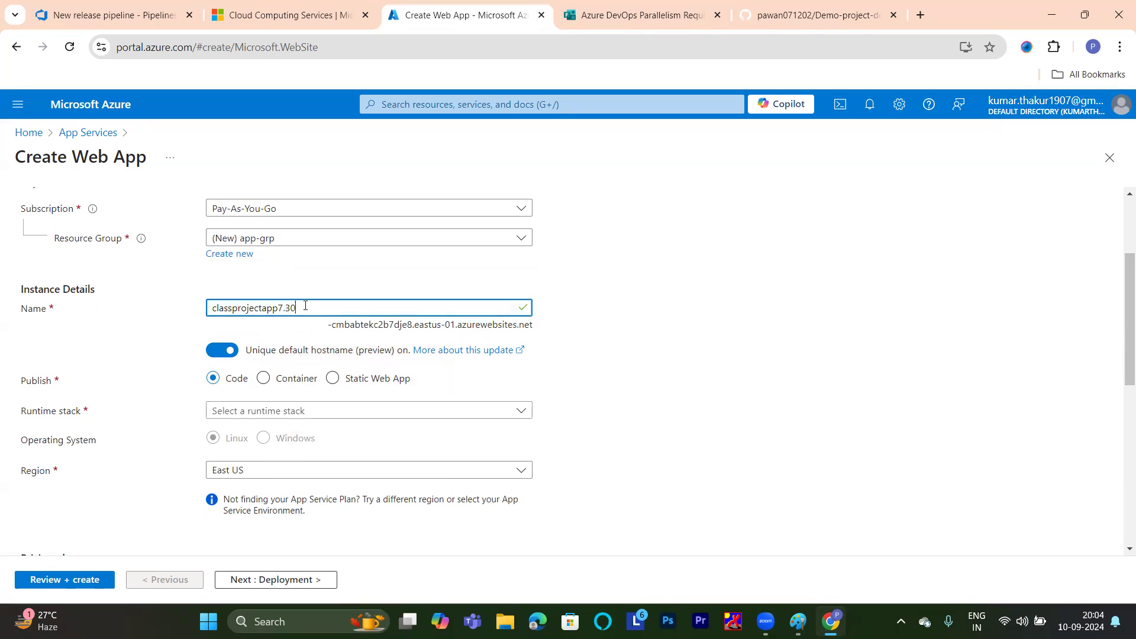
pyautogui.write('batch')
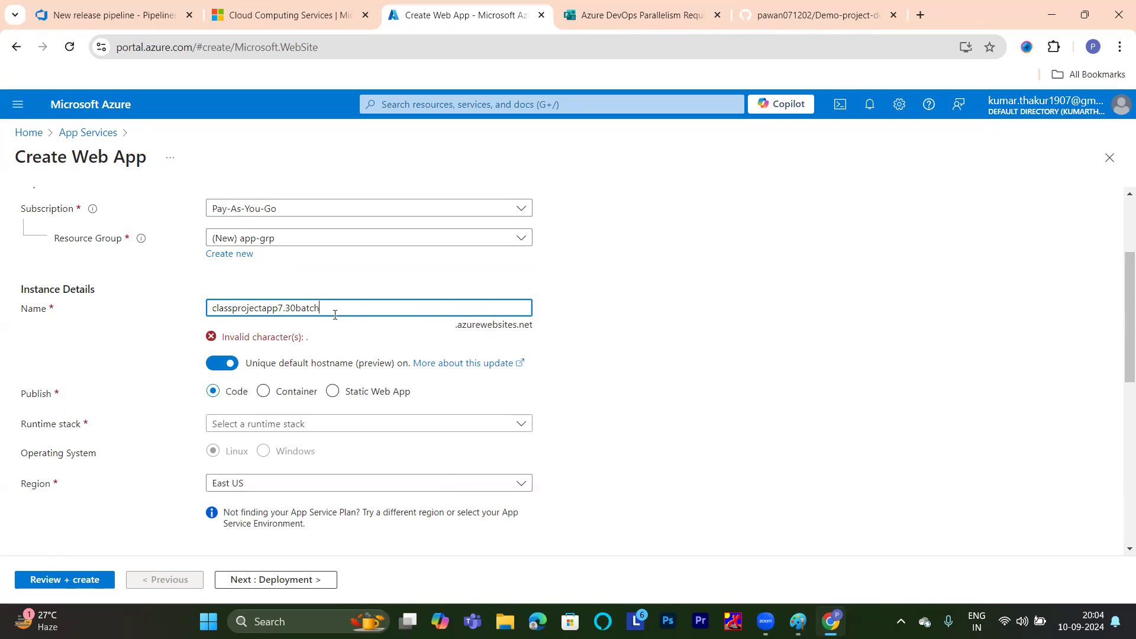
pyautogui.press('BackSpace')
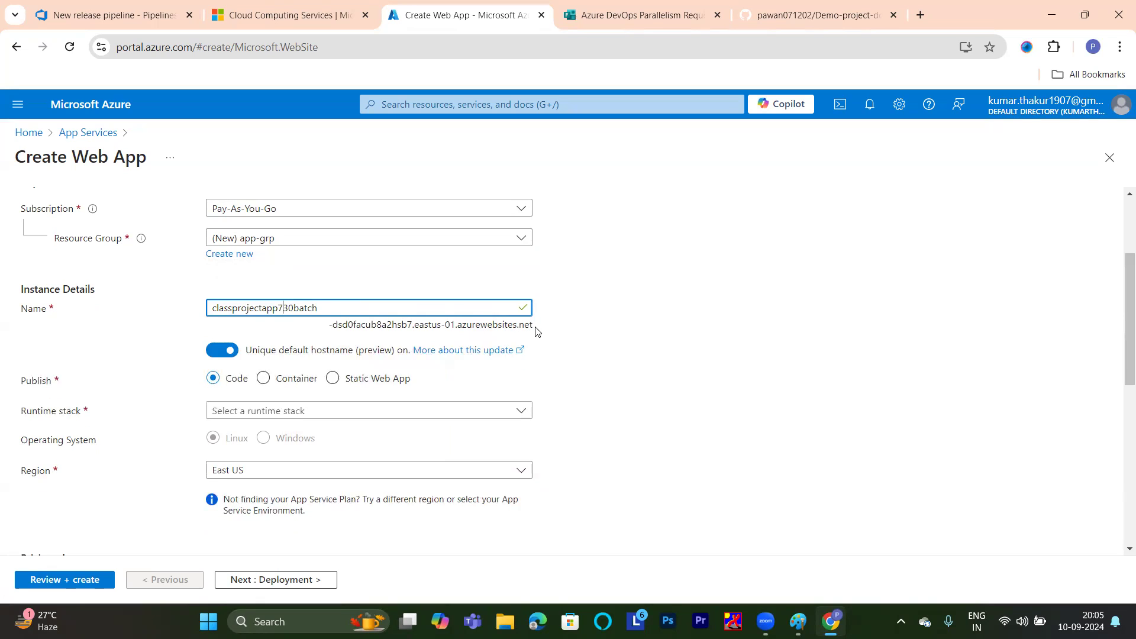
pyautogui.moveTo(340, 329); pyautogui.dragTo(336, 331)
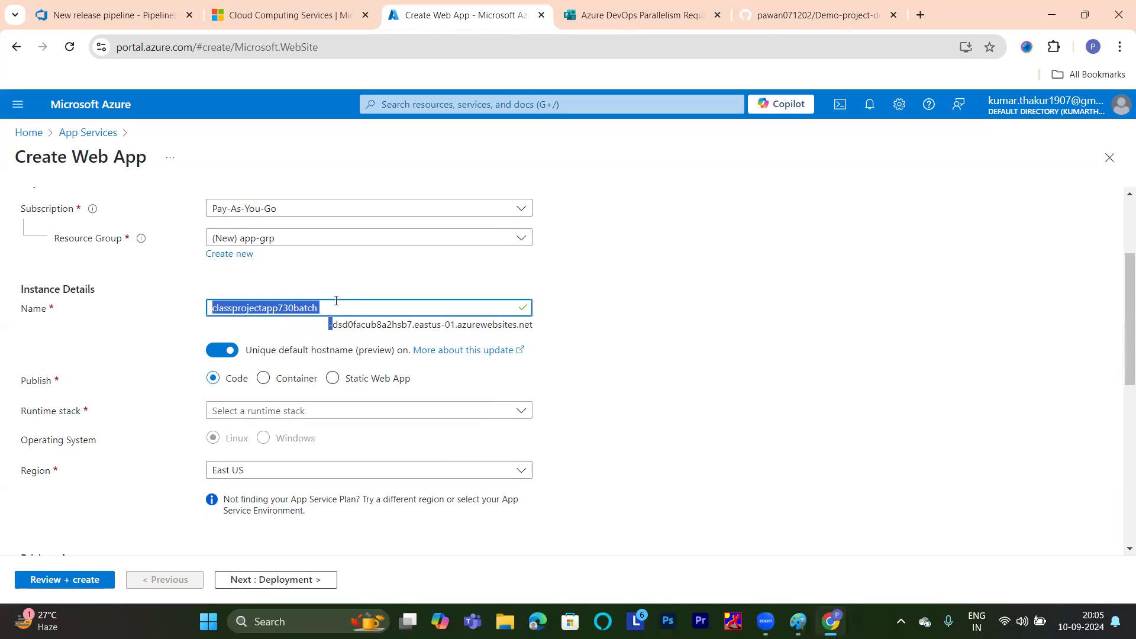
pyautogui.click(336, 301)
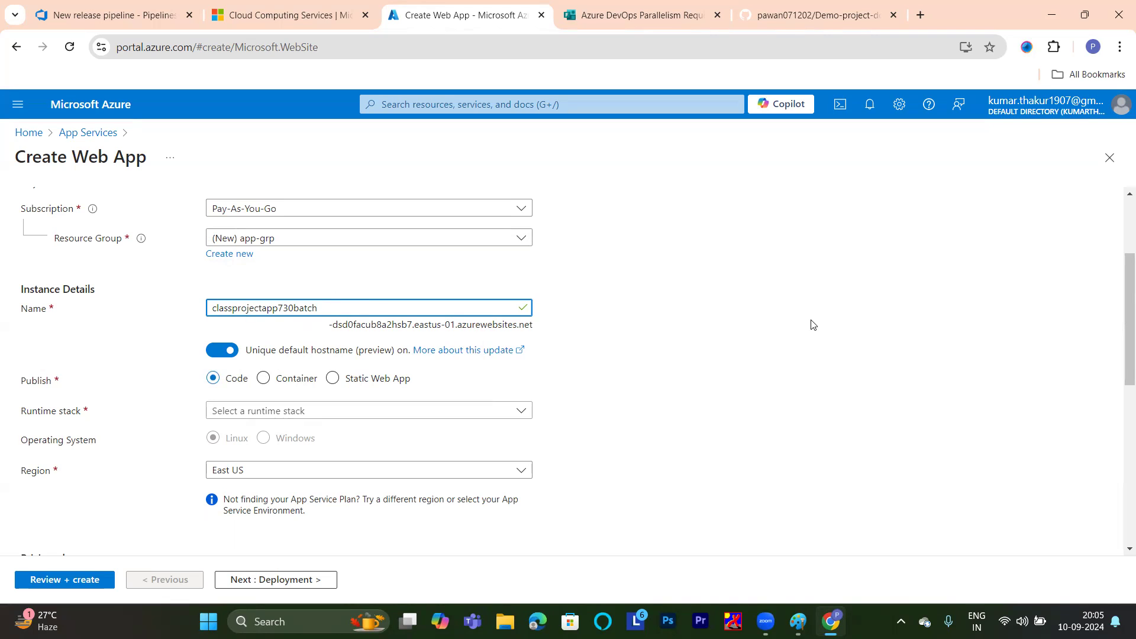
# Select .NET 6 (LTS) as the runtime stack, switching the operating system to Windows
pyautogui.scroll(-2, 1121, 293)
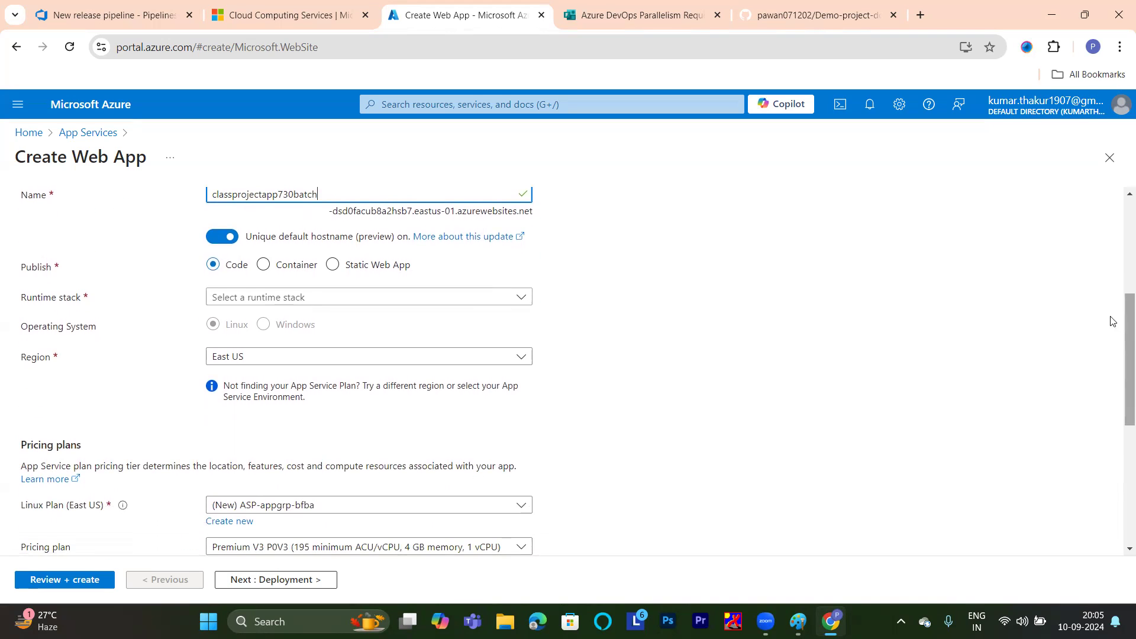
pyautogui.click(420, 297)
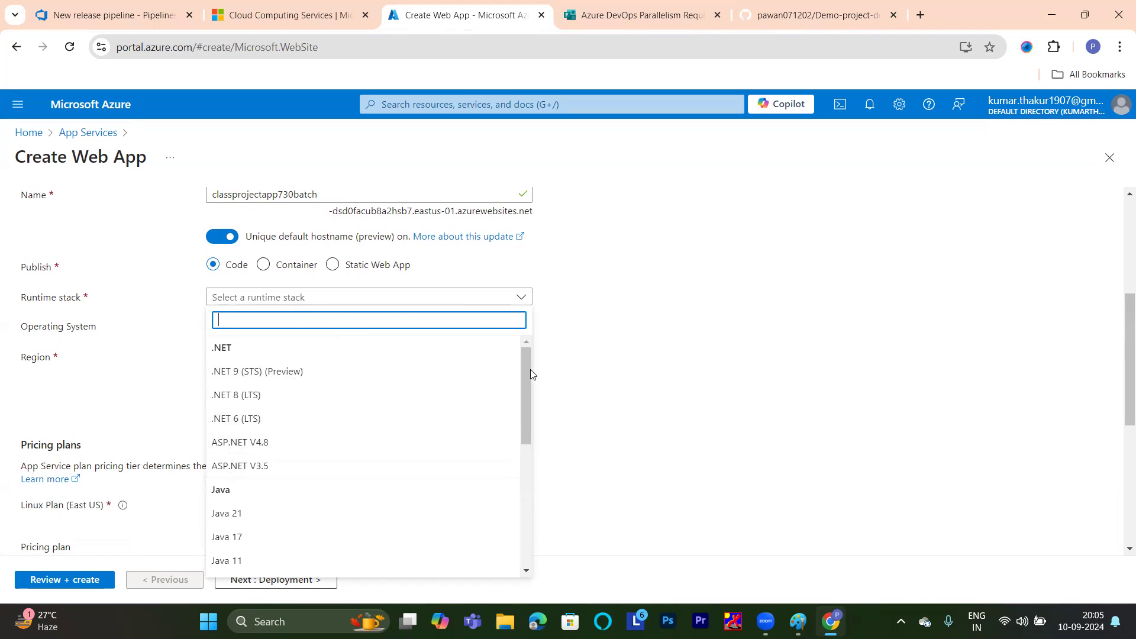
pyautogui.moveTo(530, 366); pyautogui.dragTo(520, 471)
pyautogui.scroll(-1, 518, 477)
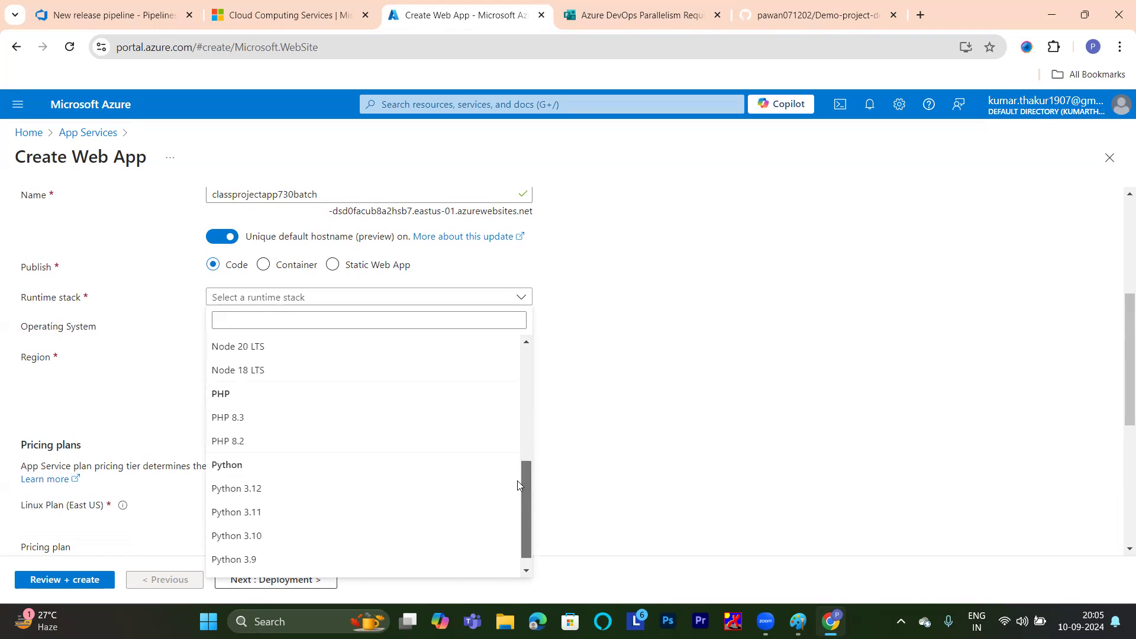
pyautogui.moveTo(523, 480); pyautogui.dragTo(540, 347)
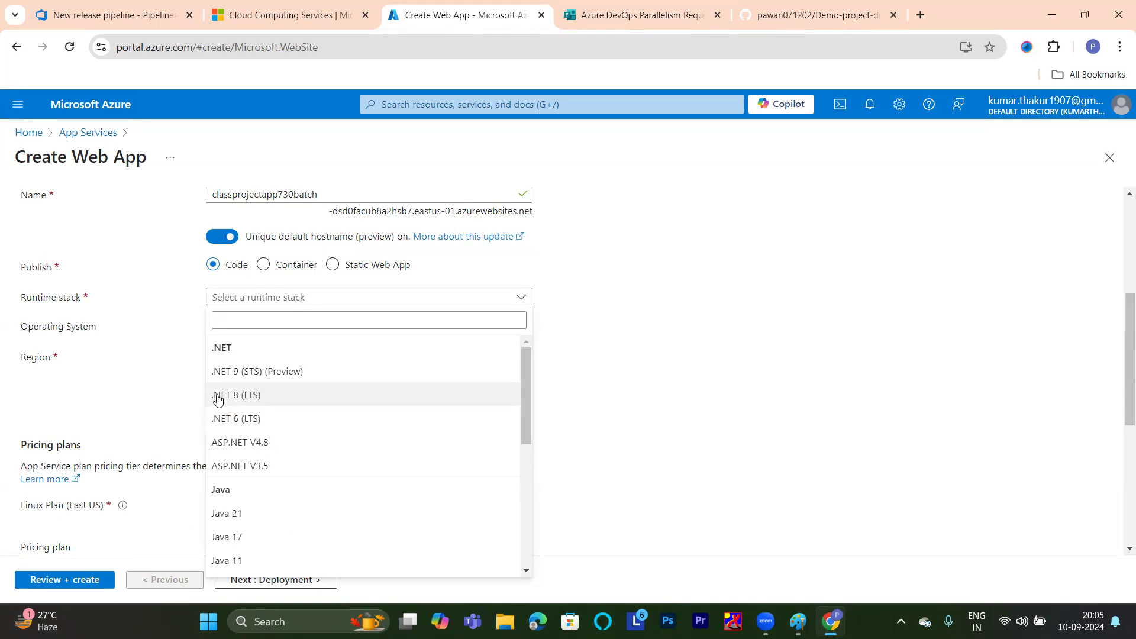
pyautogui.click(823, 15)
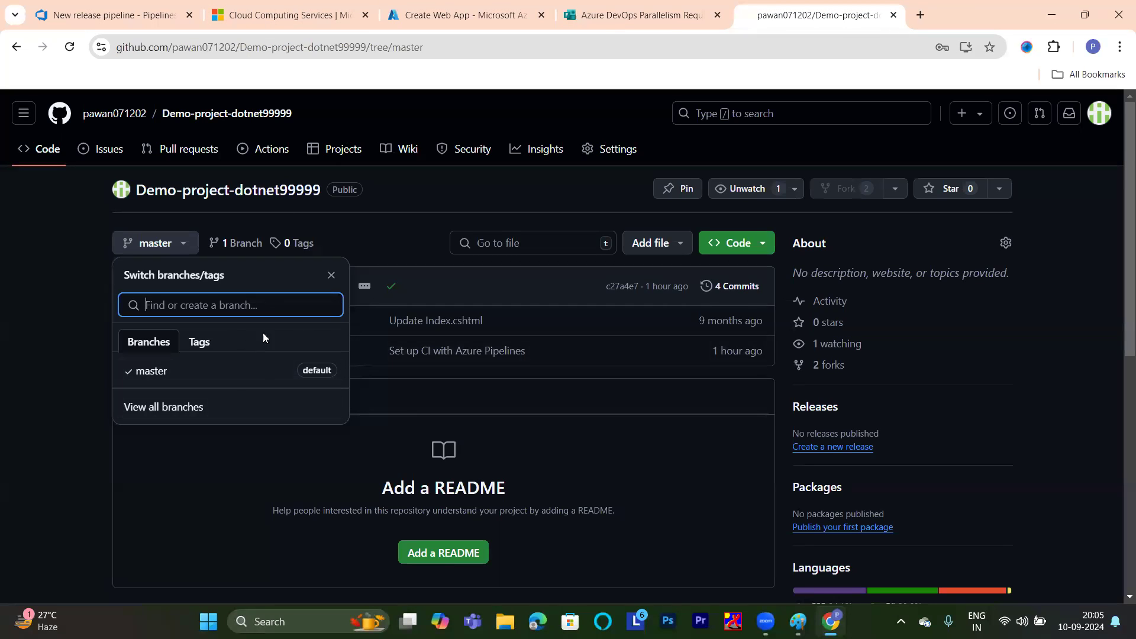
pyautogui.click(621, 9)
pyautogui.click(431, 11)
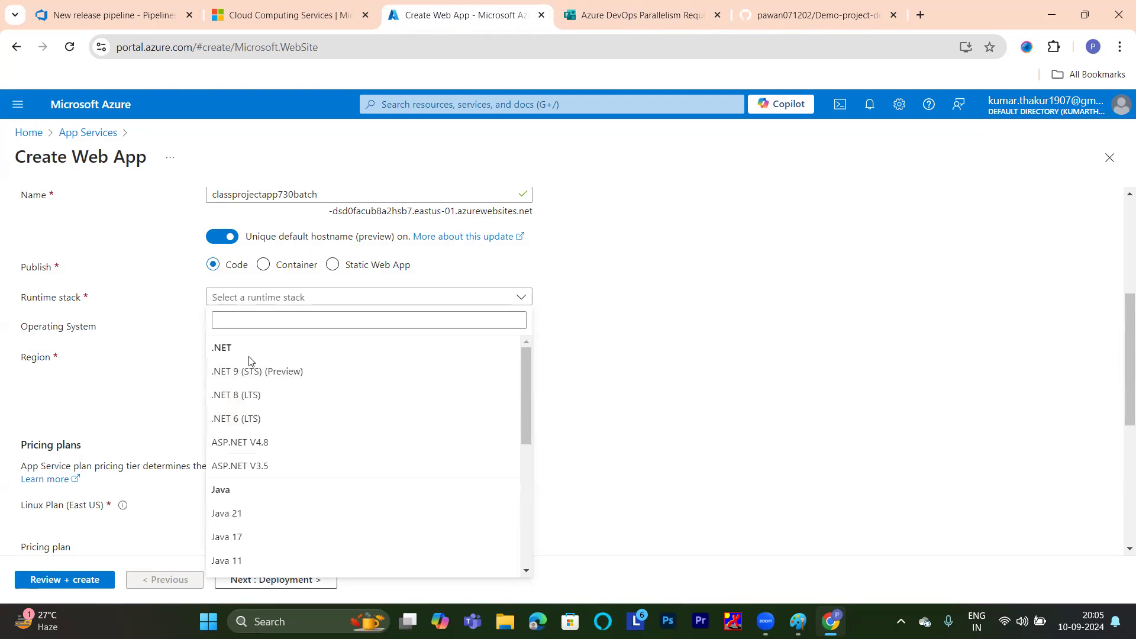
pyautogui.click(238, 419)
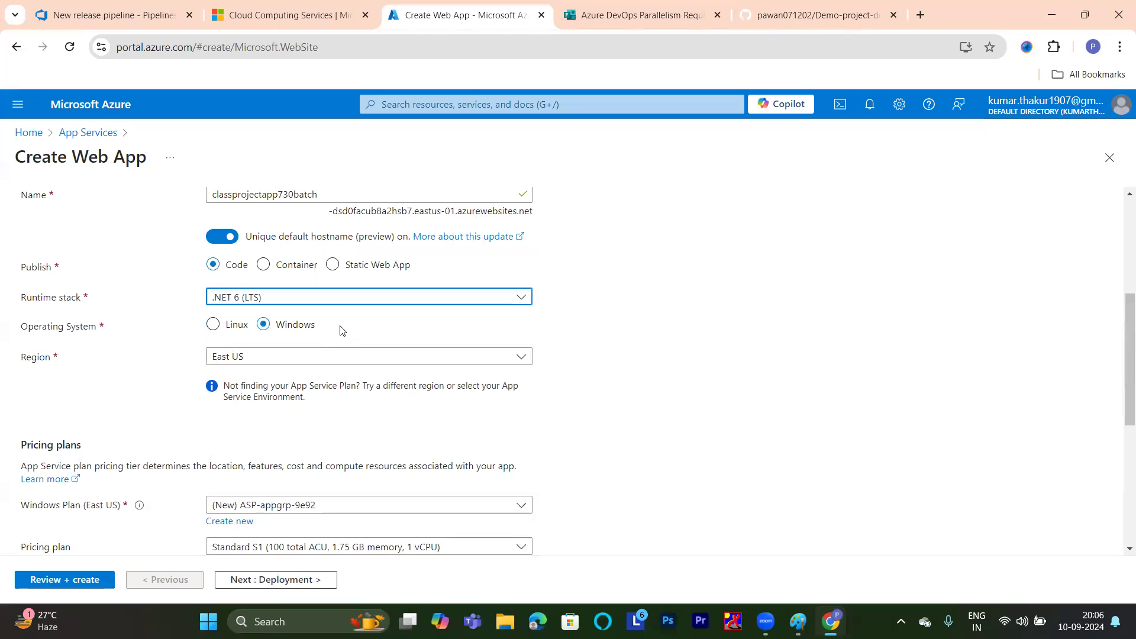
pyautogui.moveTo(1119, 315); pyautogui.dragTo(1121, 350)
pyautogui.click(508, 261)
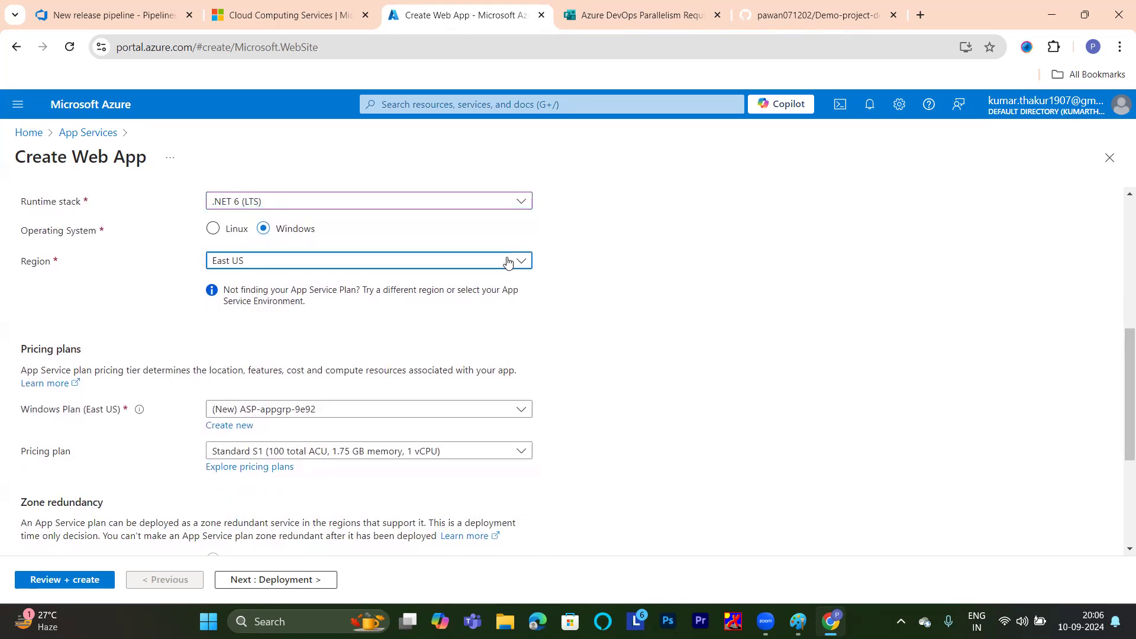
pyautogui.click(715, 318)
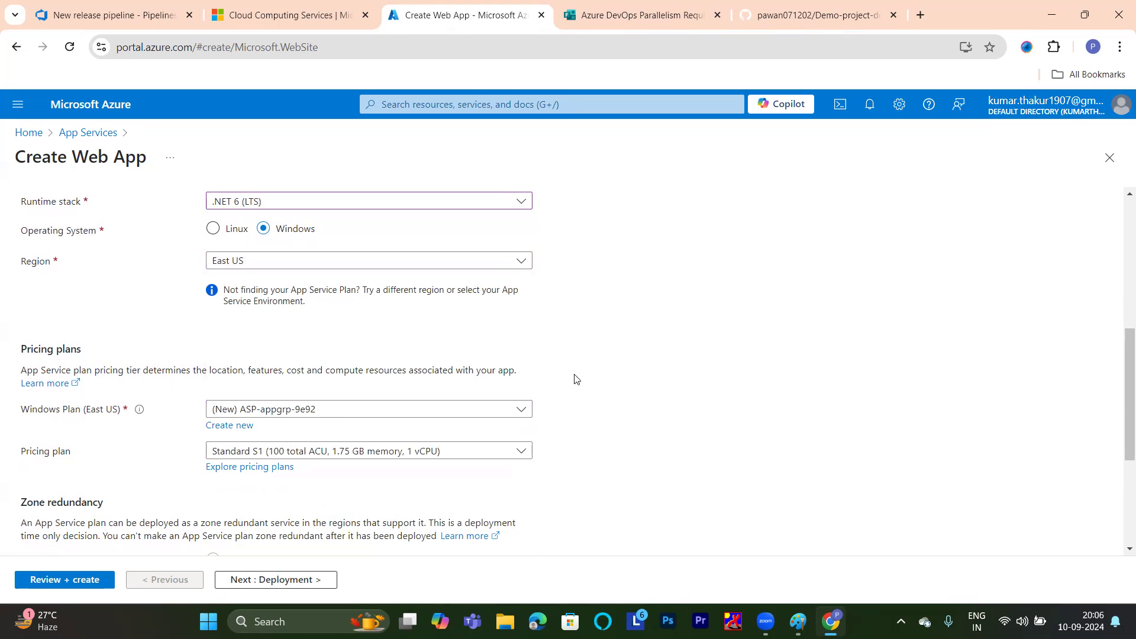
pyautogui.moveTo(1118, 342); pyautogui.dragTo(1118, 409)
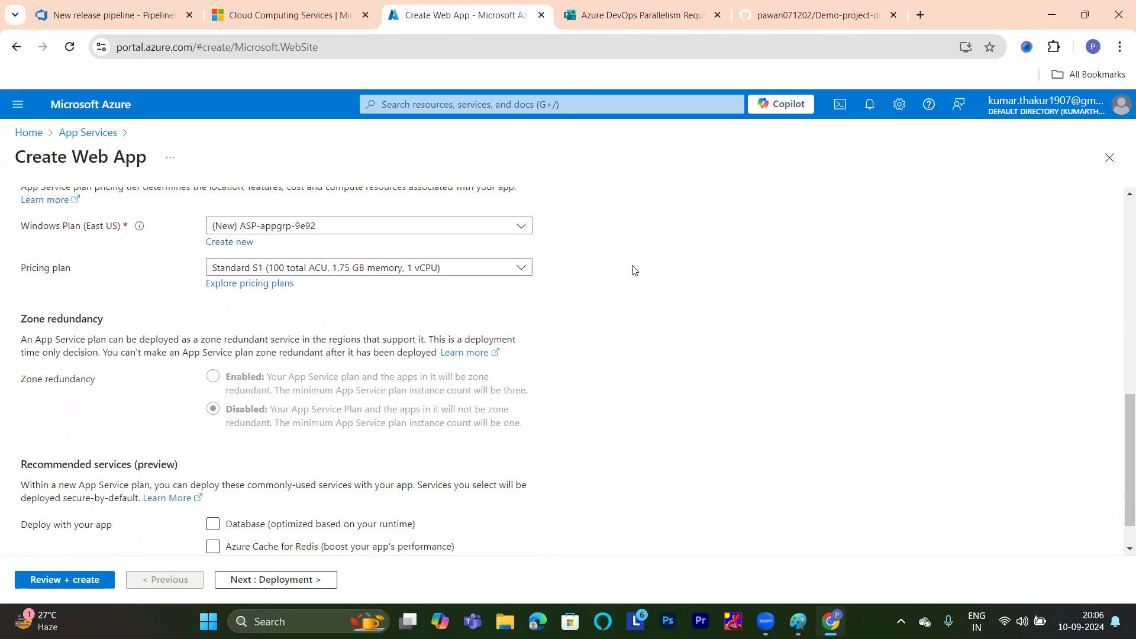
pyautogui.click(524, 269)
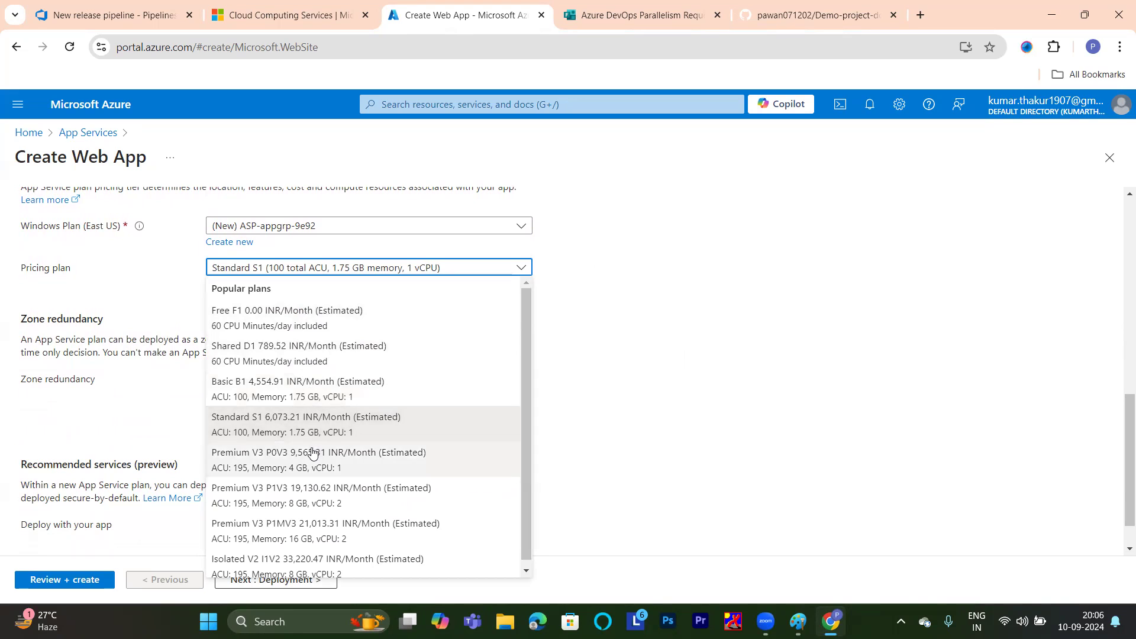
pyautogui.click(709, 343)
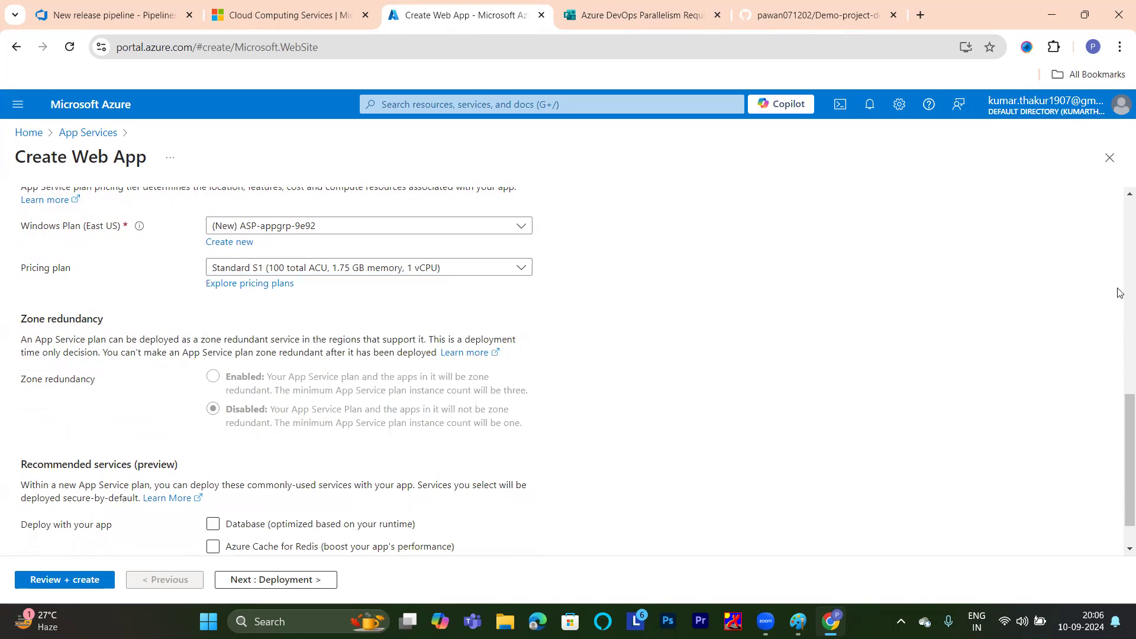
pyautogui.moveTo(1120, 406); pyautogui.dragTo(1120, 421)
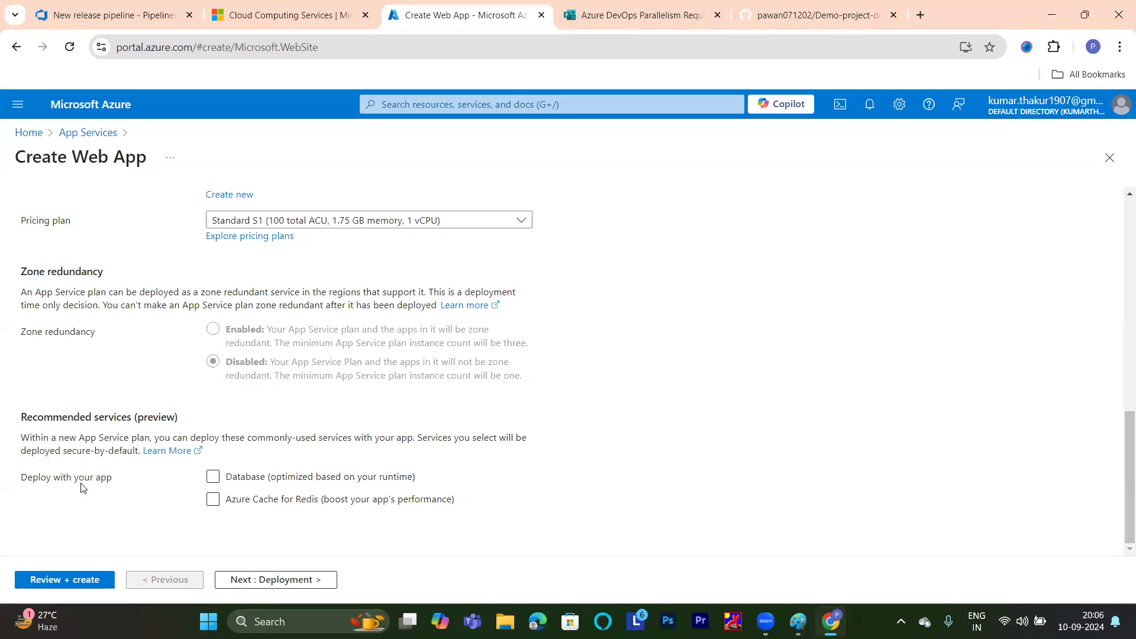
pyautogui.click(211, 477)
pyautogui.click(233, 506)
pyautogui.click(233, 503)
# Pass the Deployment tab with continuous deployment and basic authentication left disabled, reaching Networking
pyautogui.click(223, 579)
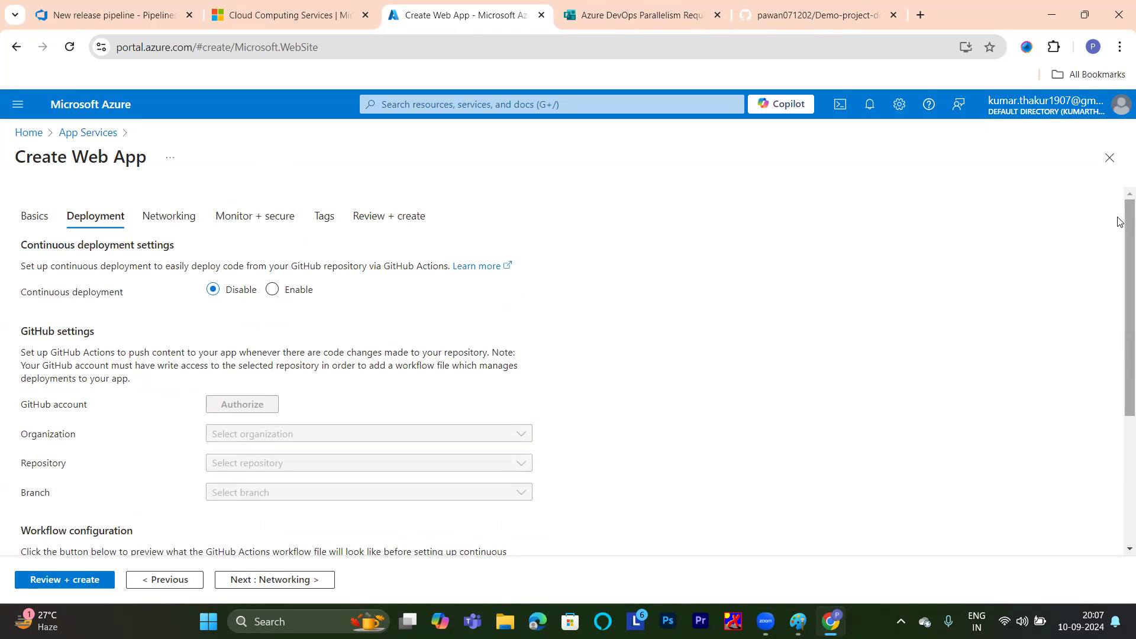
pyautogui.scroll(-1, 1118, 221)
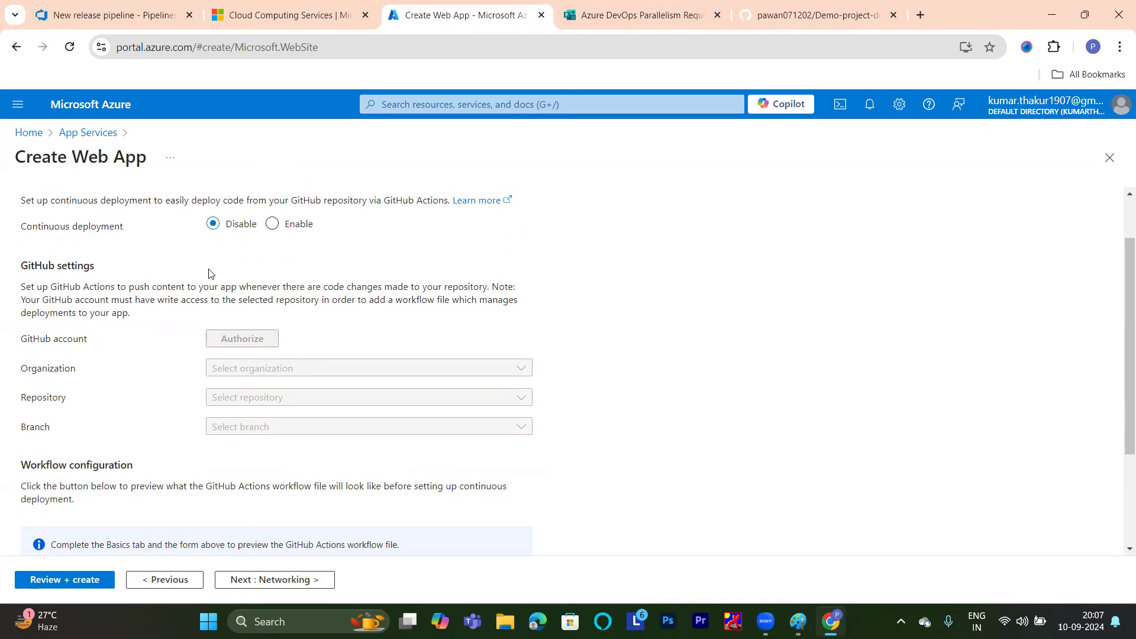
pyautogui.click(138, 18)
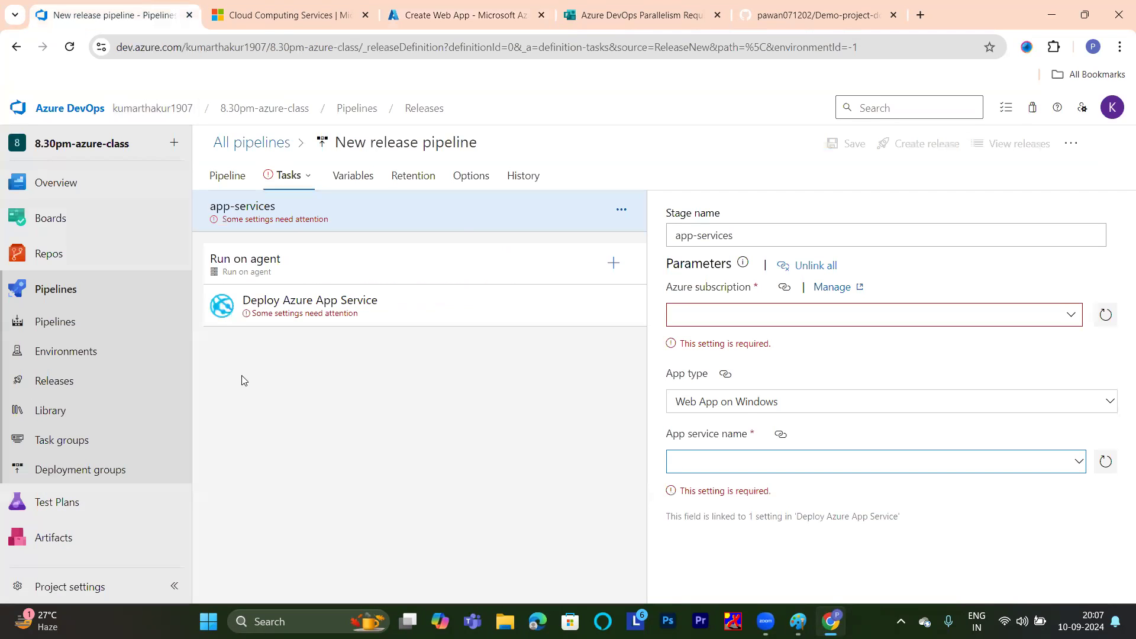
pyautogui.click(467, 15)
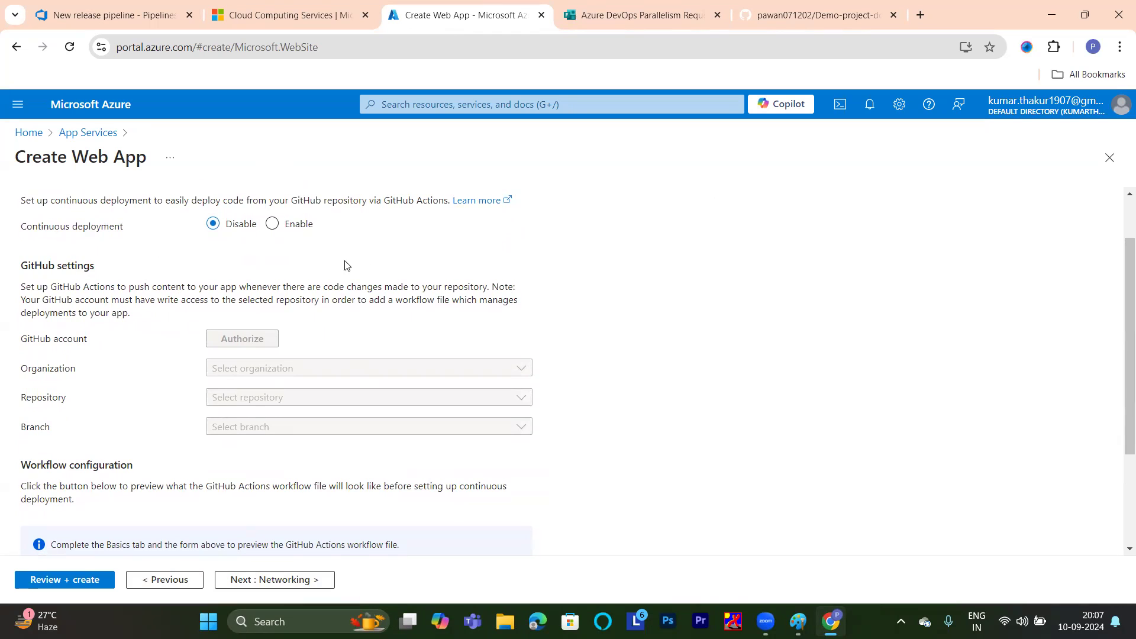
pyautogui.click(147, 16)
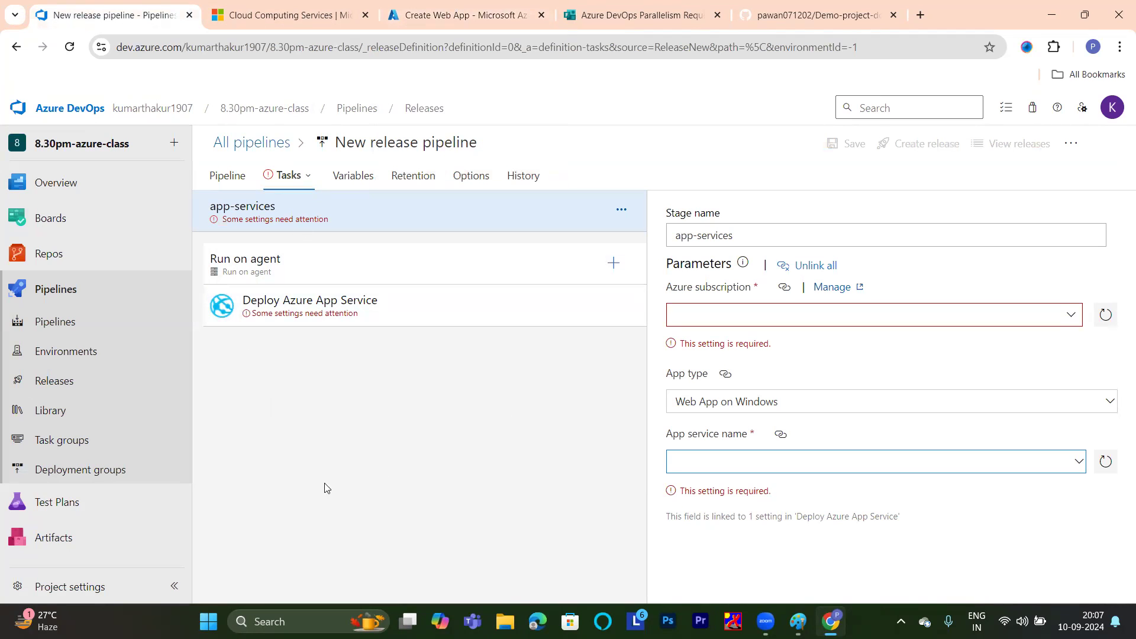
pyautogui.click(423, 4)
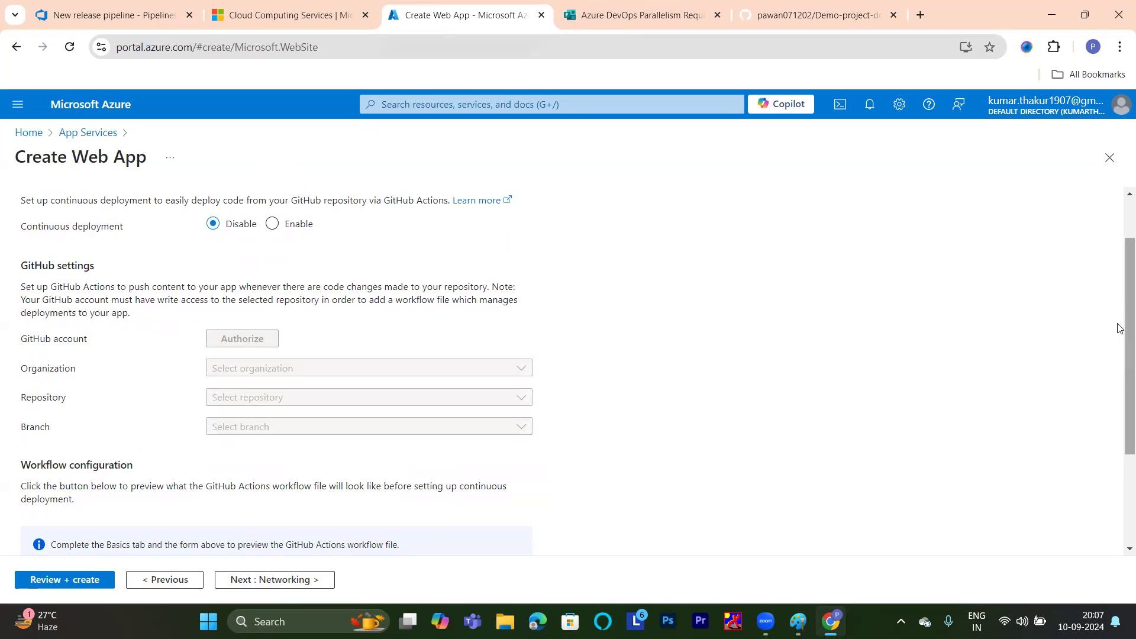
pyautogui.moveTo(1119, 302); pyautogui.dragTo(1118, 431)
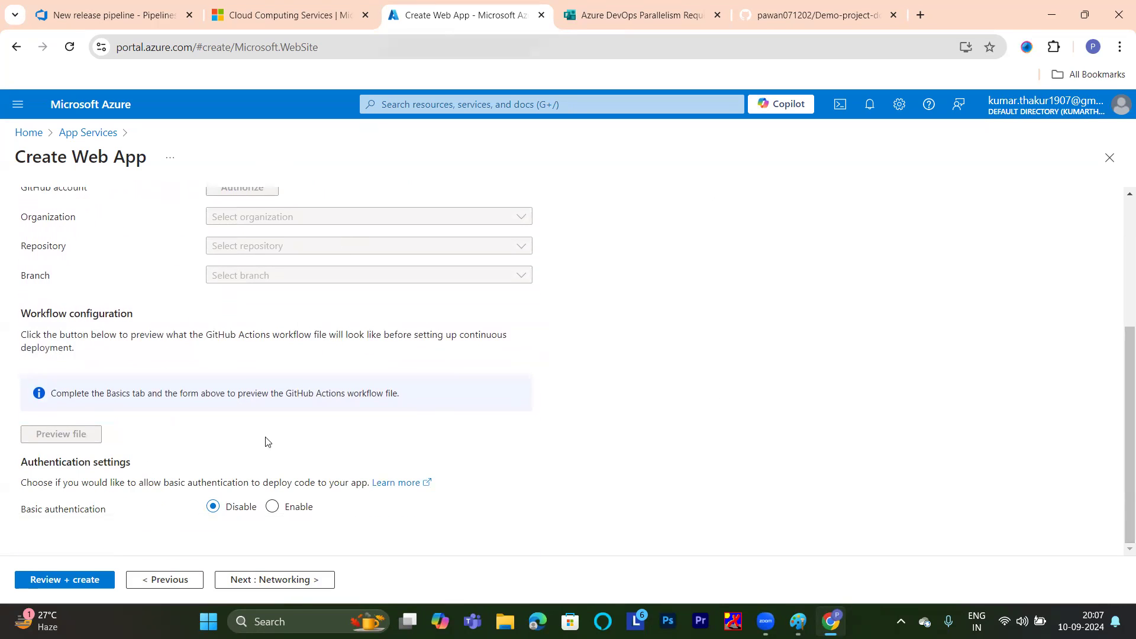
pyautogui.click(222, 584)
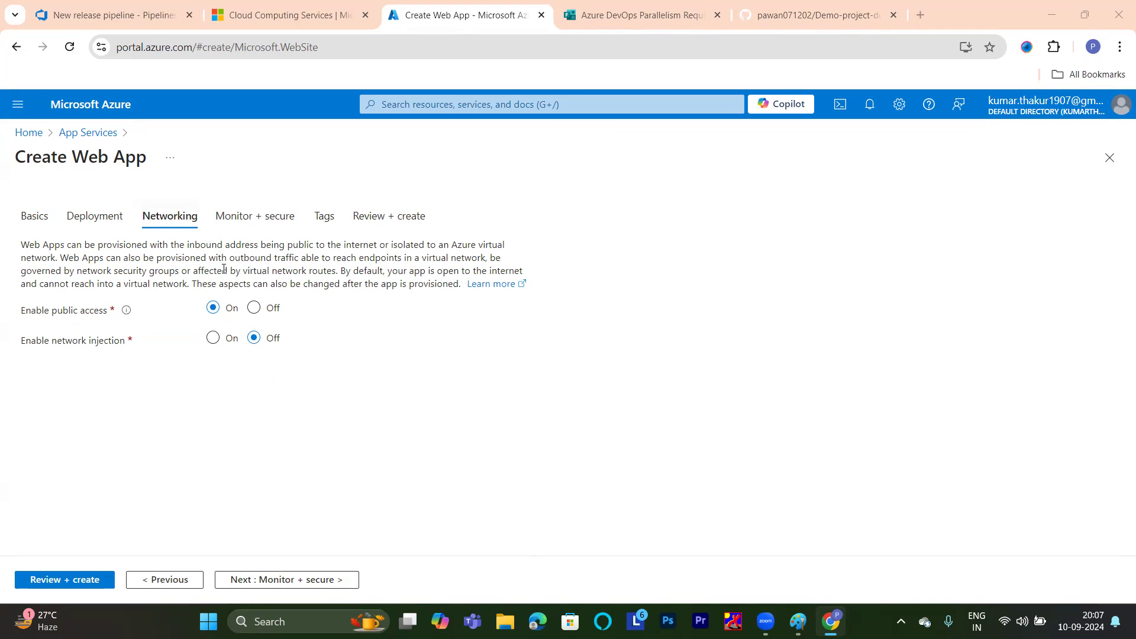
# Leave public access On and network injection Off, then continue to Monitor + secure
pyautogui.moveTo(21, 242); pyautogui.dragTo(459, 287)
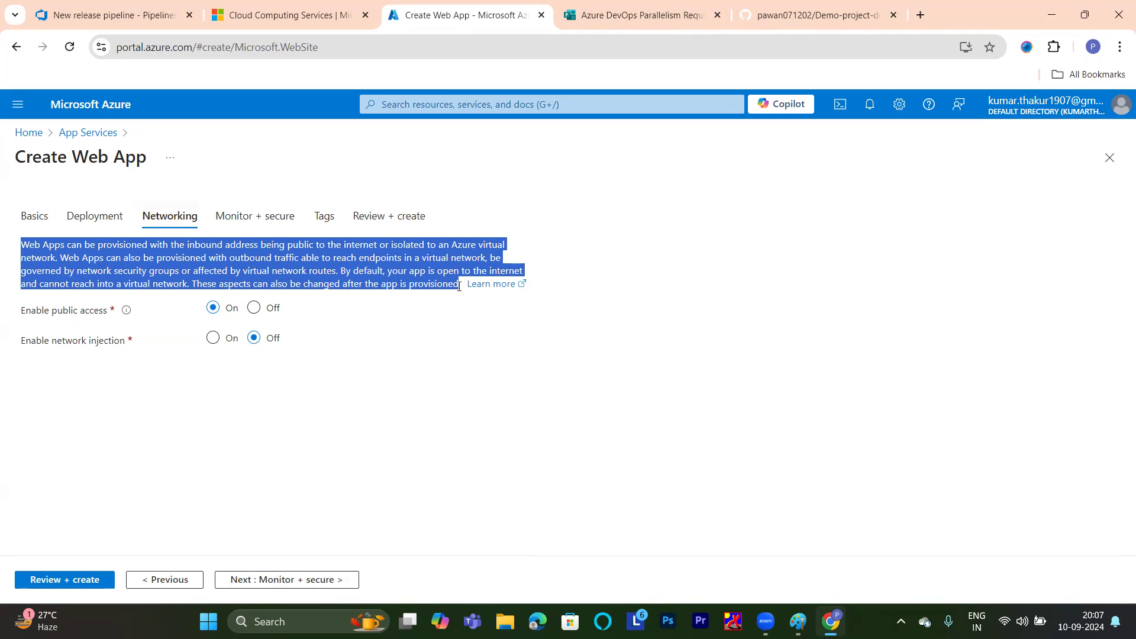
pyautogui.click(414, 356)
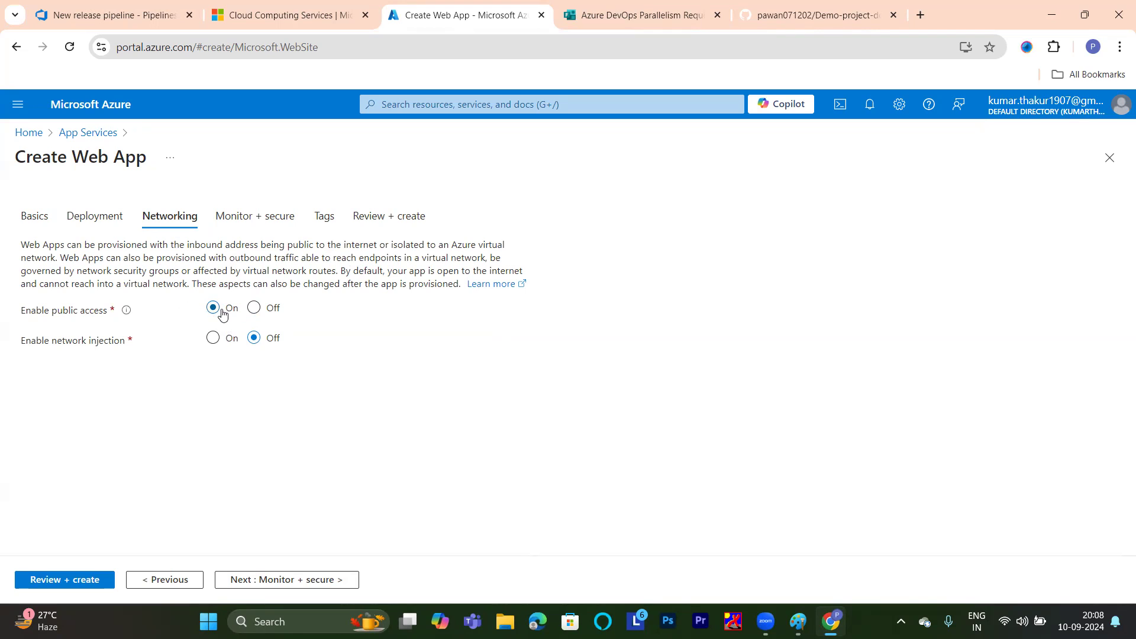
pyautogui.click(283, 585)
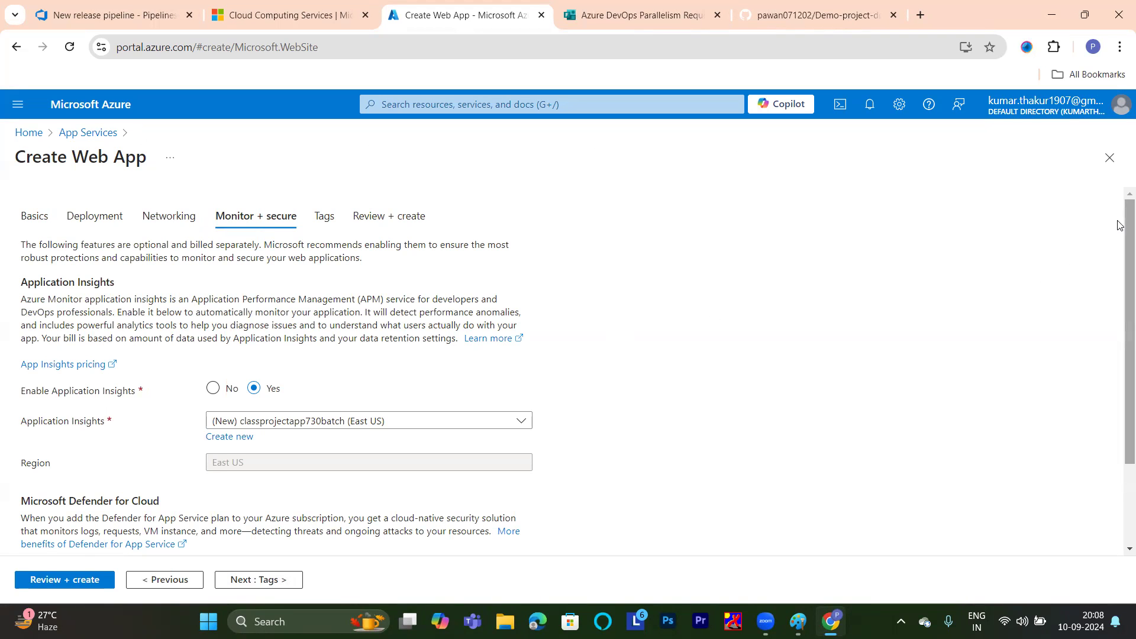
# Keep Application Insights enabled, leave tags empty, and reach the web app's review summary
pyautogui.moveTo(1120, 225); pyautogui.dragTo(1121, 319)
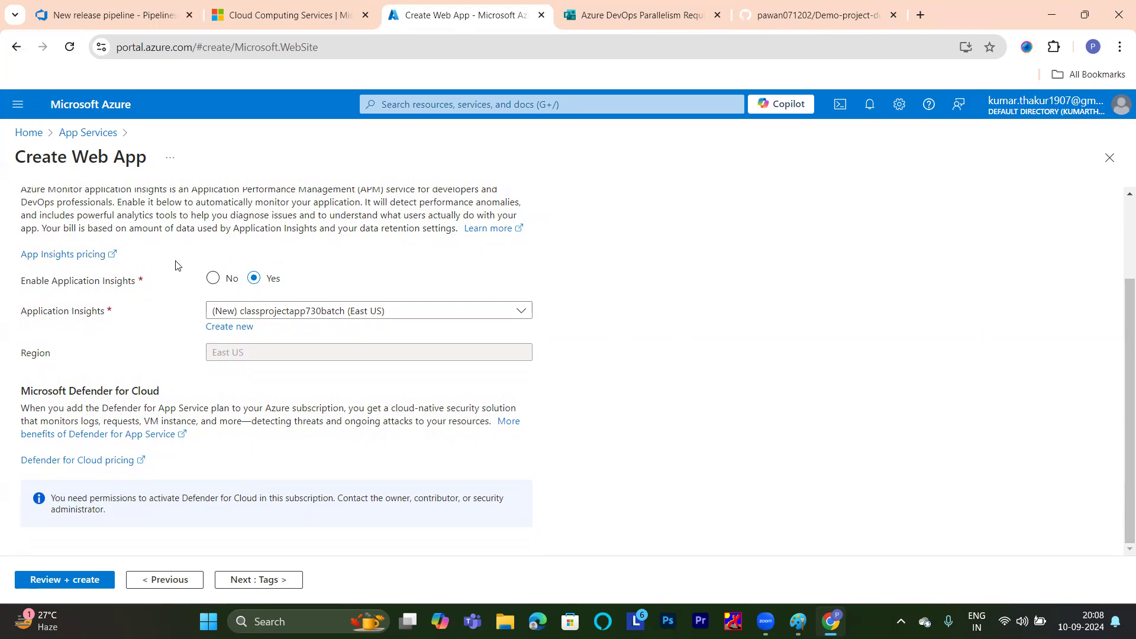
pyautogui.click(246, 585)
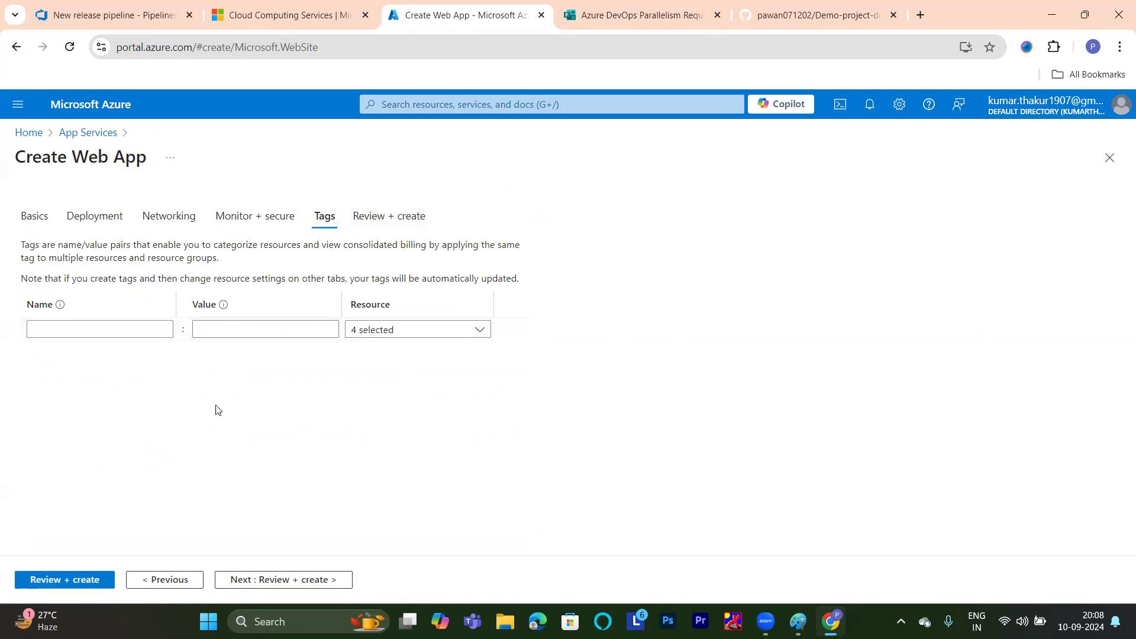
pyautogui.click(278, 579)
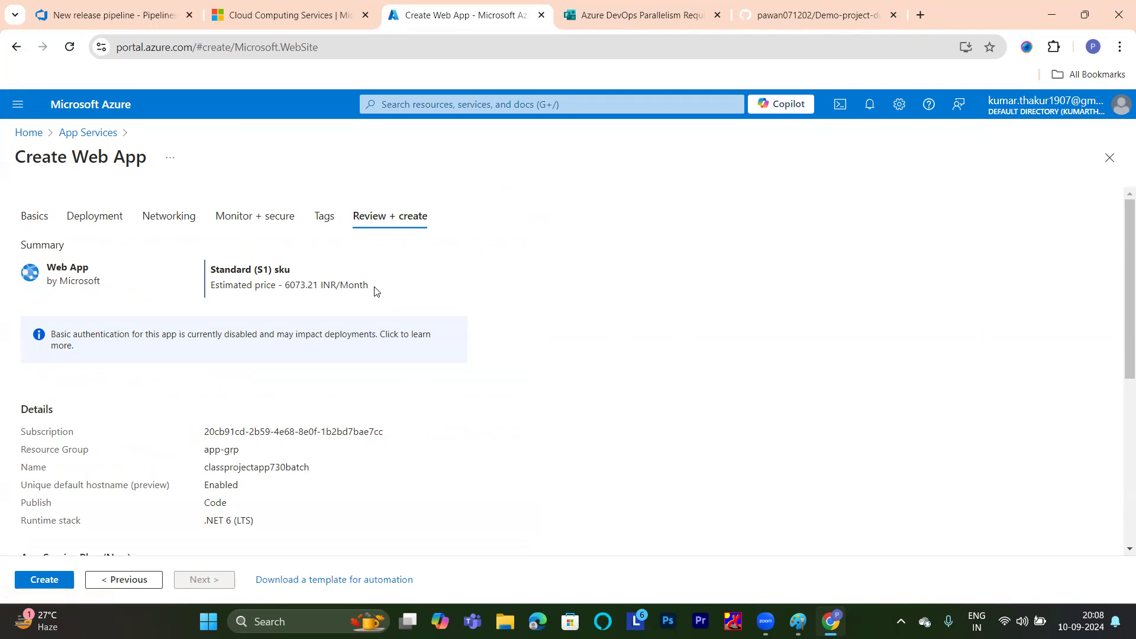
# Check the S1 plan's 6073.21 INR/Month estimate and submit the web app for creation
pyautogui.moveTo(367, 286); pyautogui.dragTo(211, 300)
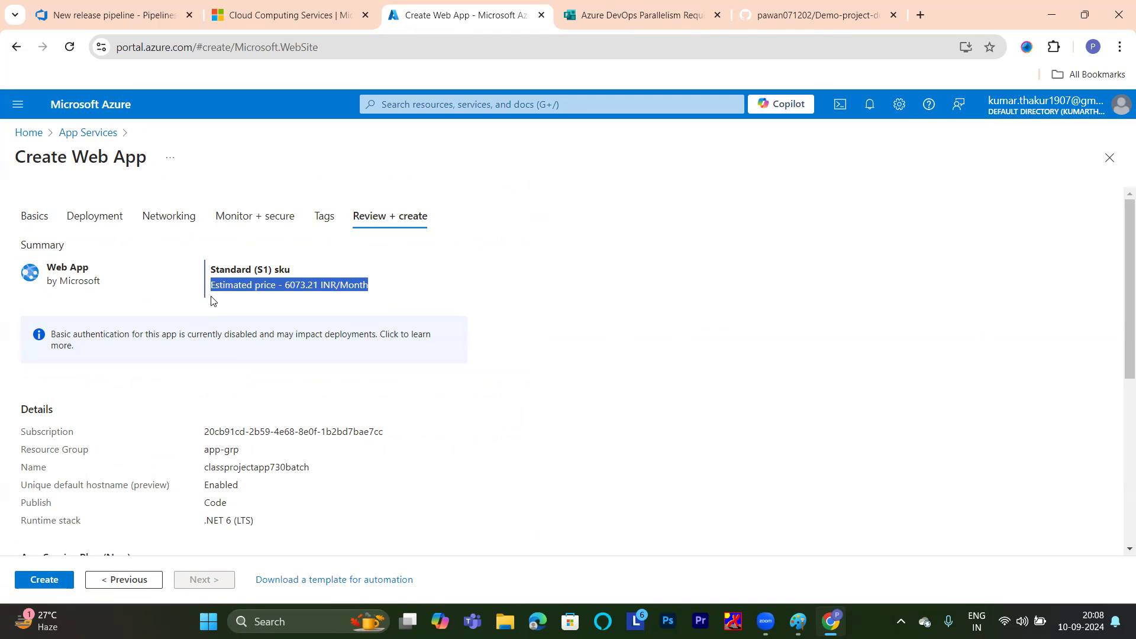
pyautogui.click(517, 304)
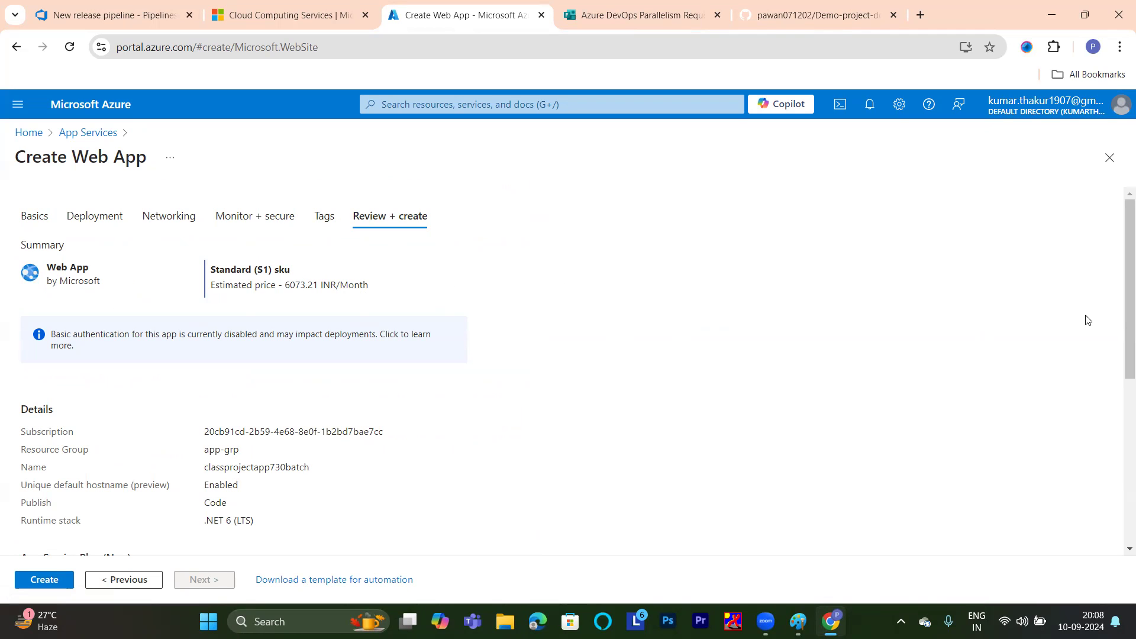
pyautogui.moveTo(1120, 259); pyautogui.dragTo(1118, 293)
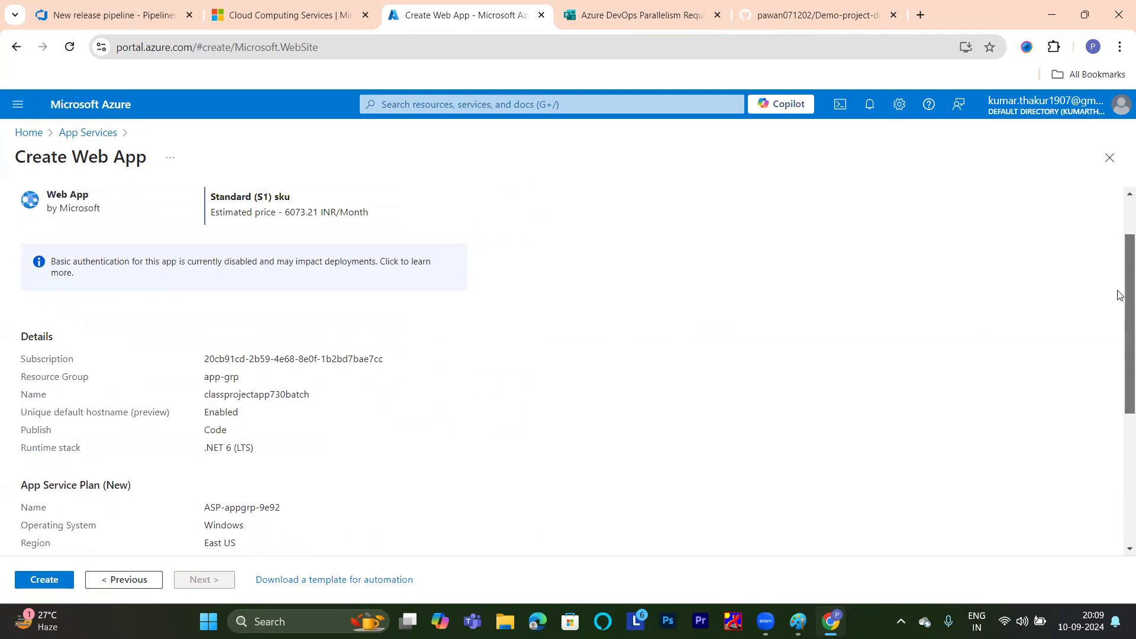
pyautogui.click(59, 584)
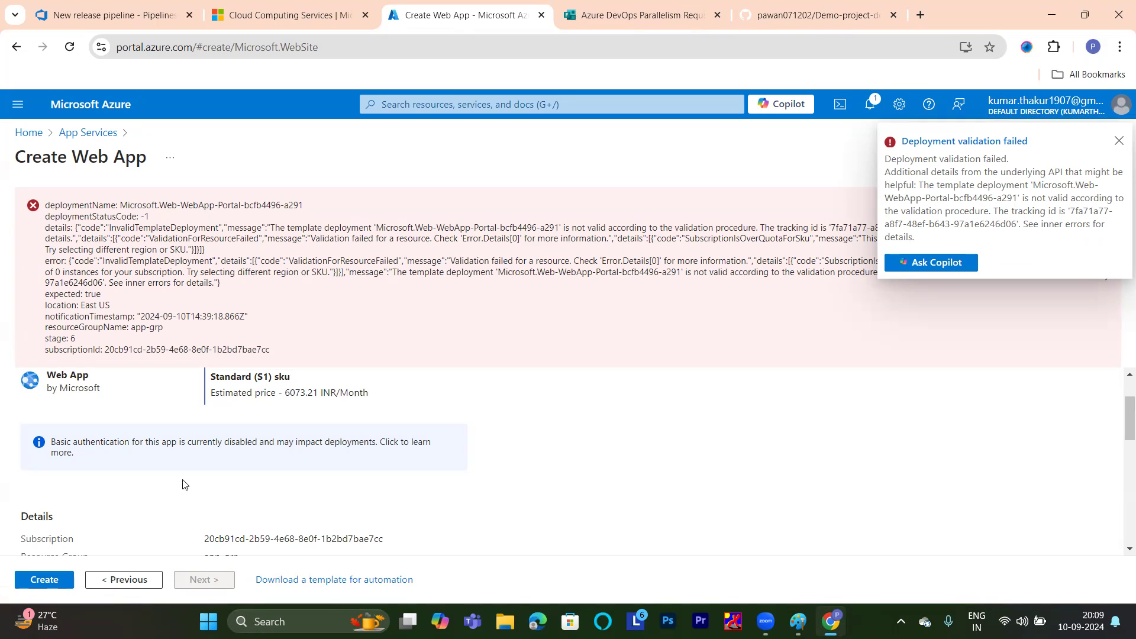
# Dismiss the validation failure alert and step back through the tabs to the Basics settings
pyautogui.click(1119, 141)
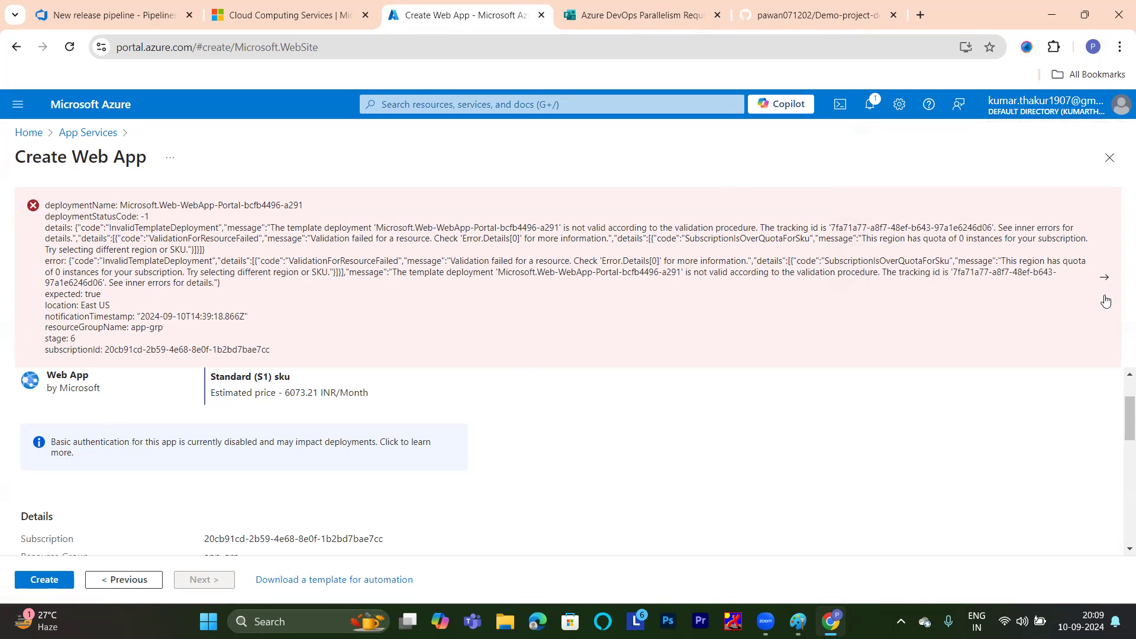
pyautogui.moveTo(1128, 418); pyautogui.dragTo(1120, 577)
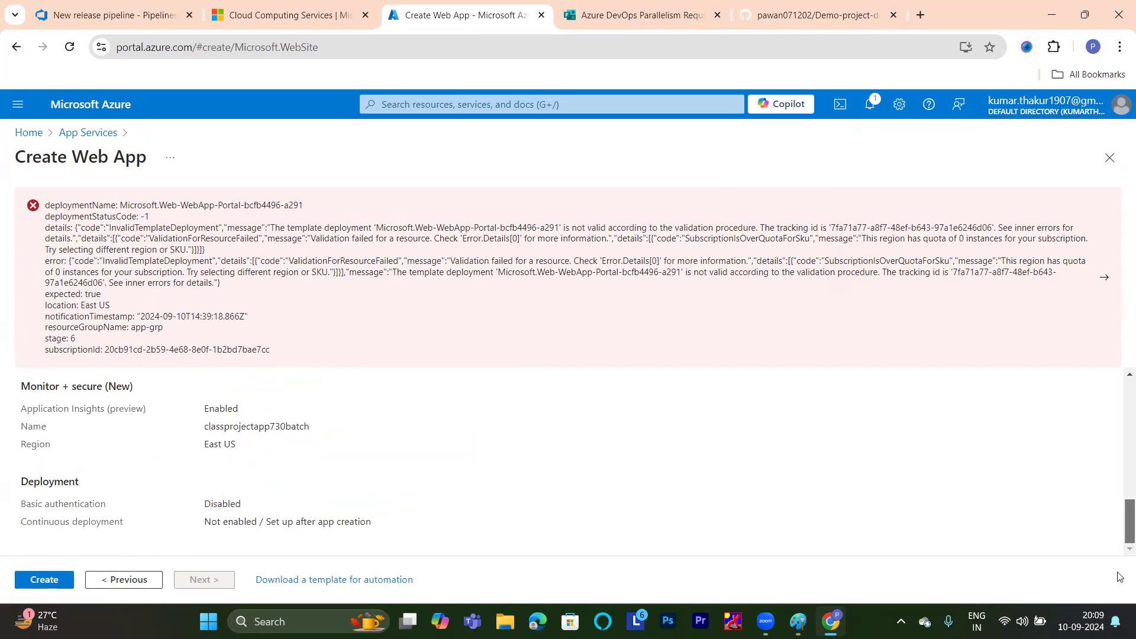
pyautogui.click(119, 579)
pyautogui.click(114, 581)
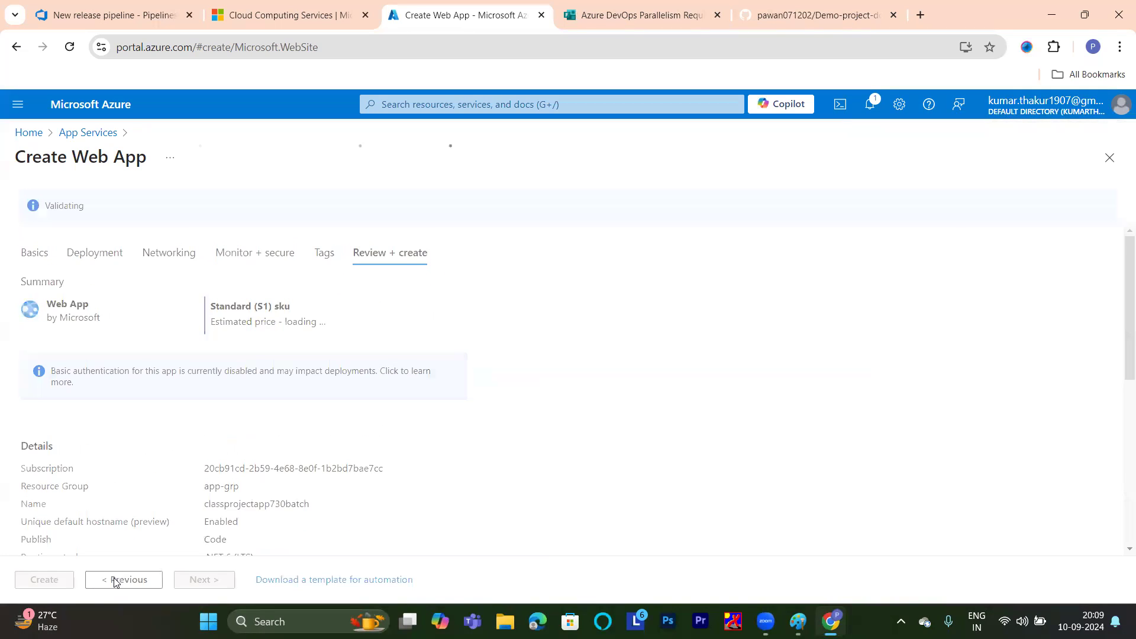
pyautogui.click(116, 581)
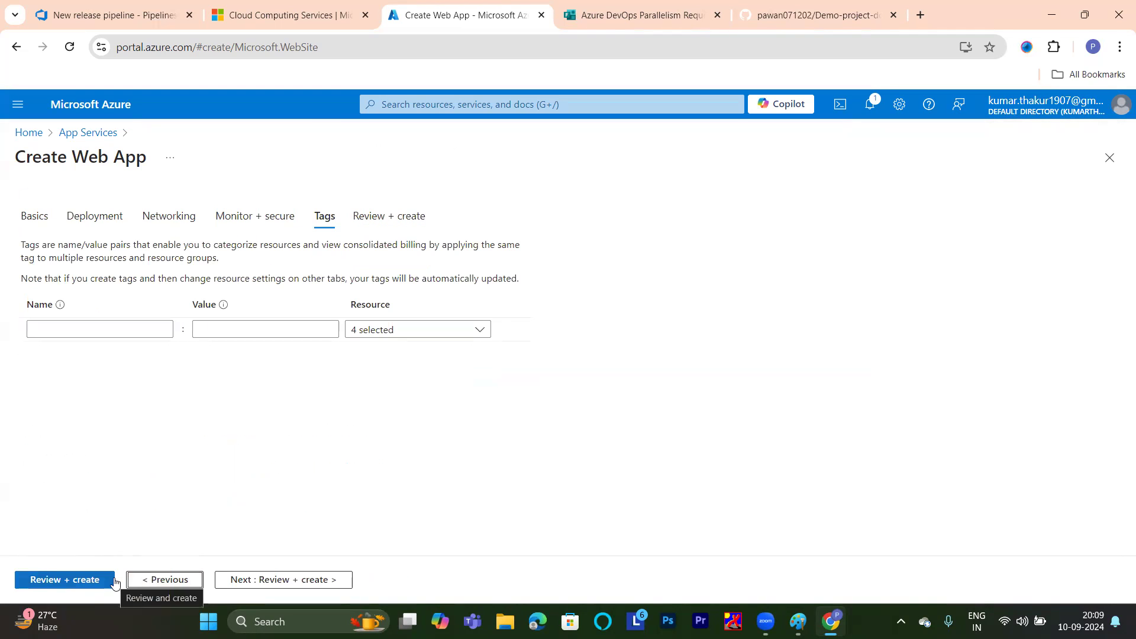
pyautogui.click(149, 581)
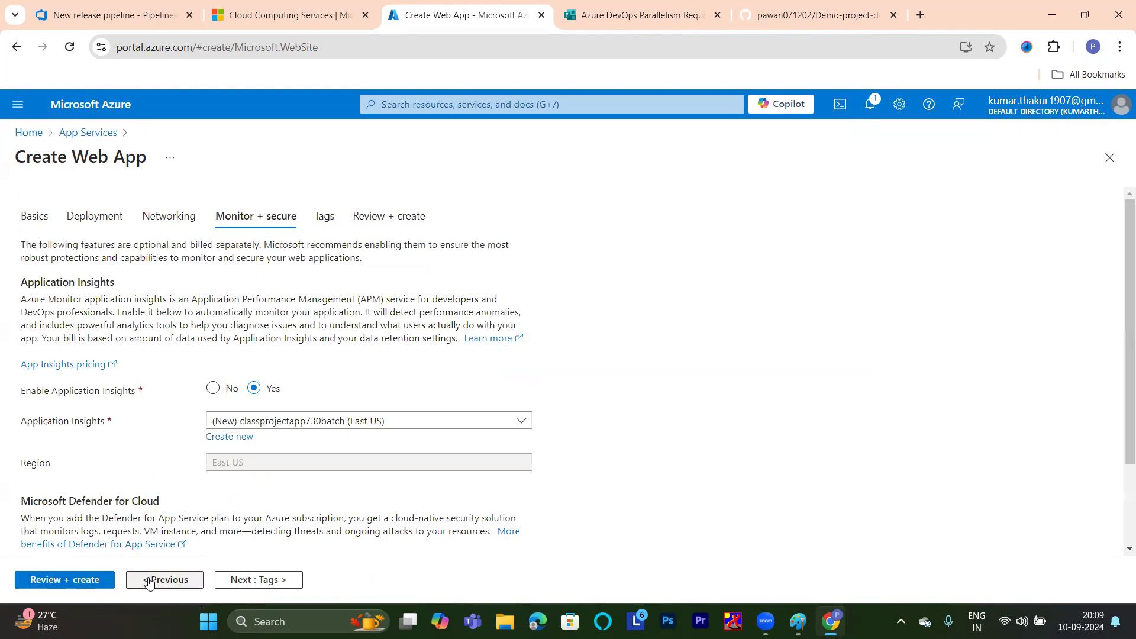
pyautogui.click(149, 581)
pyautogui.click(149, 581)
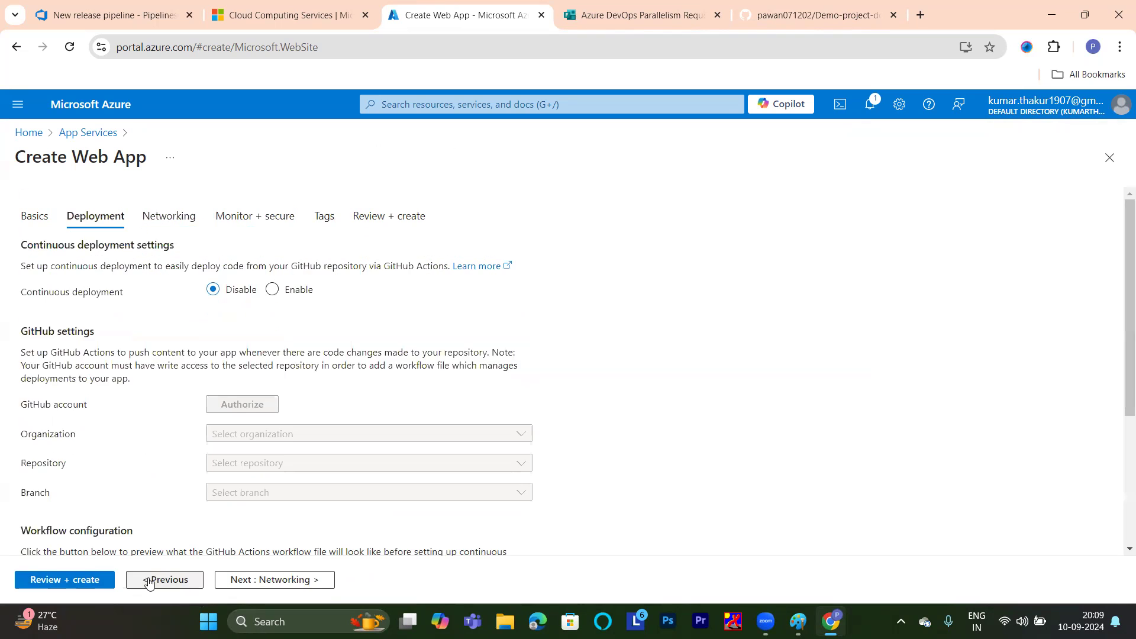
pyautogui.click(149, 581)
pyautogui.click(151, 583)
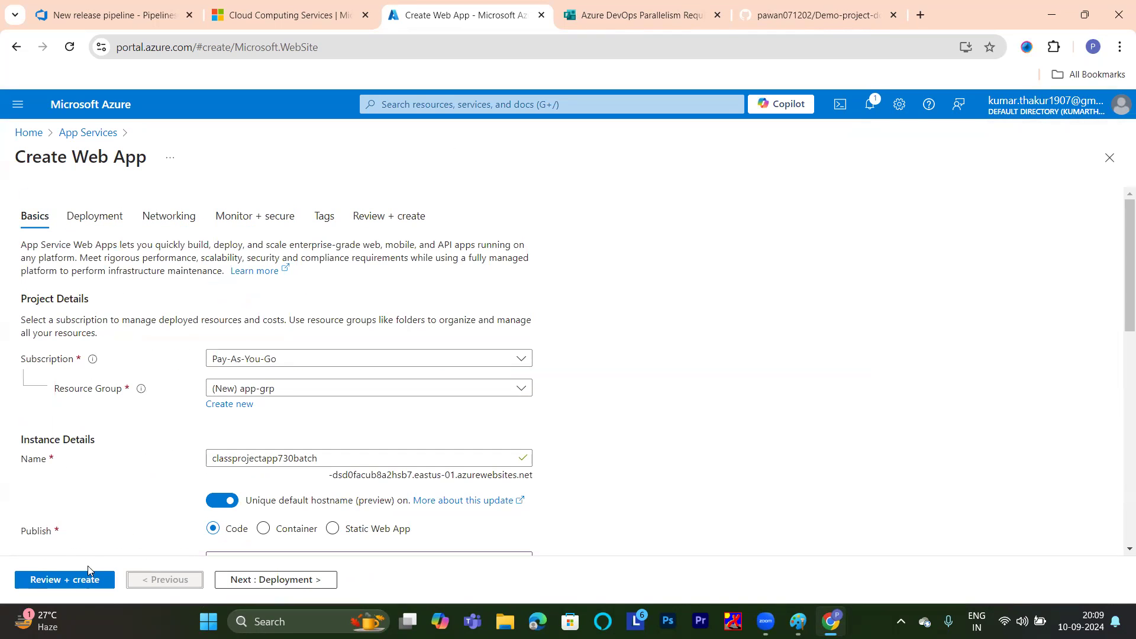
# Resubmit classprojectapp730batch, dismiss the repeated failure alert, and return to App Services
pyautogui.click(65, 581)
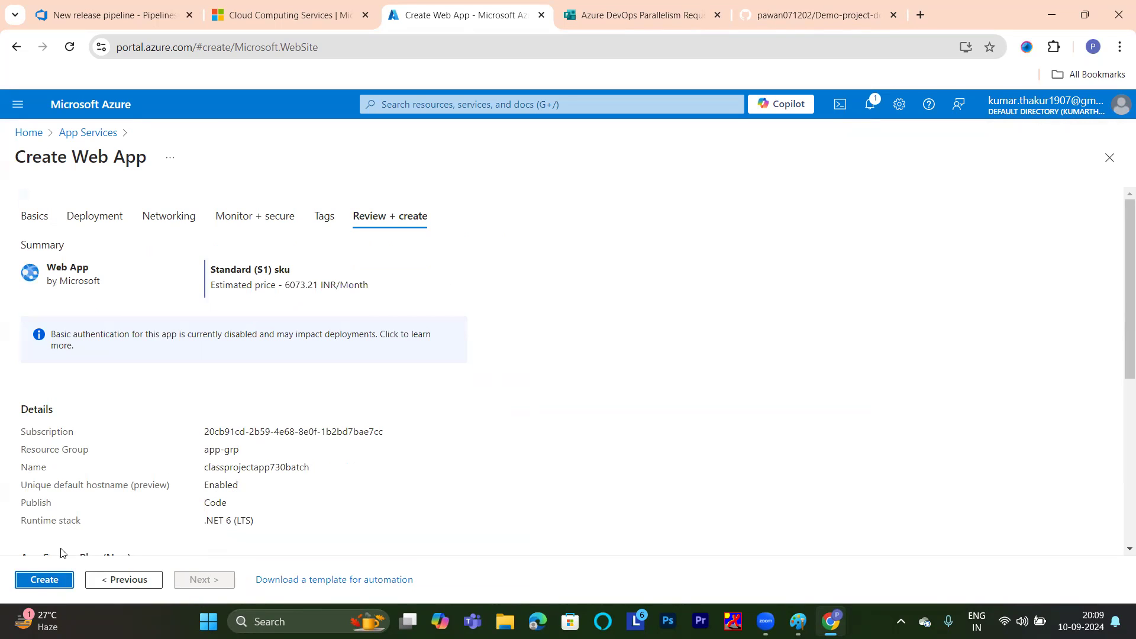
pyautogui.click(38, 581)
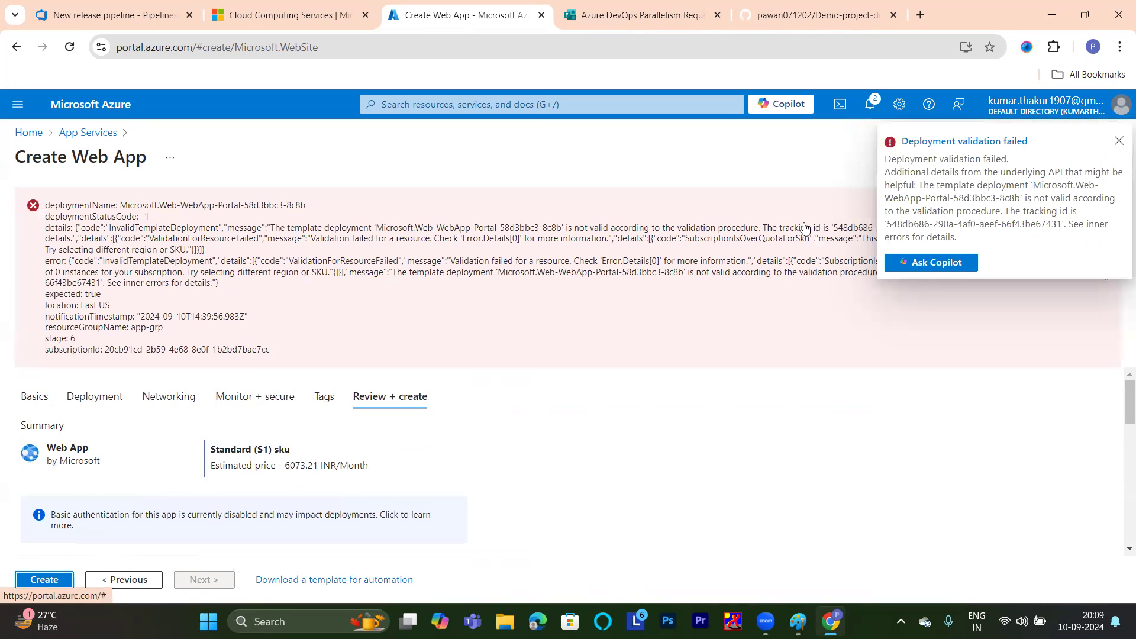
pyautogui.click(1120, 143)
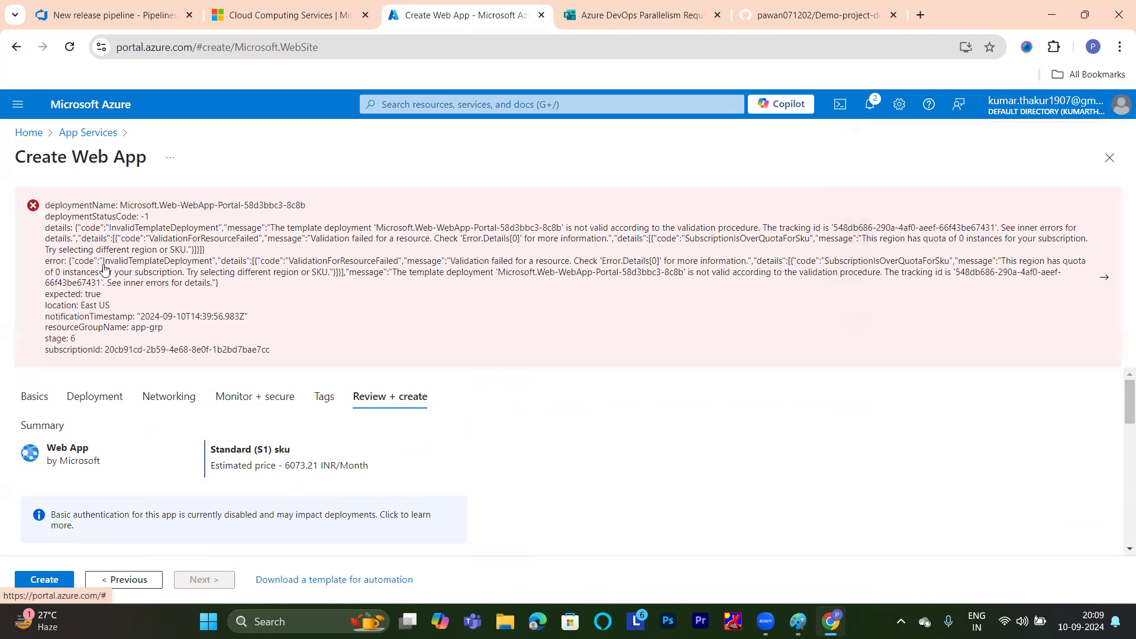
pyautogui.click(83, 141)
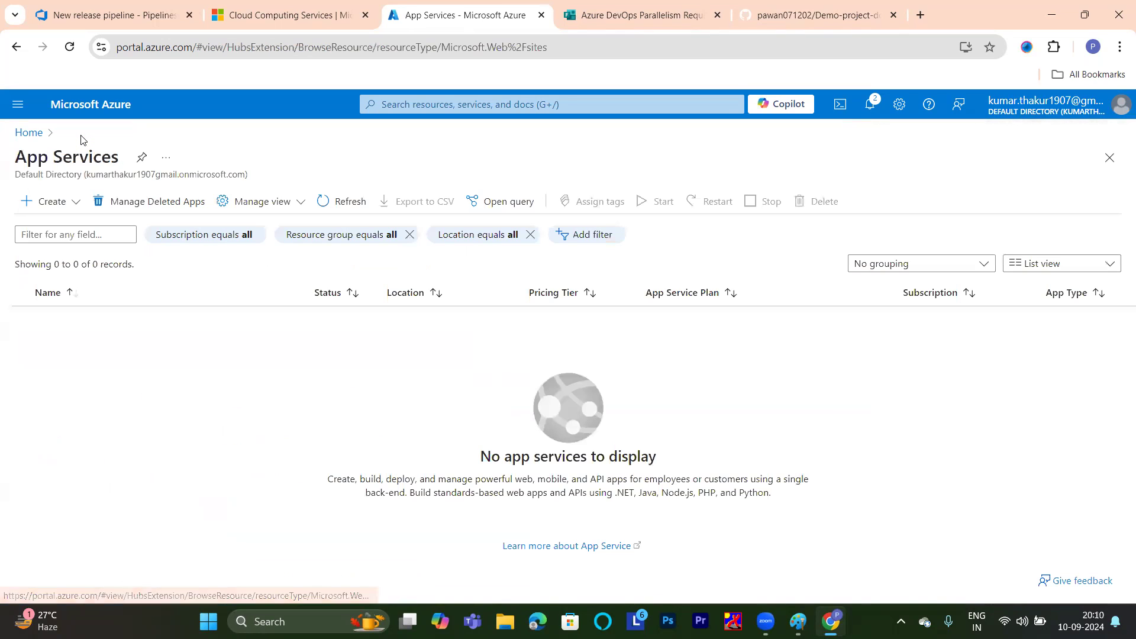
# Start a new Web App named appservice0111 in new resource group app-grp0 with .NET 6 (LTS)
pyautogui.click(28, 207)
pyautogui.click(43, 222)
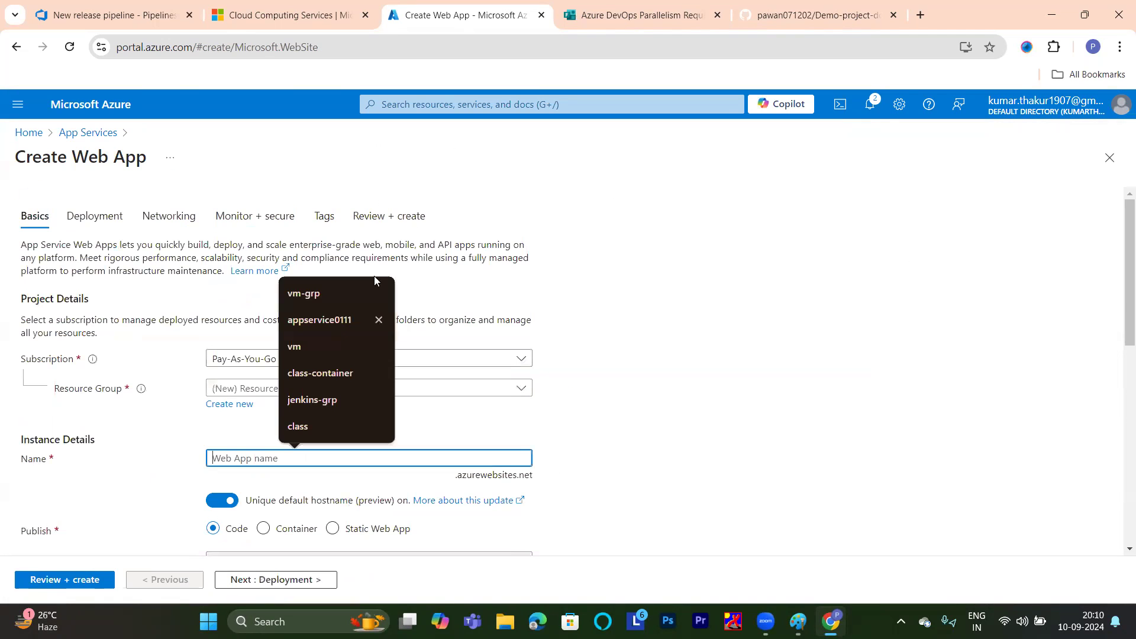
pyautogui.click(221, 405)
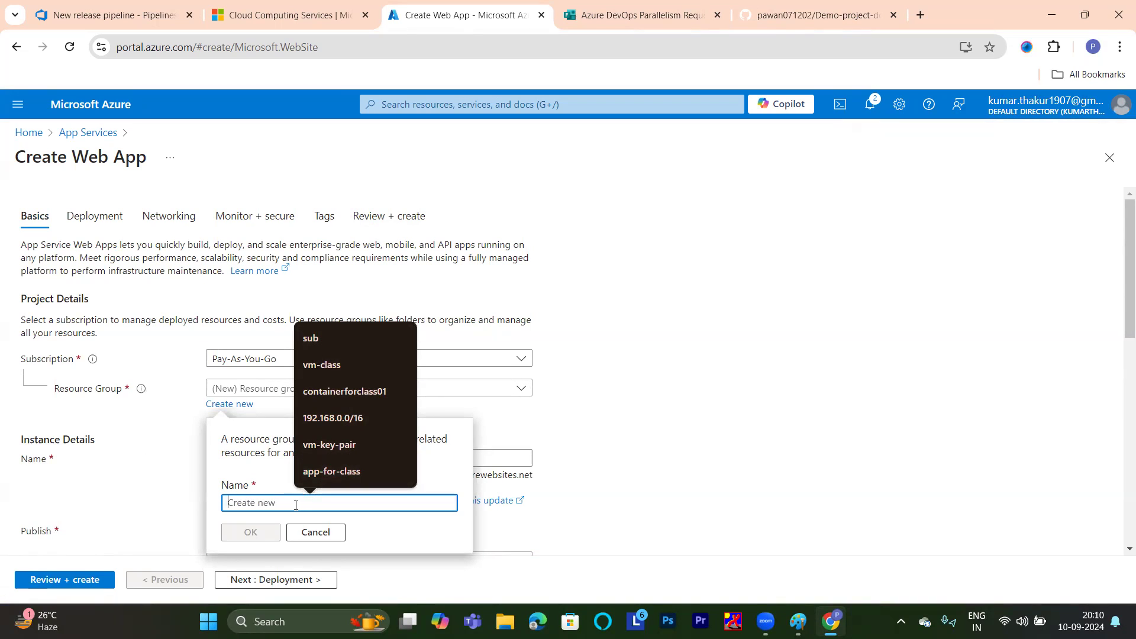
pyautogui.write('appp')
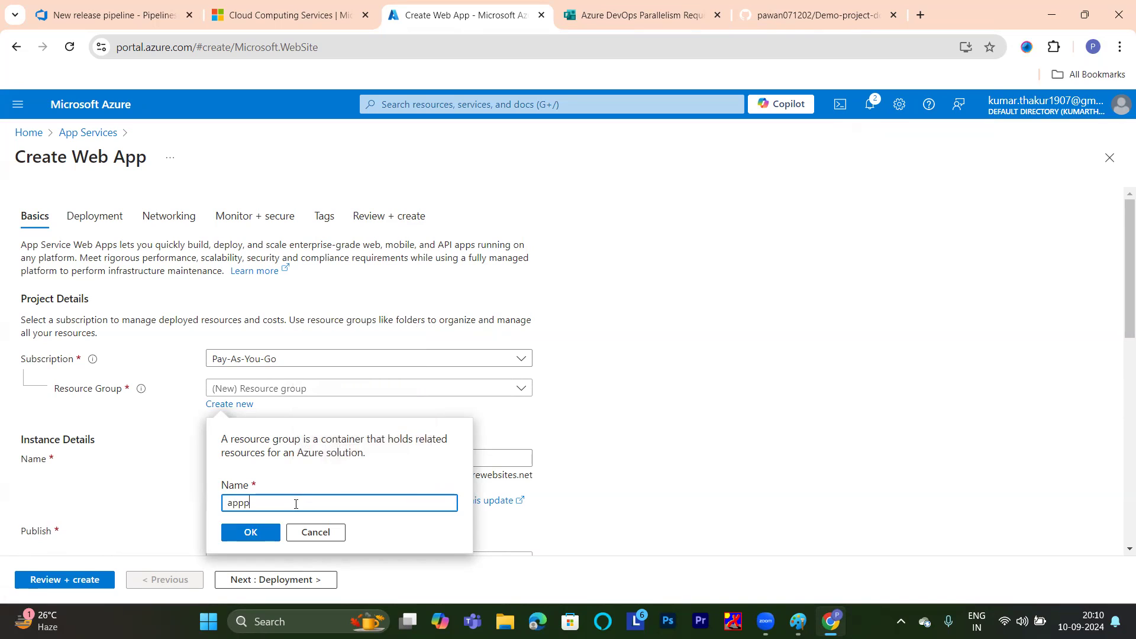
pyautogui.write('-ge')
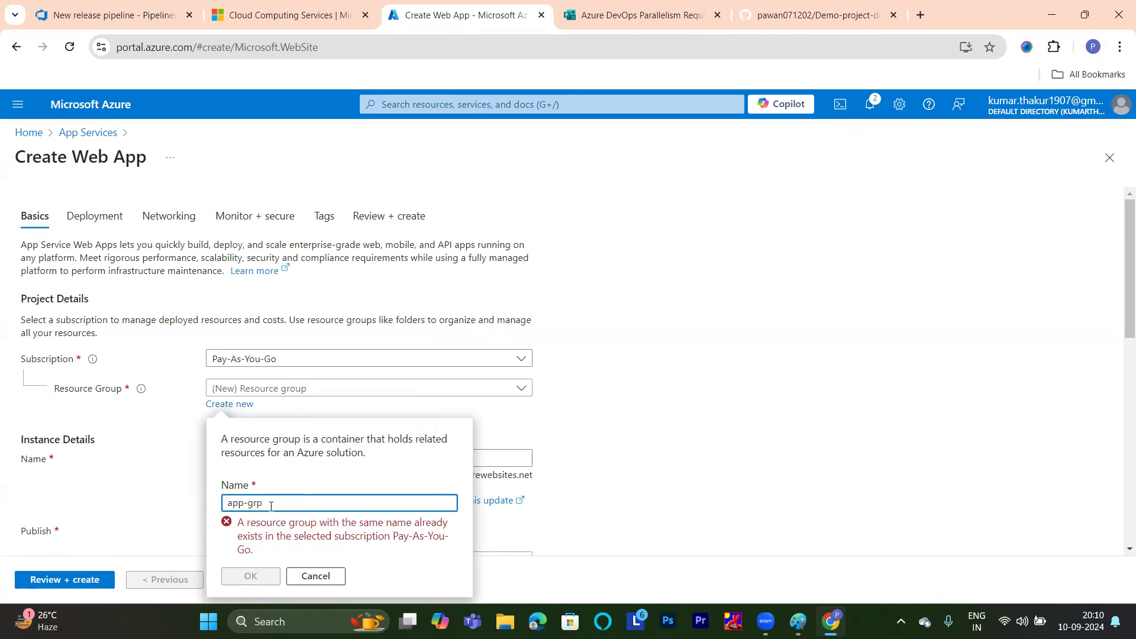
pyautogui.press('Return')
pyautogui.click(329, 455)
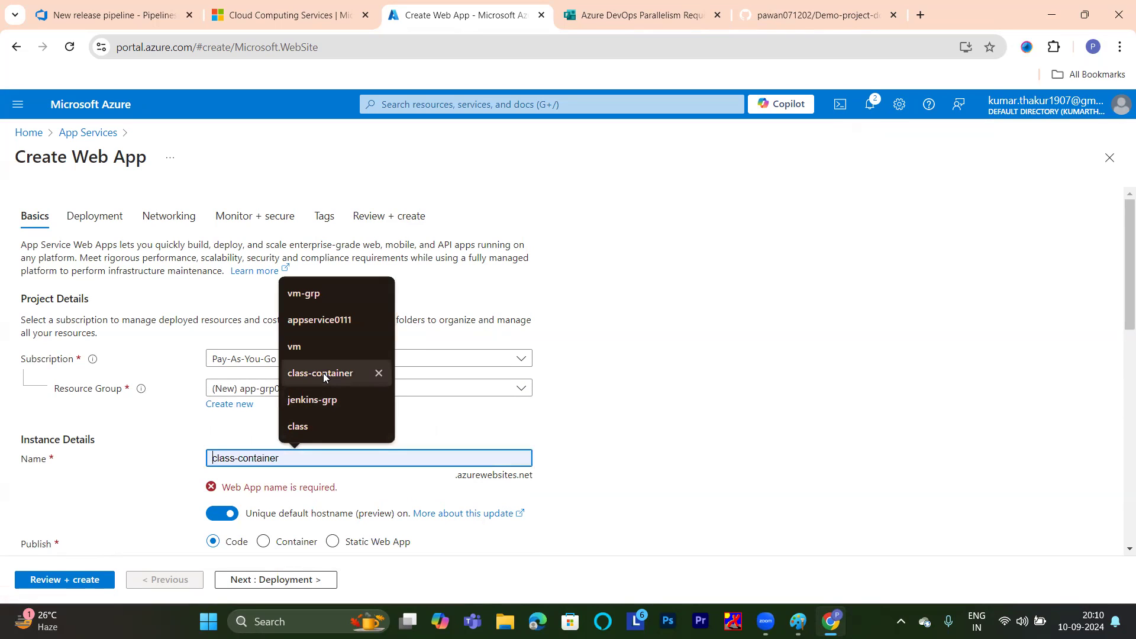
pyautogui.click(320, 323)
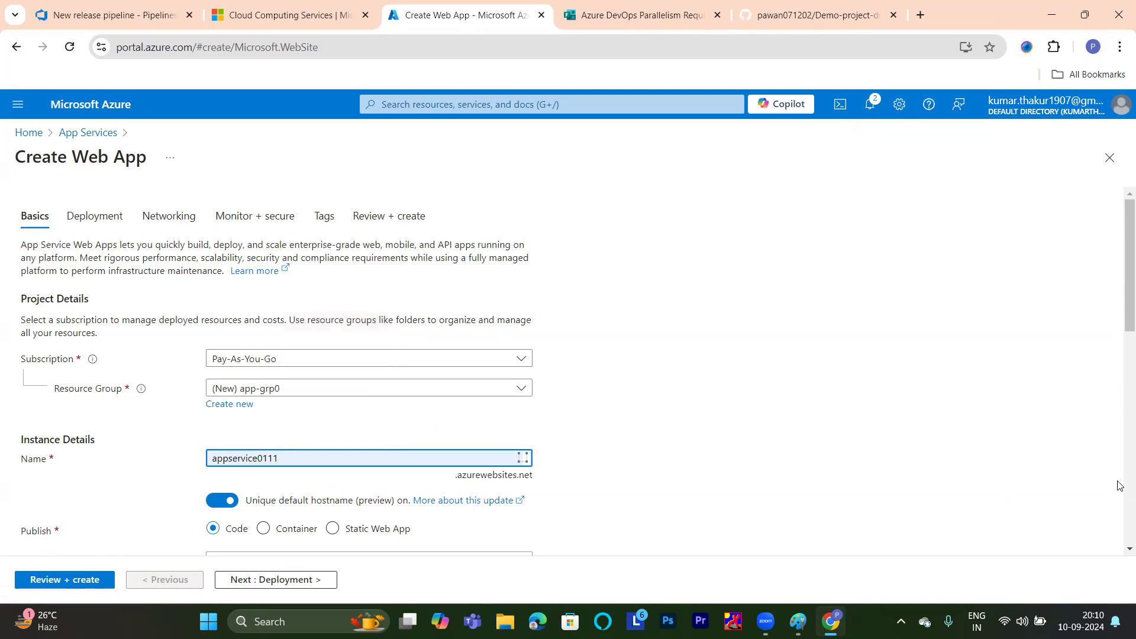
pyautogui.scroll(-5, 1119, 309)
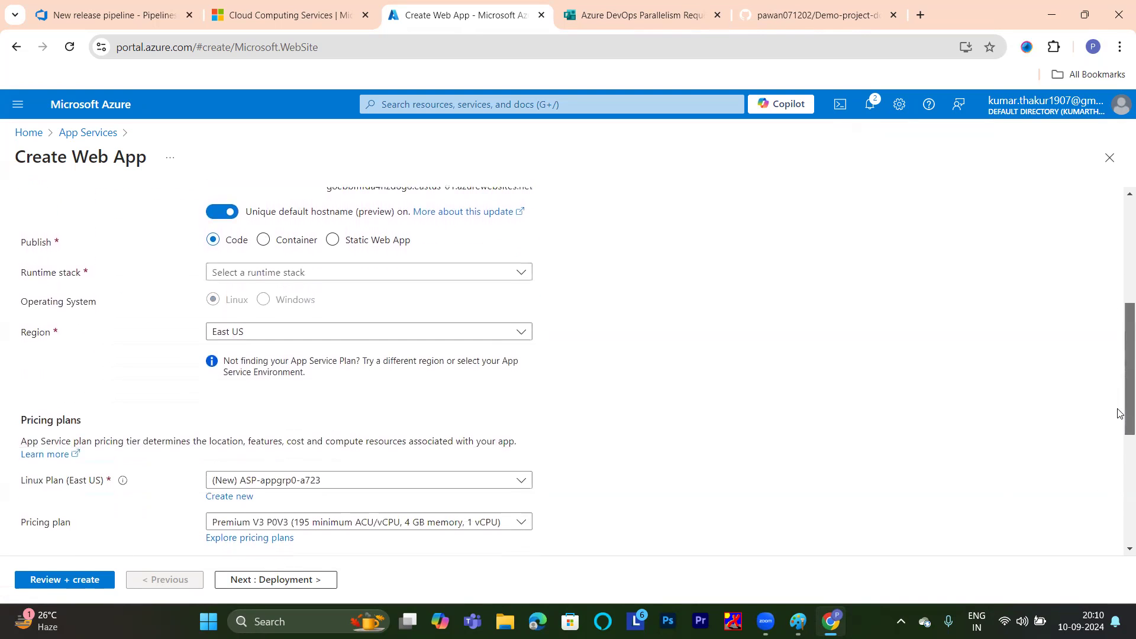
pyautogui.click(393, 269)
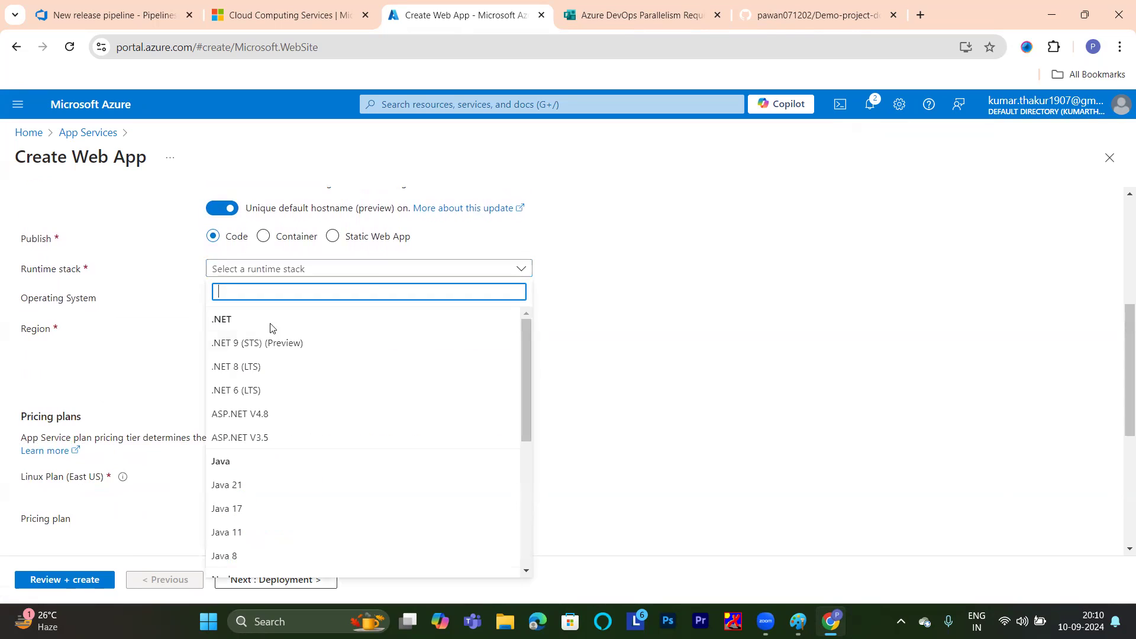
pyautogui.click(239, 390)
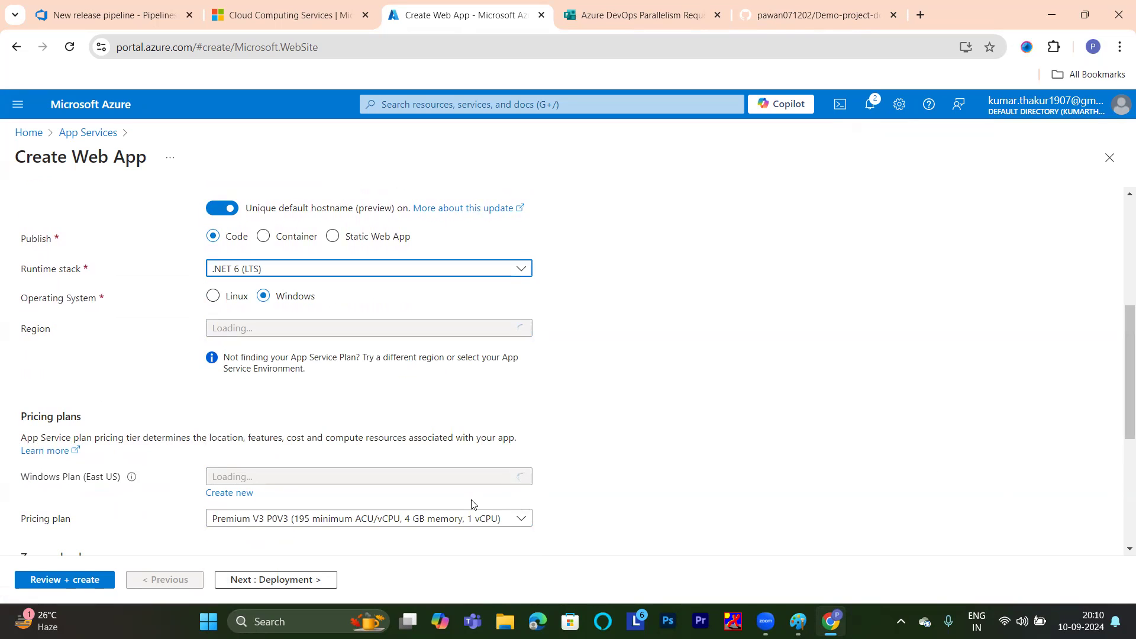
# Advance through the remaining tabs to the review summary and submit appservice0111 for creation
pyautogui.click(246, 579)
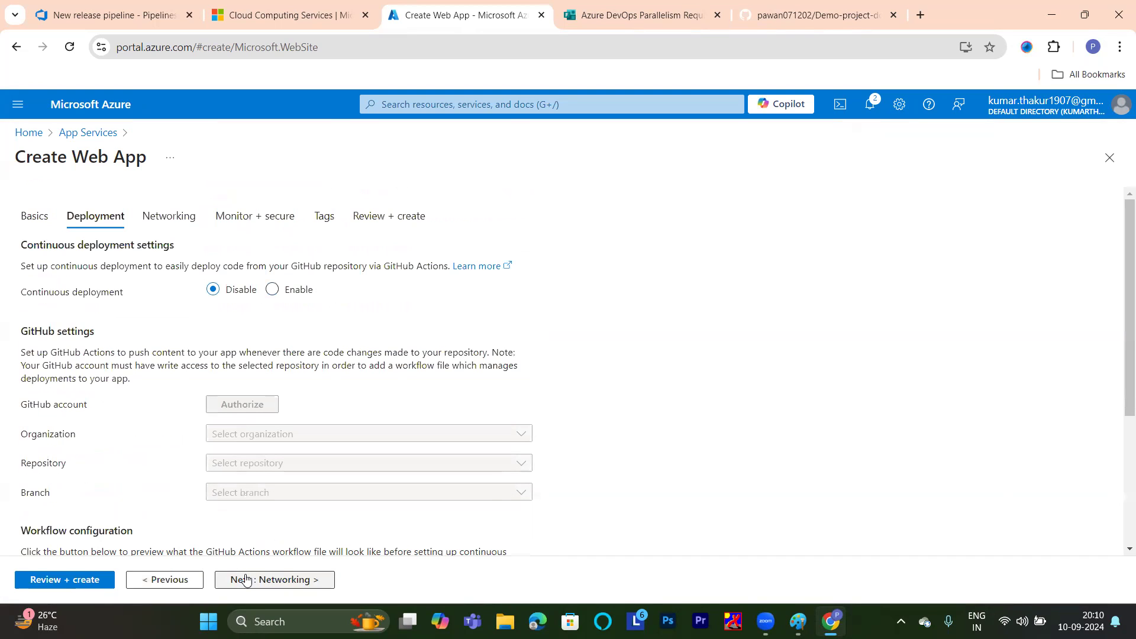
pyautogui.click(246, 579)
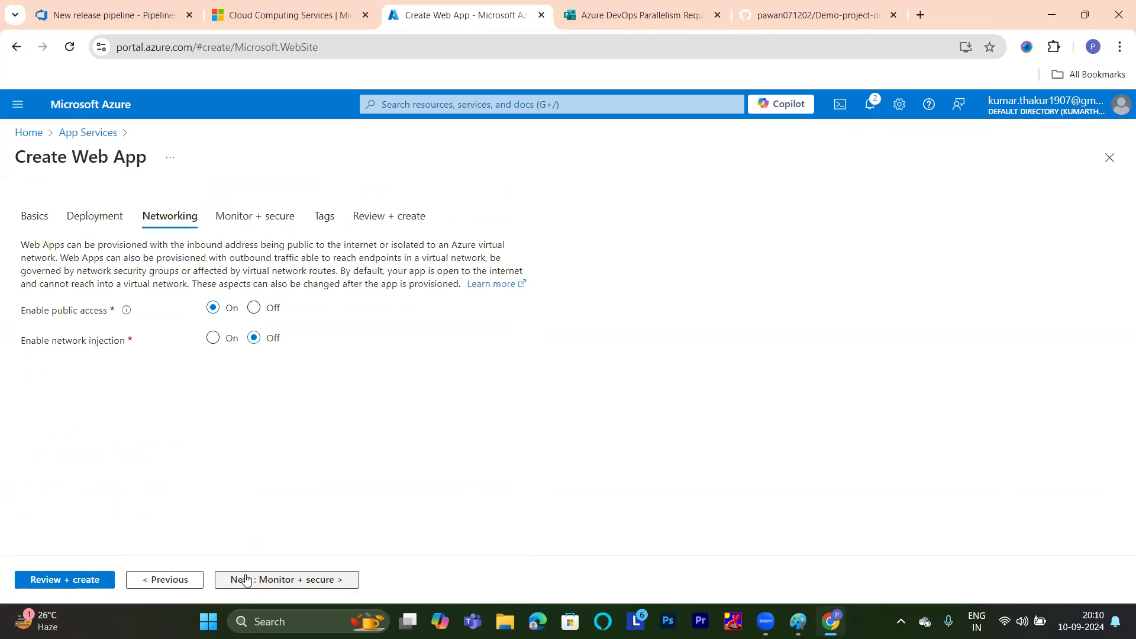
pyautogui.click(246, 579)
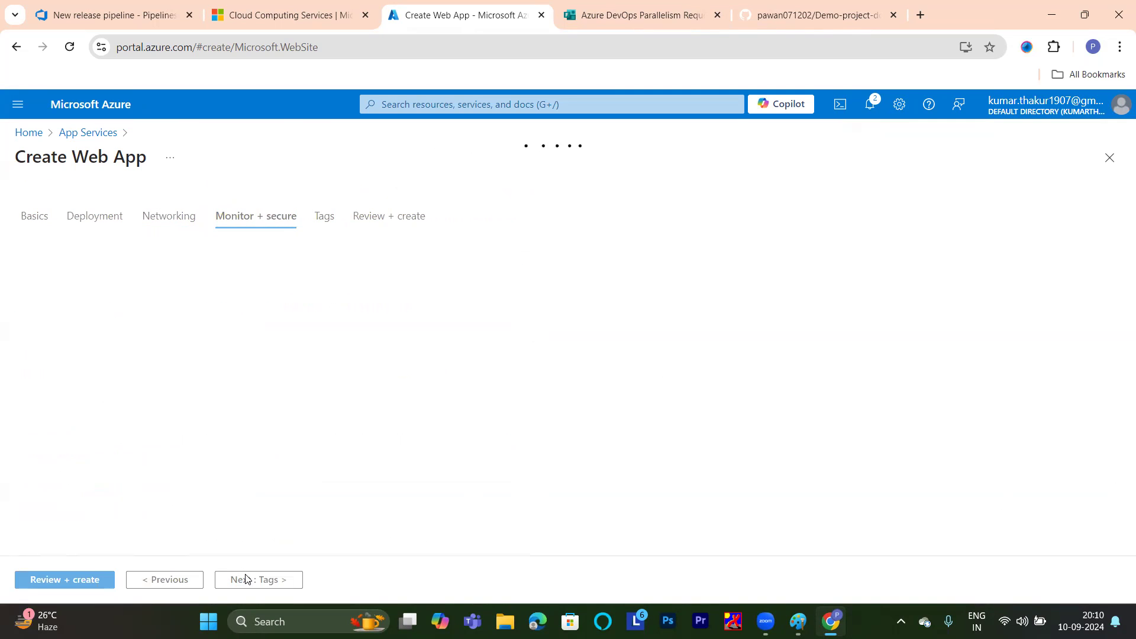
pyautogui.click(246, 579)
pyautogui.click(246, 579)
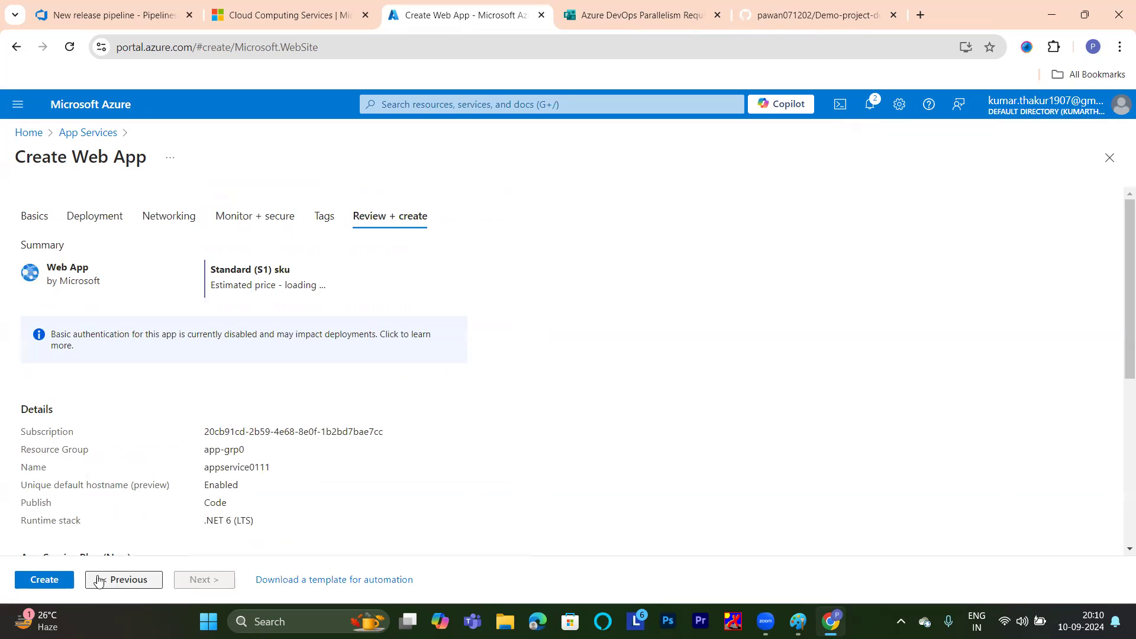
pyautogui.click(43, 579)
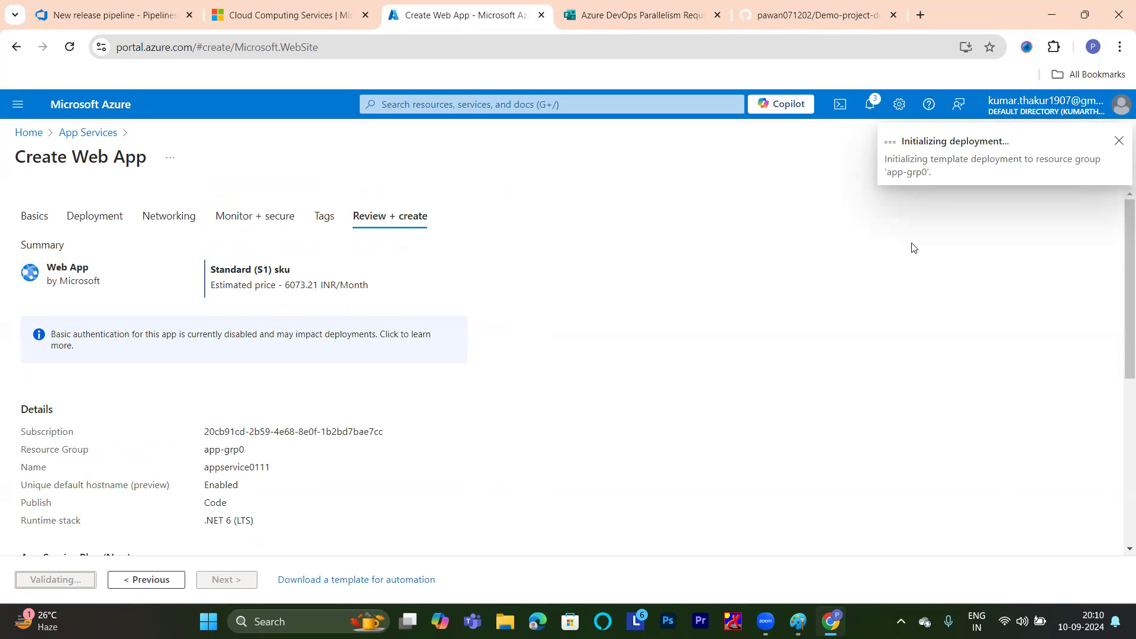
pyautogui.moveTo(1118, 224); pyautogui.dragTo(1120, 190)
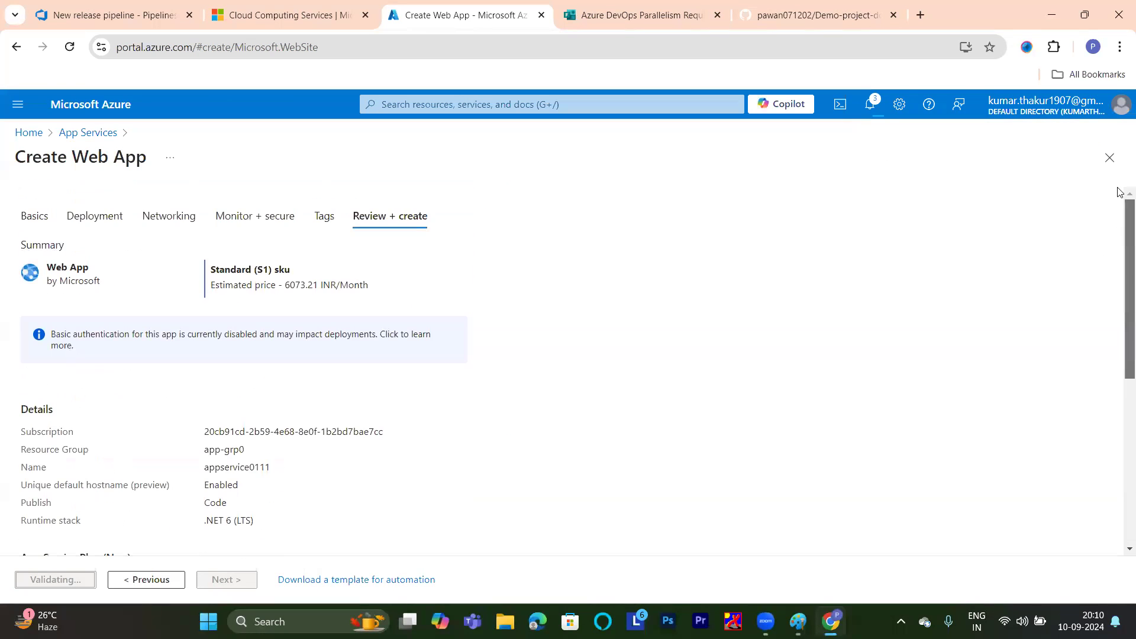
# Clear all three validation failure notifications and close the notifications list
pyautogui.click(872, 107)
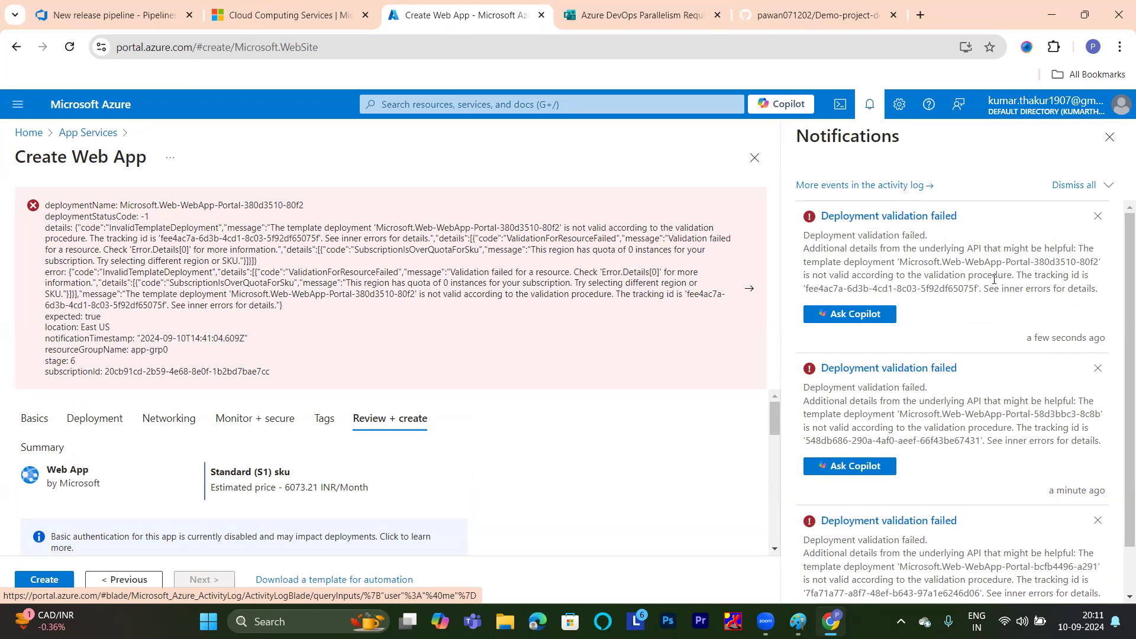
pyautogui.click(1098, 221)
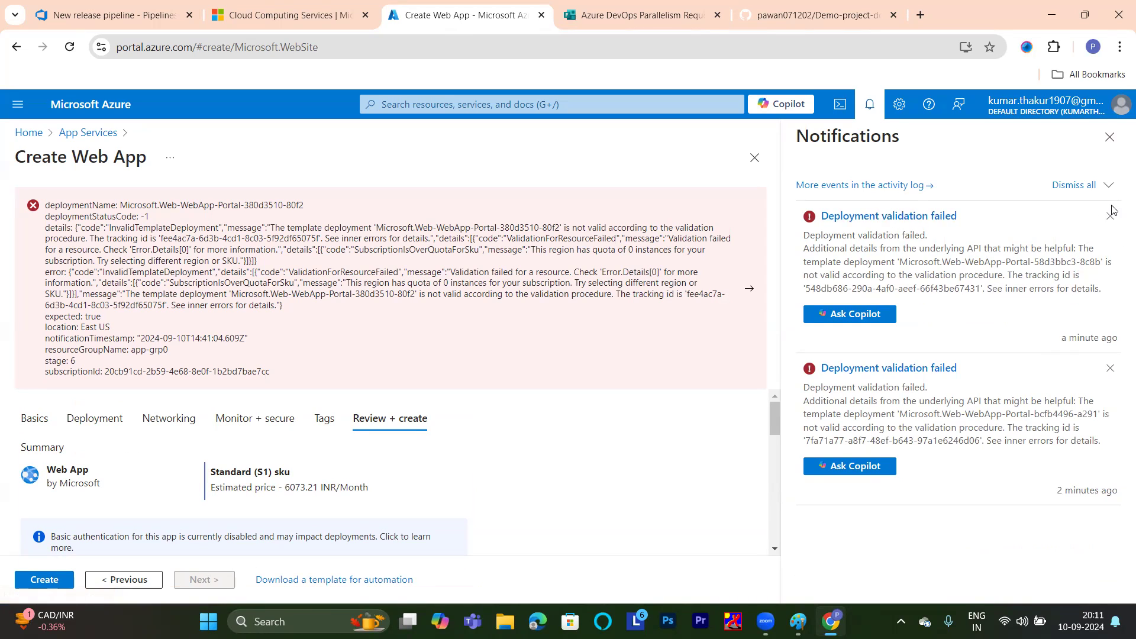
pyautogui.click(1110, 216)
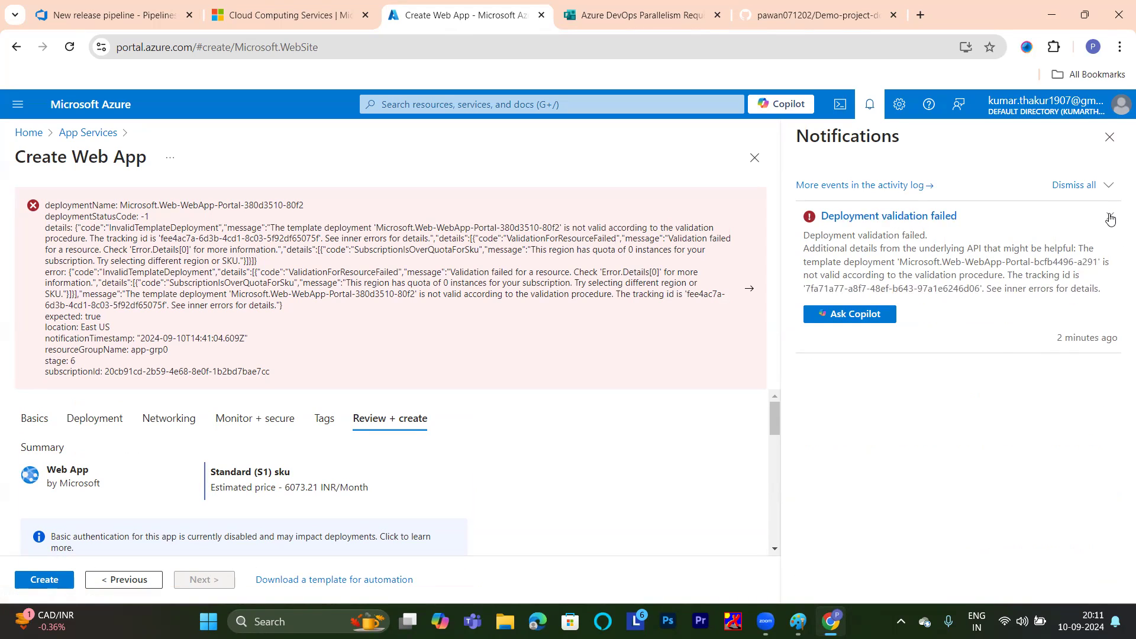
pyautogui.click(1109, 218)
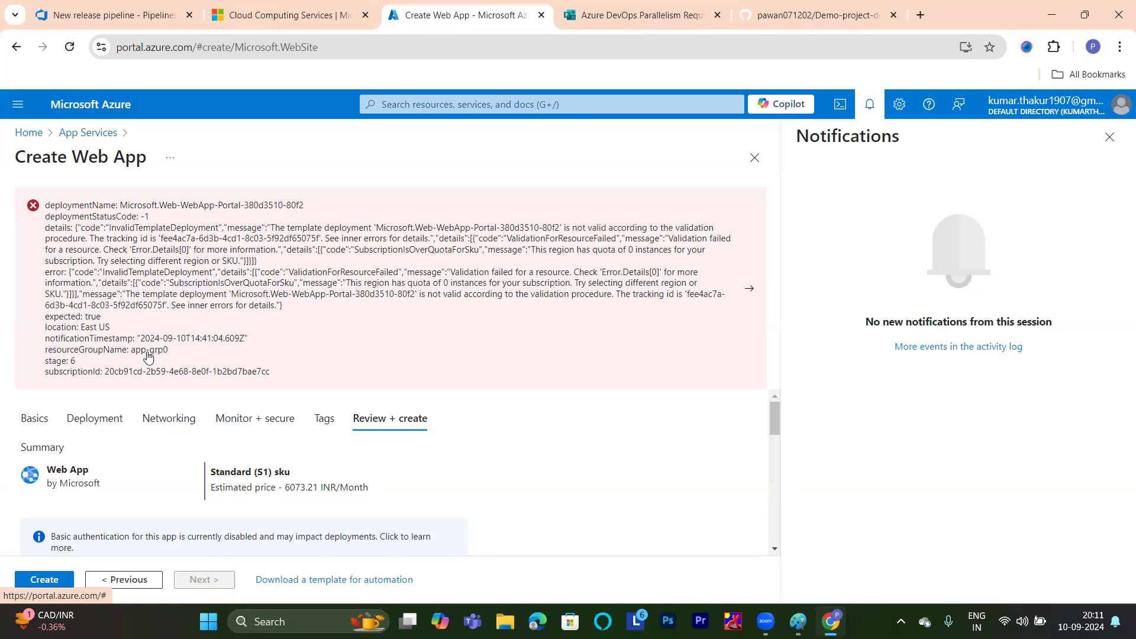
pyautogui.moveTo(774, 417); pyautogui.dragTo(774, 522)
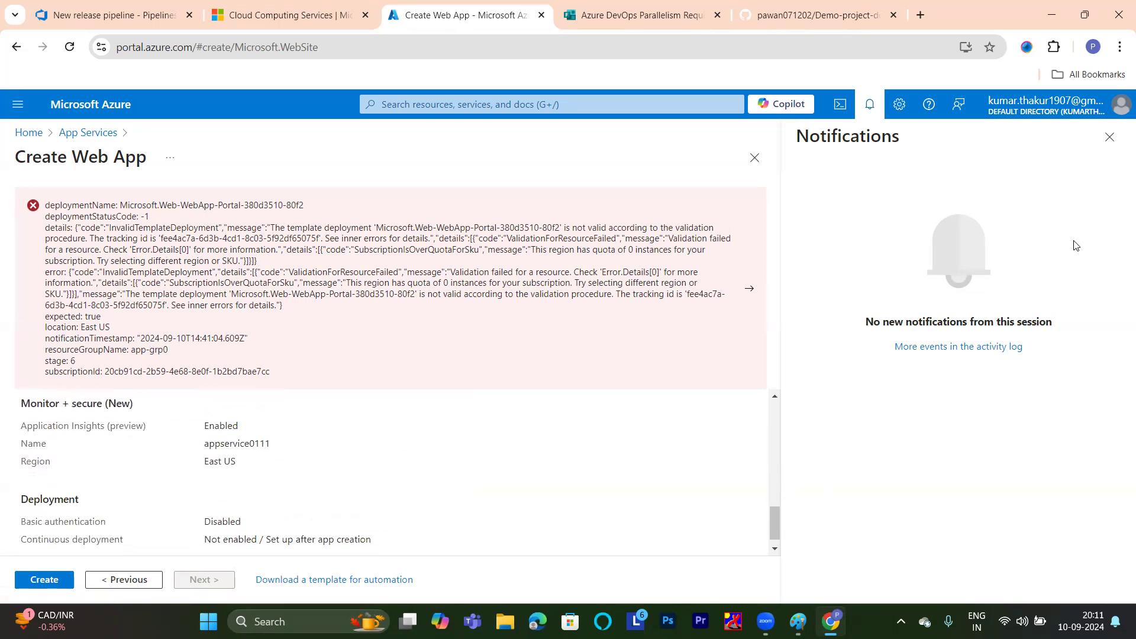
pyautogui.click(1109, 137)
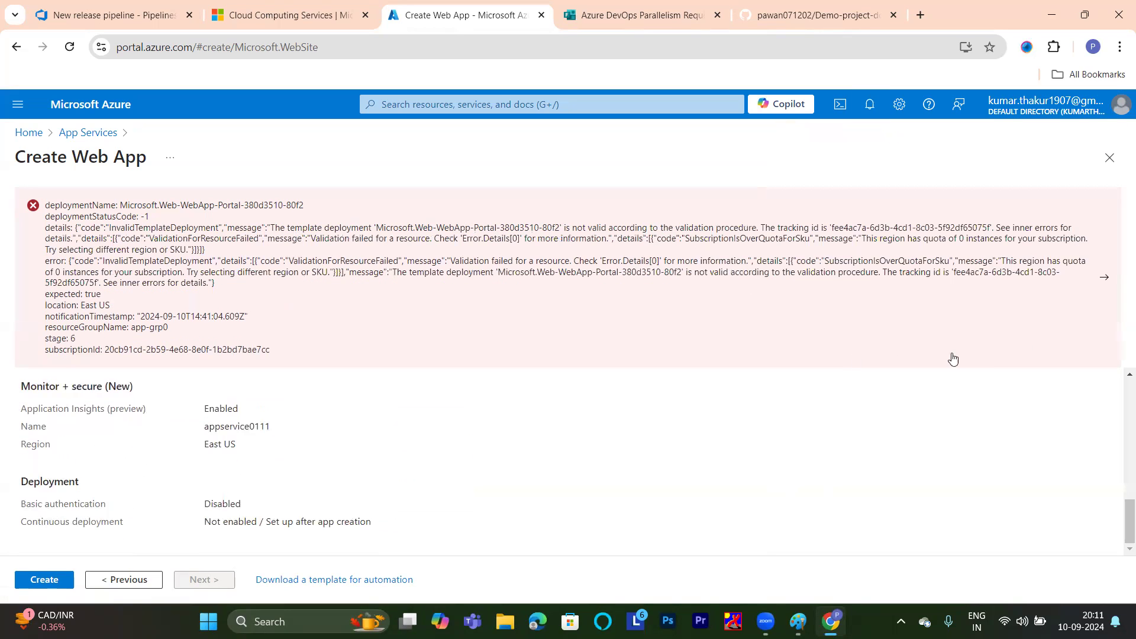
# Retry creating appservice0111, then go back to the Azure home page
pyautogui.moveTo(1120, 511); pyautogui.dragTo(1121, 542)
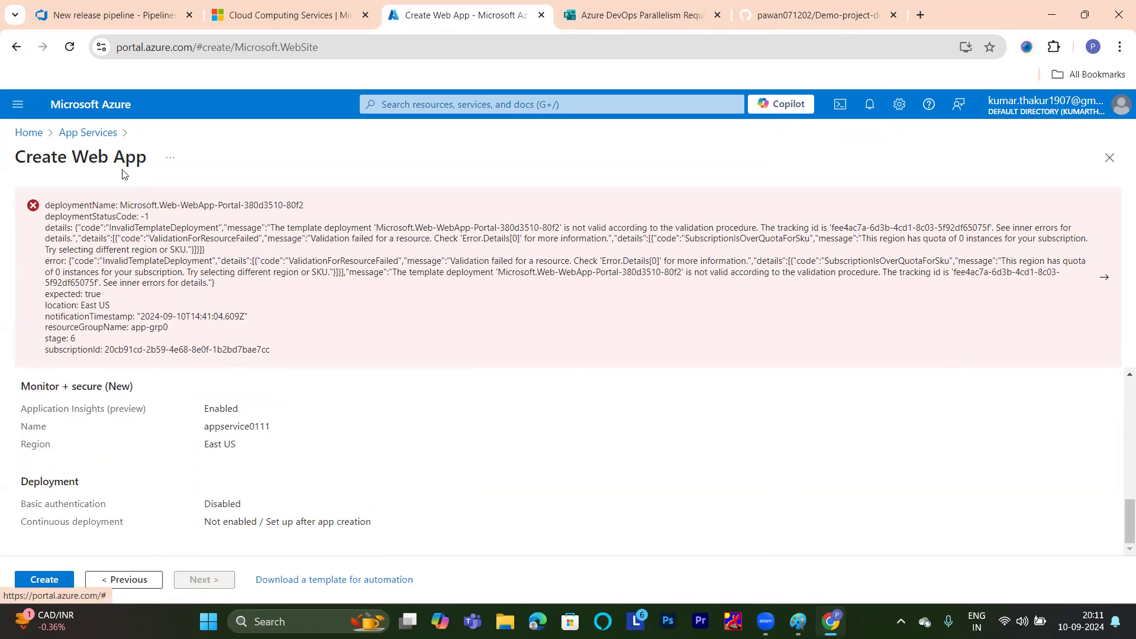
pyautogui.click(53, 579)
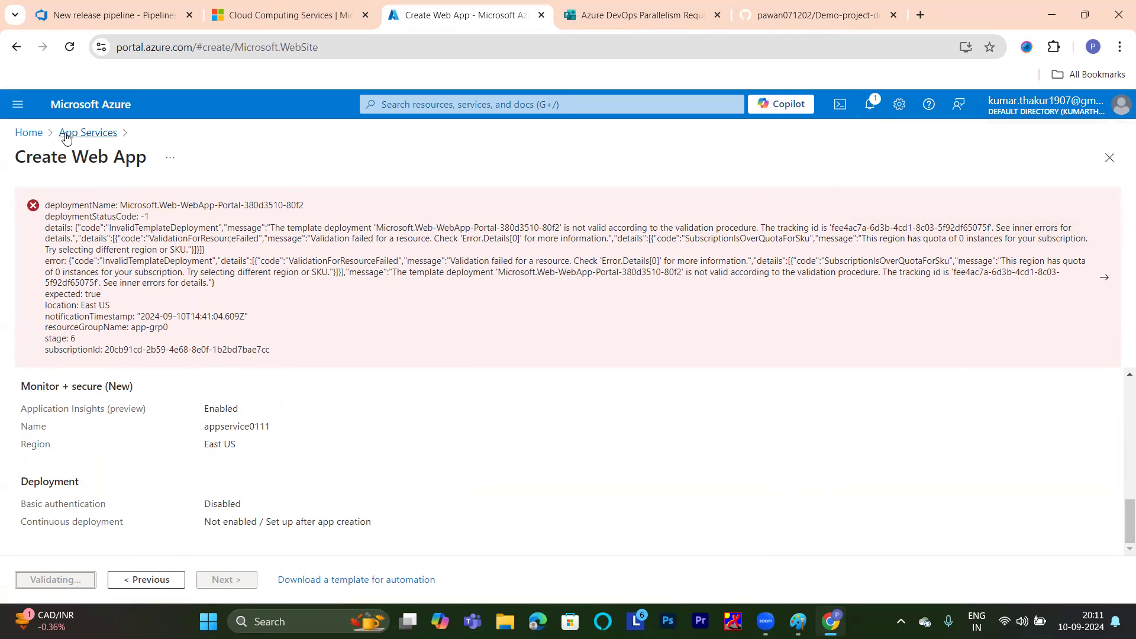
pyautogui.click(29, 133)
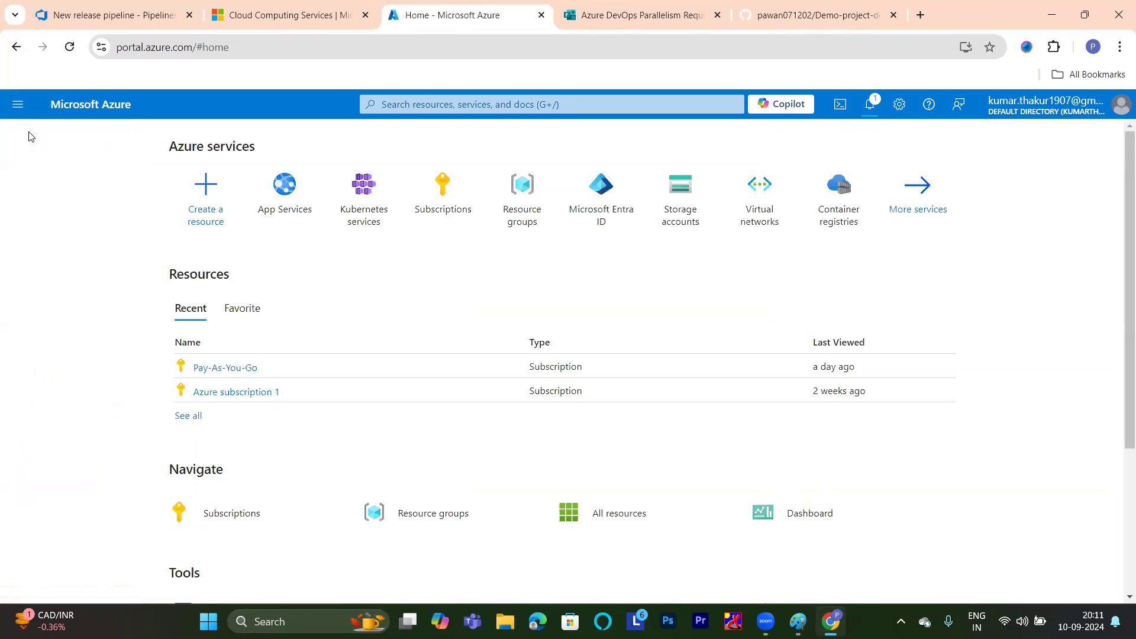
# Dismiss the failure notice and look up the Subscriptions page through portal search
pyautogui.click(267, 191)
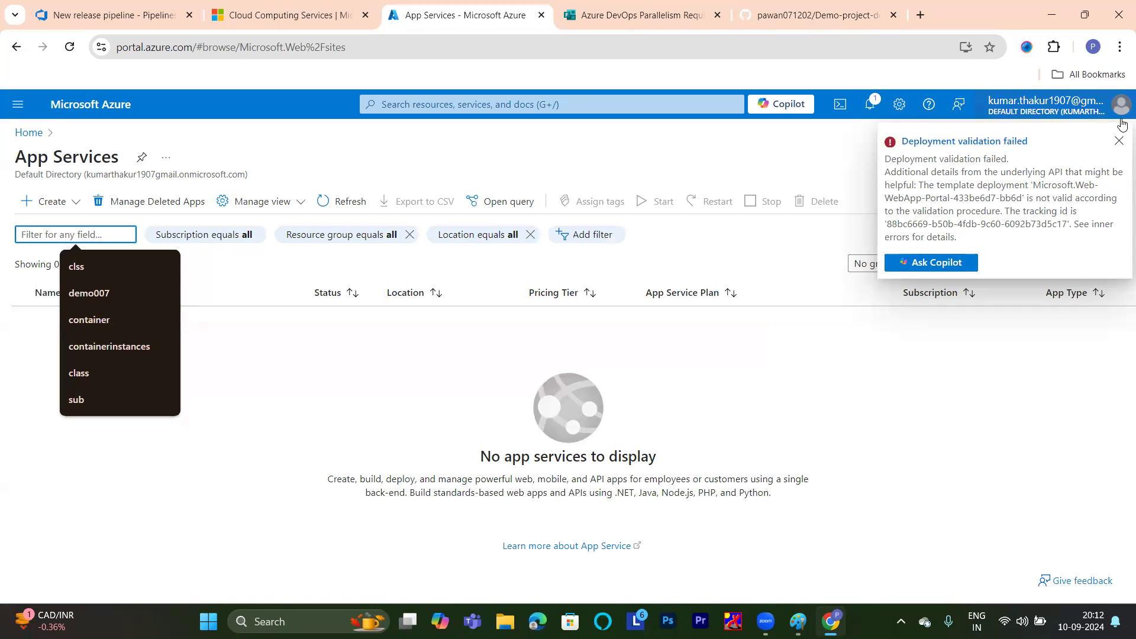
pyautogui.click(1121, 142)
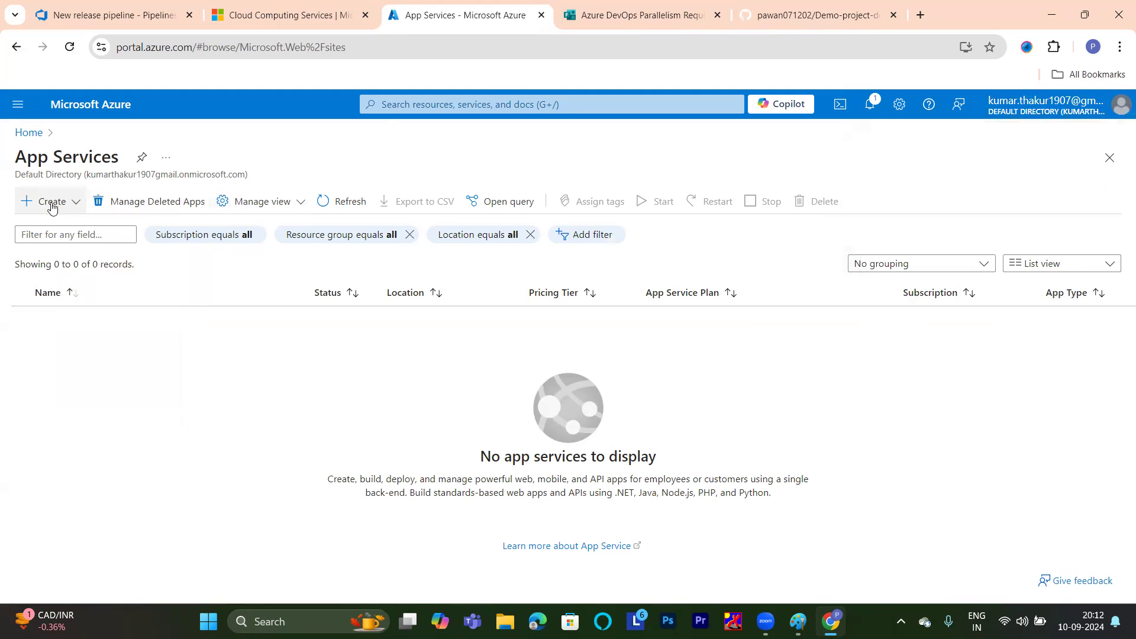
pyautogui.click(521, 104)
pyautogui.write('su')
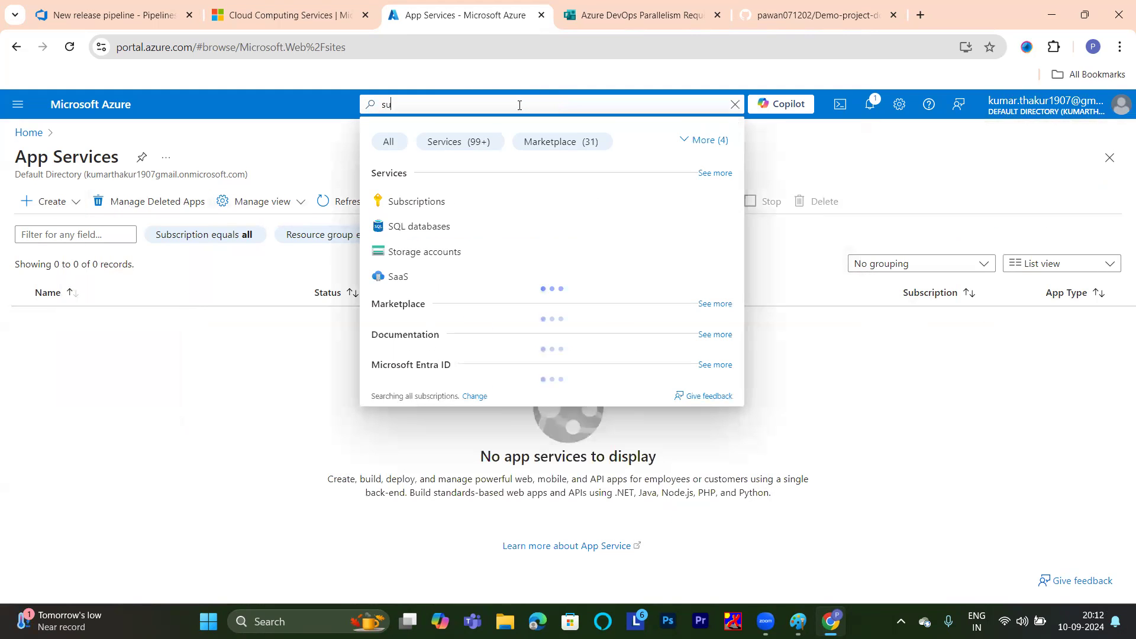
pyautogui.click(421, 200)
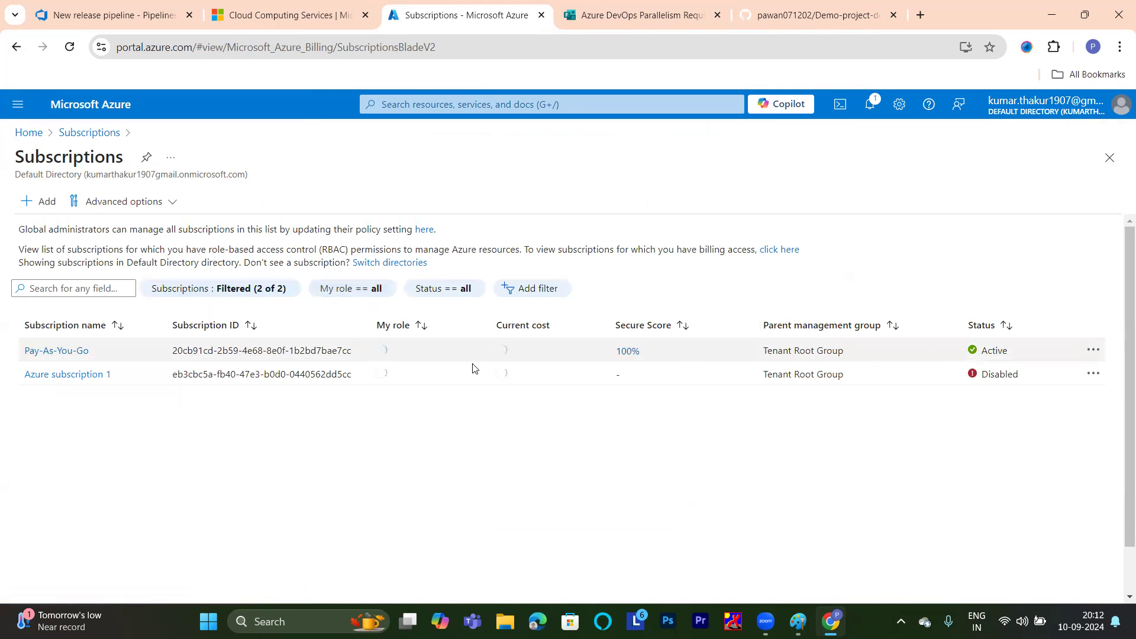
# Return to the App Services list and start creating a new Web App
pyautogui.click(404, 107)
pyautogui.click(479, 325)
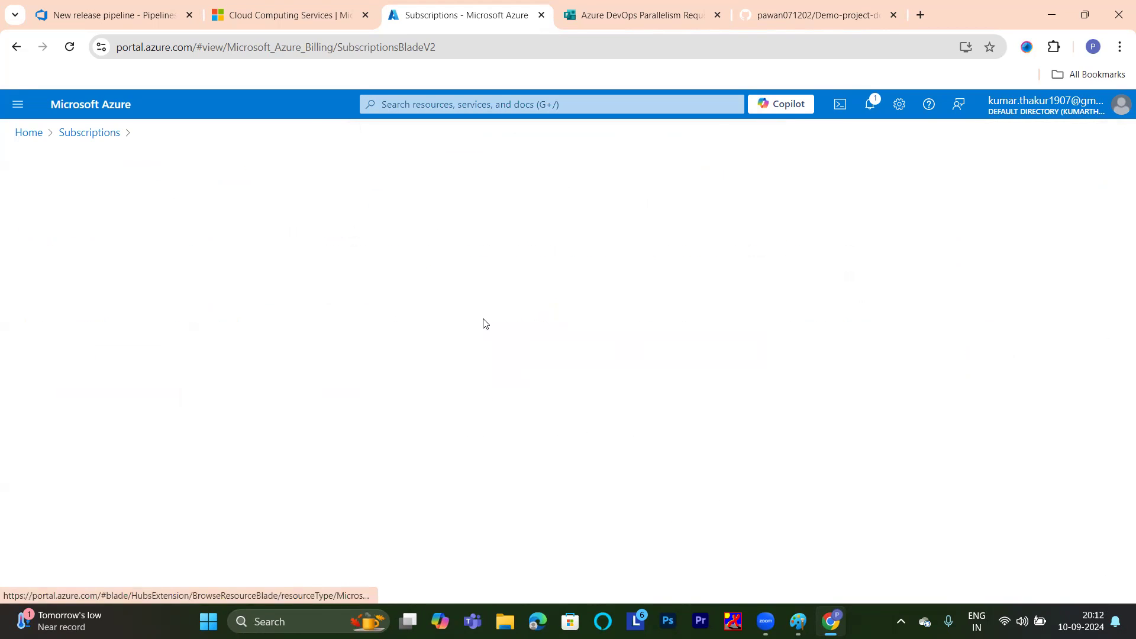
pyautogui.click(43, 201)
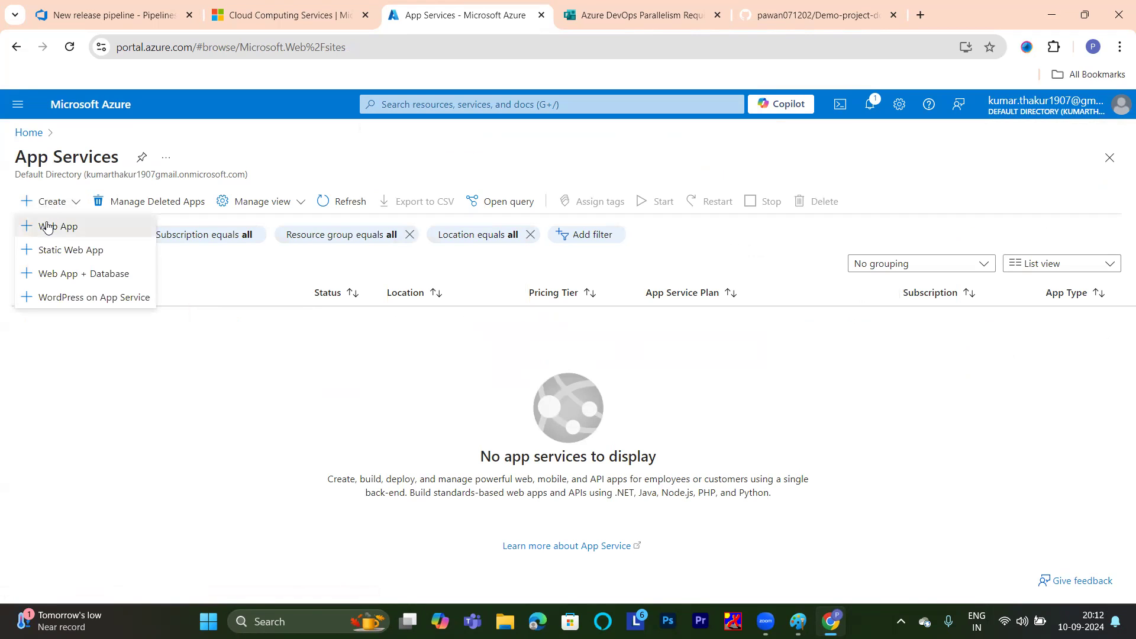
pyautogui.click(48, 225)
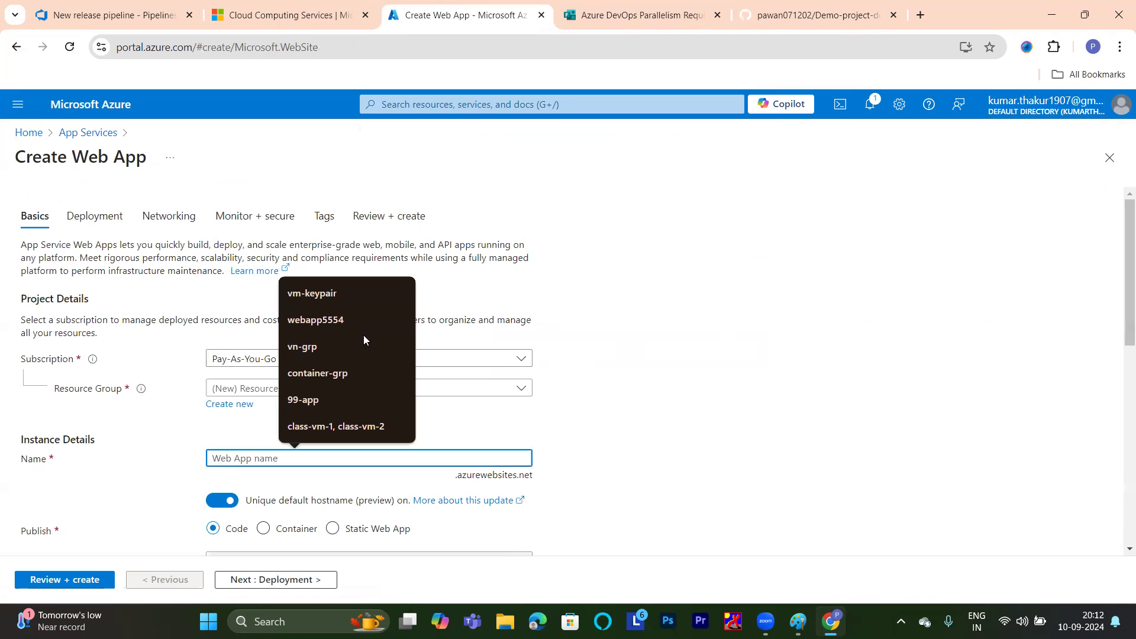
# Keep the Pay-As-You-Go subscription and create the new resource group classs-grp
pyautogui.click(630, 319)
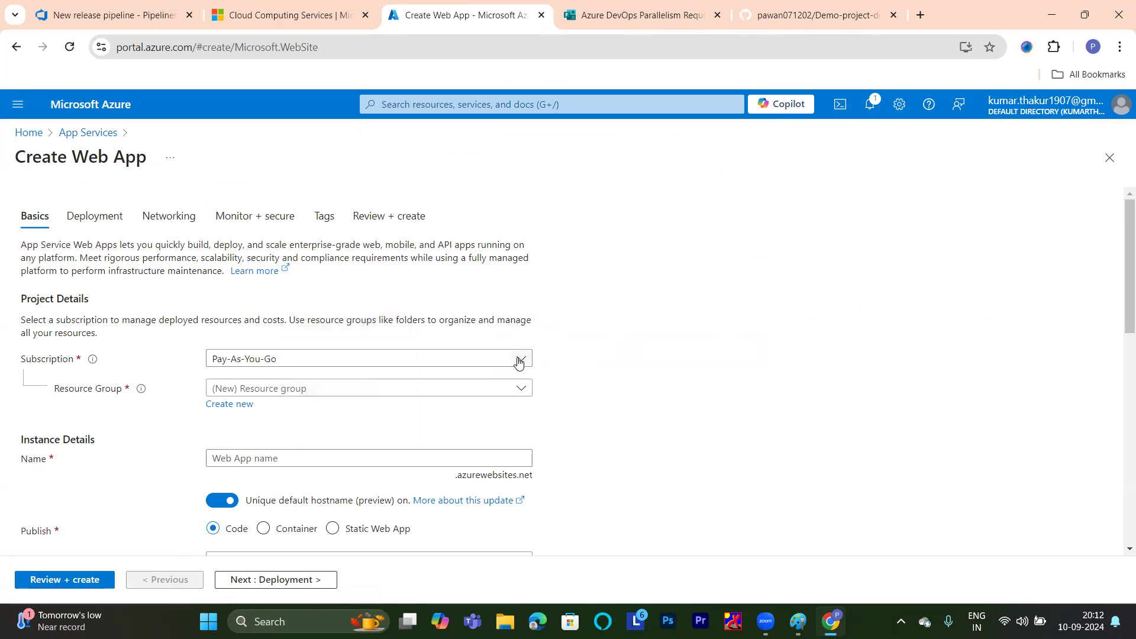
pyautogui.click(518, 360)
pyautogui.click(519, 359)
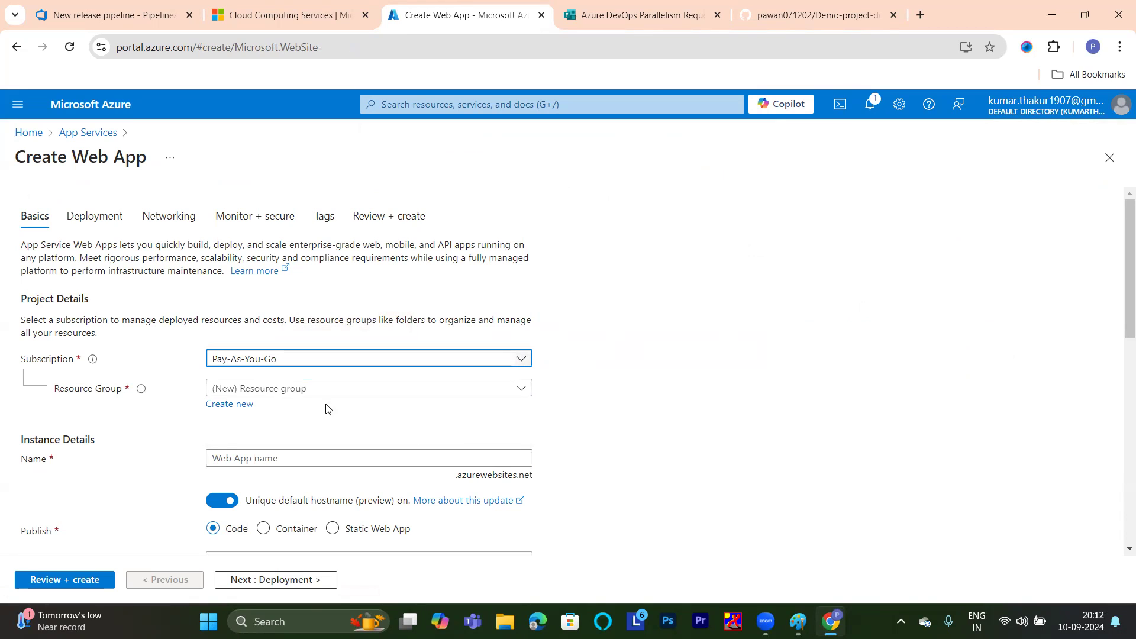
pyautogui.click(221, 405)
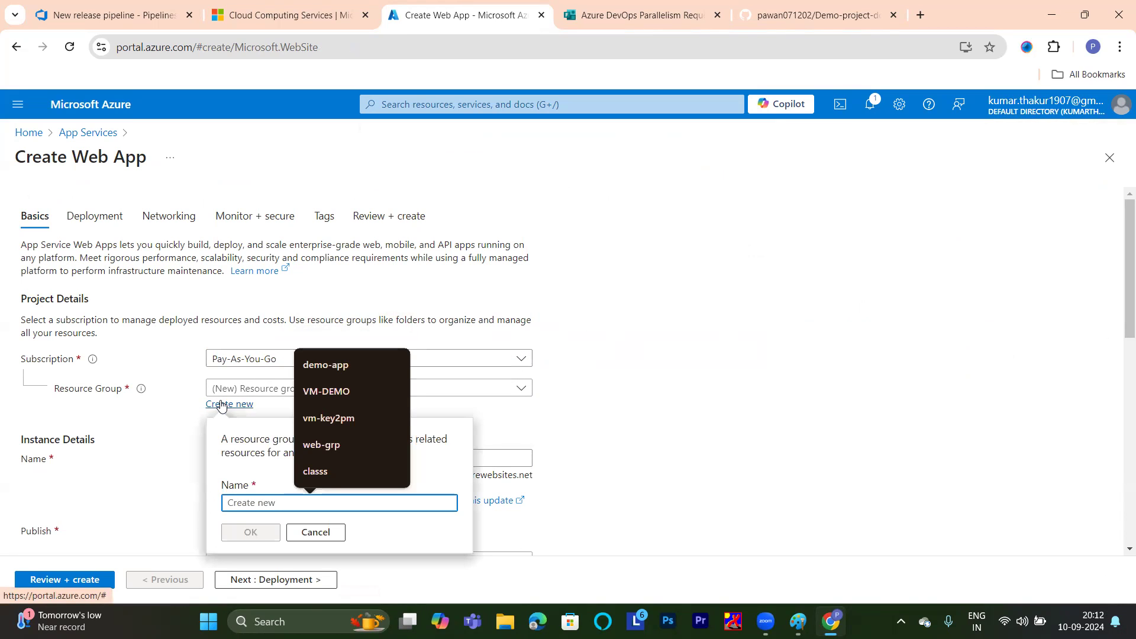
pyautogui.click(312, 473)
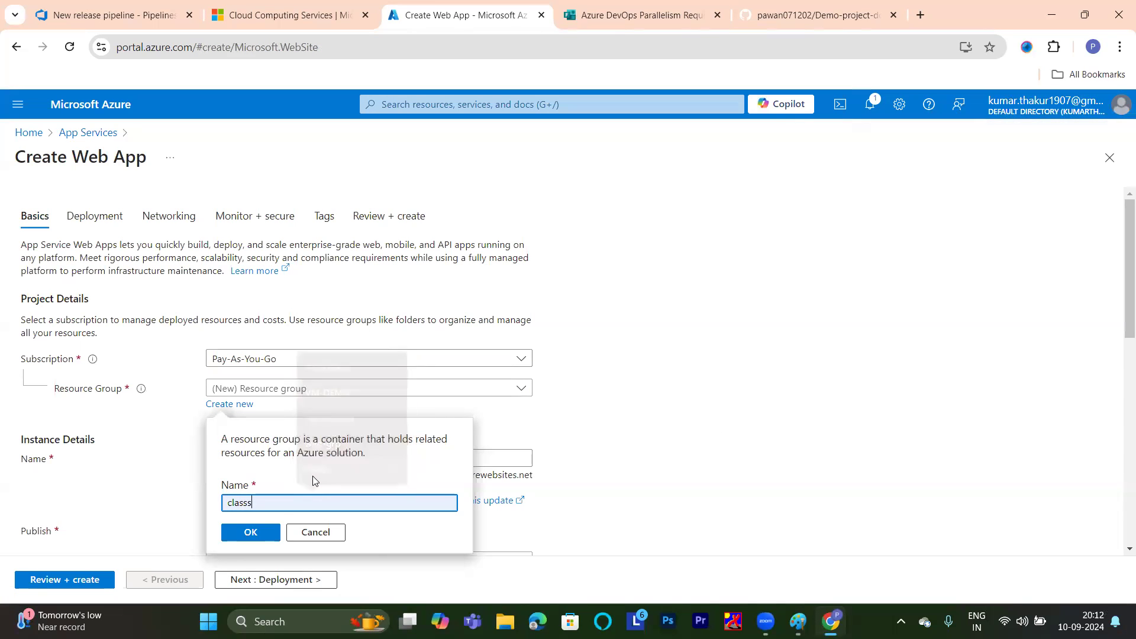
pyautogui.write('-grp')
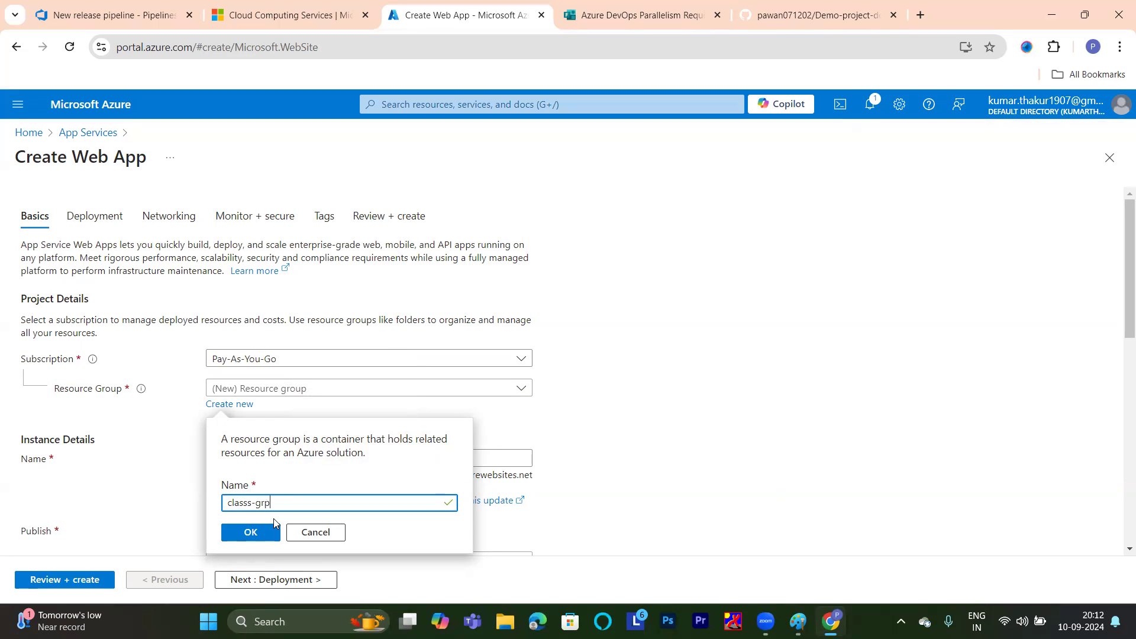
pyautogui.click(246, 533)
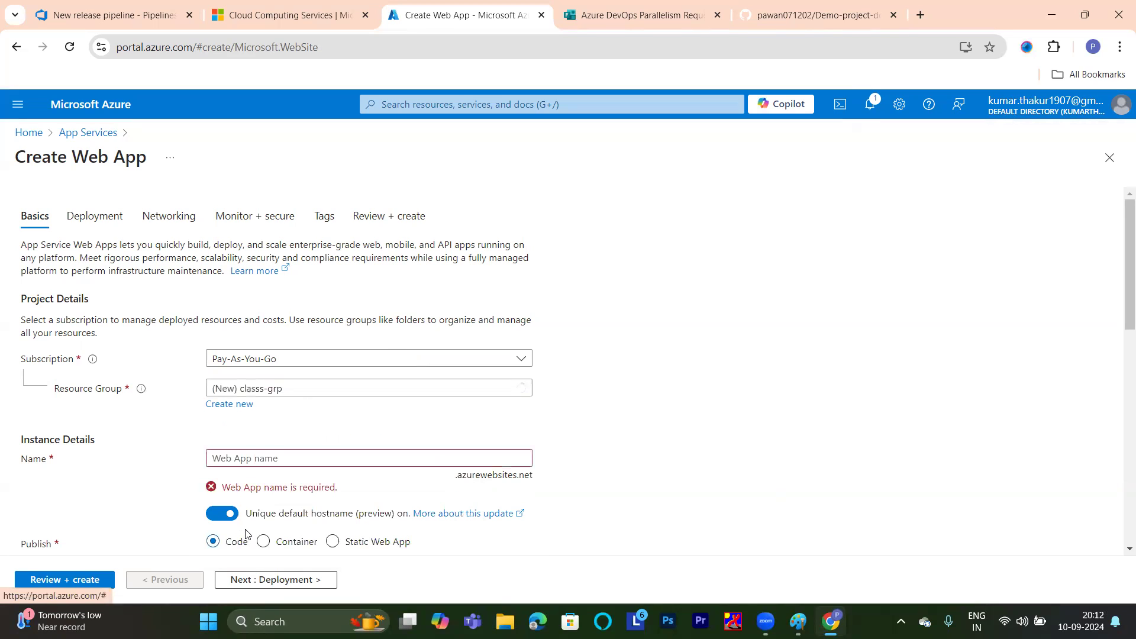
pyautogui.click(394, 461)
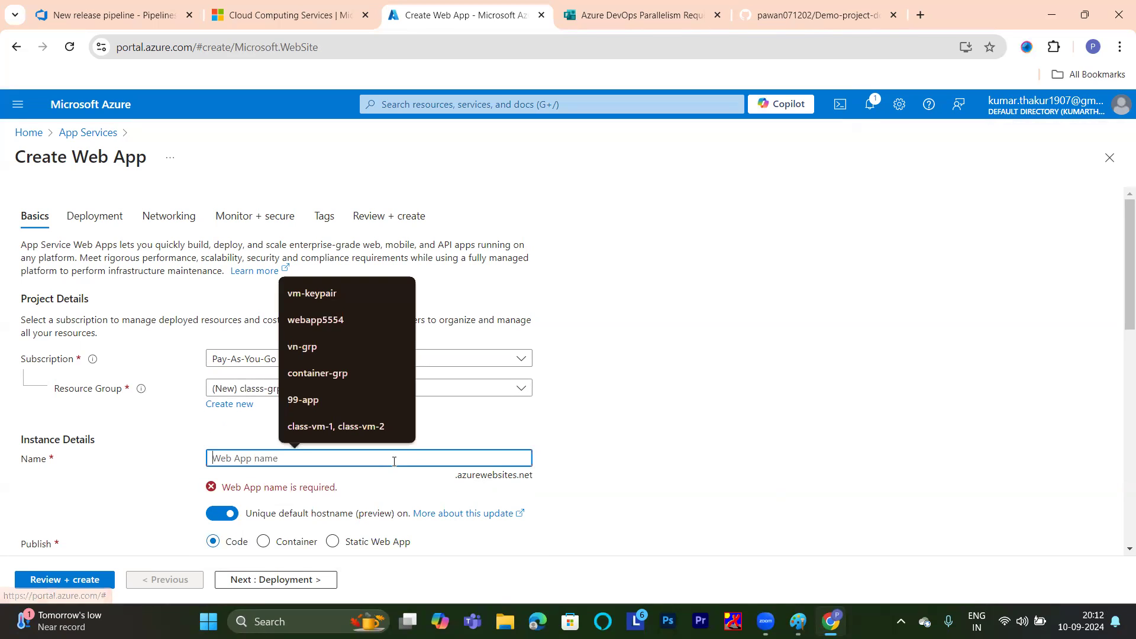
pyautogui.write('appfor15631986516')
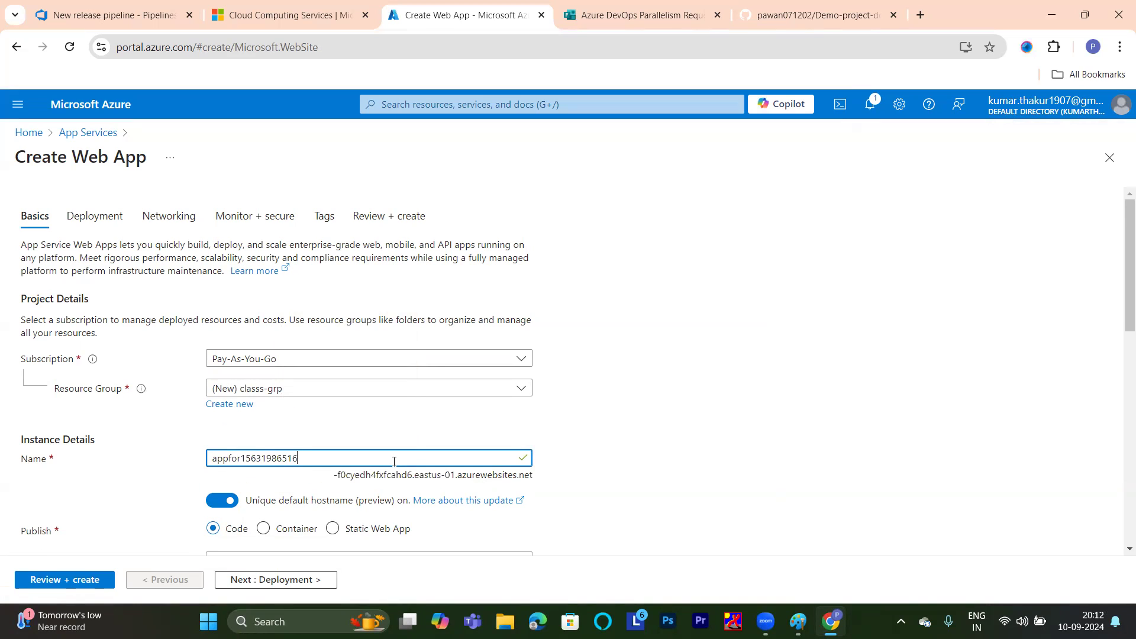
pyautogui.moveTo(1119, 239); pyautogui.dragTo(1123, 321)
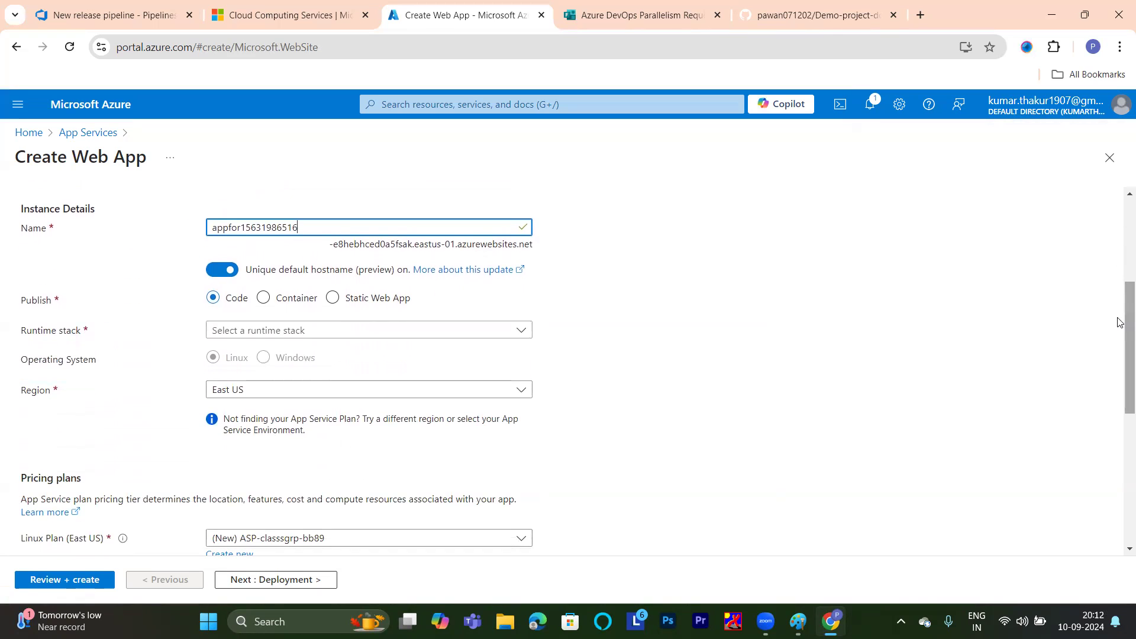
pyautogui.click(337, 330)
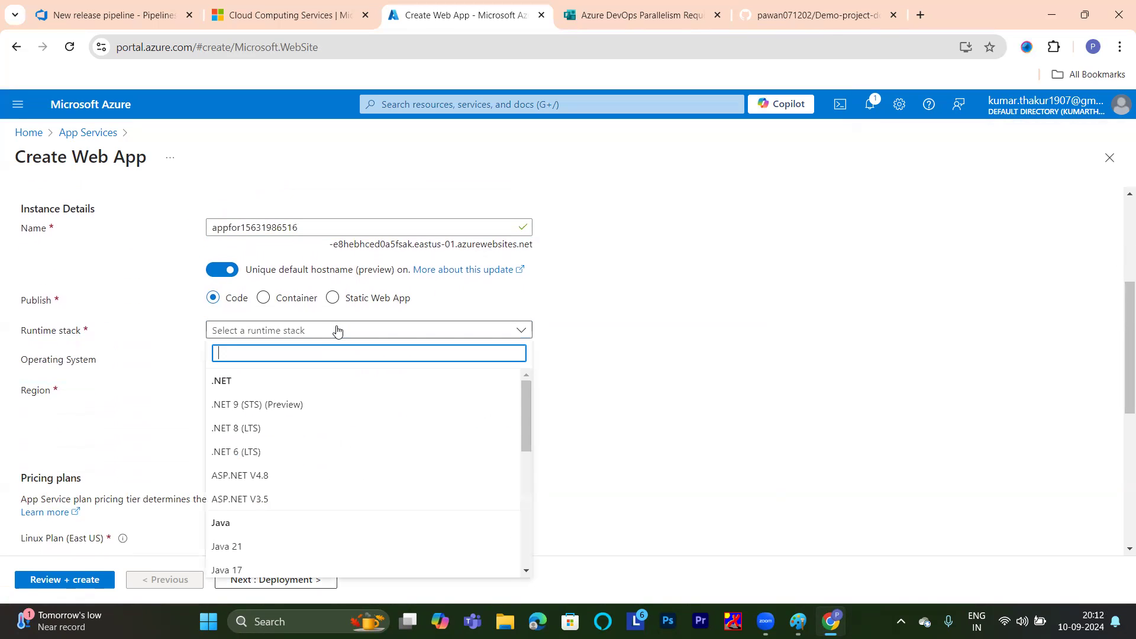
pyautogui.click(247, 456)
pyautogui.click(215, 359)
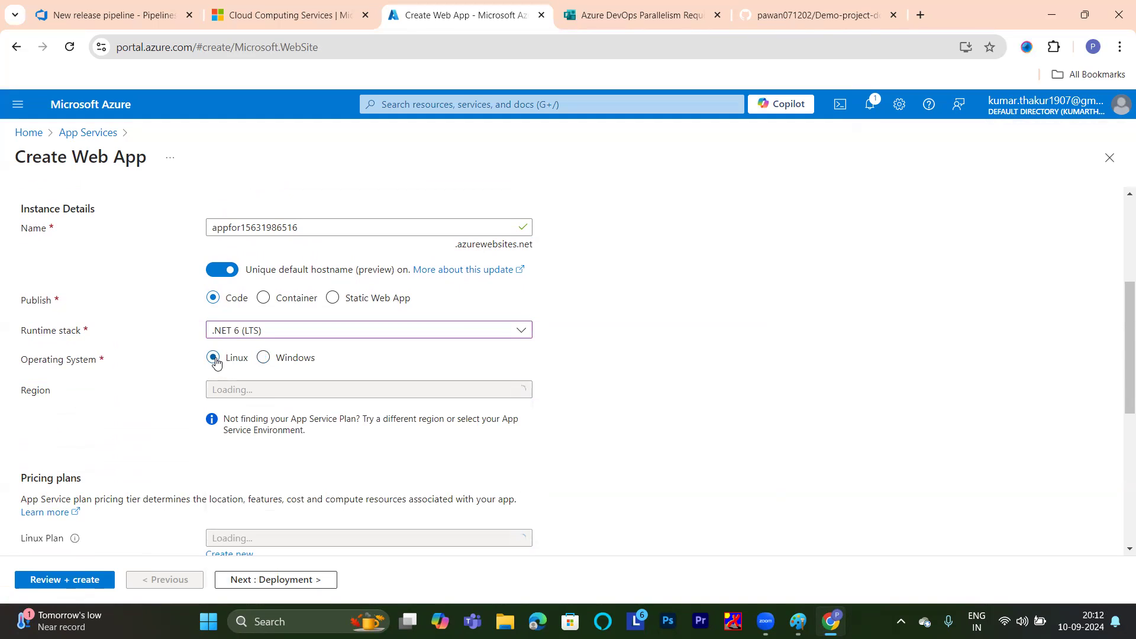
# Set the web app's region to Central India
pyautogui.scroll(-1, 1119, 353)
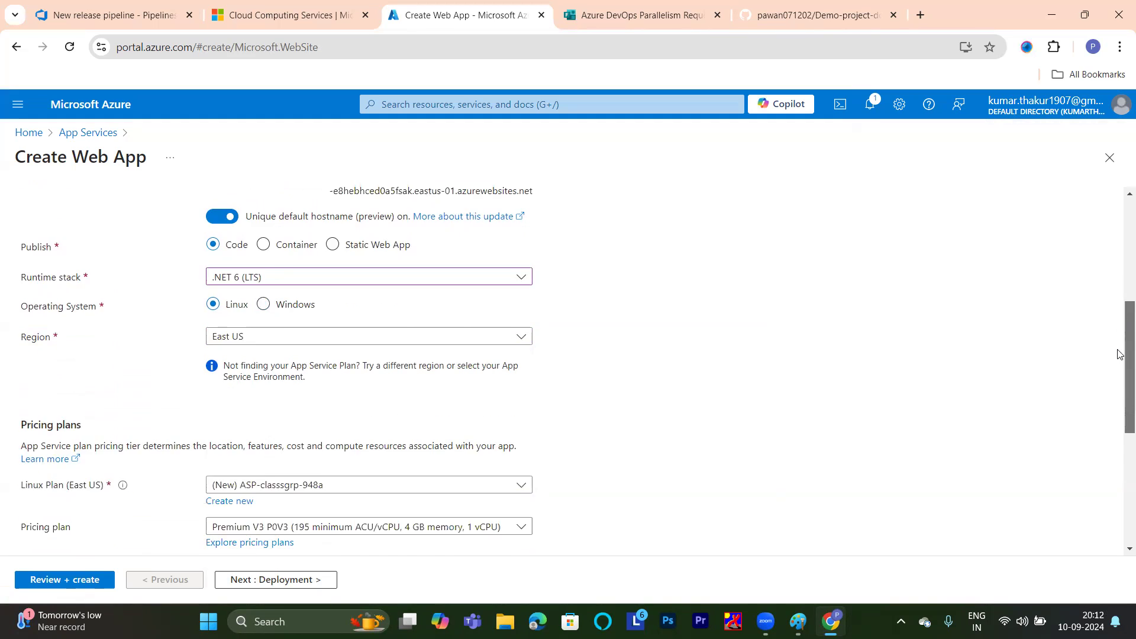
pyautogui.scroll(-2, 1120, 353)
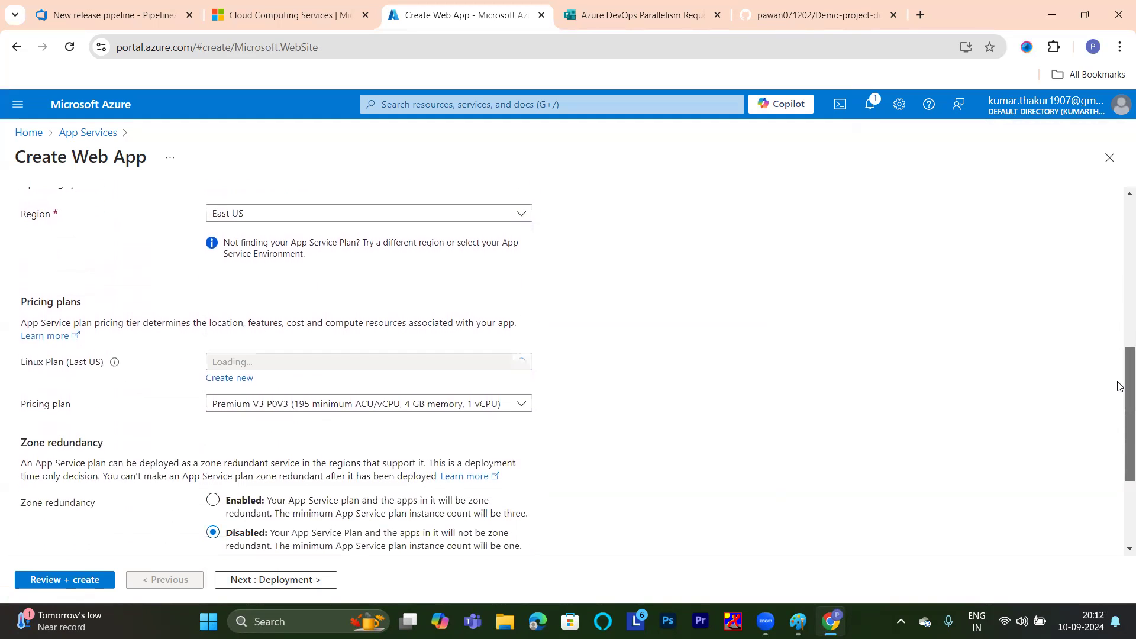
pyautogui.click(503, 214)
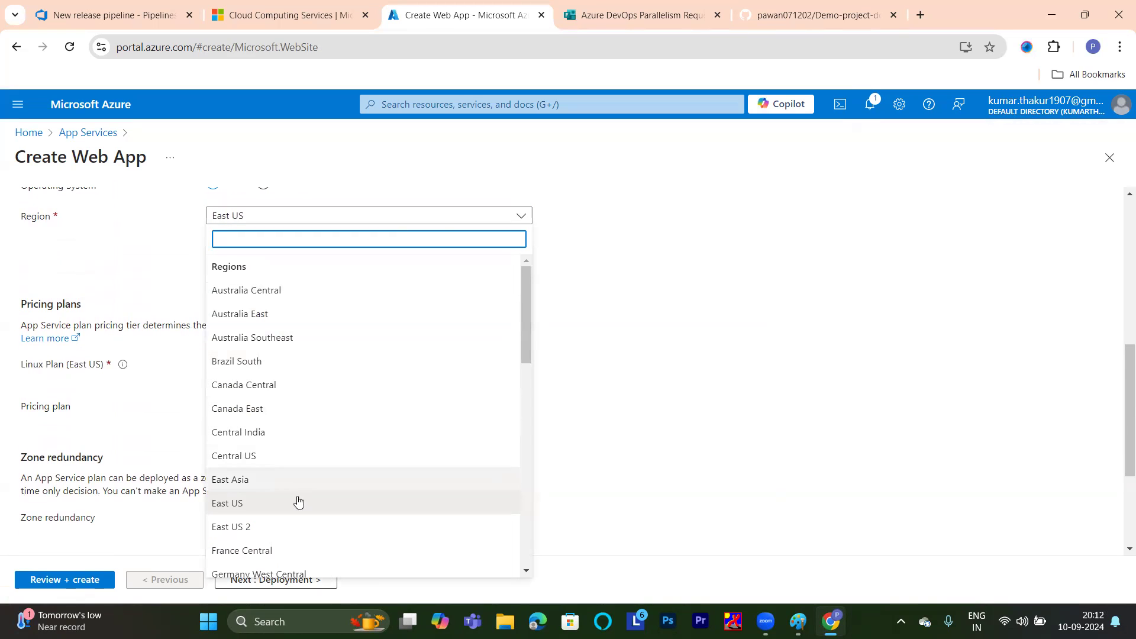
pyautogui.click(257, 433)
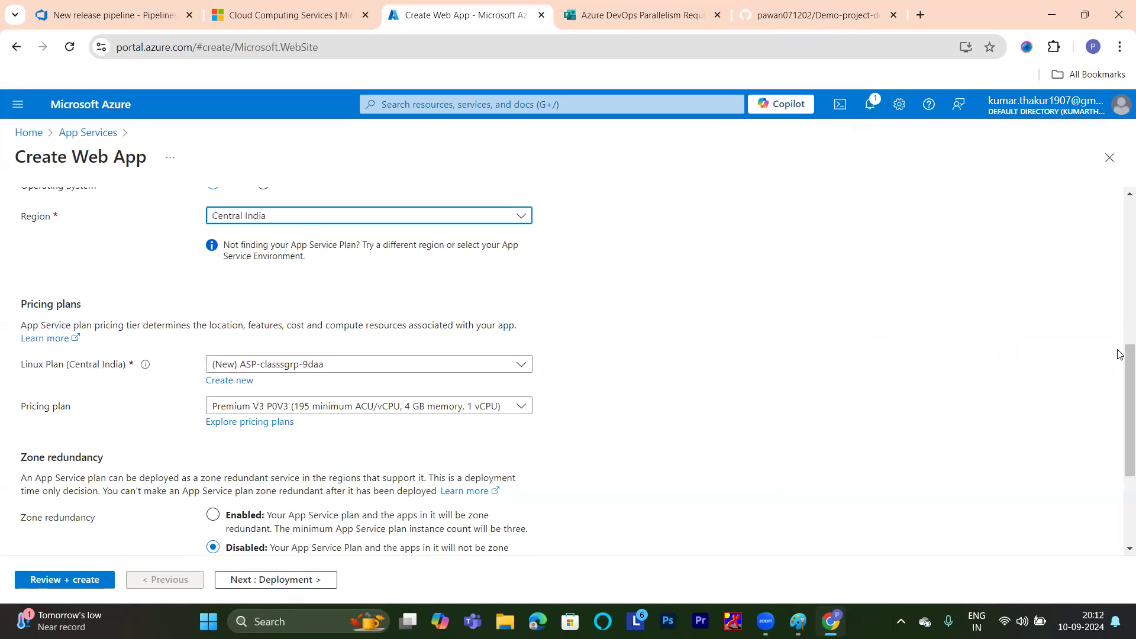
pyautogui.moveTo(1119, 354); pyautogui.dragTo(1120, 419)
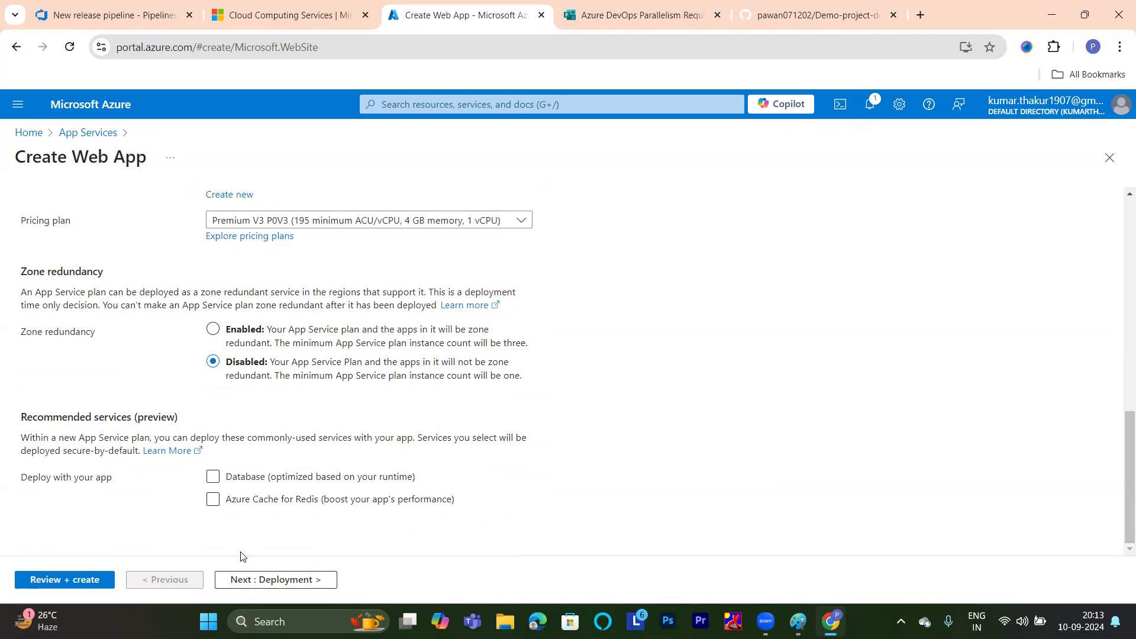
pyautogui.click(213, 477)
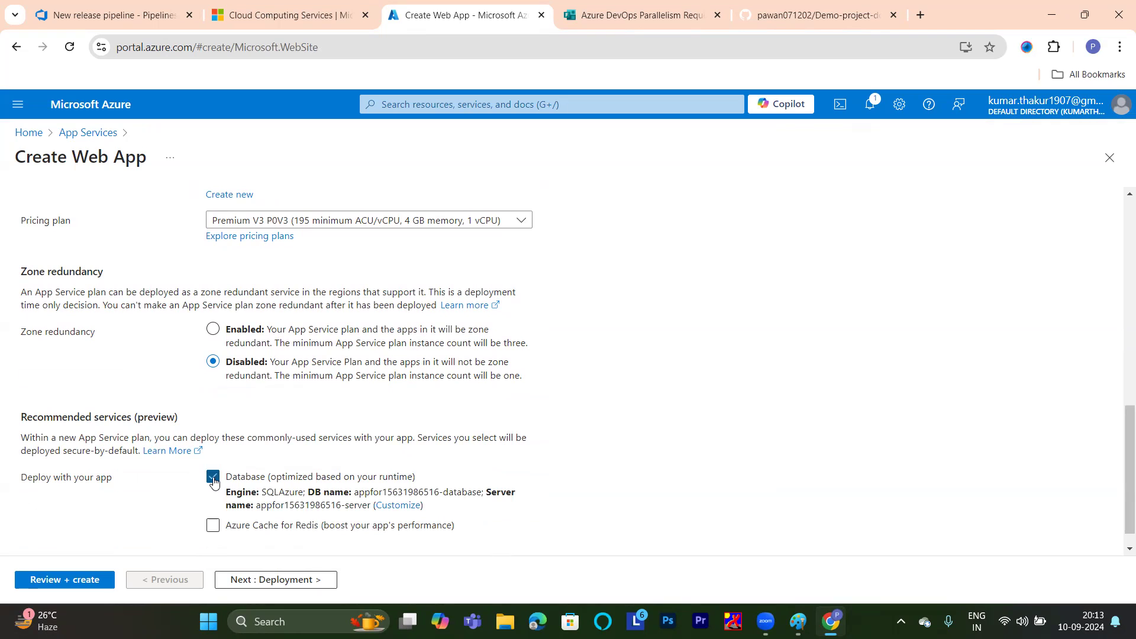
pyautogui.click(269, 580)
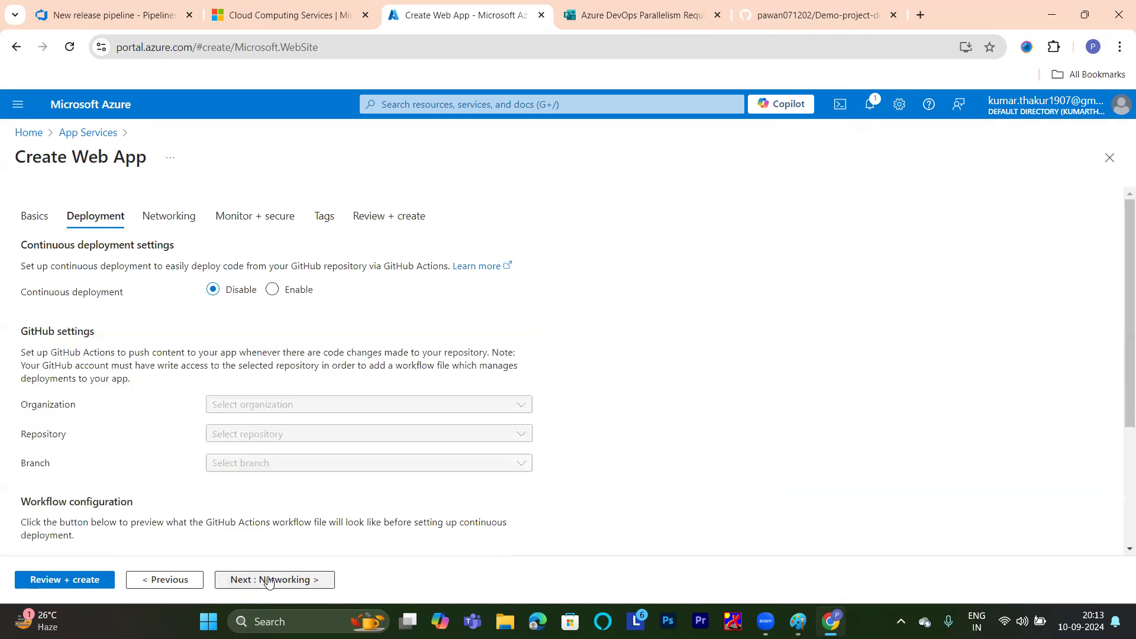
pyautogui.click(269, 579)
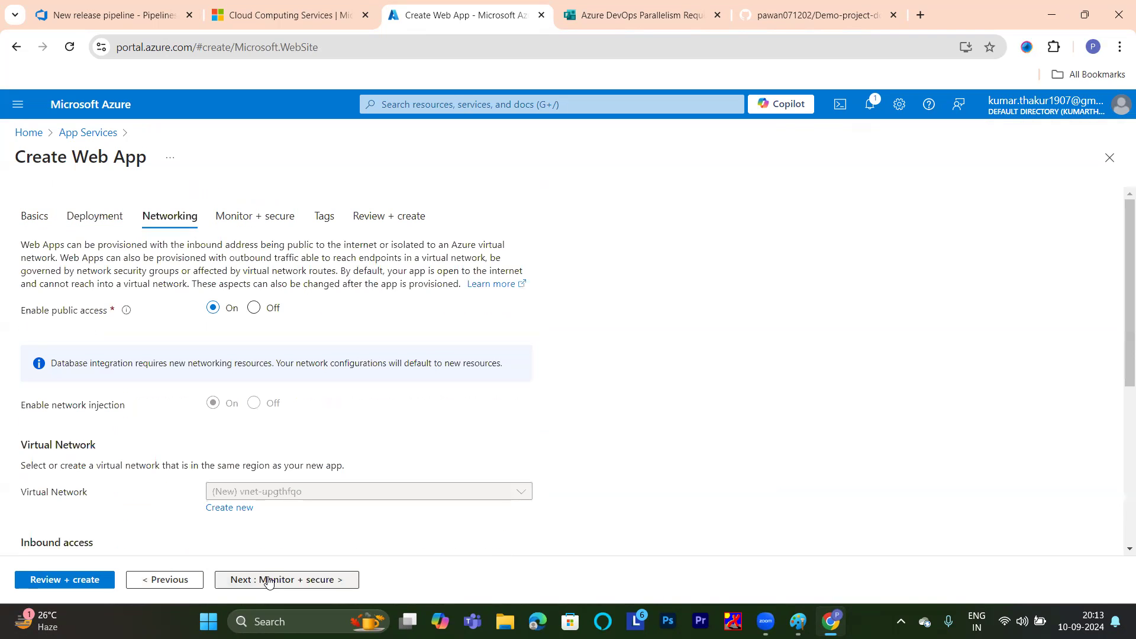
pyautogui.click(269, 579)
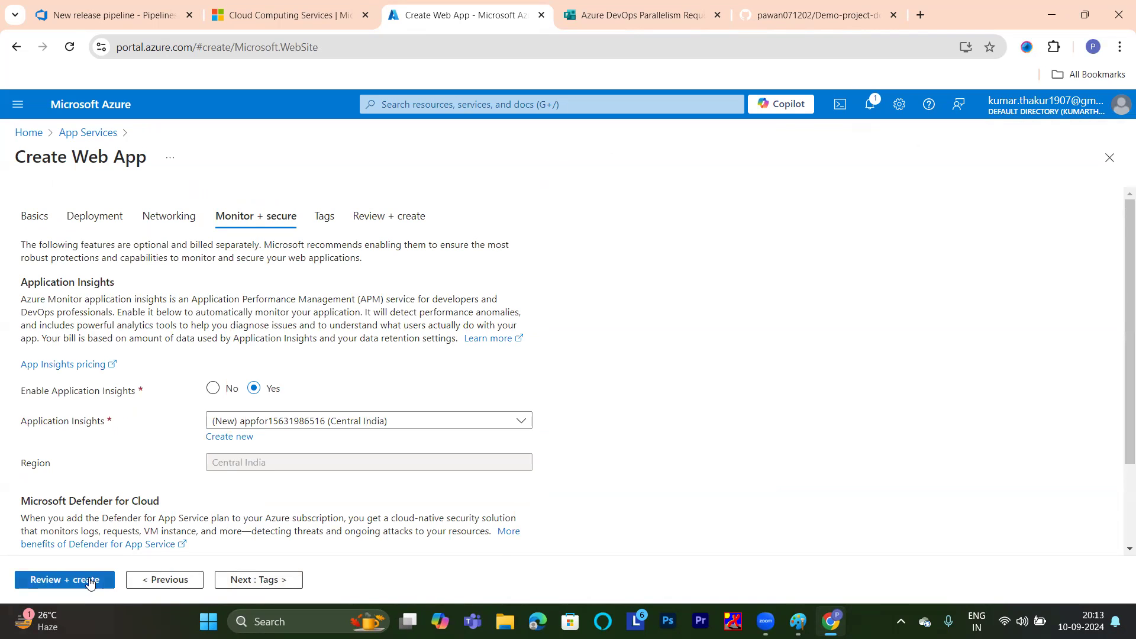
pyautogui.click(90, 581)
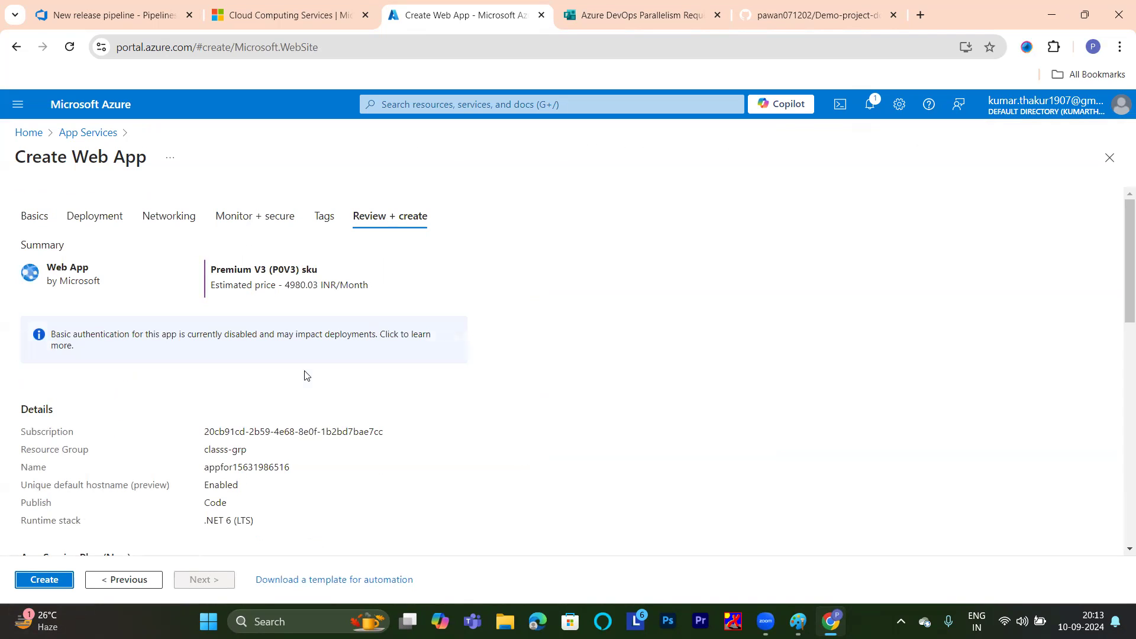
pyautogui.click(28, 583)
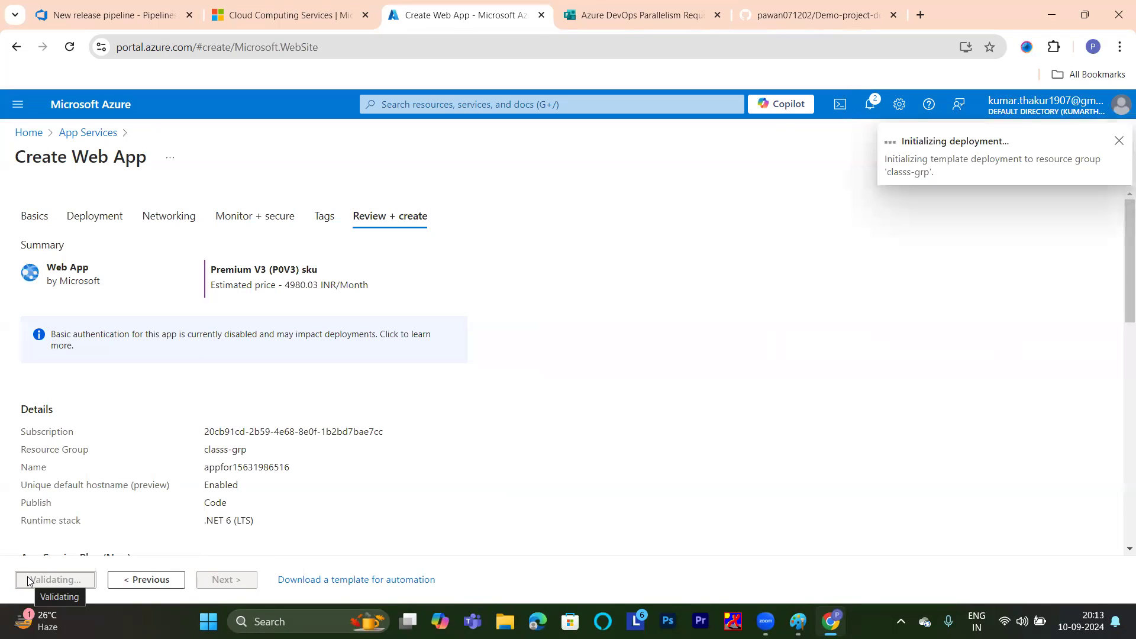
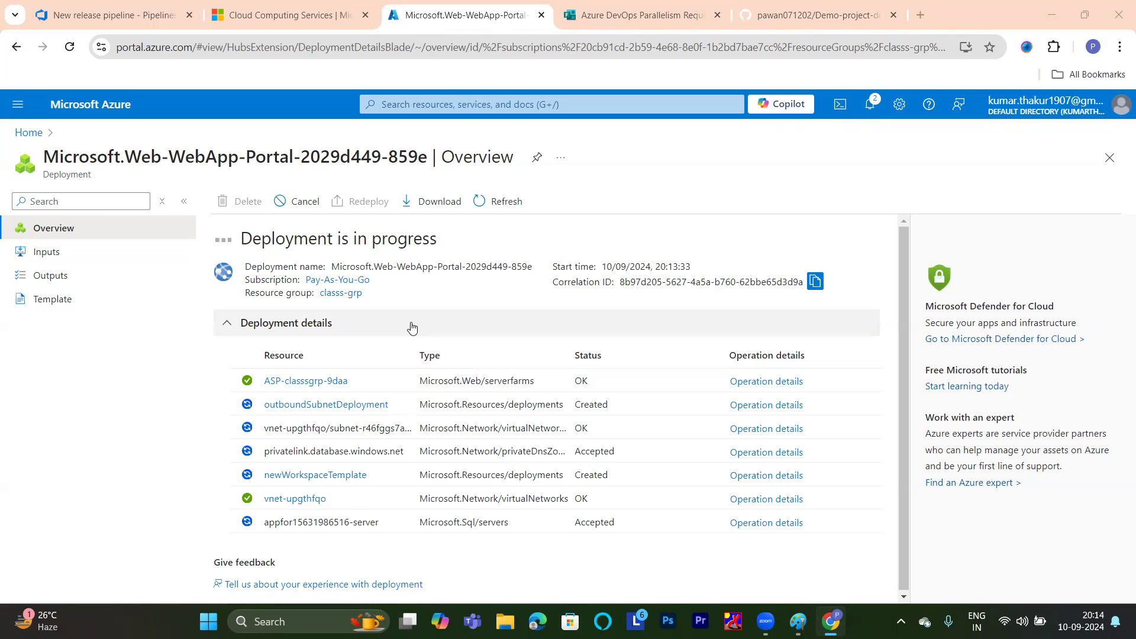
# Refresh the deployment progress to update its resource statuses
pyautogui.click(477, 203)
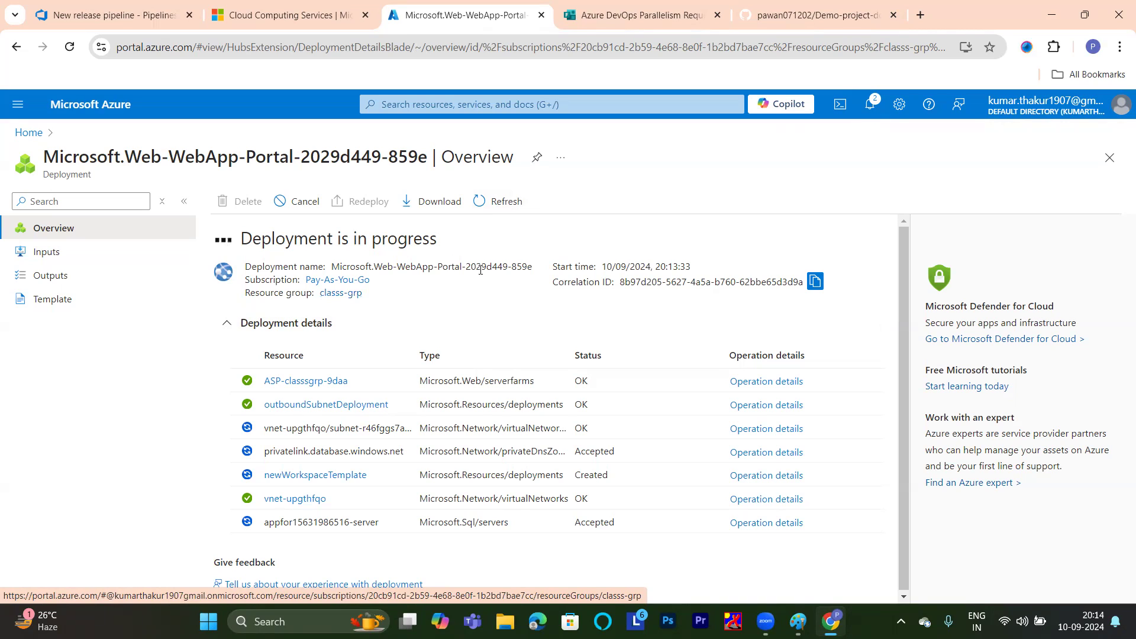
pyautogui.click(479, 202)
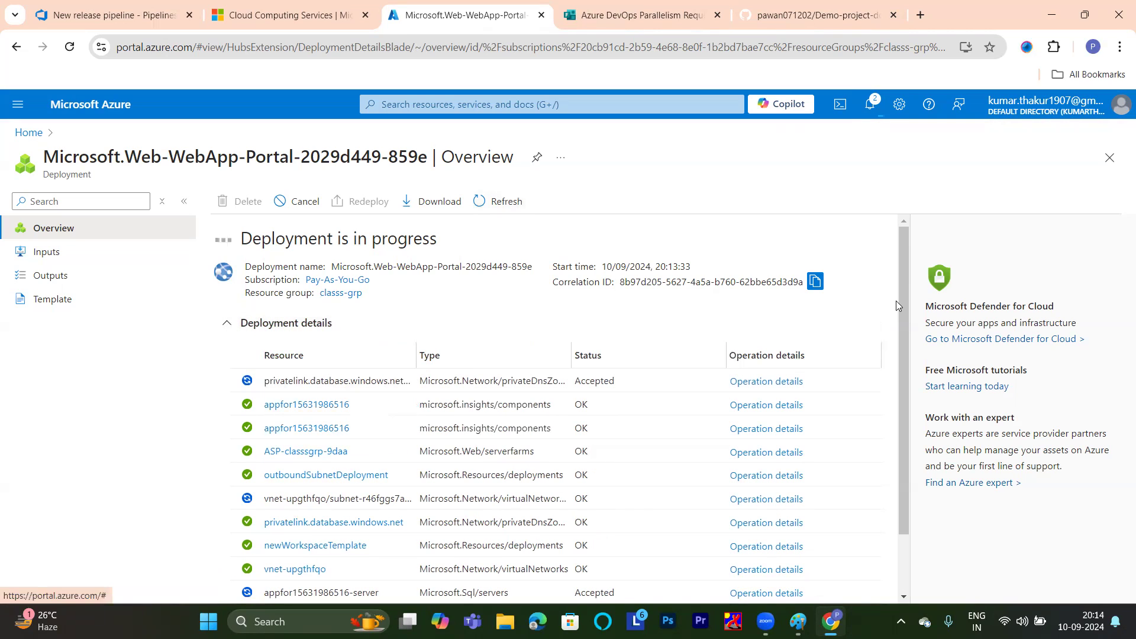
pyautogui.moveTo(904, 250)
pyautogui.mouseDown()
pyautogui.moveTo(905, 352)
pyautogui.moveTo(904, 233)
pyautogui.mouseUp()
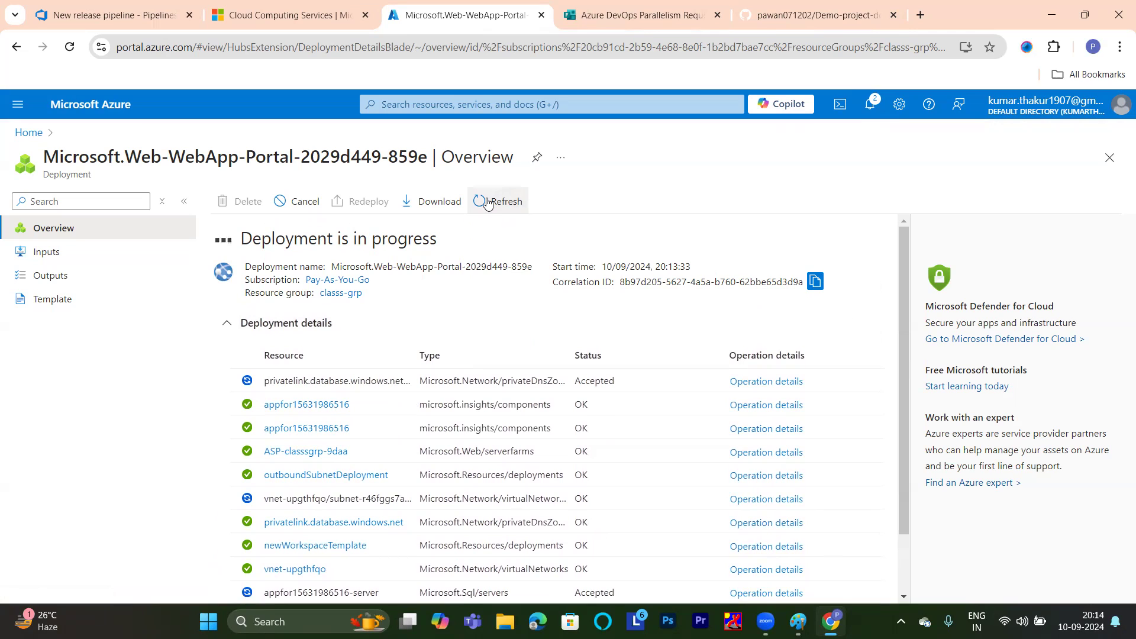
# Dismiss the validation-failed notification and open the classs-grp resource group
pyautogui.click(868, 103)
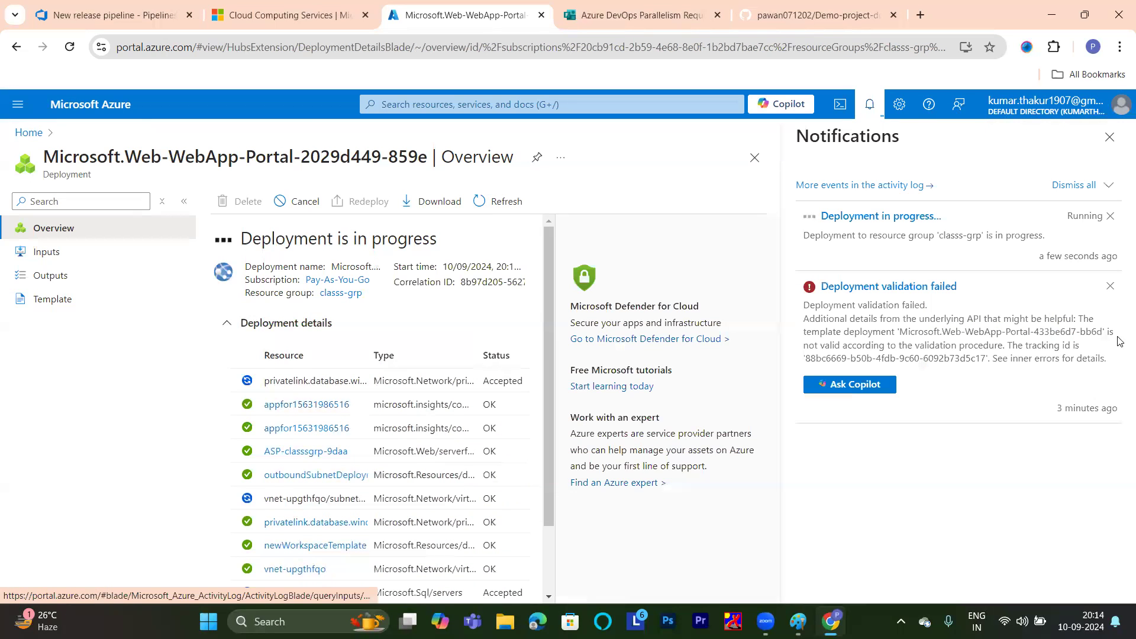
pyautogui.click(1109, 286)
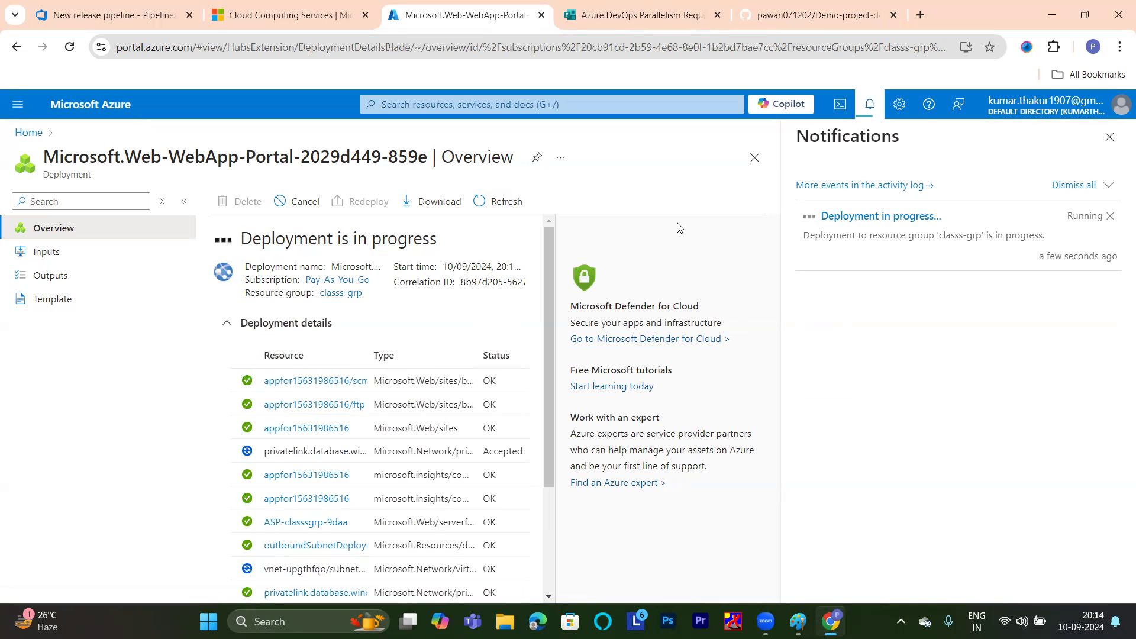
pyautogui.click(1108, 138)
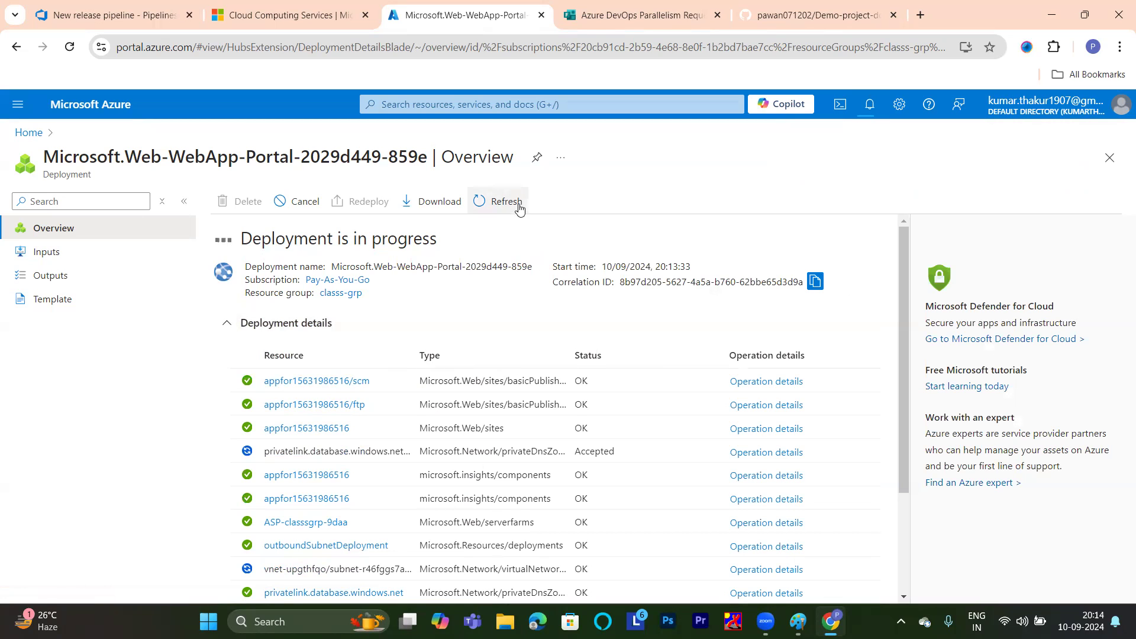
pyautogui.click(343, 296)
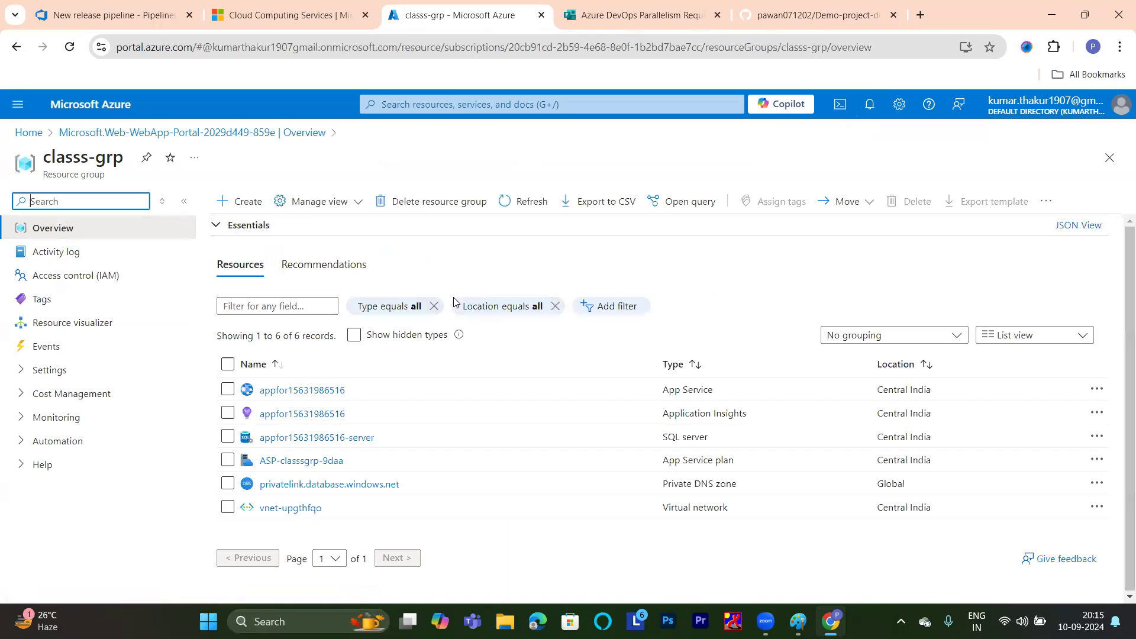
pyautogui.click(288, 391)
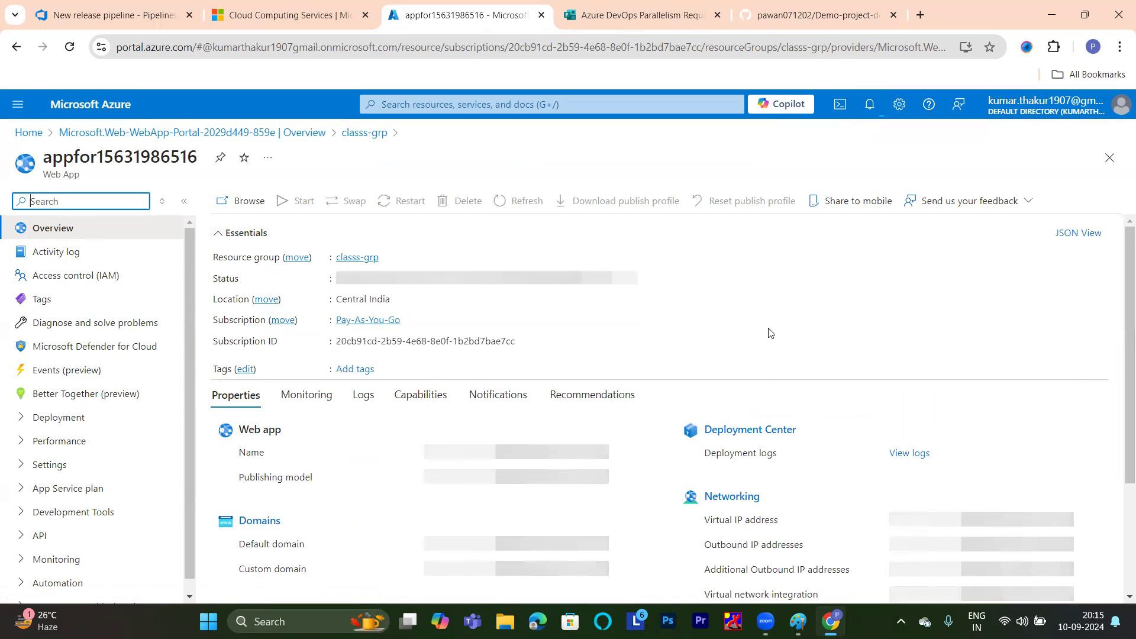
pyautogui.click(871, 104)
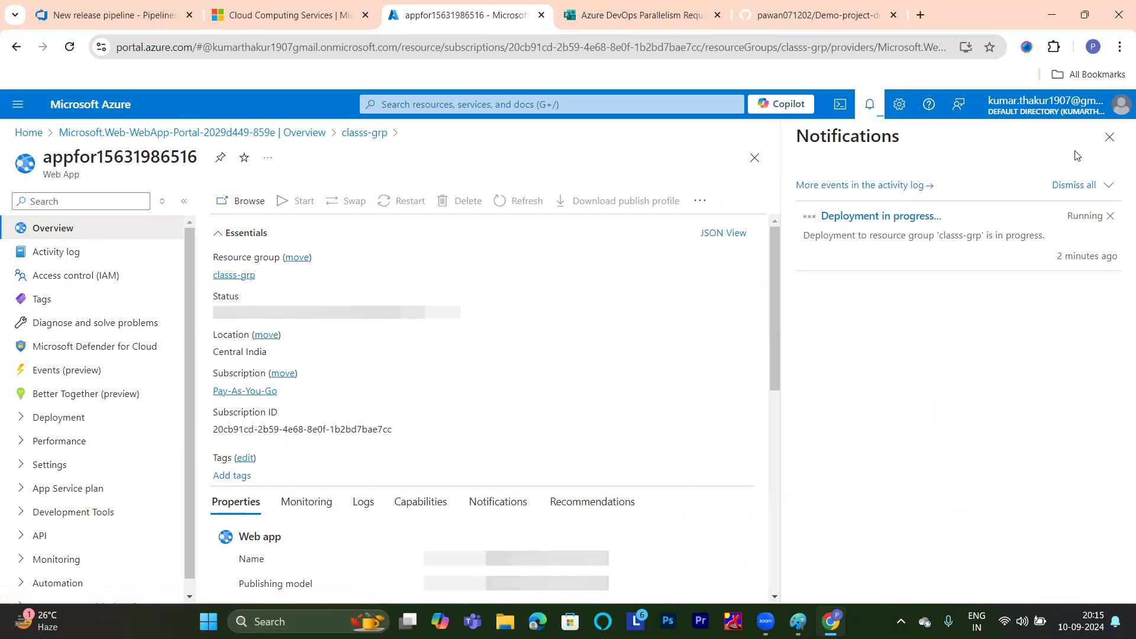
pyautogui.click(1107, 138)
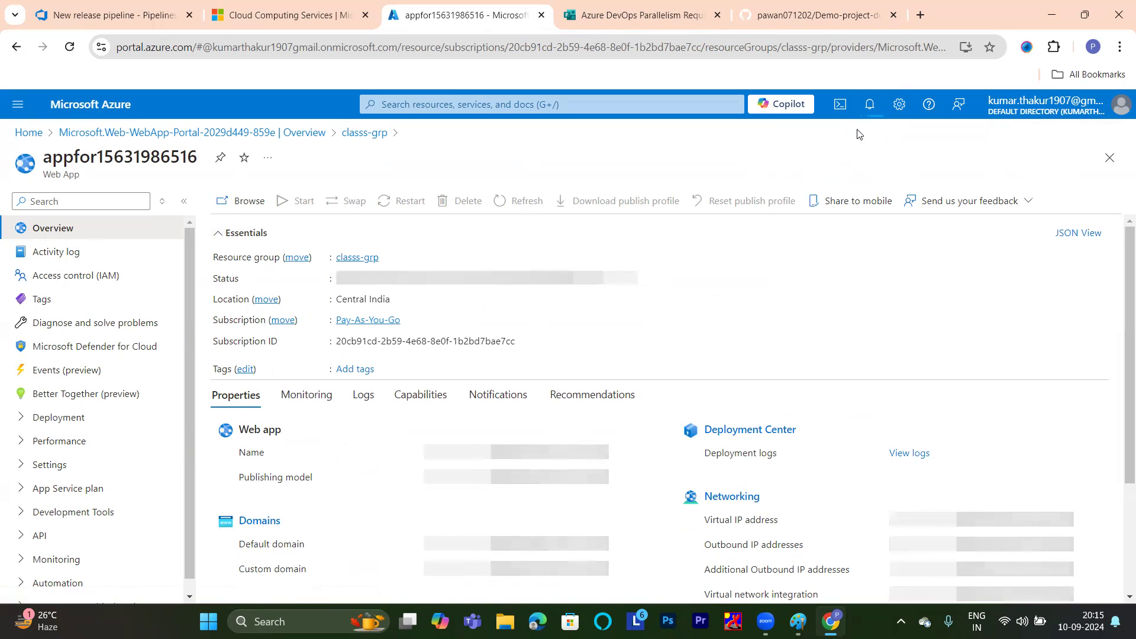
pyautogui.click(876, 104)
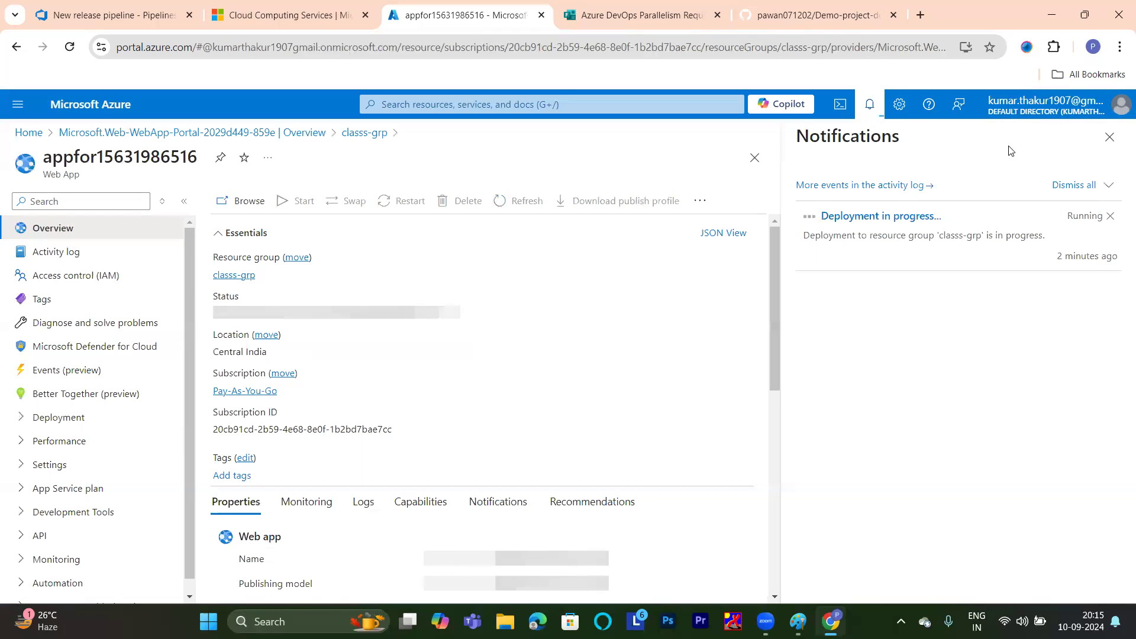
pyautogui.click(1105, 136)
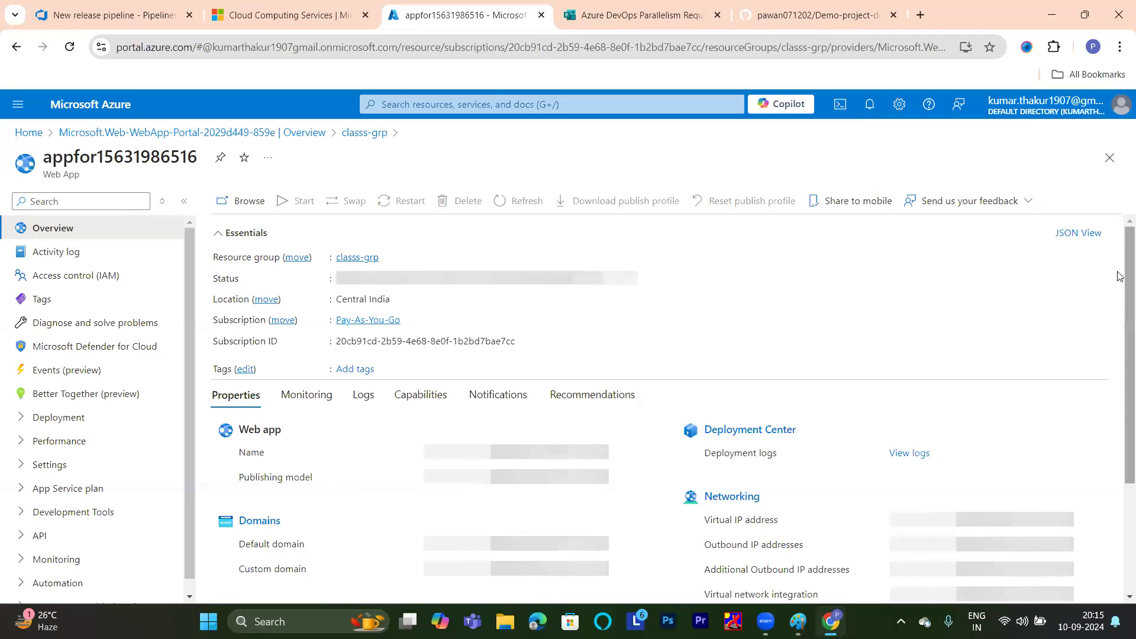
# Go from notifications to the running deployment's progress page
pyautogui.scroll(-2, 1119, 369)
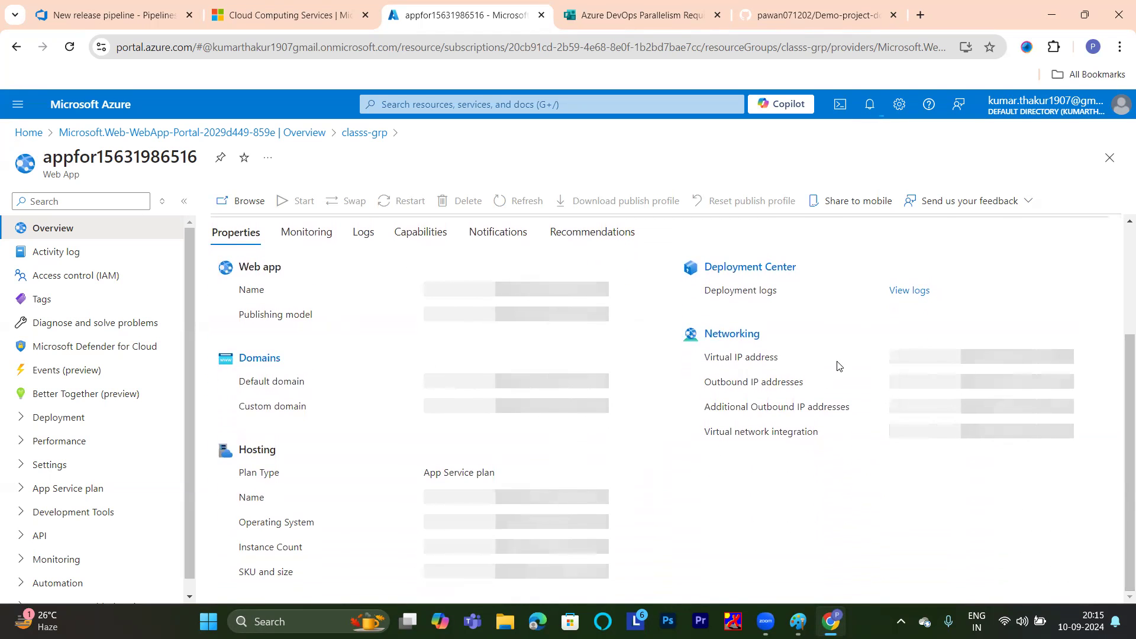
pyautogui.scroll(3, 1119, 387)
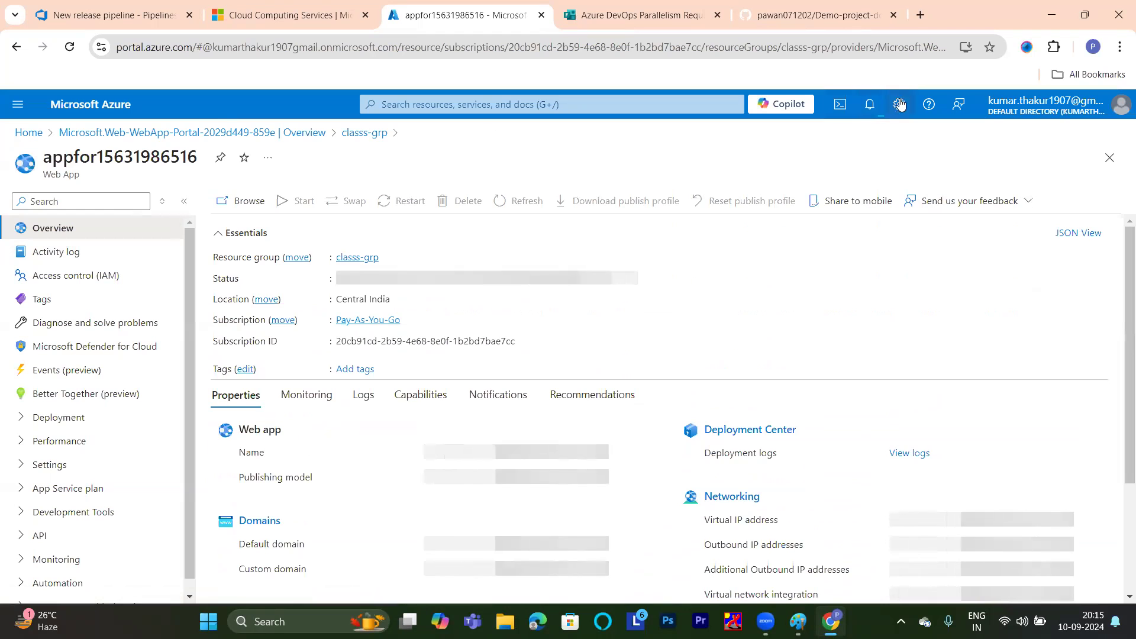
pyautogui.click(869, 104)
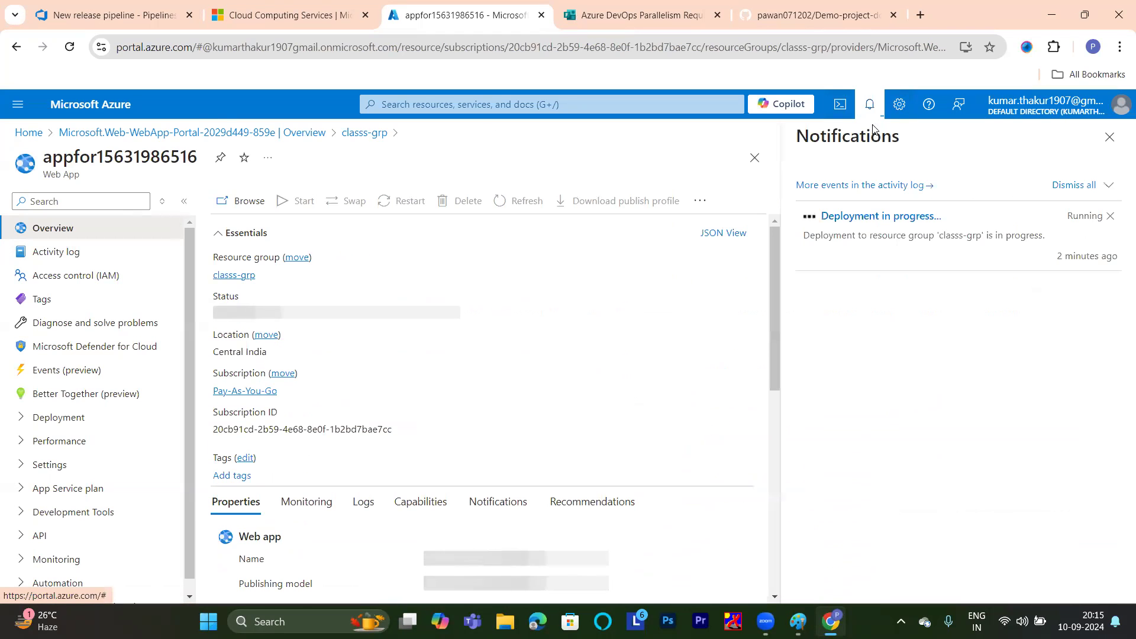
pyautogui.click(881, 217)
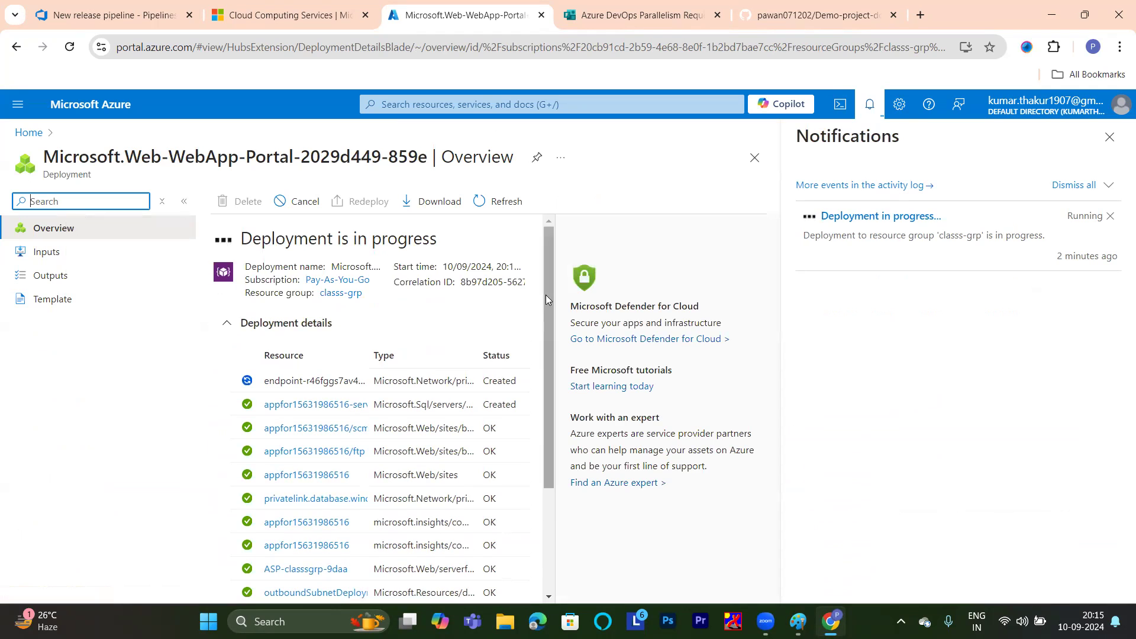
# Refresh the Microsoft.Web-WebApp-Portal deployment overview until it reports 'Your deployment is complete'
pyautogui.scroll(-3, 546, 293)
pyautogui.scroll(3, 560, 393)
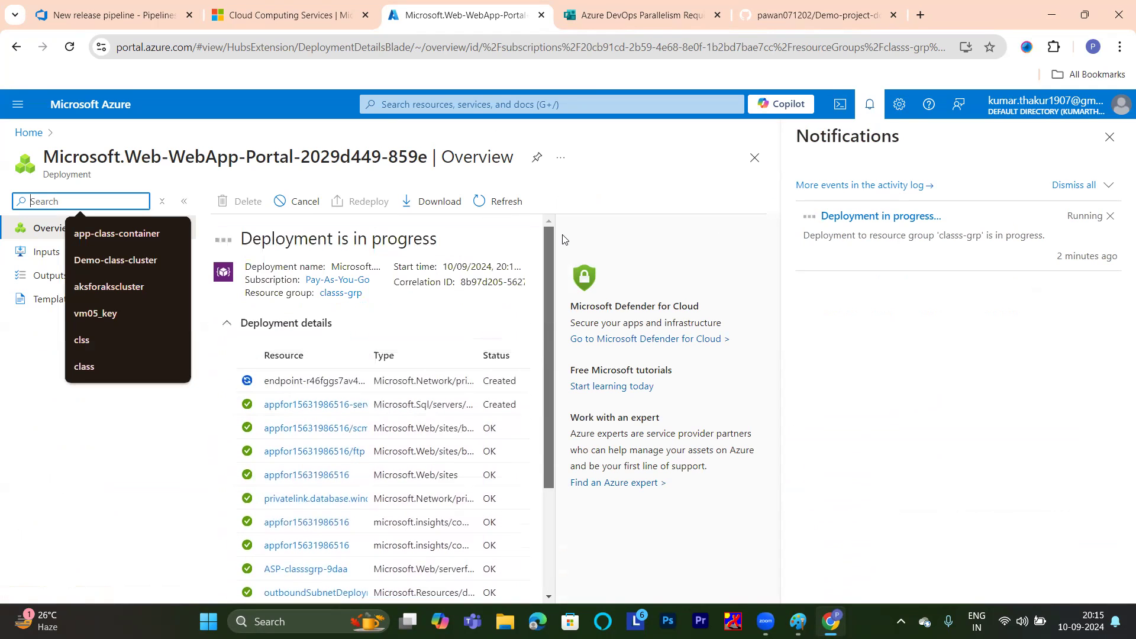
pyautogui.click(138, 448)
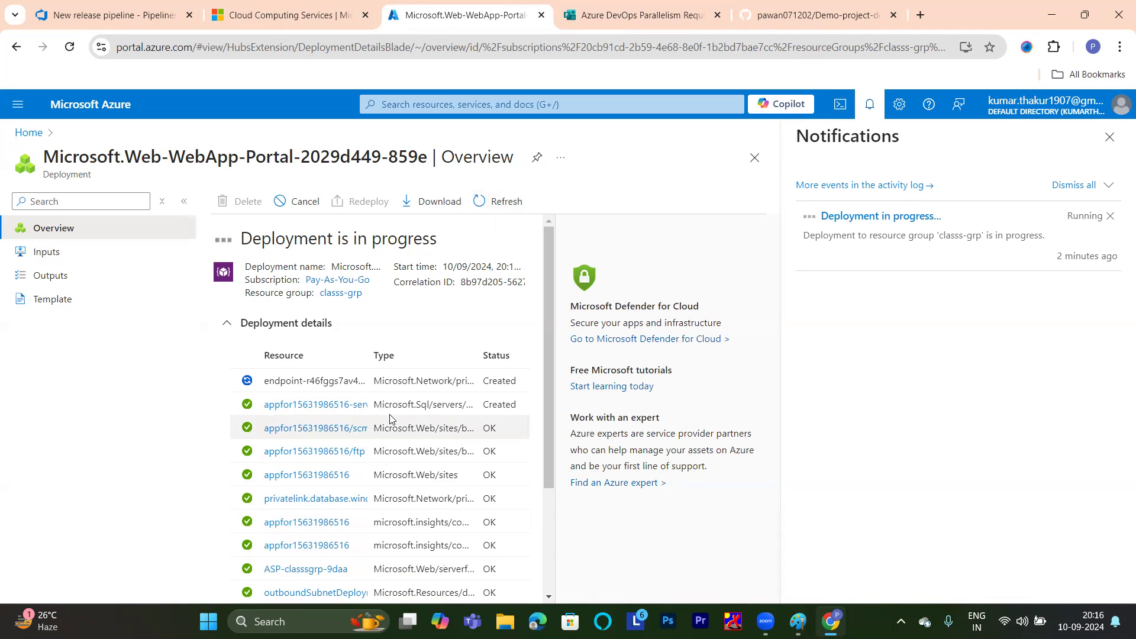
pyautogui.moveTo(551, 303); pyautogui.dragTo(552, 242)
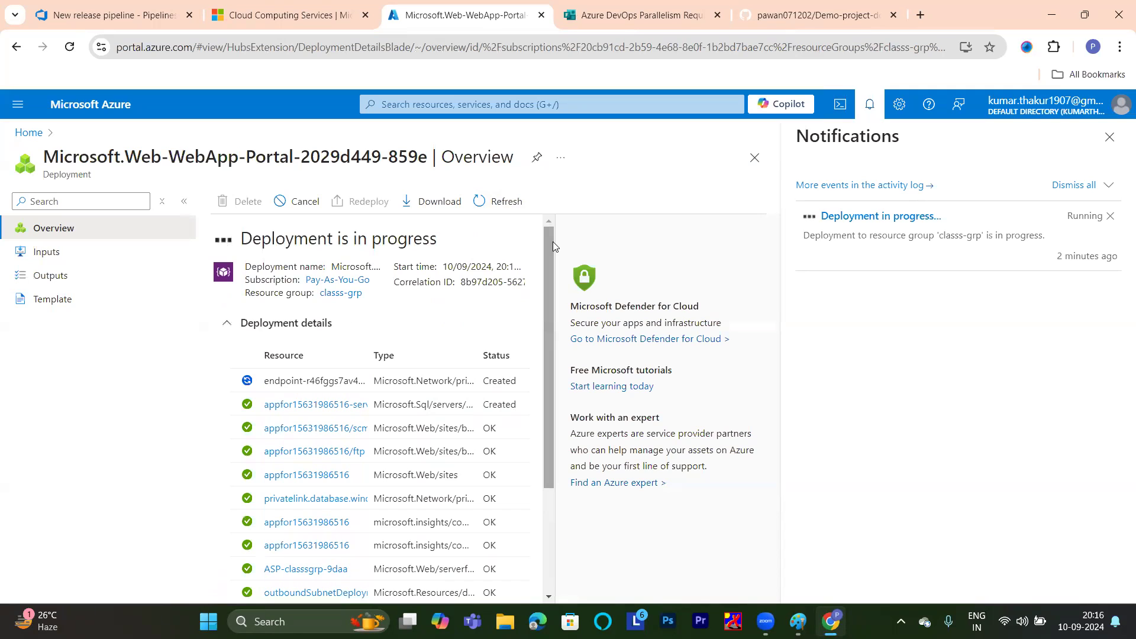
pyautogui.click(483, 205)
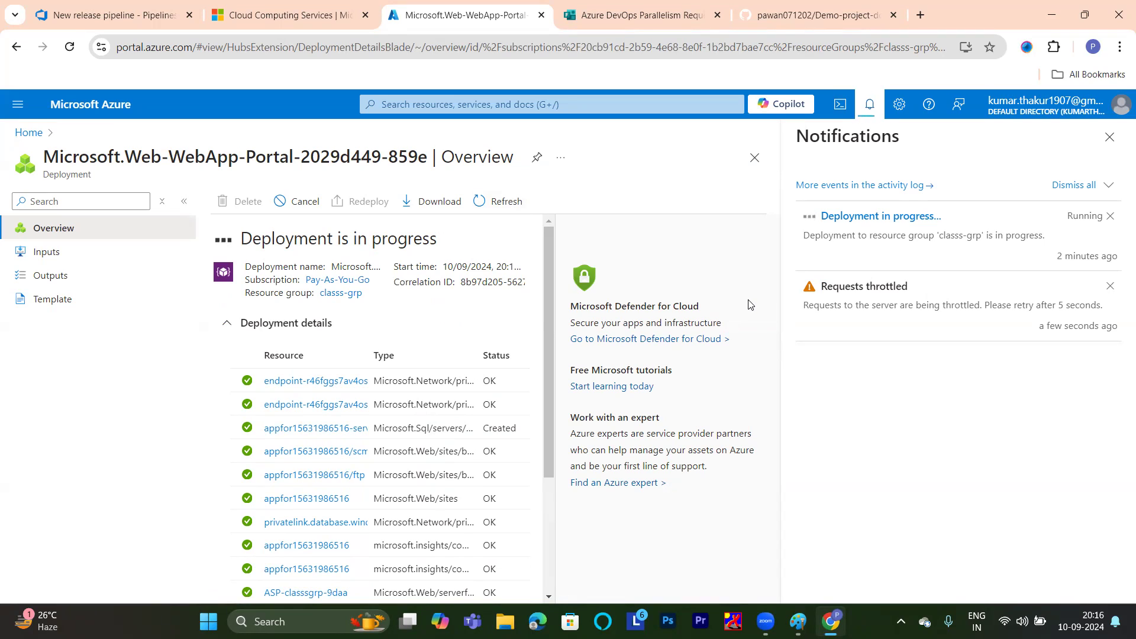
pyautogui.click(1110, 138)
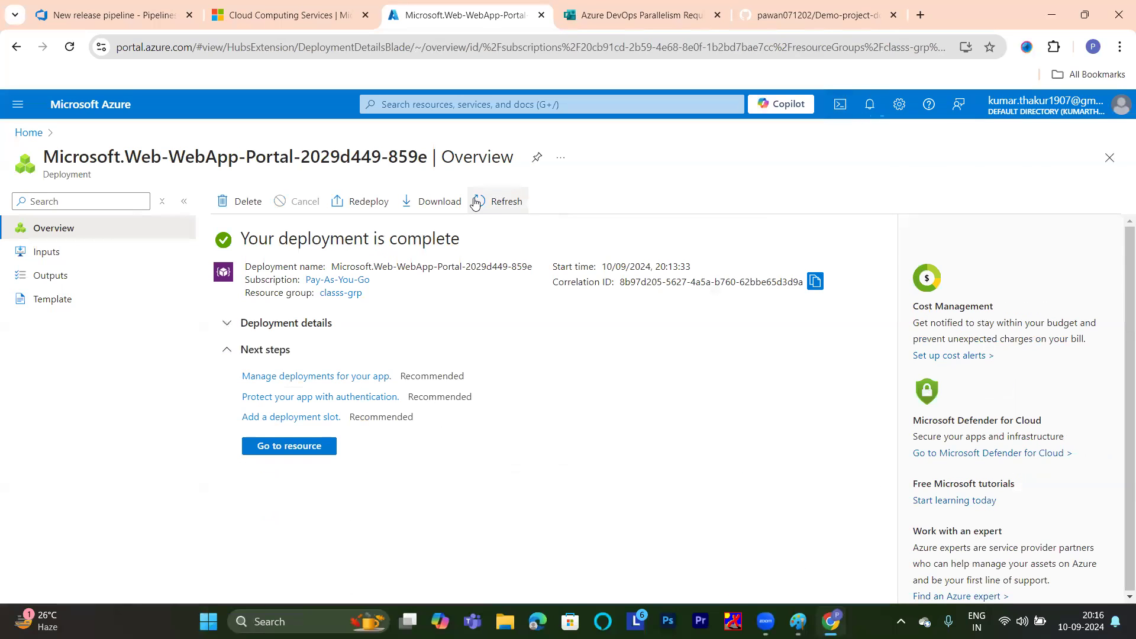
pyautogui.click(299, 447)
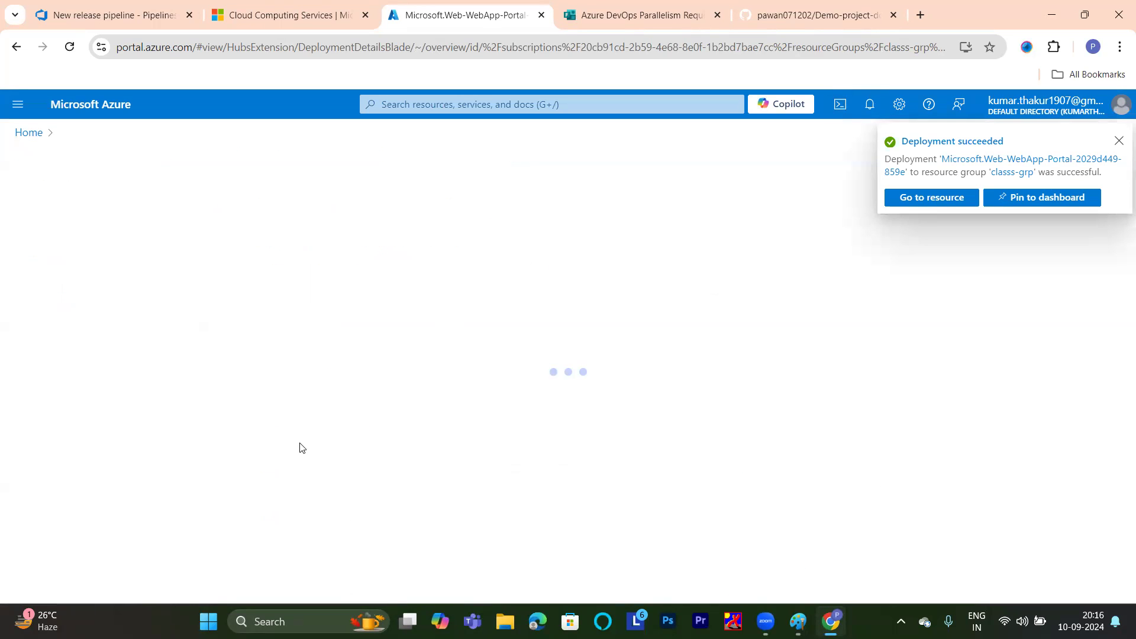
pyautogui.click(1118, 142)
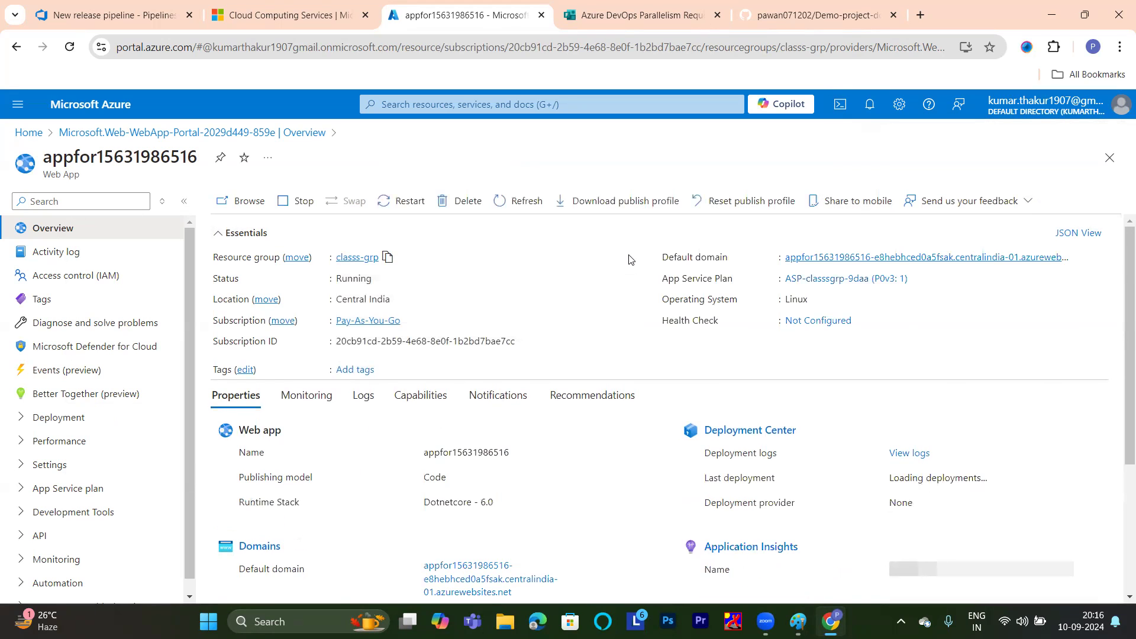
pyautogui.click(901, 259)
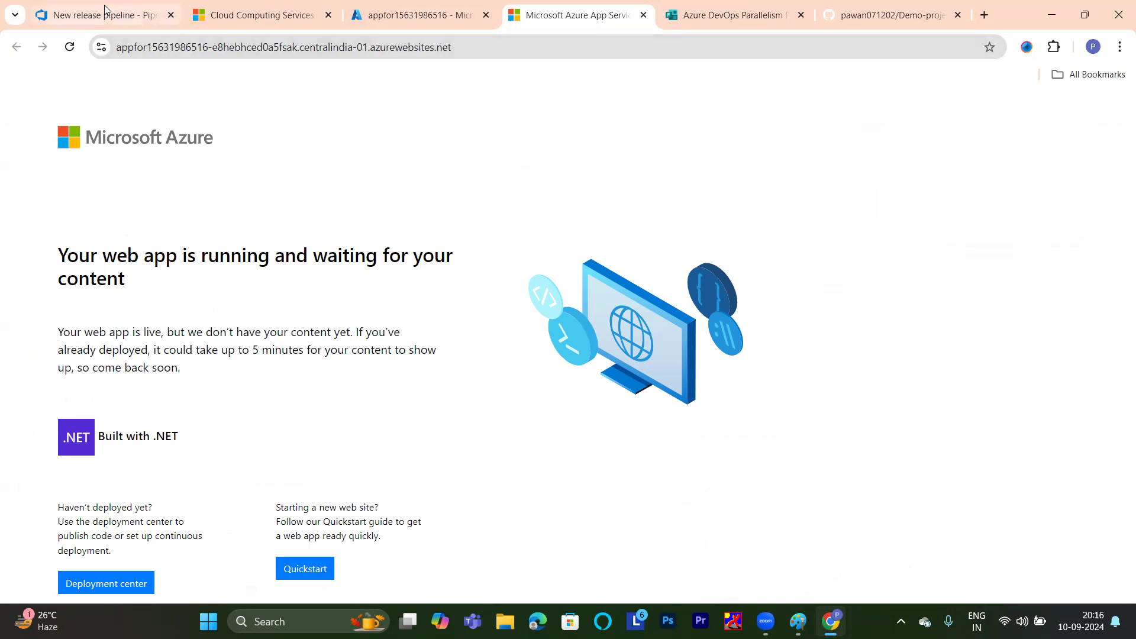
pyautogui.click(71, 15)
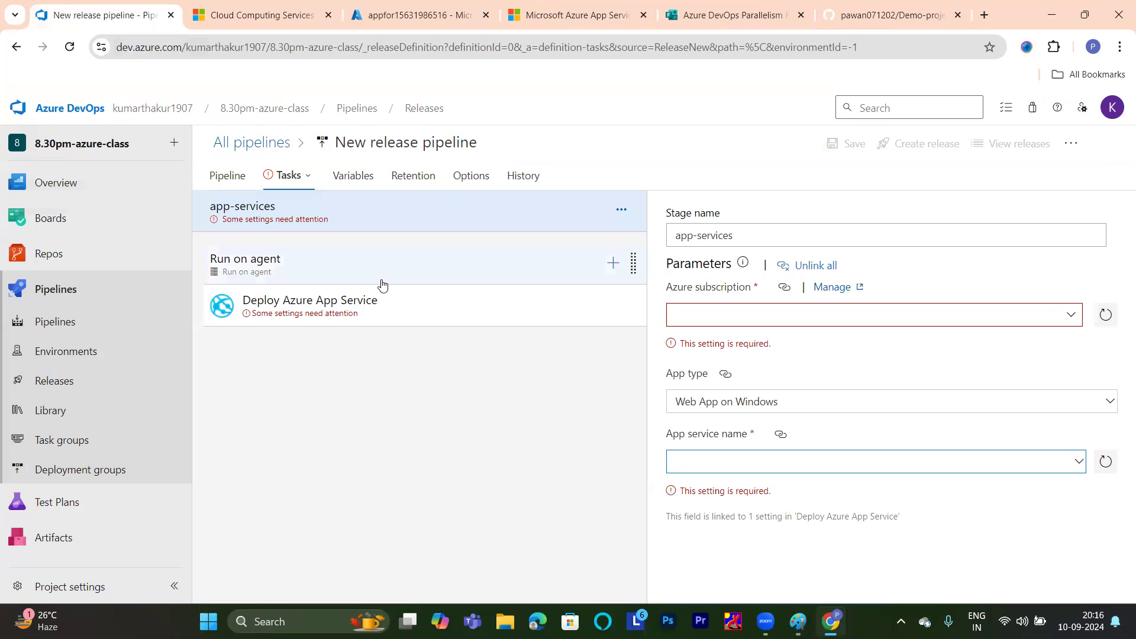
# Reload subscriptions, choose Pay-As-You-Go, and authorize its service connection
pyautogui.click(1105, 315)
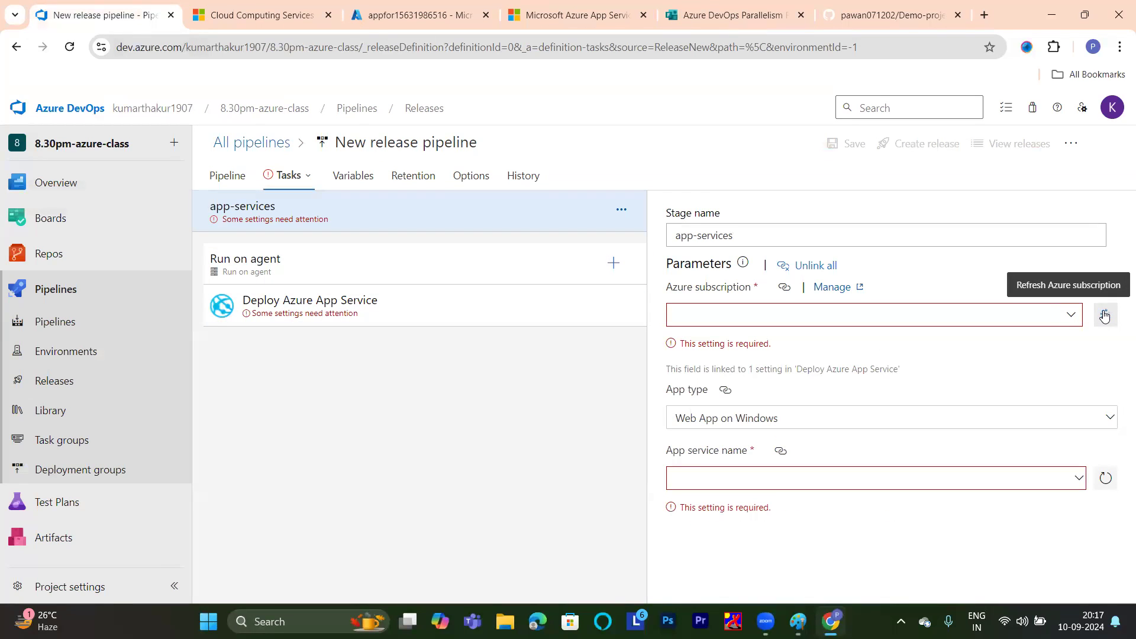
pyautogui.click(1069, 314)
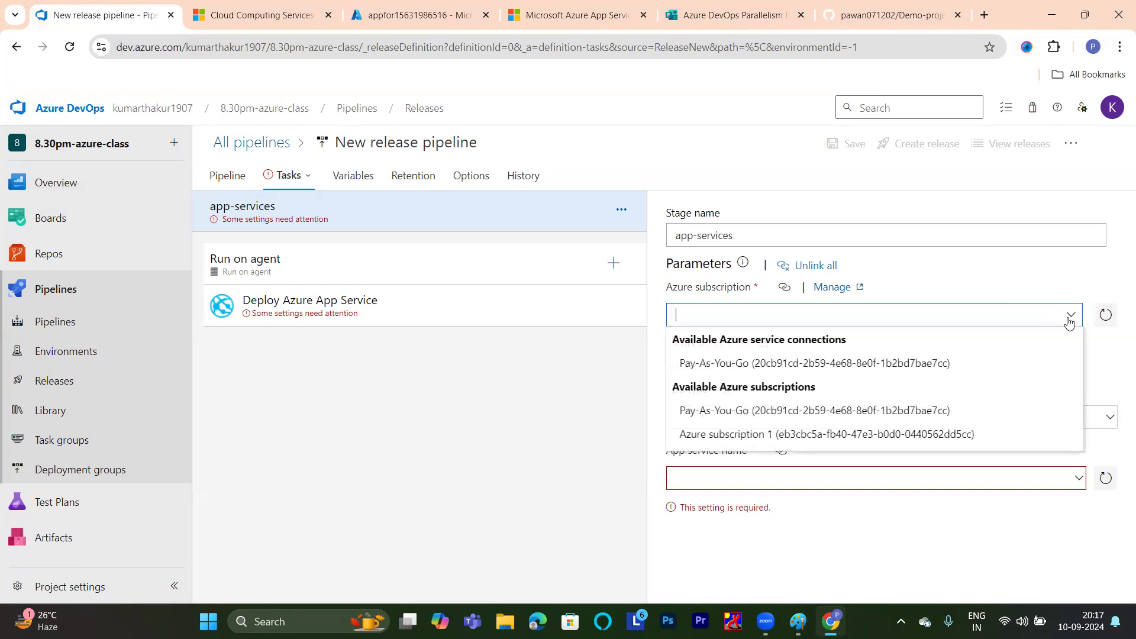
pyautogui.click(865, 418)
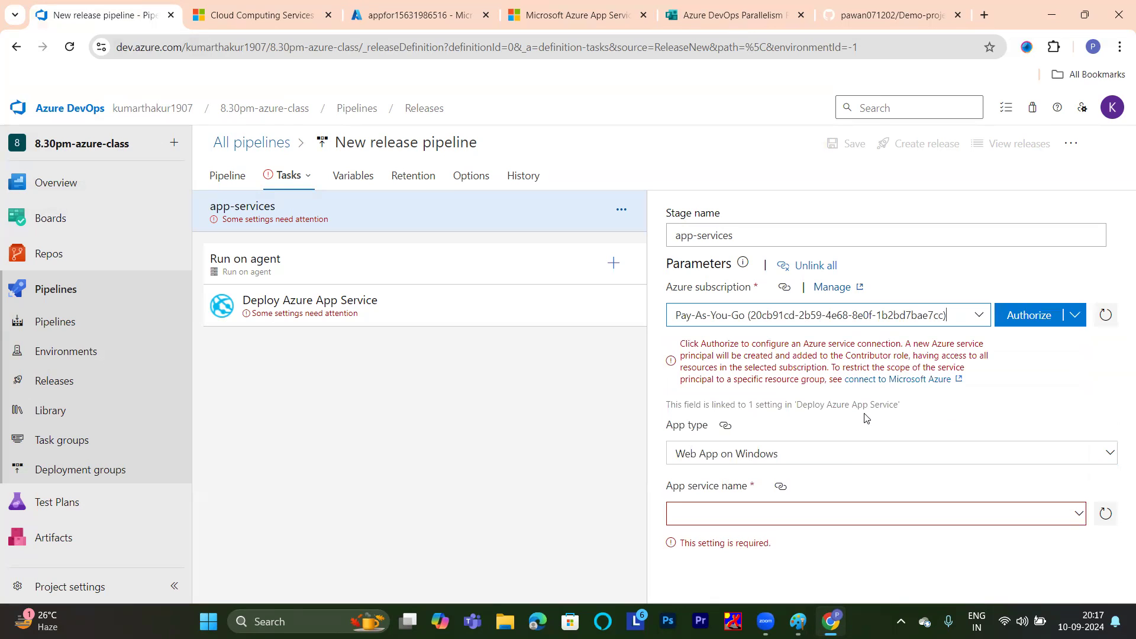
pyautogui.click(1015, 319)
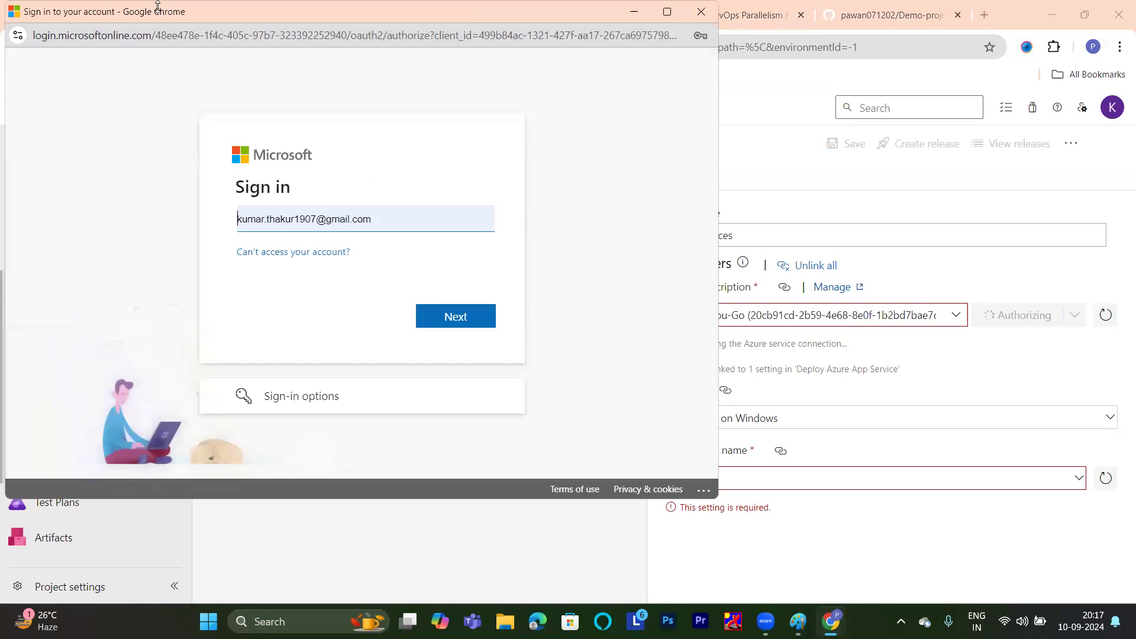
# Finish Microsoft sign-in with the emailed verification code and dismiss the service connection error
pyautogui.click(451, 317)
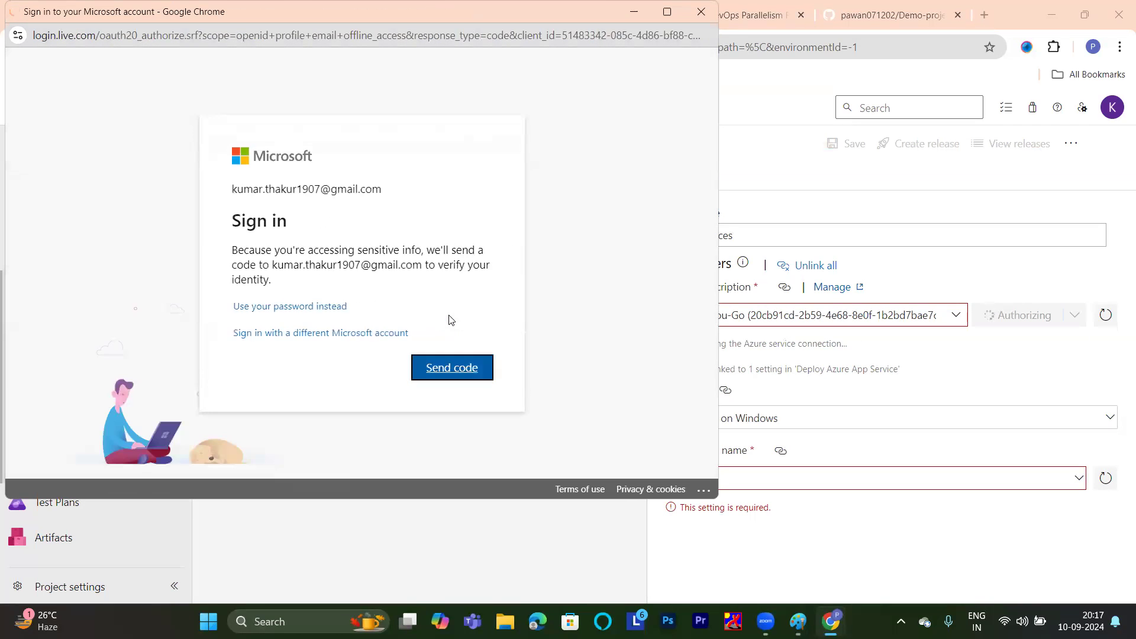
pyautogui.click(452, 367)
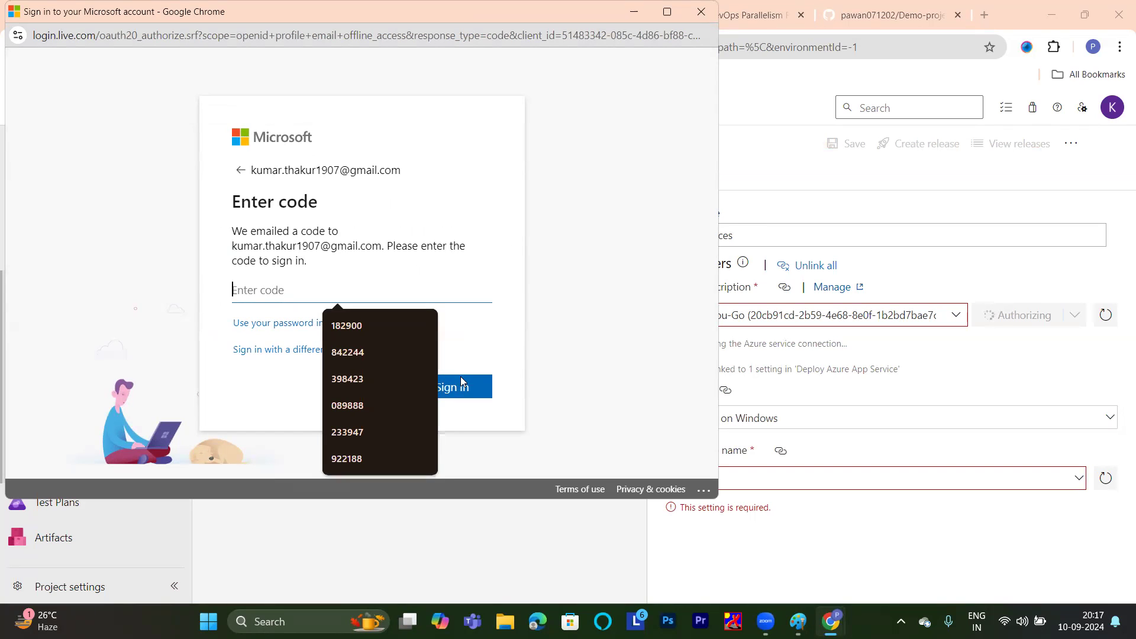
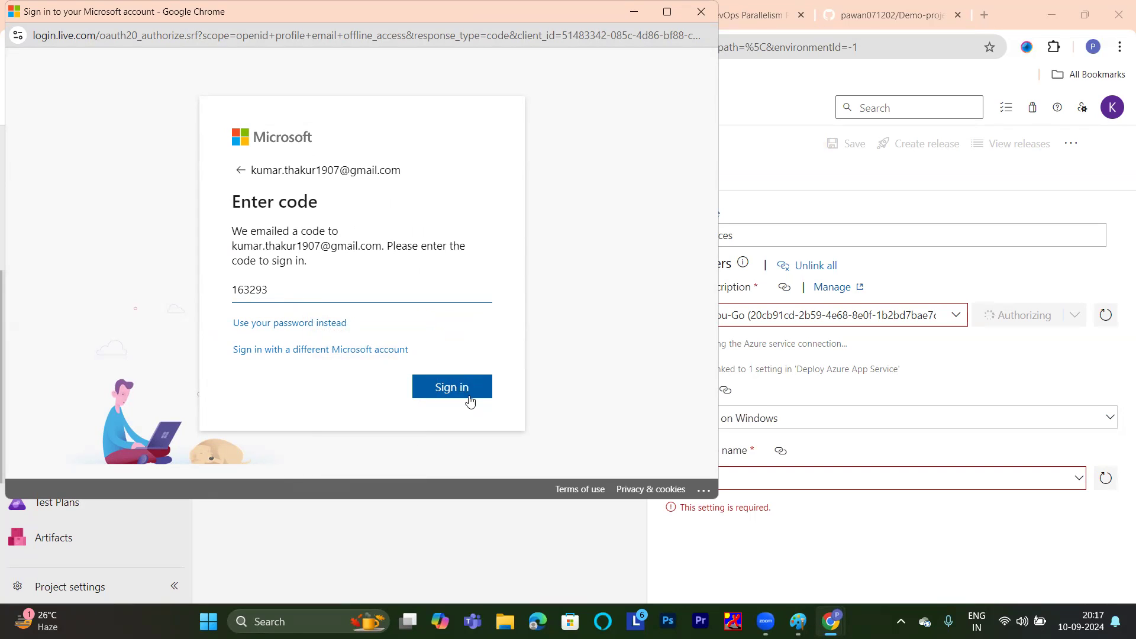
pyautogui.click(456, 389)
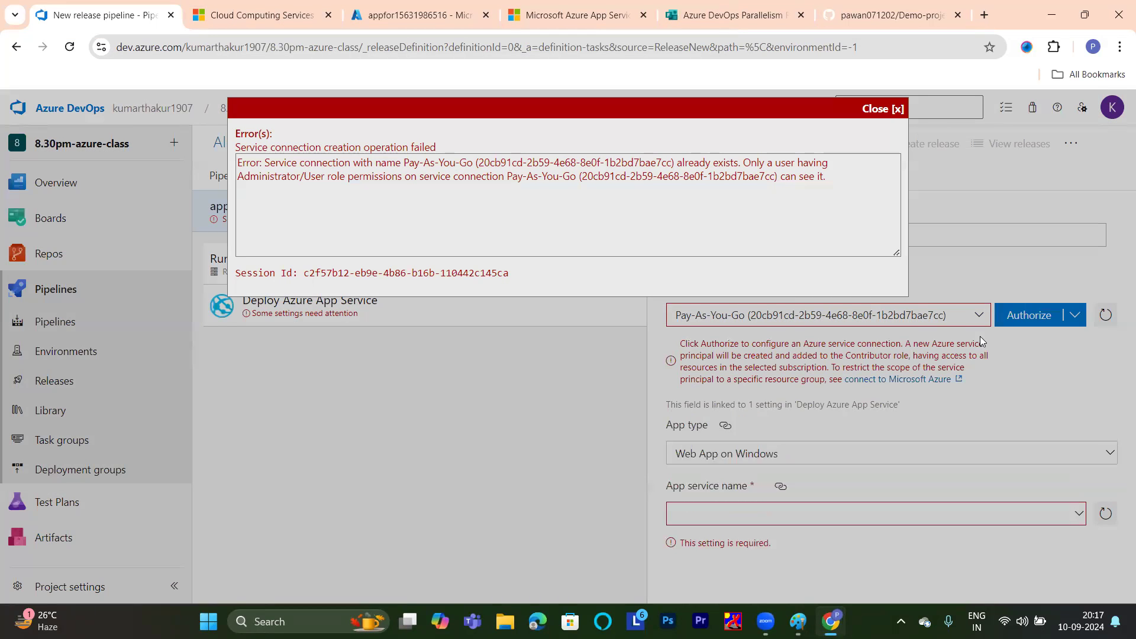
pyautogui.click(874, 110)
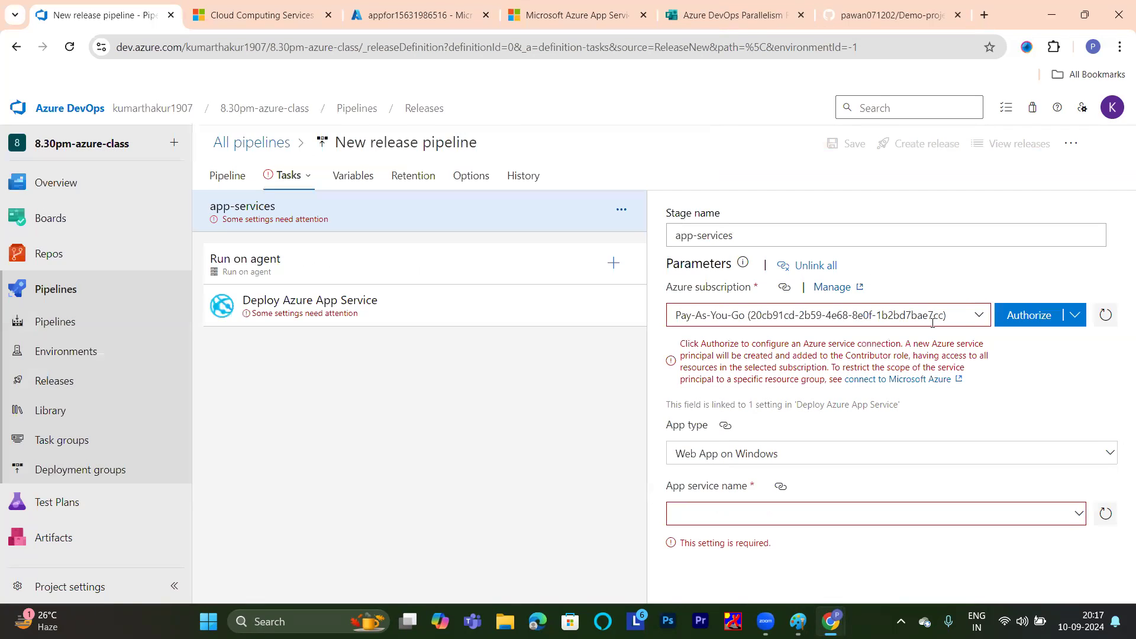
# Retry authorizing Pay-As-You-Go, signing in with a newly emailed verification code
pyautogui.click(1041, 316)
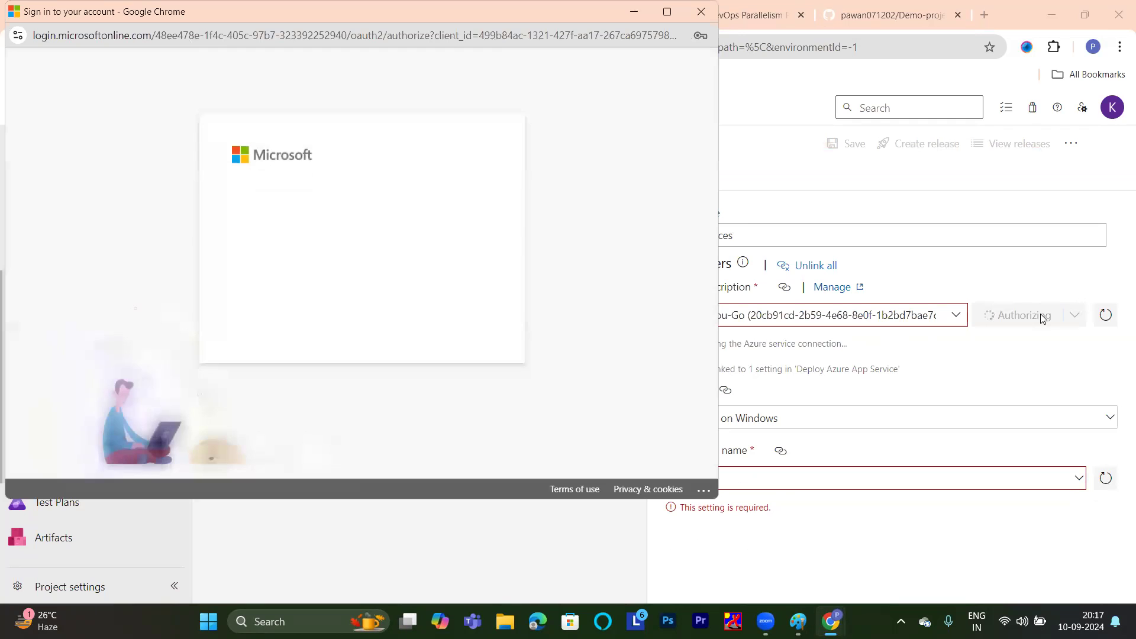
pyautogui.click(474, 320)
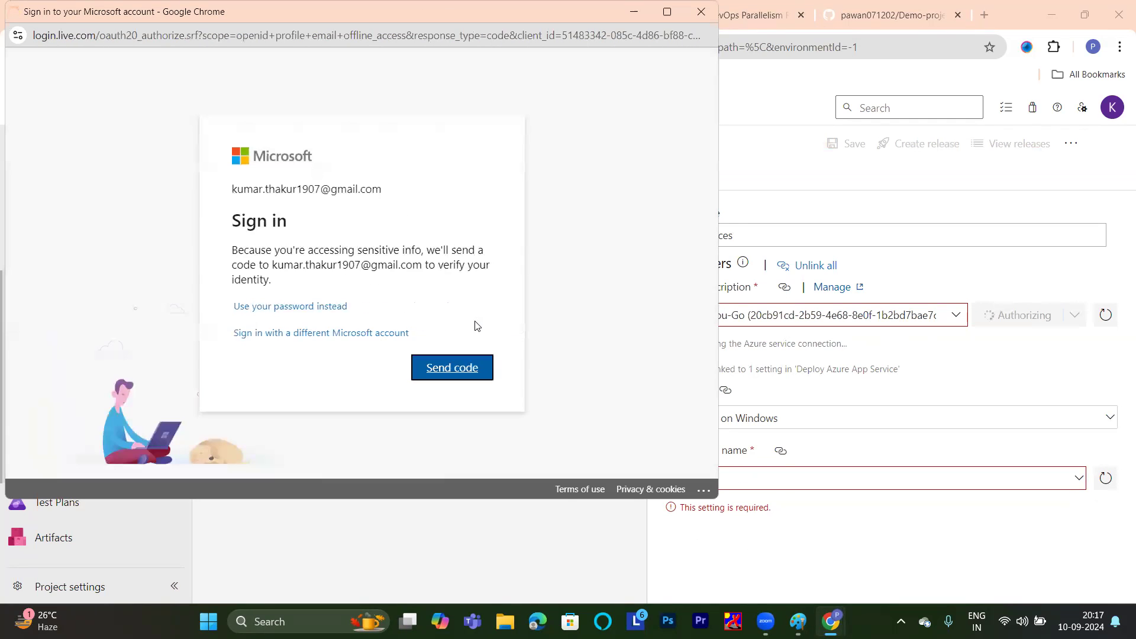
pyautogui.click(431, 368)
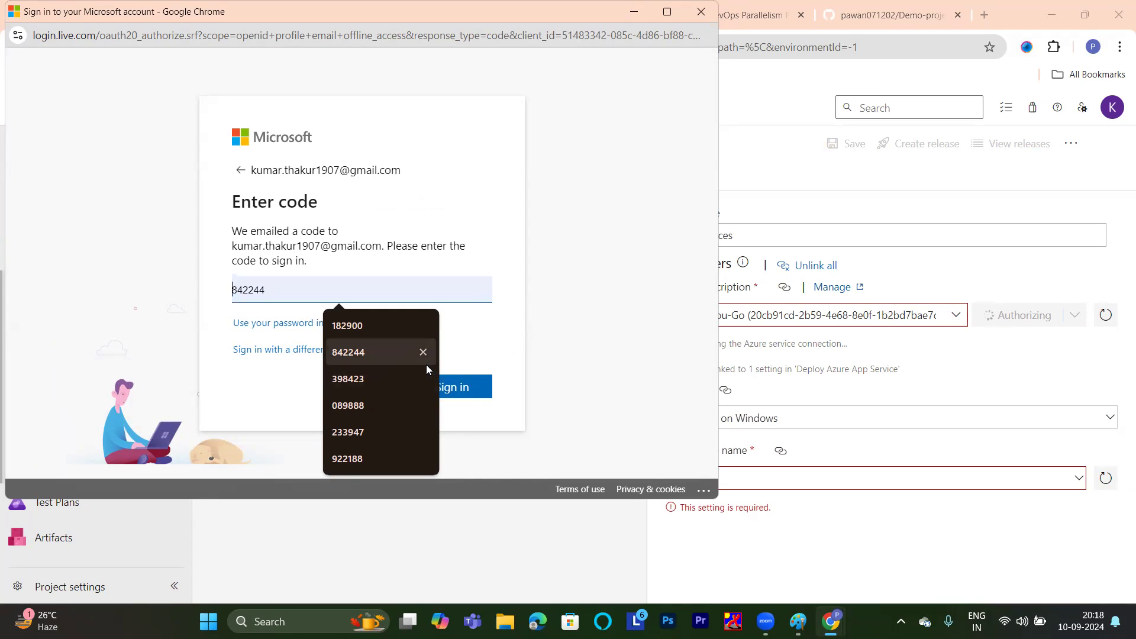
pyautogui.click(354, 283)
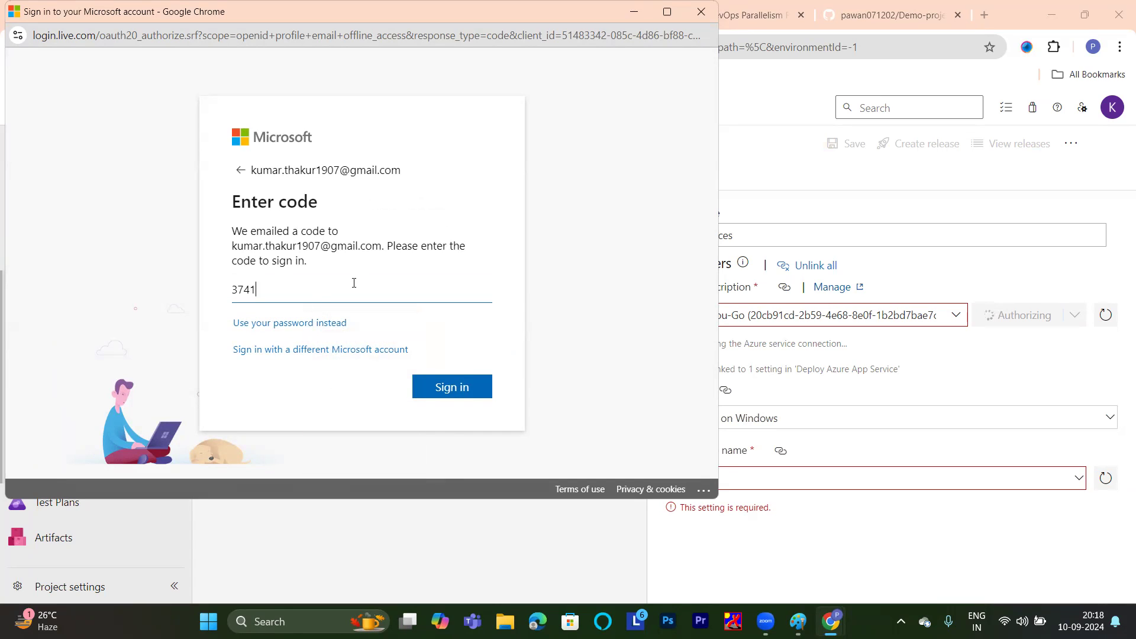
pyautogui.click(434, 387)
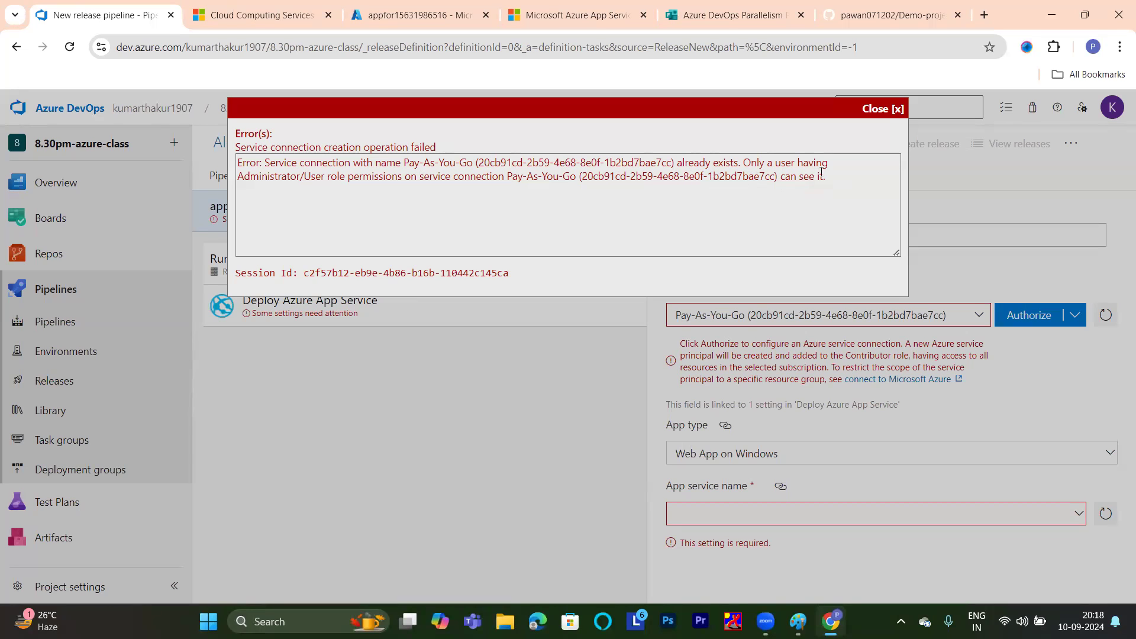
# Close the error and pick the existing Pay-As-You-Go service connection as the Azure subscription
pyautogui.click(880, 111)
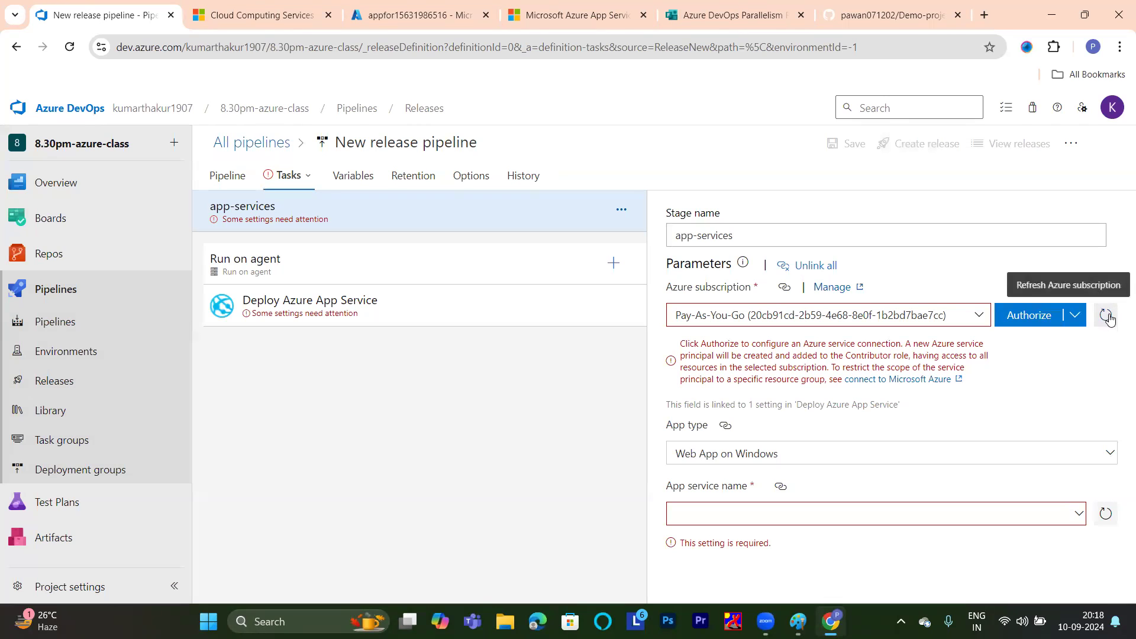
pyautogui.click(977, 317)
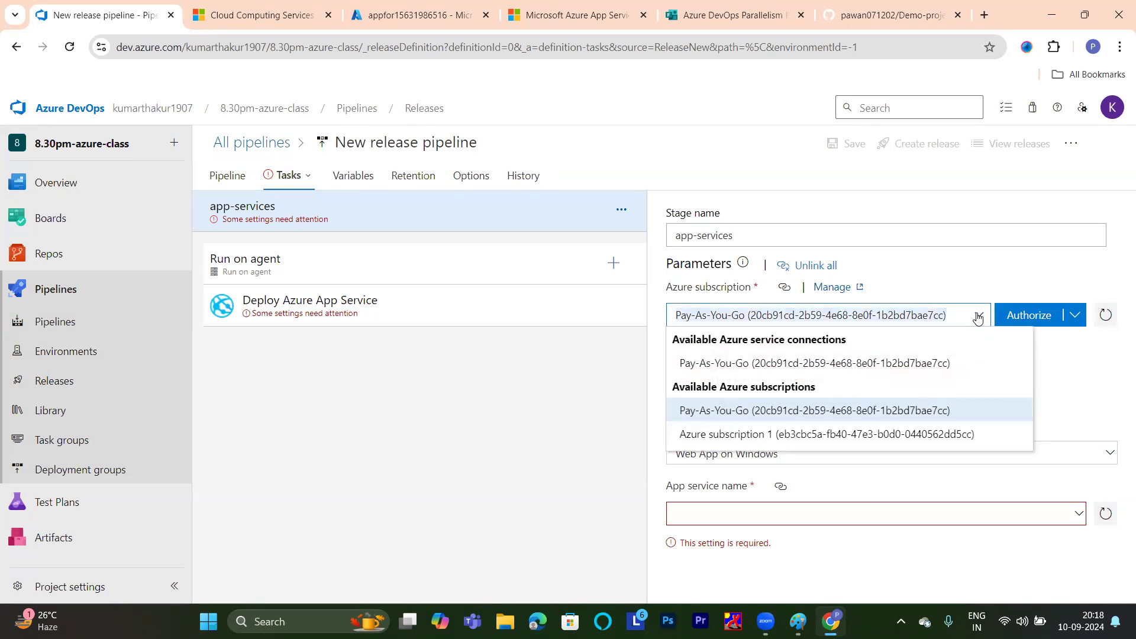
pyautogui.click(870, 363)
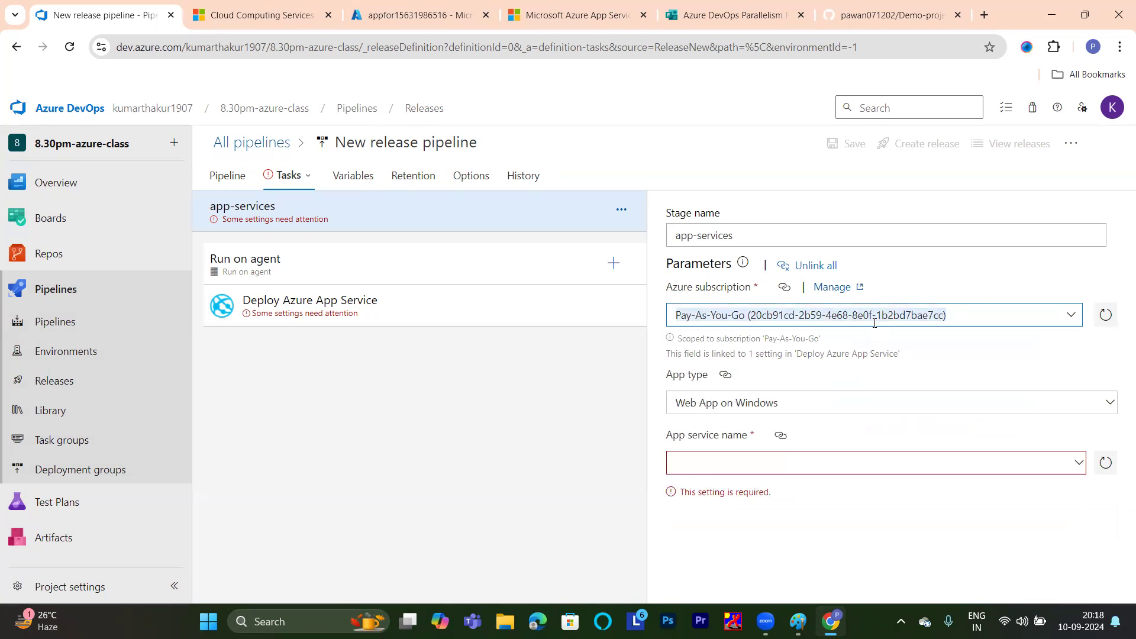
# Keep the Pay-As-You-Go connection, set app type to Web App on Linux, and list app services
pyautogui.click(1067, 317)
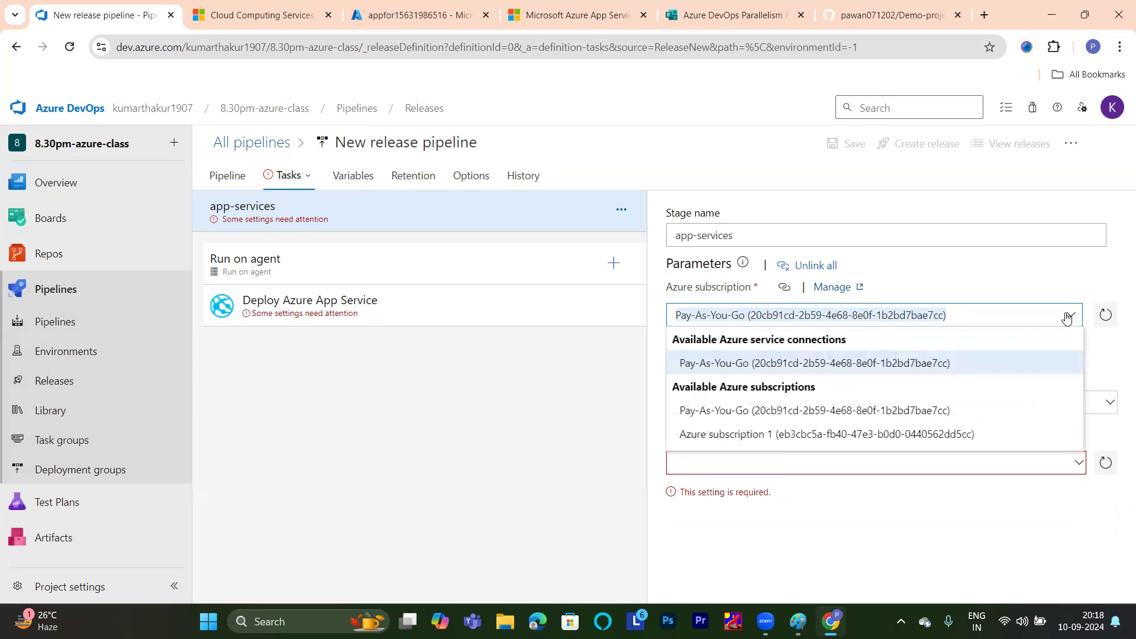
pyautogui.click(750, 368)
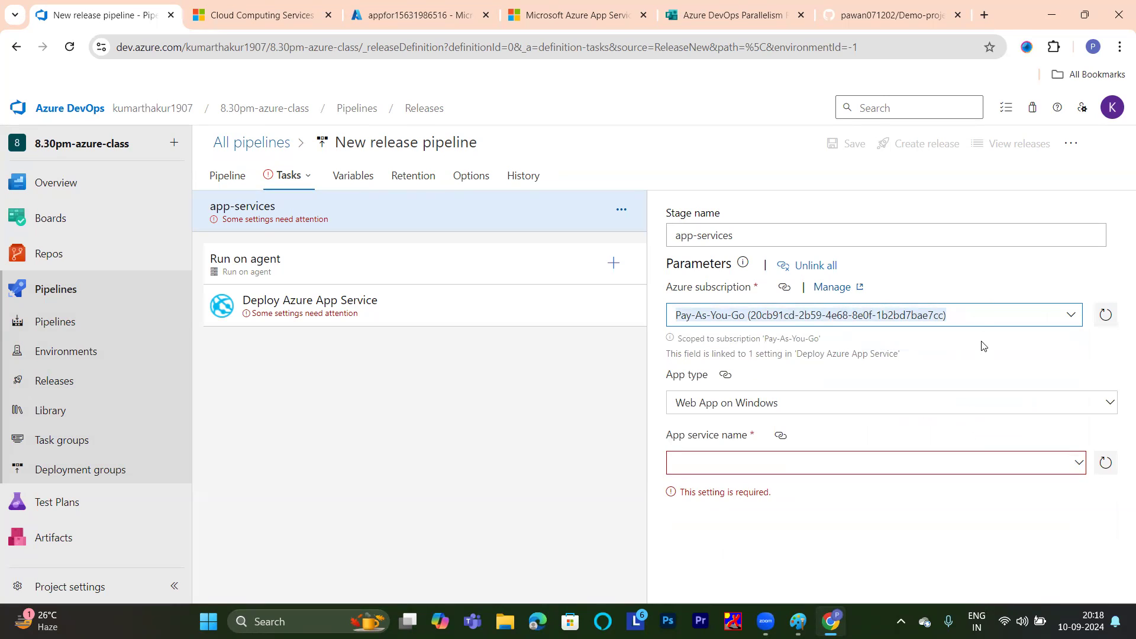
pyautogui.click(1109, 388)
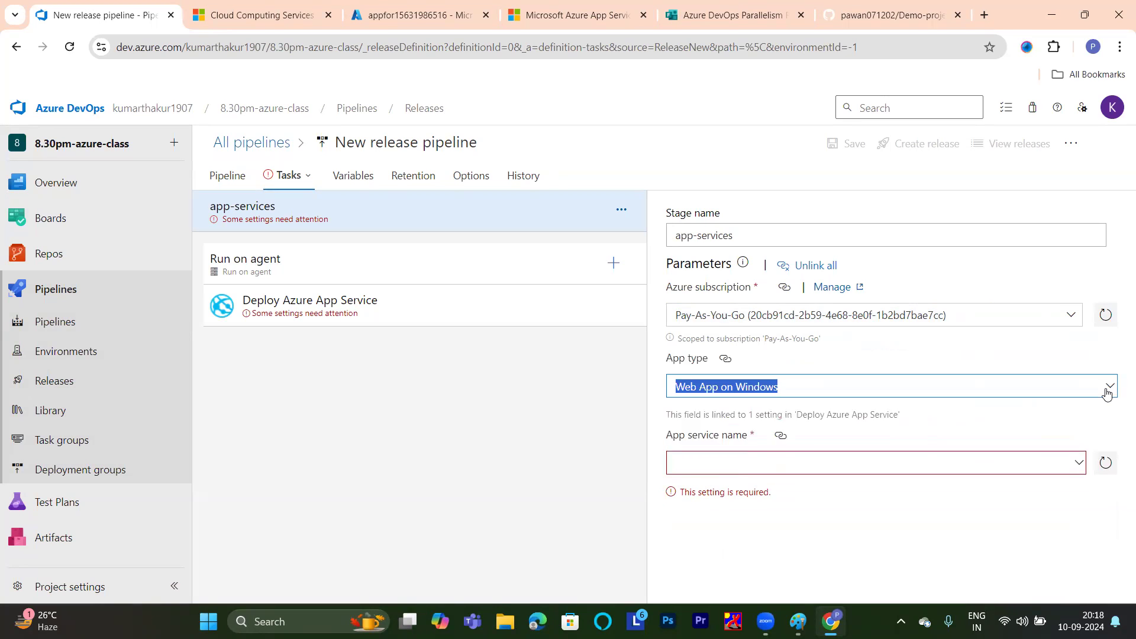
pyautogui.click(782, 433)
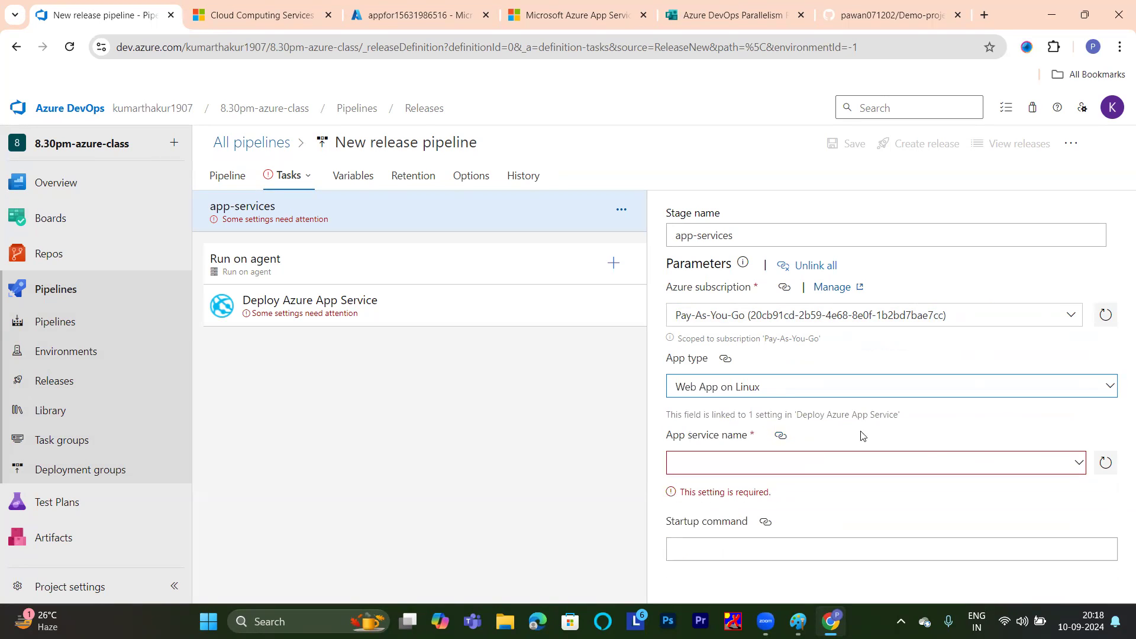
pyautogui.click(1078, 446)
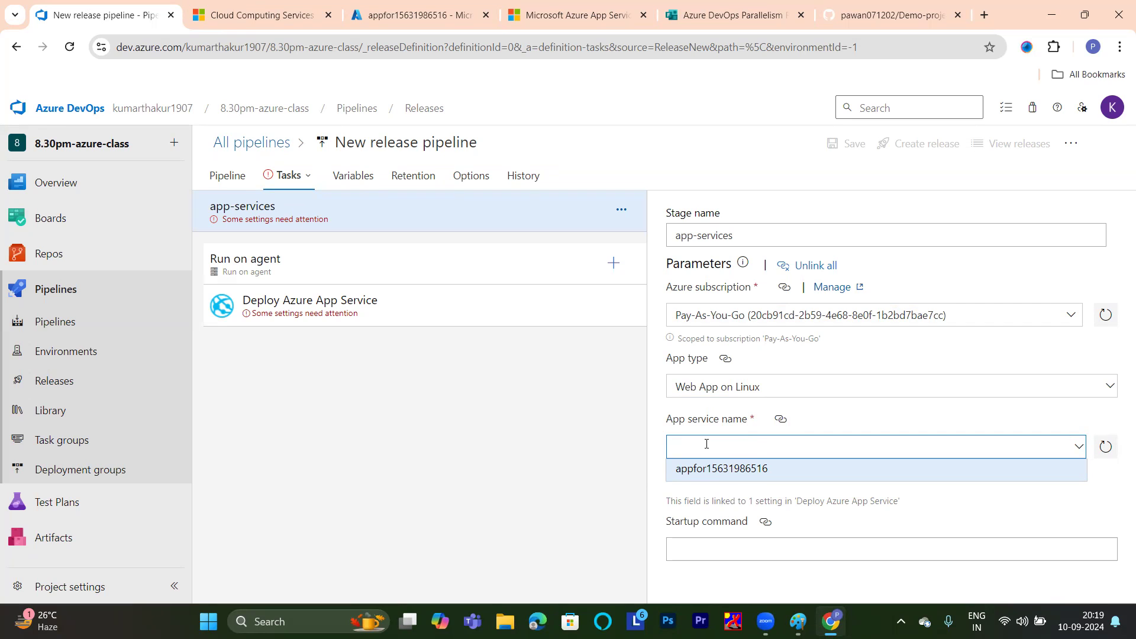
pyautogui.click(203, 22)
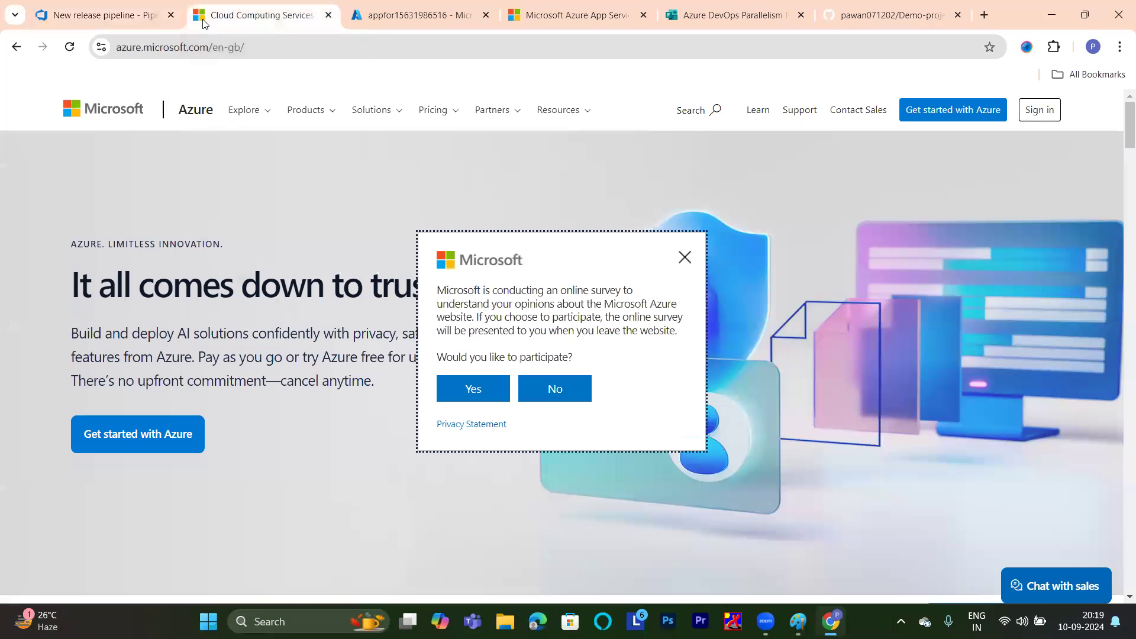
pyautogui.click(120, 10)
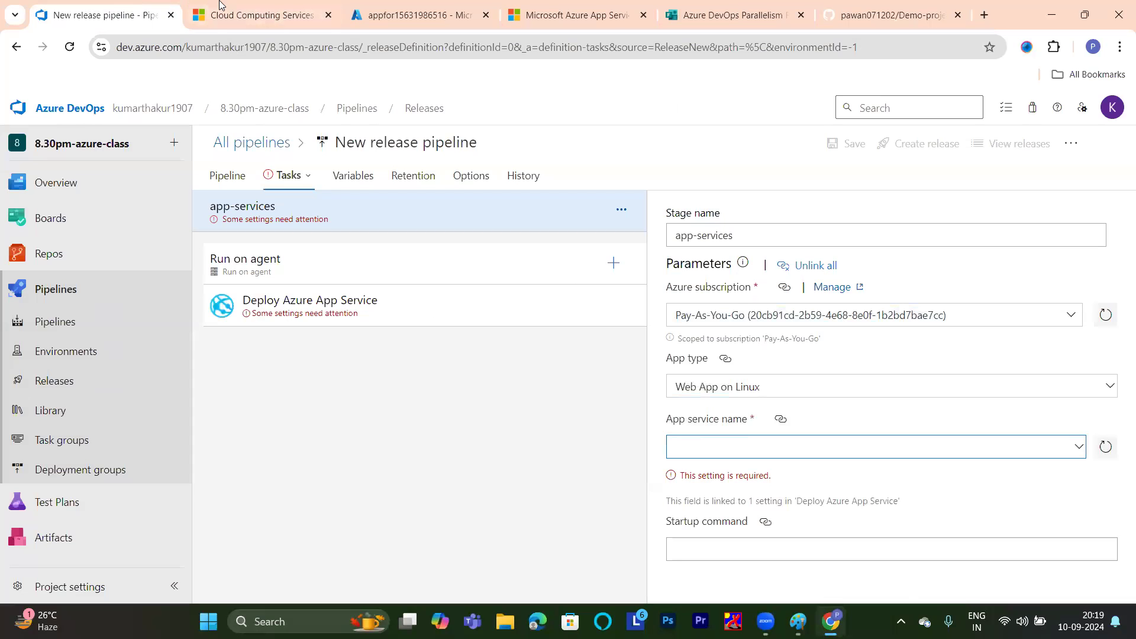
pyautogui.click(568, 12)
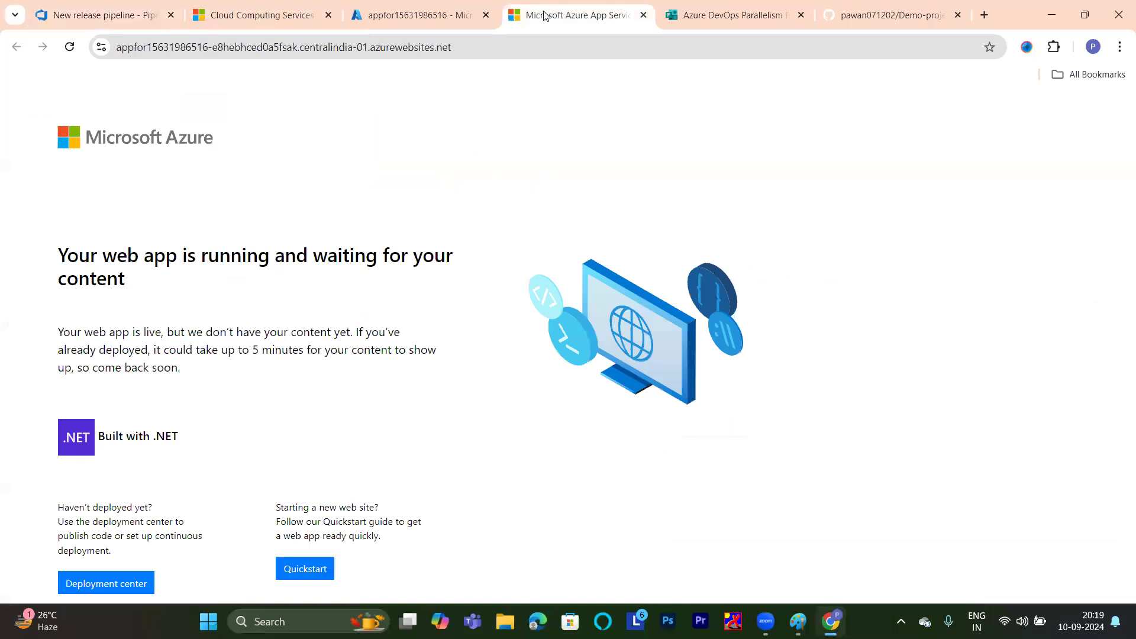
pyautogui.click(721, 5)
pyautogui.click(421, 10)
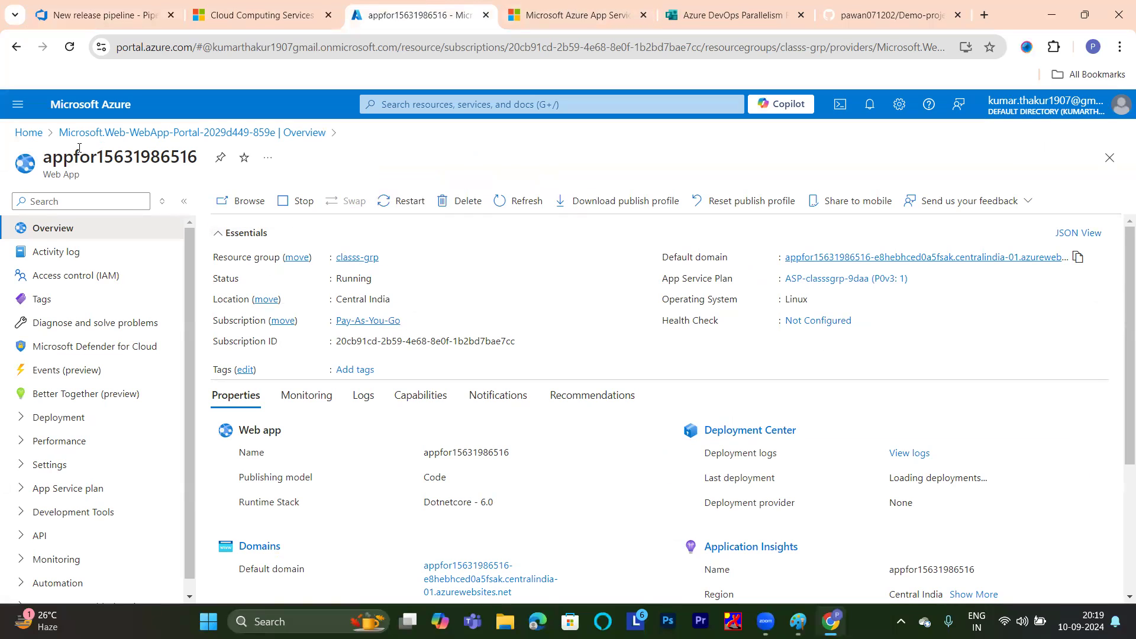
pyautogui.click(101, 9)
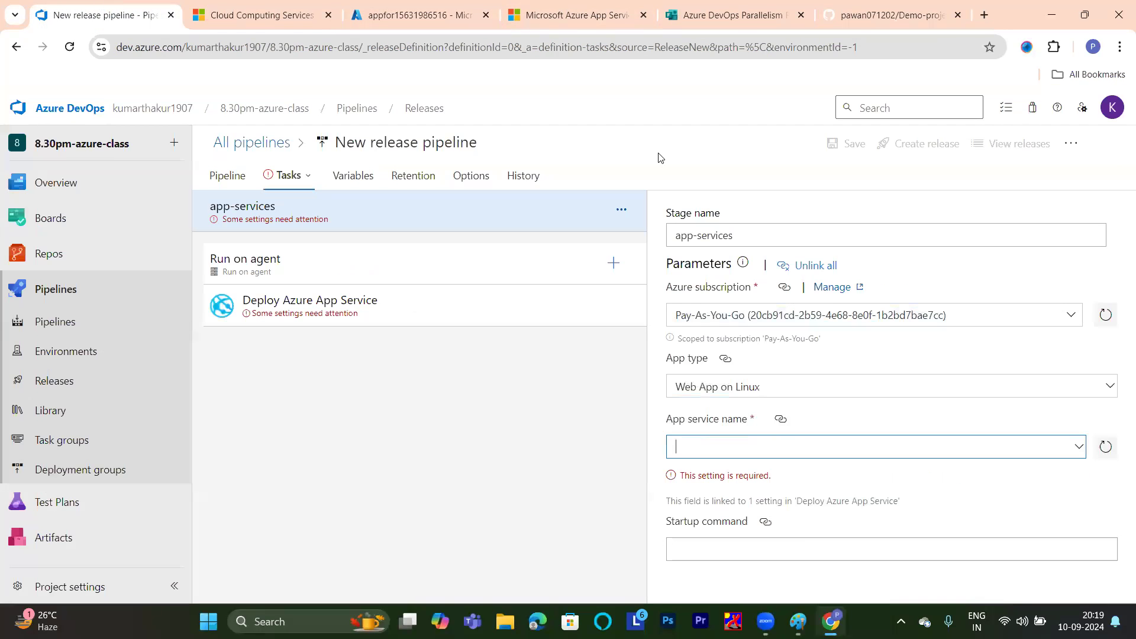
pyautogui.click(1077, 447)
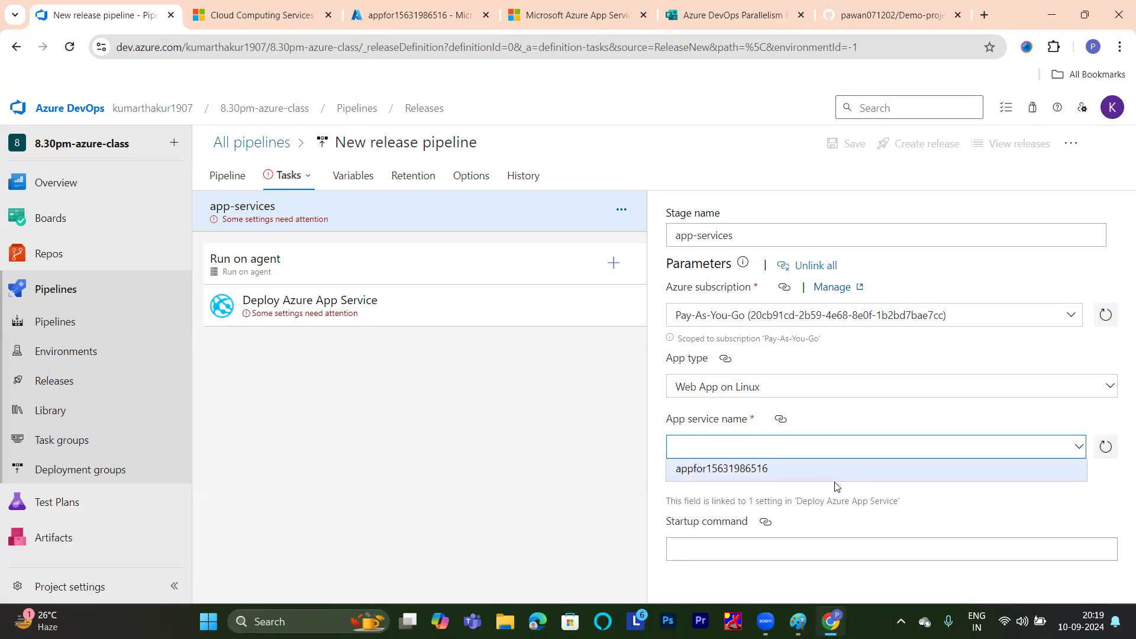
pyautogui.click(773, 467)
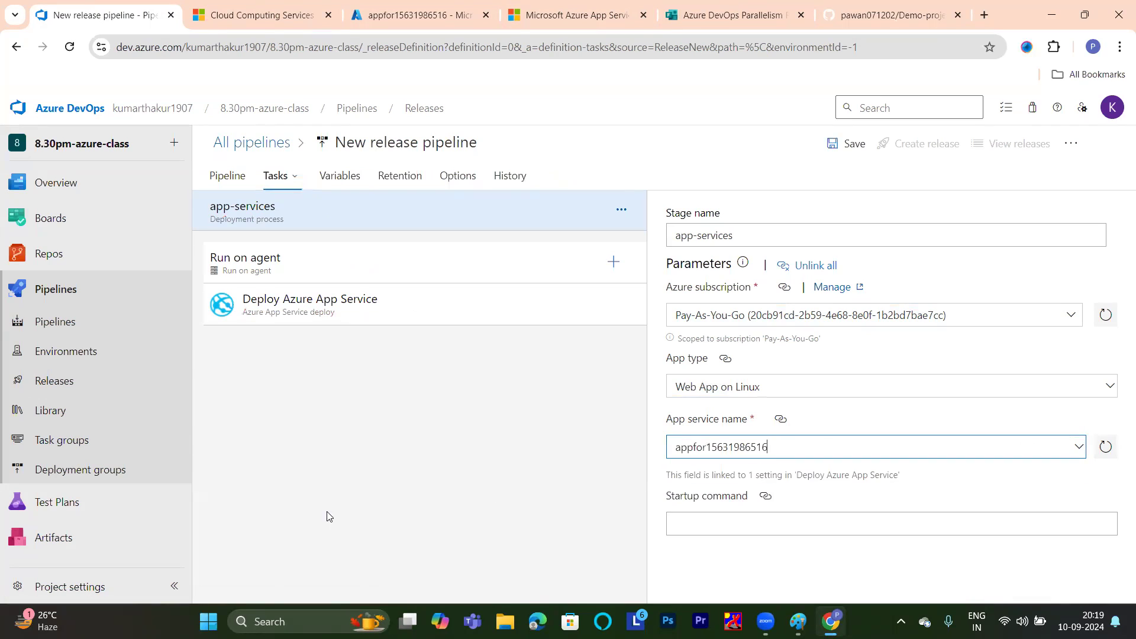
pyautogui.click(237, 540)
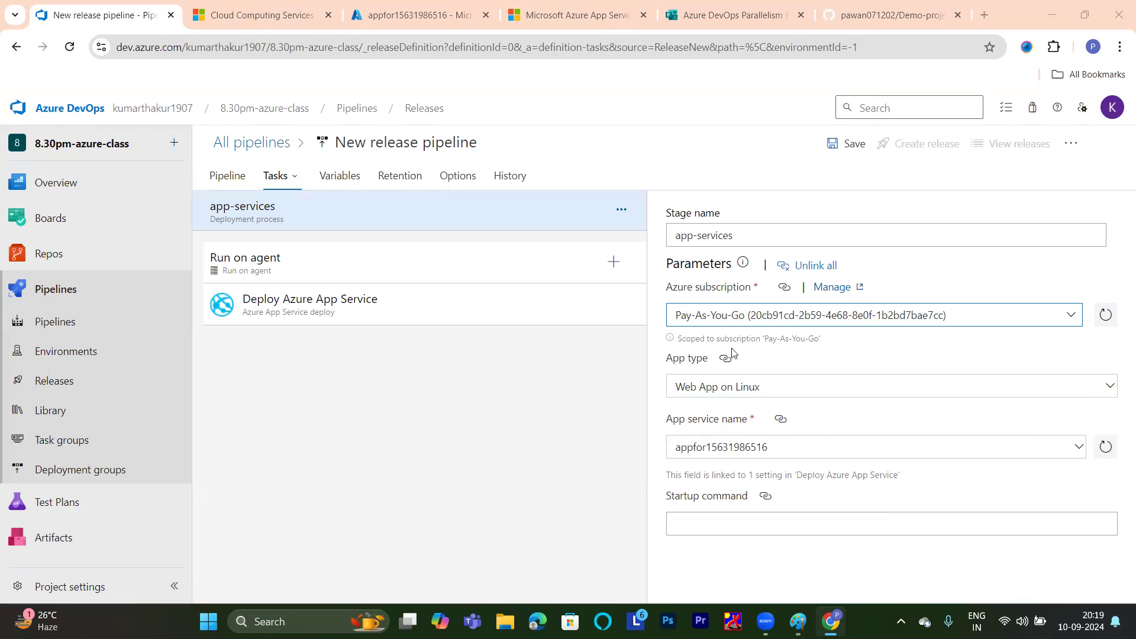
pyautogui.click(1046, 523)
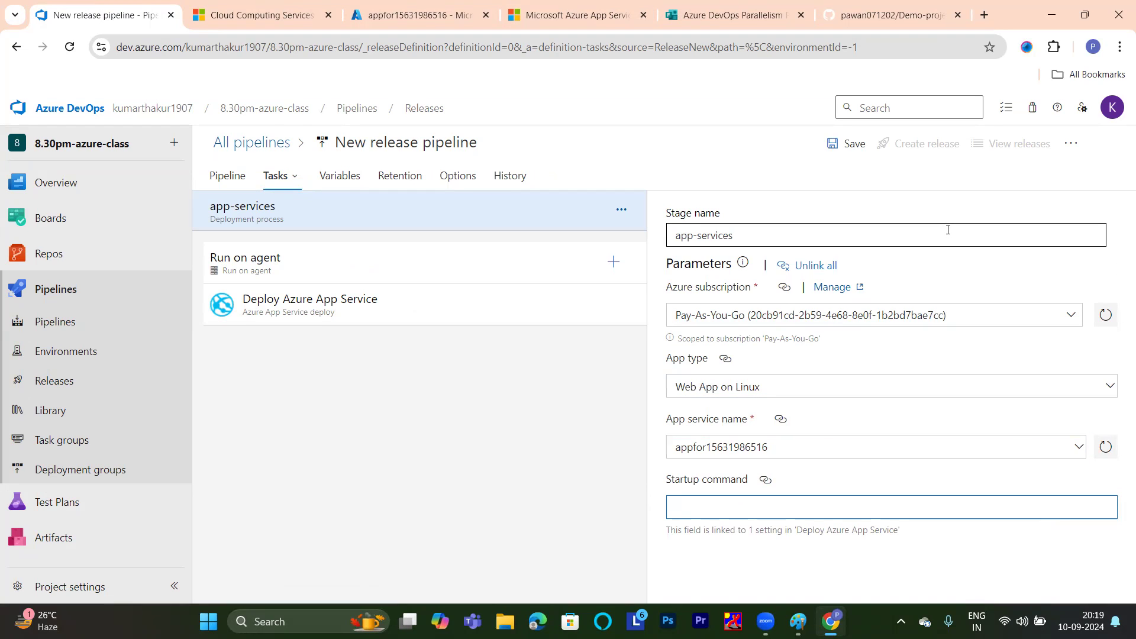
# Save the release pipeline and show the Deploy Azure App Service task settings
pyautogui.click(848, 143)
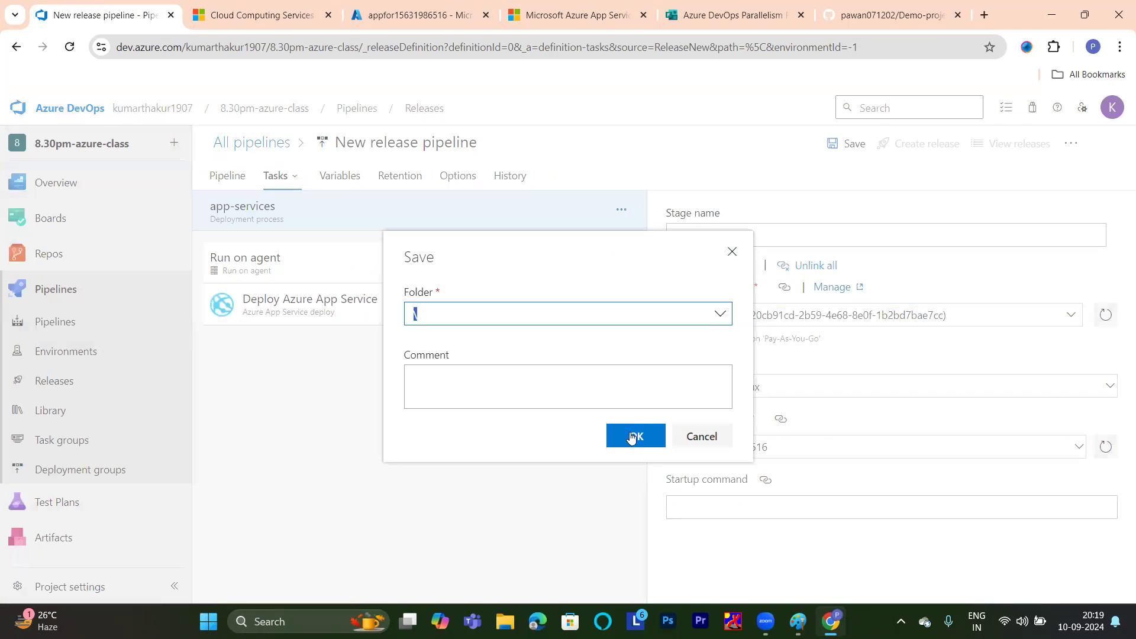
pyautogui.click(630, 441)
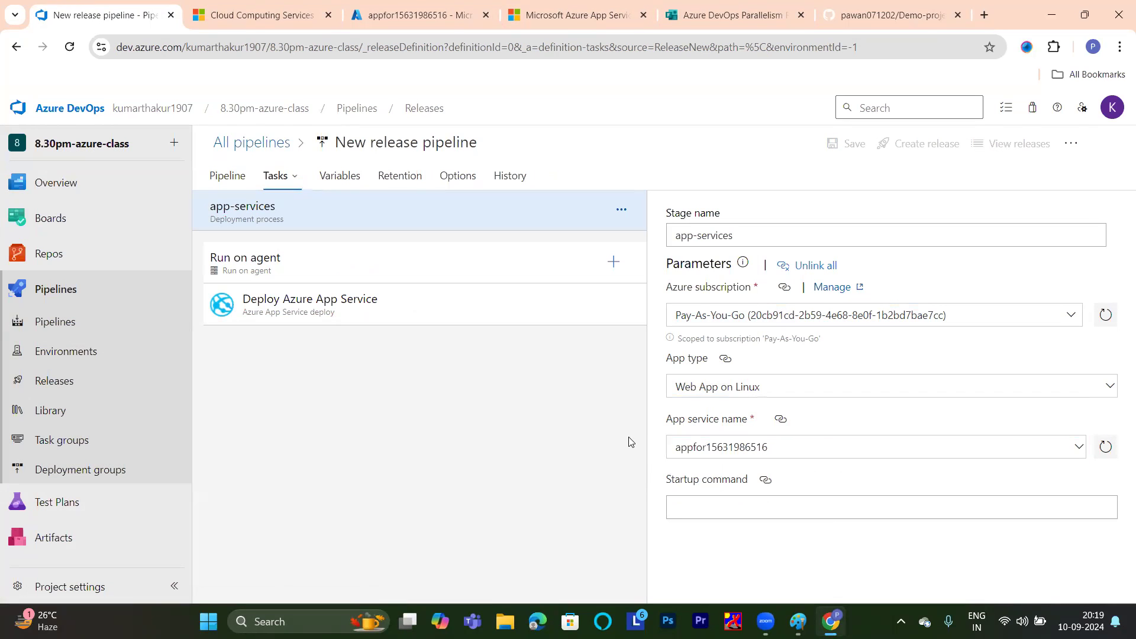
pyautogui.click(407, 308)
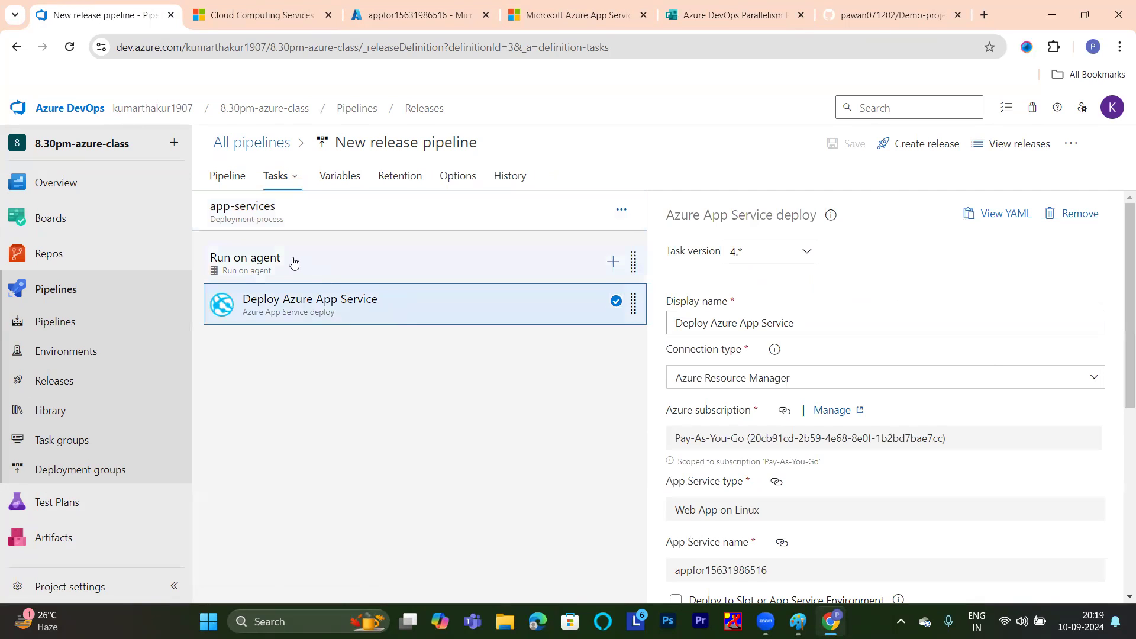
# Rename the release agent job from 'Run on agent' to 'release-pipeline'
pyautogui.click(294, 262)
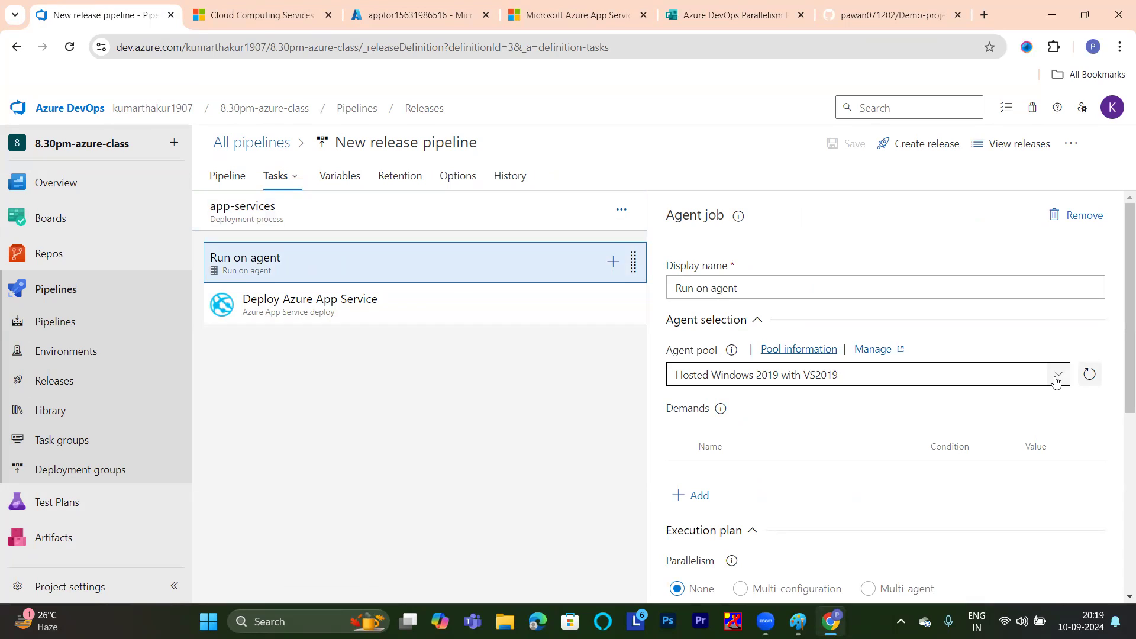
pyautogui.click(773, 293)
pyautogui.press('BackSpace')
pyautogui.press('BackSpace')
pyautogui.press('BackSpace')
pyautogui.press('BackSpace')
pyautogui.press('BackSpace')
pyautogui.press('BackSpace')
pyautogui.press('BackSpace')
pyautogui.press('BackSpace')
pyautogui.press('BackSpace')
pyautogui.press('BackSpace')
pyautogui.press('BackSpace')
pyautogui.press('BackSpace')
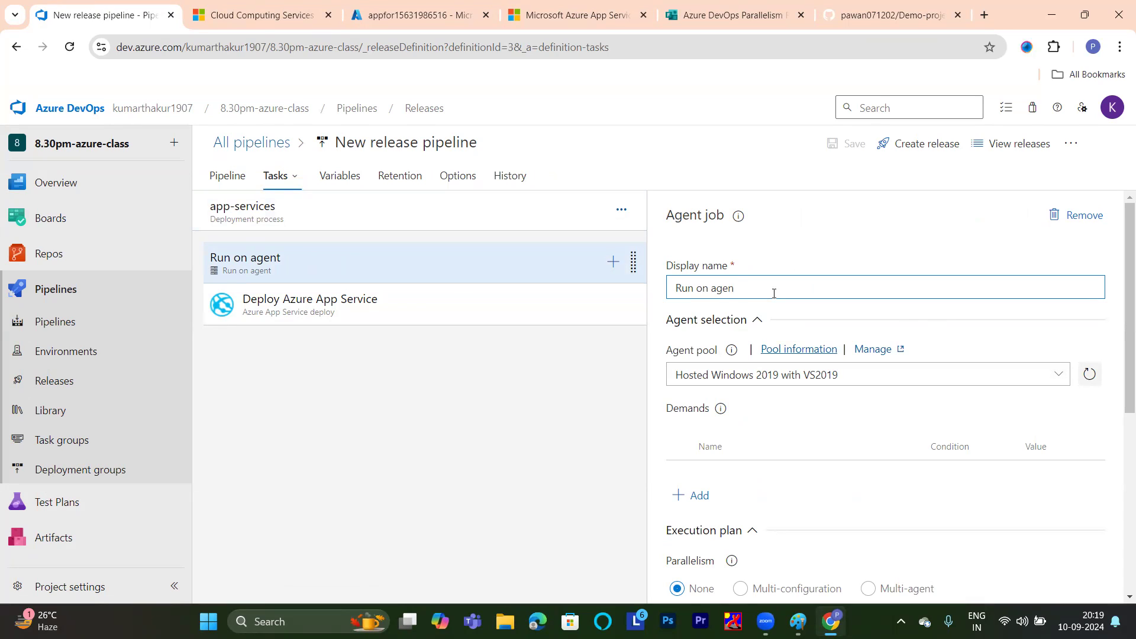
pyautogui.write('rel')
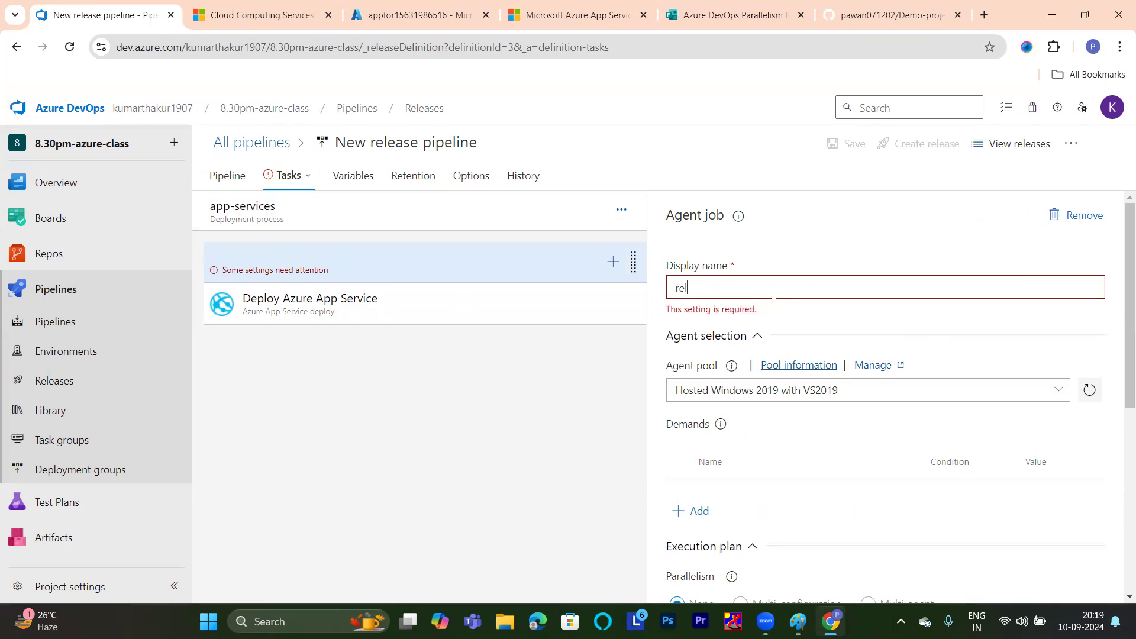
pyautogui.write('ease-pi')
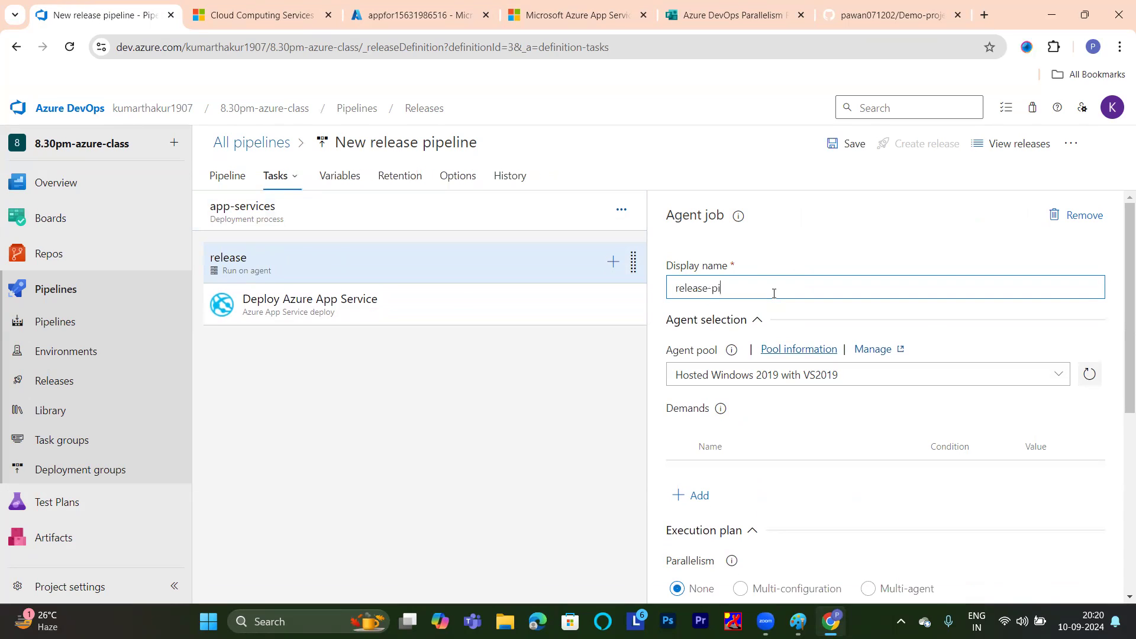
pyautogui.write('peline')
# Run the agent job on the Azure Pipelines pool with an ubuntu-20.04 agent
pyautogui.scroll(-1, 1120, 268)
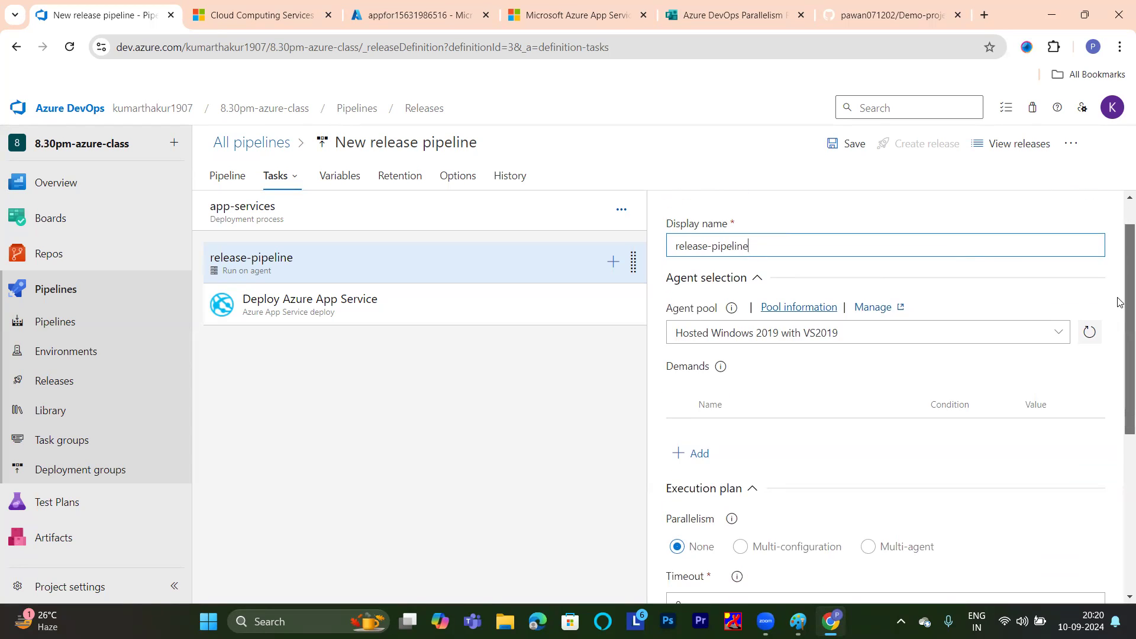
pyautogui.click(1051, 289)
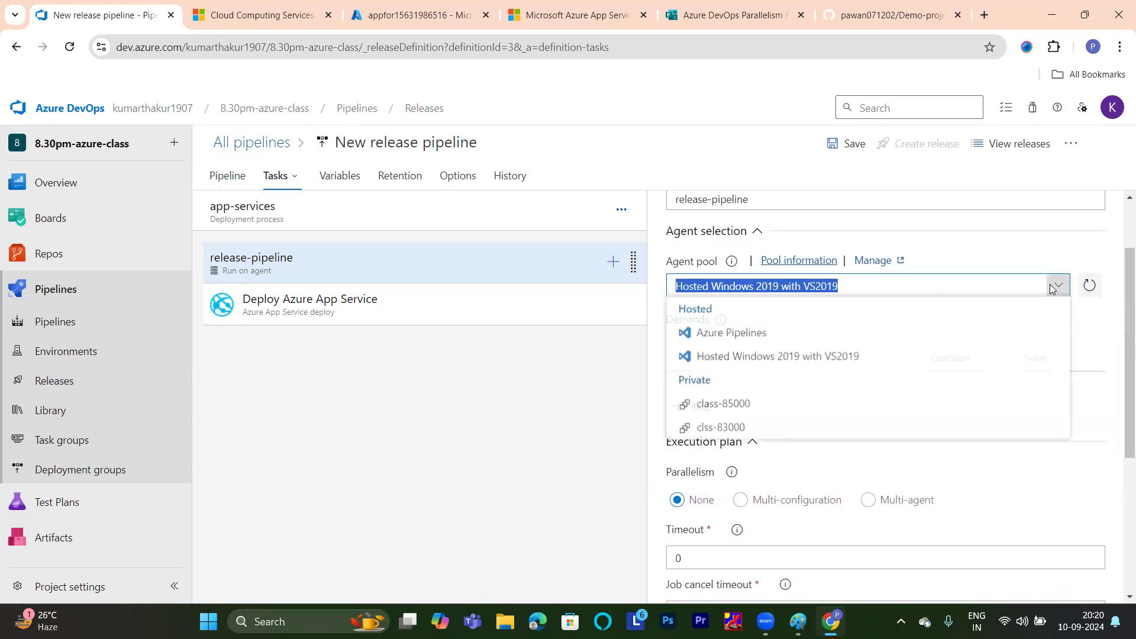
pyautogui.click(748, 335)
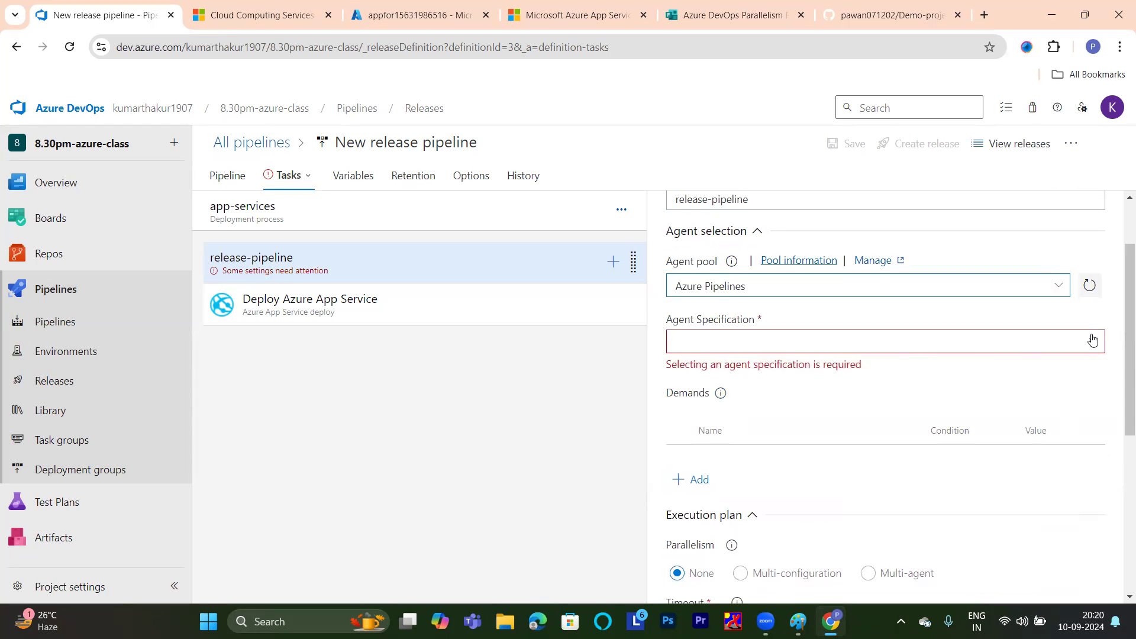
pyautogui.click(1092, 340)
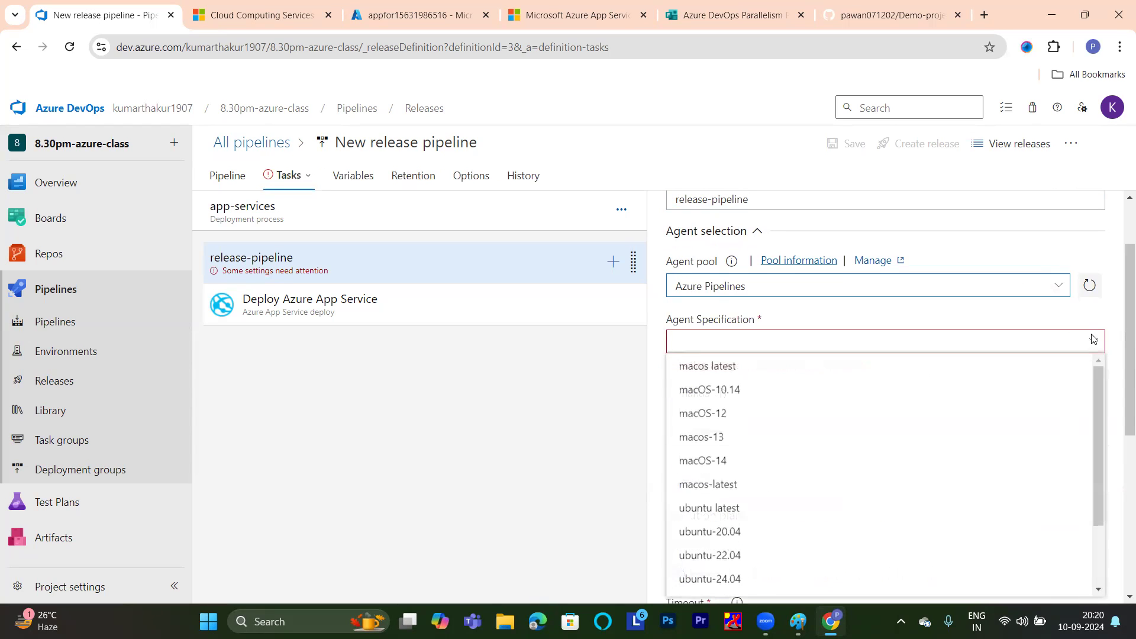
pyautogui.click(723, 526)
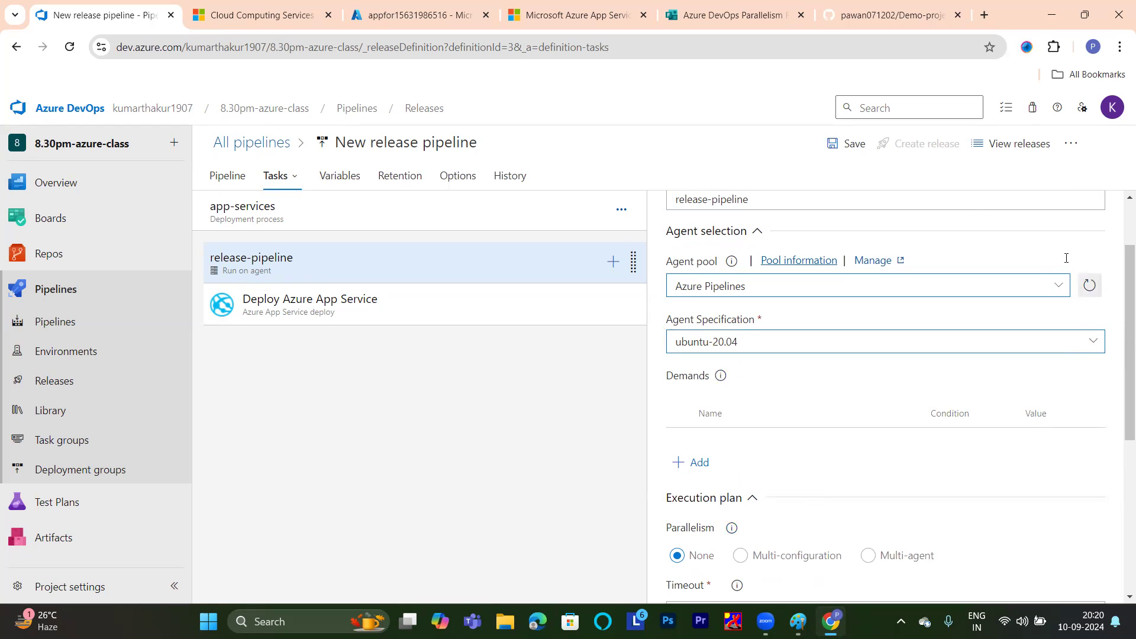
# Save the release pipeline and select the Deploy Azure App Service task
pyautogui.click(854, 145)
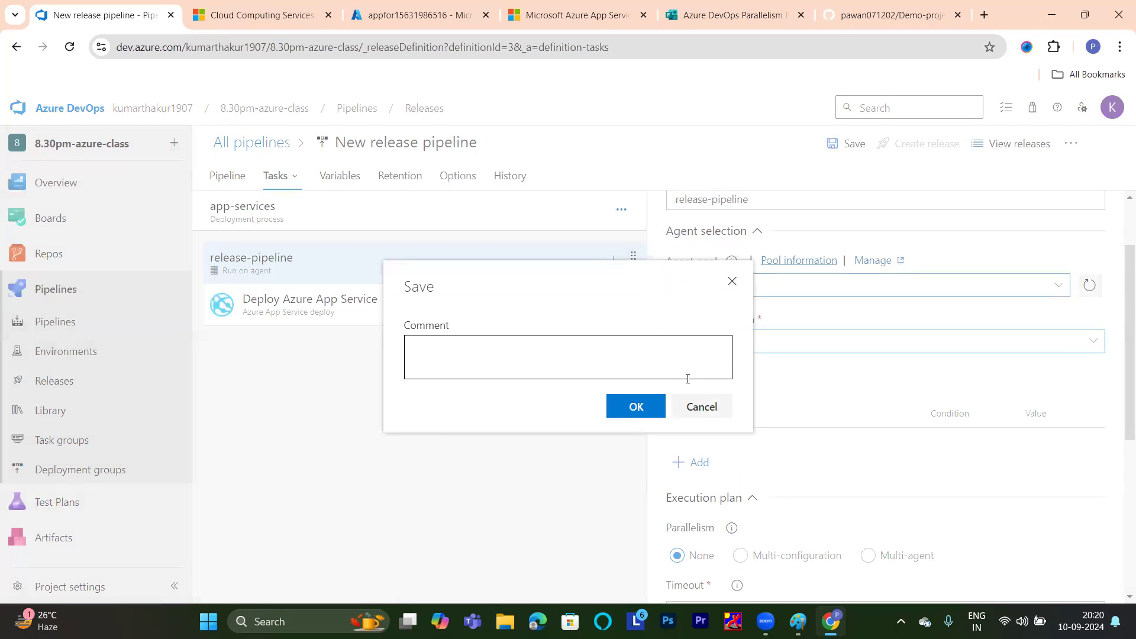
pyautogui.click(635, 407)
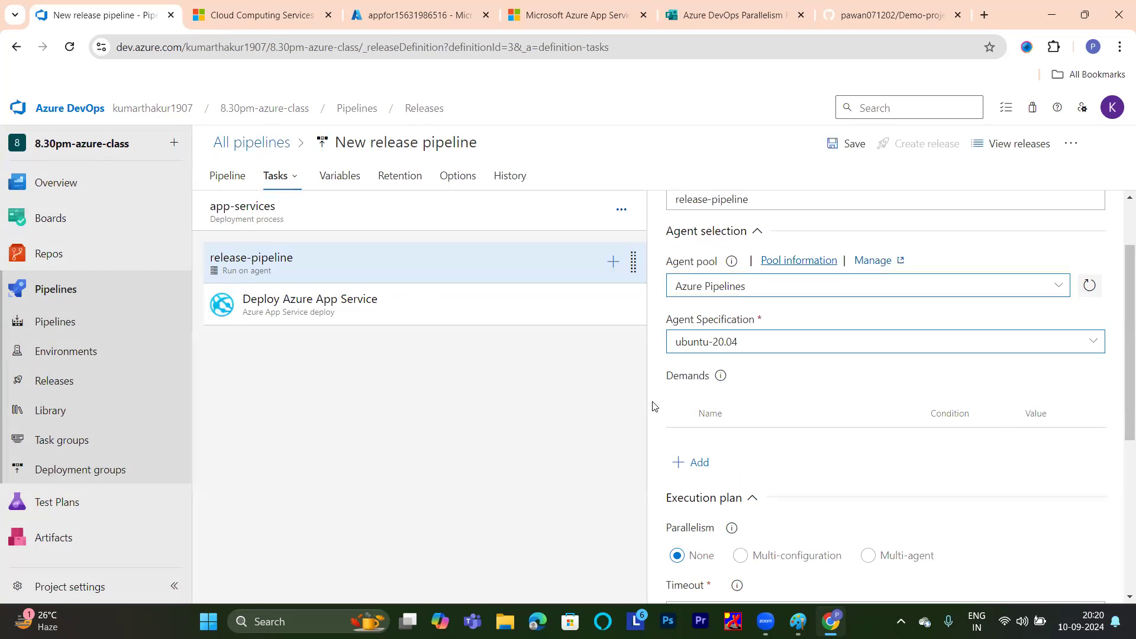
pyautogui.click(492, 318)
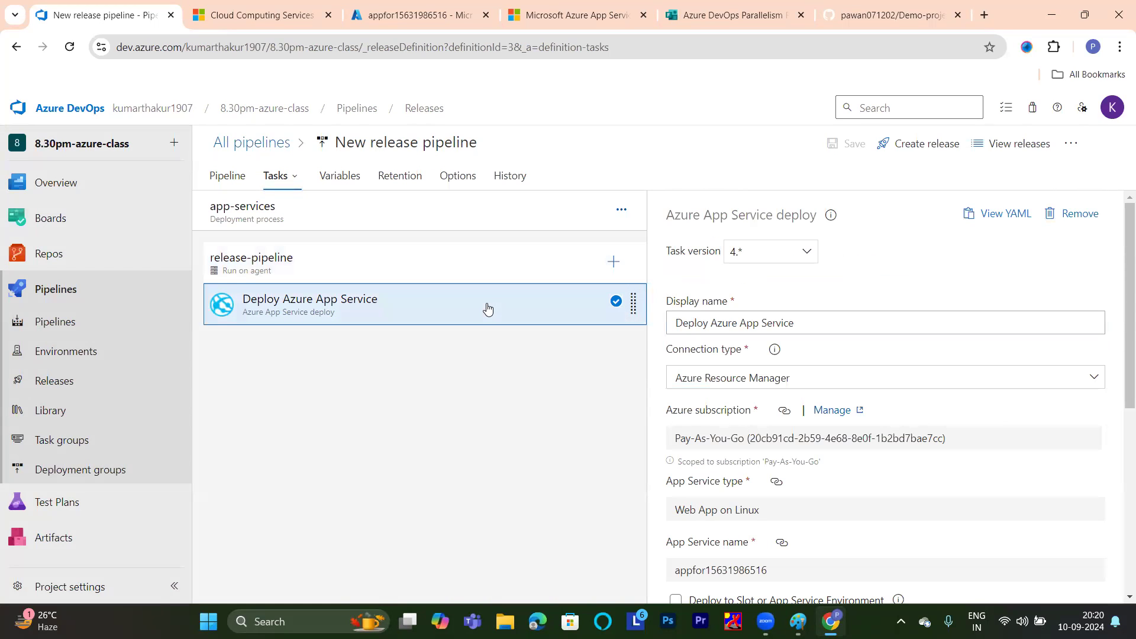
# Create Release-1 from the latest artifact and open its progress page
pyautogui.click(909, 142)
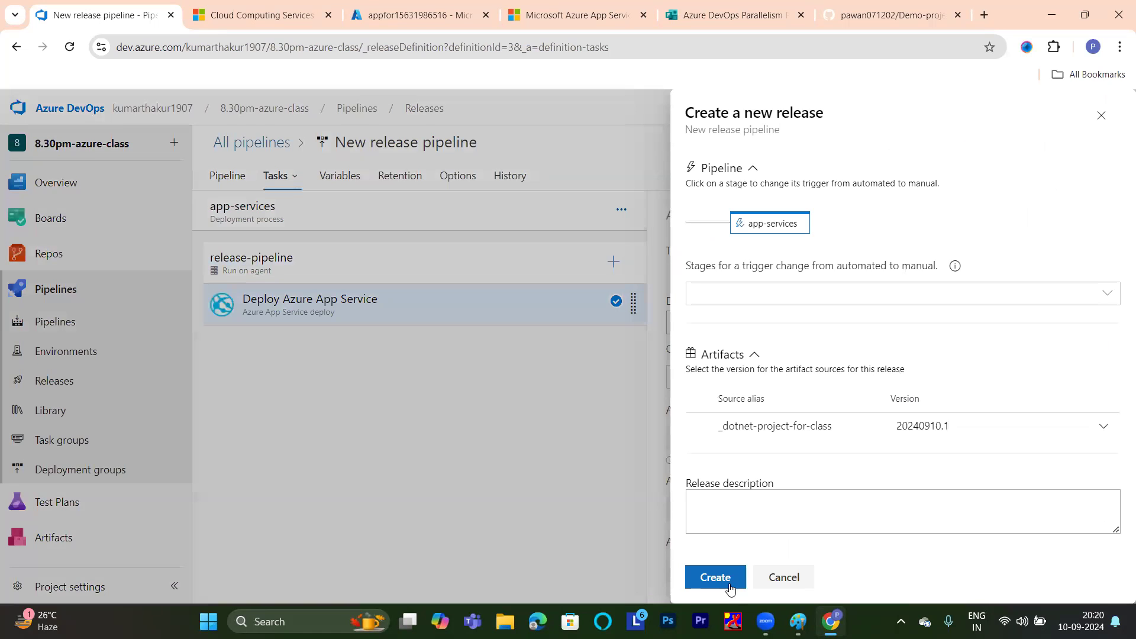
pyautogui.click(729, 584)
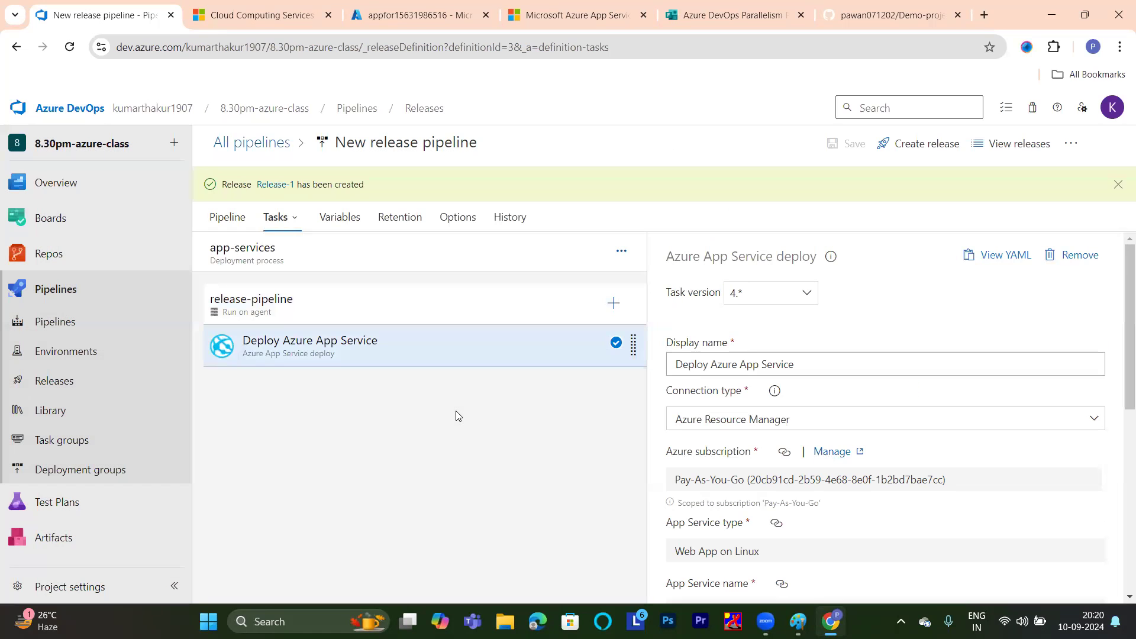
pyautogui.click(281, 185)
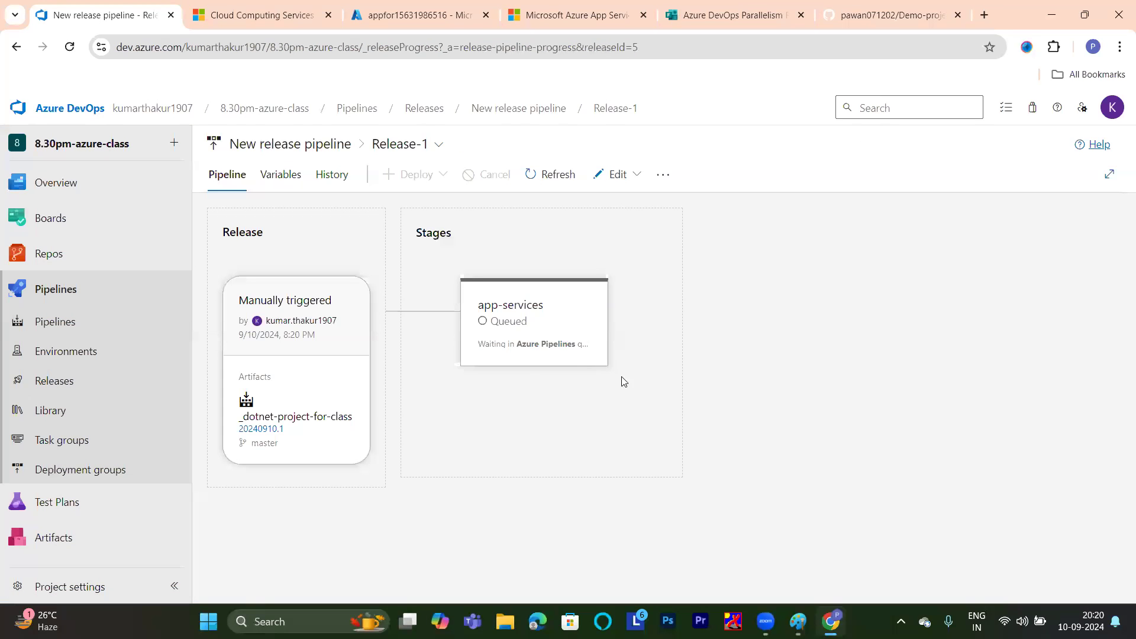
# Open the app-services stage logs and refresh until the deployment succeeds
pyautogui.moveTo(538, 329)
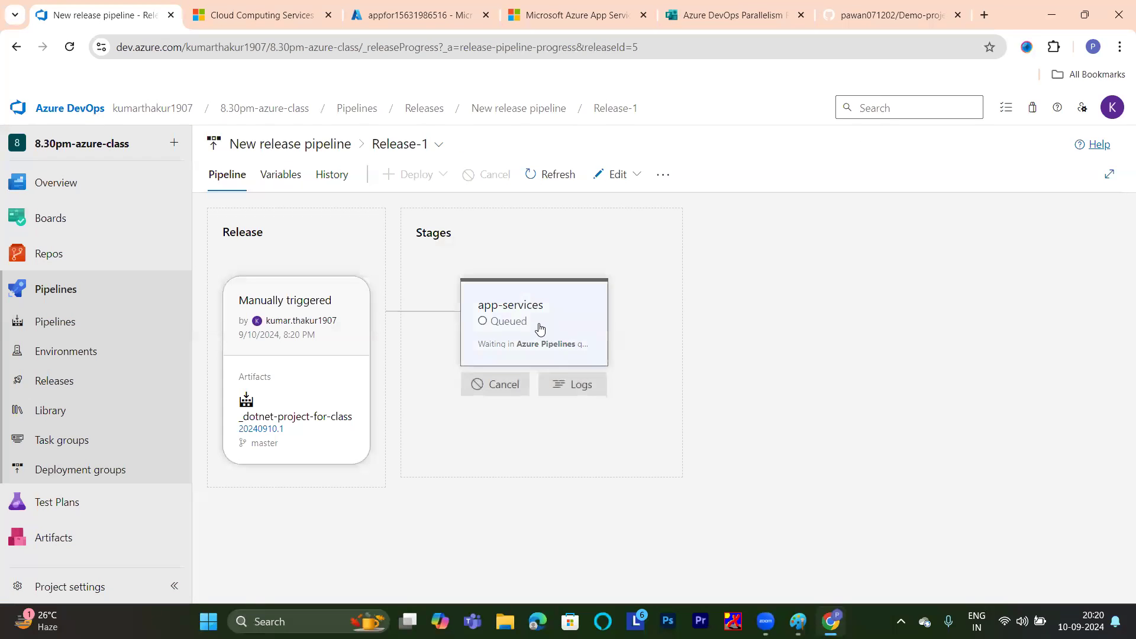
pyautogui.click(568, 385)
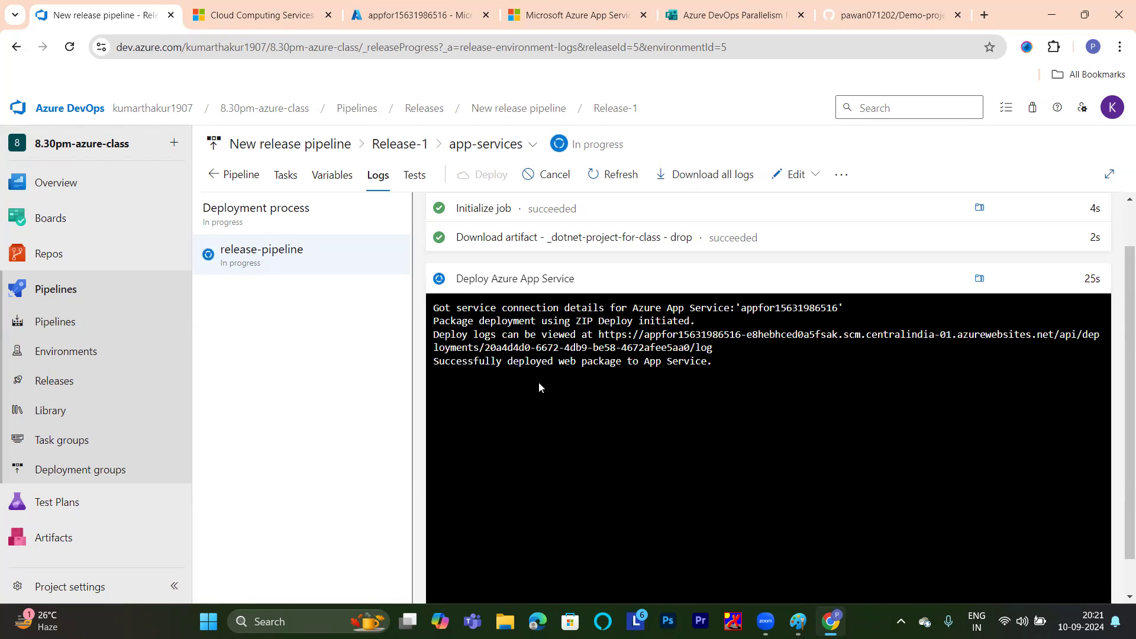
pyautogui.click(722, 388)
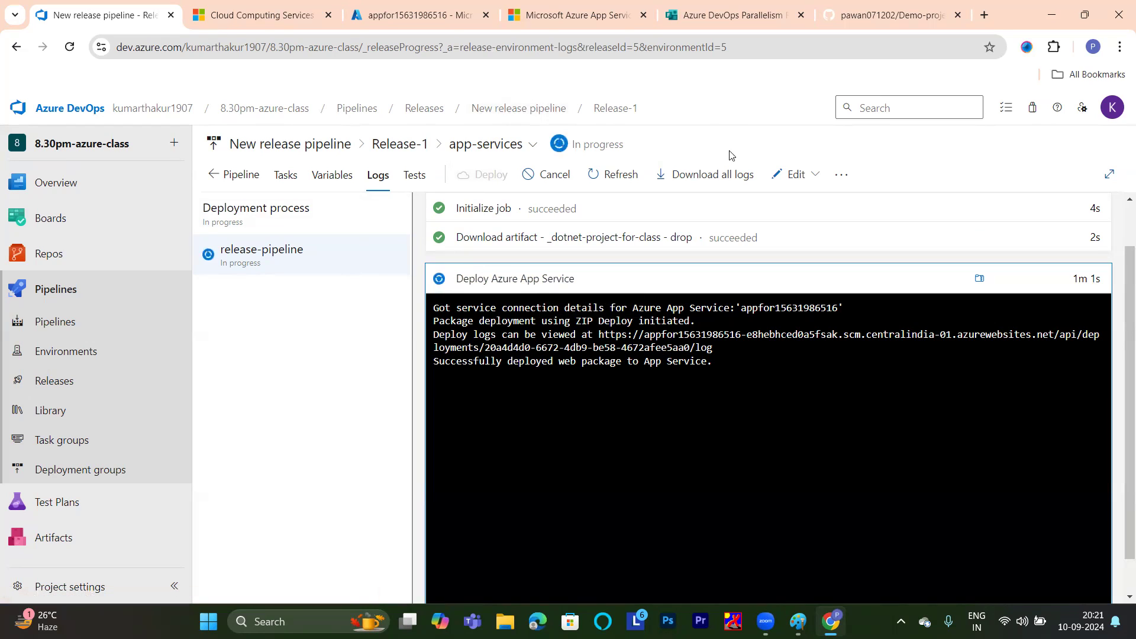
pyautogui.click(600, 176)
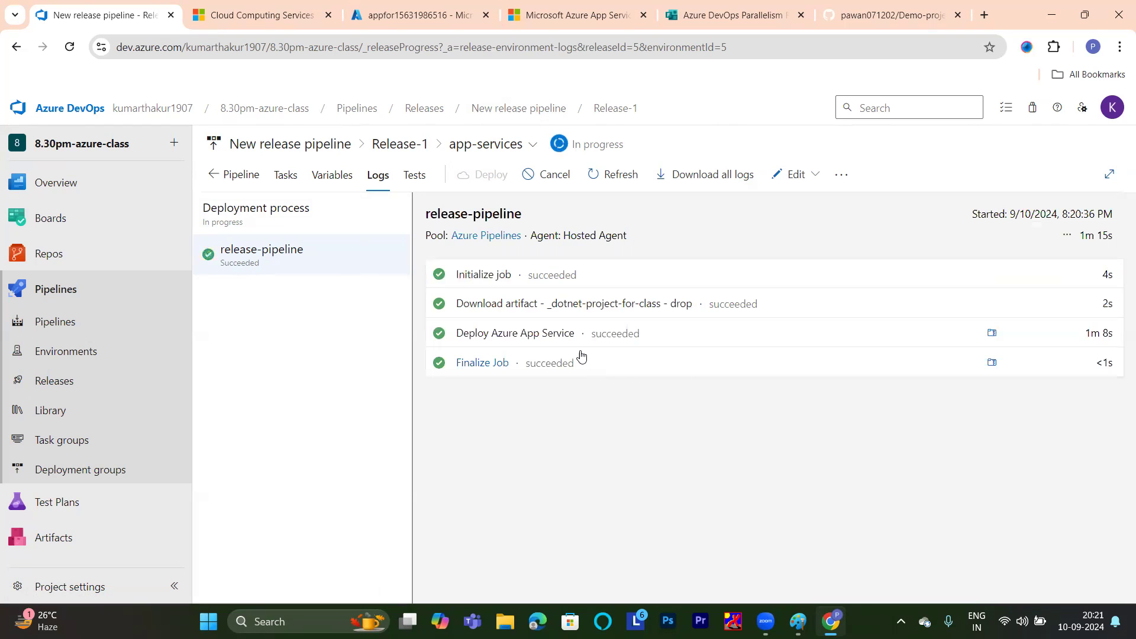
# Review the Deploy Azure App Service step's full log, then go to the Azure homepage tab
pyautogui.click(523, 332)
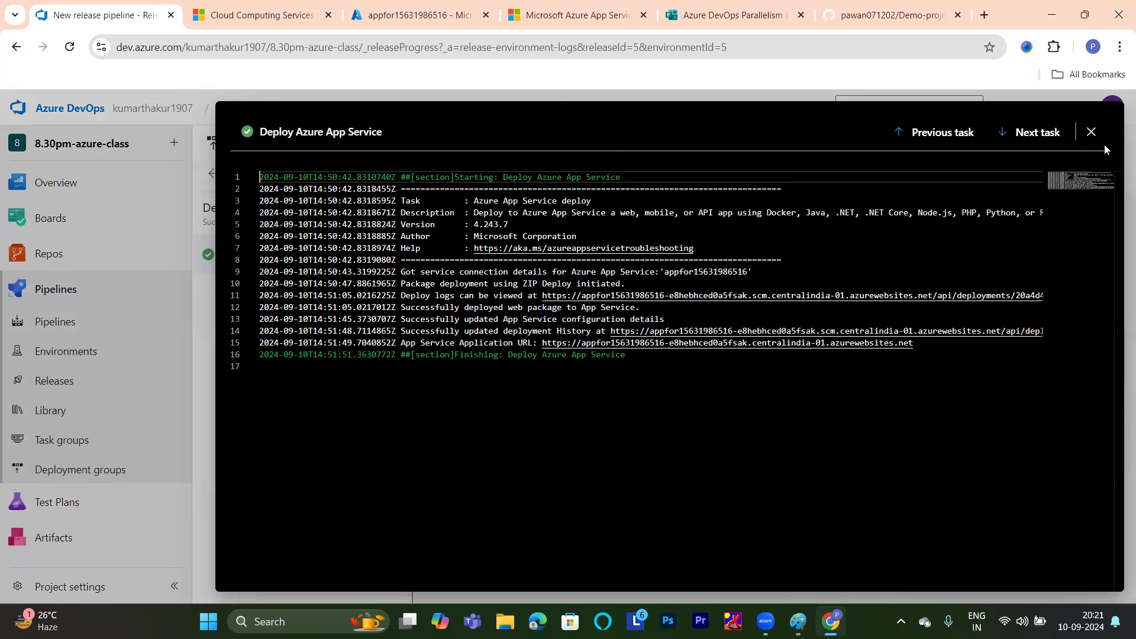
pyautogui.click(1092, 132)
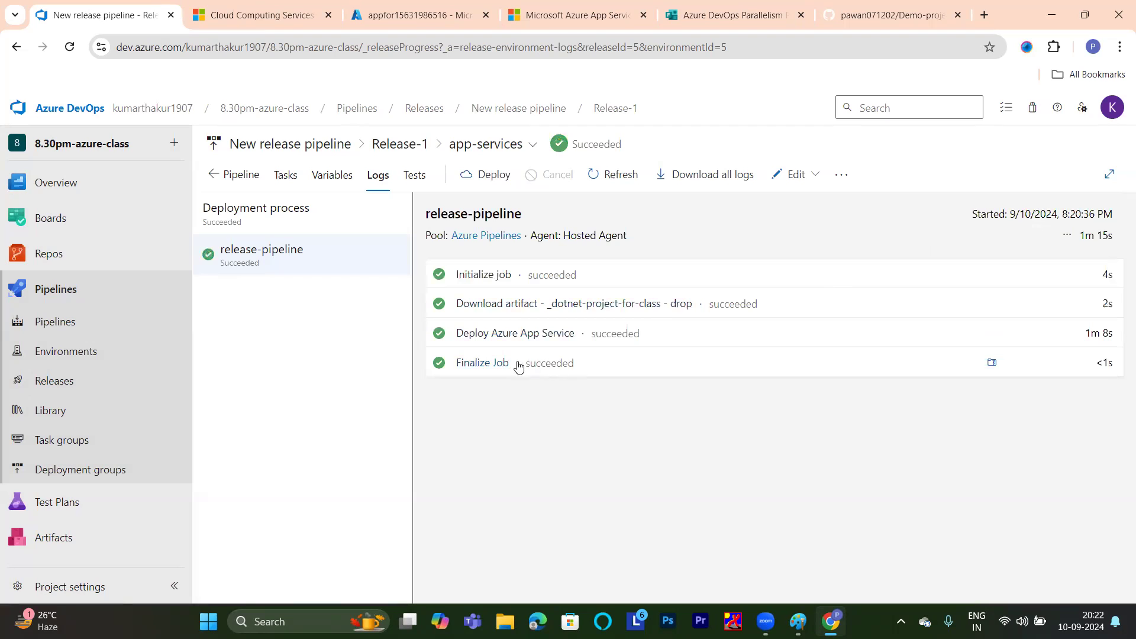
pyautogui.click(508, 332)
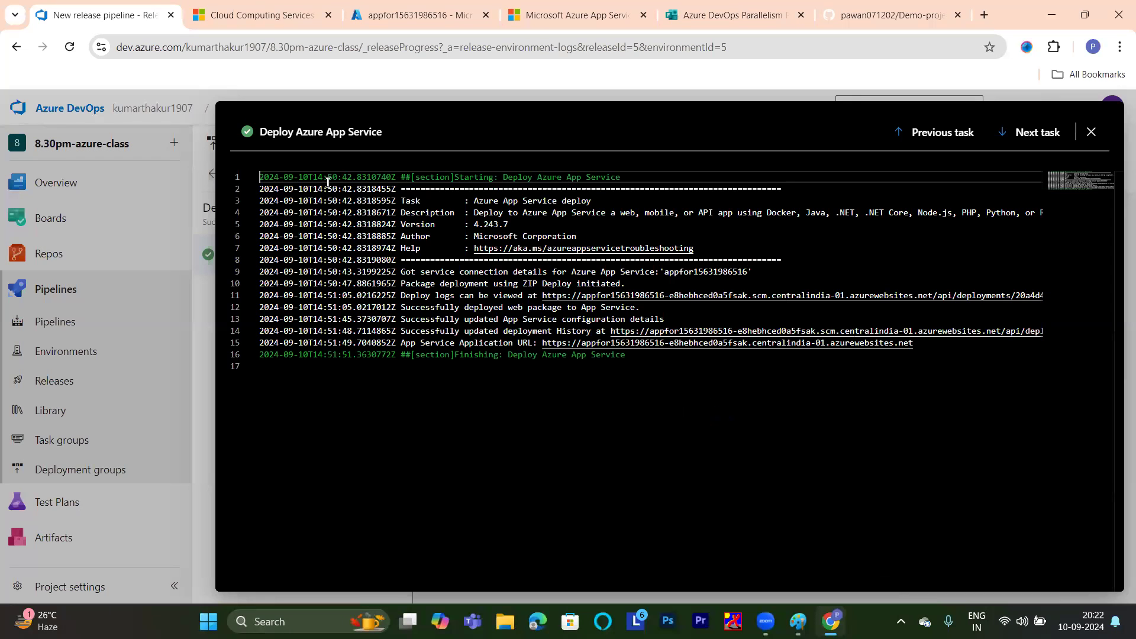
pyautogui.click(1092, 133)
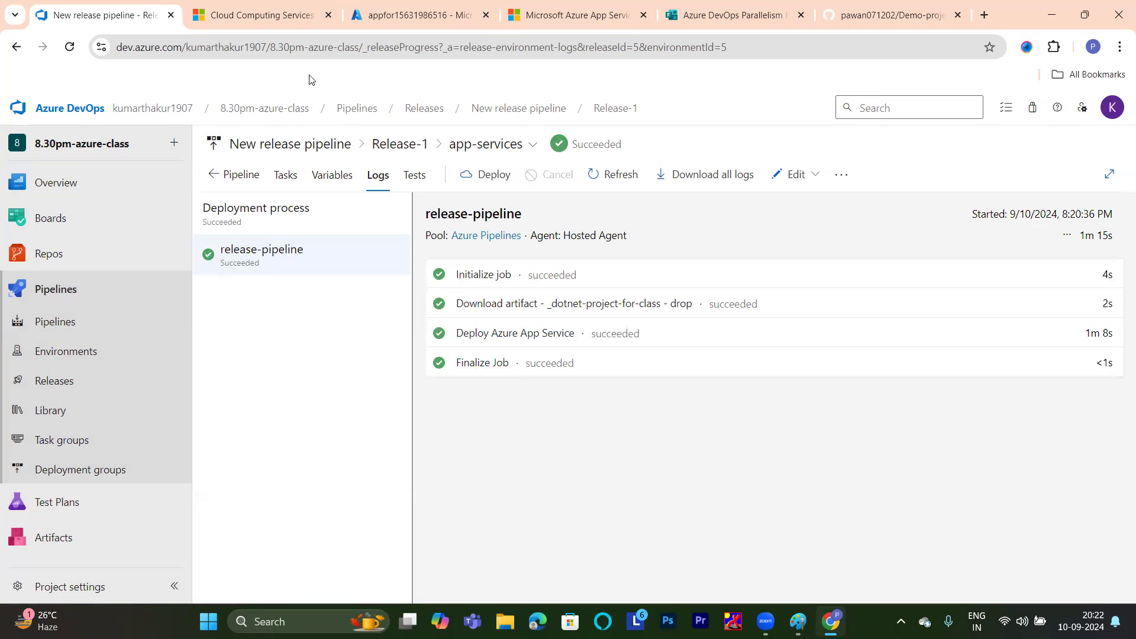
pyautogui.click(213, 11)
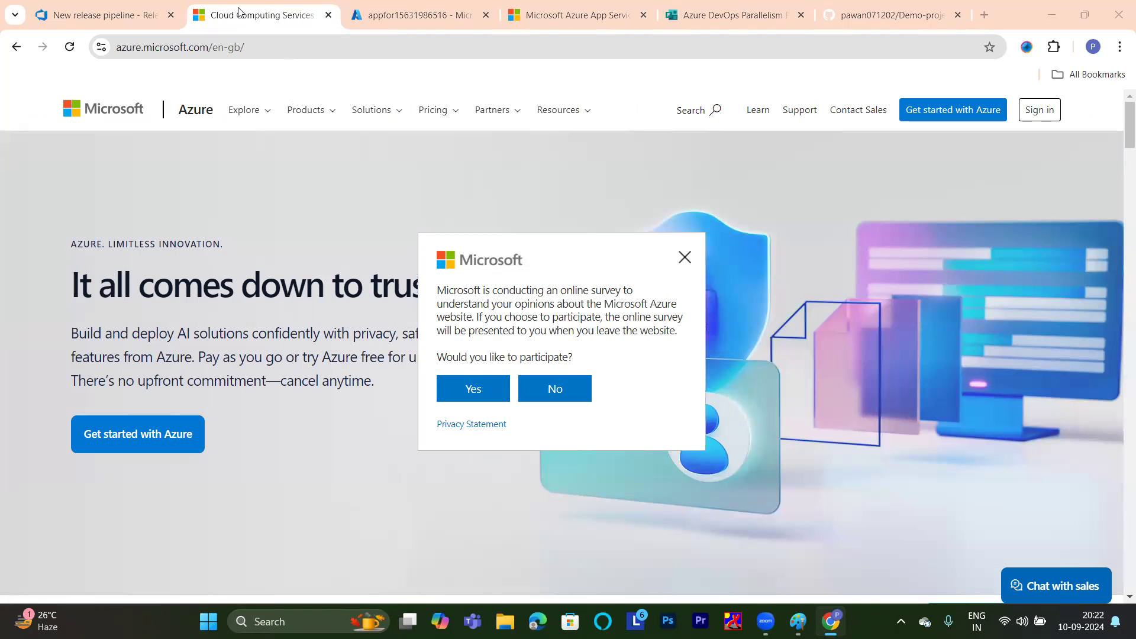
pyautogui.click(328, 15)
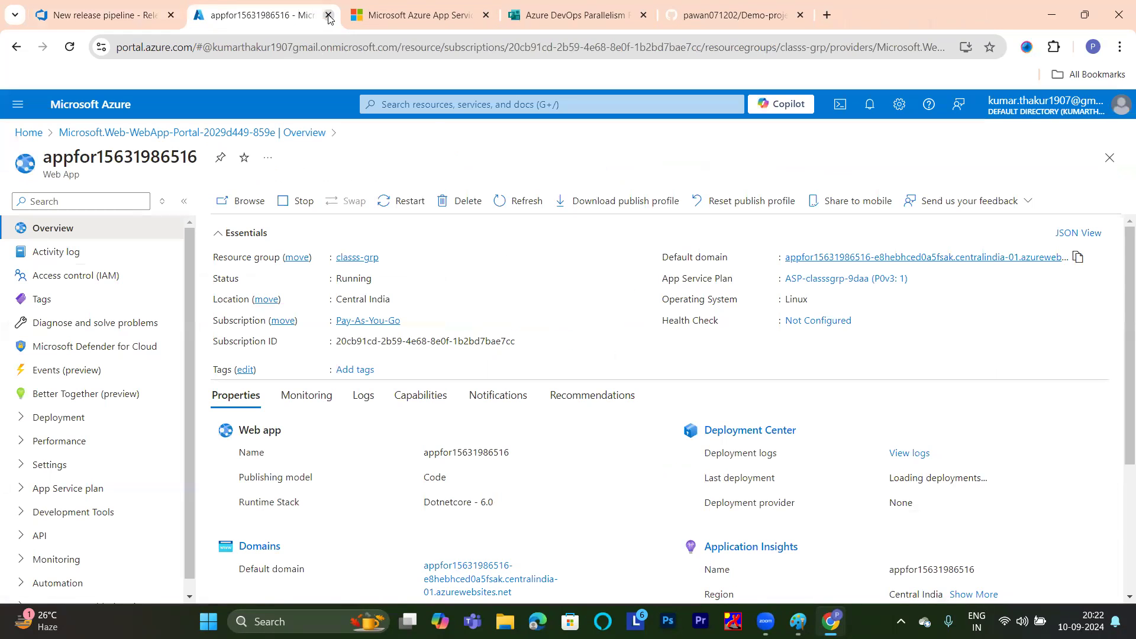
pyautogui.click(848, 258)
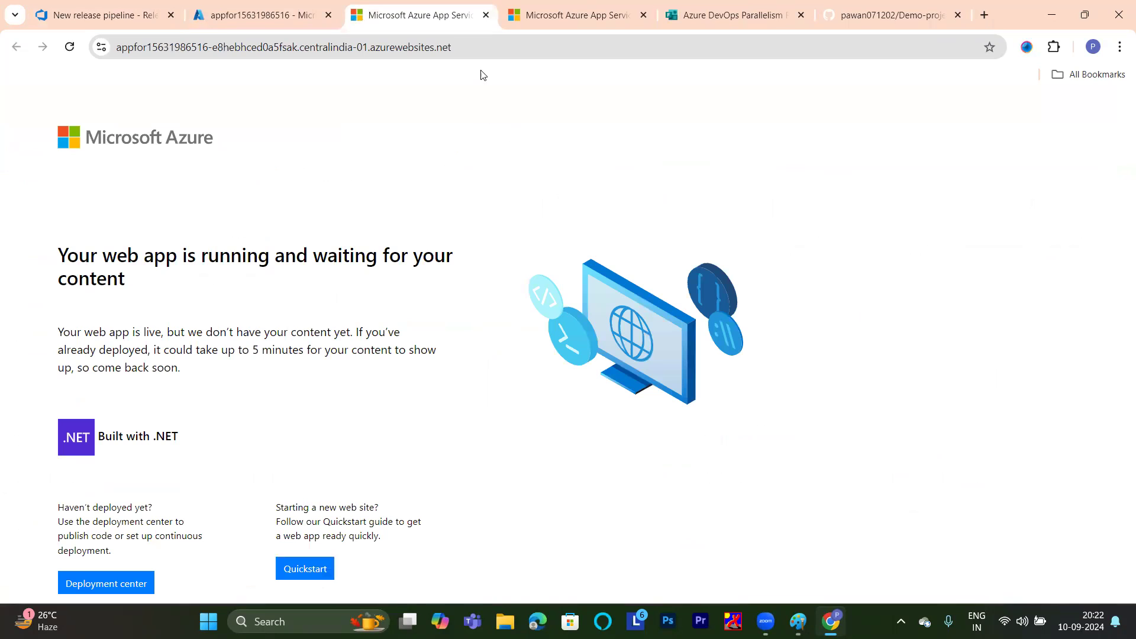
pyautogui.click(485, 16)
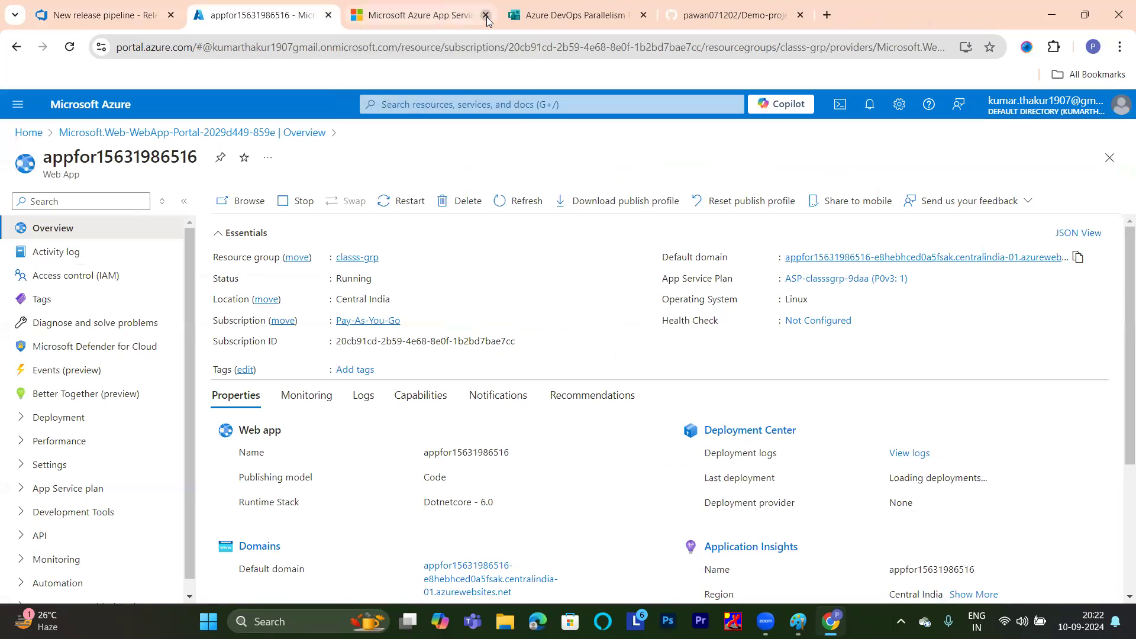
pyautogui.click(485, 16)
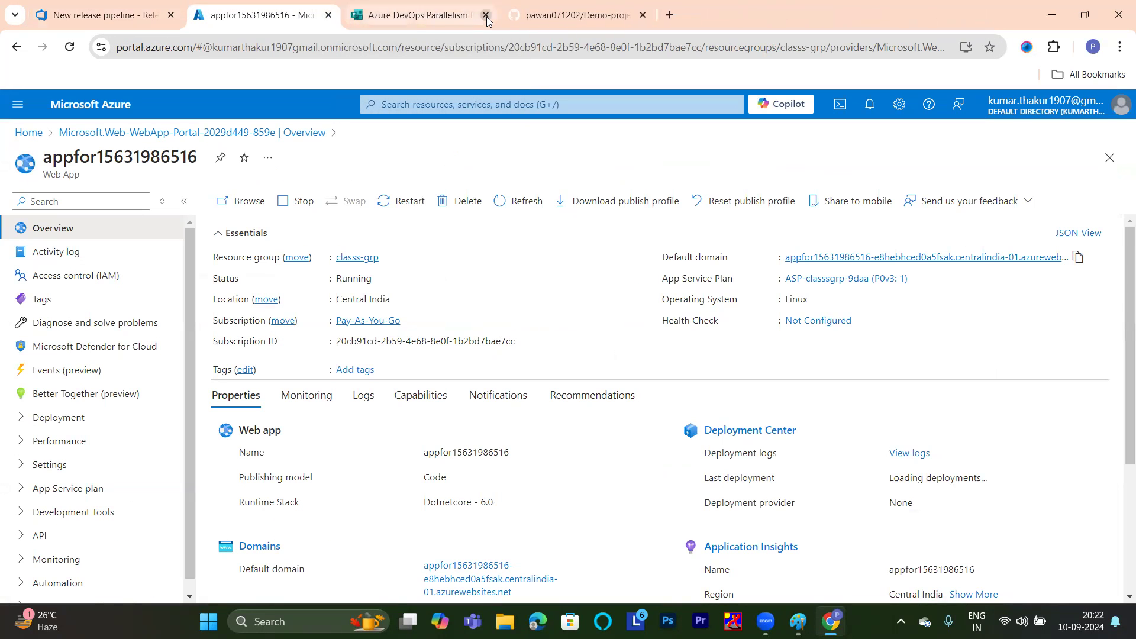
pyautogui.click(814, 257)
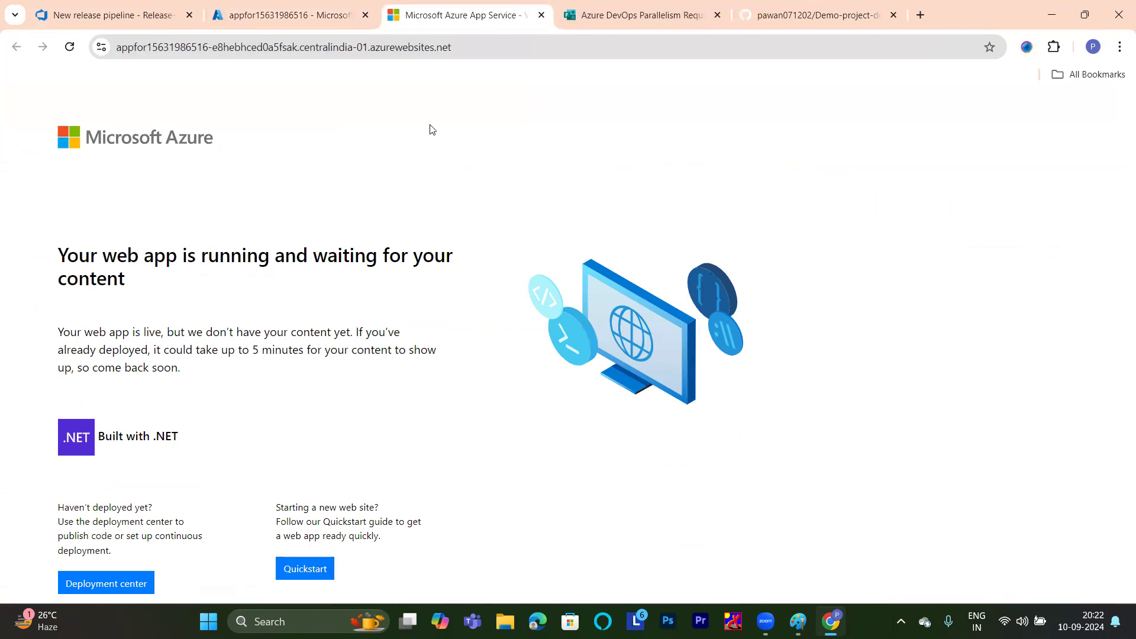
pyautogui.click(70, 47)
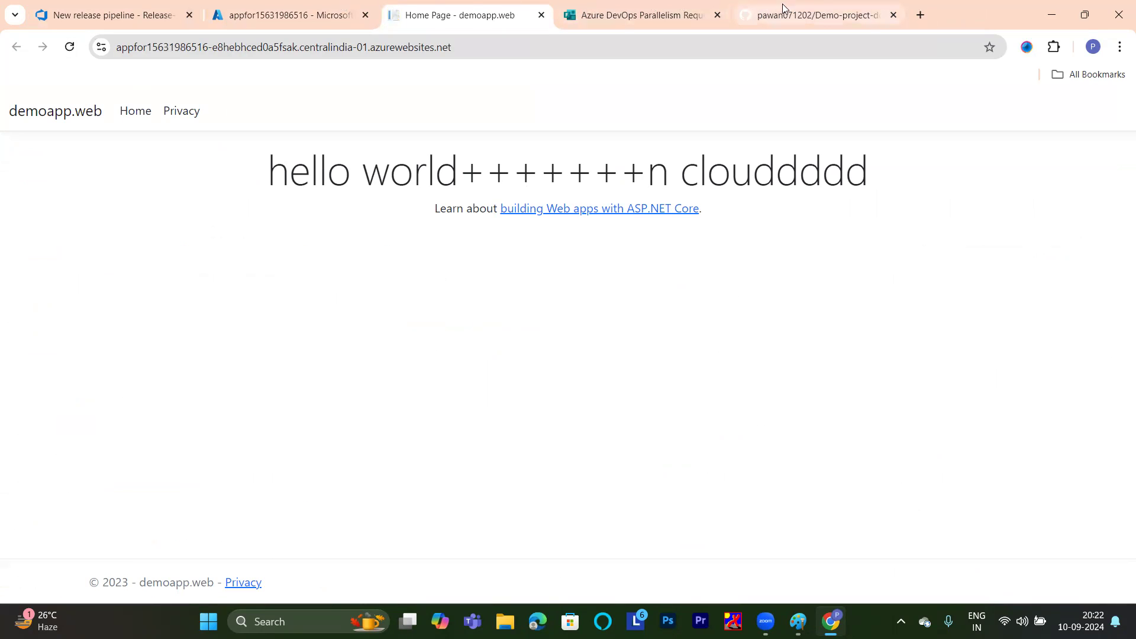
# Verify the live site's updated heading, close the GitHub tab, and return to Release-1 logs
pyautogui.click(894, 16)
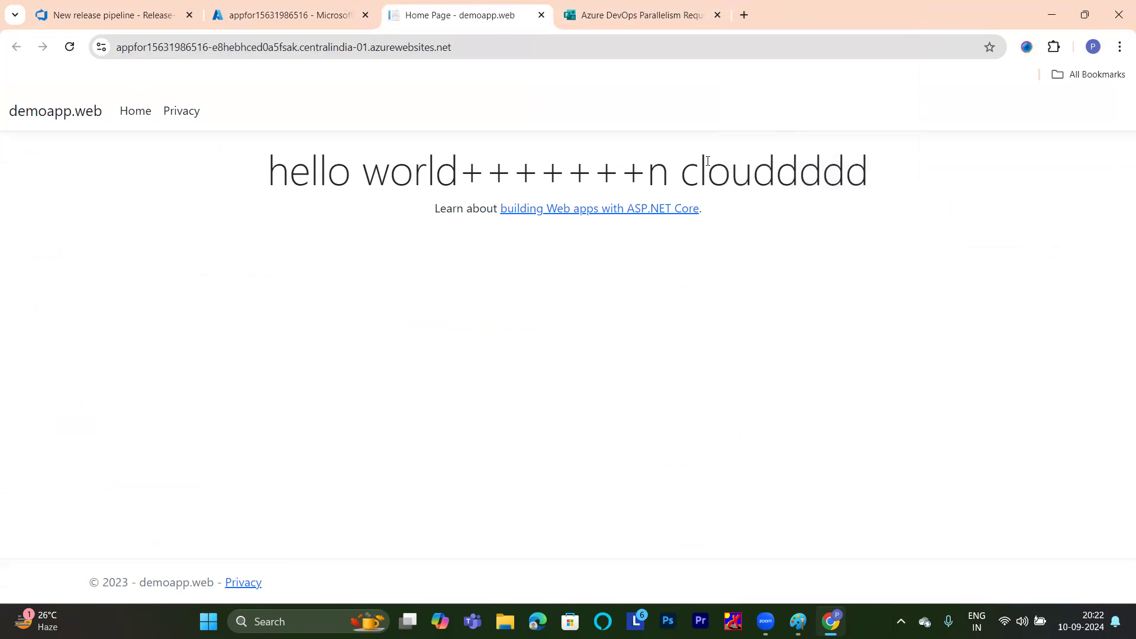
pyautogui.click(621, 214)
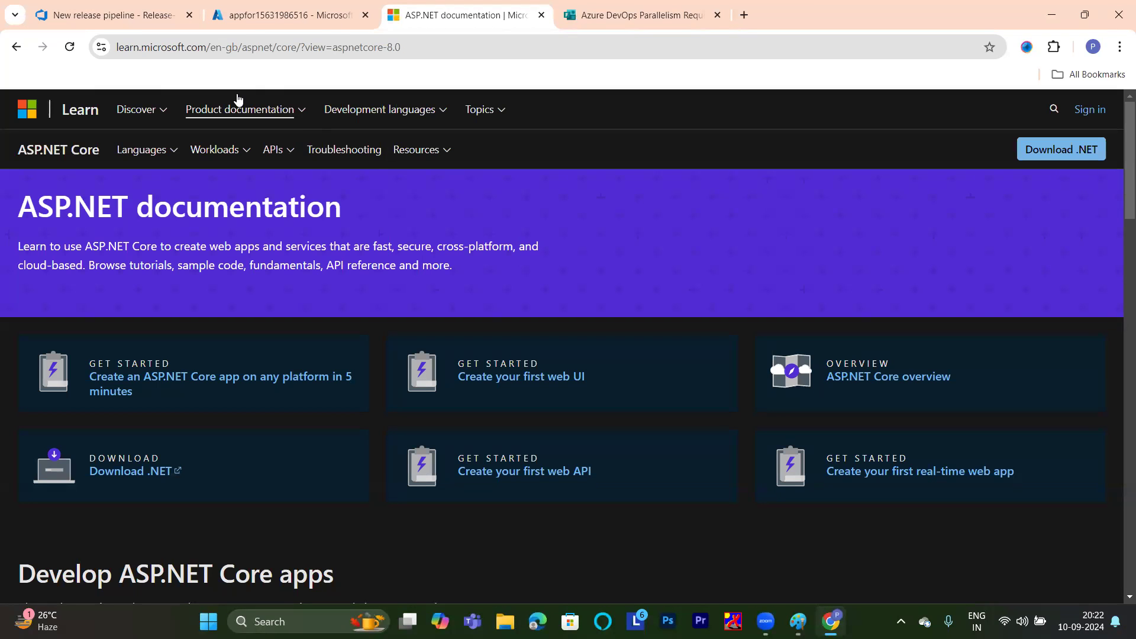
pyautogui.click(16, 48)
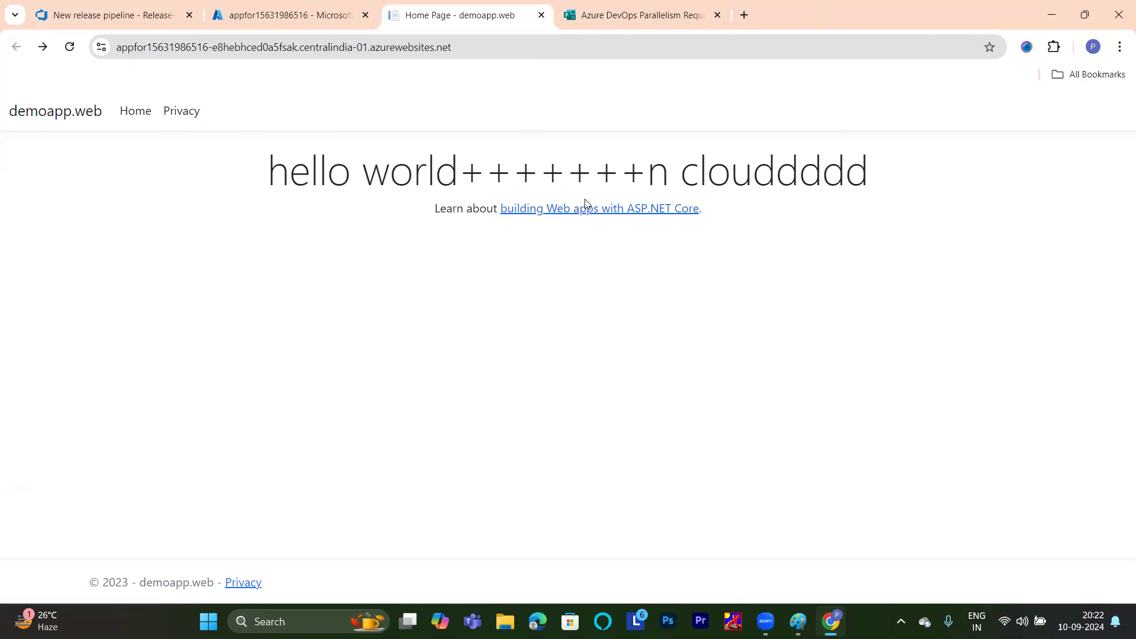
pyautogui.click(625, 5)
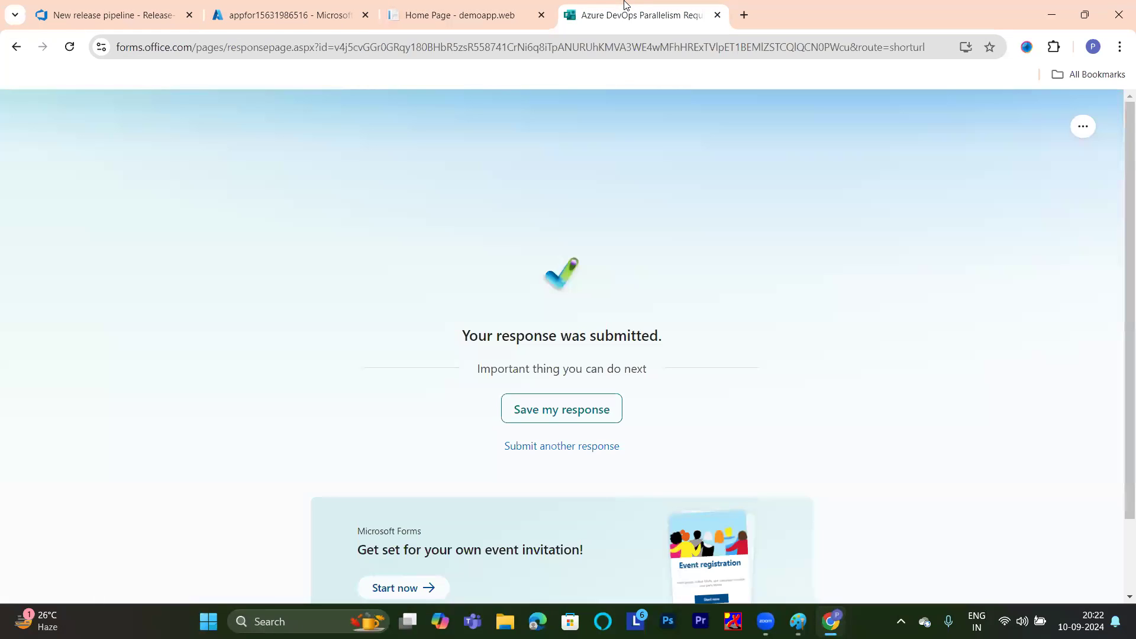
pyautogui.click(58, 7)
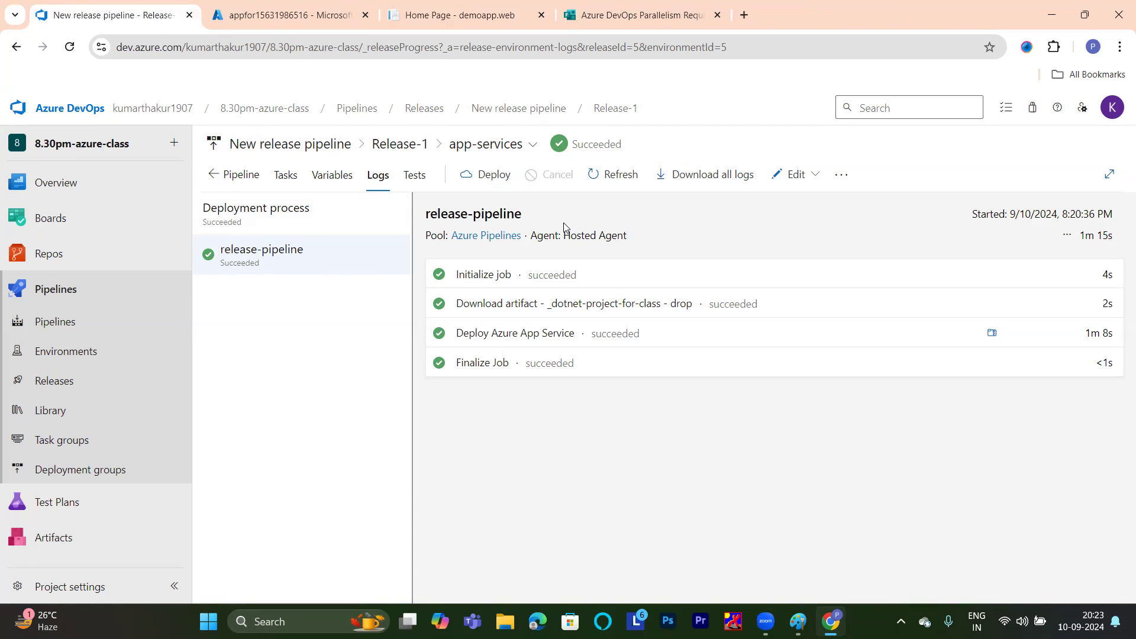
# Enable the build artifact's continuous deployment trigger for new builds and save the release pipeline
pyautogui.click(67, 388)
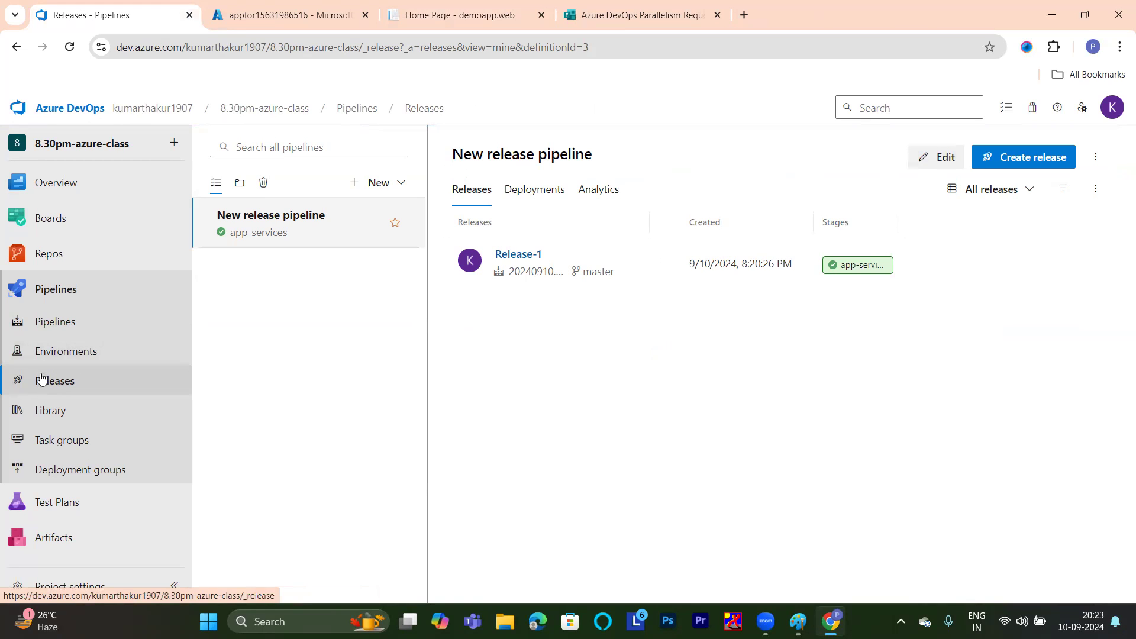
pyautogui.click(942, 163)
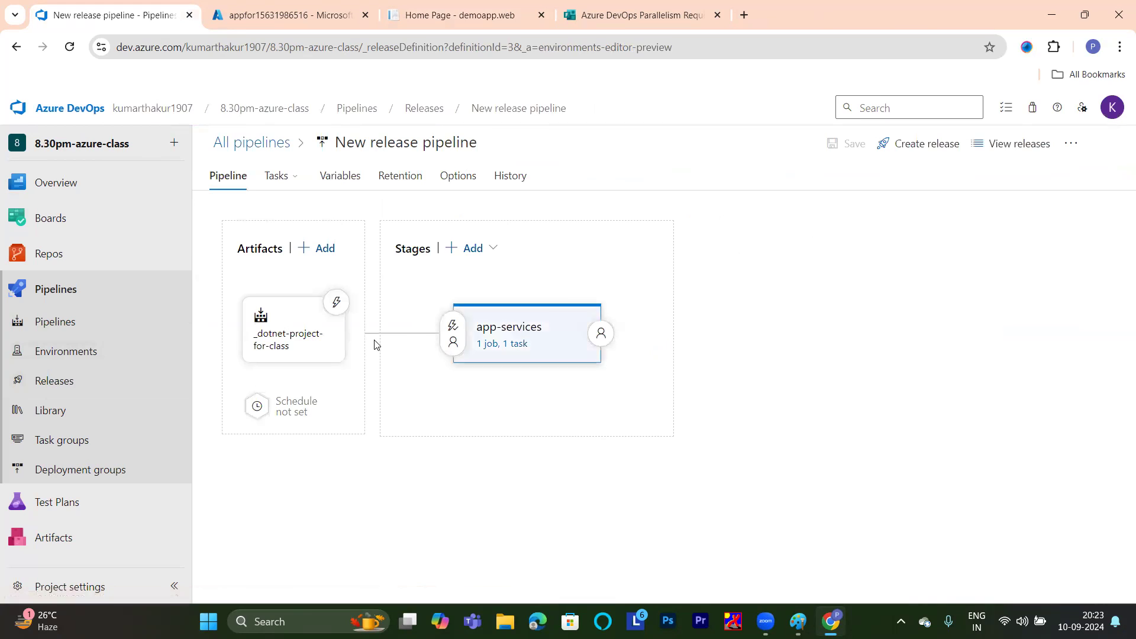
pyautogui.click(336, 303)
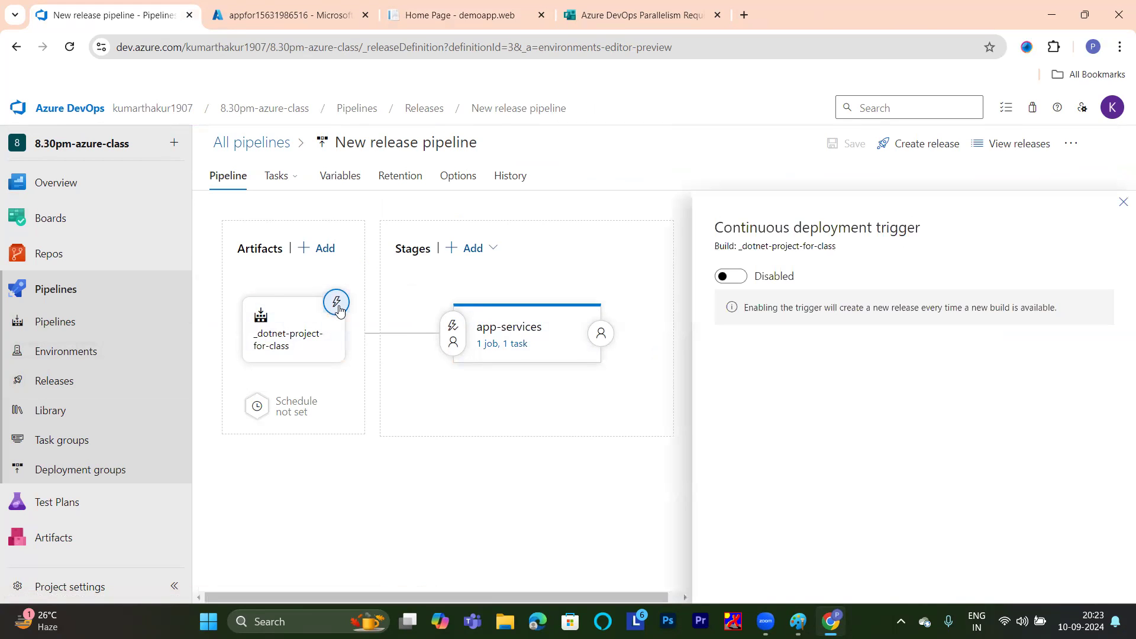
pyautogui.click(732, 276)
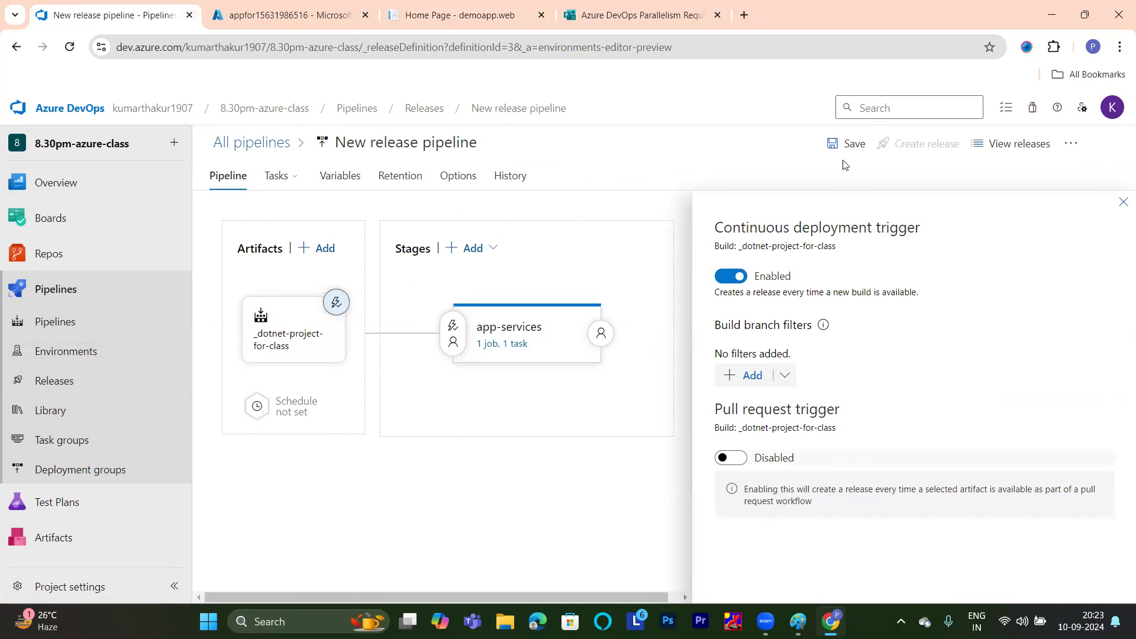
pyautogui.click(847, 152)
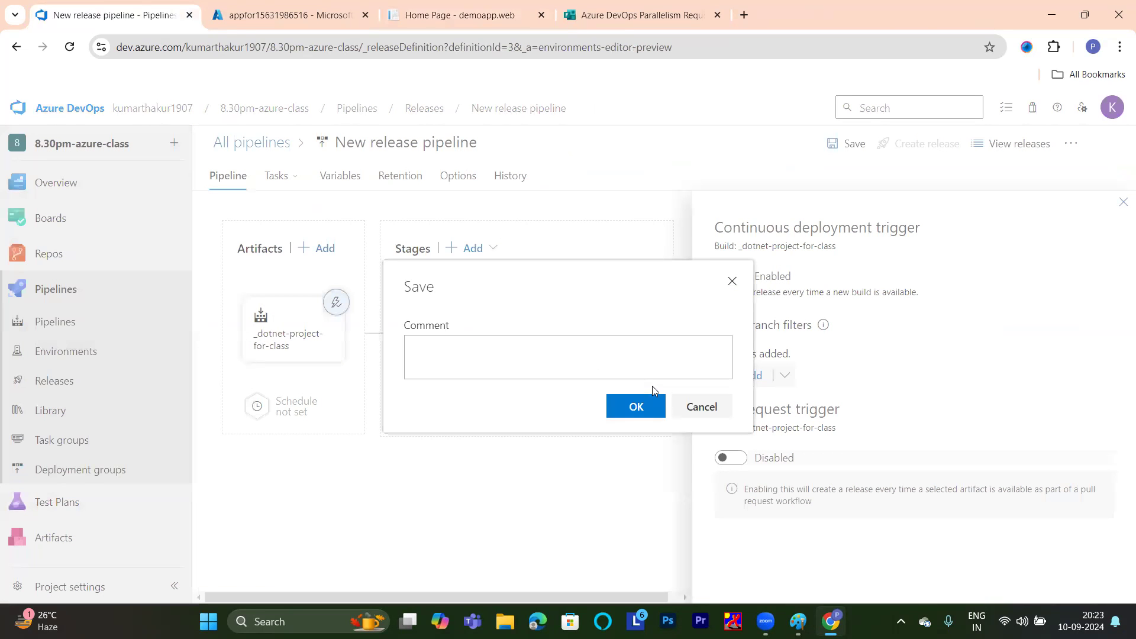
pyautogui.click(631, 407)
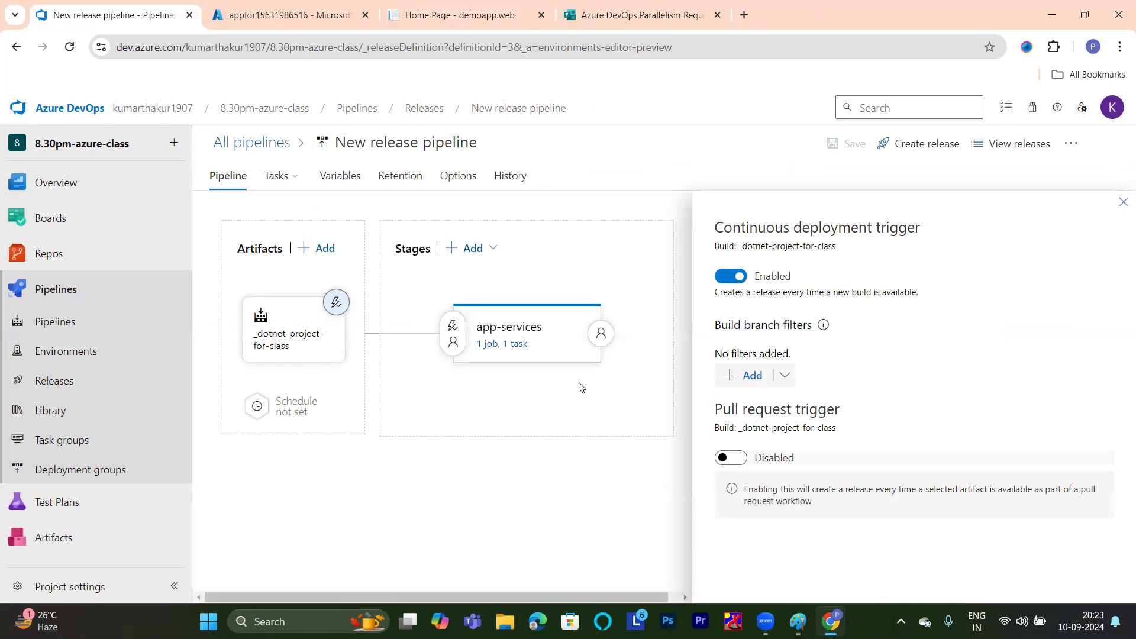
pyautogui.click(63, 326)
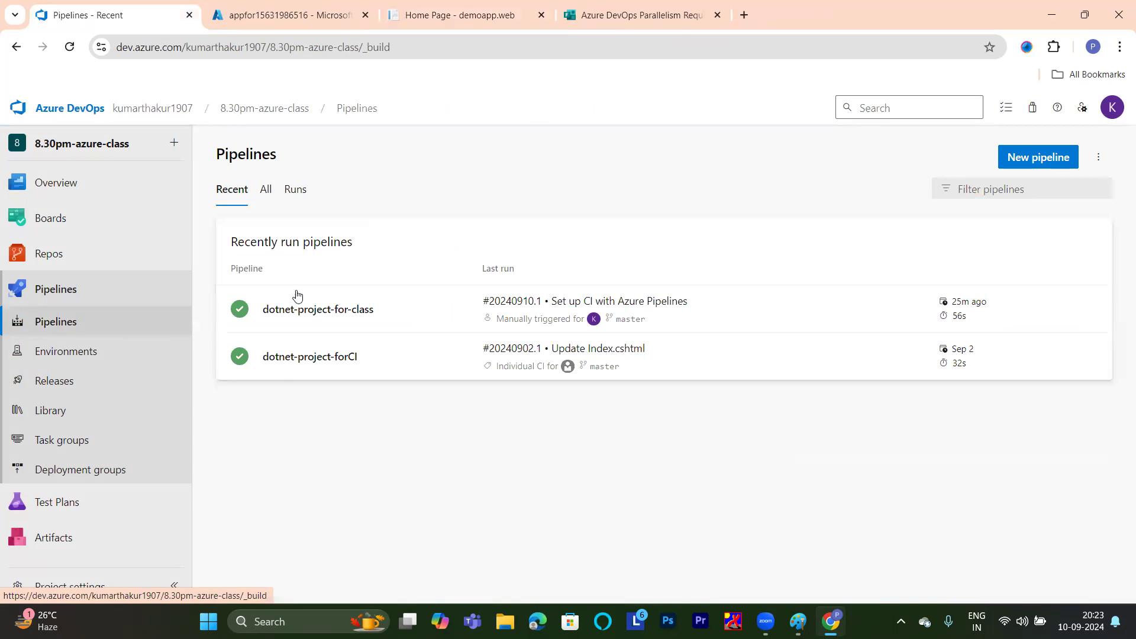
# Enable continuous integration on master for dotnet-project-for-class and save without queuing a run
pyautogui.click(359, 309)
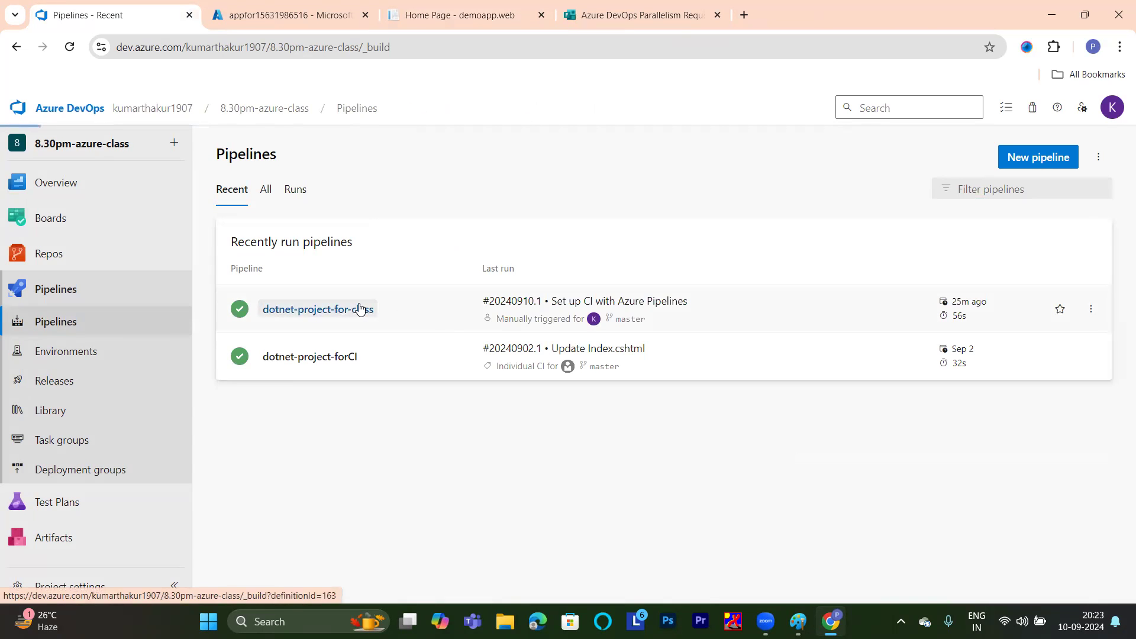
pyautogui.click(976, 160)
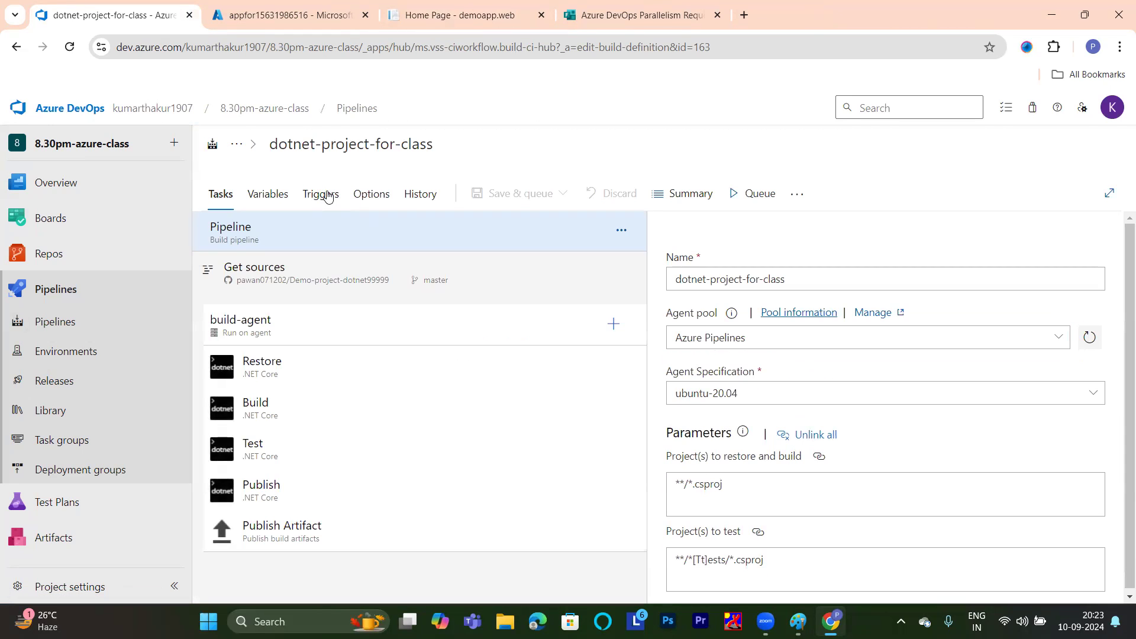
pyautogui.click(327, 196)
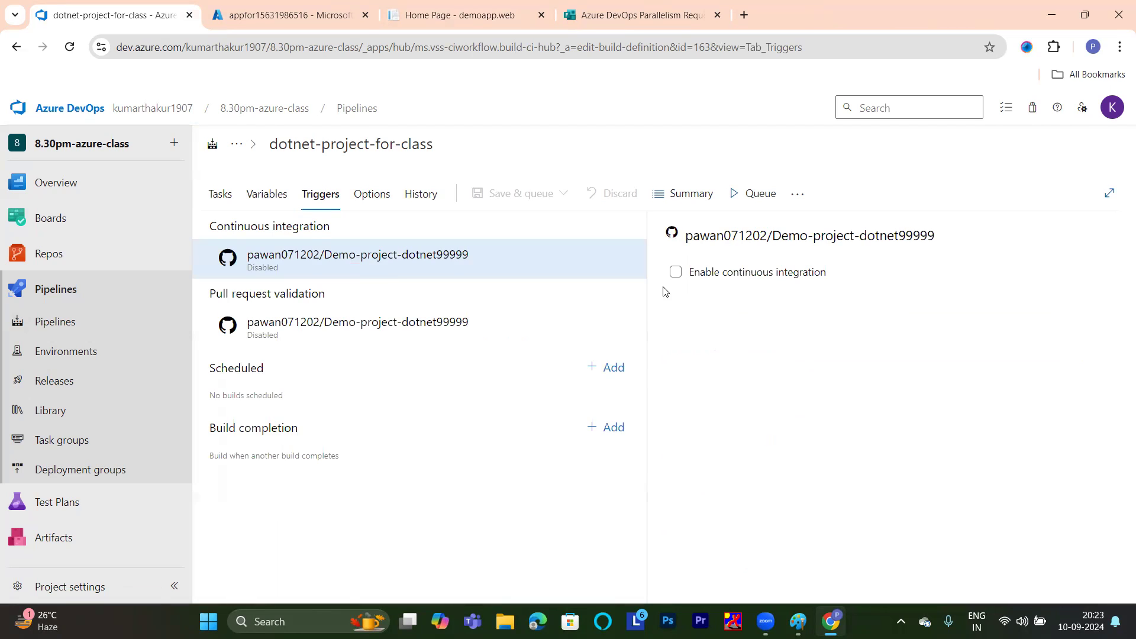
pyautogui.click(675, 276)
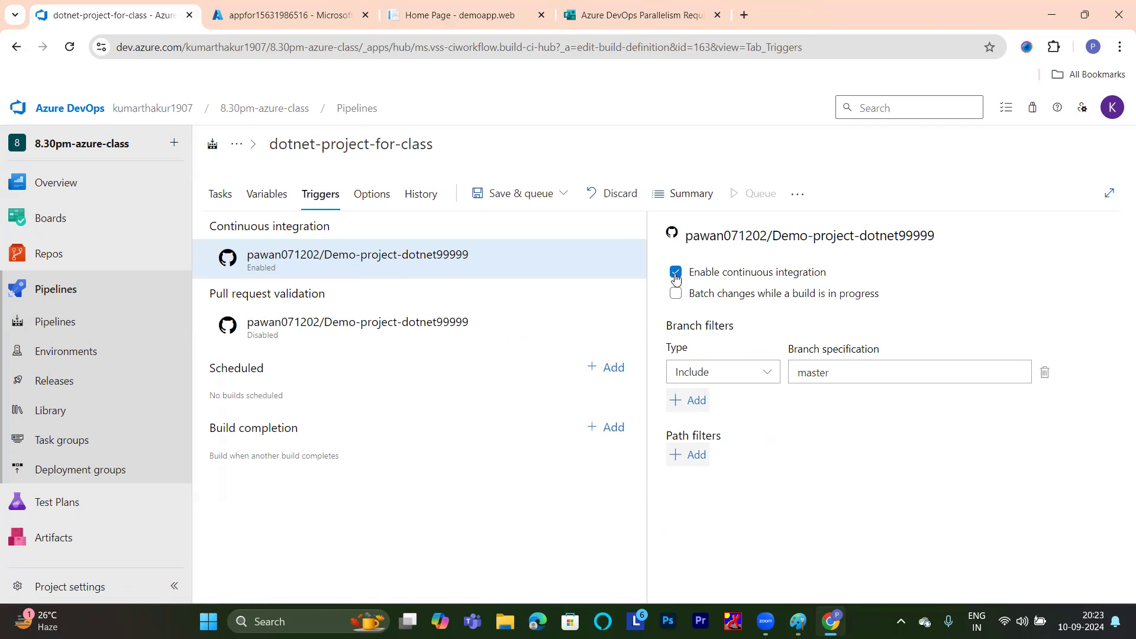
pyautogui.click(561, 193)
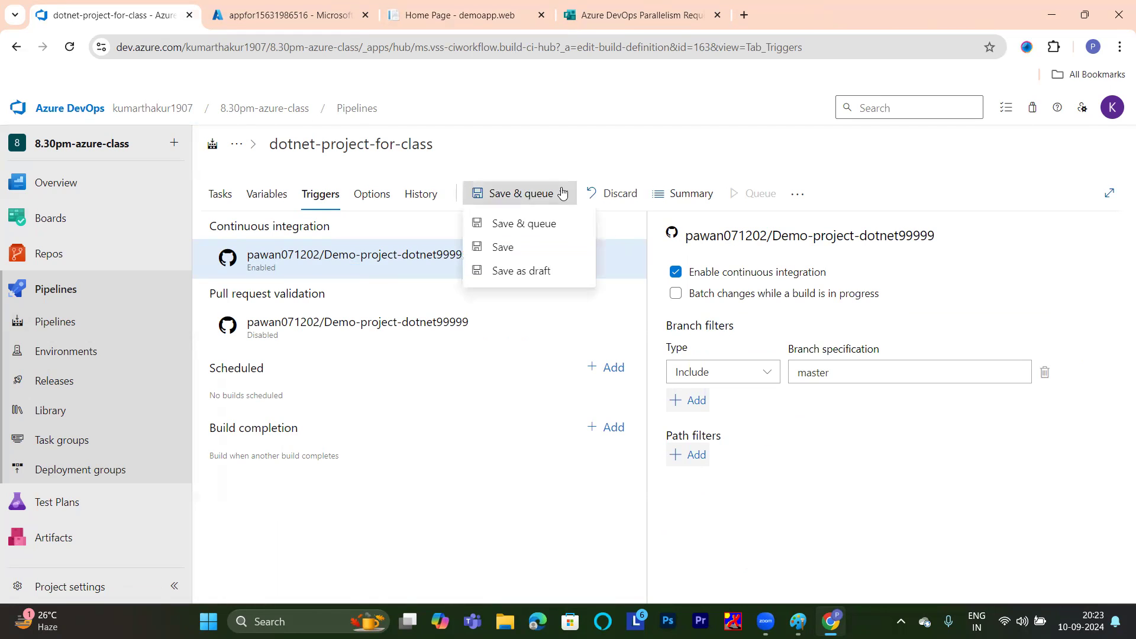
pyautogui.click(500, 248)
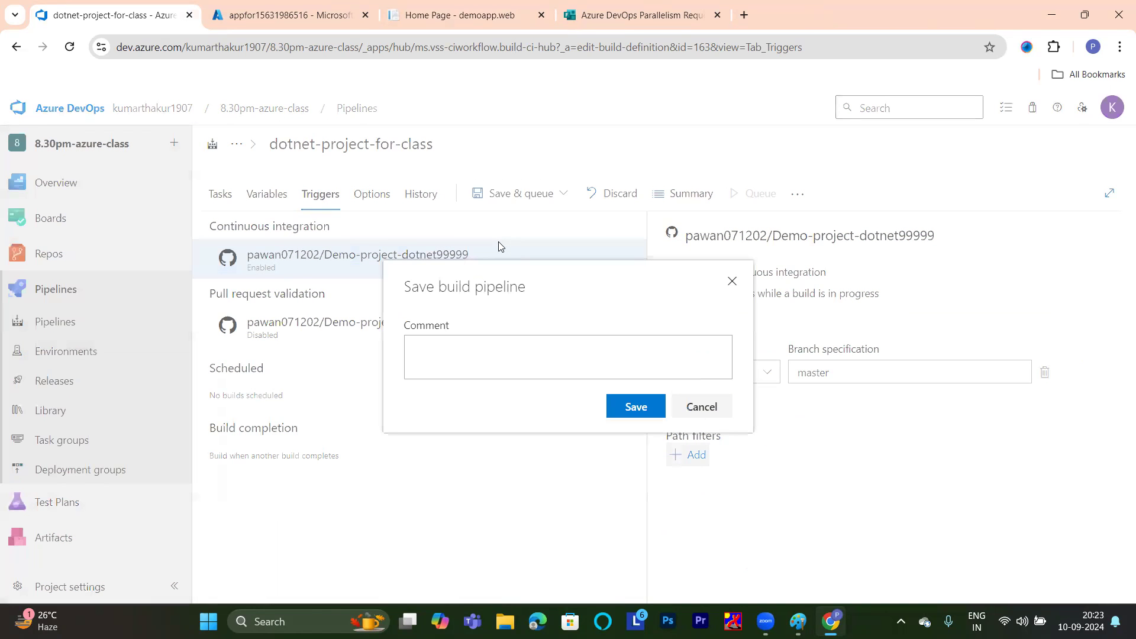
pyautogui.click(636, 407)
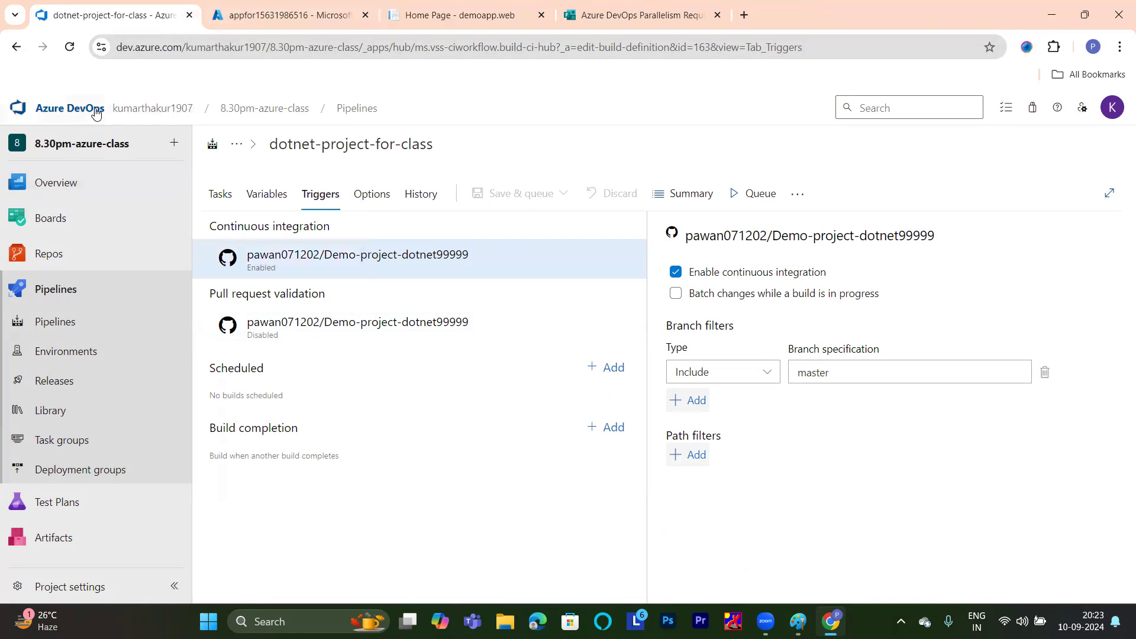
pyautogui.click(64, 291)
# Navigate the browser to GitHub through the address bar
pyautogui.click(613, 11)
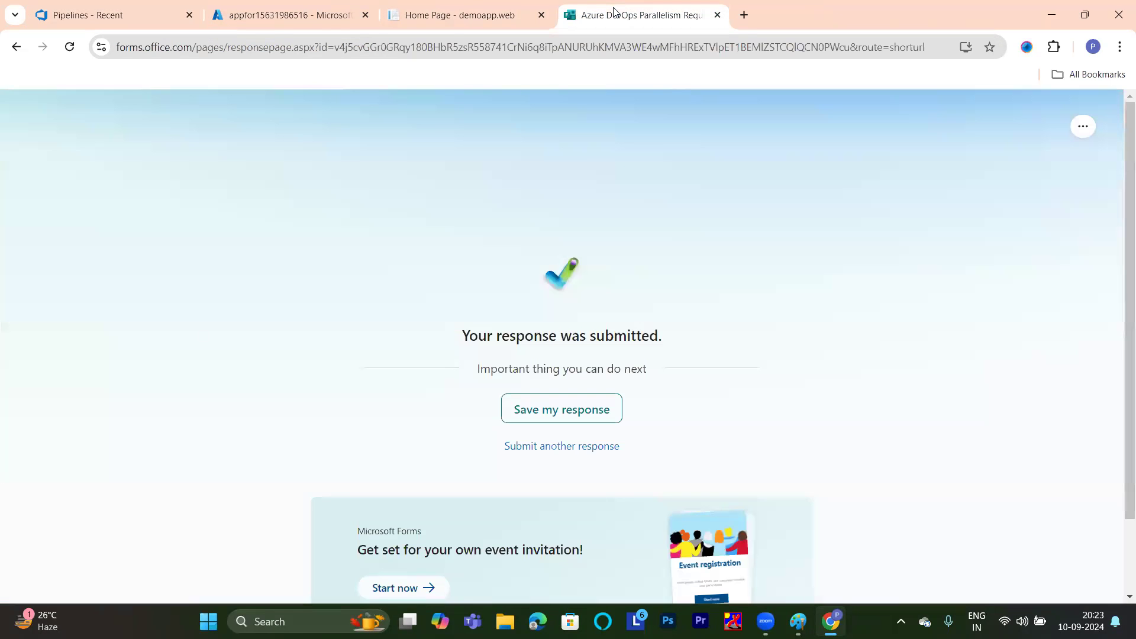
pyautogui.click(459, 16)
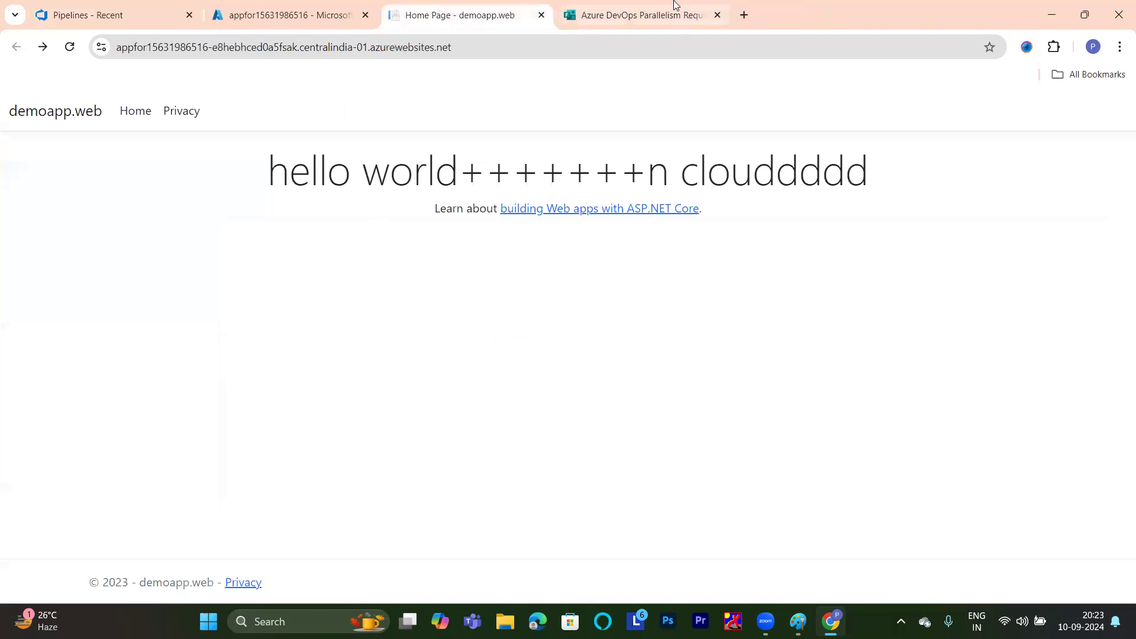
pyautogui.click(627, 15)
pyautogui.click(565, 46)
pyautogui.write('g')
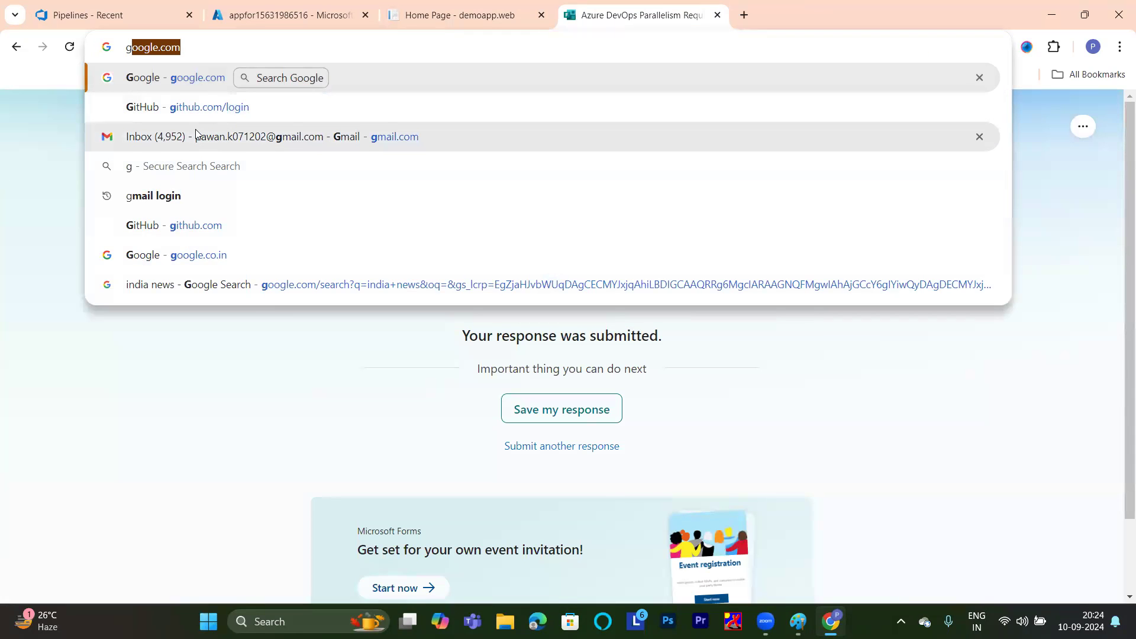
pyautogui.click(188, 85)
pyautogui.click(181, 49)
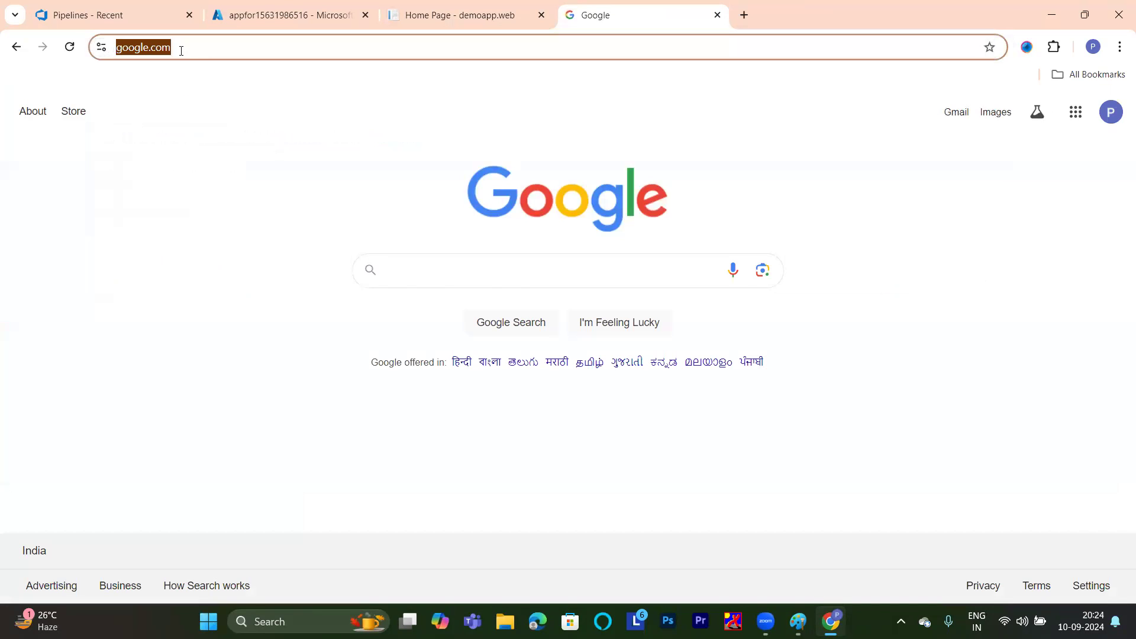
pyautogui.write('git')
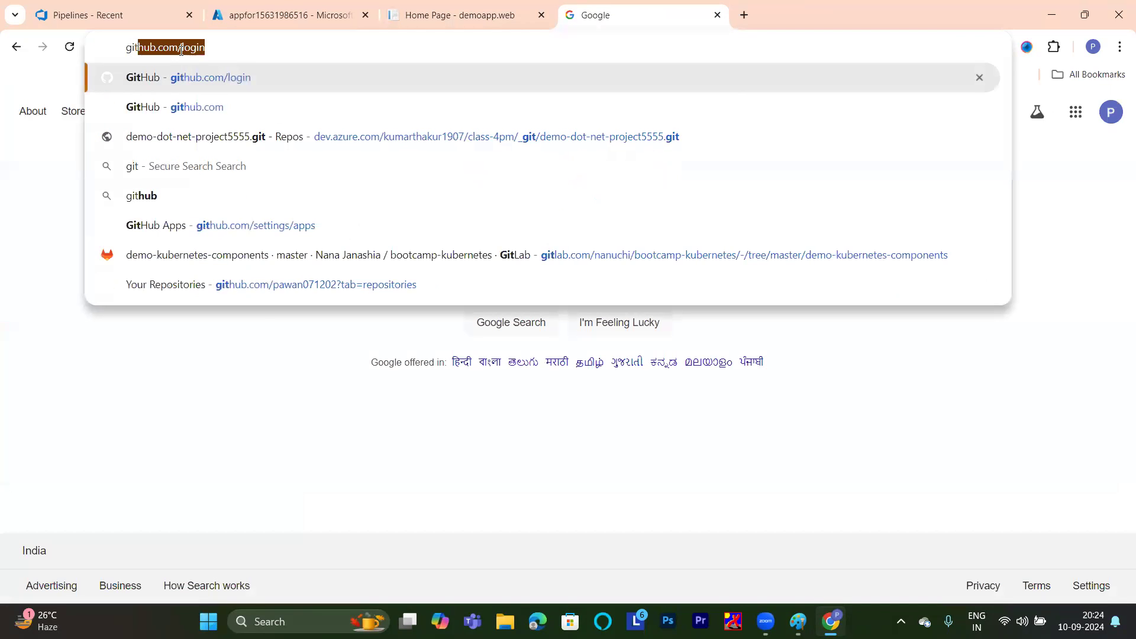
pyautogui.click(192, 78)
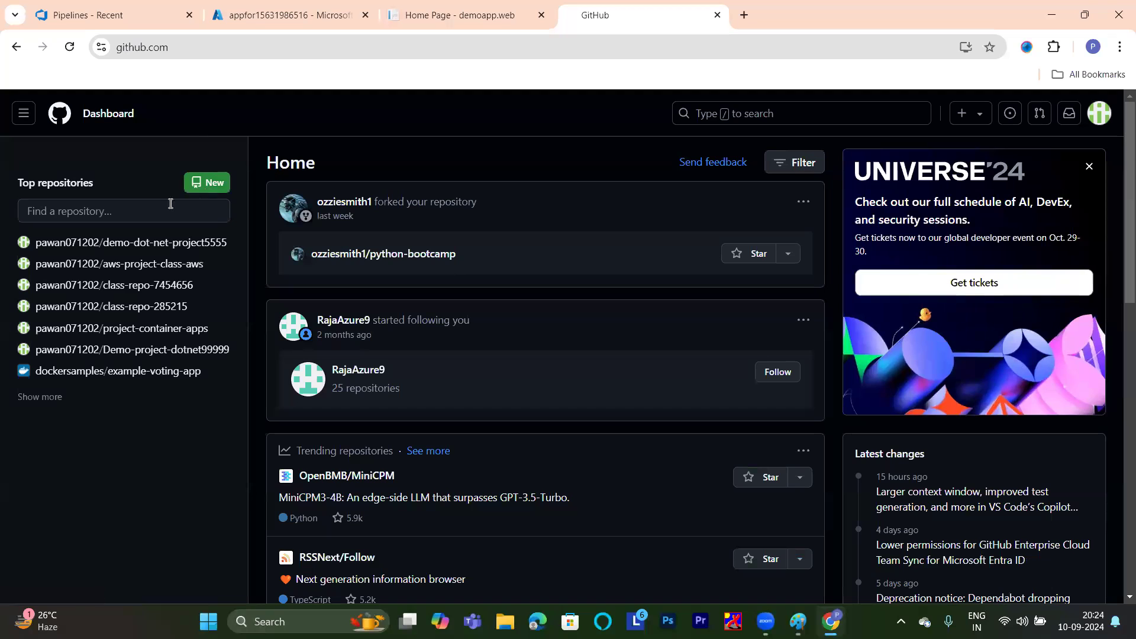
# Open demoapp/demoapp.web/Views/Home/Index.cshtml in Demo-project-dotnet99999 for editing
pyautogui.click(120, 351)
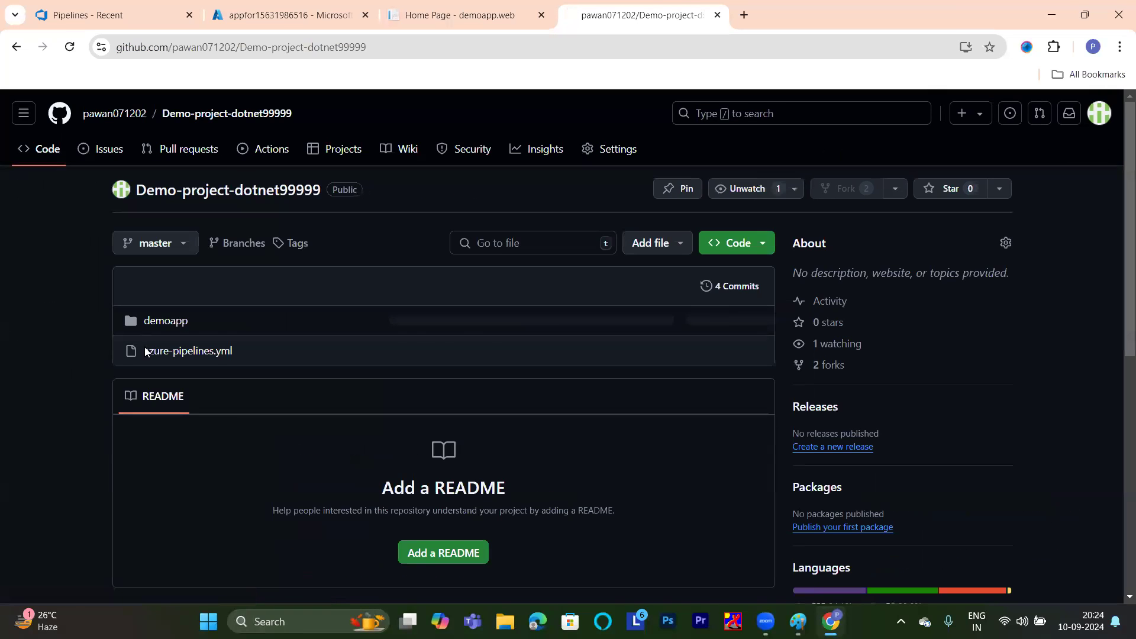
pyautogui.click(161, 322)
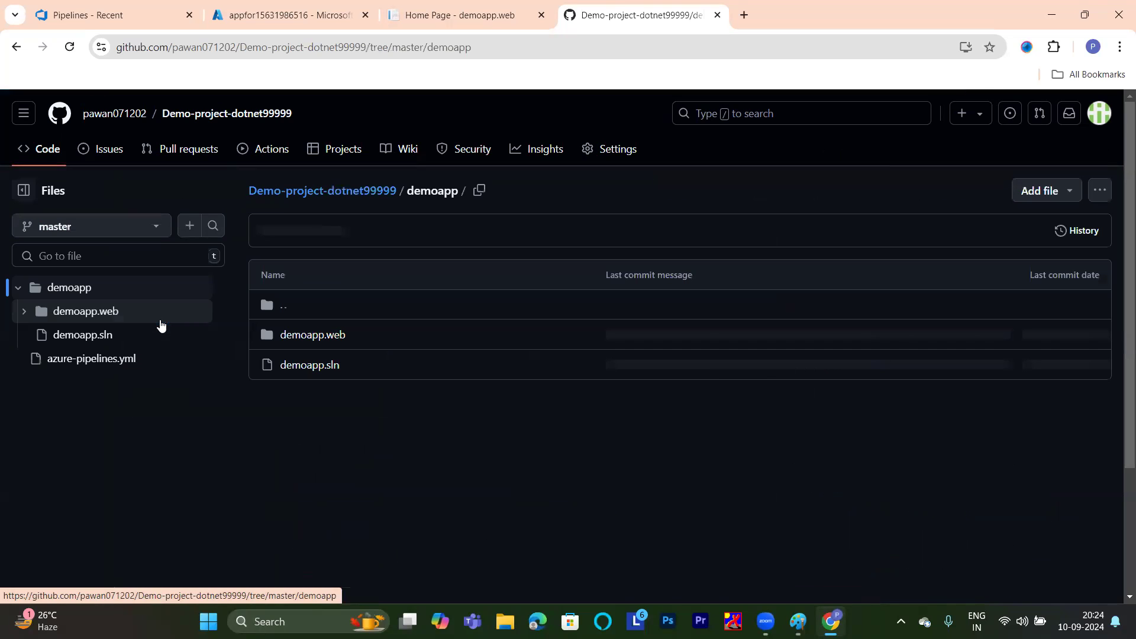
pyautogui.click(297, 334)
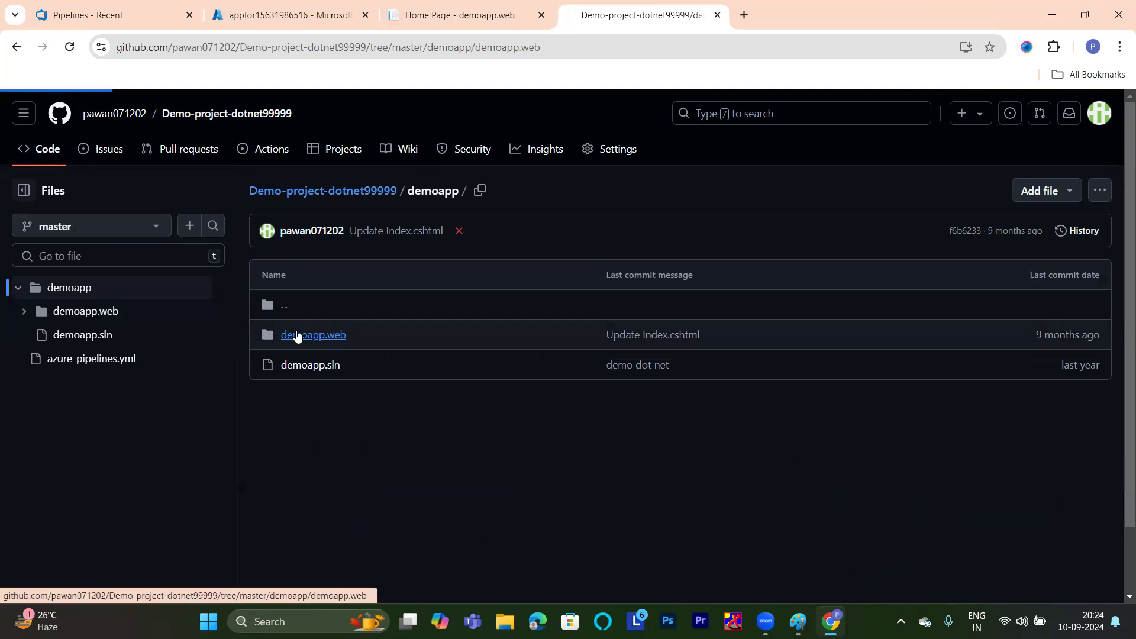
pyautogui.click(299, 427)
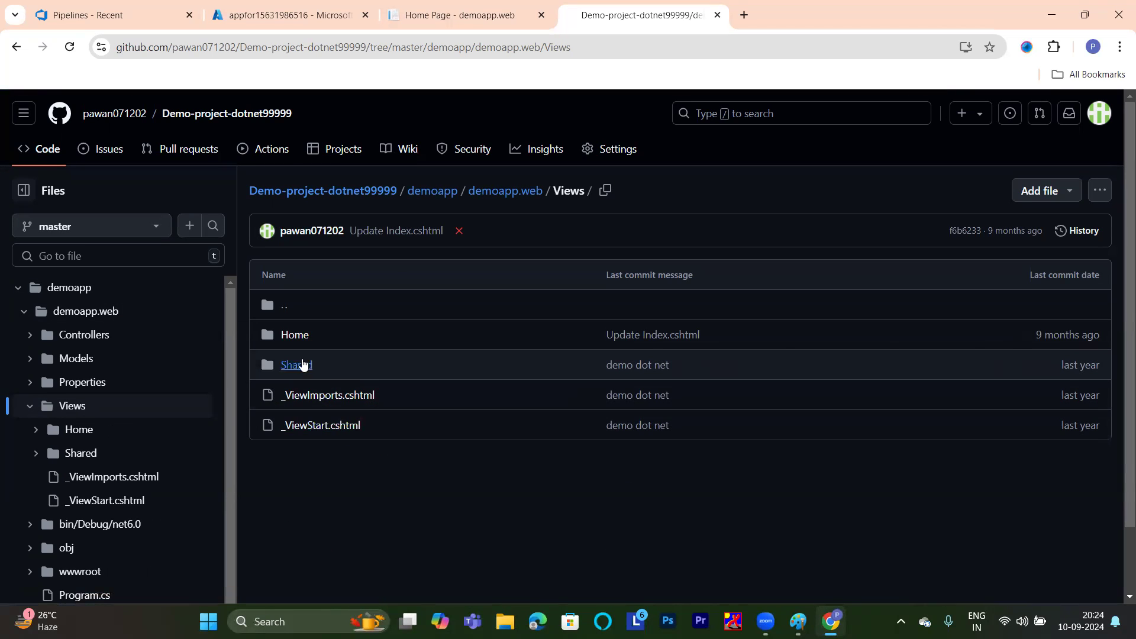
pyautogui.click(292, 336)
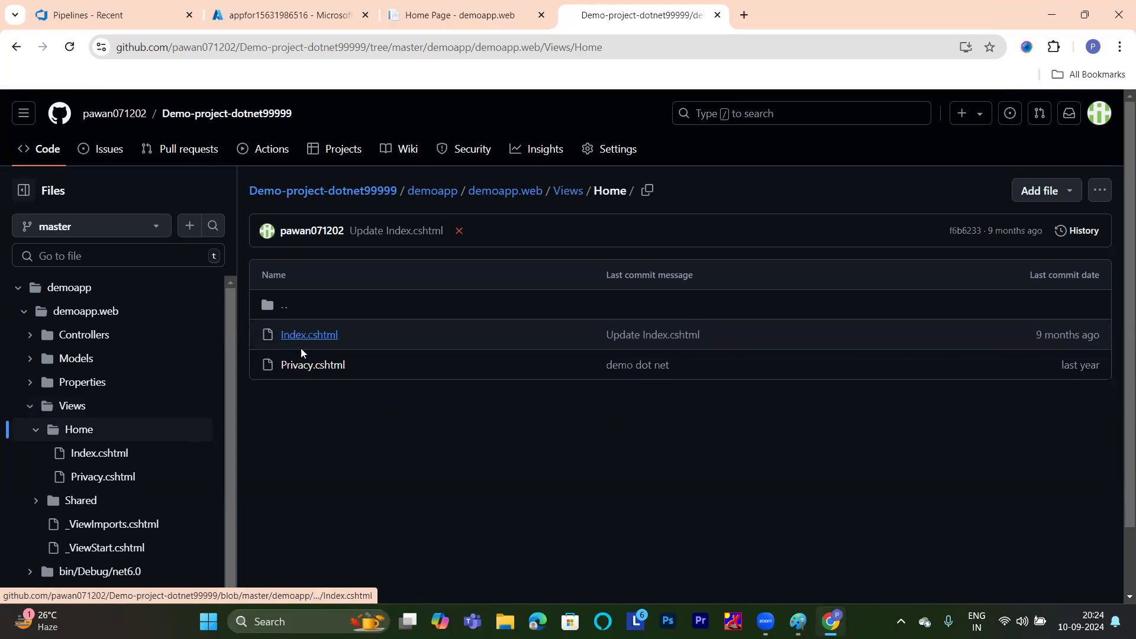
pyautogui.click(297, 336)
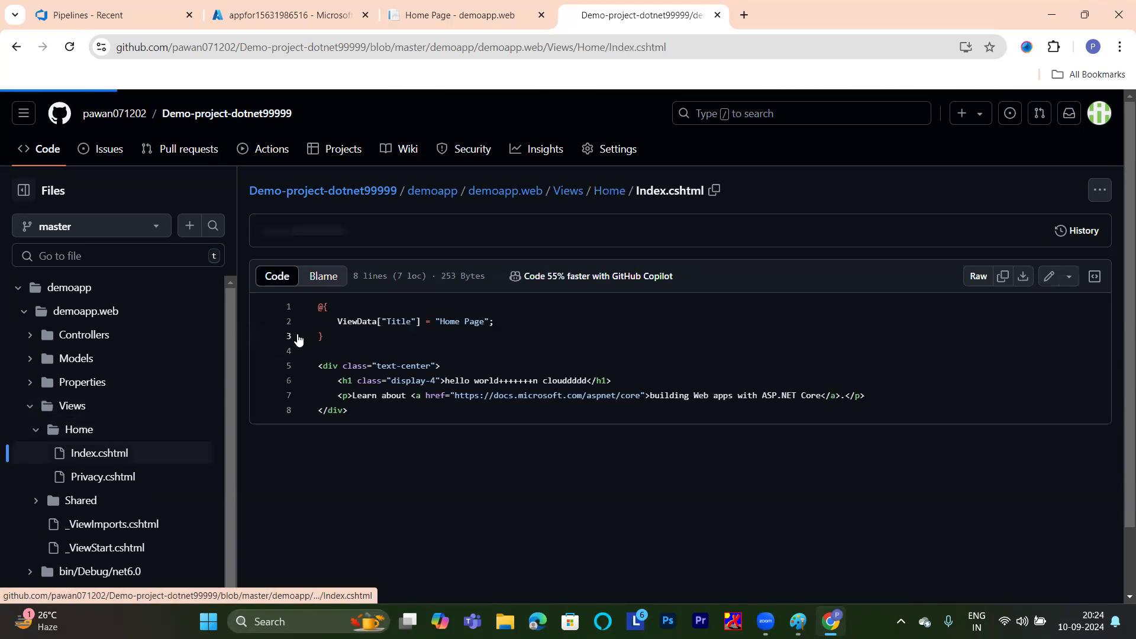
pyautogui.click(1048, 276)
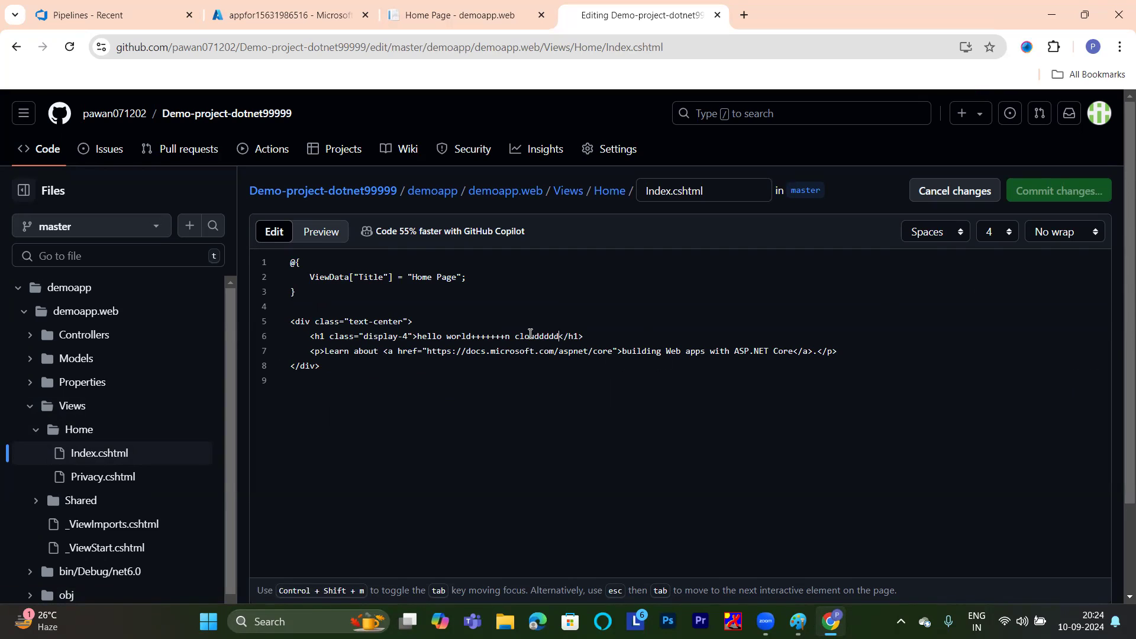
# Append '+++ enable the trigger ++++++' to the h1 heading and commit directly to master
pyautogui.write('+++ ena')
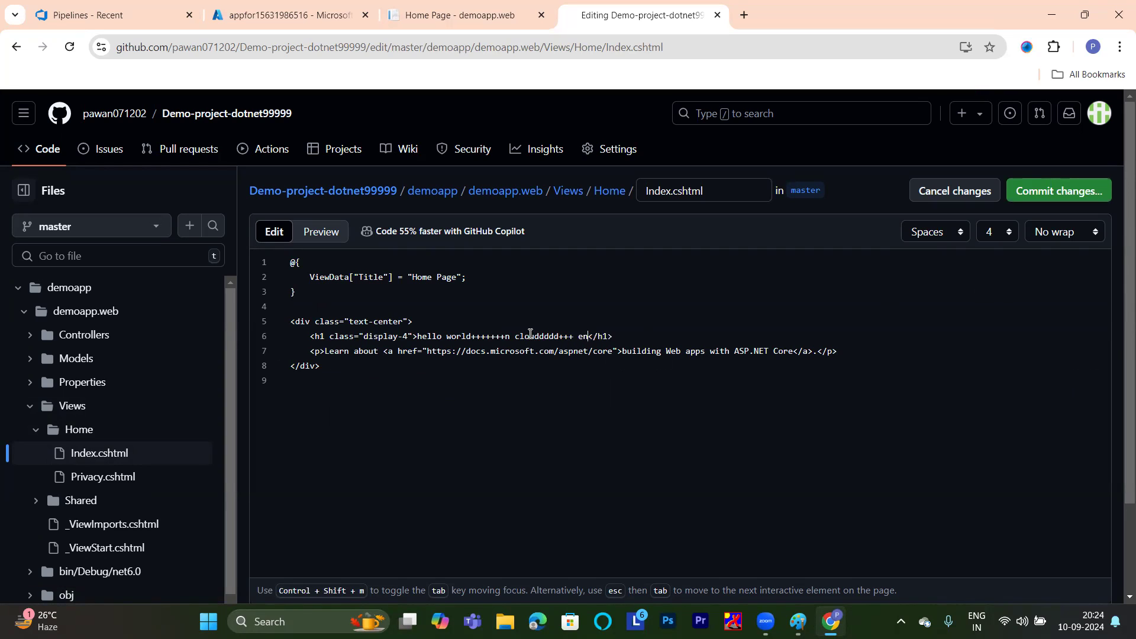
pyautogui.write('ble the trigger +')
pyautogui.write('+++++++')
pyautogui.click(1026, 191)
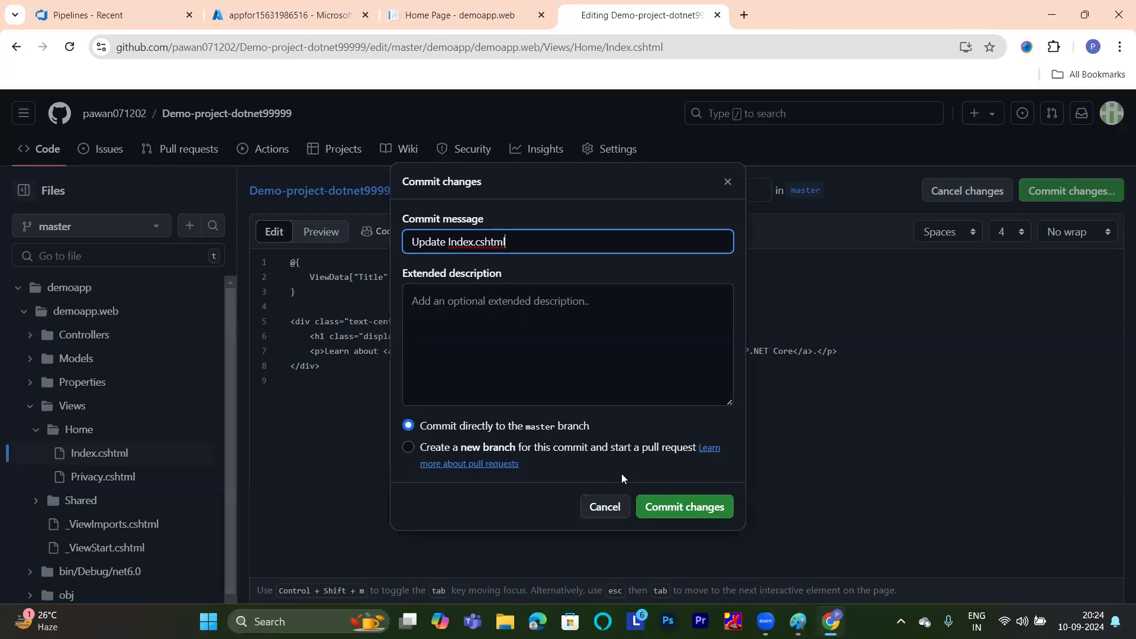
pyautogui.click(666, 504)
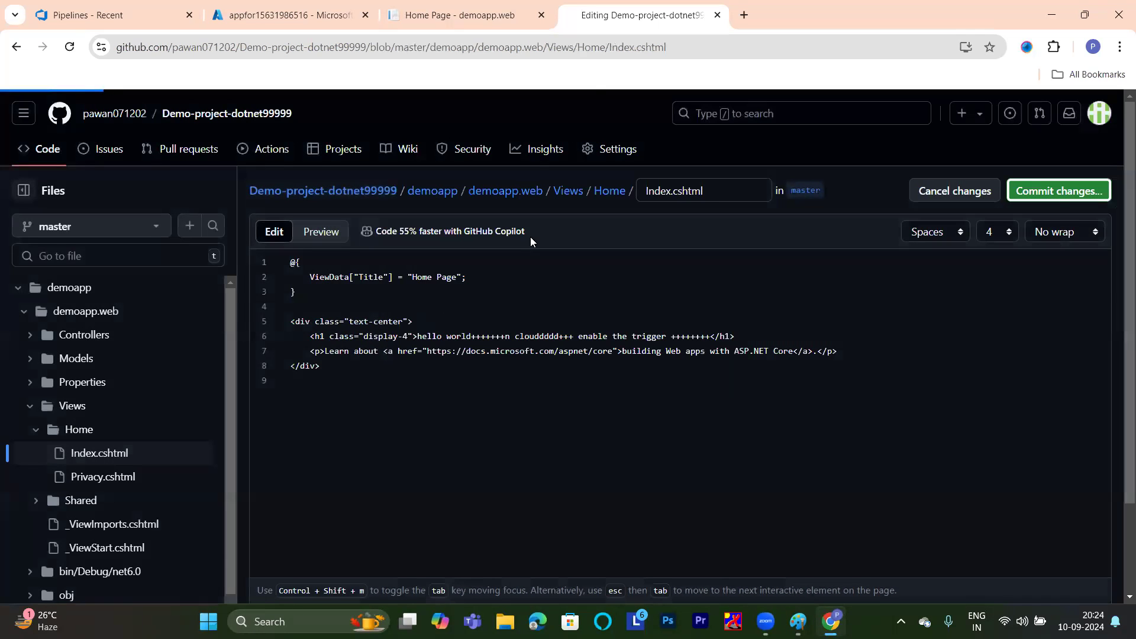
pyautogui.click(433, 6)
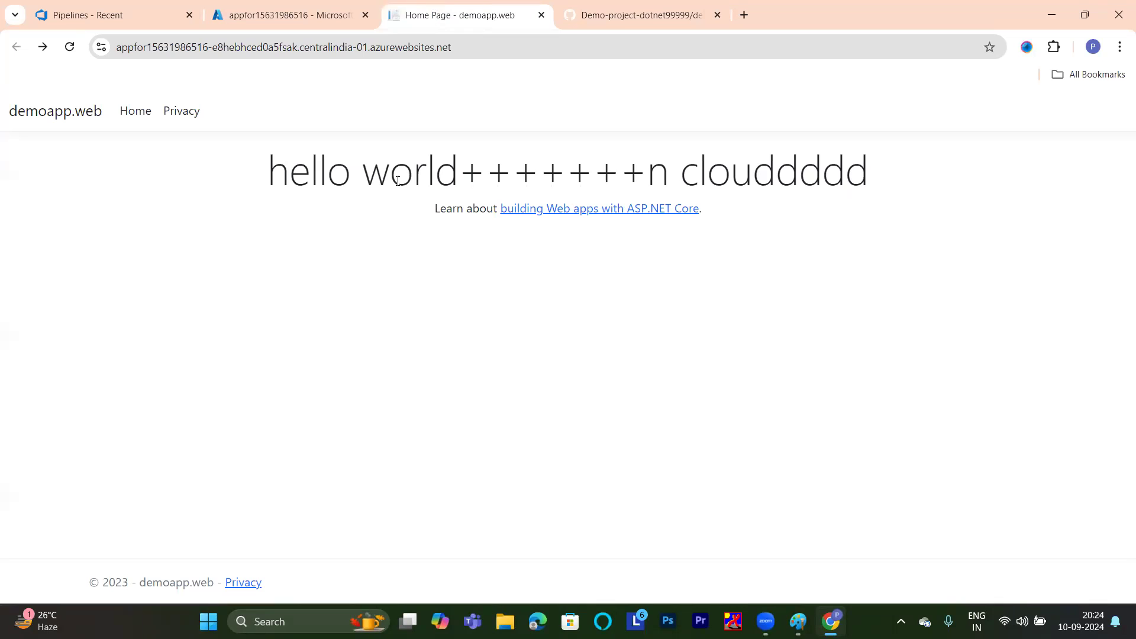
# Refresh Pipelines to see the commit-triggered build, then find the auto-created Release-2 under Releases
pyautogui.click(69, 46)
pyautogui.click(278, 5)
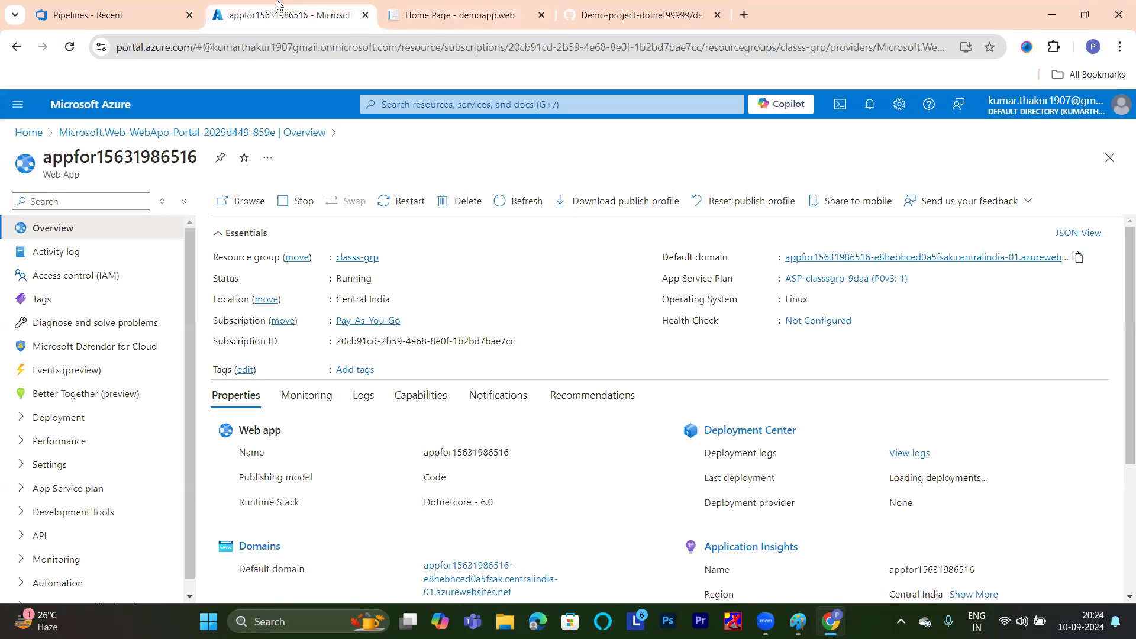
pyautogui.click(107, 15)
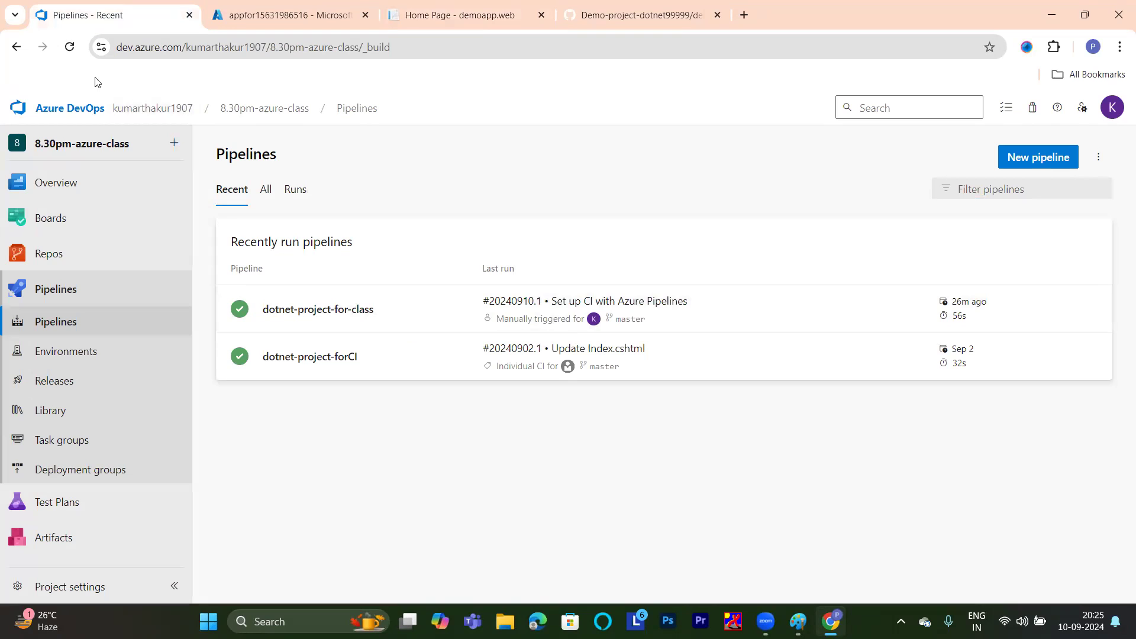
pyautogui.click(71, 50)
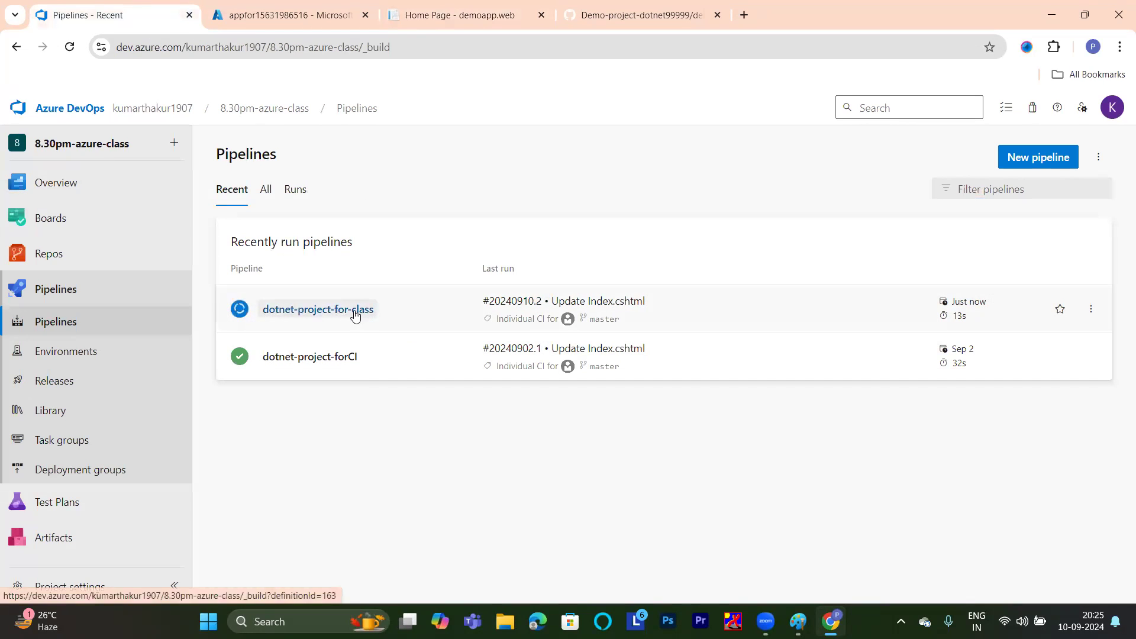
pyautogui.click(58, 381)
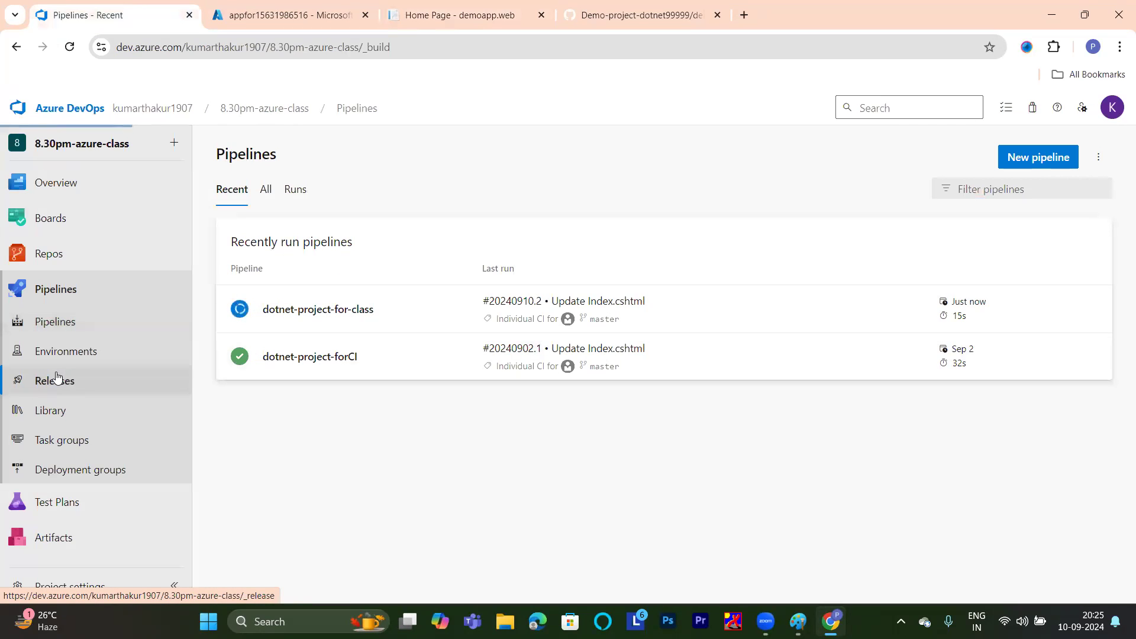
pyautogui.click(625, 12)
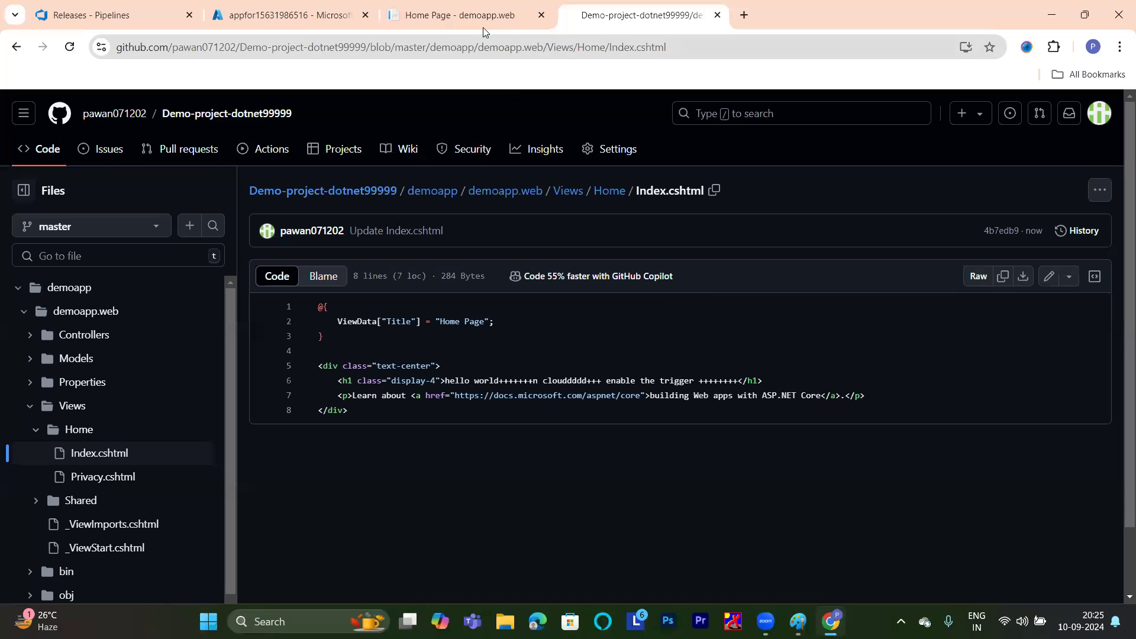
pyautogui.click(467, 15)
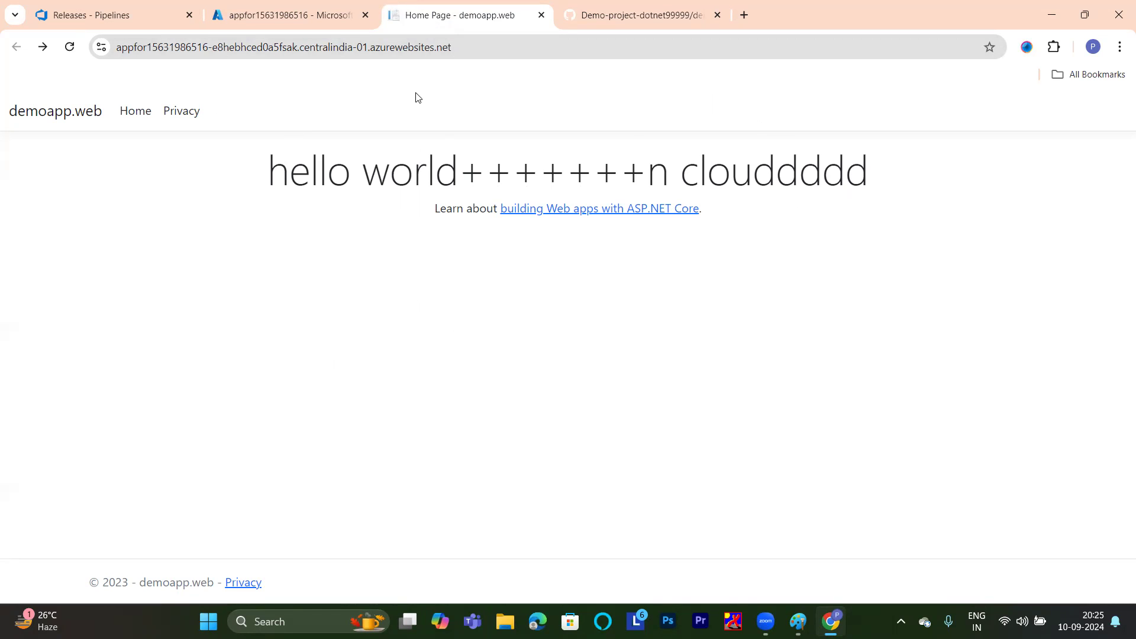
pyautogui.click(104, 14)
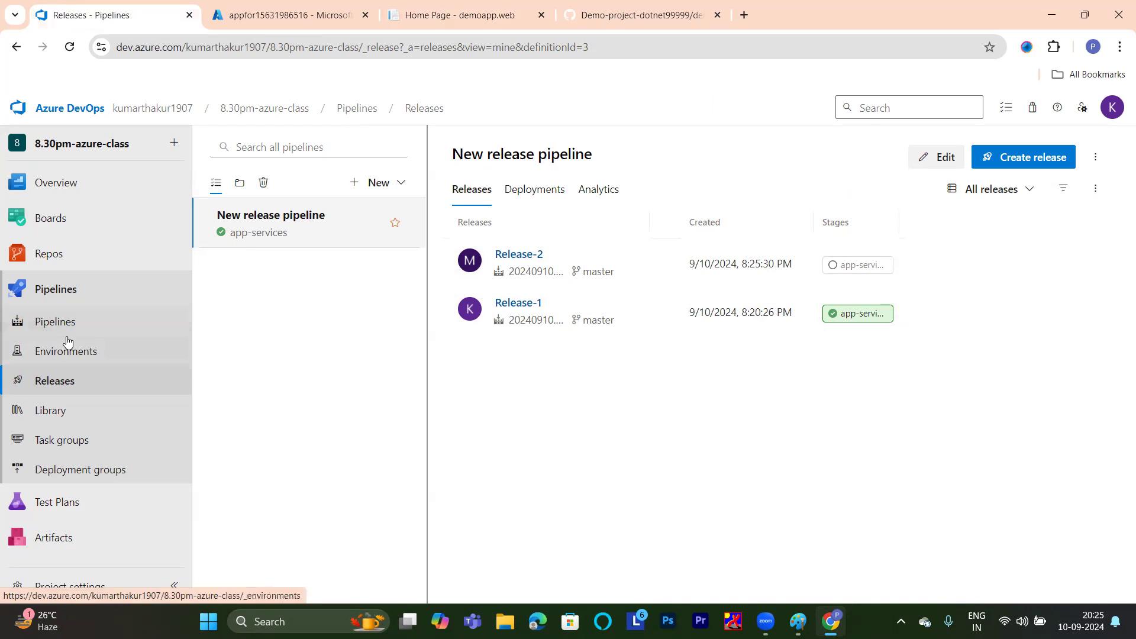
# Inspect Release-2's deployment logs and Release-1's details from the release pipeline's releases
pyautogui.click(52, 324)
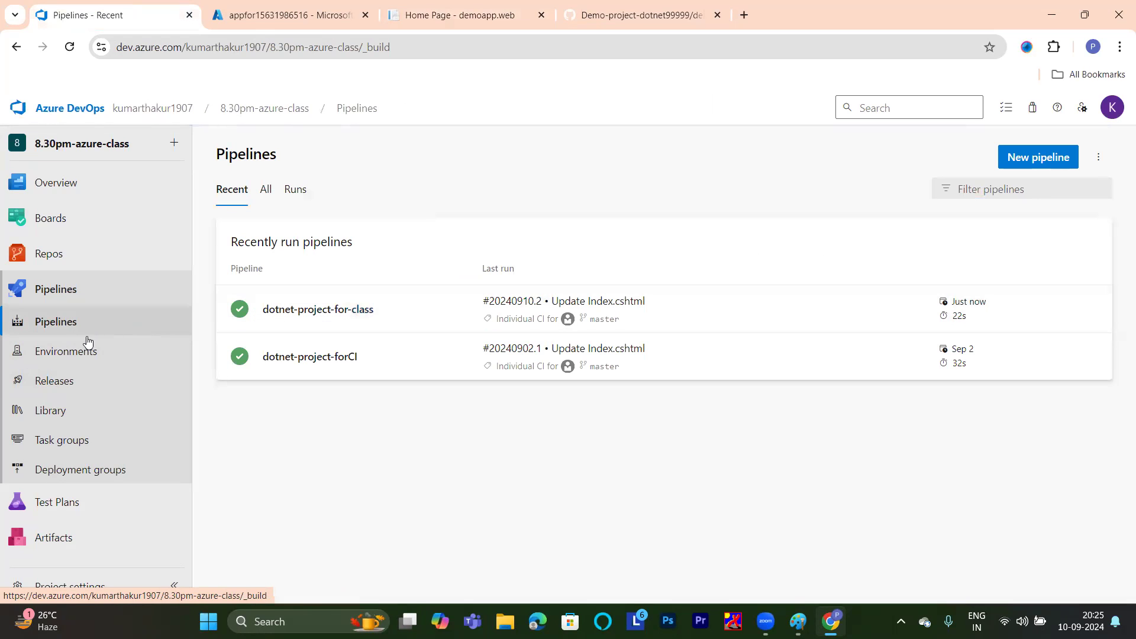
pyautogui.click(62, 382)
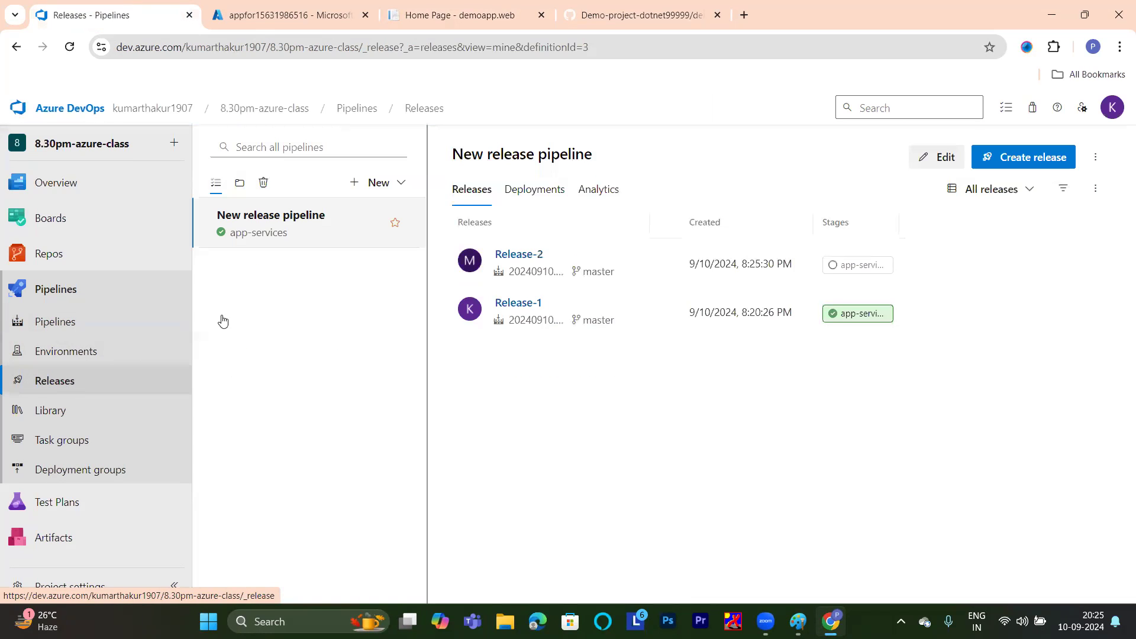
pyautogui.click(863, 266)
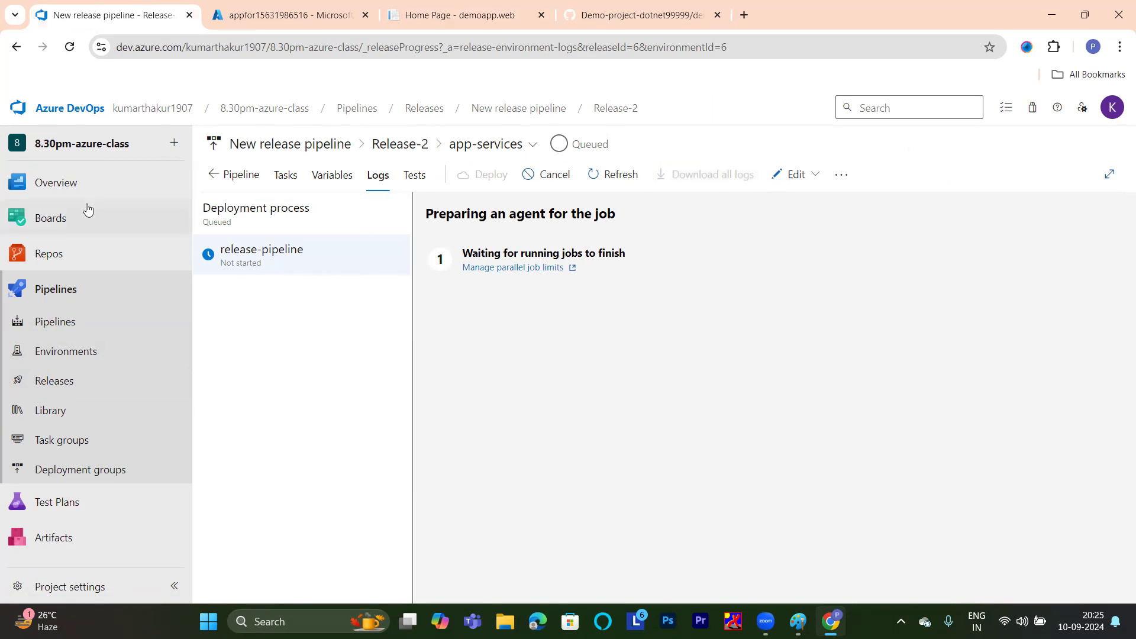
pyautogui.click(58, 291)
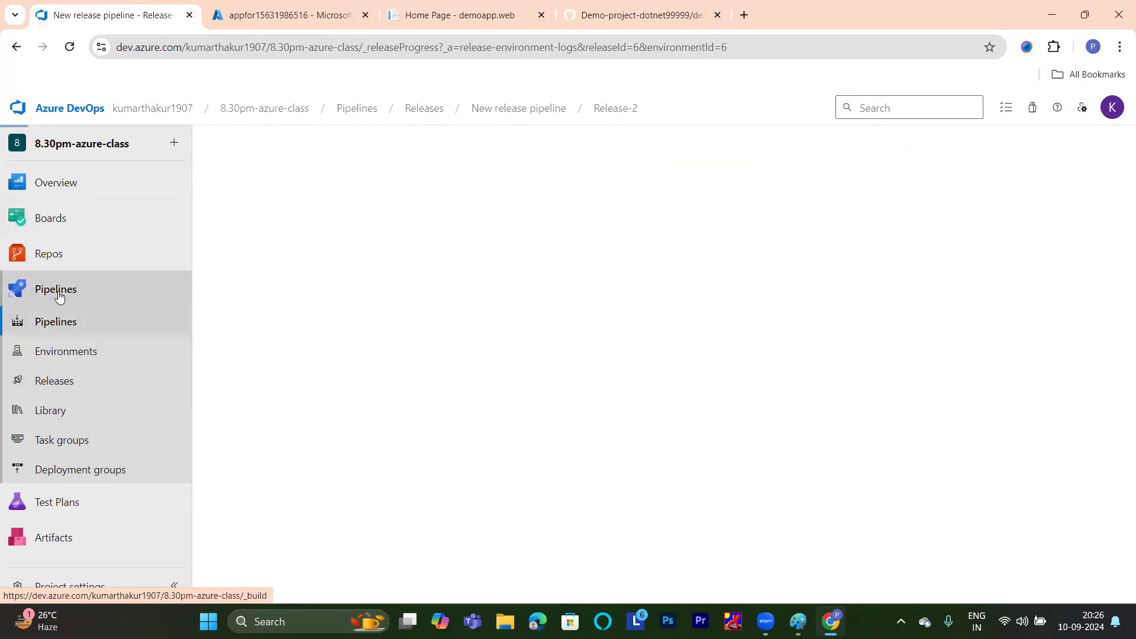
pyautogui.click(66, 384)
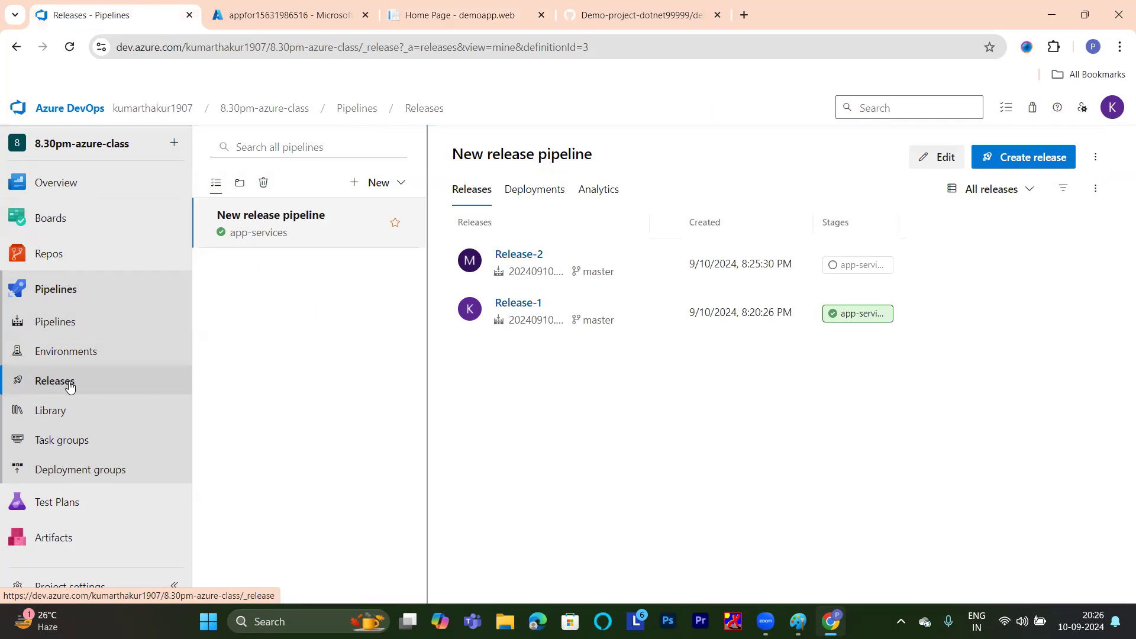
pyautogui.click(519, 303)
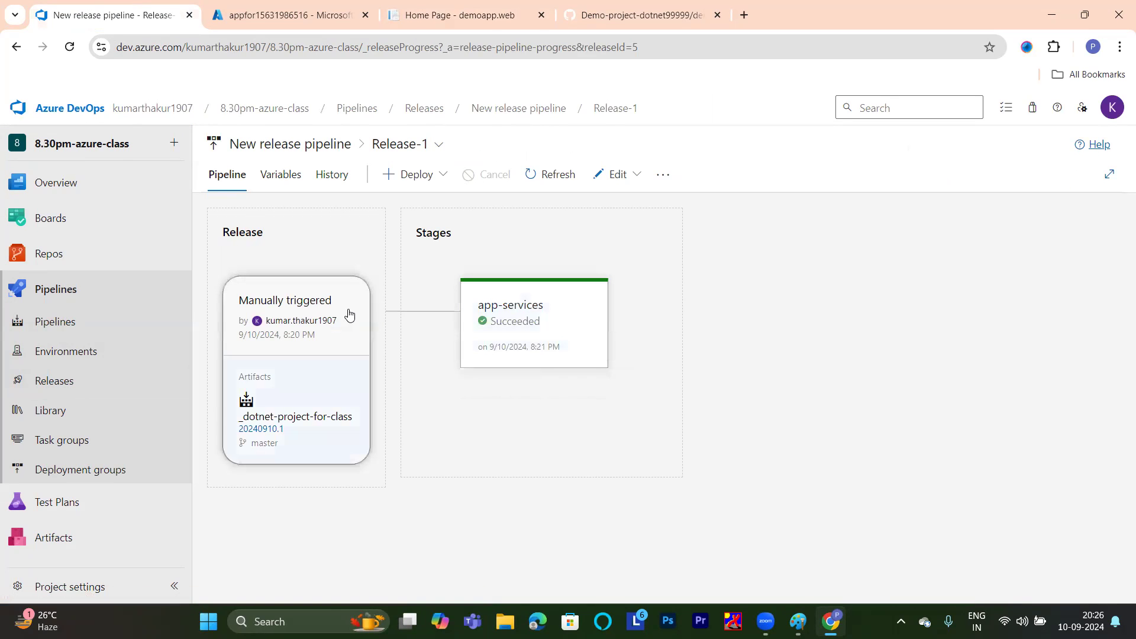
# Reopen Release-2's queued logs and review the organization's parallel job limits
pyautogui.click(84, 323)
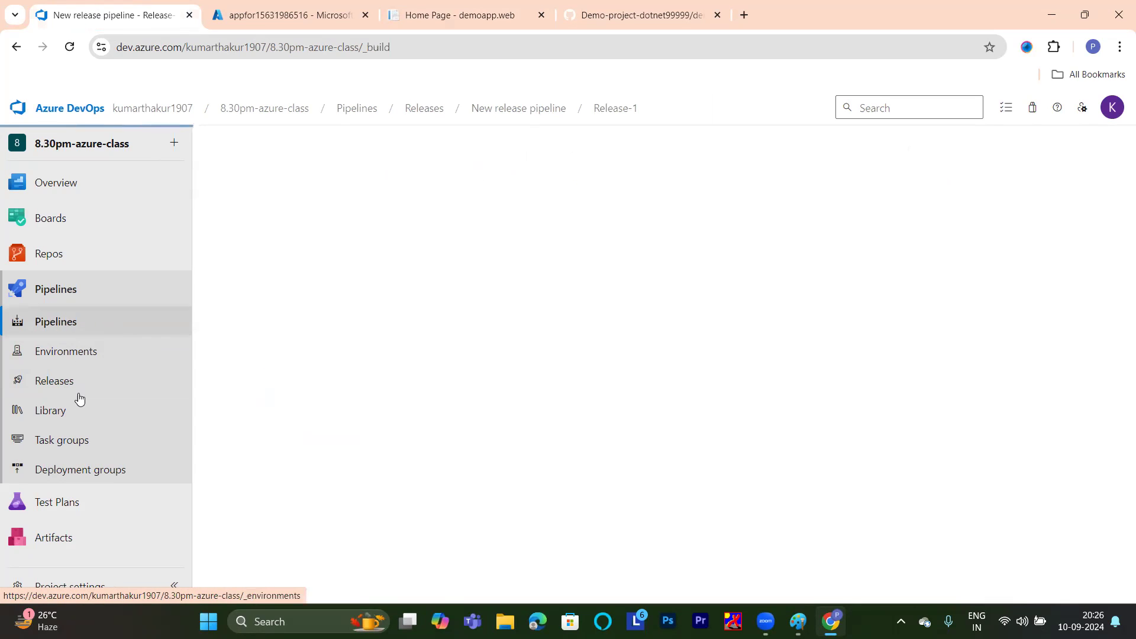
pyautogui.click(59, 386)
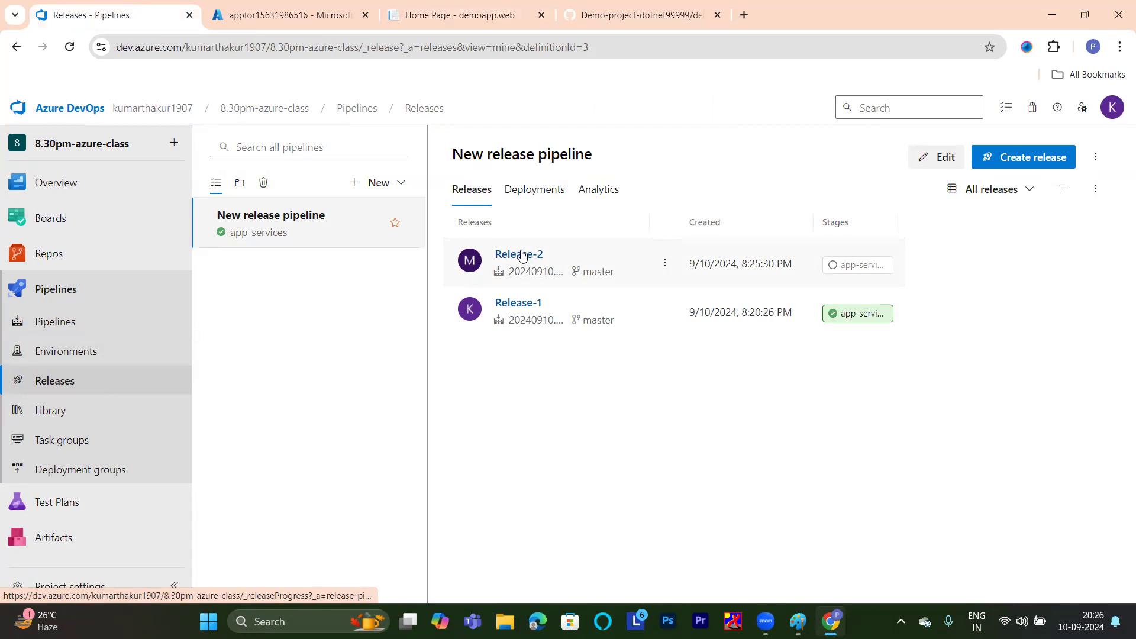
pyautogui.click(864, 266)
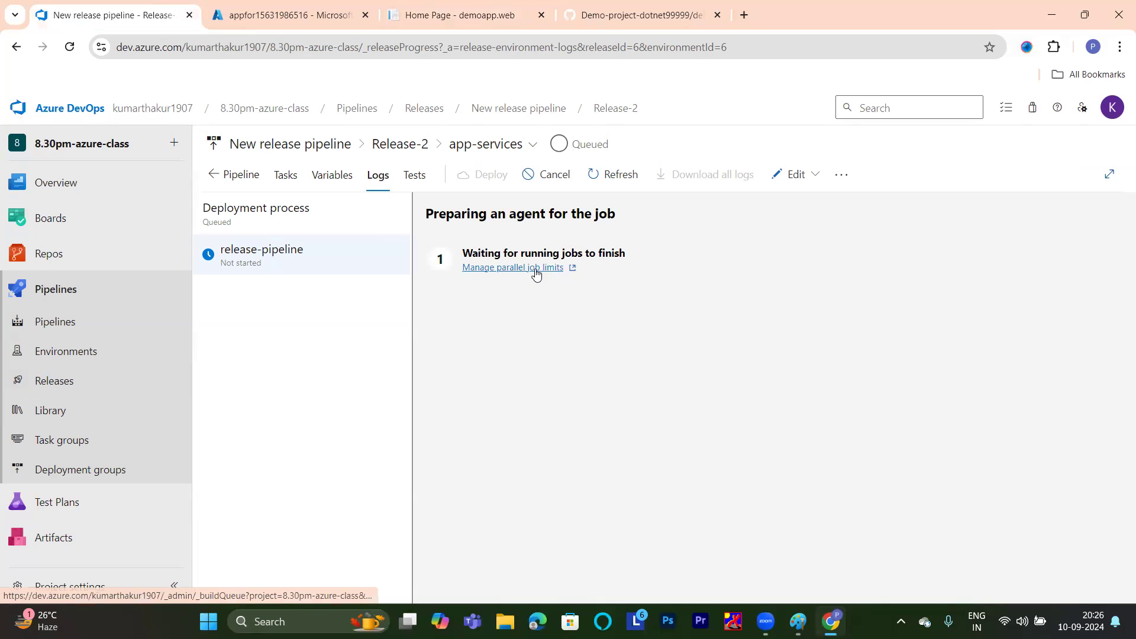
pyautogui.click(535, 269)
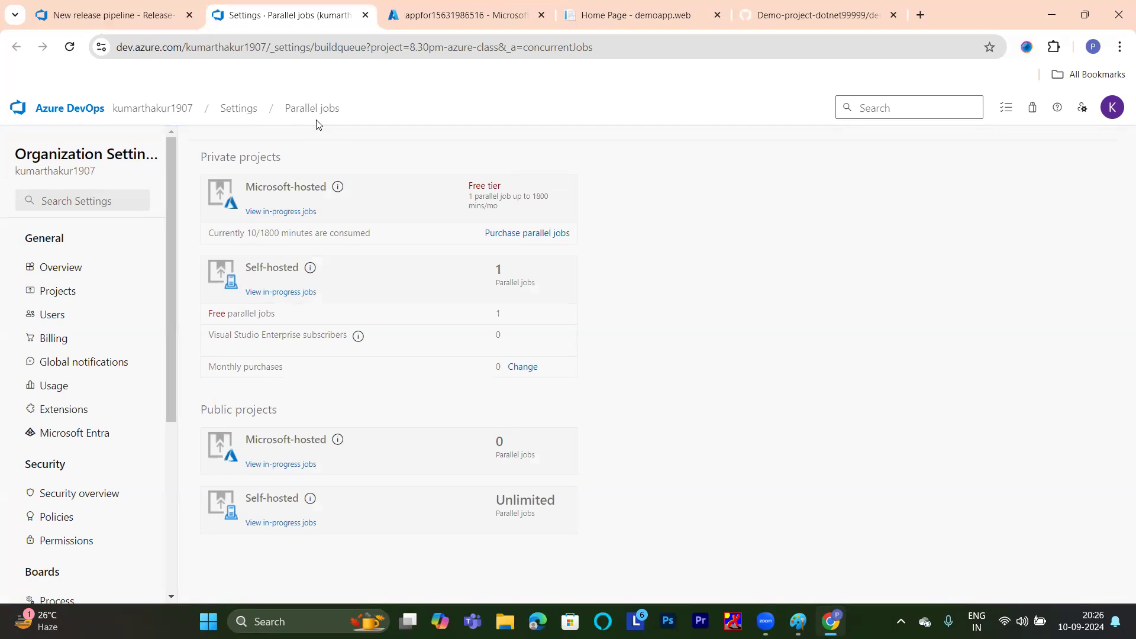
pyautogui.click(114, 8)
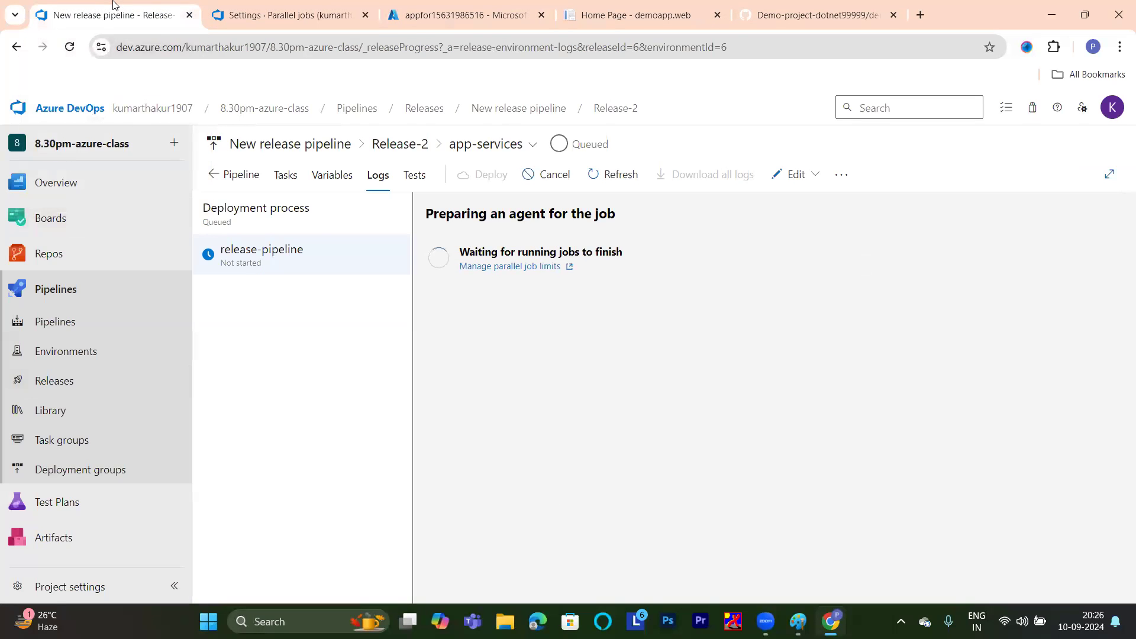
pyautogui.click(219, 177)
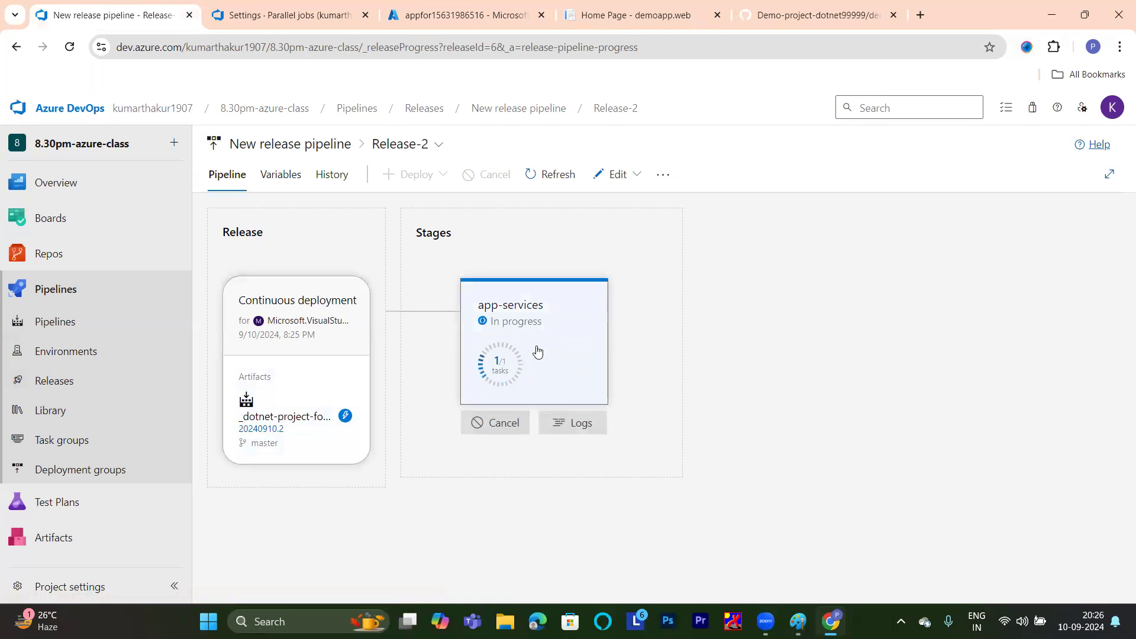
pyautogui.click(66, 379)
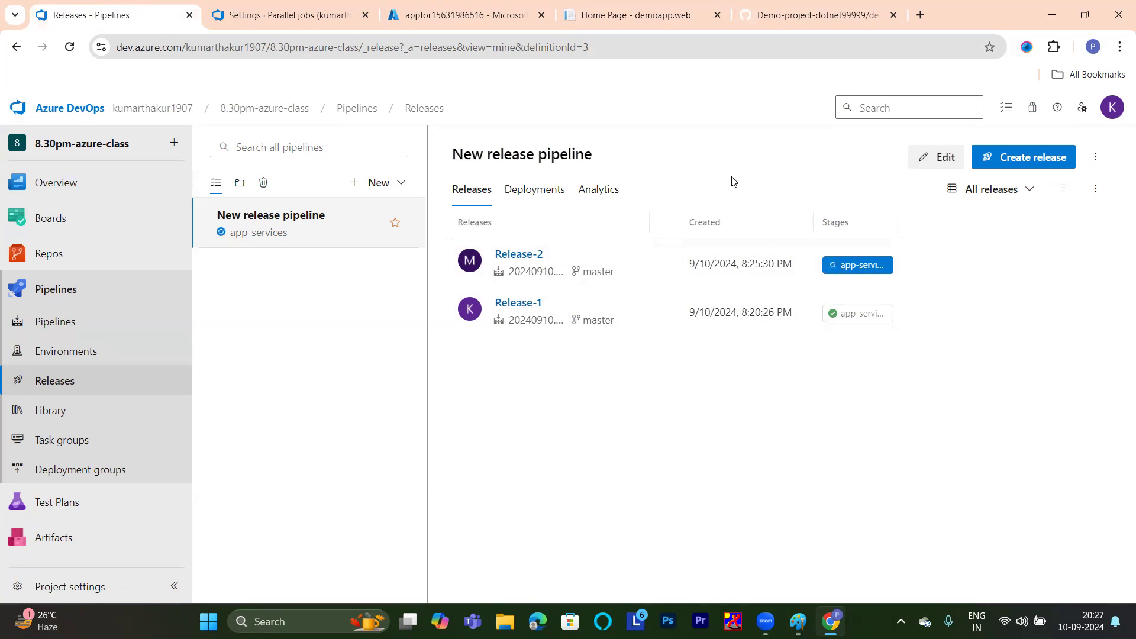
pyautogui.click(859, 266)
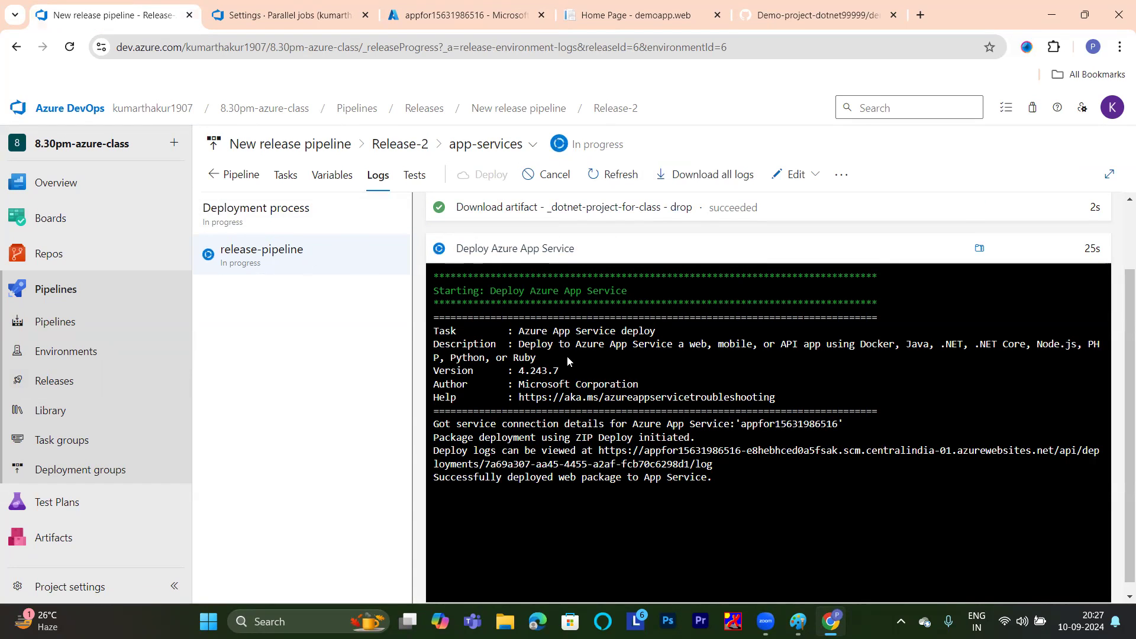
# Reload the deployed website to confirm the heading now includes 'enable the trigger'
pyautogui.click(634, 5)
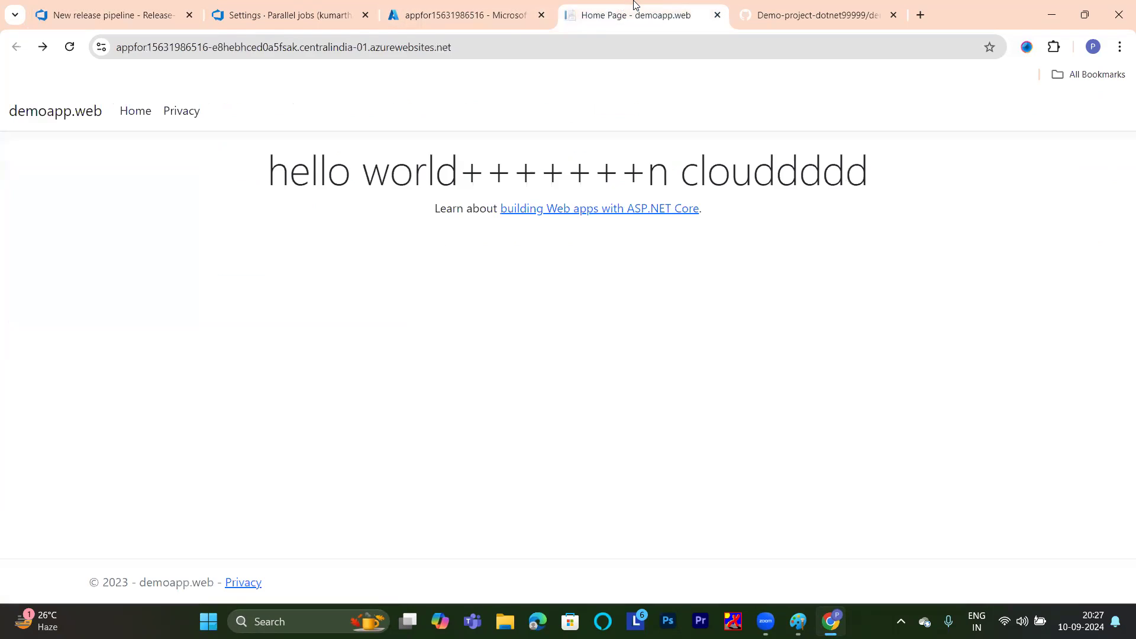
pyautogui.click(70, 47)
pyautogui.click(70, 47)
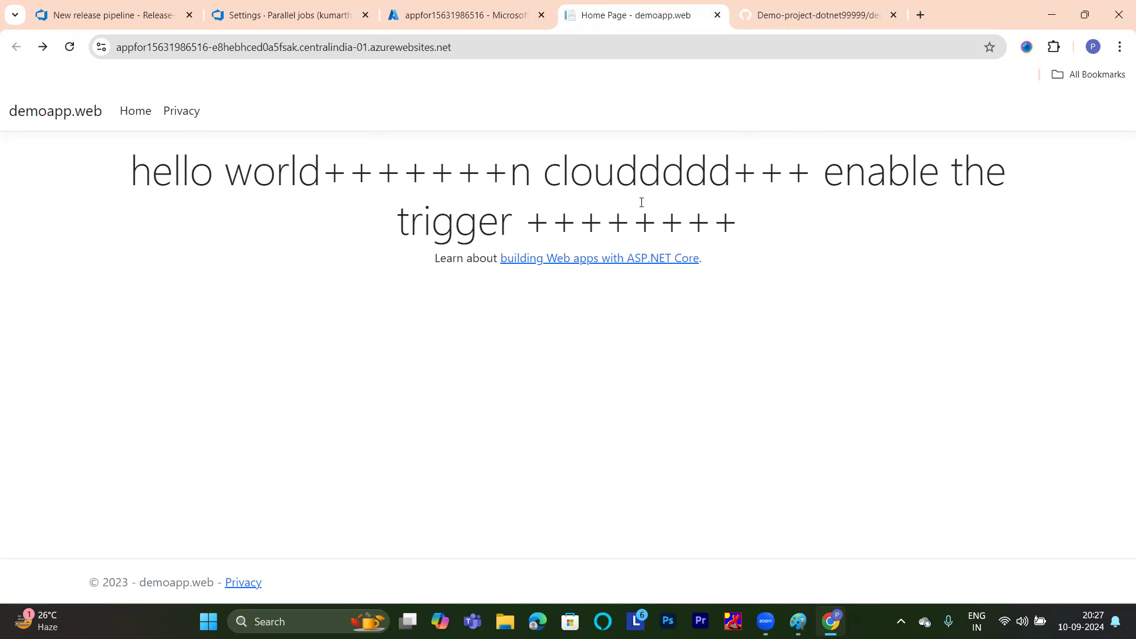
pyautogui.click(474, 4)
pyautogui.click(621, 12)
# Refresh the release pipeline's releases to verify Release-2's app-services stage succeeded
pyautogui.click(302, 16)
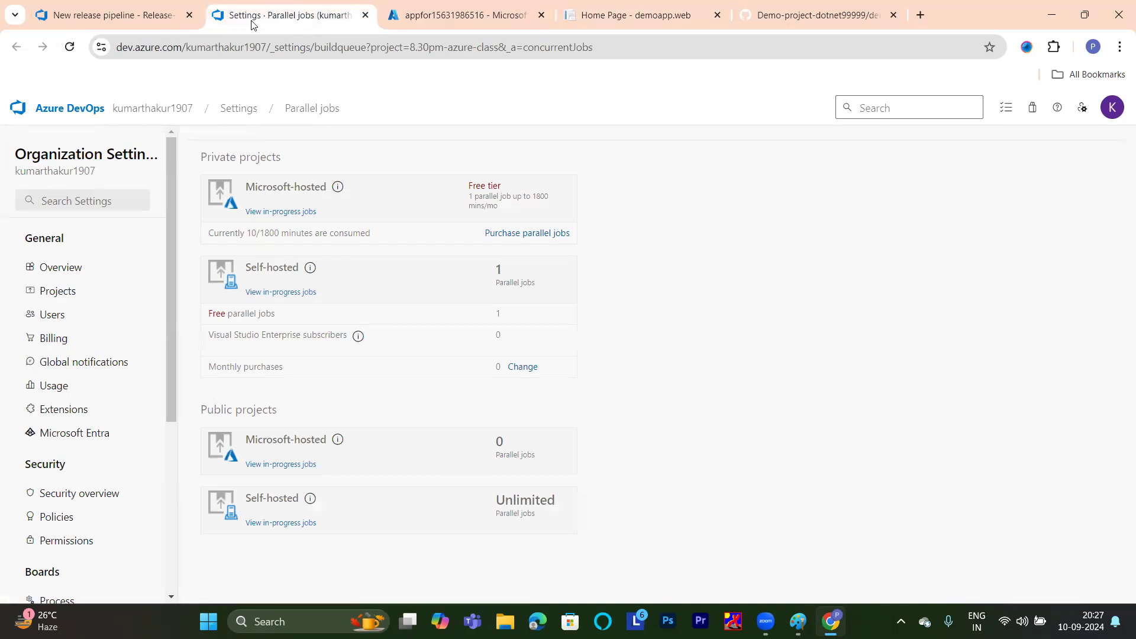
pyautogui.click(135, 16)
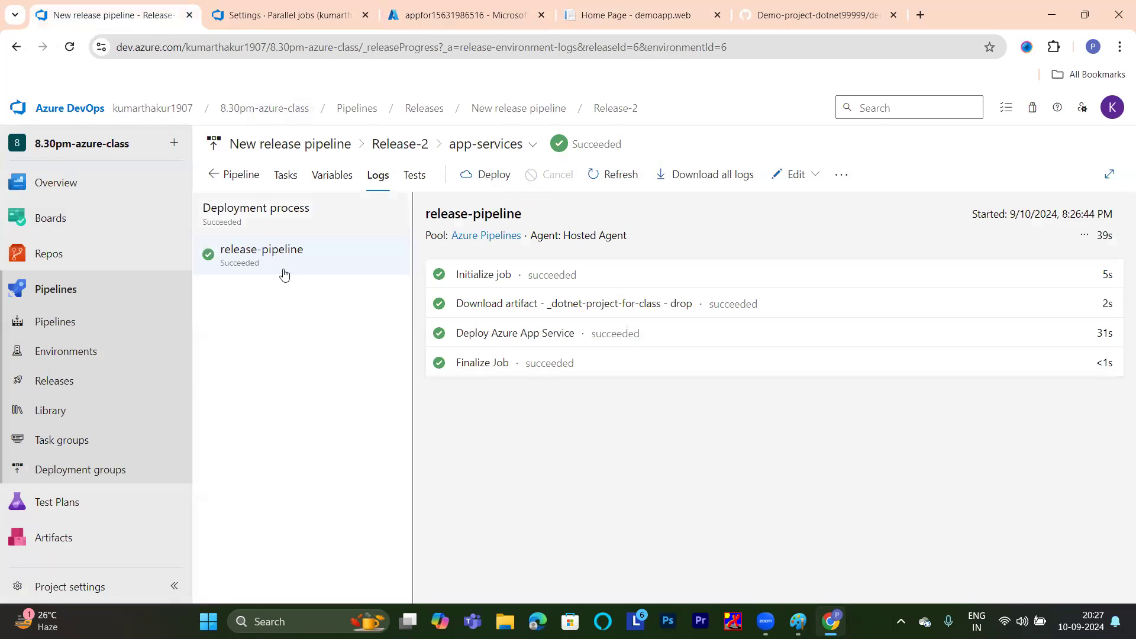
pyautogui.click(73, 299)
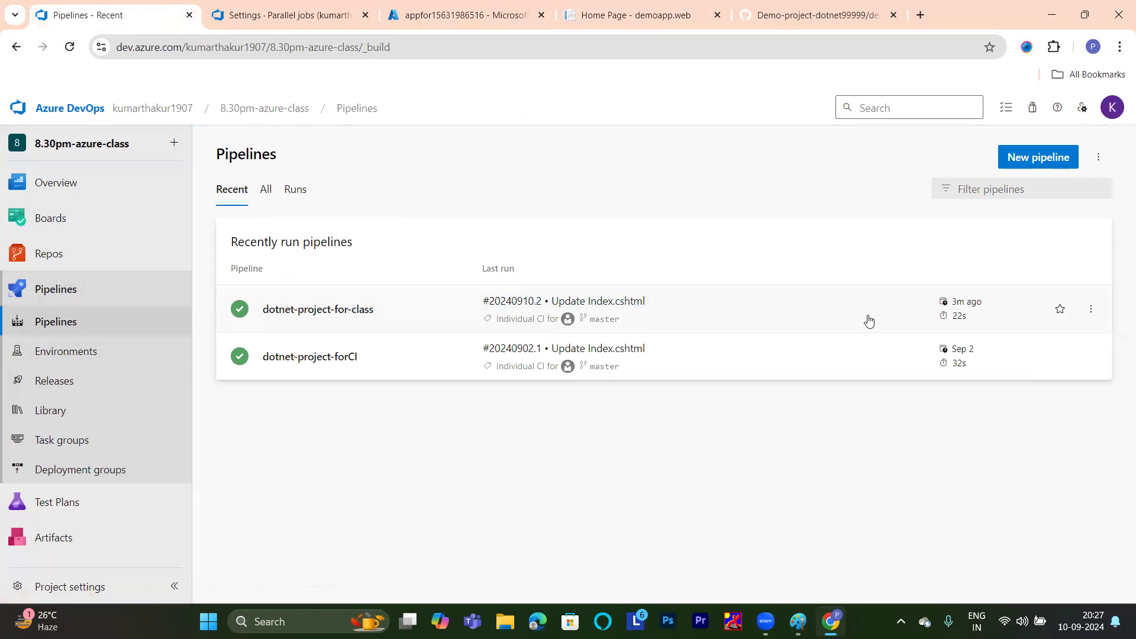
pyautogui.click(71, 387)
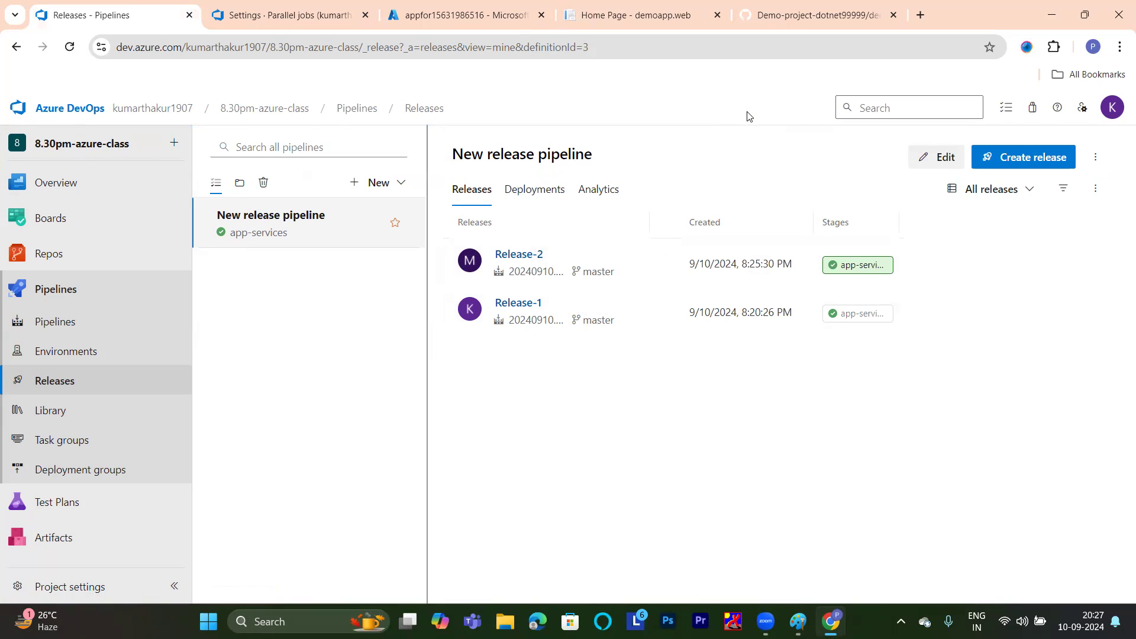
pyautogui.click(66, 383)
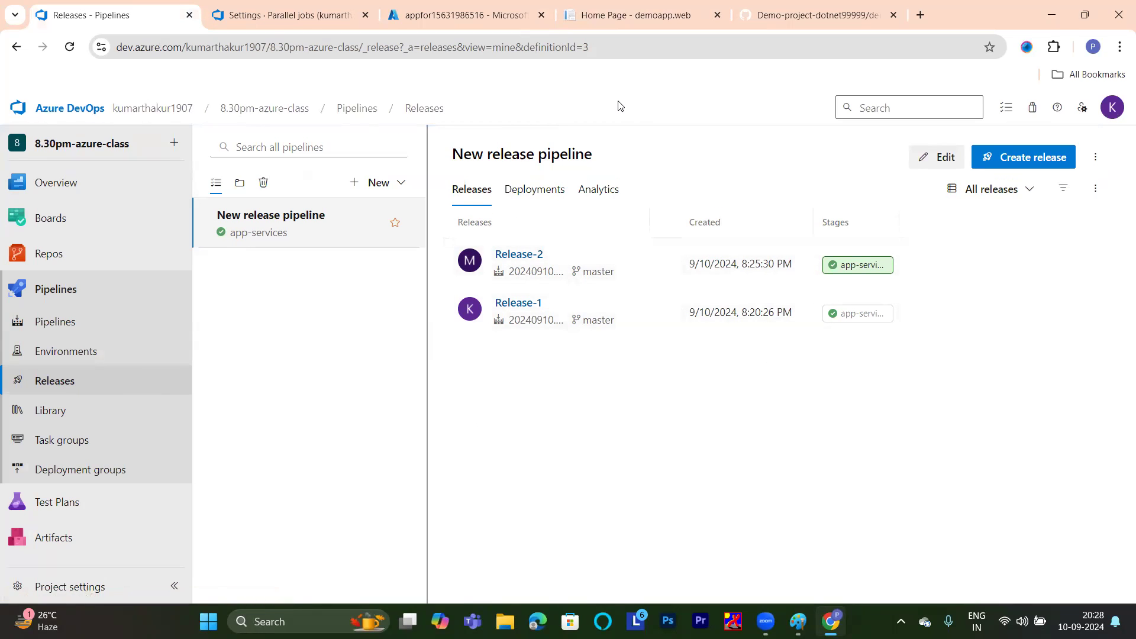